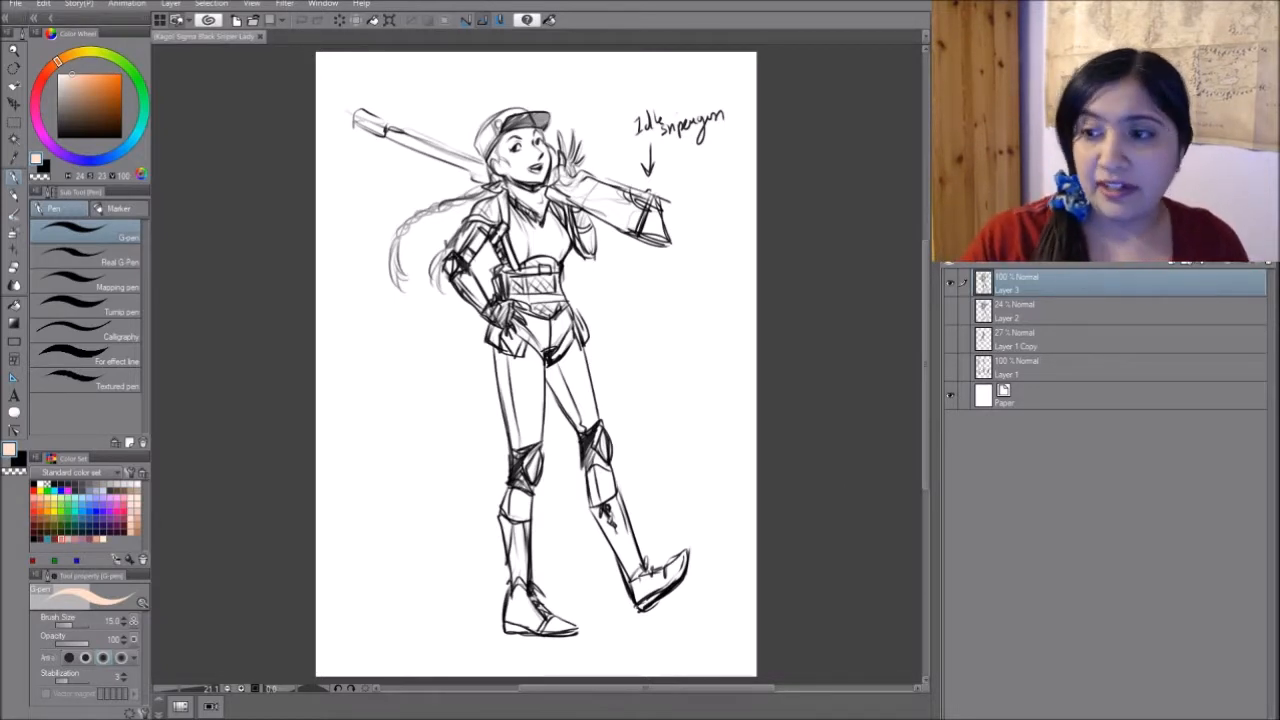
- Lower the opacity of the Layer 3 sketch to 20% and add a new raster layer above it
left_click(1097, 246)
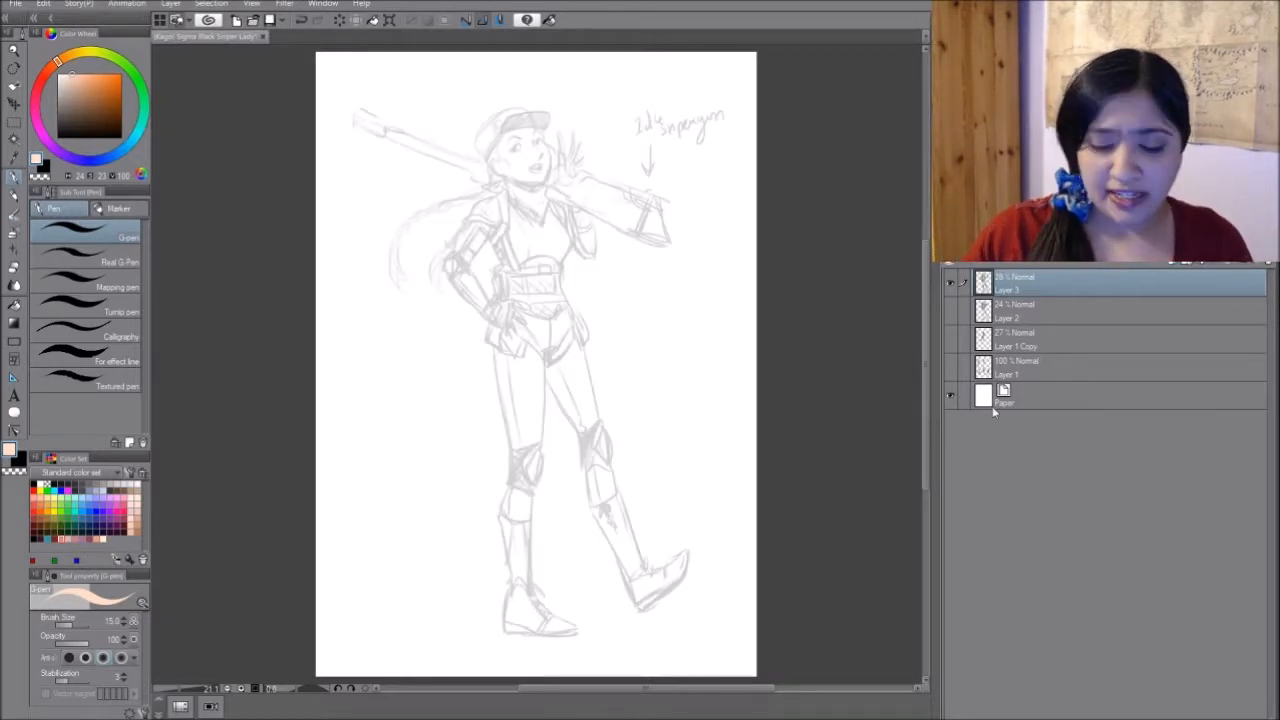
key("ctrl+shift+n")
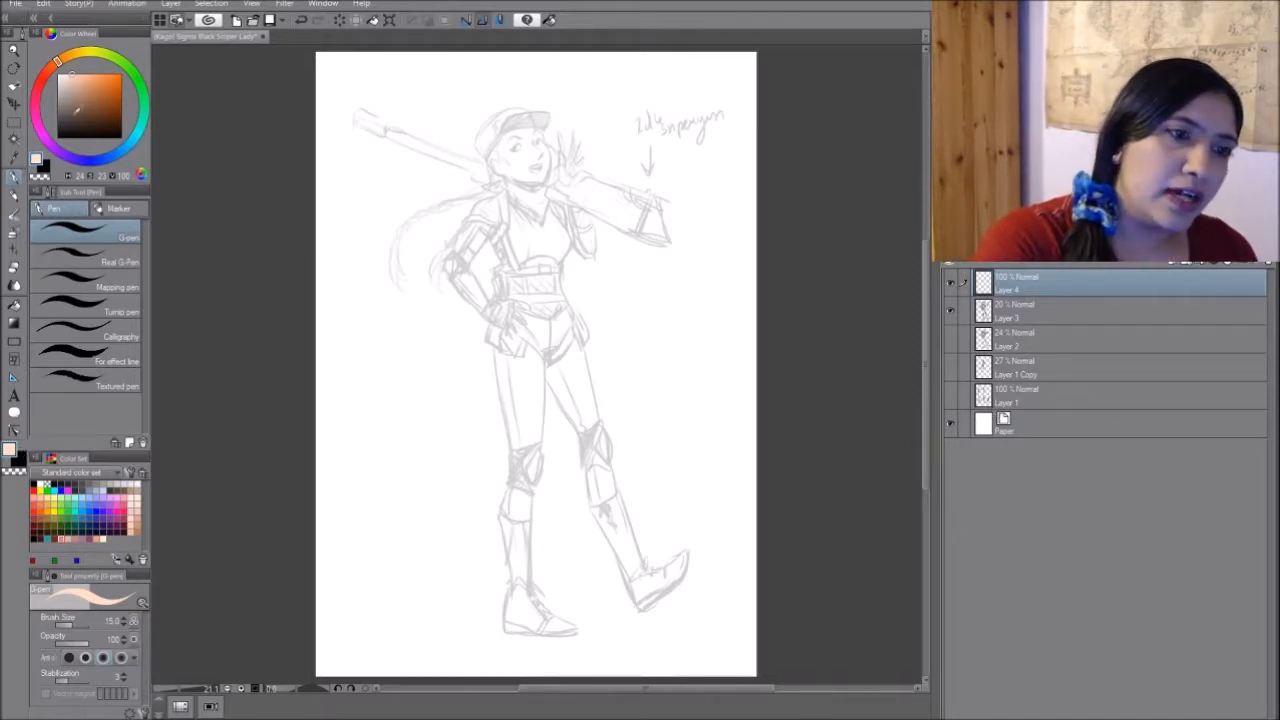
- Set the drawing colour to black and choose the Design pencil brush
left_click(57, 137)
left_click_drag(422, 296, 459, 363)
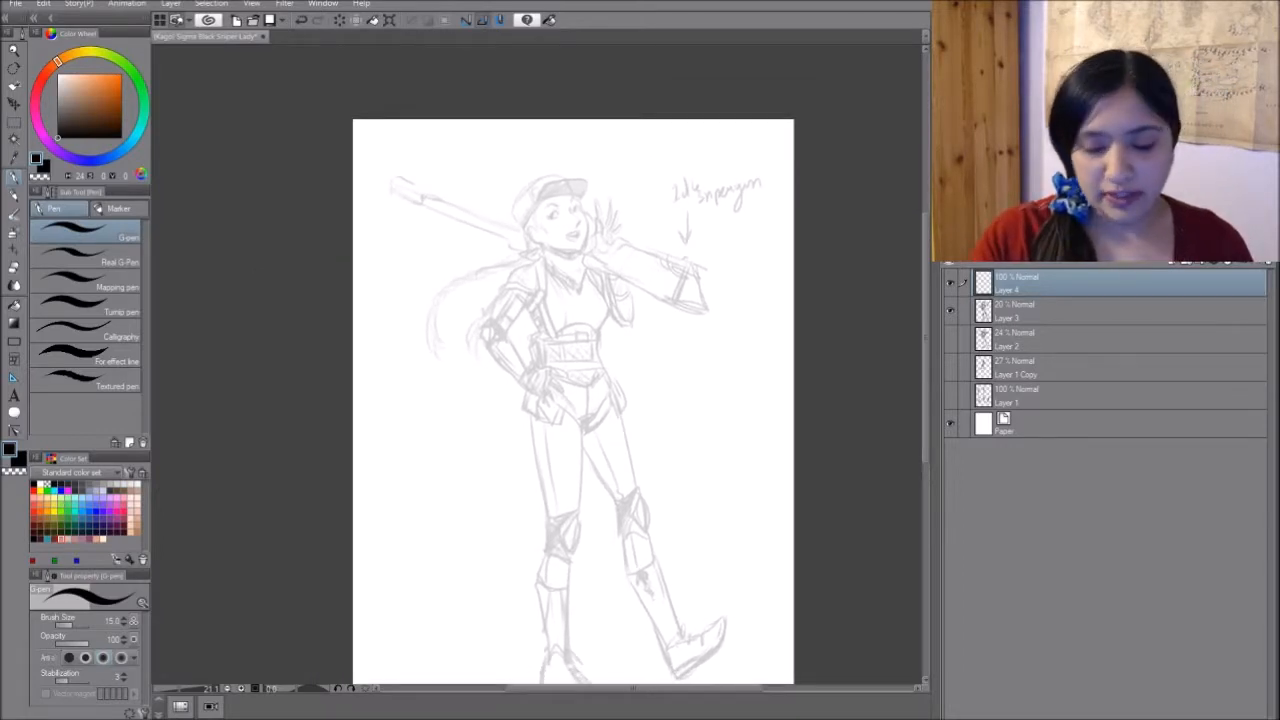
left_click_drag(620, 281, 652, 281)
mouse_move(620, 370)
left_mouse_down()
mouse_move(592, 266)
mouse_move(634, 314)
mouse_move(622, 296)
mouse_move(606, 353)
left_mouse_up()
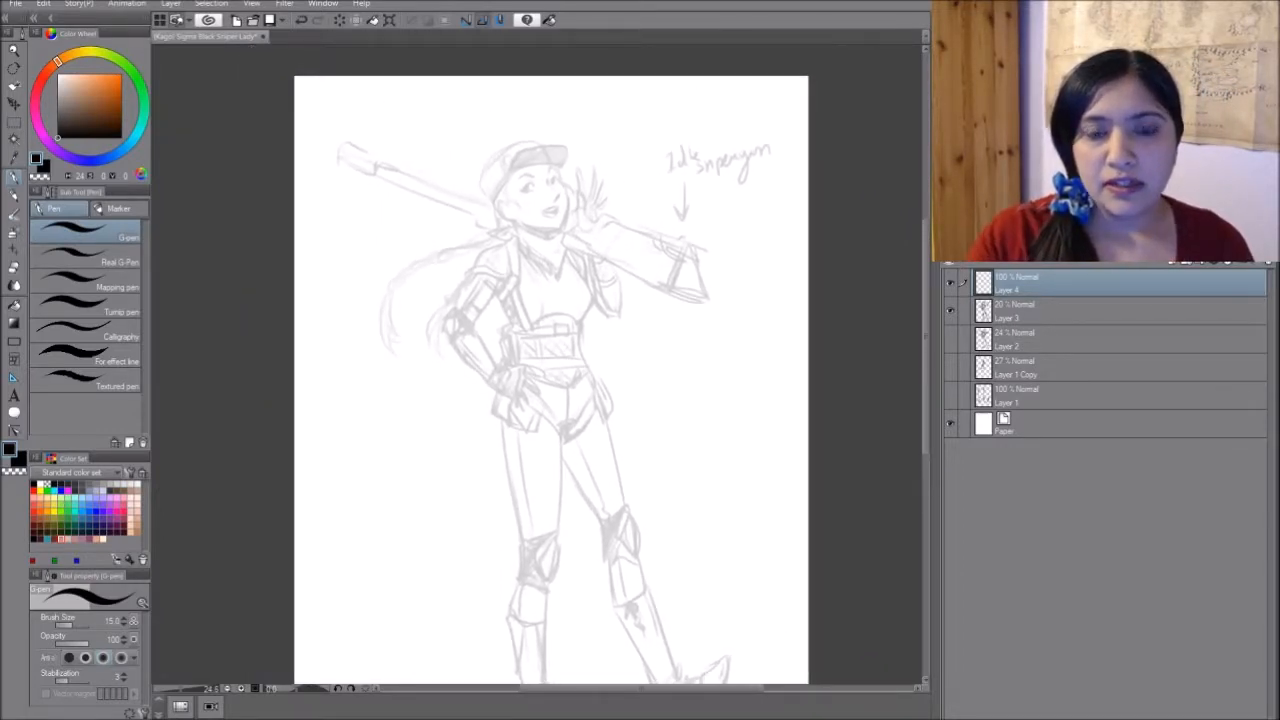
key("p")
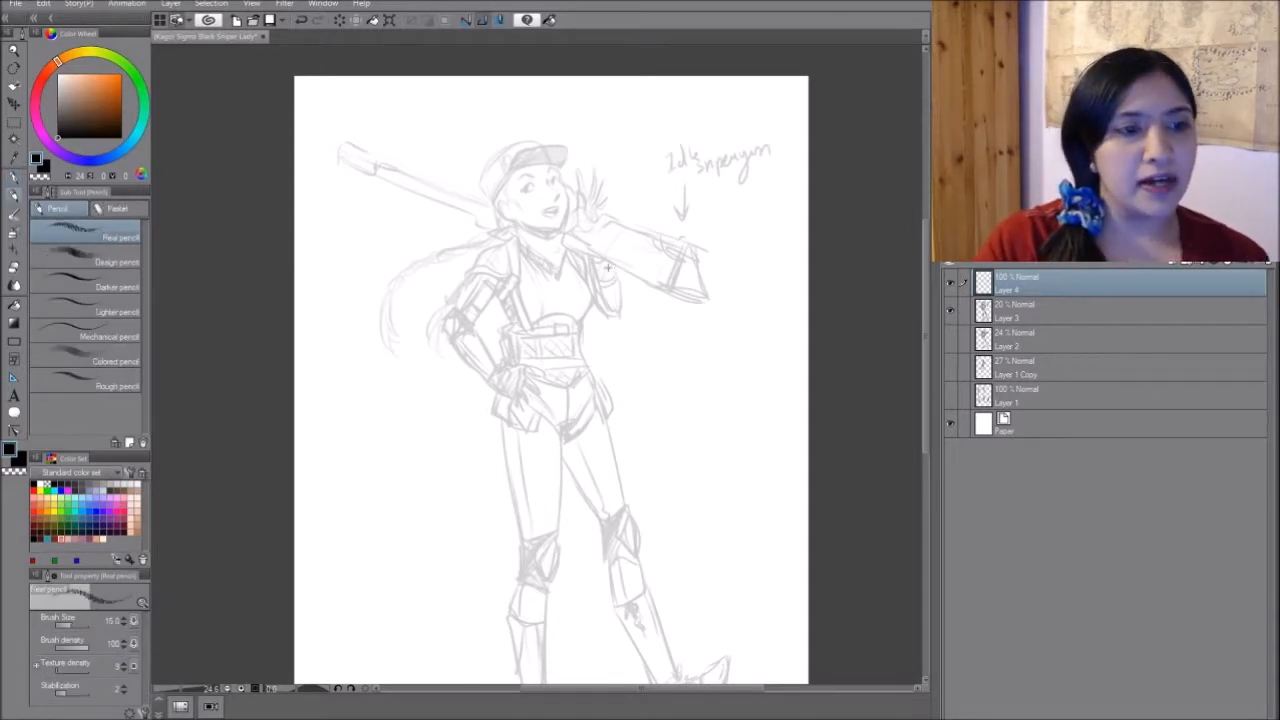
left_click(106, 246)
left_click_drag(560, 480, 580, 511)
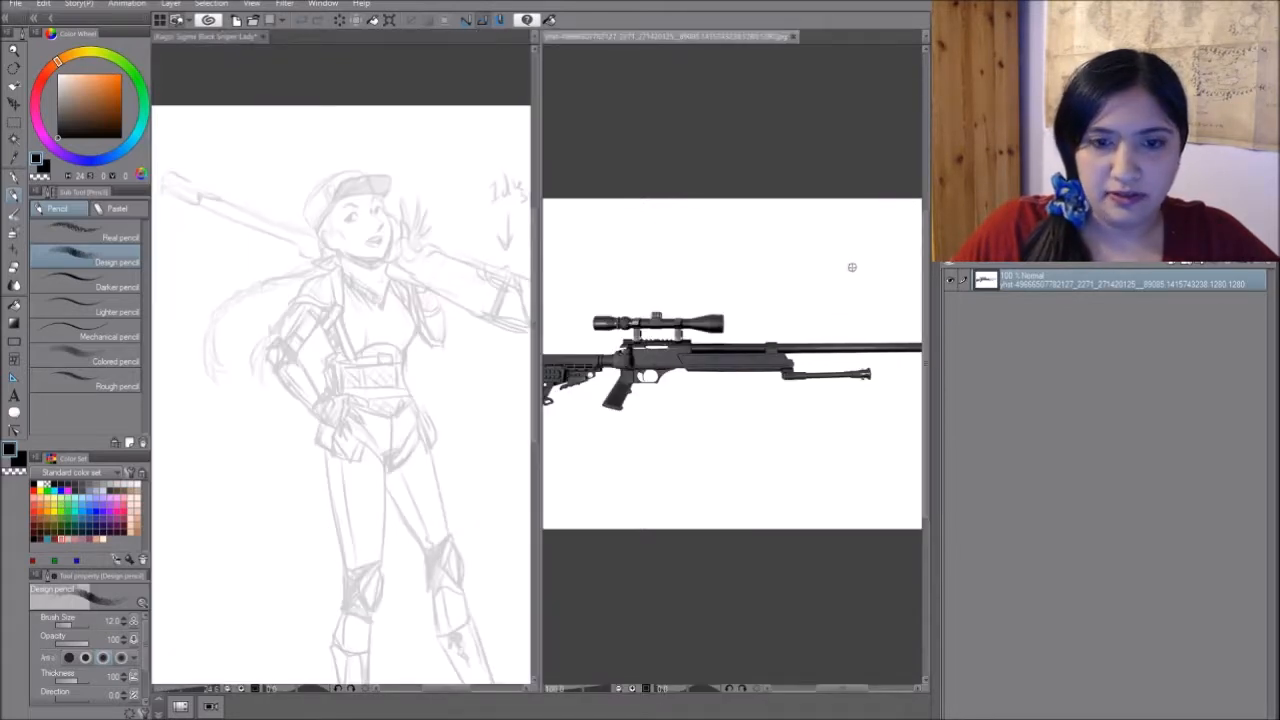
- Rotate the rifle reference view by about 154 degrees to match the sketched gun, and widen the sketch's pane beside it
key("r")
left_click_drag(834, 237, 632, 411)
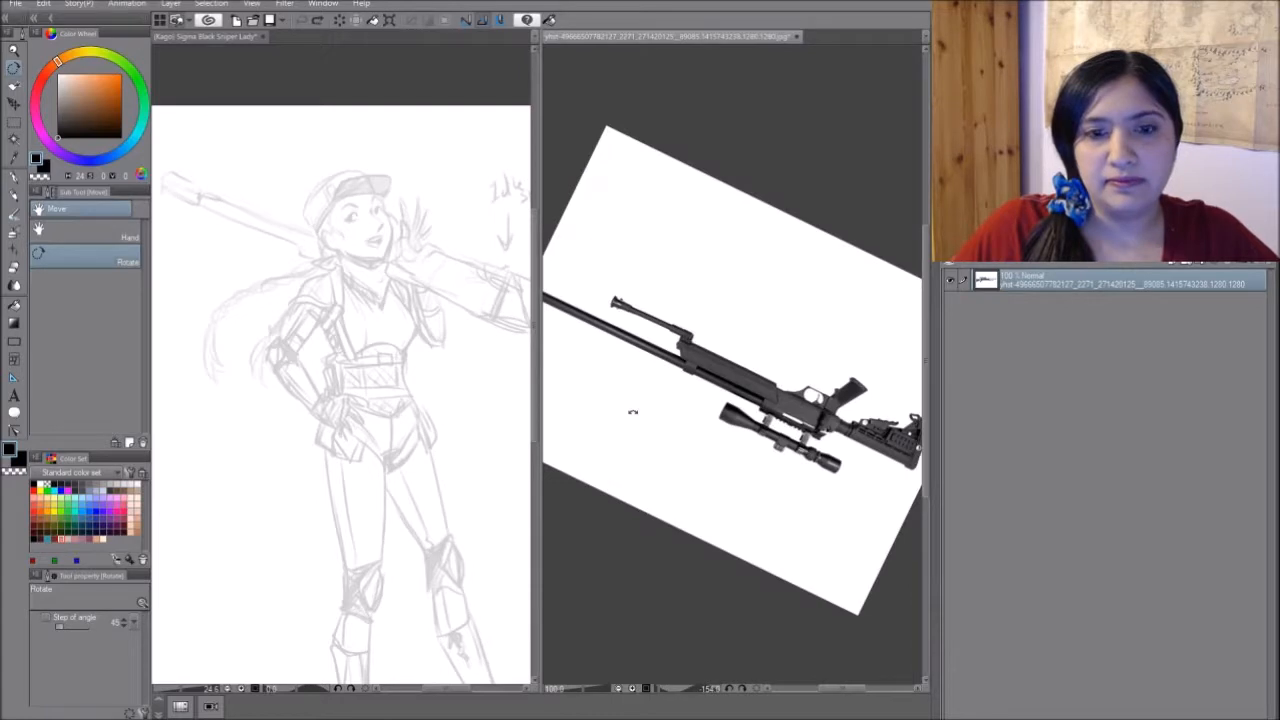
key("p")
mouse_move(845, 415)
left_mouse_down()
mouse_move(781, 264)
mouse_move(725, 292)
left_mouse_up()
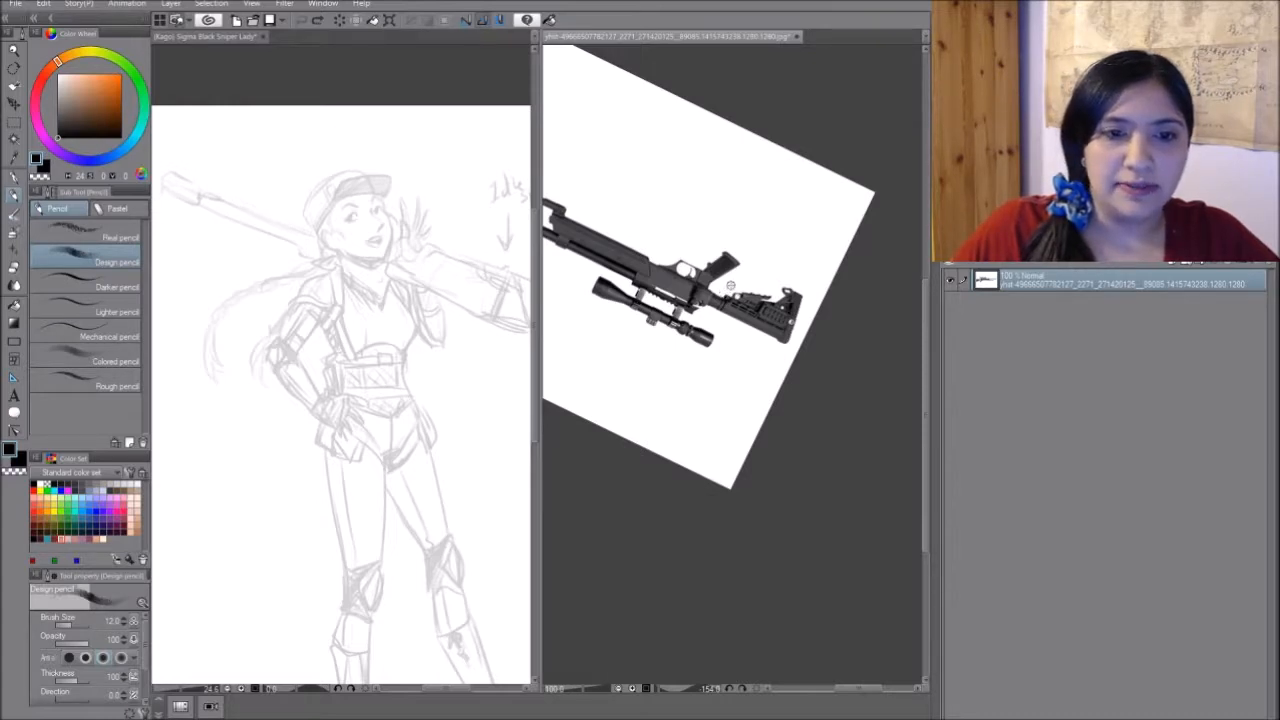
left_click_drag(538, 258, 727, 260)
left_click_drag(774, 296, 831, 240)
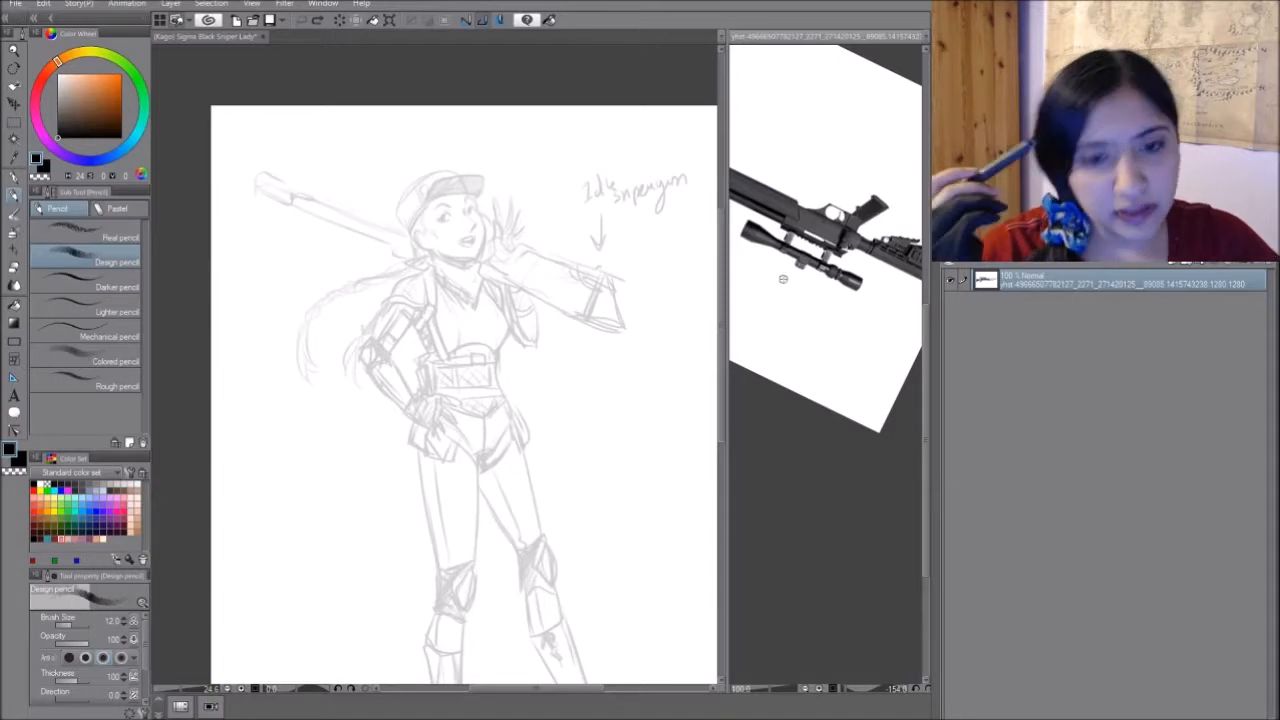
- Lasso the raised hand and rifle stock on Layer 3, rotate them slightly counterclockwise, and shift them a little toward the head
left_click(553, 374)
left_click_drag(553, 374, 526, 342)
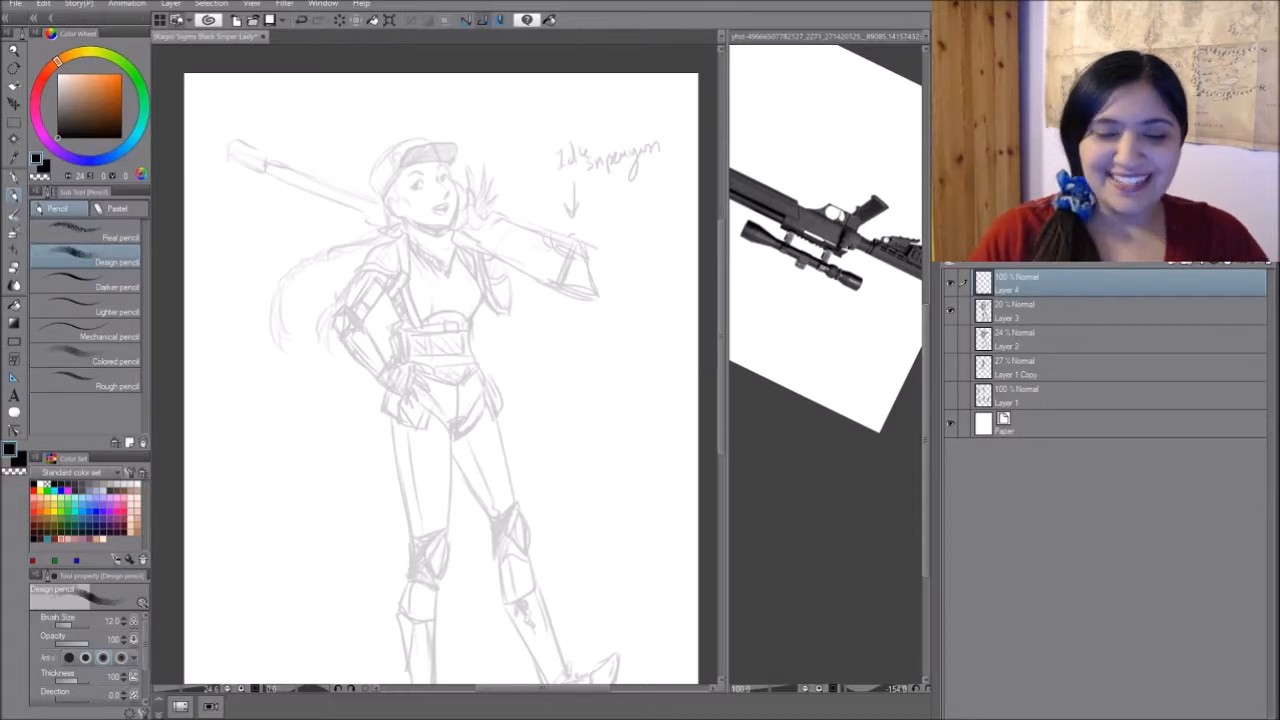
left_click_drag(397, 220, 385, 242)
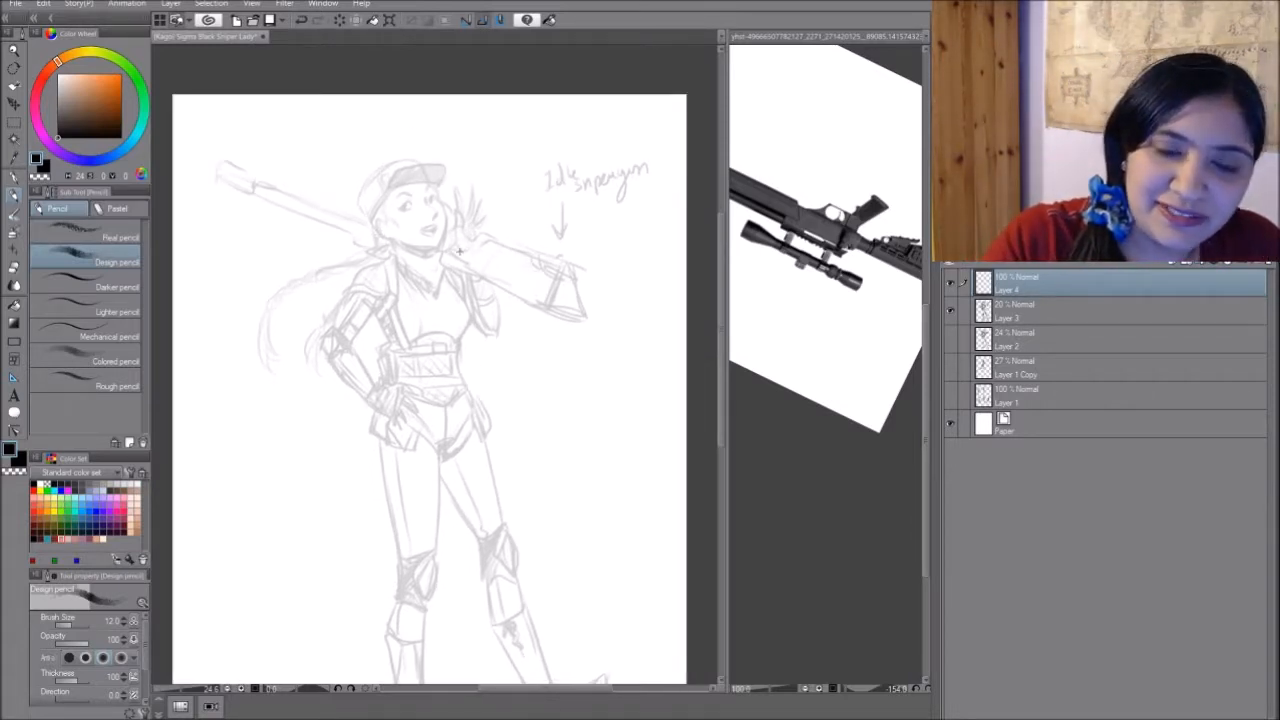
left_click(1038, 306)
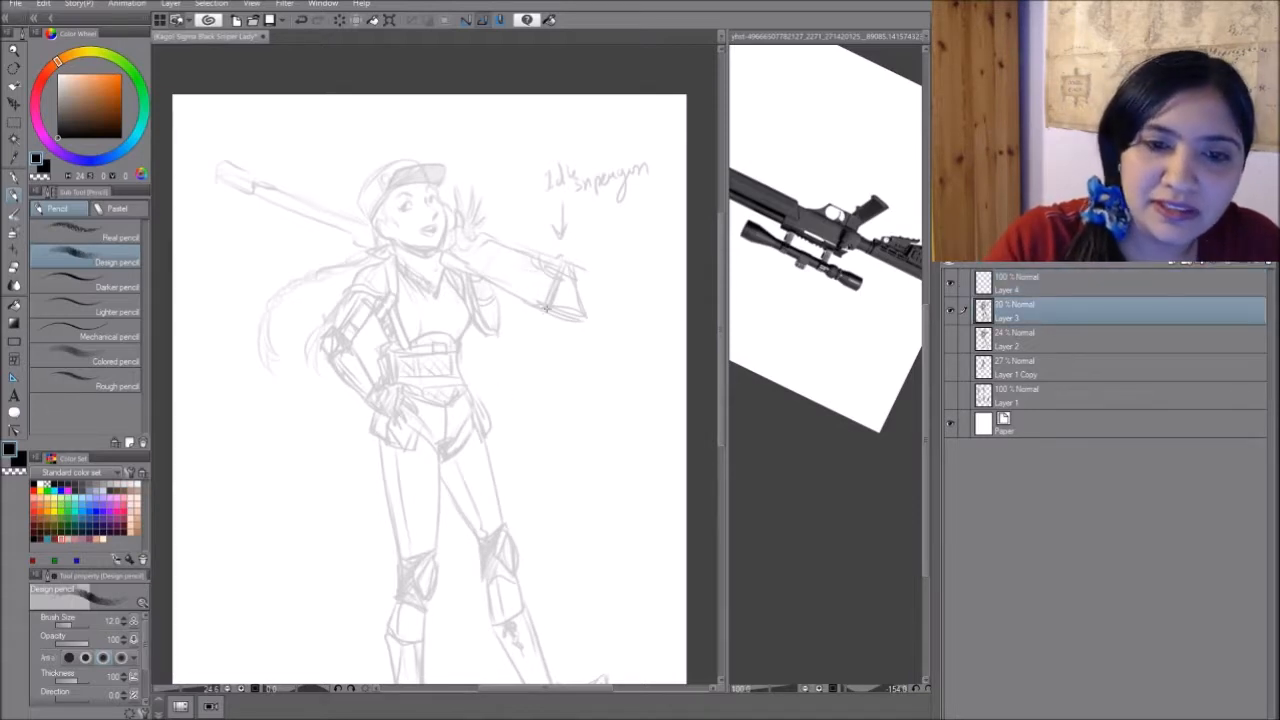
key("m")
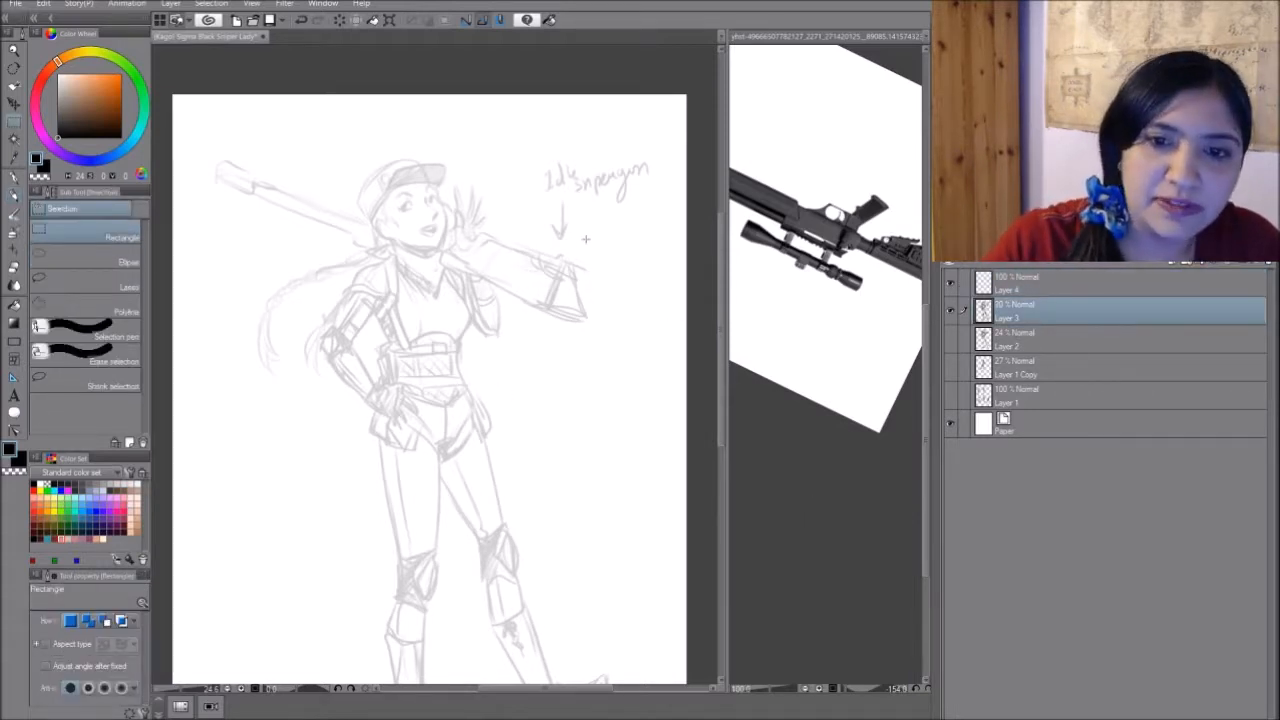
key("ctrl+Tab")
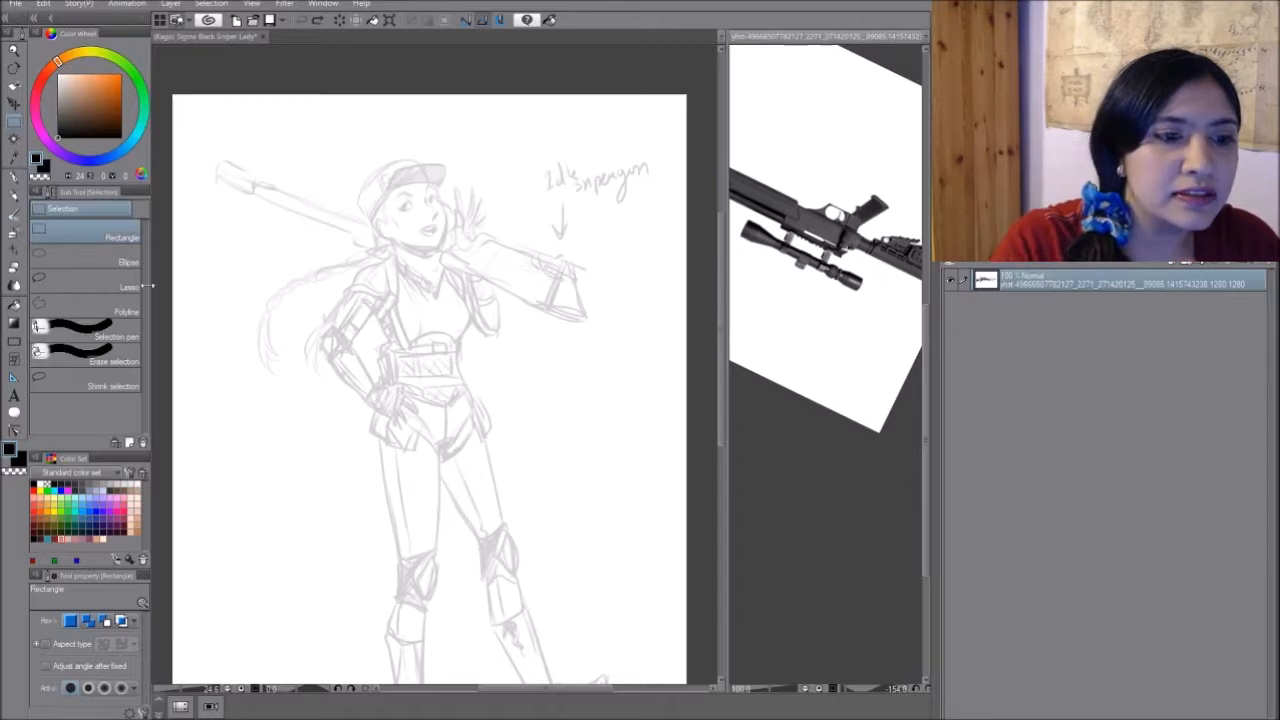
left_click(130, 286)
mouse_move(575, 233)
left_mouse_down()
mouse_move(612, 258)
mouse_move(615, 341)
mouse_move(492, 341)
mouse_move(445, 250)
mouse_move(455, 170)
mouse_move(524, 201)
mouse_move(603, 262)
left_mouse_up()
left_click_drag(493, 267, 510, 240)
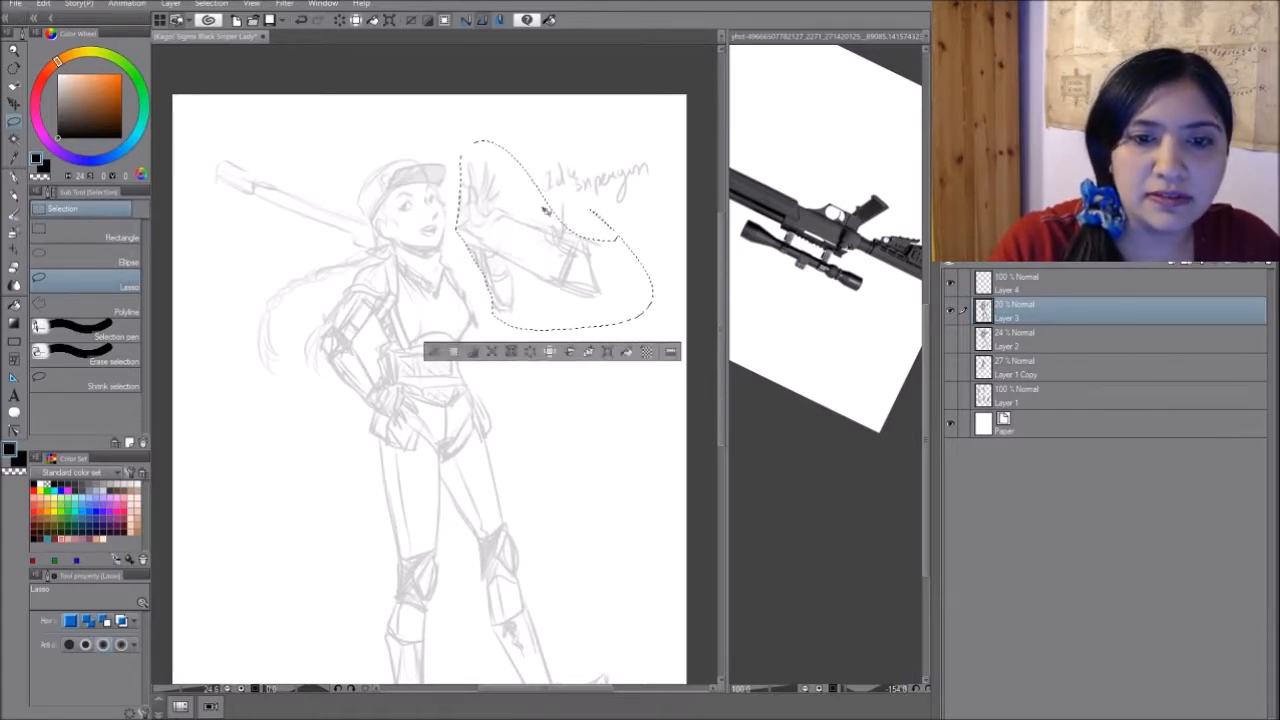
key("ctrl+t")
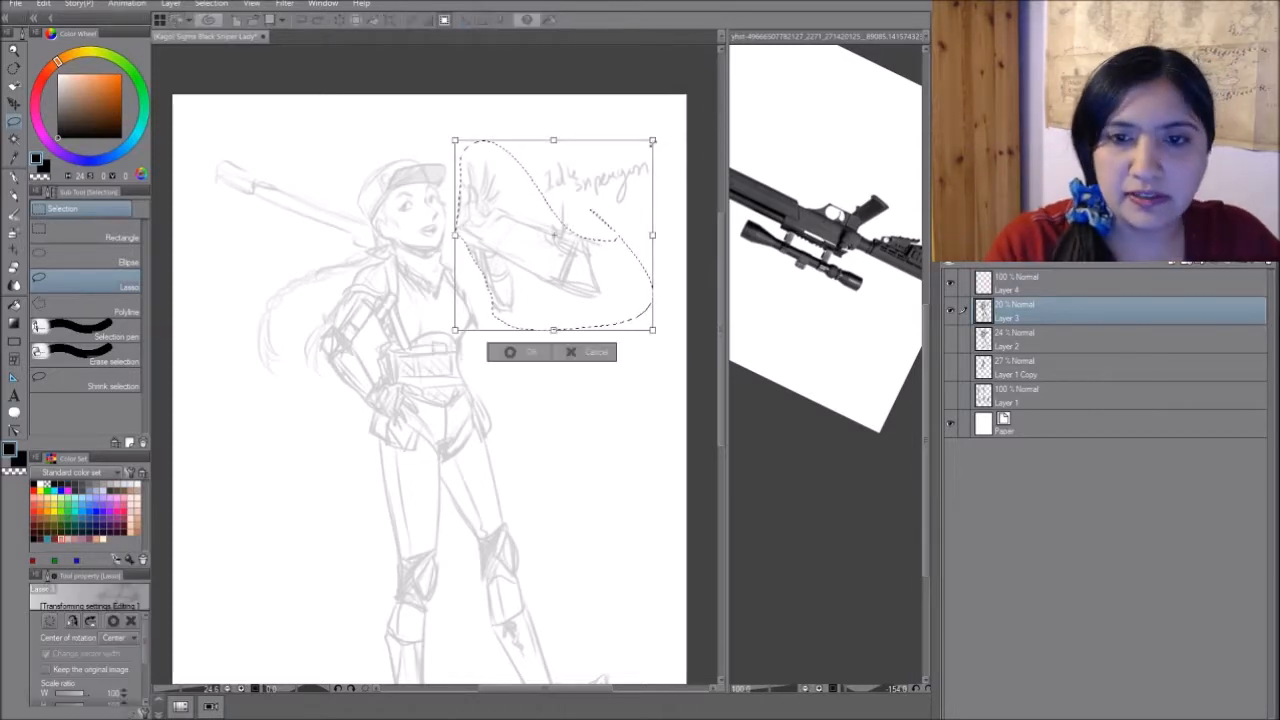
left_click_drag(662, 132, 649, 114)
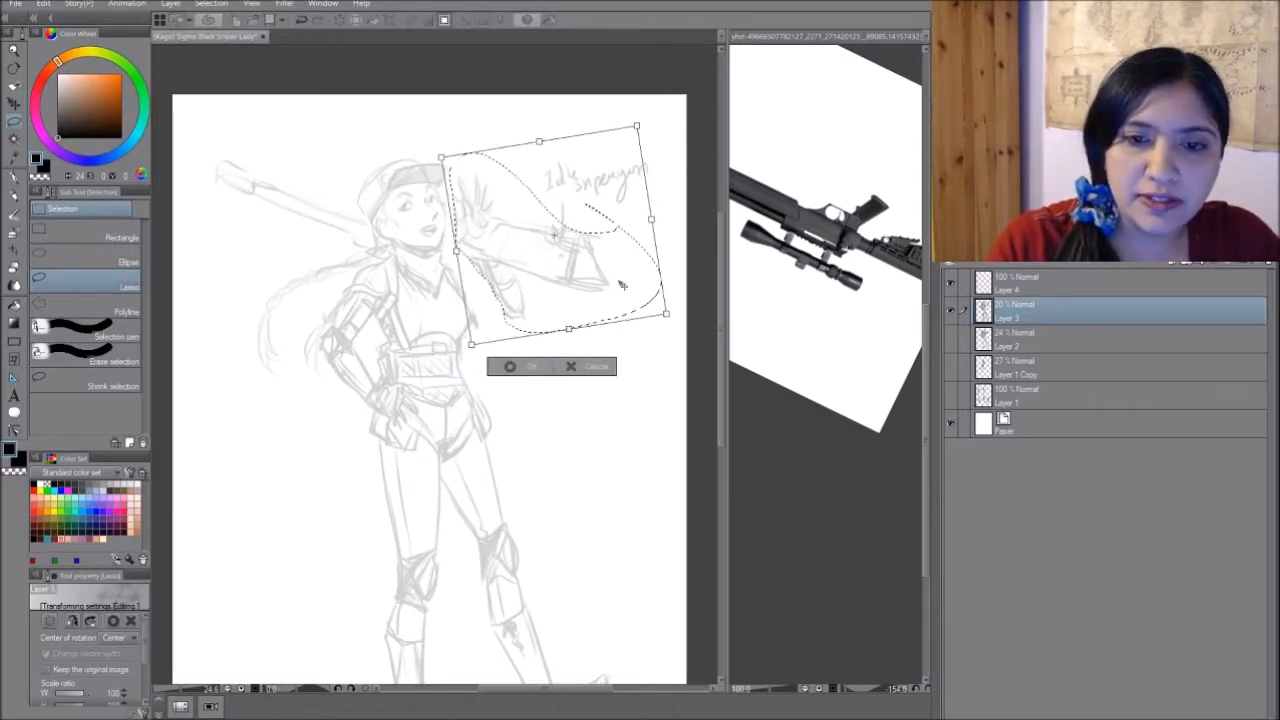
left_click_drag(586, 266, 570, 257)
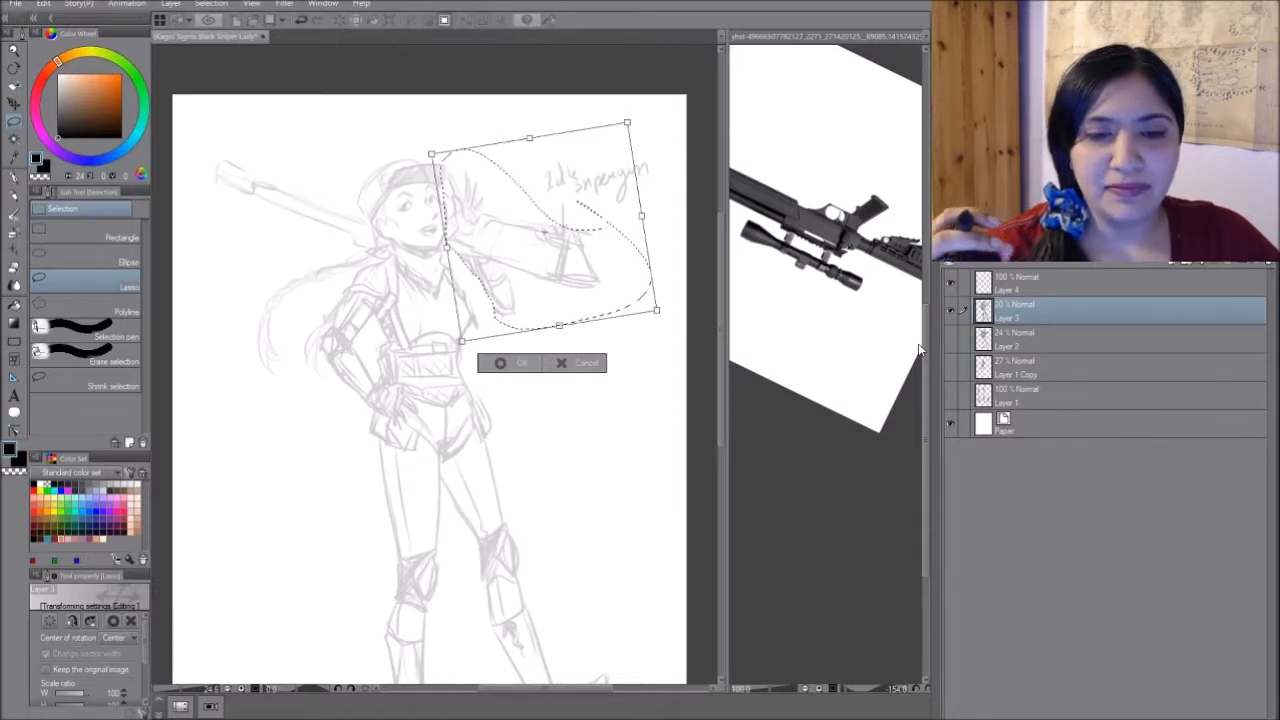
left_click(533, 355)
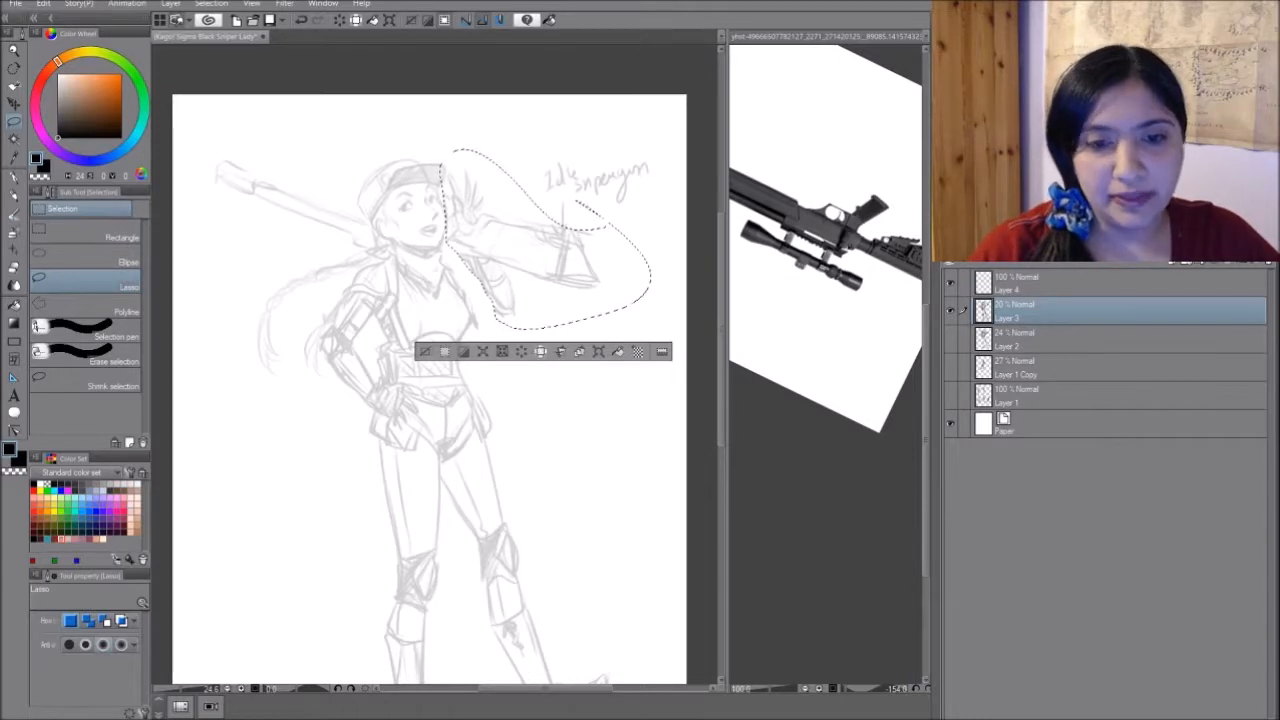
key("ctrl+d")
- Lasso the rifle barrel on Layer 3 and rotate it slightly counterclockwise to line up with the stock
left_click_drag(450, 390, 464, 376)
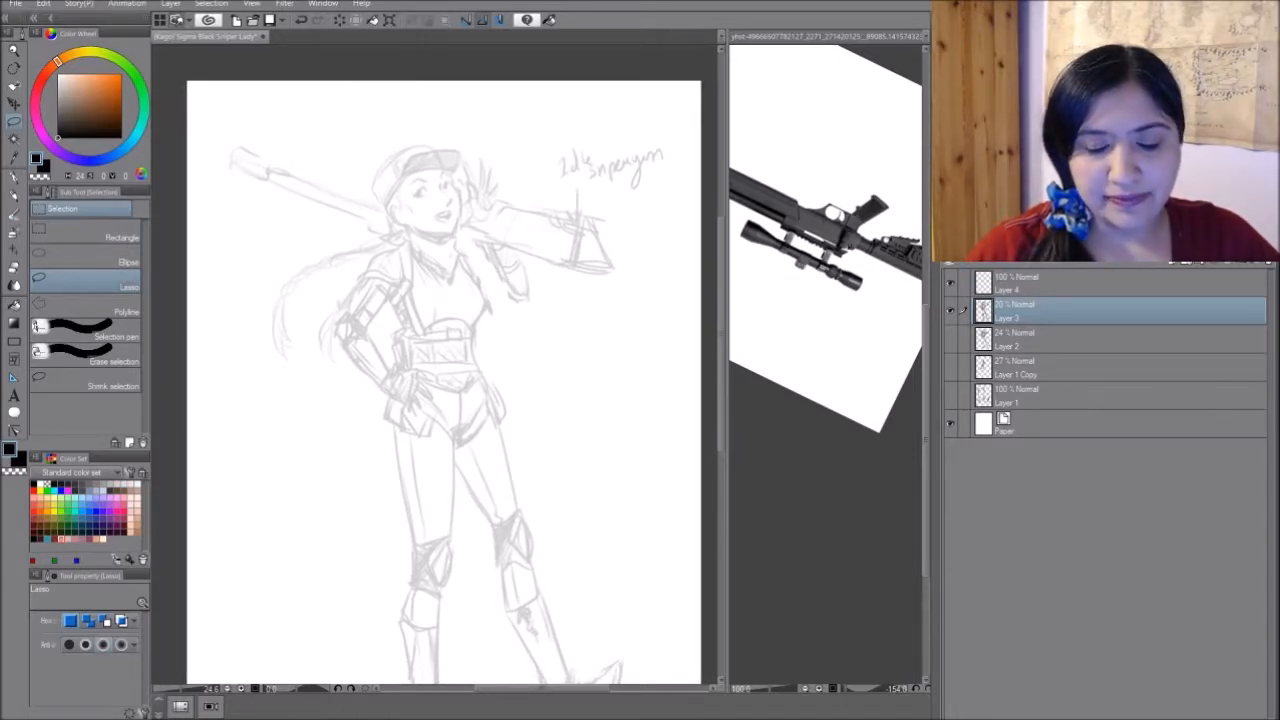
left_click_drag(450, 390, 459, 365)
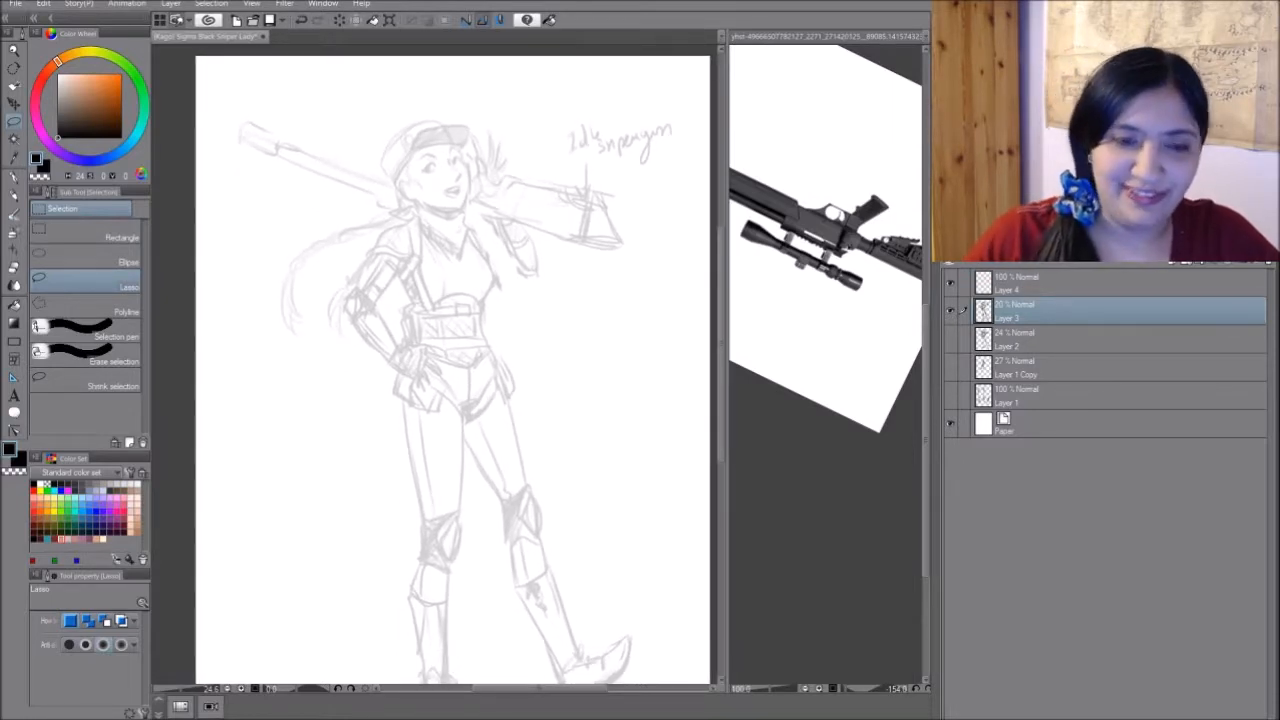
mouse_move(396, 208)
left_mouse_down()
mouse_move(220, 148)
mouse_move(376, 166)
left_mouse_up()
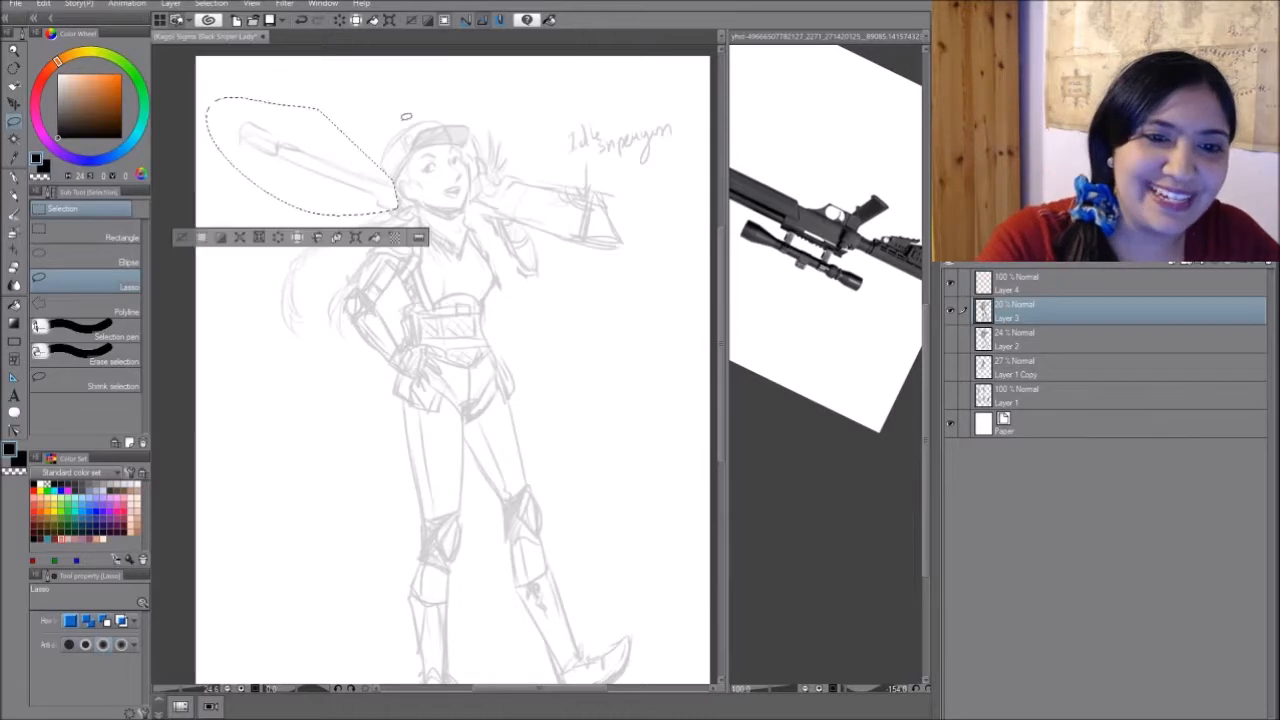
key("ctrl+t")
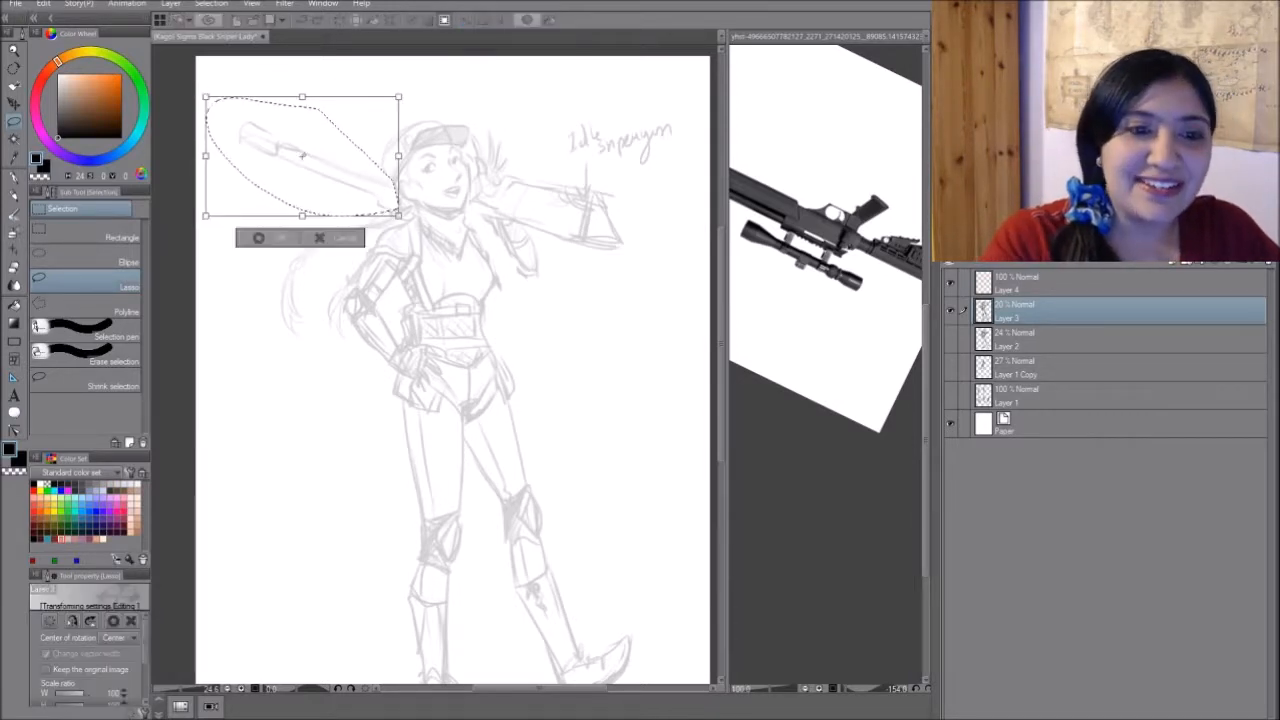
left_click_drag(332, 228, 353, 177)
left_click_drag(426, 120, 426, 130)
left_click_drag(350, 165, 498, 194)
mouse_move(560, 235)
left_mouse_down()
mouse_move(507, 290)
mouse_move(565, 222)
mouse_move(560, 236)
left_mouse_up()
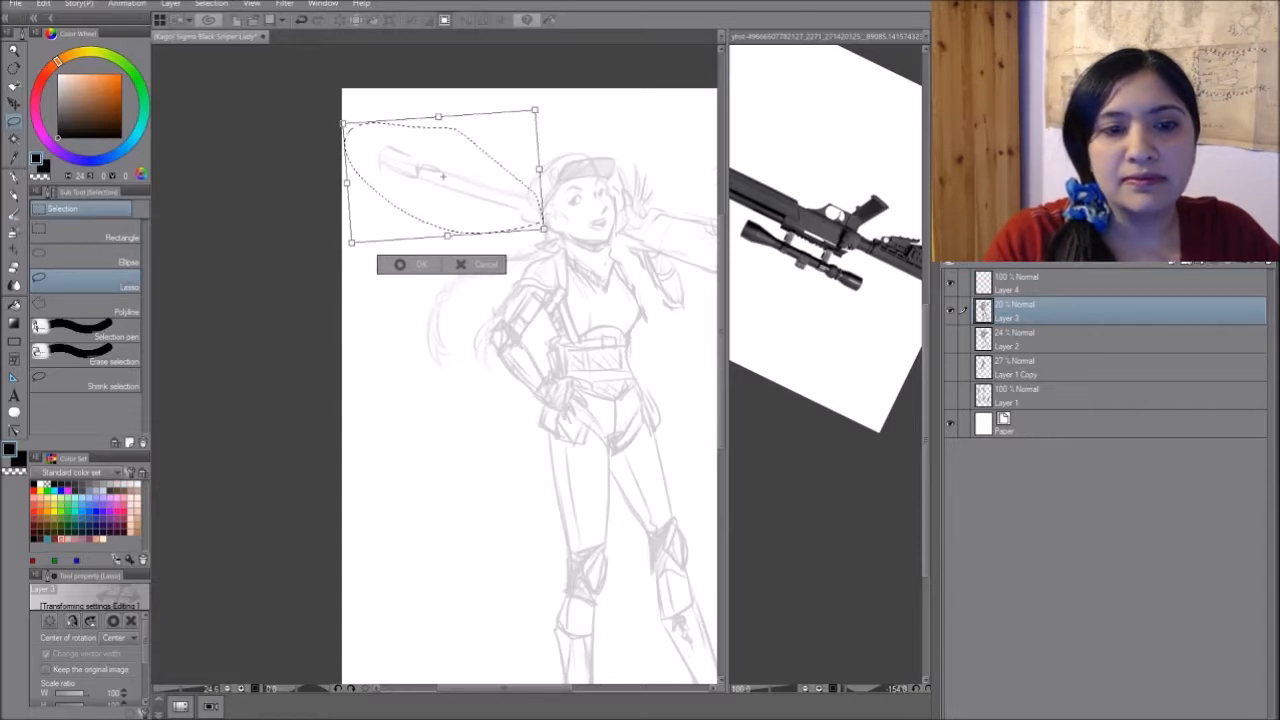
key("Return")
left_click_drag(560, 300, 451, 276)
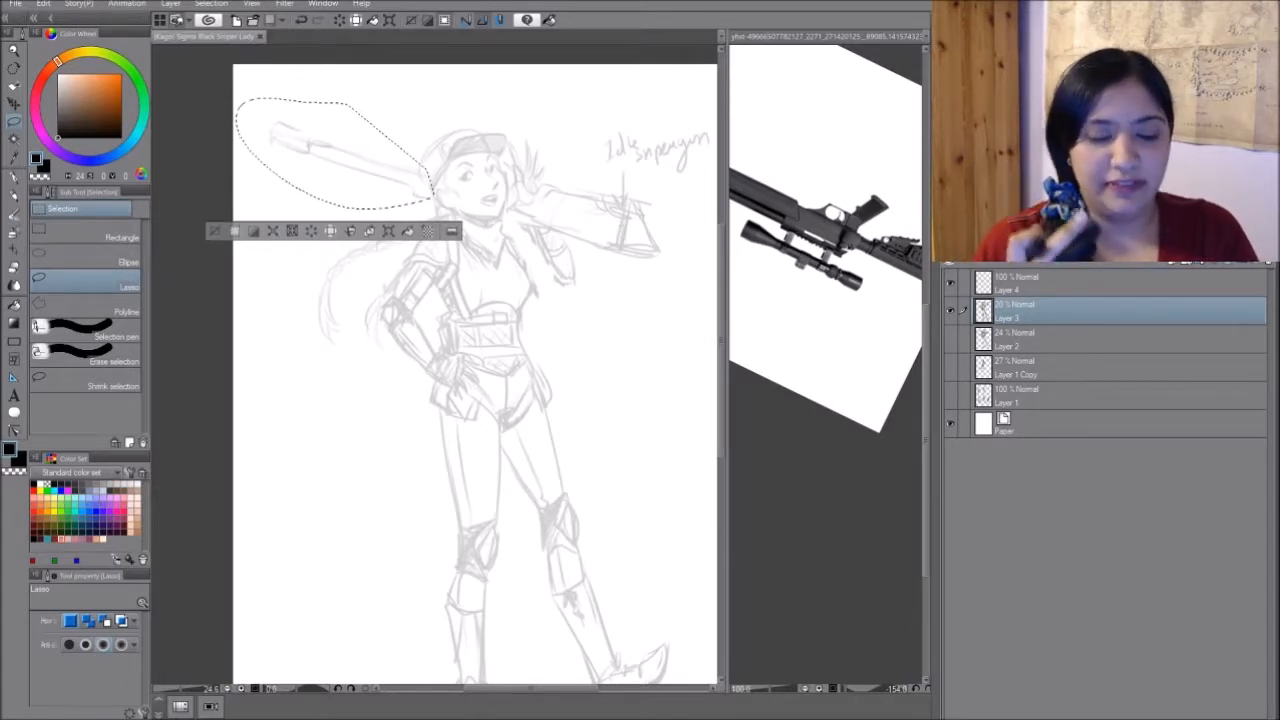
key("ctrl+d")
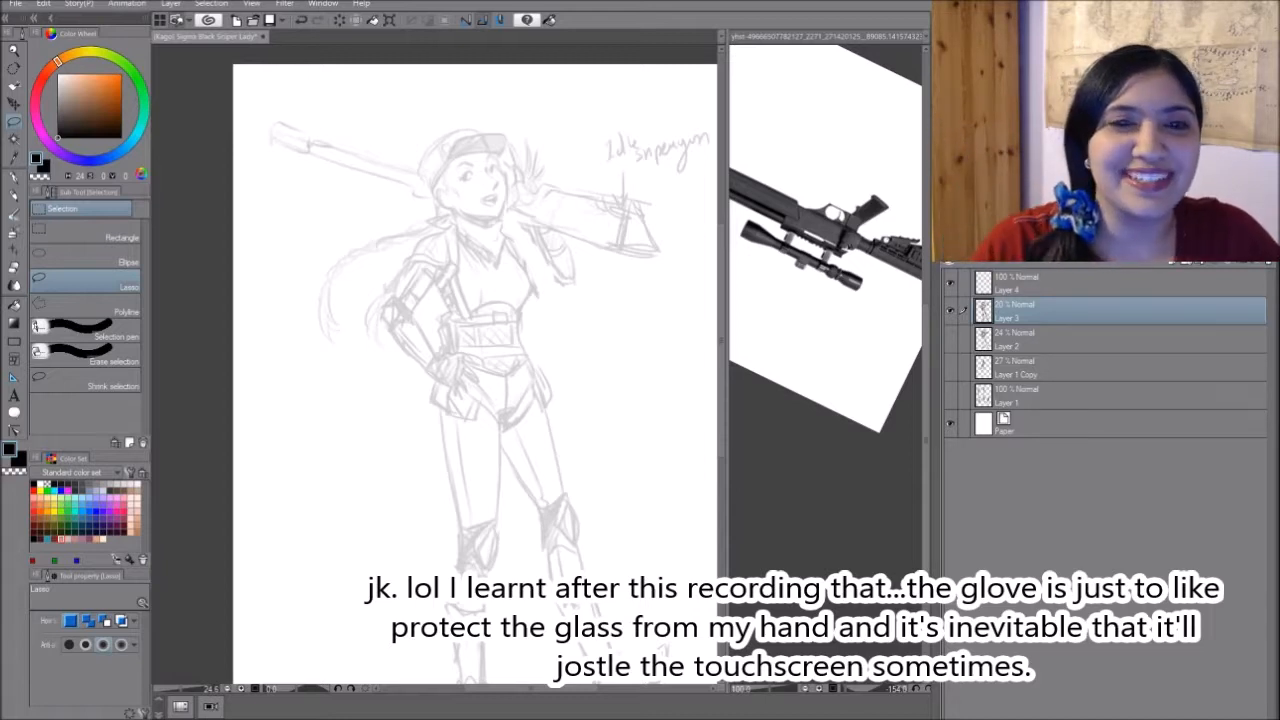
- Reduce Layer 3's opacity to 17% and make the empty Layer 4 active for drawing with the G-pen
left_click_drag(480, 370, 425, 356)
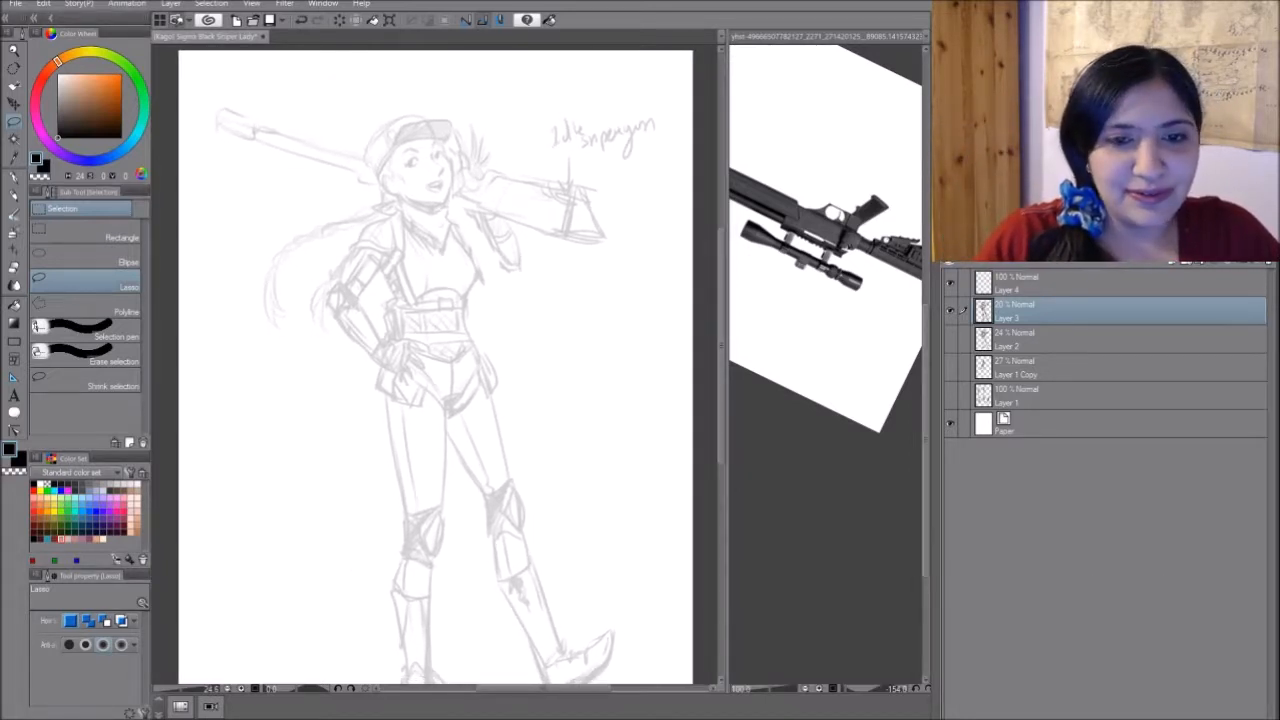
left_click_drag(424, 178, 449, 181)
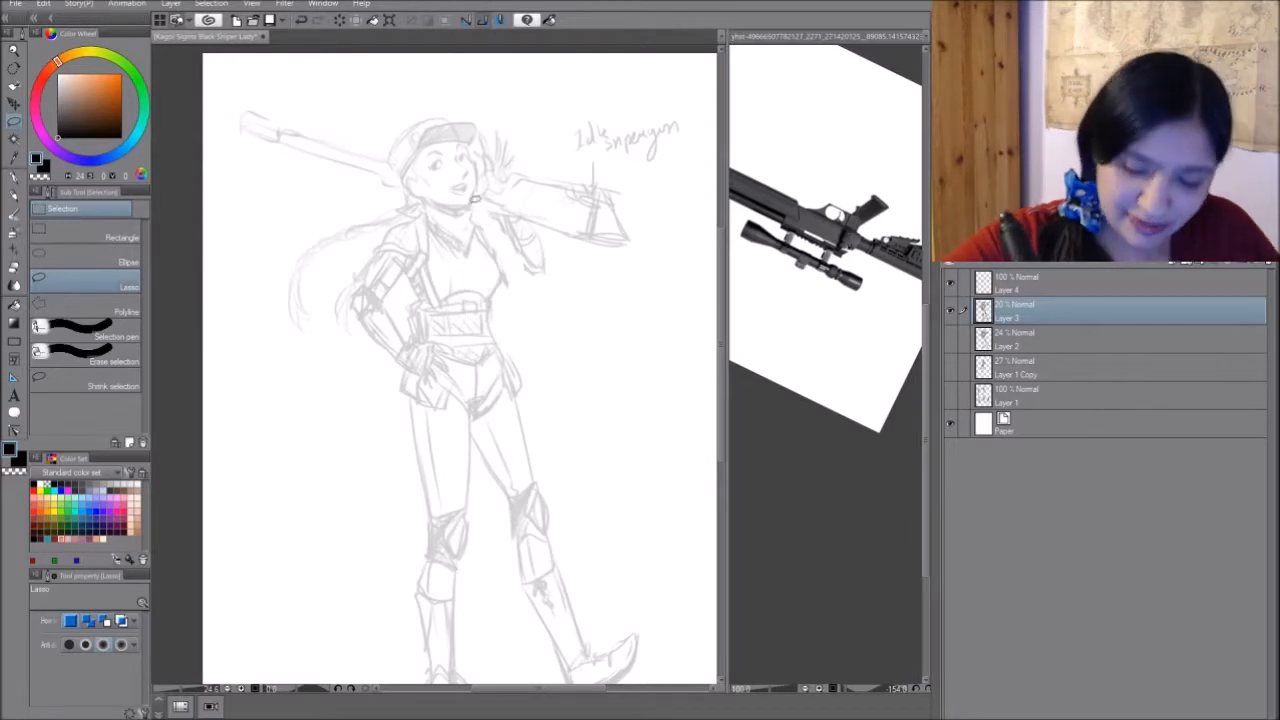
key("p")
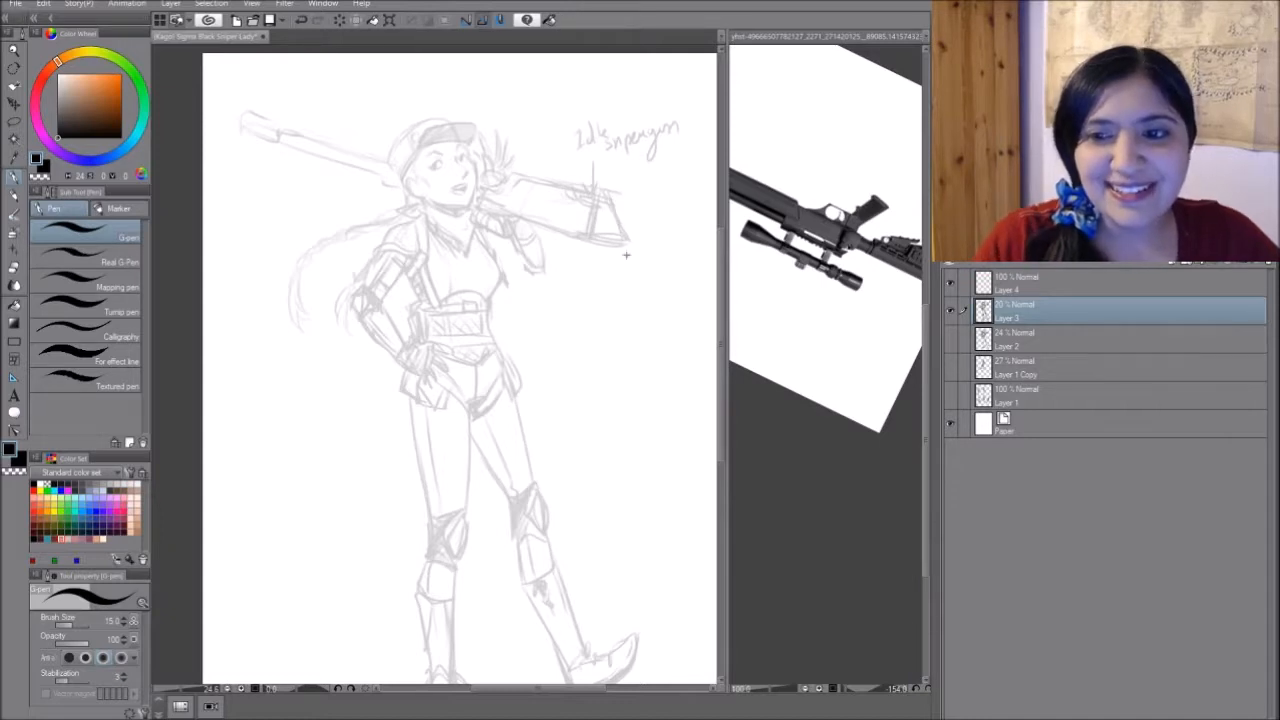
left_click(846, 326)
mouse_move(746, 326)
left_mouse_down()
mouse_move(689, 340)
mouse_move(731, 331)
mouse_move(690, 325)
mouse_move(739, 321)
left_mouse_up()
left_click(643, 386)
mouse_move(643, 386)
left_mouse_down()
mouse_move(647, 109)
mouse_move(637, 370)
left_mouse_up()
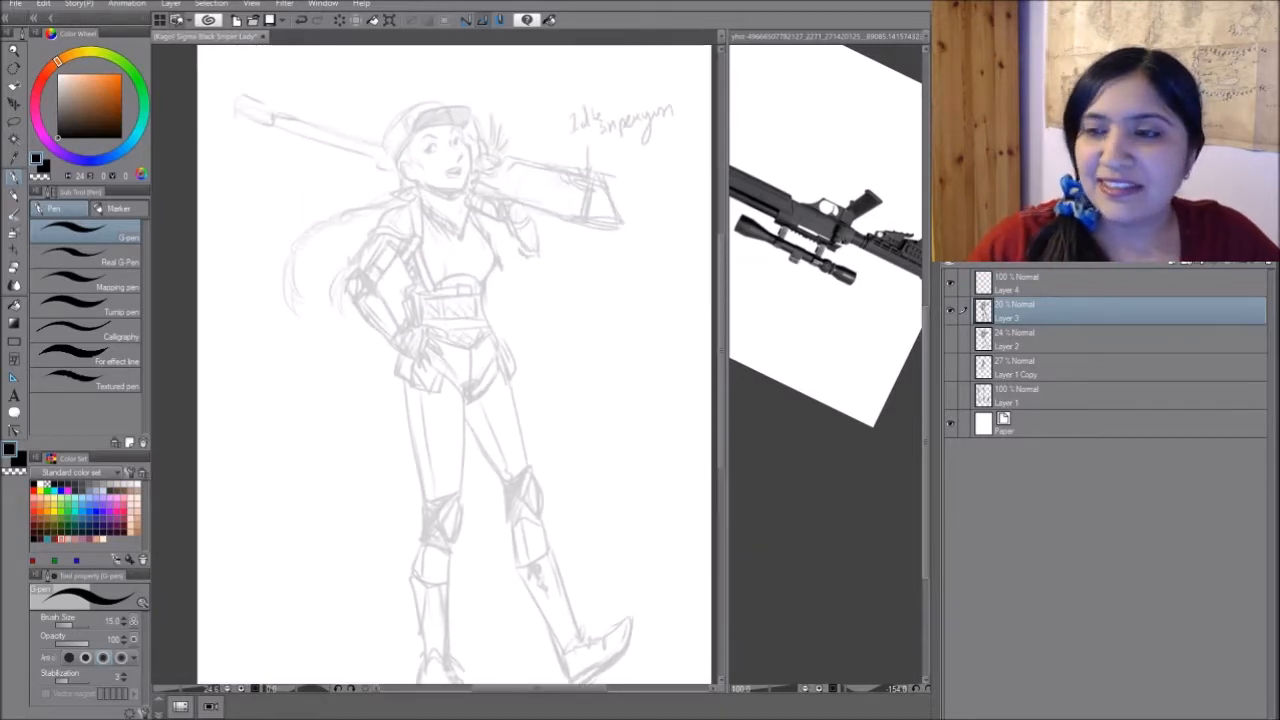
left_click(1113, 250)
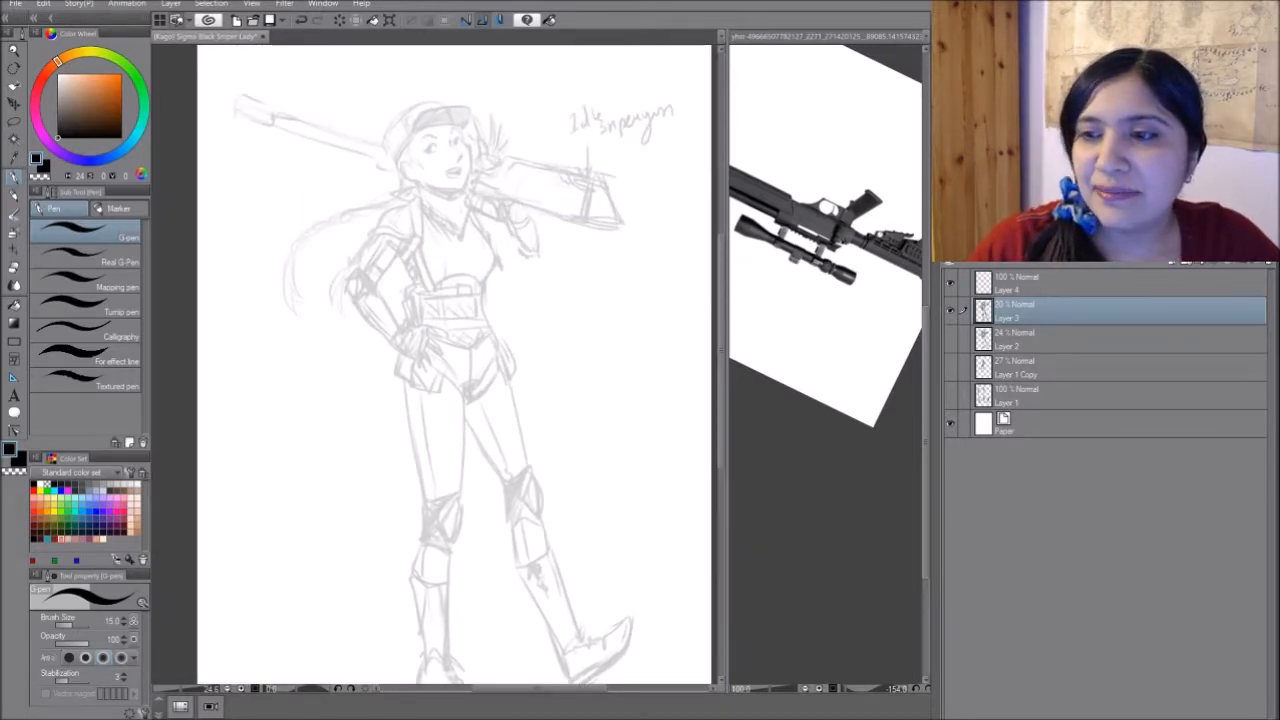
left_click(1093, 280)
- Draw the first short dark strokes of the nose on Layer 4 with the G-pen, and switch back to the Design pencil
mouse_move(560, 300)
left_mouse_down()
mouse_move(549, 482)
mouse_move(560, 390)
left_mouse_up()
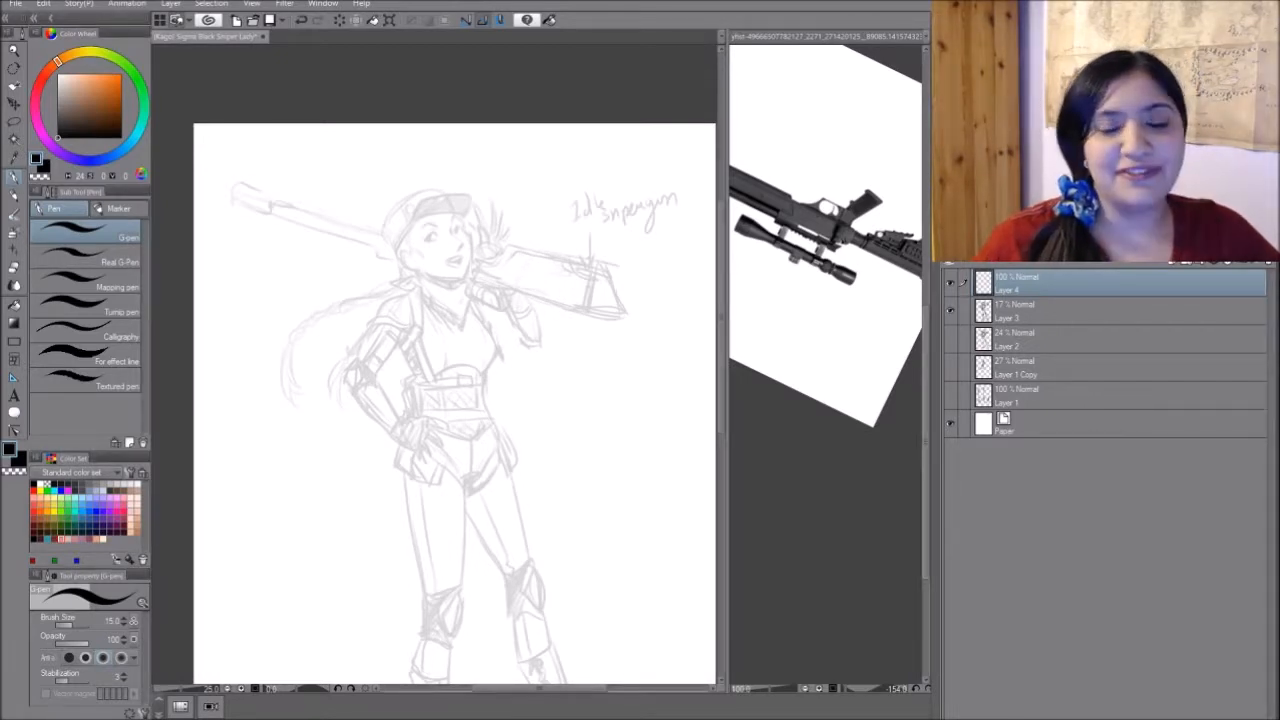
left_click_drag(455, 400, 434, 346)
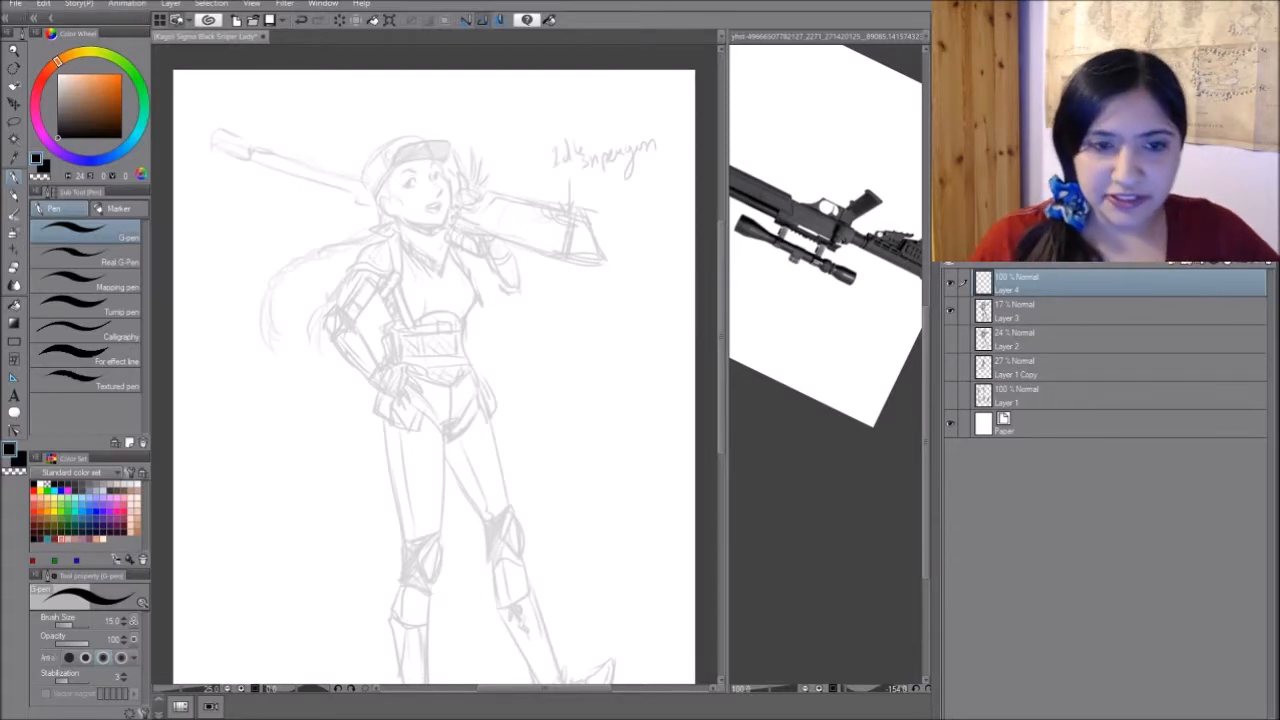
key("ctrl+plus")
left_click_drag(426, 110, 418, 233)
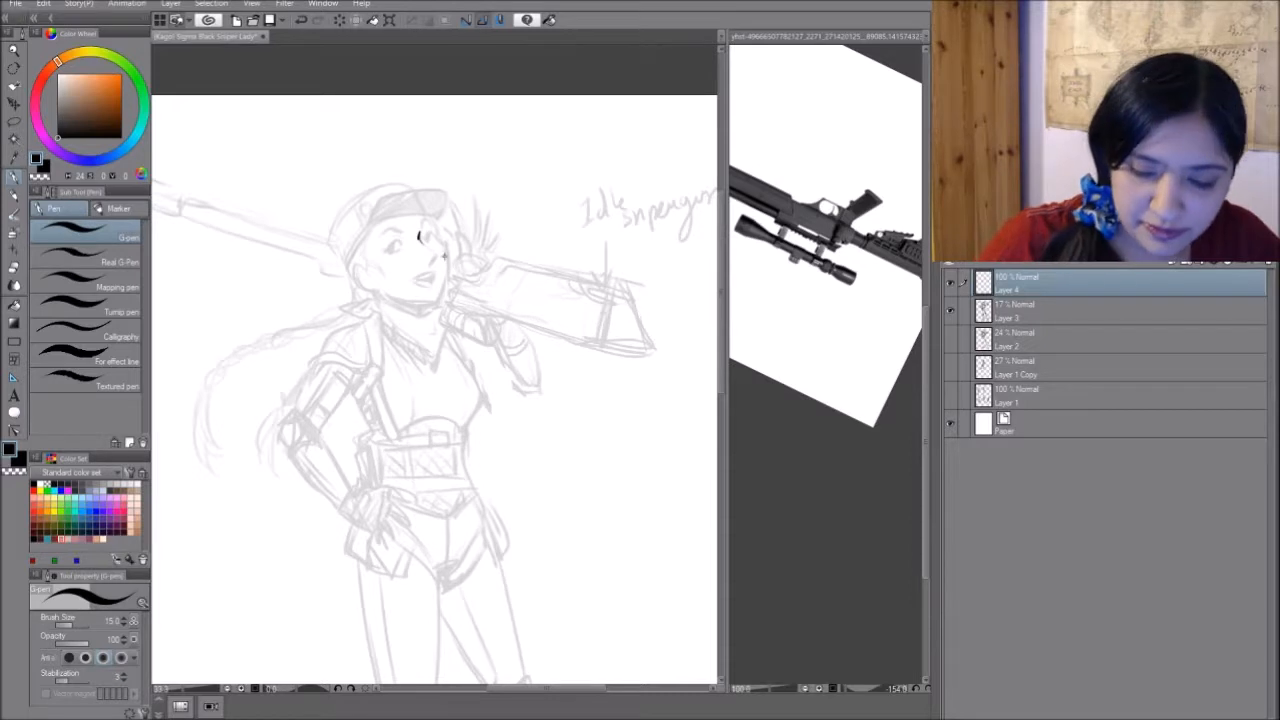
key("p")
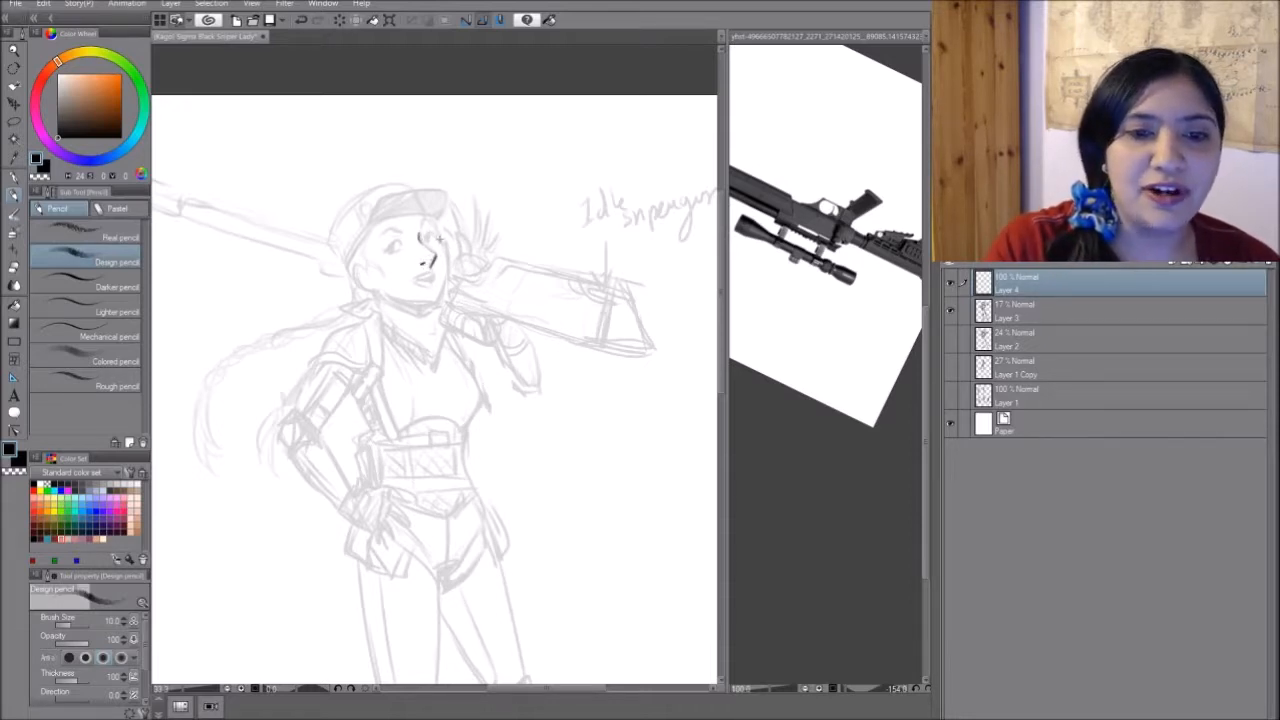
- Draw both eyes with lashes, irises and brows over the sketched face on Layer 4 with the Design pencil
left_click_drag(425, 238, 438, 236)
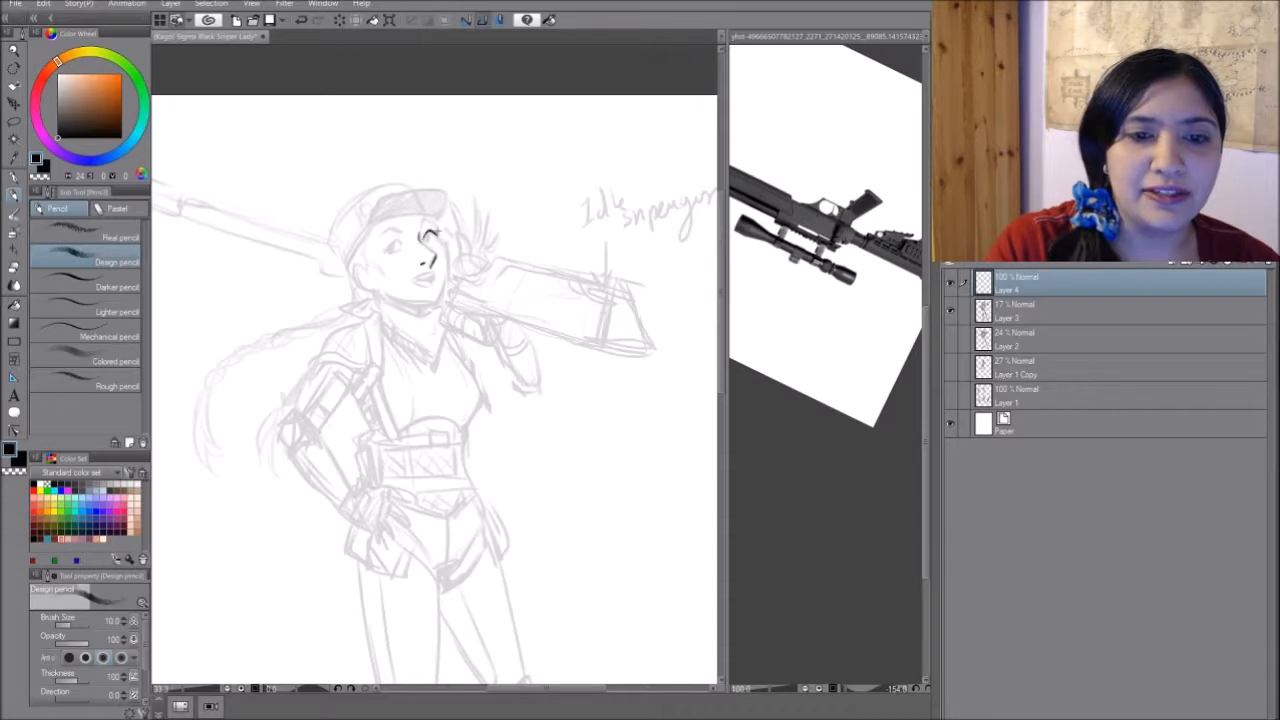
mouse_move(422, 229)
left_mouse_down()
mouse_move(436, 230)
mouse_move(405, 235)
left_mouse_up()
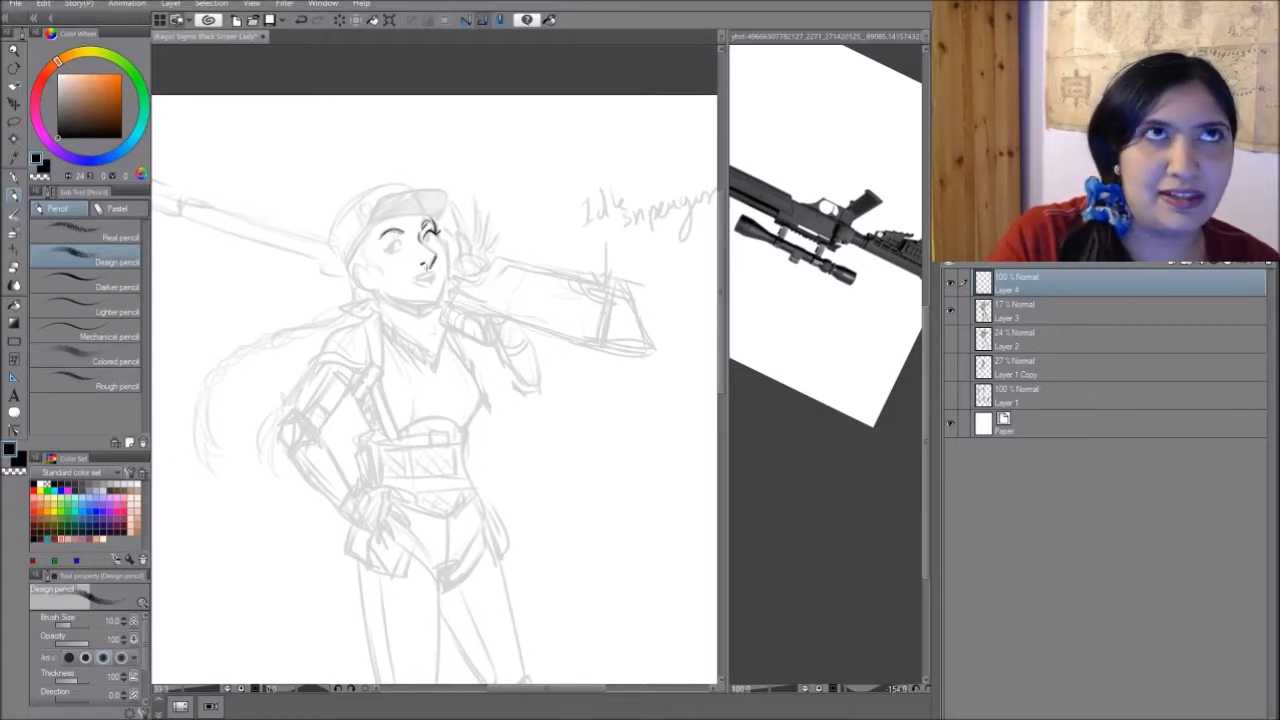
left_click_drag(386, 247, 405, 241)
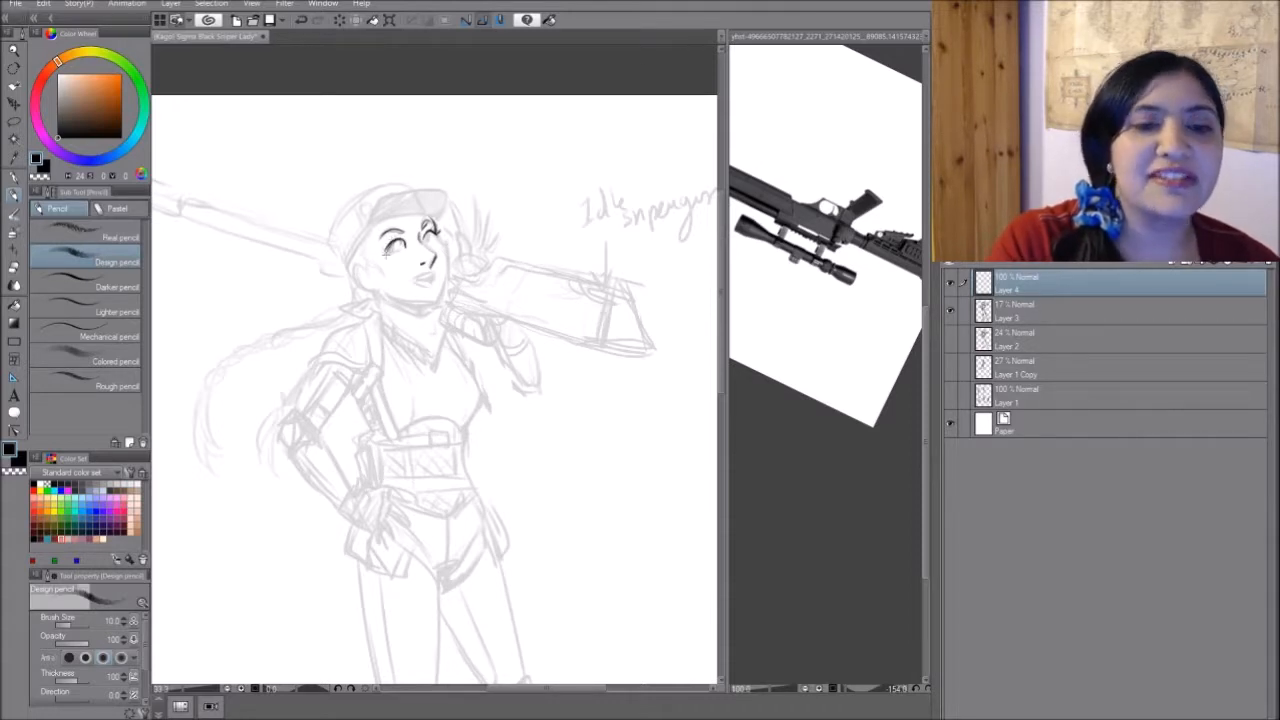
left_click_drag(385, 247, 397, 237)
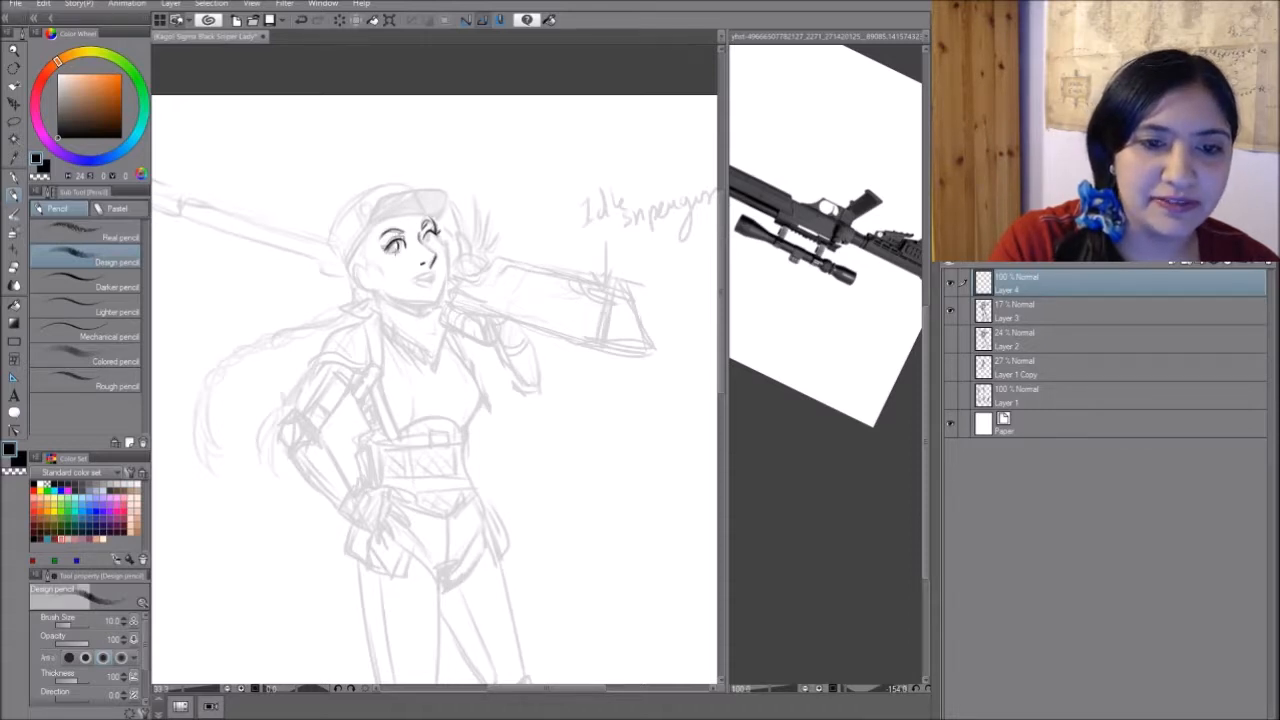
mouse_move(427, 235)
left_mouse_down()
mouse_move(432, 244)
mouse_move(395, 249)
mouse_move(407, 242)
left_mouse_up()
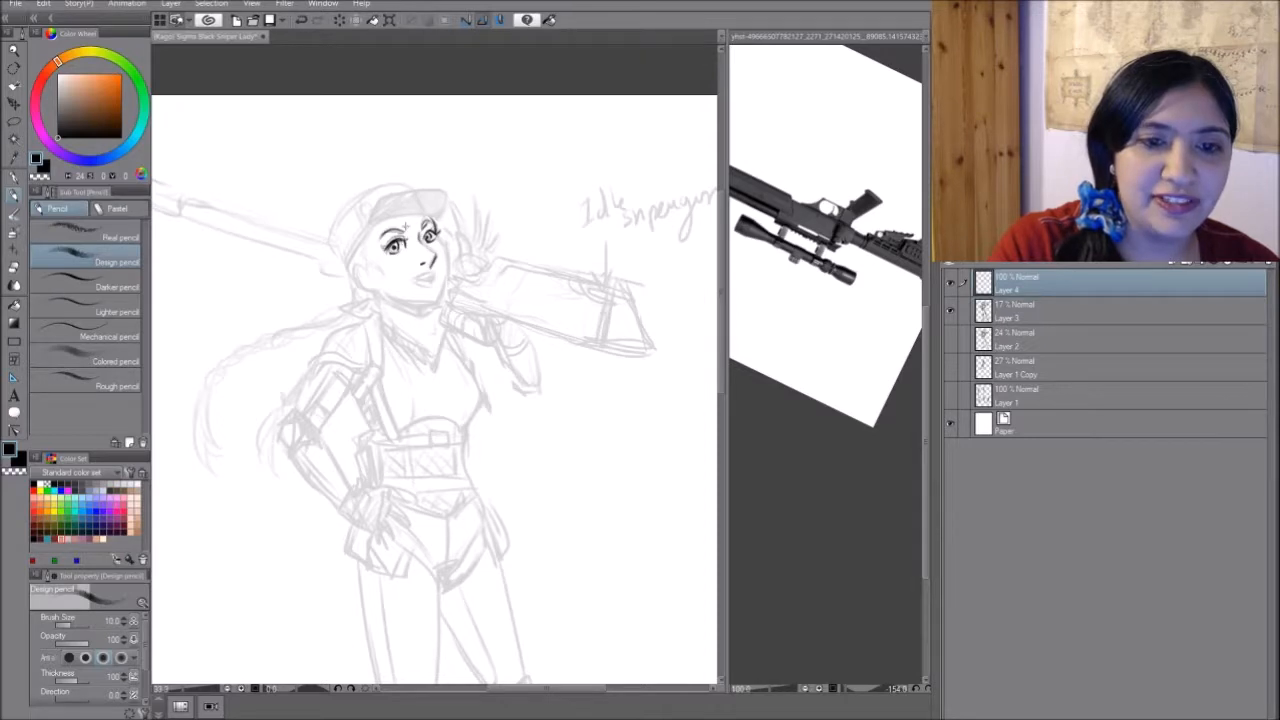
- Draw the far cheek contour, the slightly open lips and the jawline down to the chin
mouse_move(433, 228)
left_mouse_down()
mouse_move(443, 298)
mouse_move(431, 279)
left_mouse_up()
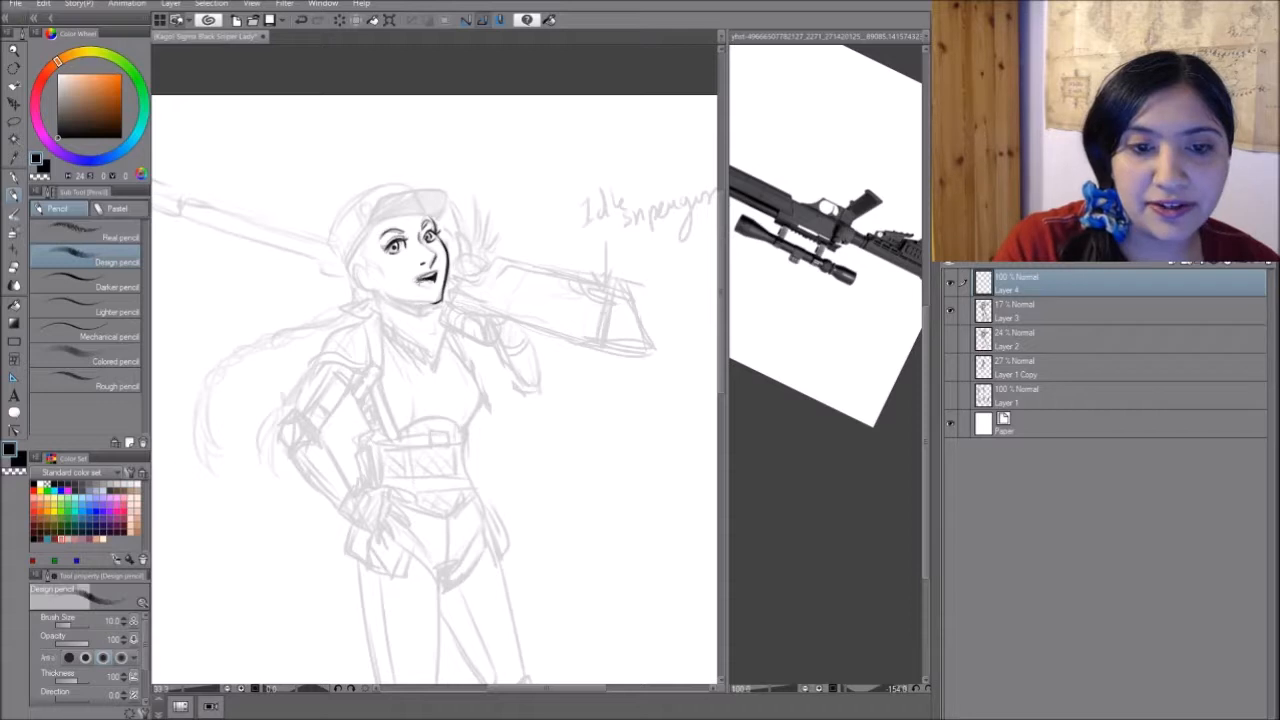
left_click_drag(420, 282, 435, 284)
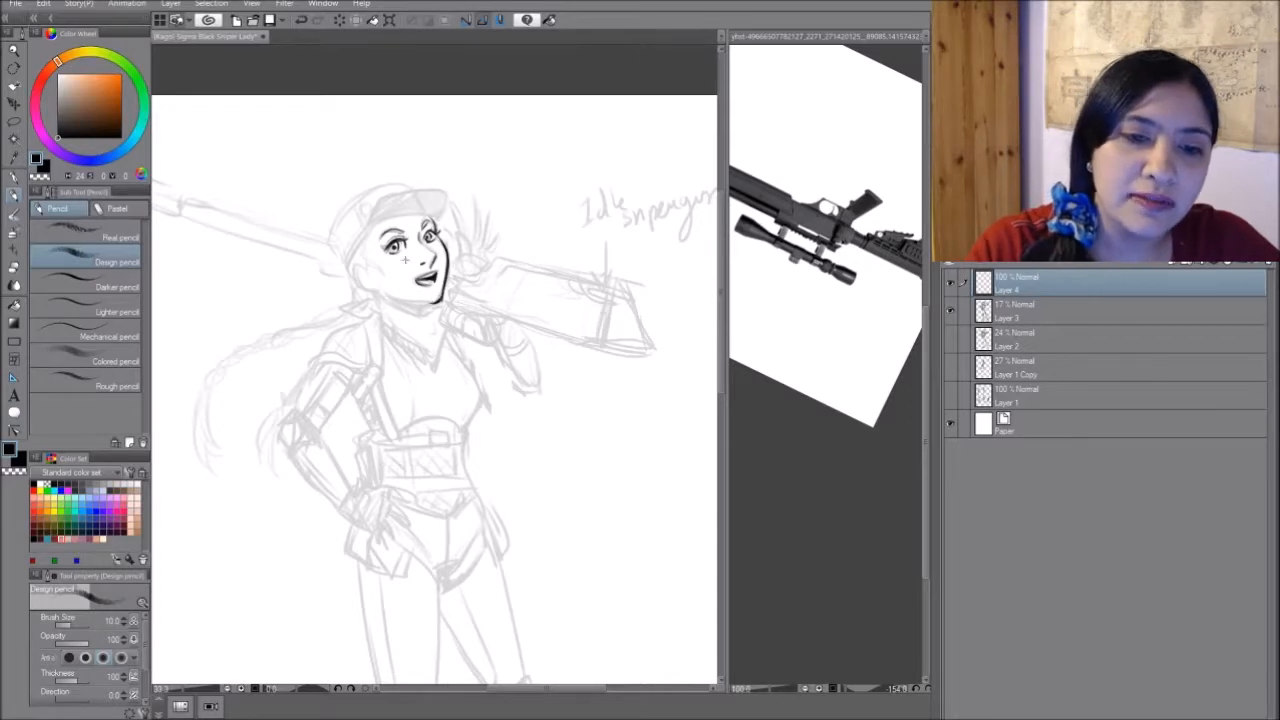
left_click_drag(381, 288, 436, 302)
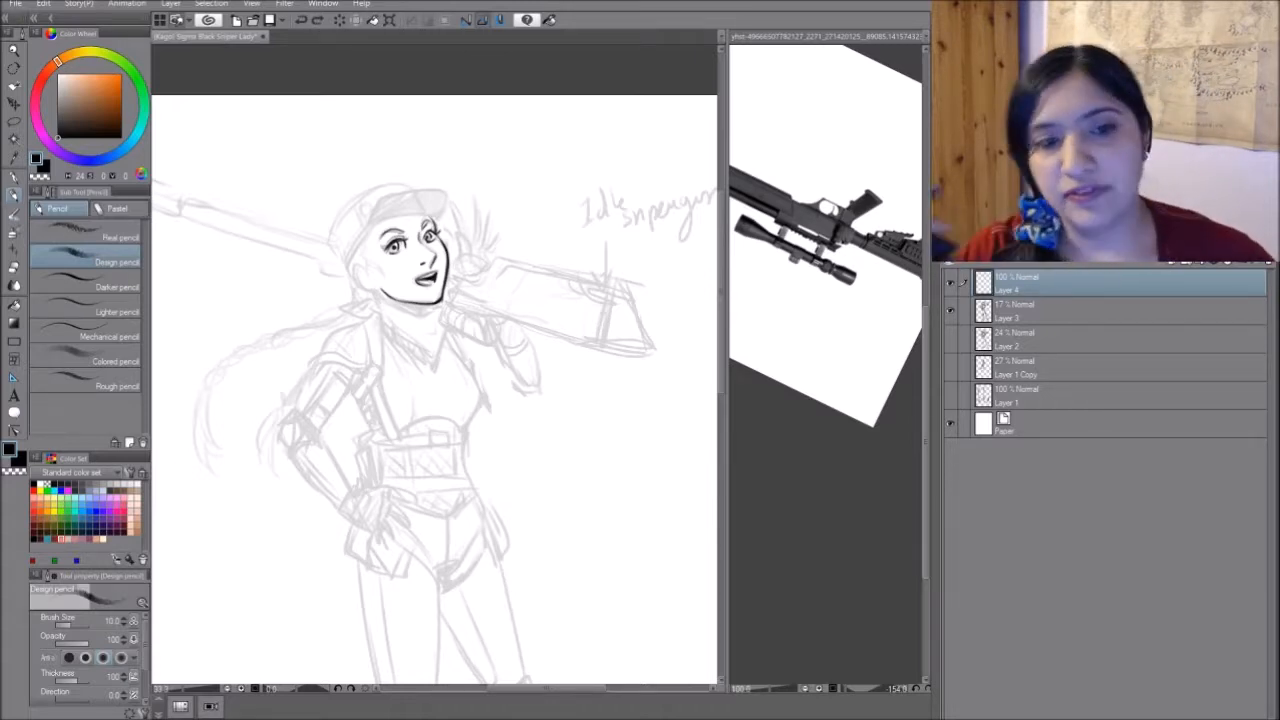
- Draw the cap over the sketch with its brim, rounded crown, back edge and side panel seam
mouse_move(366, 233)
left_mouse_down()
mouse_move(426, 204)
mouse_move(440, 224)
mouse_move(366, 236)
mouse_move(371, 203)
left_mouse_up()
left_click_drag(370, 205, 444, 190)
mouse_move(438, 200)
left_mouse_down()
mouse_move(443, 221)
mouse_move(396, 183)
left_mouse_up()
mouse_move(407, 186)
left_mouse_down()
mouse_move(390, 189)
mouse_move(406, 185)
left_mouse_up()
mouse_move(369, 198)
left_mouse_down()
mouse_move(372, 215)
mouse_move(432, 190)
mouse_move(440, 222)
mouse_move(366, 190)
mouse_move(331, 244)
mouse_move(337, 226)
left_mouse_up()
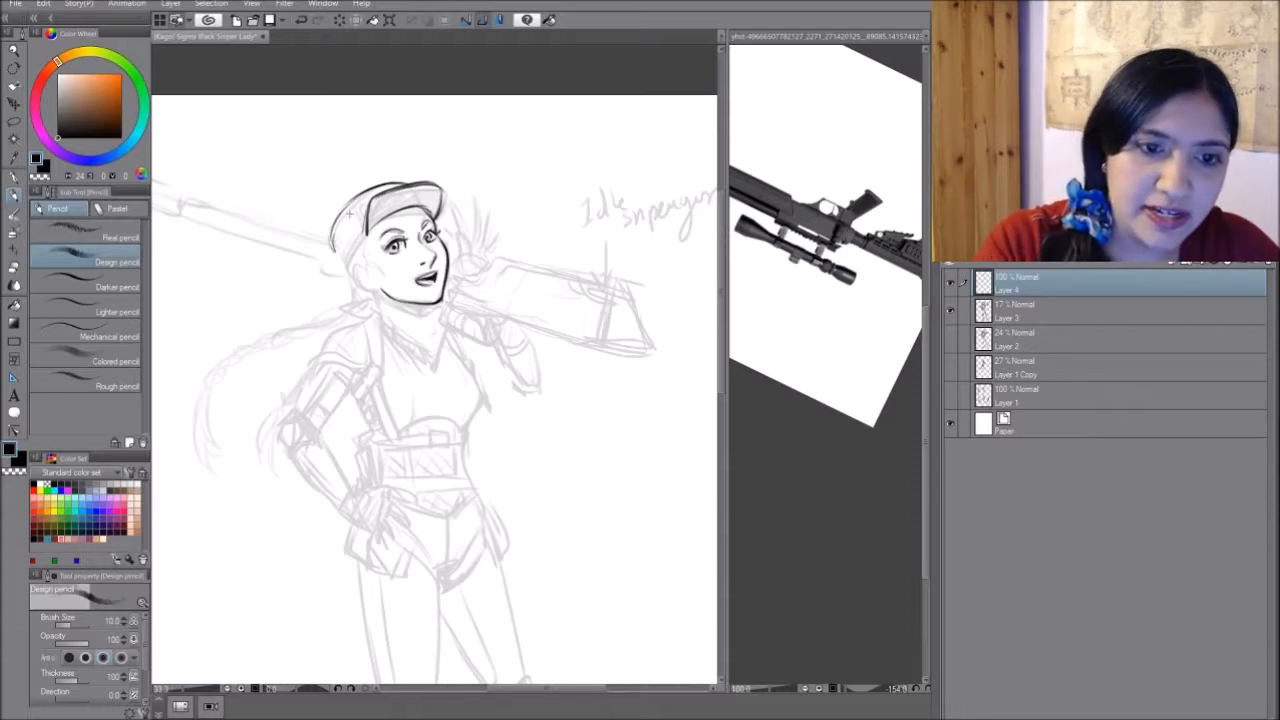
mouse_move(352, 206)
left_mouse_down()
mouse_move(365, 228)
mouse_move(360, 217)
mouse_move(344, 266)
left_mouse_up()
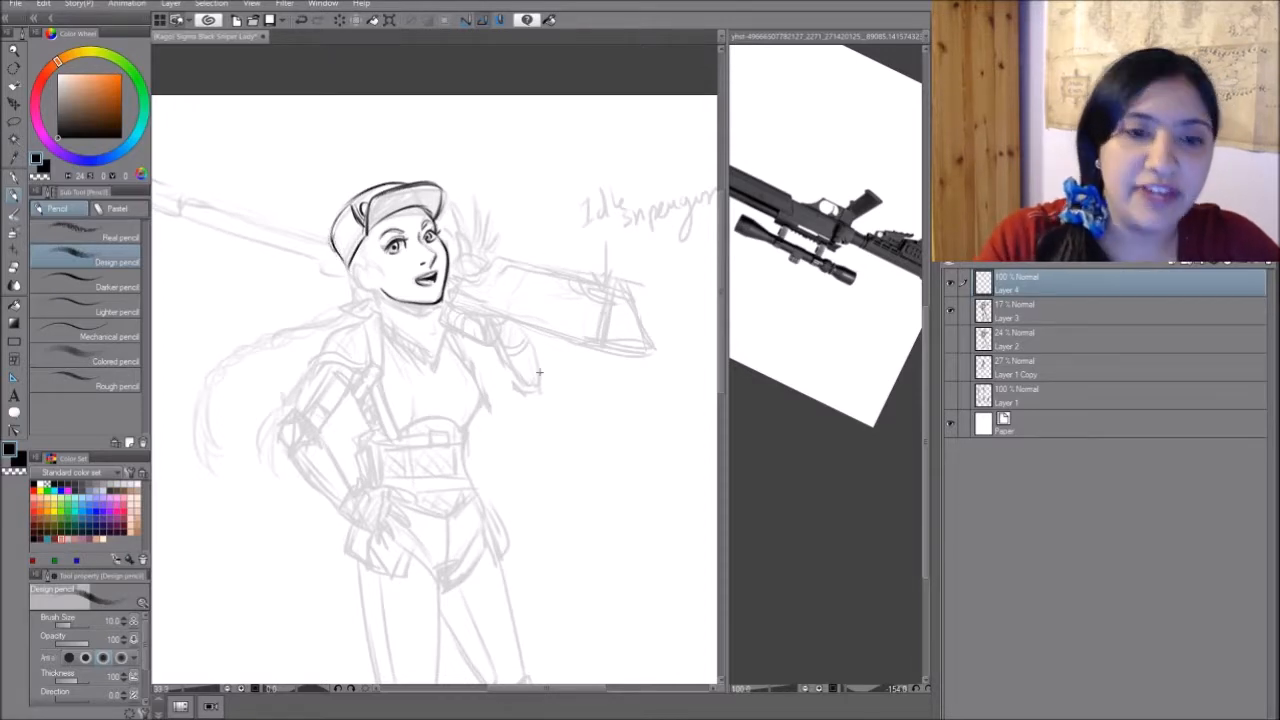
- Draw the hair strands in front of the ear, the ear itself and the hairline at the back of the neck
mouse_move(370, 230)
left_mouse_down()
mouse_move(363, 264)
mouse_move(389, 274)
left_mouse_up()
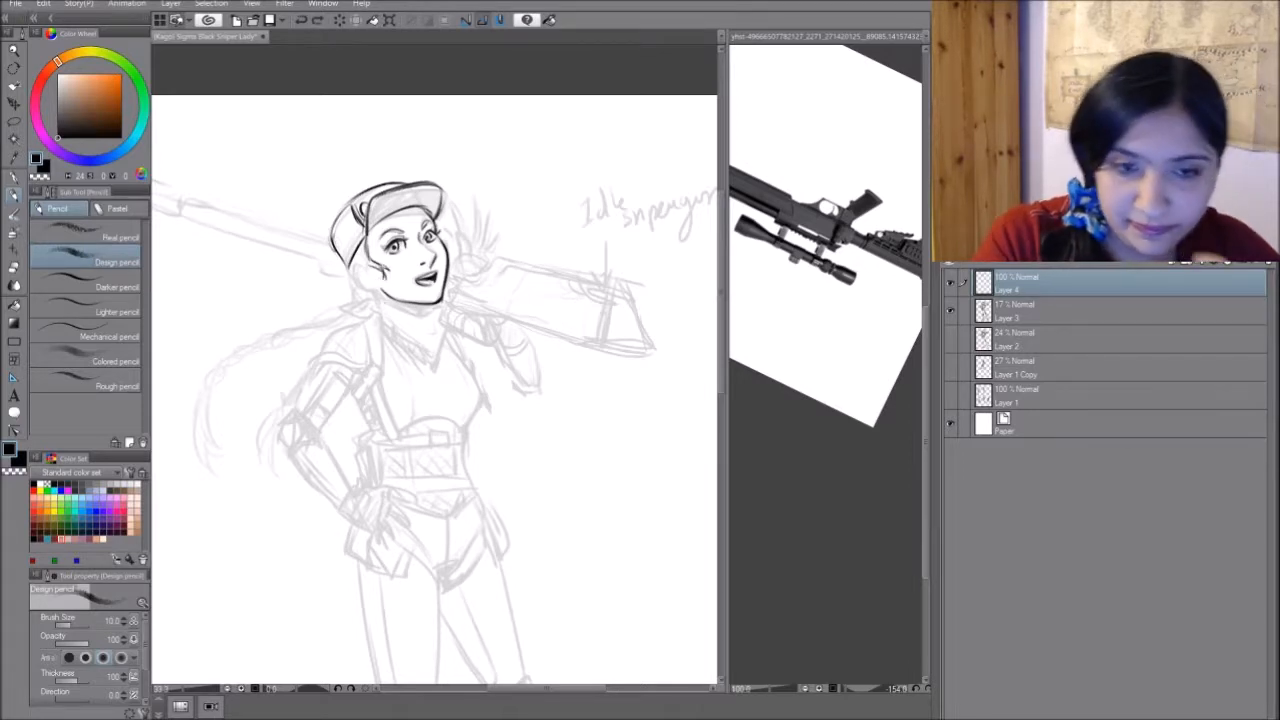
mouse_move(368, 264)
left_mouse_down()
mouse_move(364, 294)
mouse_move(373, 279)
left_mouse_up()
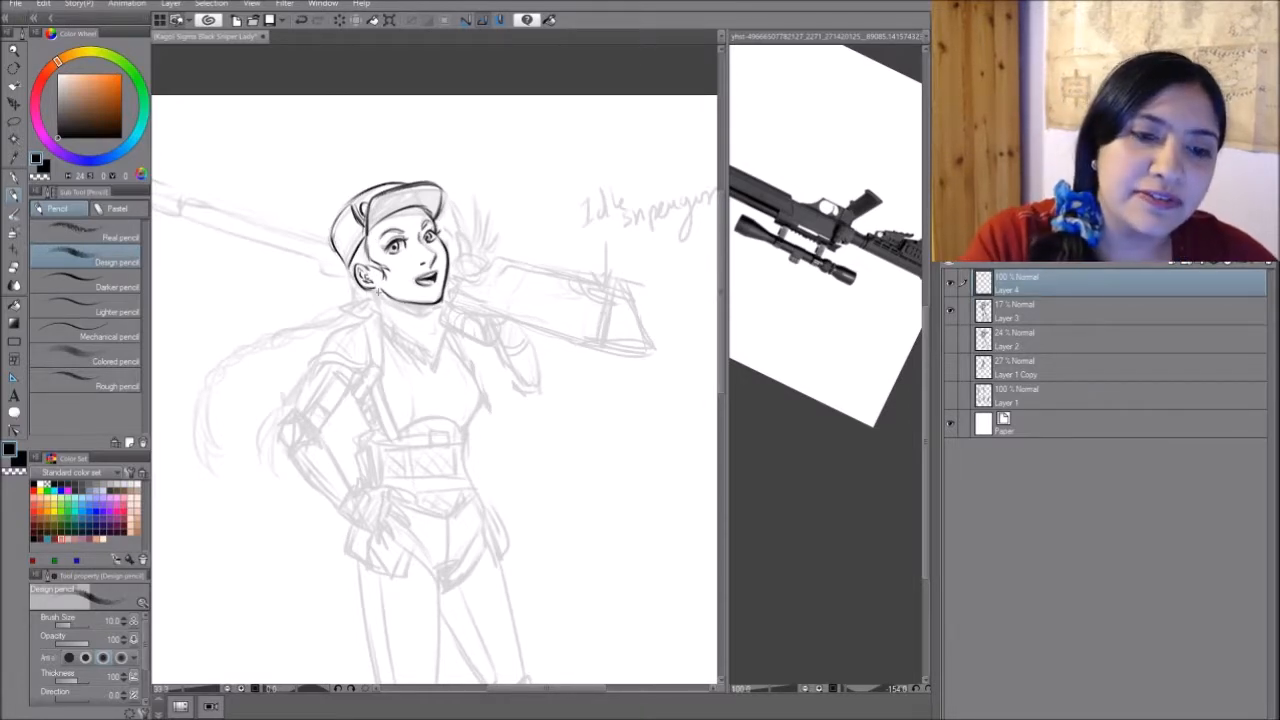
left_click_drag(376, 290, 377, 302)
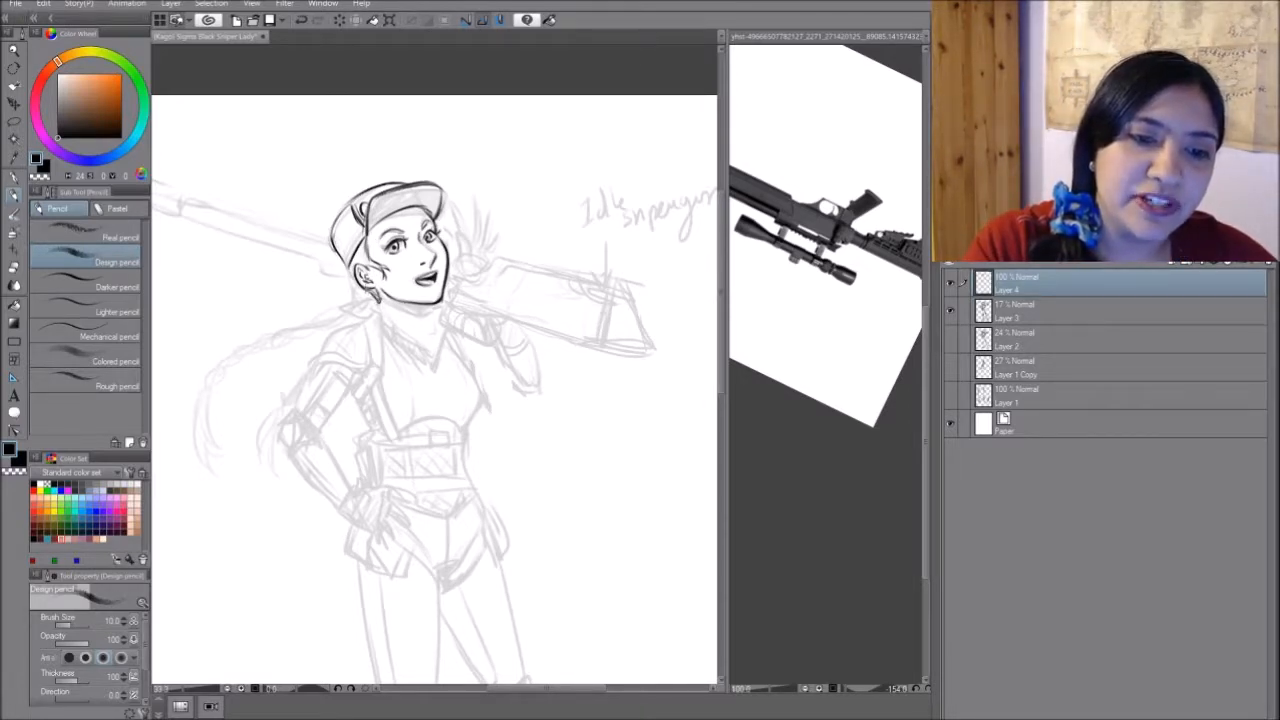
left_click_drag(351, 262, 357, 293)
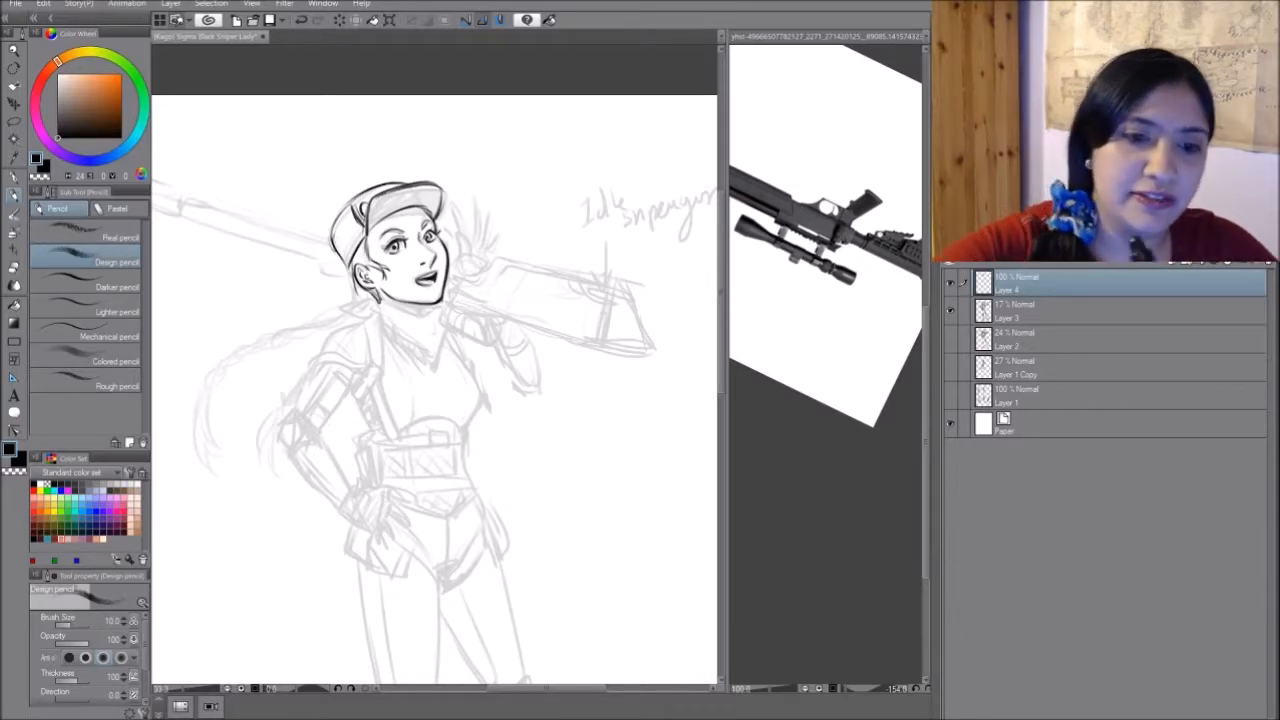
- Draw the neckerchief with its upper edge under the jaw, its folds and the pointed front on the chest
left_click_drag(376, 301, 430, 315)
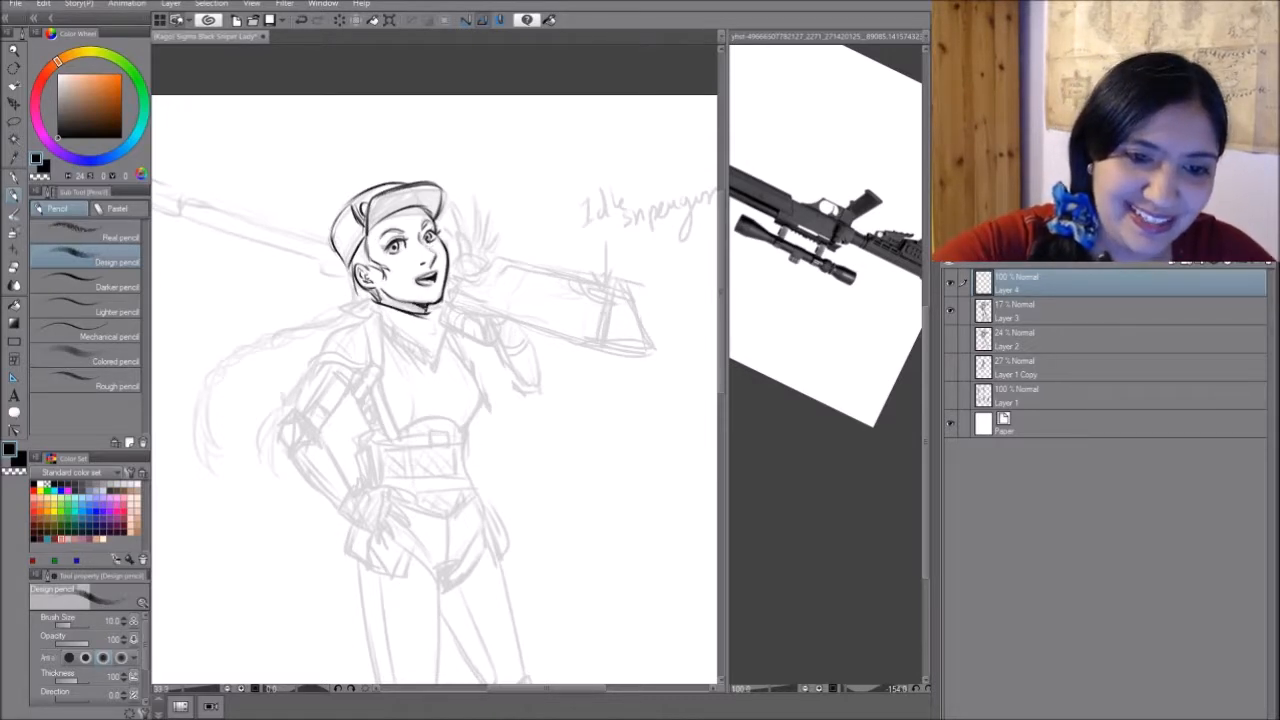
left_click_drag(428, 306, 441, 320)
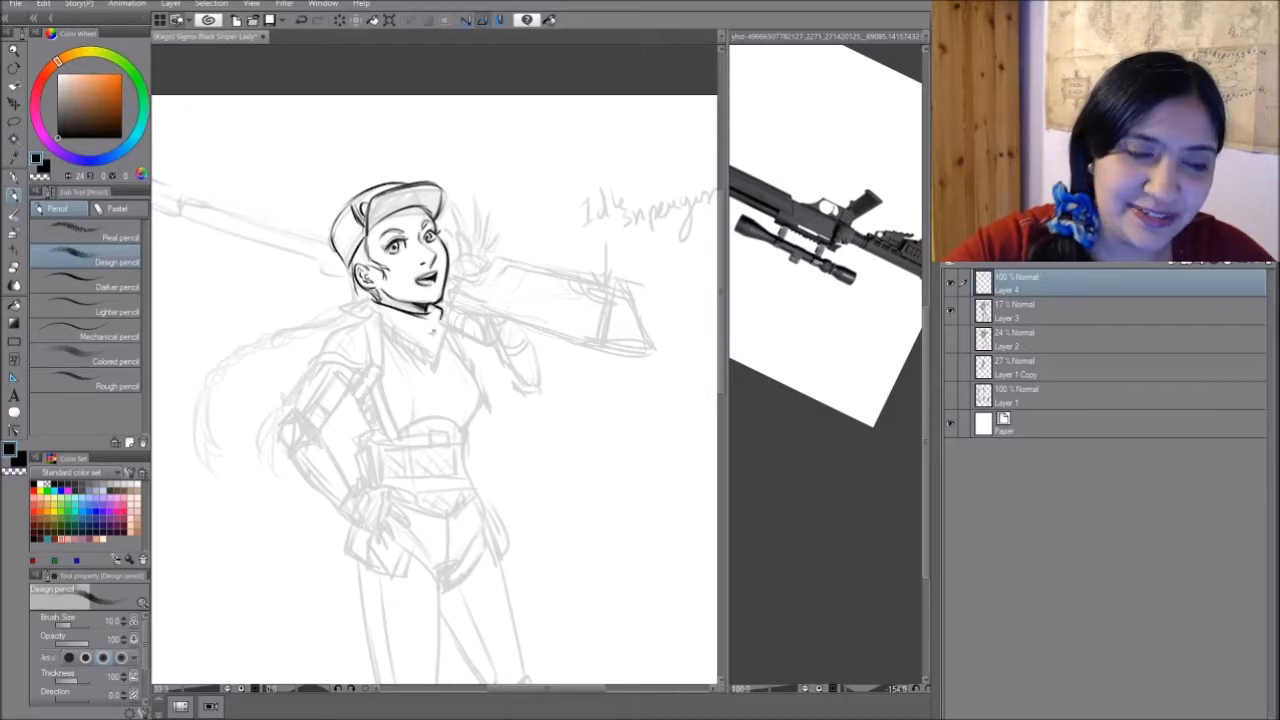
key("g")
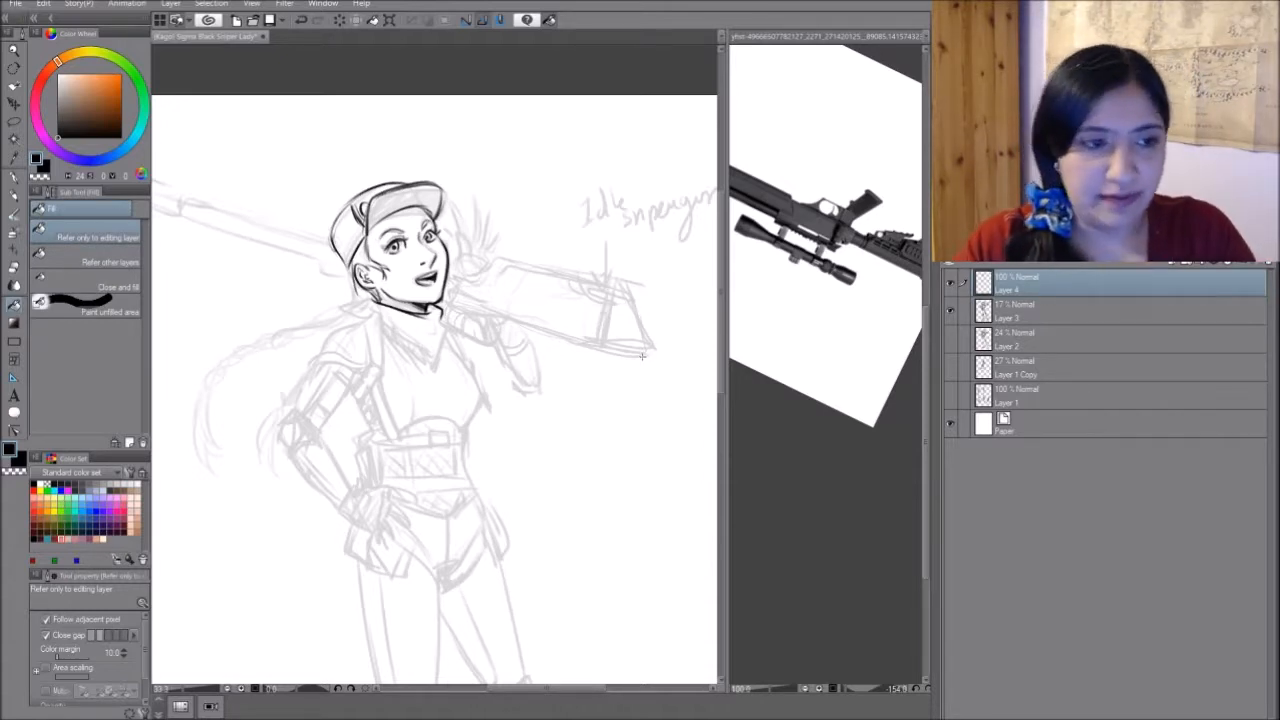
key("p")
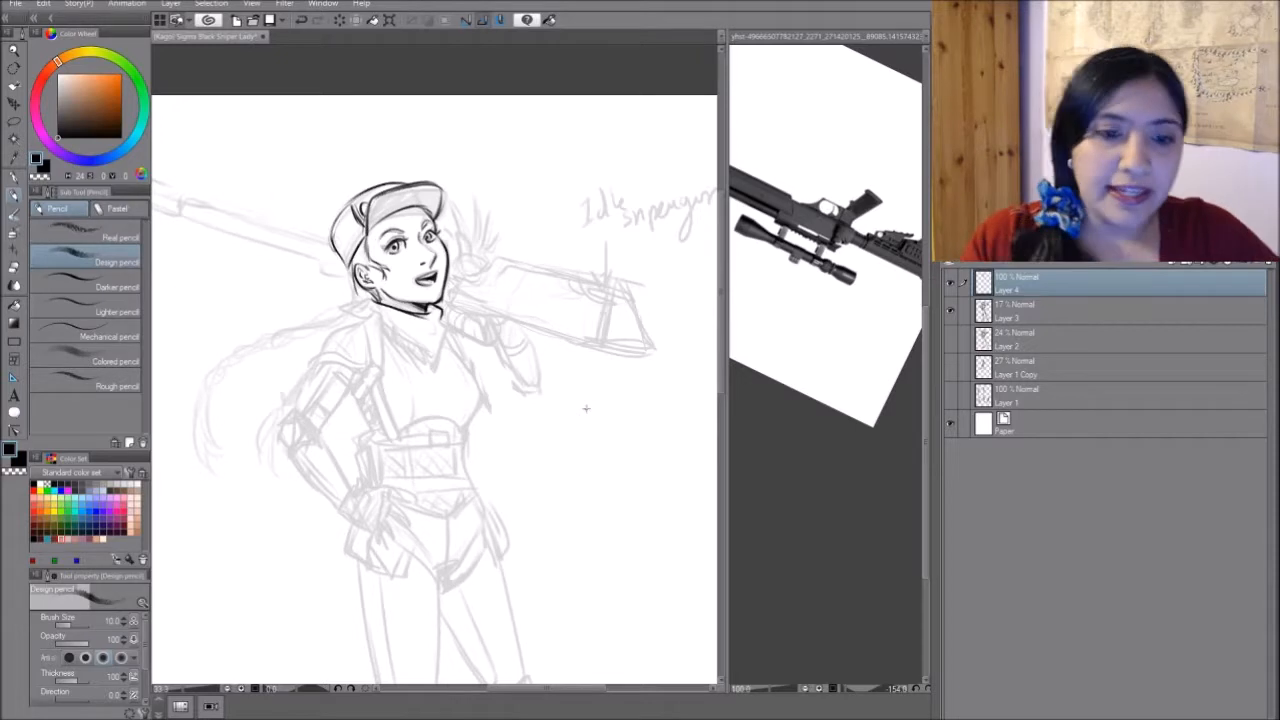
mouse_move(442, 312)
left_mouse_down()
mouse_move(432, 344)
mouse_move(436, 328)
mouse_move(406, 328)
mouse_move(408, 349)
mouse_move(432, 360)
mouse_move(420, 370)
mouse_move(431, 367)
left_mouse_up()
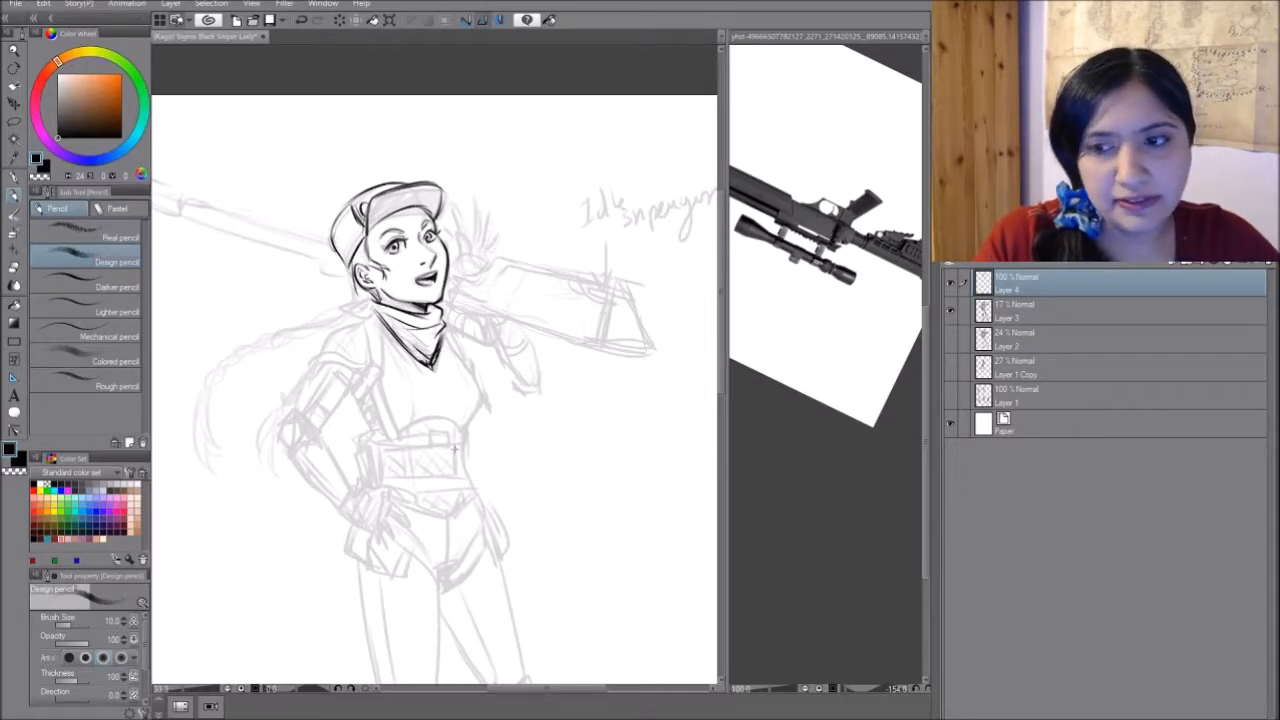
- Draw the gathered hair behind the neck and the long curved braid with plaited segments and a loose tuft at its end
left_click_drag(375, 296, 338, 306)
left_click_drag(338, 308, 378, 310)
left_click_drag(364, 308, 378, 316)
mouse_move(348, 263)
left_mouse_down()
mouse_move(357, 297)
mouse_move(345, 310)
mouse_move(188, 432)
mouse_move(194, 498)
left_mouse_up()
left_click_drag(192, 482, 226, 534)
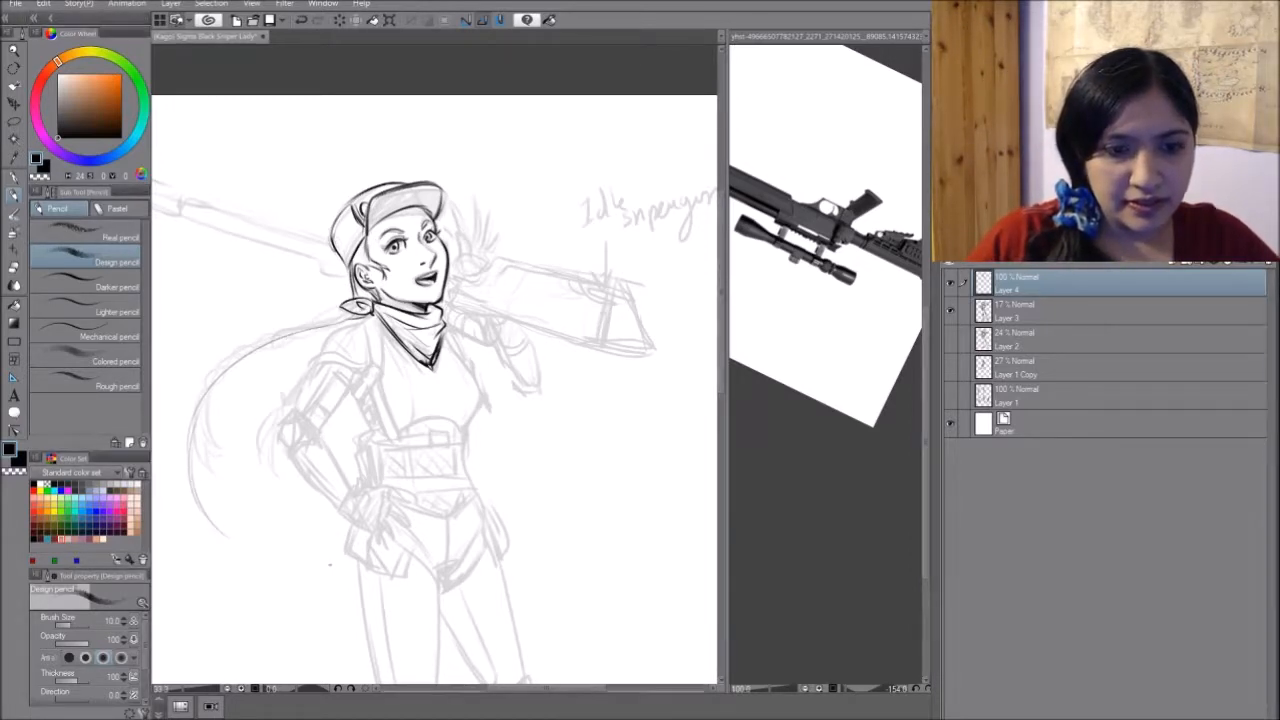
left_click_drag(206, 392, 235, 287)
mouse_move(223, 385)
left_mouse_down()
mouse_move(253, 430)
mouse_move(327, 458)
mouse_move(326, 494)
left_mouse_up()
mouse_move(382, 206)
left_mouse_down()
mouse_move(258, 262)
mouse_move(222, 306)
mouse_move(214, 368)
mouse_move(228, 418)
mouse_move(266, 439)
mouse_move(517, 478)
mouse_move(308, 475)
left_mouse_up()
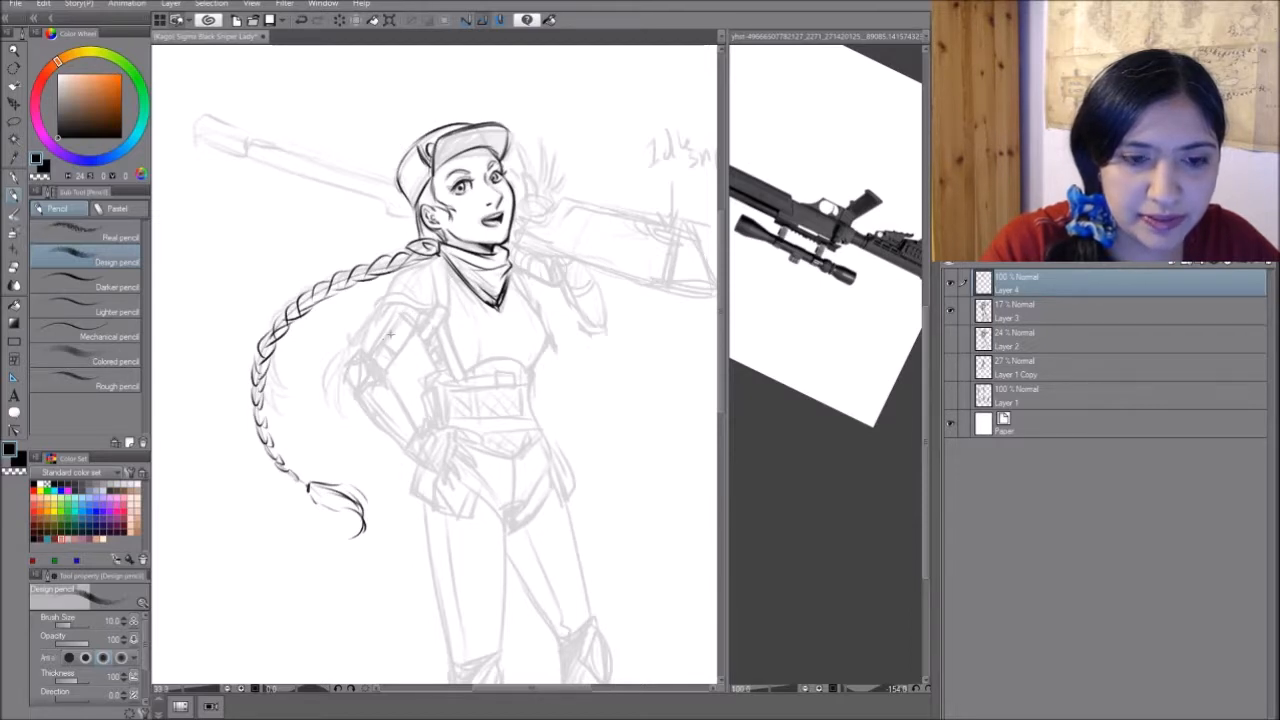
left_click_drag(440, 318, 397, 369)
key("ctrl+z")
left_click_drag(438, 320, 405, 369)
key("ctrl+z")
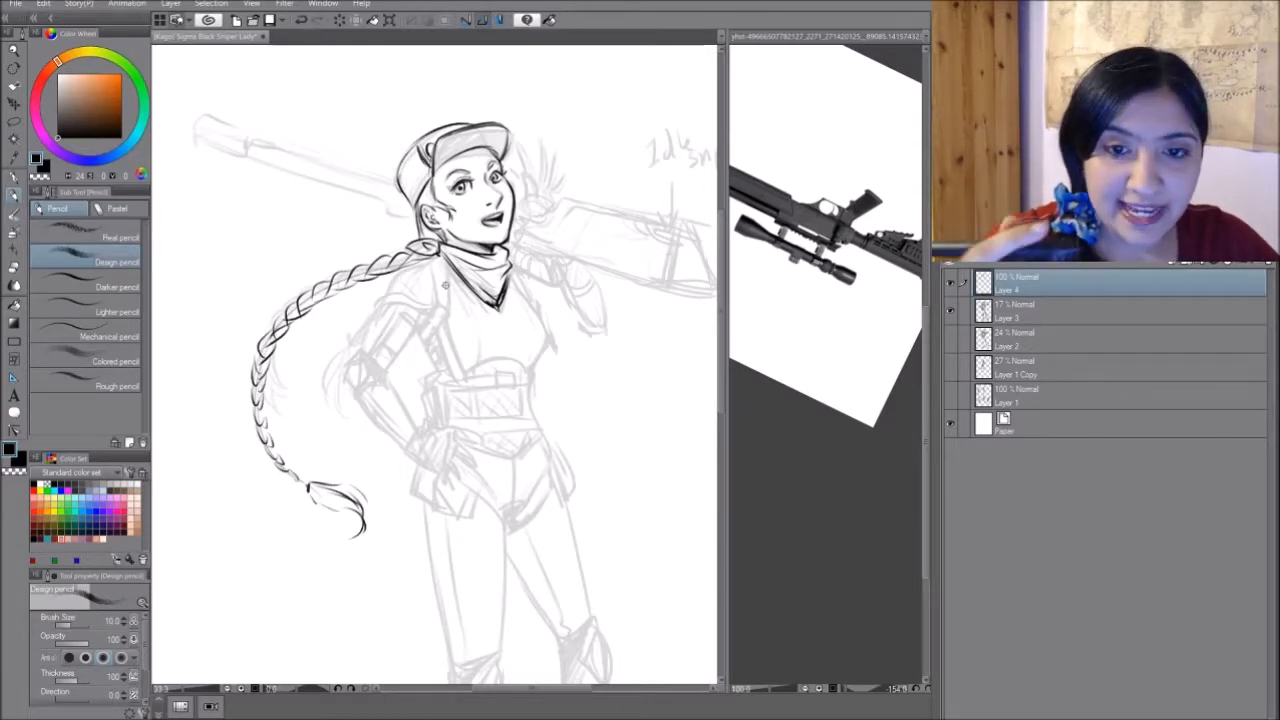
- Draw the rifle scope with its round lens beside the neckerchief, using the rifle photo as reference
left_click_drag(446, 285, 386, 289)
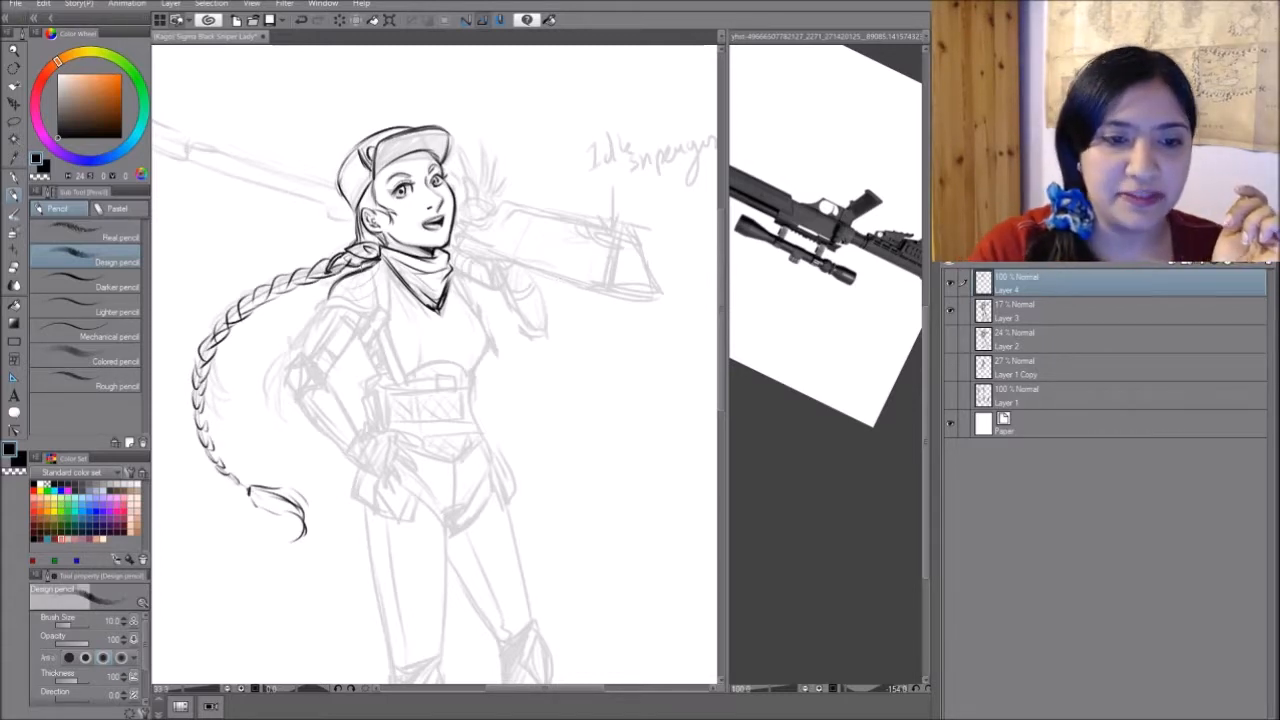
left_click_drag(377, 219, 389, 183)
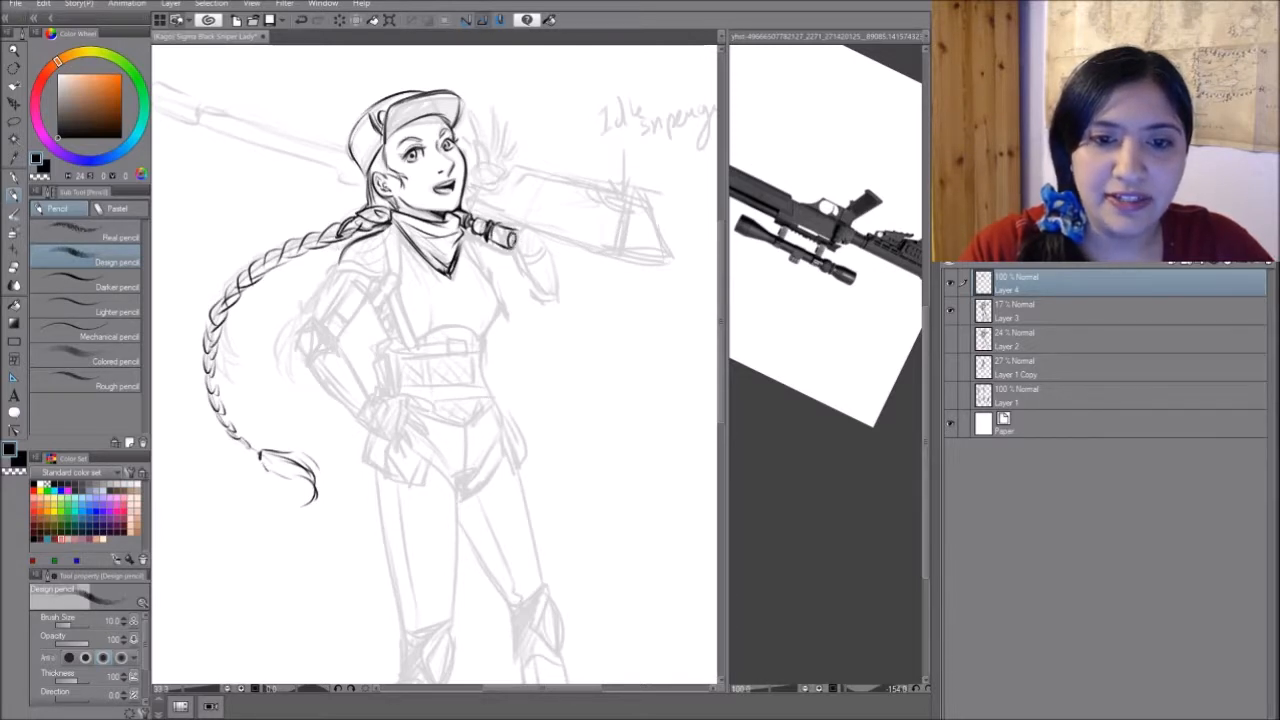
left_click_drag(514, 229, 515, 245)
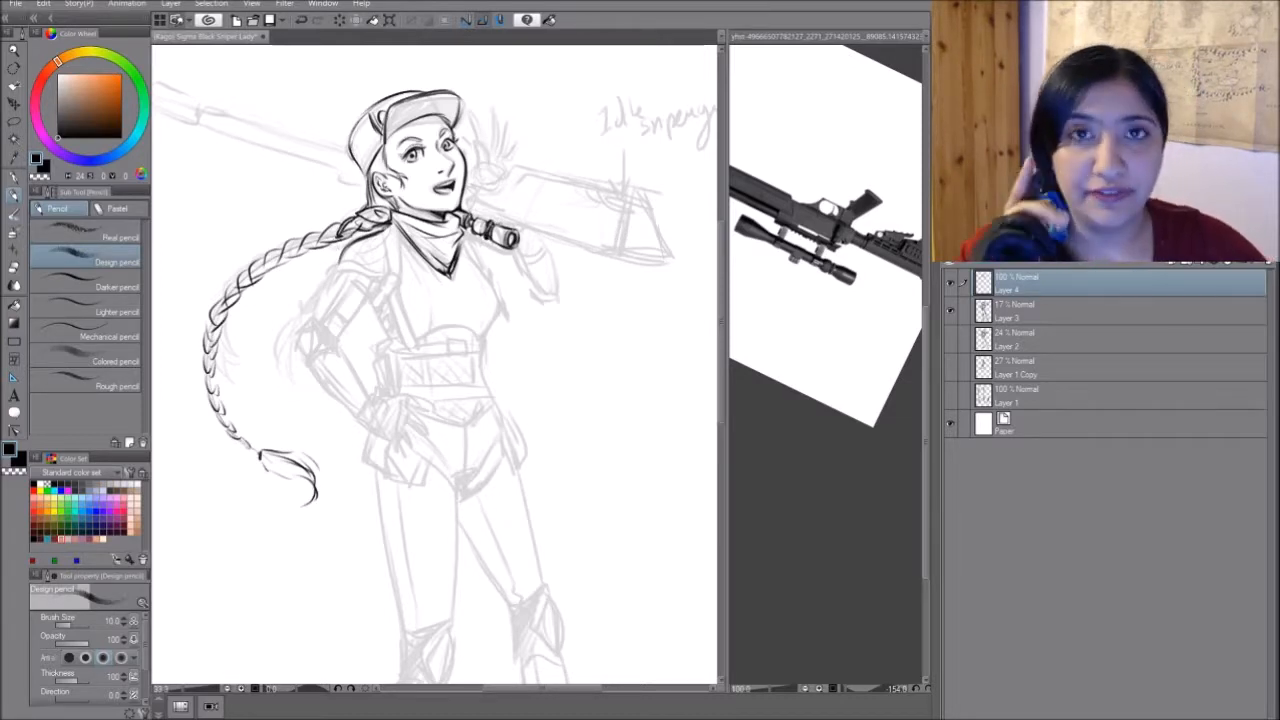
left_click_drag(436, 350, 457, 364)
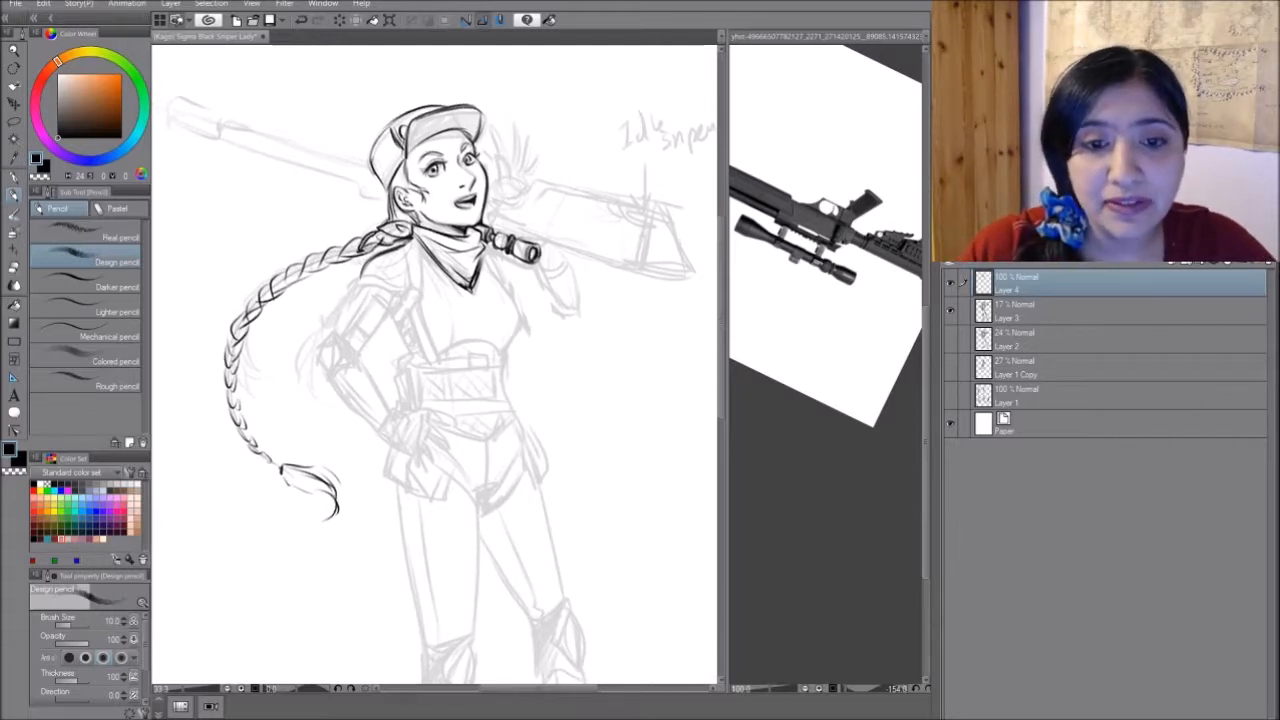
left_click(800, 290)
left_click(521, 233)
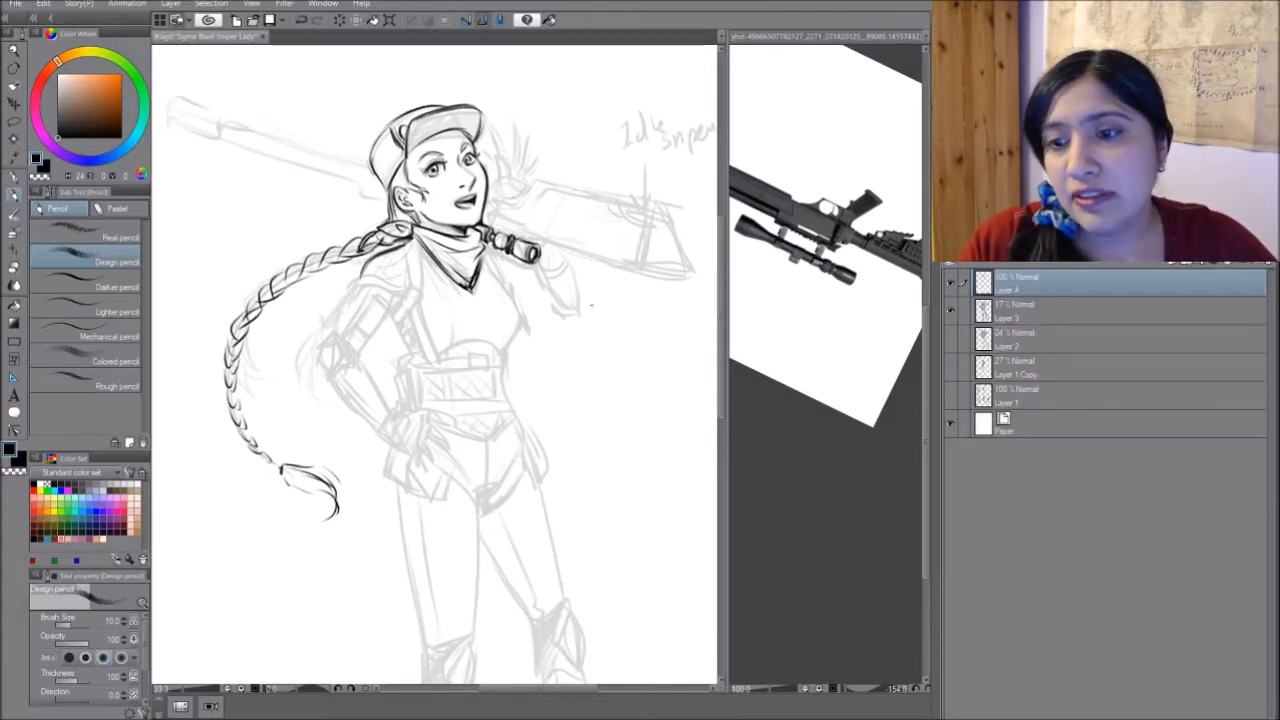
left_click(838, 268)
left_click(557, 413)
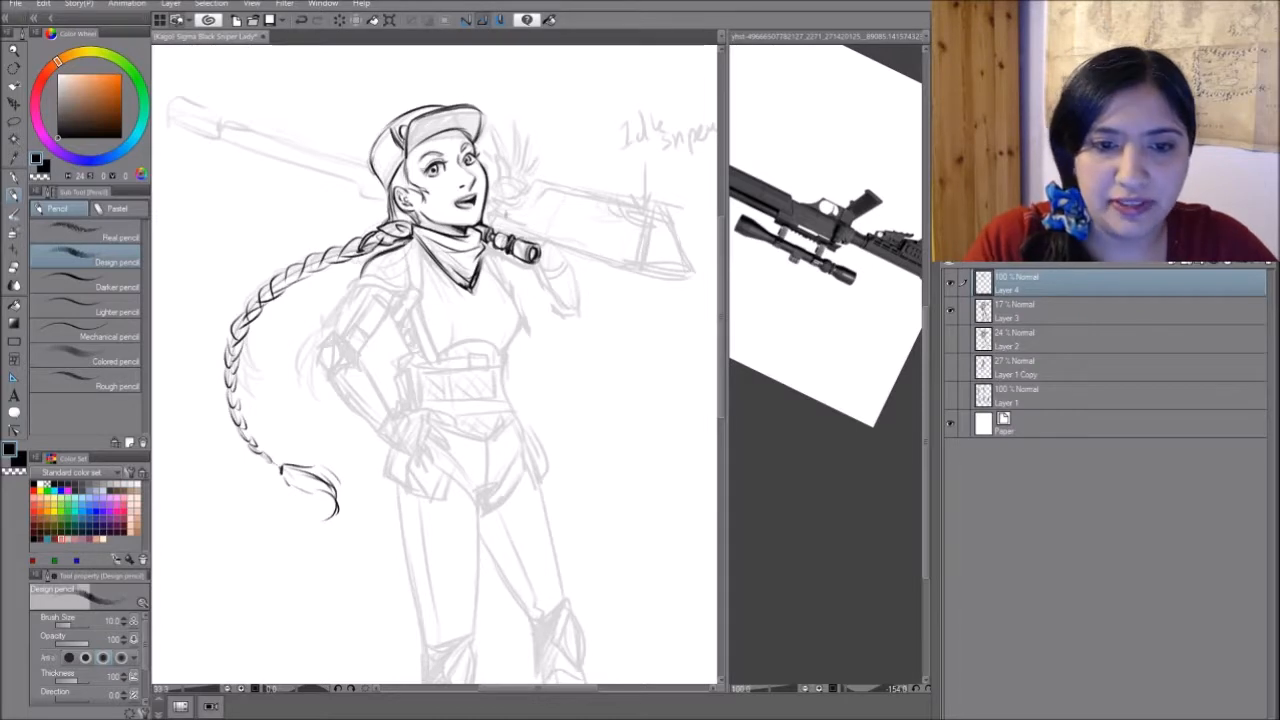
- Draw the vest's shoulder strap from the neckerchief down toward the armpit of the lowered arm
mouse_move(402, 244)
left_mouse_down()
mouse_move(406, 279)
mouse_move(420, 294)
mouse_move(424, 262)
mouse_move(424, 286)
left_mouse_up()
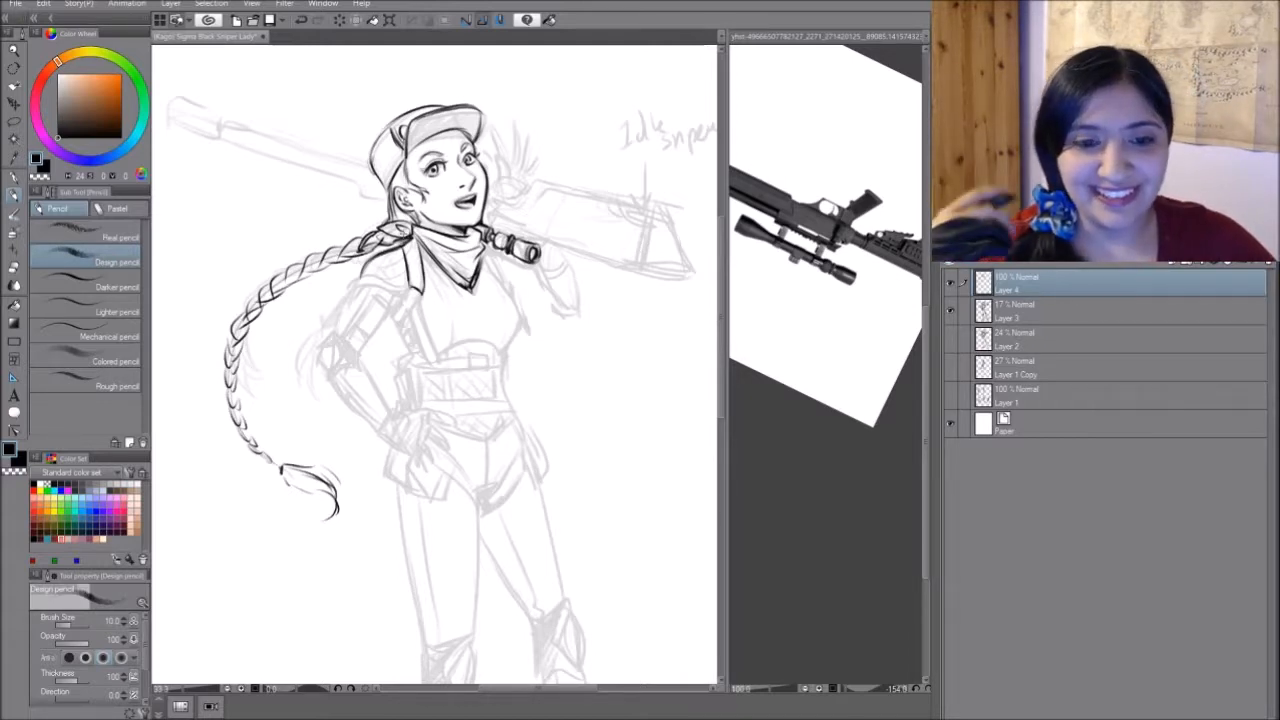
mouse_move(402, 286)
left_mouse_down()
mouse_move(415, 296)
mouse_move(392, 322)
left_mouse_up()
left_click_drag(420, 294, 402, 325)
left_click_drag(428, 254, 421, 272)
- Draw the arm bent toward the hip, with the sleeve bands, the elbow pad and both forearm contours
mouse_move(358, 282)
left_mouse_down()
mouse_move(410, 291)
mouse_move(328, 332)
left_mouse_up()
mouse_move(374, 290)
left_mouse_down()
mouse_move(342, 334)
mouse_move(391, 314)
left_mouse_up()
left_click_drag(351, 318, 362, 350)
mouse_move(332, 334)
left_mouse_down()
mouse_move(357, 351)
mouse_move(332, 373)
left_mouse_up()
mouse_move(334, 370)
left_mouse_down()
mouse_move(362, 364)
mouse_move(342, 364)
left_mouse_up()
mouse_move(346, 342)
left_mouse_down()
mouse_move(357, 366)
mouse_move(331, 368)
left_mouse_up()
mouse_move(332, 372)
left_mouse_down()
mouse_move(358, 422)
mouse_move(391, 412)
left_mouse_up()
left_click_drag(350, 412, 379, 441)
- Draw the gloved hand resting on the hip and the lower part of the wide waist belt
mouse_move(402, 410)
left_mouse_down()
mouse_move(432, 416)
mouse_move(420, 452)
left_mouse_up()
mouse_move(428, 411)
left_mouse_down()
mouse_move(455, 417)
mouse_move(452, 444)
mouse_move(457, 427)
left_mouse_up()
left_click_drag(428, 436, 443, 460)
left_click_drag(420, 446, 430, 467)
left_click_drag(470, 400, 471, 416)
left_click_drag(471, 400, 508, 397)
mouse_move(495, 398)
left_mouse_down()
mouse_move(495, 412)
mouse_move(420, 400)
mouse_move(512, 414)
left_mouse_up()
mouse_move(438, 426)
left_mouse_down()
mouse_move(490, 441)
mouse_move(516, 416)
left_mouse_up()
- Draw the shorts below the belt with the centre seam, hip contour and leg openings
left_click_drag(487, 442, 487, 496)
left_click_drag(456, 458, 480, 500)
left_click_drag(517, 418, 529, 458)
left_click_drag(528, 460, 482, 508)
left_click_drag(440, 444, 452, 502)
mouse_move(430, 466)
left_mouse_down()
mouse_move(456, 480)
mouse_move(450, 500)
left_mouse_up()
- Draw the pouch below the hand on the hip and strengthen the hip and crotch lines
mouse_move(402, 466)
left_mouse_down()
mouse_move(432, 496)
mouse_move(454, 482)
left_mouse_up()
mouse_move(396, 444)
left_mouse_down()
mouse_move(446, 502)
mouse_move(388, 470)
left_mouse_up()
left_click_drag(390, 450, 388, 488)
left_click_drag(522, 424, 541, 476)
left_click_drag(450, 485, 479, 512)
left_click_drag(480, 508, 478, 539)
left_click_drag(480, 430, 476, 458)
- Draw the harness straps along the side of the torso beneath the lowered arm
left_click_drag(393, 353, 410, 380)
left_click_drag(404, 352, 412, 372)
left_click_drag(414, 368, 430, 384)
left_click_drag(417, 328, 434, 386)
left_click_drag(408, 344, 419, 380)
left_click_drag(397, 320, 411, 337)
- Draw the narrow strap across the ribs and the side edge of the wide waist belt
mouse_move(418, 384)
left_mouse_down()
mouse_move(438, 384)
mouse_move(438, 396)
left_mouse_up()
left_click_drag(434, 387, 490, 393)
left_click_drag(484, 381, 503, 391)
left_click_drag(404, 378, 410, 424)
mouse_move(412, 398)
left_mouse_down()
mouse_move(422, 428)
mouse_move(406, 436)
left_mouse_up()
left_click_drag(400, 398, 416, 440)
- Draw the torso contour, crosshatch the top's pattern, and add the note "Hexagons" with an arrow pointing to it
left_click_drag(486, 278, 518, 378)
left_click_drag(432, 382, 507, 364)
left_click_drag(436, 294, 453, 326)
mouse_move(504, 298)
left_mouse_down()
mouse_move(493, 338)
mouse_move(463, 364)
left_mouse_up()
left_click_drag(468, 322, 501, 349)
left_click_drag(427, 327, 449, 363)
mouse_move(563, 365)
left_mouse_down()
mouse_move(525, 351)
mouse_move(569, 384)
left_mouse_up()
left_click_drag(585, 378, 630, 369)
left_click_drag(518, 327, 569, 343)
- Add the remaining belt edges and crosshatch the pattern on the wide waist belt
mouse_move(375, 329)
left_mouse_down()
mouse_move(354, 363)
mouse_move(377, 348)
left_mouse_up()
left_click_drag(407, 373, 421, 387)
left_click_drag(499, 393, 506, 427)
mouse_move(446, 399)
left_mouse_down()
mouse_move(452, 429)
mouse_move(501, 423)
left_mouse_up()
left_click_drag(471, 369, 489, 381)
mouse_move(481, 395)
left_mouse_down()
mouse_move(447, 427)
mouse_move(488, 423)
left_mouse_up()
left_click_drag(464, 440, 490, 460)
- Draw the raised arm's bent elbow and sleeve contours beyond the rifle scope
left_click_drag(524, 292, 552, 332)
left_click_drag(553, 273, 574, 304)
mouse_move(577, 321)
left_mouse_down()
mouse_move(551, 338)
mouse_move(565, 291)
left_mouse_up()
- Draw the rifle's trigger section and crosshatched pistol grip beside the face, and add the raised forearm's outer line
mouse_move(492, 240)
left_mouse_down()
mouse_move(452, 256)
mouse_move(455, 267)
mouse_move(474, 260)
mouse_move(451, 246)
left_mouse_up()
mouse_move(469, 234)
left_mouse_down()
mouse_move(470, 258)
mouse_move(483, 230)
left_mouse_up()
left_click_drag(483, 230, 474, 250)
left_click_drag(447, 216, 464, 241)
left_click_drag(467, 197, 463, 219)
mouse_move(480, 191)
left_mouse_down()
mouse_move(469, 222)
mouse_move(506, 171)
left_mouse_up()
left_click_drag(504, 170, 522, 190)
left_click_drag(519, 190, 484, 231)
mouse_move(478, 213)
left_mouse_down()
mouse_move(508, 184)
mouse_move(478, 203)
left_mouse_up()
left_click_drag(443, 196, 443, 214)
mouse_move(448, 179)
left_mouse_down()
mouse_move(455, 202)
mouse_move(452, 190)
left_mouse_up()
left_click_drag(462, 238, 493, 230)
left_click_drag(498, 226, 488, 233)
left_click_drag(488, 233, 488, 234)
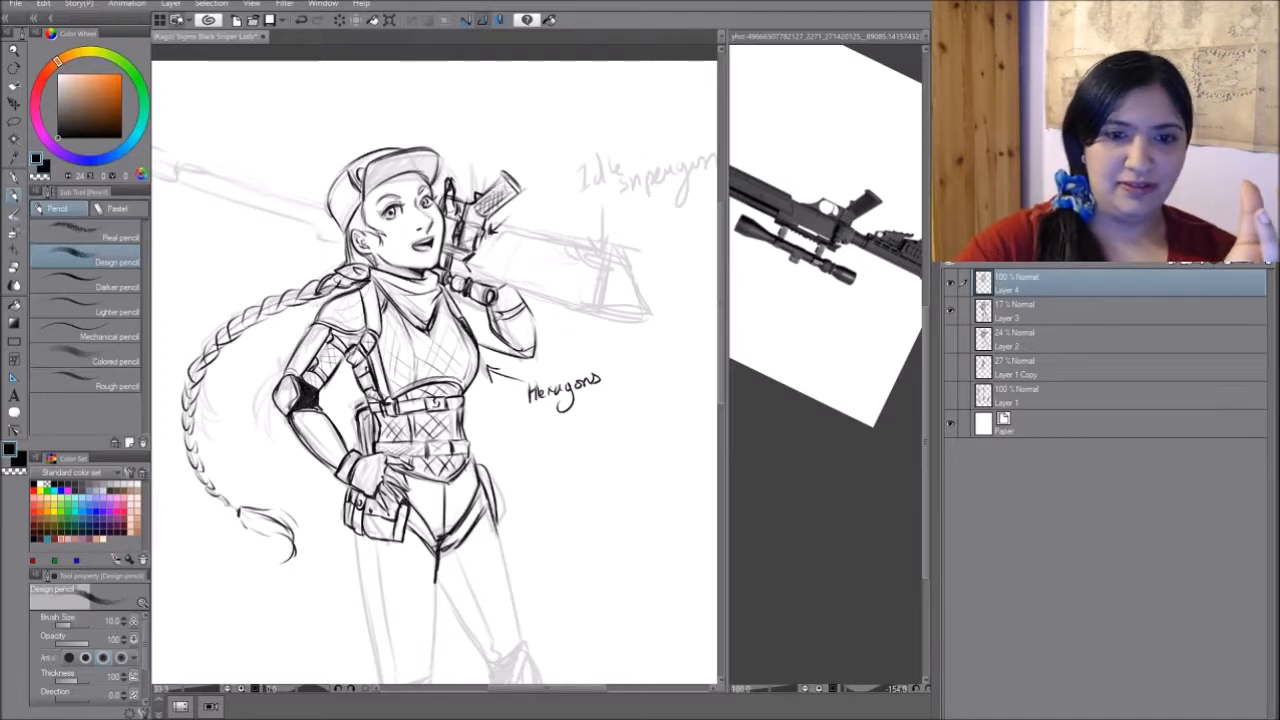
mouse_move(468, 258)
left_mouse_down()
mouse_move(478, 281)
mouse_move(526, 303)
mouse_move(533, 335)
left_mouse_up()
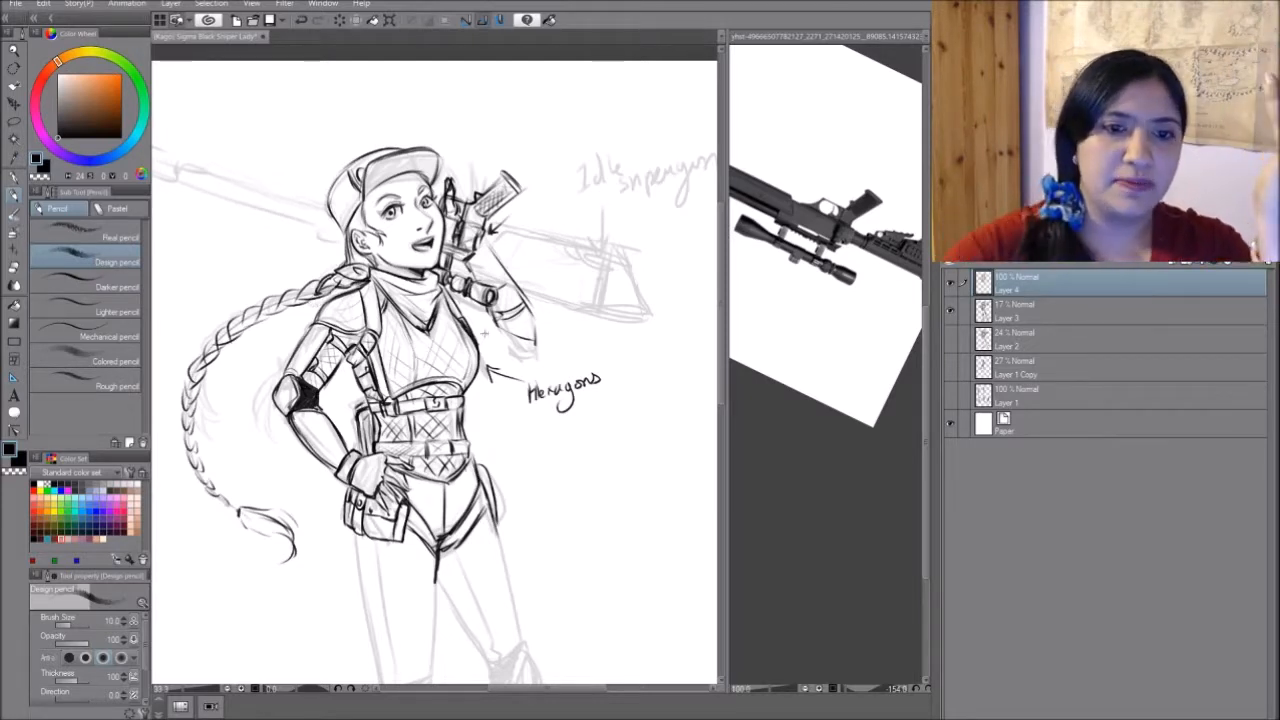
left_click_drag(381, 136, 440, 118)
left_click_drag(466, 118, 494, 168)
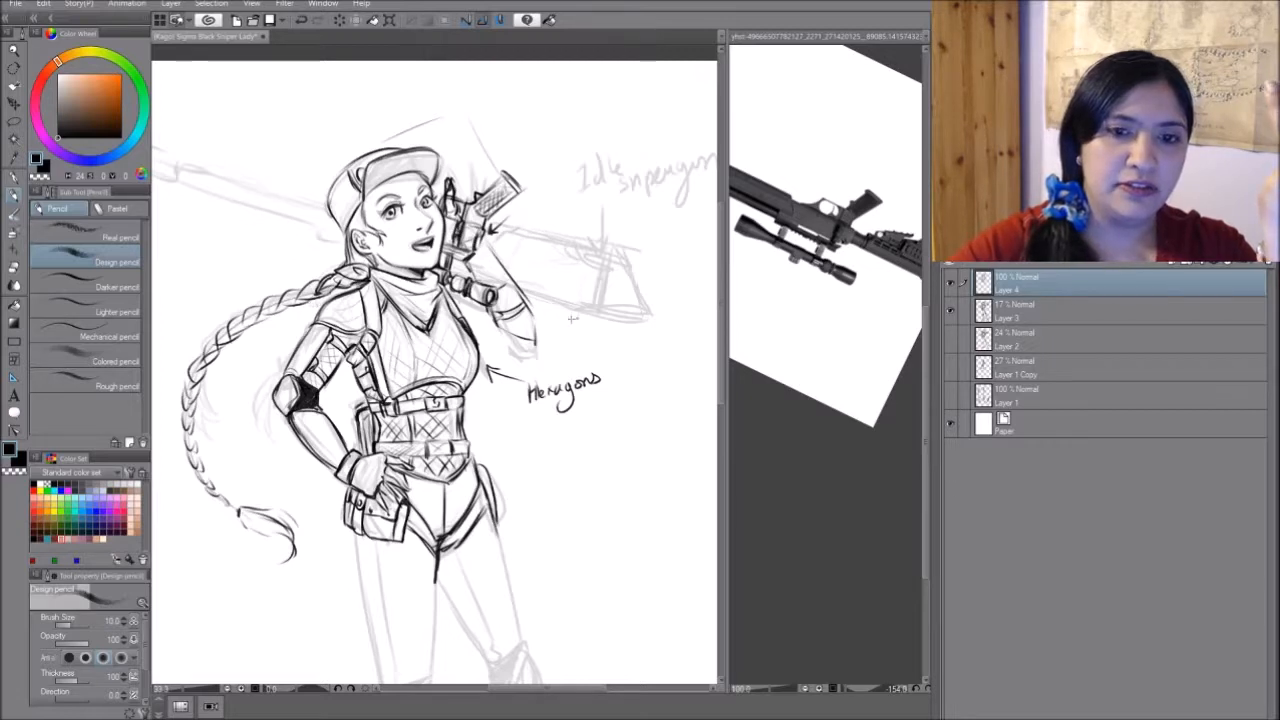
key("ctrl+z")
key("ctrl+z")
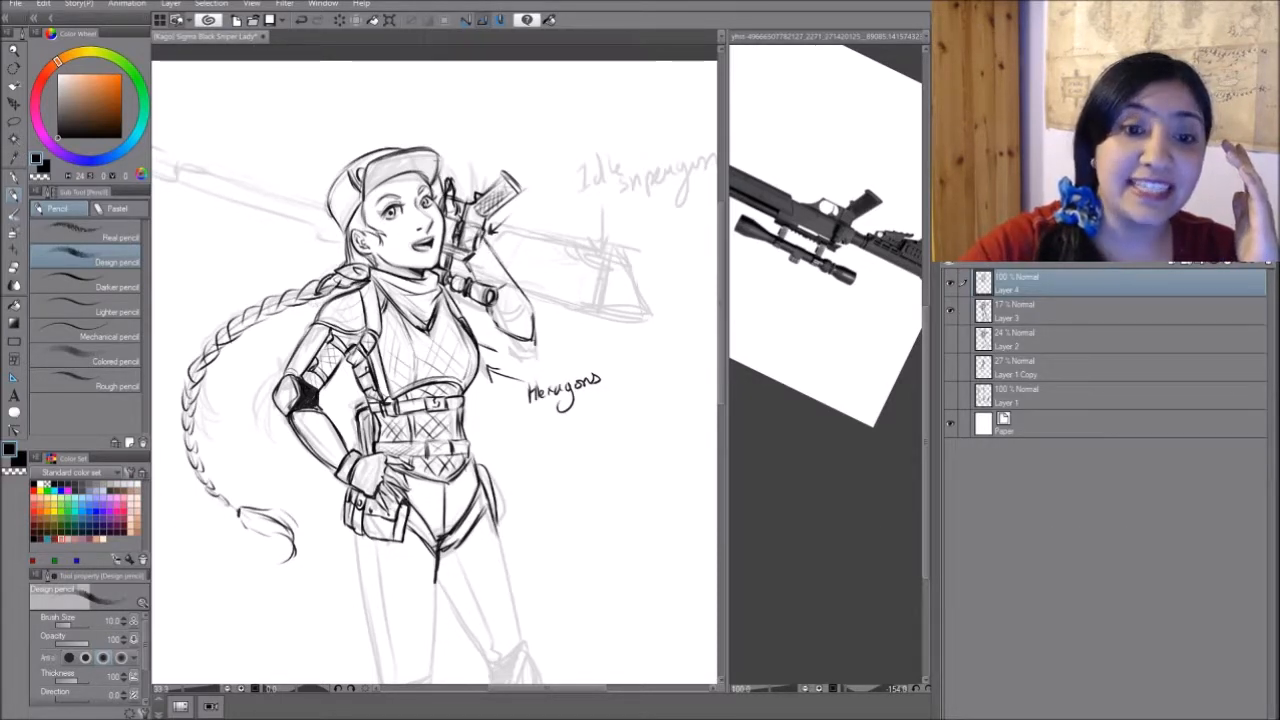
- Draw the extended fingers of the raised hand above the rifle, beside the cap's brim
left_click_drag(453, 184, 448, 149)
left_click_drag(458, 194, 452, 166)
mouse_move(460, 197)
left_mouse_down()
mouse_move(465, 164)
mouse_move(470, 178)
left_mouse_up()
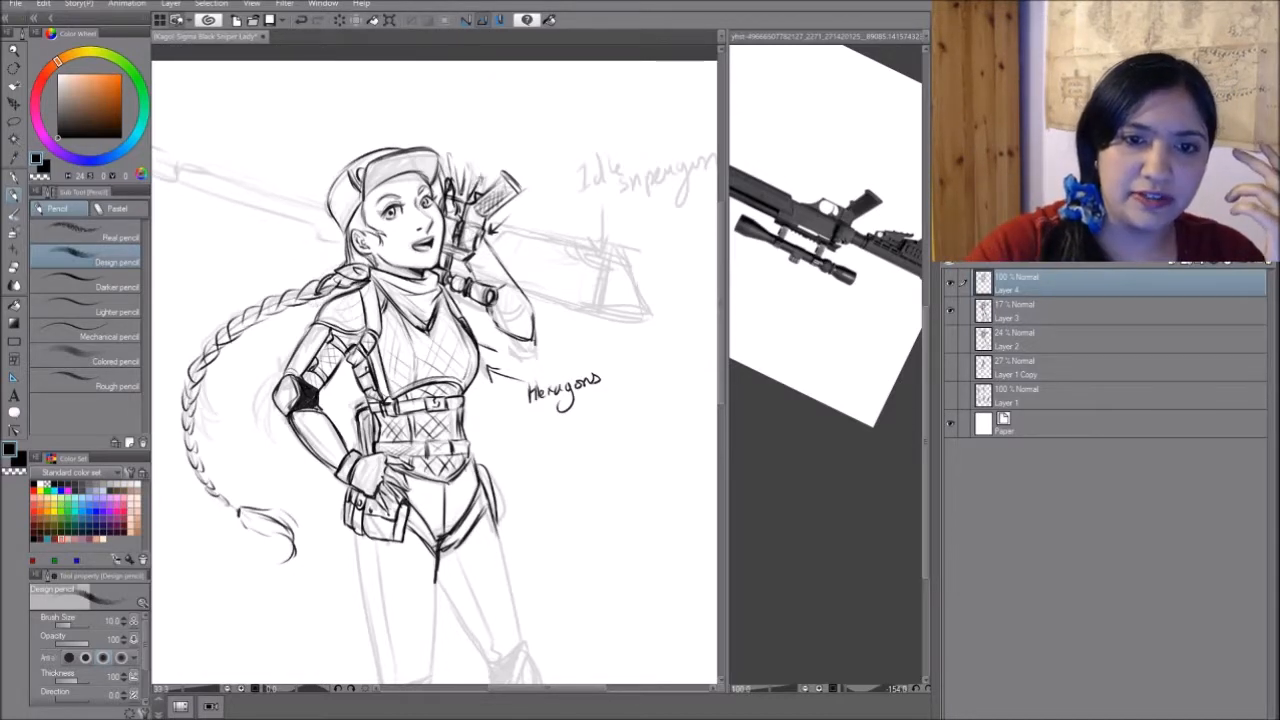
mouse_move(461, 162)
left_mouse_down()
mouse_move(469, 189)
mouse_move(444, 179)
left_mouse_up()
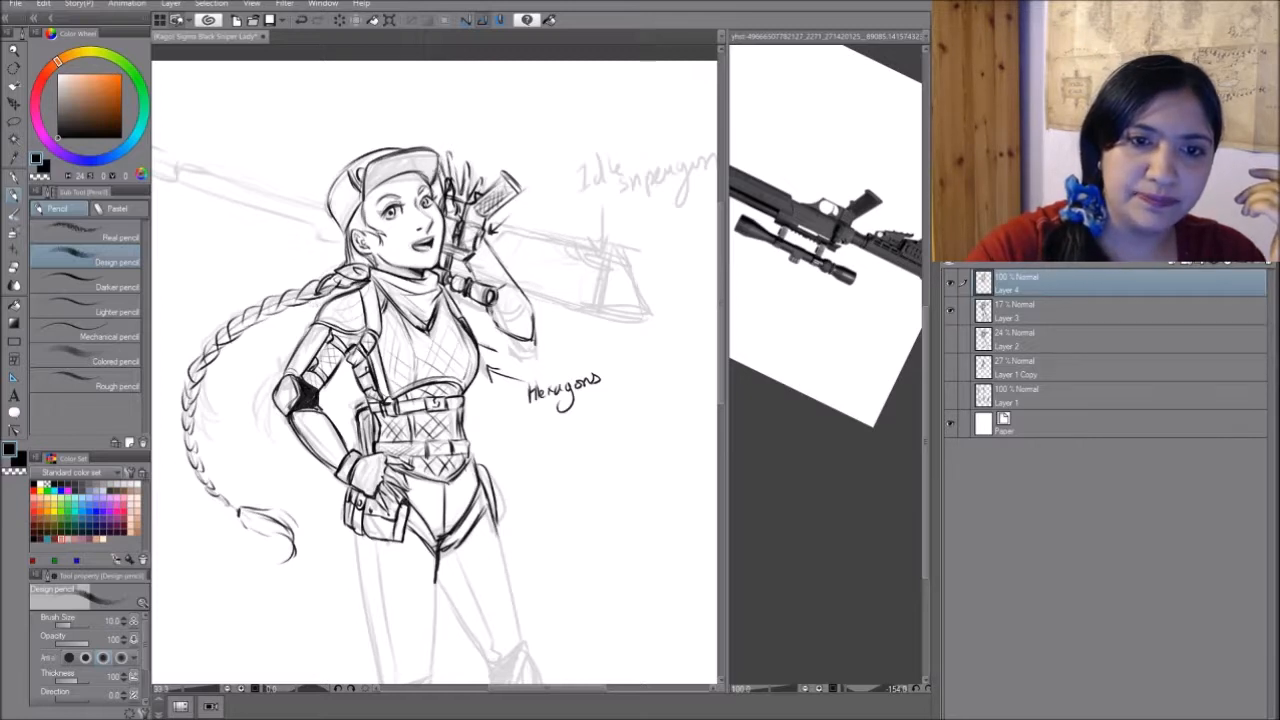
- Shade the underside of the cap's brim with pencil hatching and refine the rifle's trigger area beside the raised hand
mouse_move(438, 153)
left_mouse_down()
mouse_move(421, 176)
mouse_move(364, 199)
left_mouse_up()
mouse_move(395, 153)
left_mouse_down()
mouse_move(361, 198)
mouse_move(363, 181)
left_mouse_up()
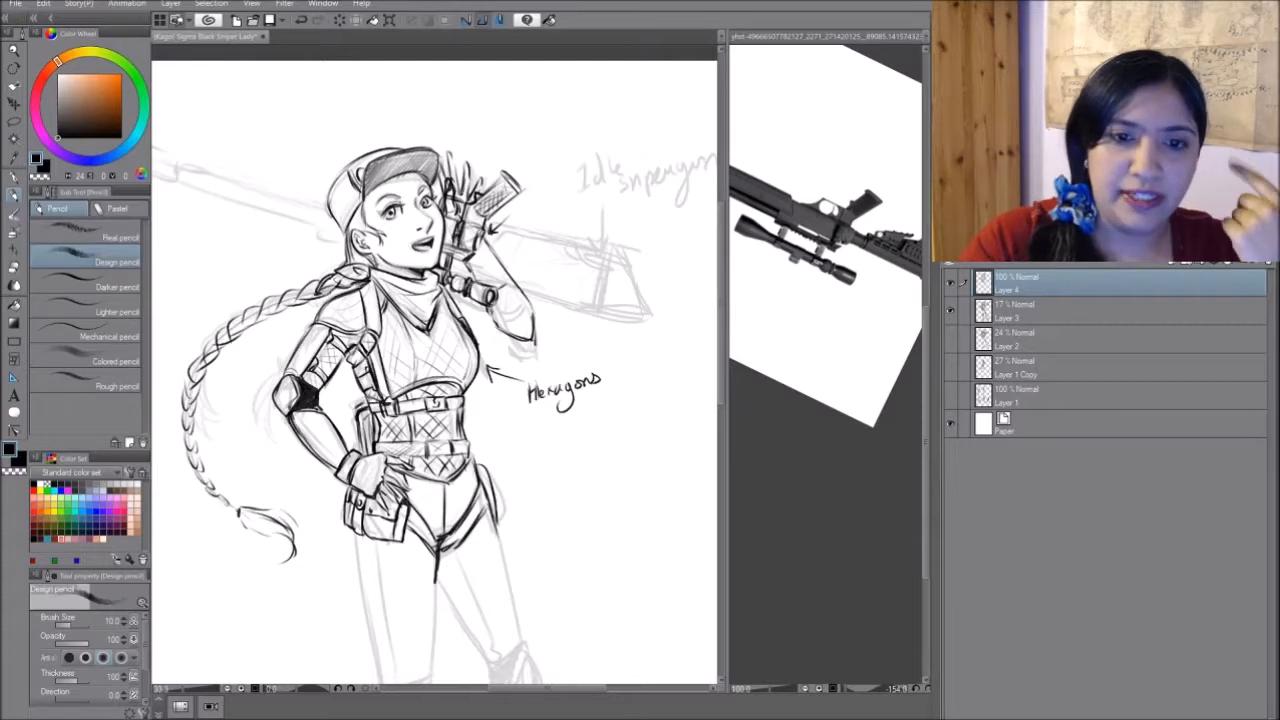
mouse_move(484, 231)
left_mouse_down()
mouse_move(502, 236)
mouse_move(501, 253)
mouse_move(478, 247)
left_mouse_up()
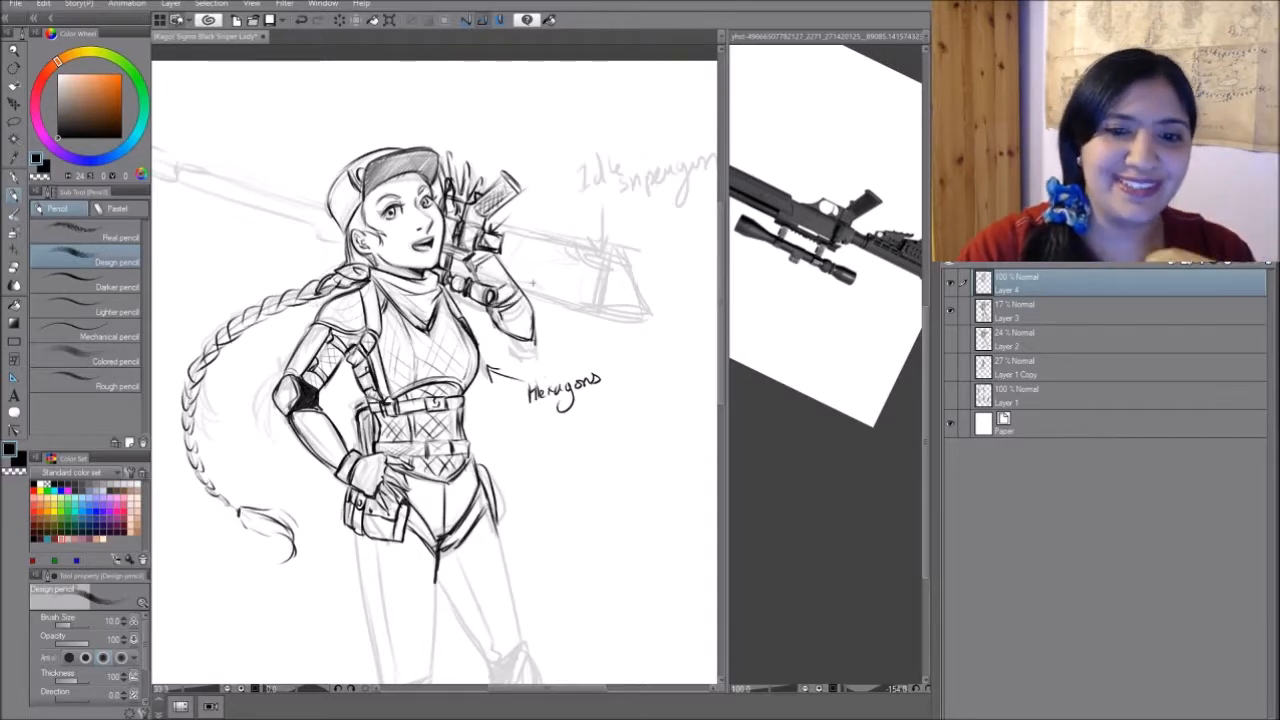
- Add contour and crease lines to the raised arm's forearm and elbow around the rifle scope
left_click_drag(521, 297, 507, 345)
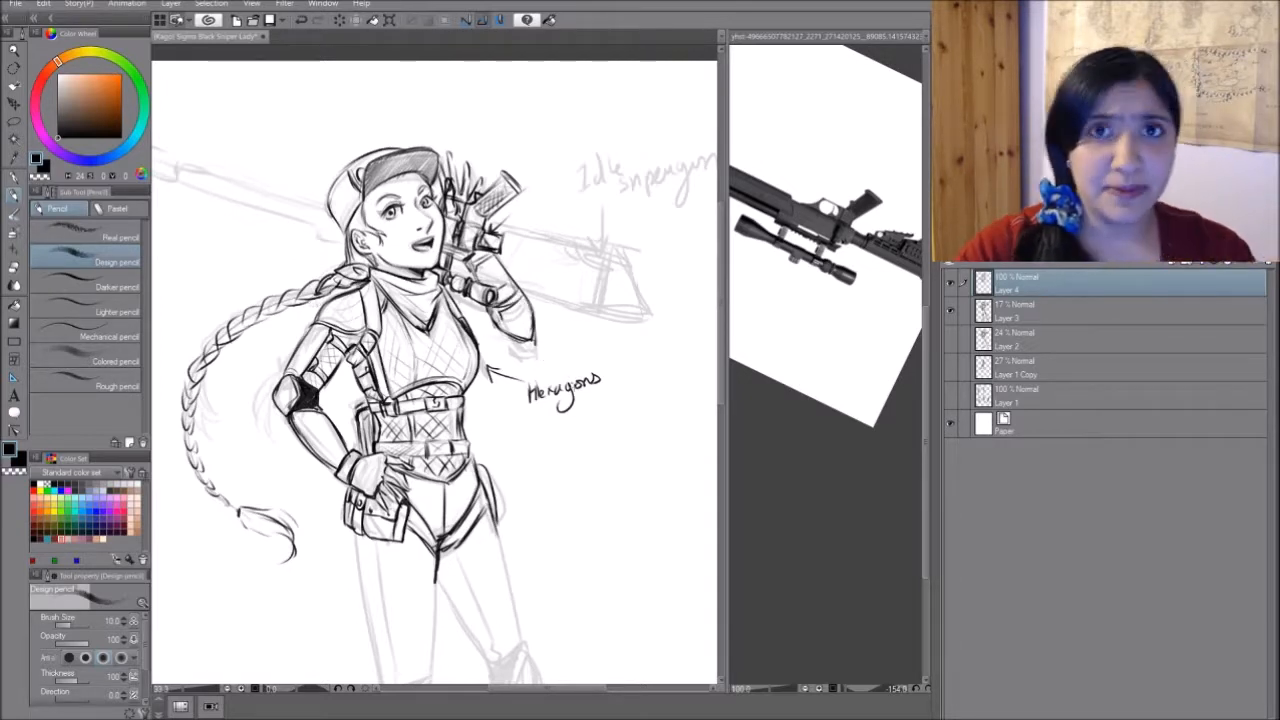
left_click_drag(474, 330, 528, 343)
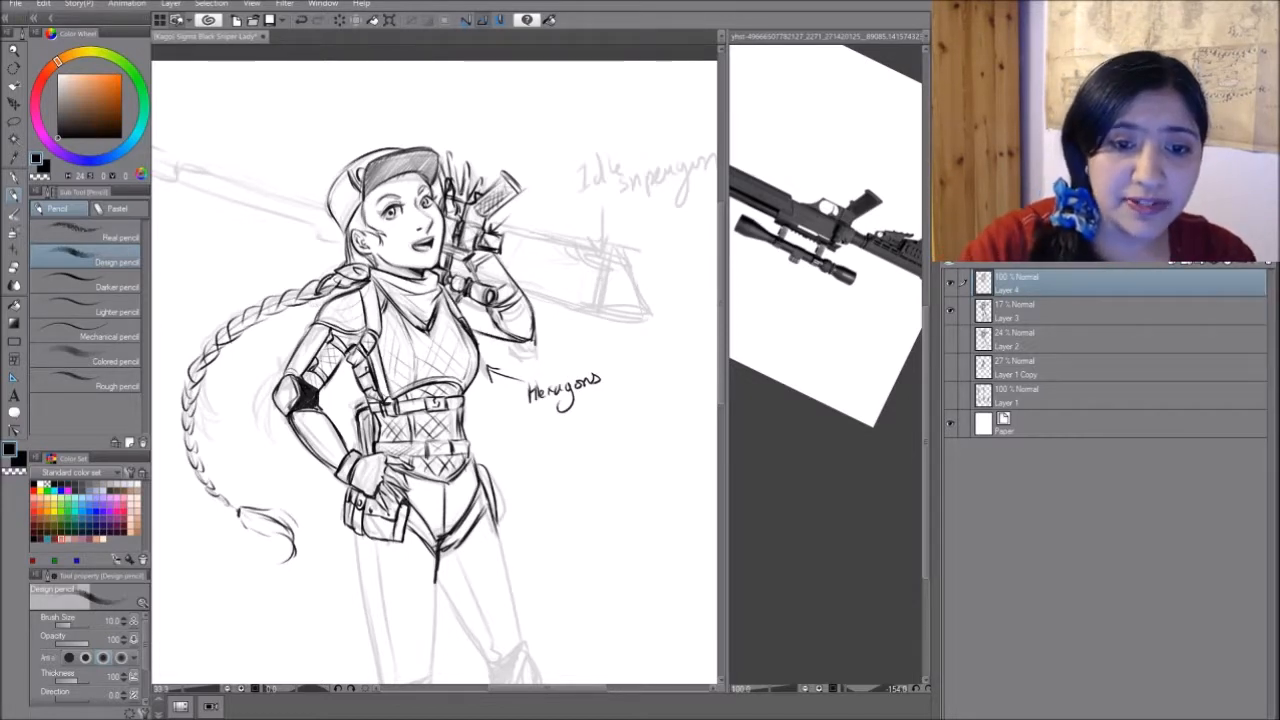
left_click_drag(465, 299, 488, 310)
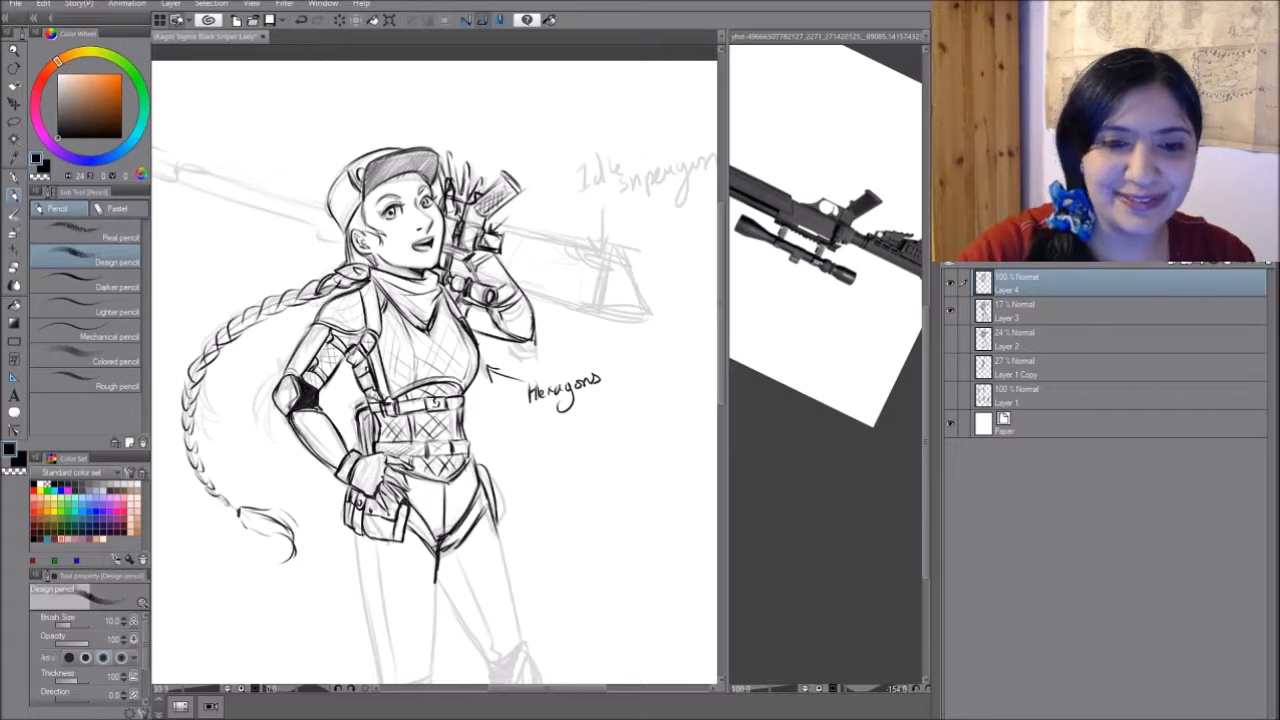
left_click_drag(487, 306, 488, 334)
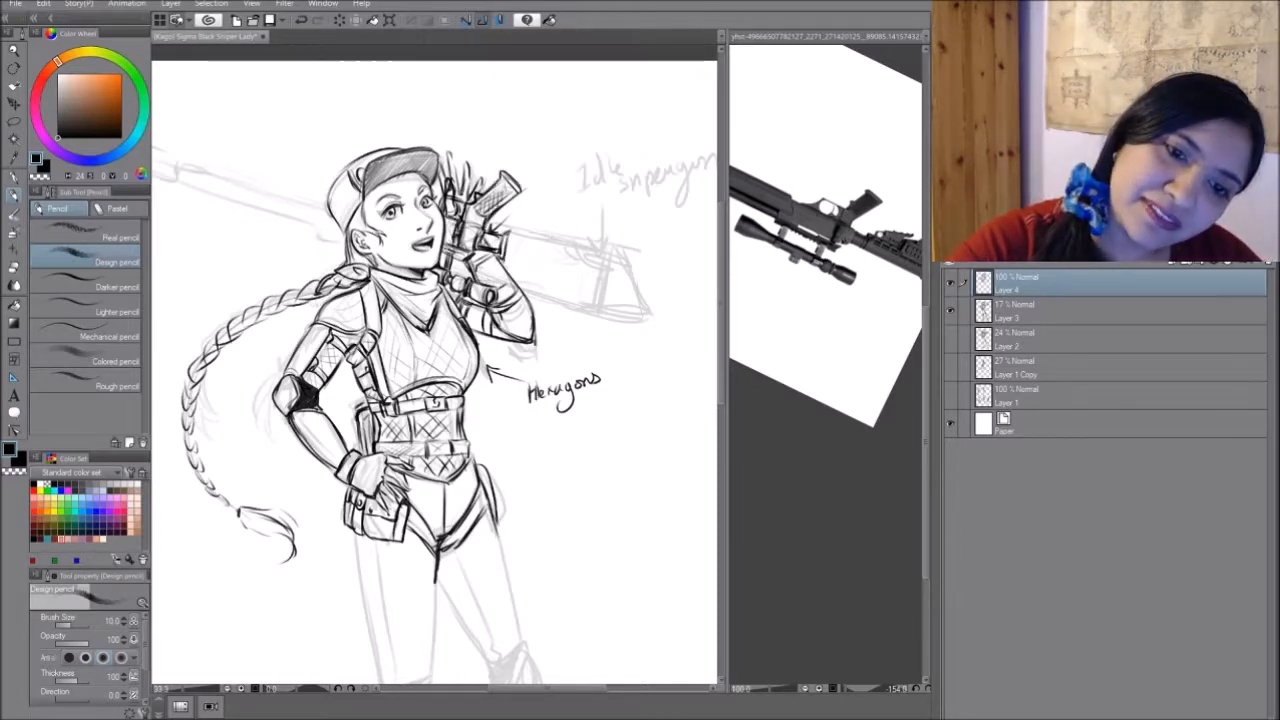
- Draw the rifle stock's long lower edge and its upright butt plate, following the stock on the reference photo
mouse_move(453, 257)
left_mouse_down()
mouse_move(501, 161)
mouse_move(464, 302)
mouse_move(442, 307)
mouse_move(488, 297)
mouse_move(473, 218)
mouse_move(443, 220)
left_mouse_up()
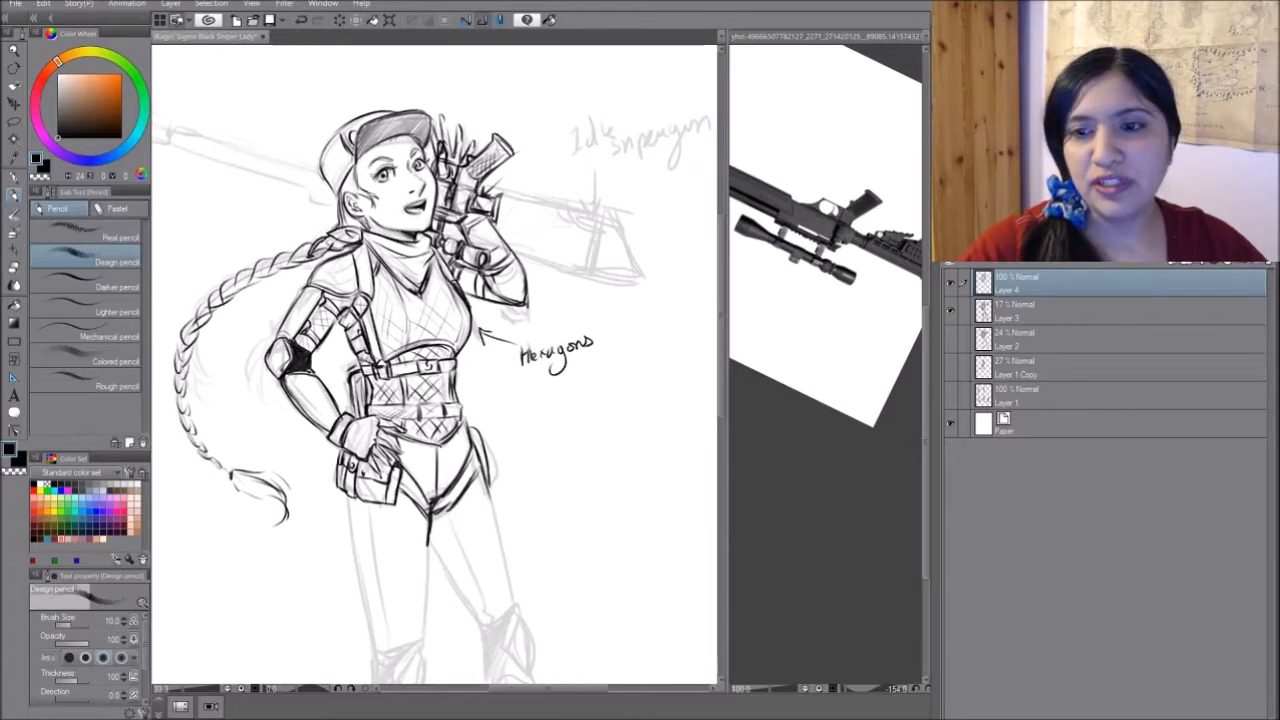
left_click(866, 300)
left_click_drag(866, 300, 811, 283)
left_click(523, 218)
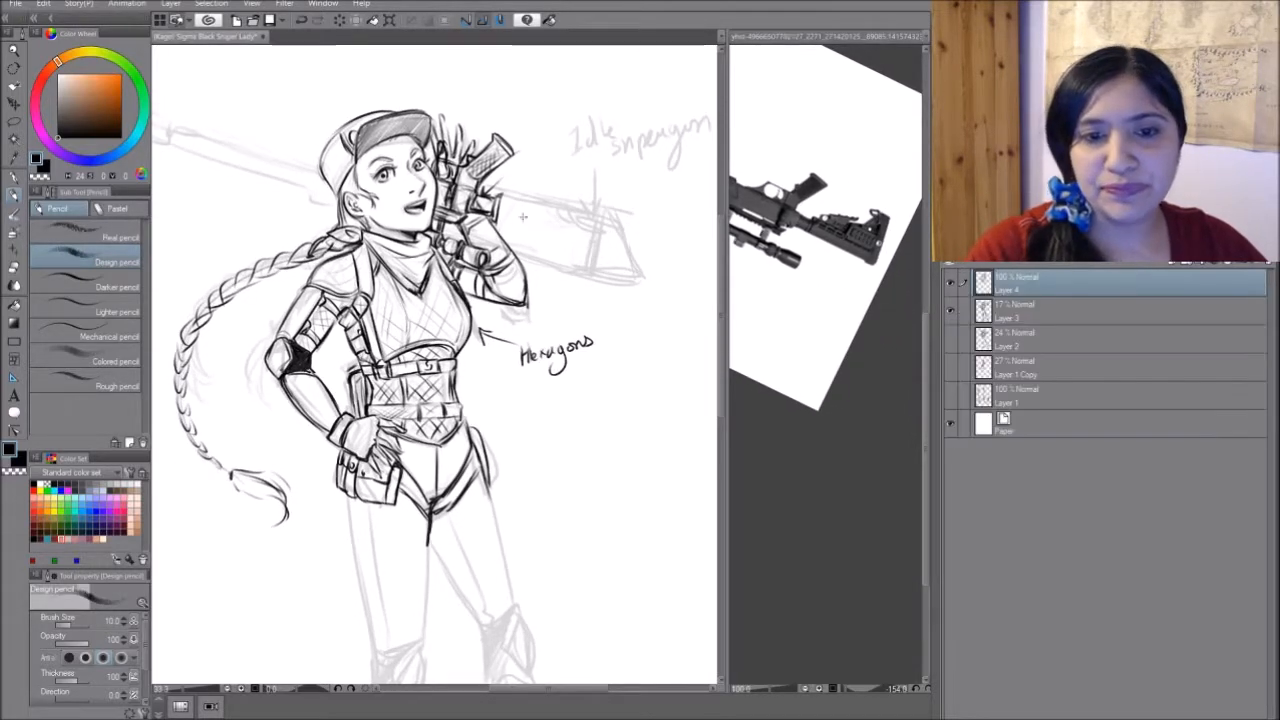
left_click(500, 233)
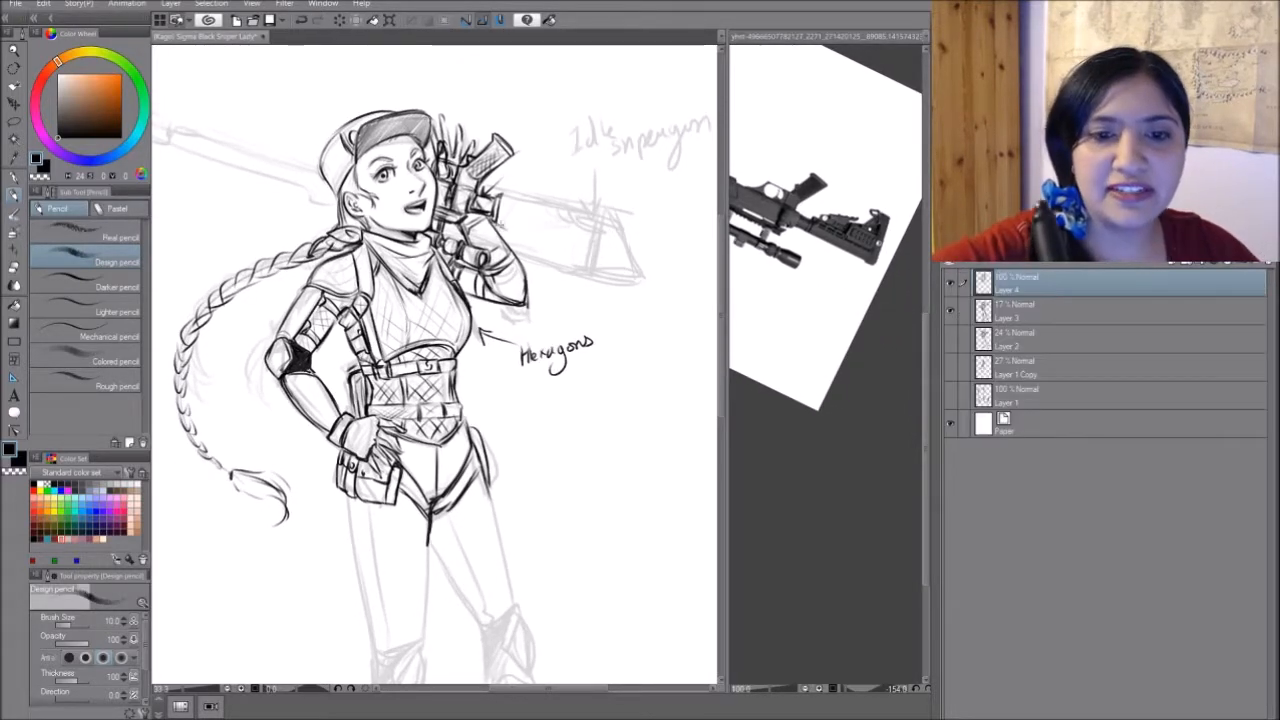
left_click_drag(502, 226, 597, 257)
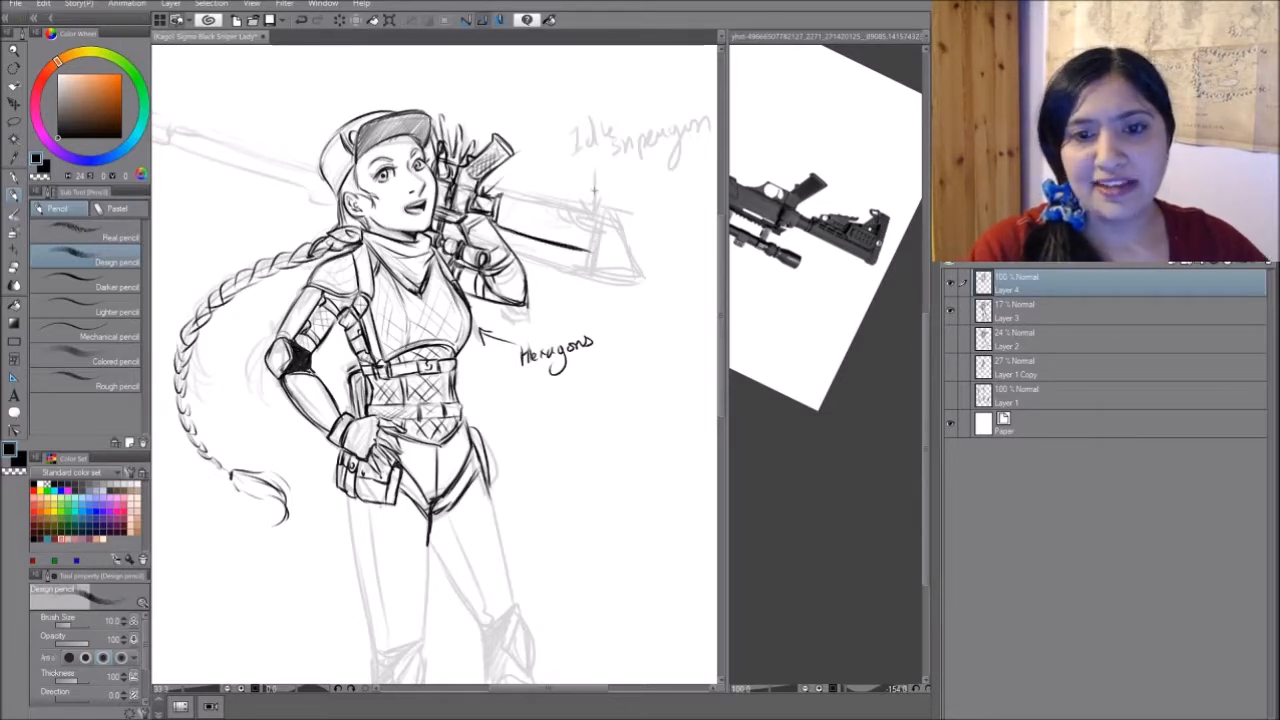
left_click_drag(601, 191, 599, 254)
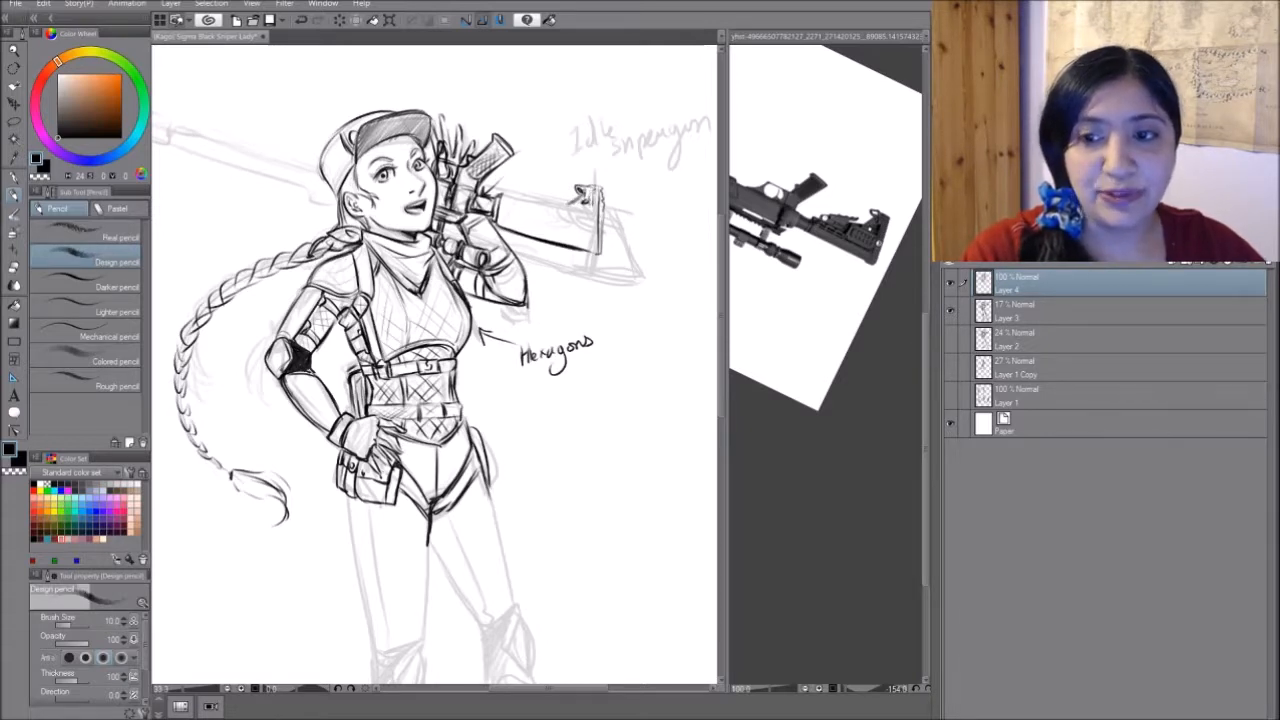
- Draw and darken the notched cheek-rest hardware and its small adjustment parts beside the butt plate
mouse_move(582, 204)
left_mouse_down()
mouse_move(570, 209)
mouse_move(588, 214)
left_mouse_up()
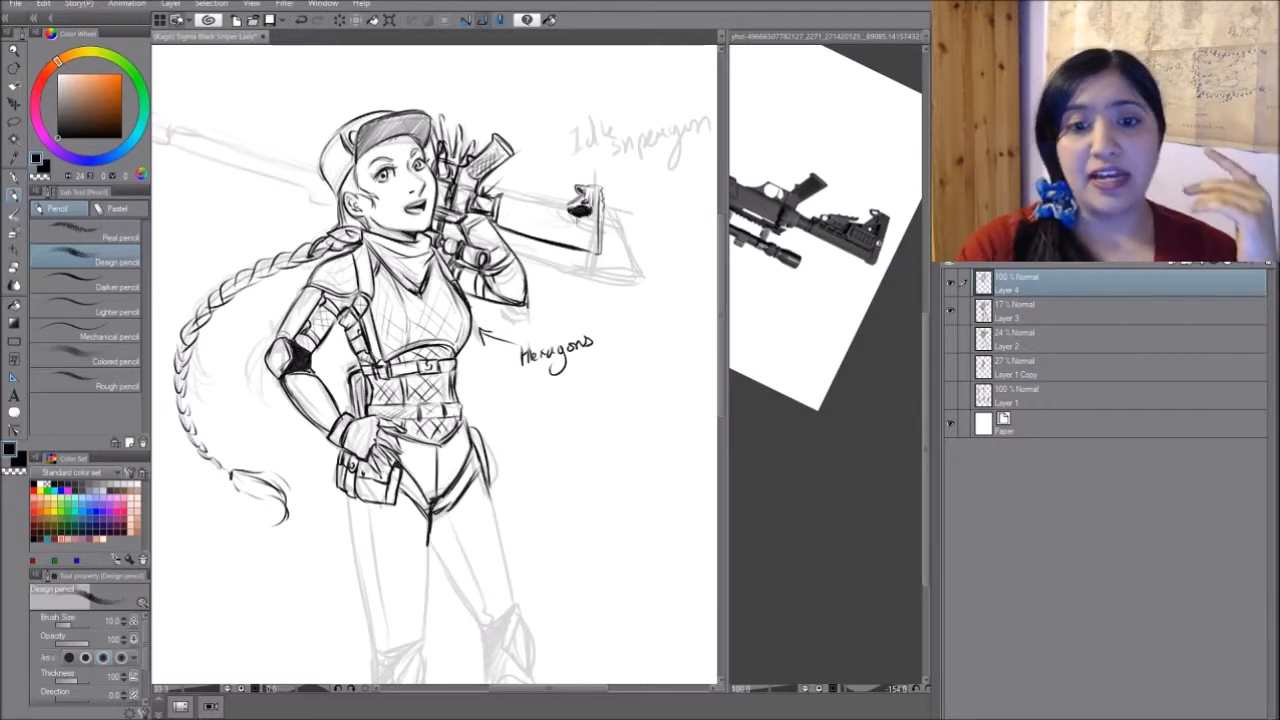
mouse_move(572, 215)
left_mouse_down()
mouse_move(563, 229)
mouse_move(588, 219)
mouse_move(577, 227)
left_mouse_up()
left_click_drag(585, 218, 588, 219)
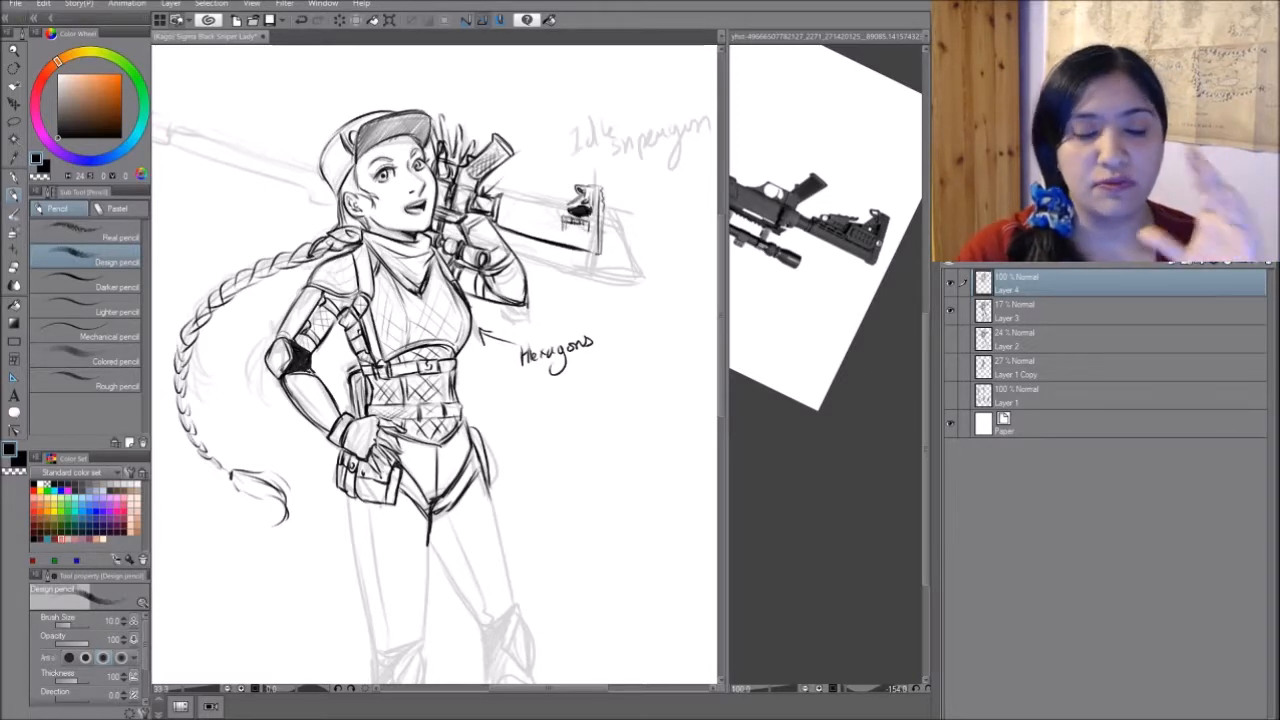
left_click_drag(563, 213, 563, 230)
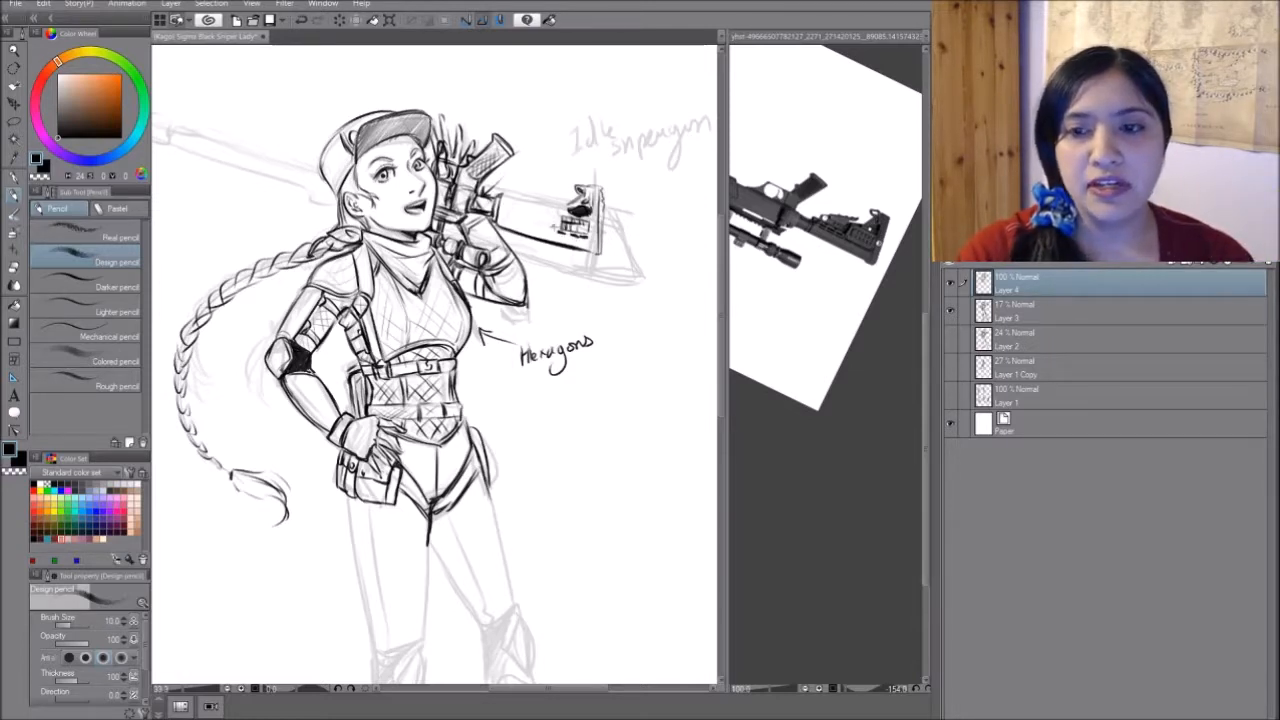
- Add a dashed row of slots along the rifle stock and draw the stock's upper edge
mouse_move(546, 228)
left_mouse_down()
mouse_move(564, 230)
mouse_move(518, 220)
left_mouse_up()
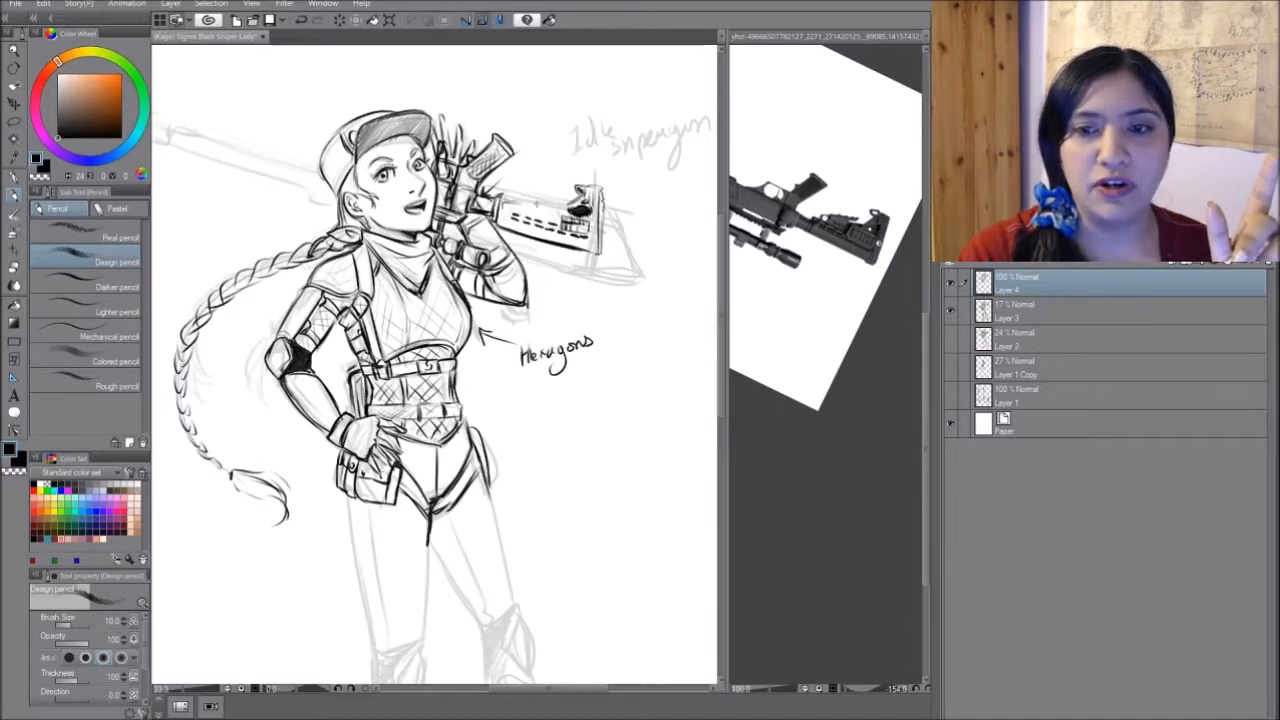
left_click_drag(522, 189, 562, 190)
key("ctrl+z")
key("ctrl+z")
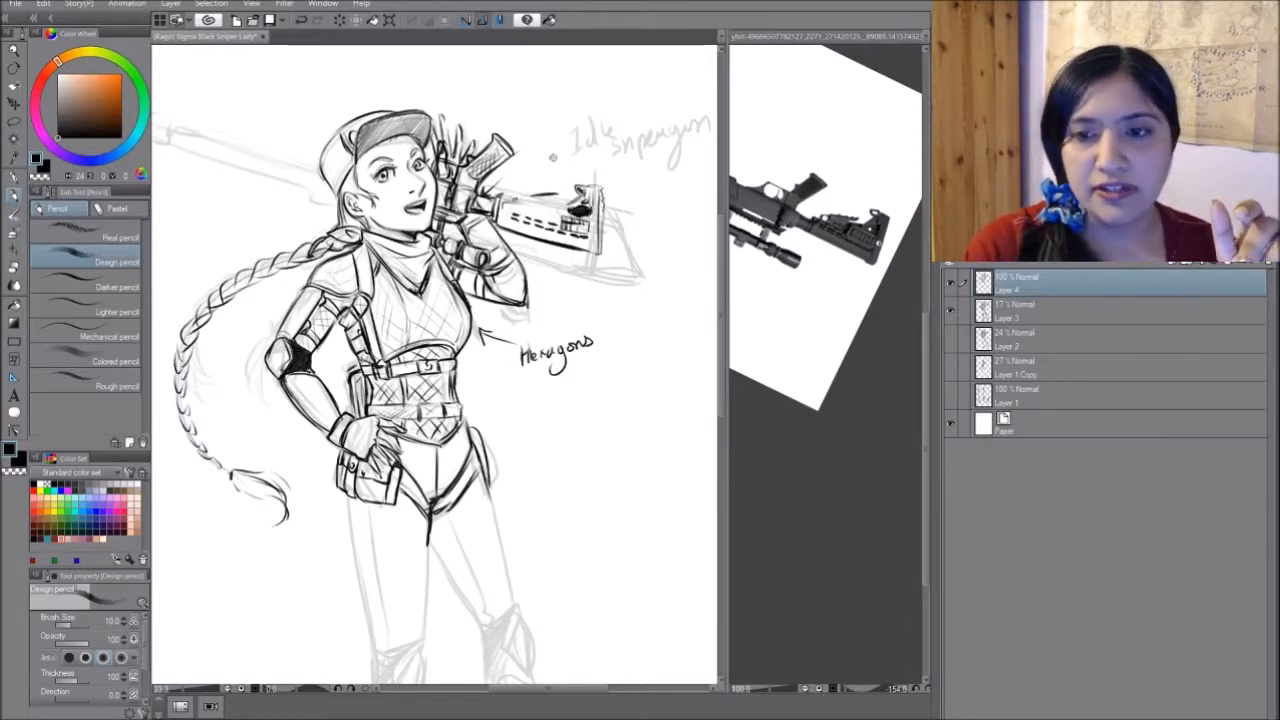
mouse_move(553, 196)
left_mouse_down()
mouse_move(572, 202)
mouse_move(522, 203)
left_mouse_up()
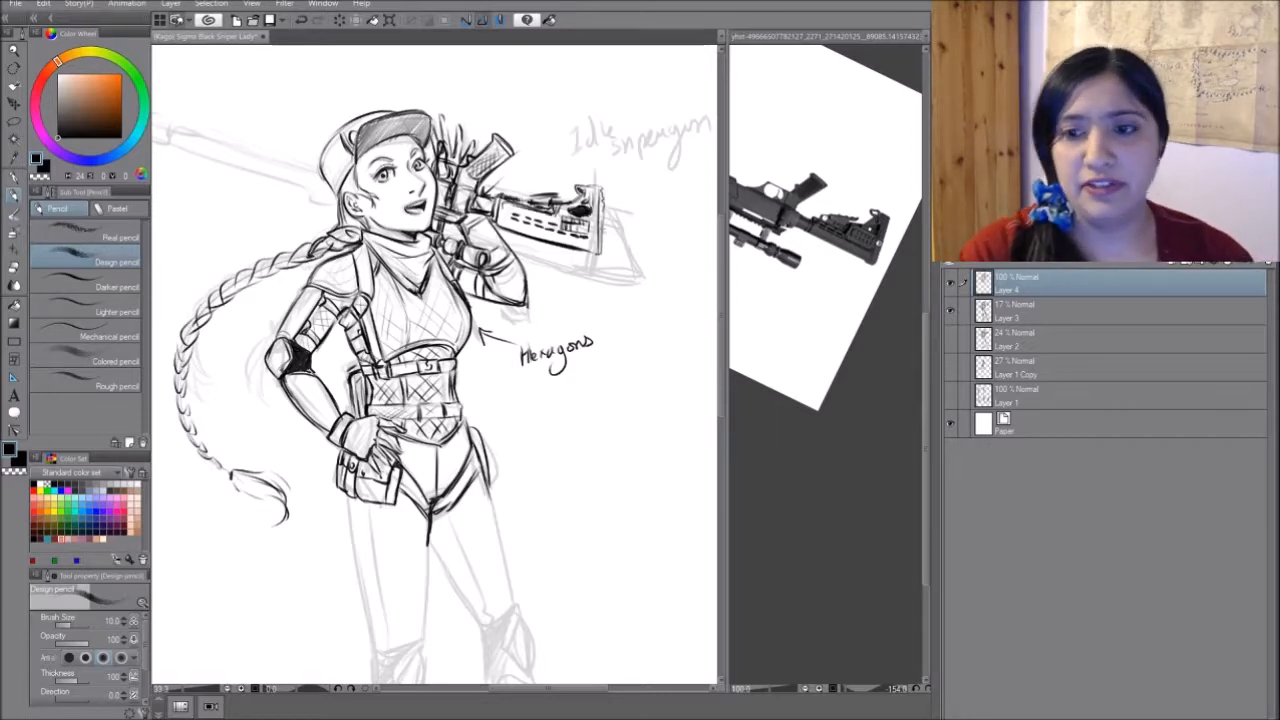
- Thicken and darken the rifle's butt plate with repeated vertical pencil strokes
left_click_drag(598, 222, 596, 234)
mouse_move(598, 188)
left_mouse_down()
mouse_move(590, 254)
mouse_move(601, 252)
left_mouse_up()
left_click_drag(602, 208, 601, 254)
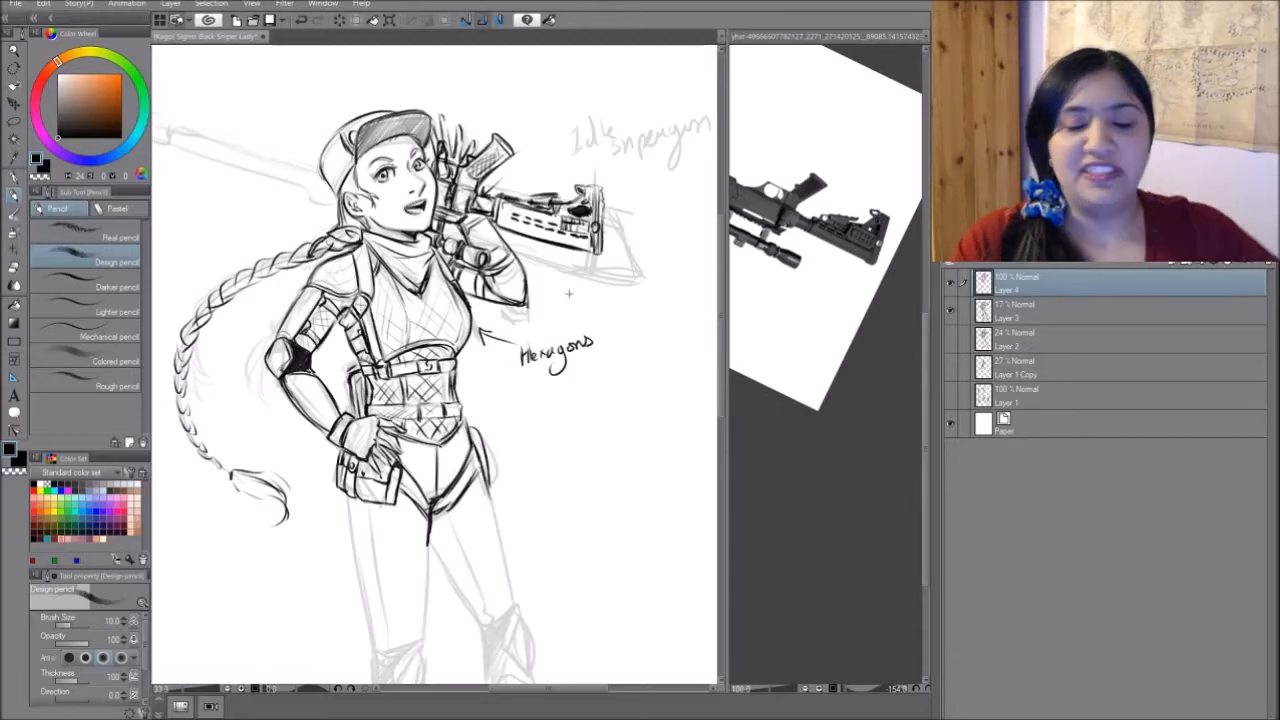
- Draw the first long edge of the rifle barrel extending from behind the cap, matching the angle of the reference rifle
mouse_move(569, 294)
left_mouse_down()
mouse_move(573, 284)
mouse_move(640, 301)
left_mouse_up()
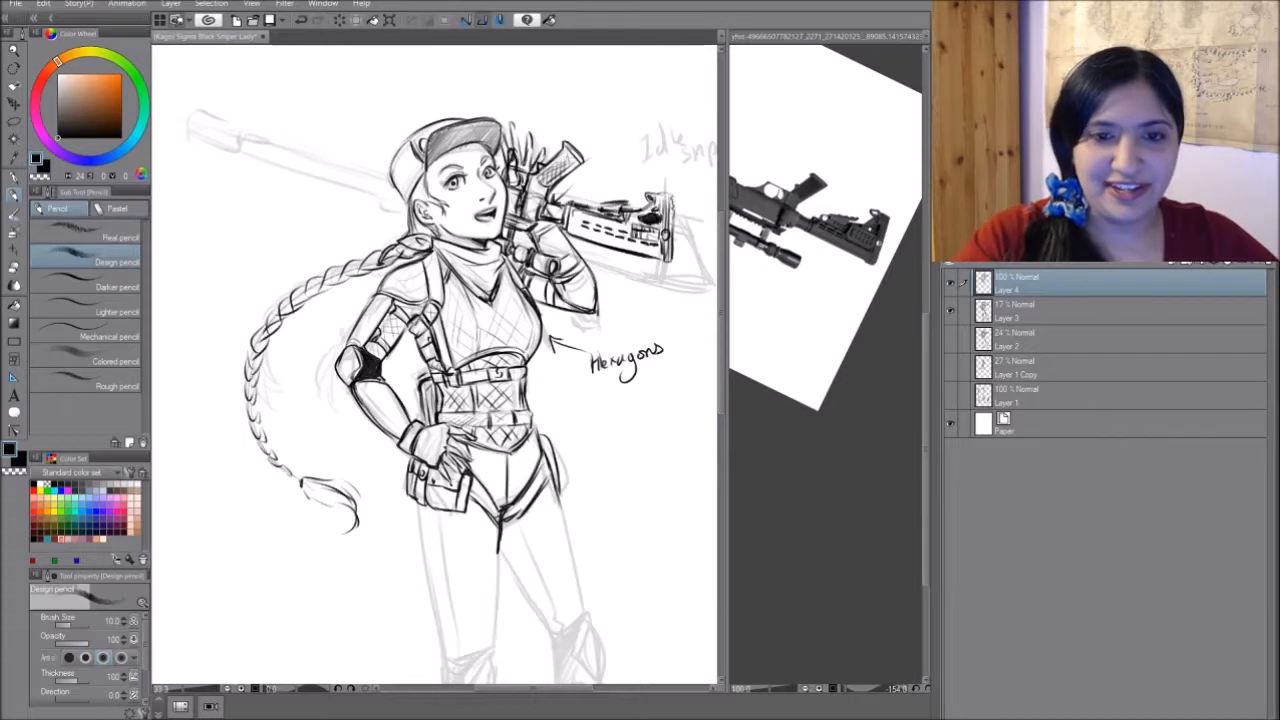
left_click_drag(600, 200, 668, 350)
mouse_move(600, 300)
left_mouse_down()
mouse_move(436, 449)
mouse_move(410, 495)
left_mouse_up()
left_click_drag(600, 200, 645, 263)
left_click_drag(460, 400, 517, 428)
left_click(897, 306)
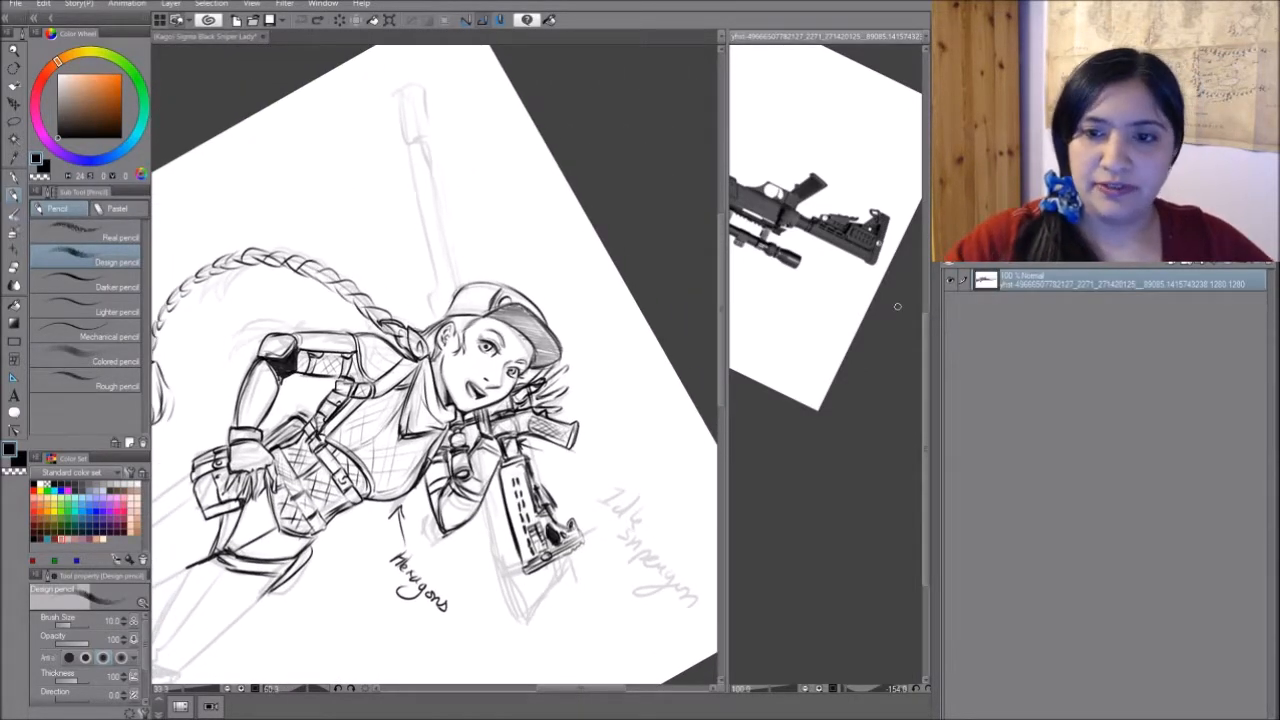
left_click_drag(898, 306, 978, 498)
left_click_drag(890, 300, 916, 379)
left_click_drag(880, 330, 881, 319)
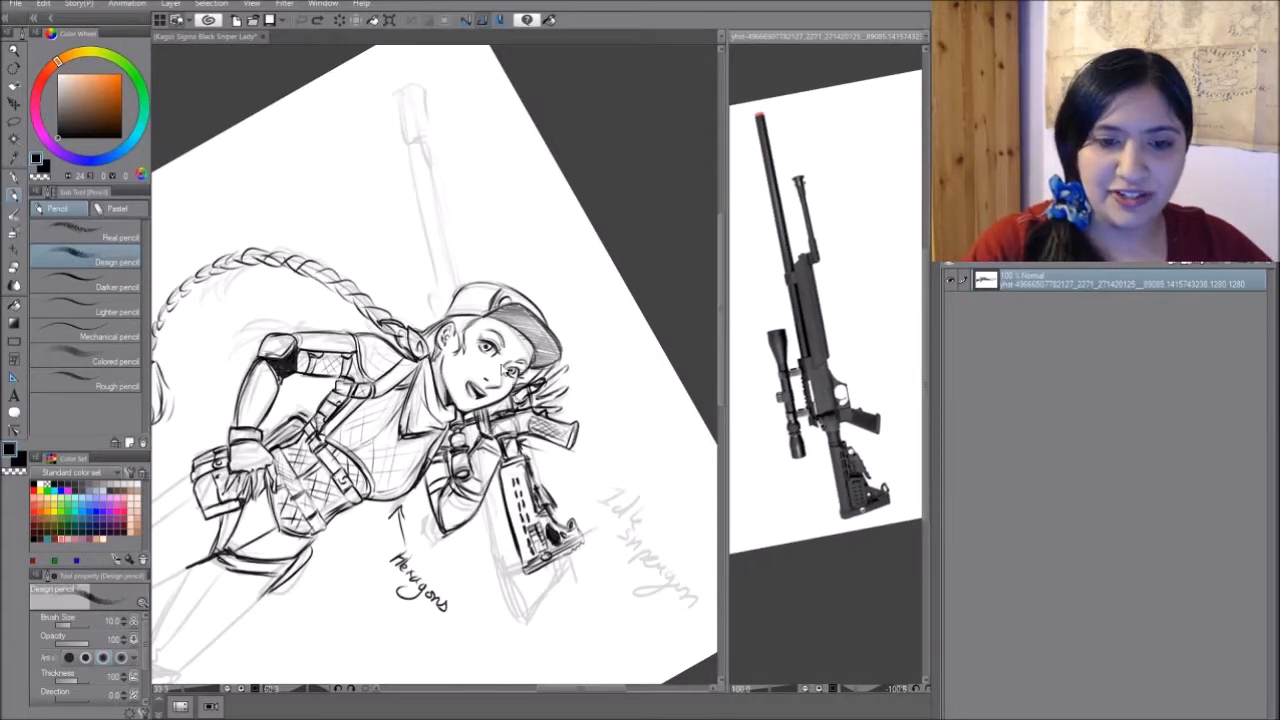
left_click(517, 277)
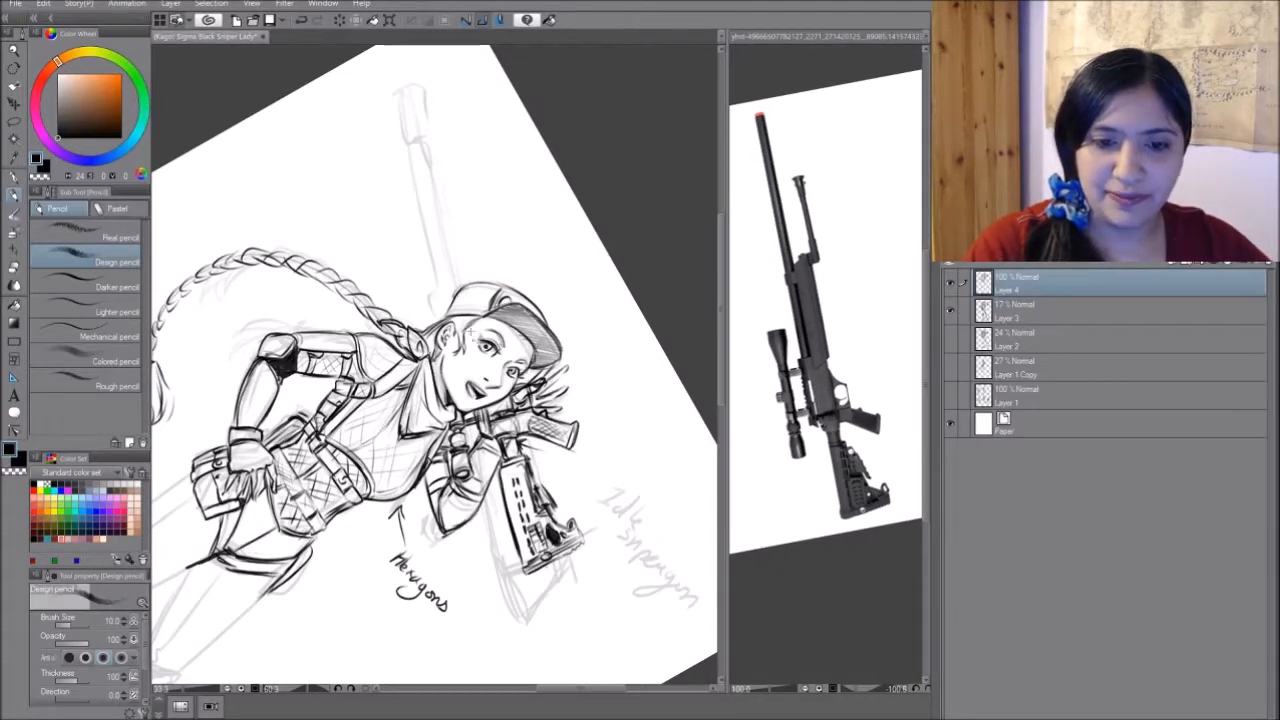
left_click_drag(452, 269, 458, 297)
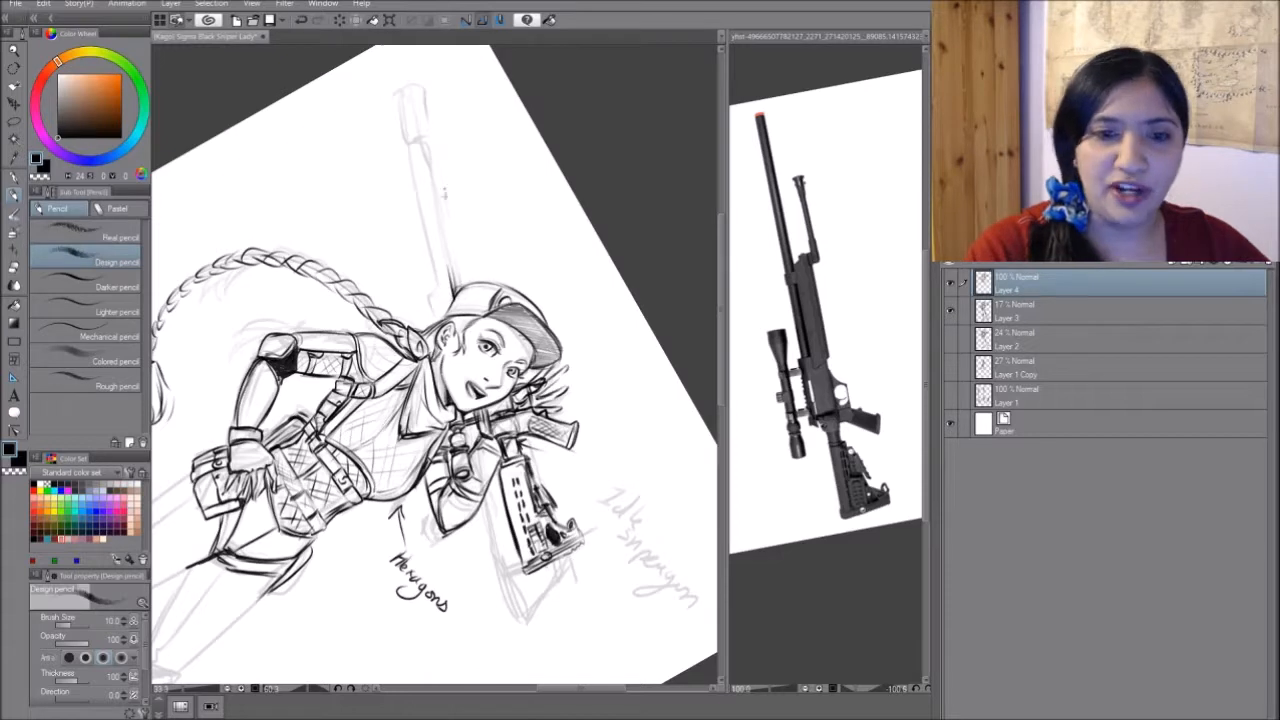
mouse_move(440, 220)
left_mouse_down()
mouse_move(453, 287)
mouse_move(427, 165)
left_mouse_up()
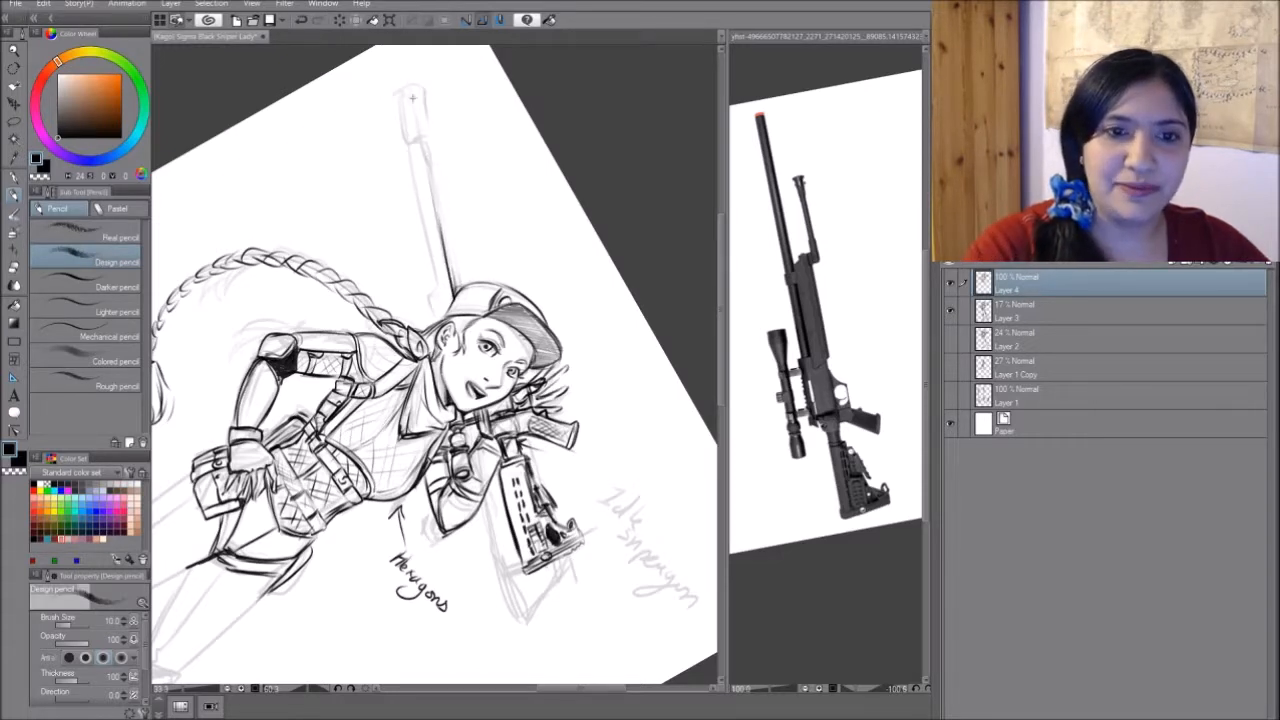
mouse_move(410, 78)
left_mouse_down()
mouse_move(447, 272)
mouse_move(486, 347)
left_mouse_up()
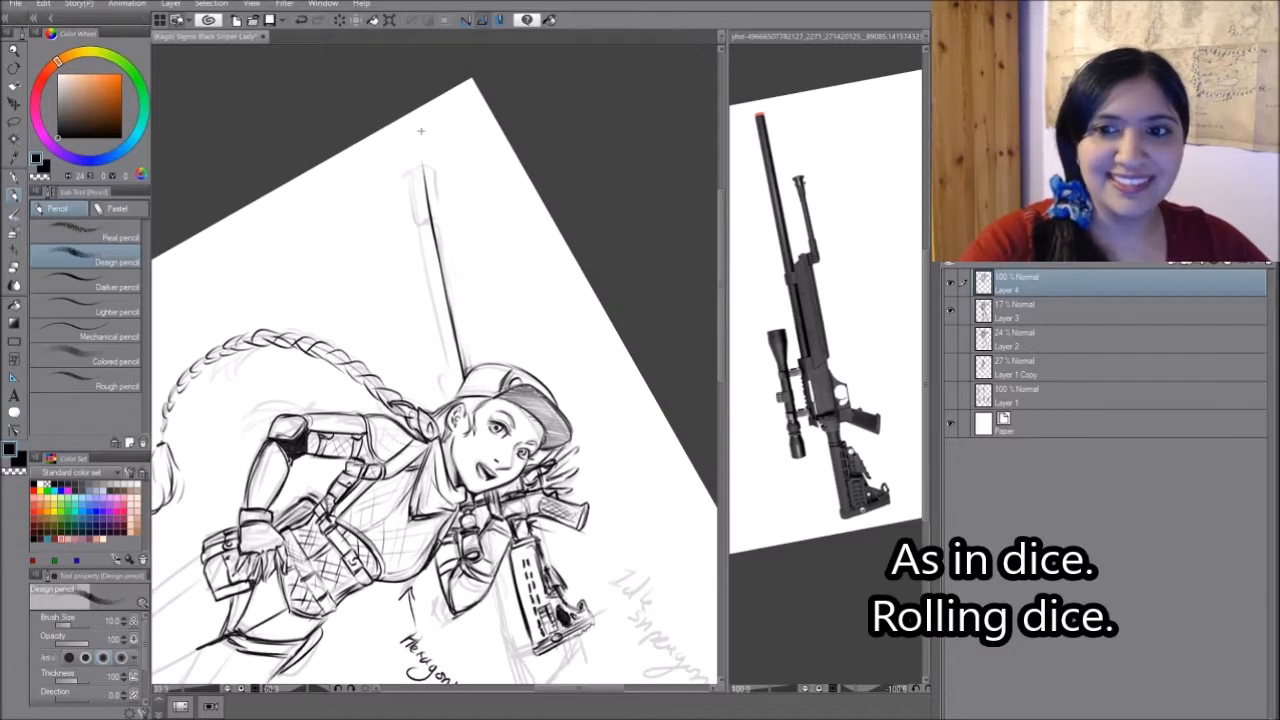
- Draw the barrel's parallel second edge up to the muzzle, darken both edges and close off the muzzle tip
left_click_drag(416, 130, 452, 272)
left_click_drag(438, 200, 471, 370)
left_click_drag(417, 128, 427, 196)
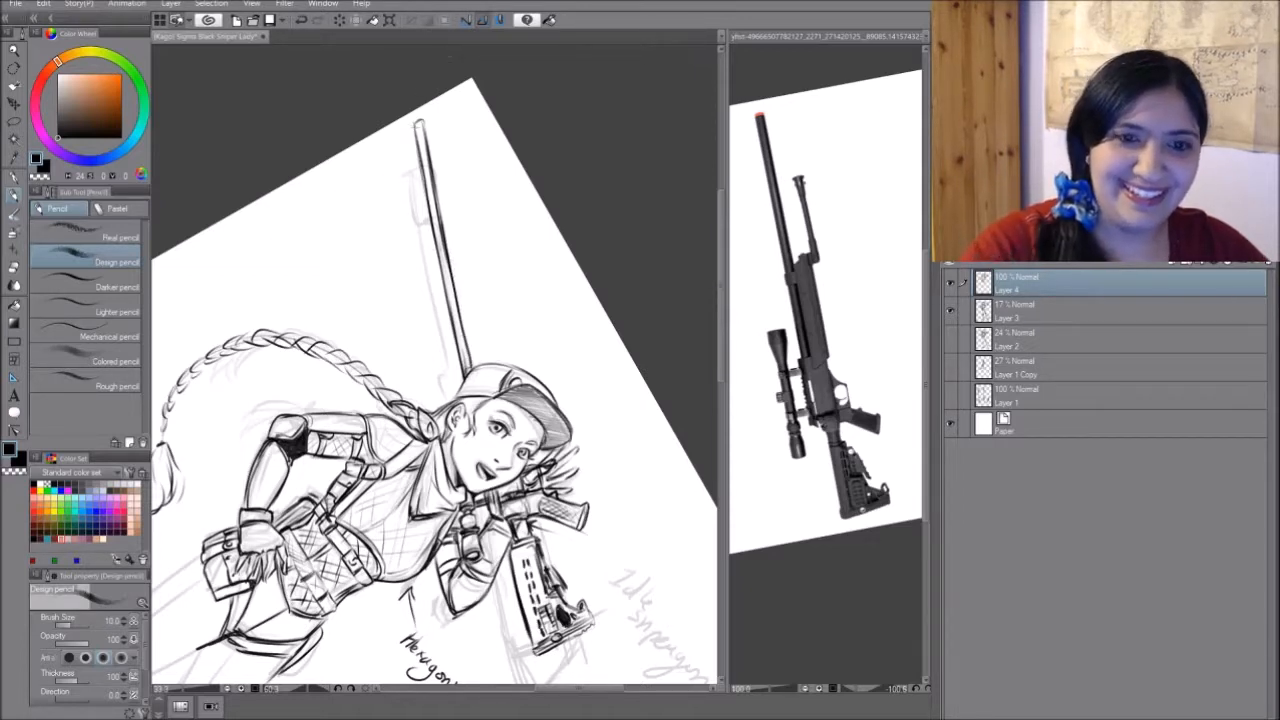
mouse_move(414, 124)
left_mouse_down()
mouse_move(466, 378)
mouse_move(424, 124)
mouse_move(471, 368)
left_mouse_up()
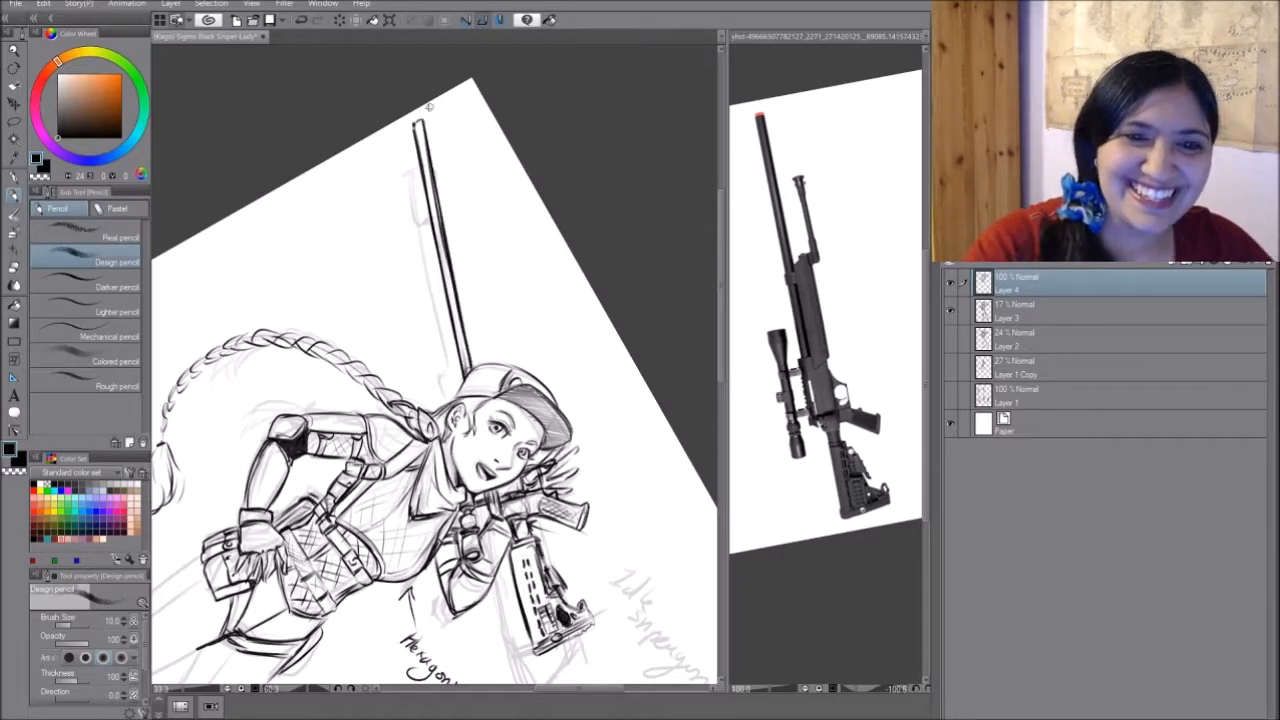
left_click_drag(419, 125, 461, 338)
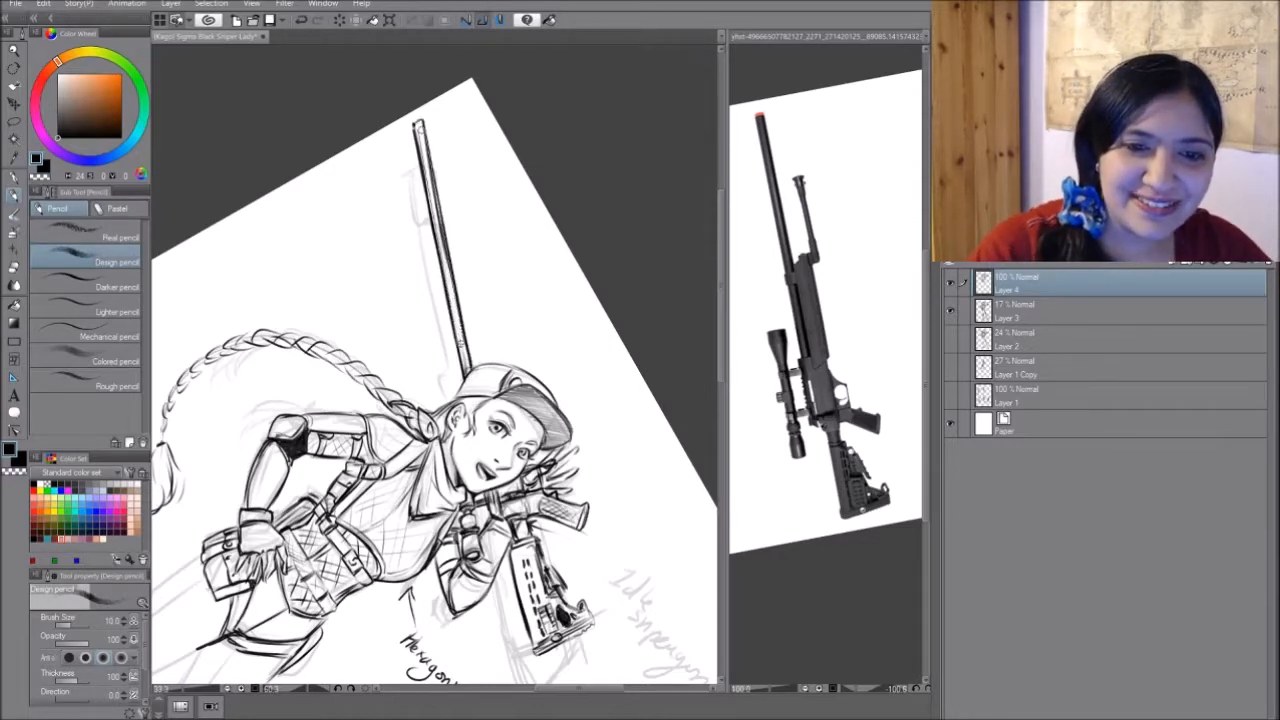
key("ctrl+z")
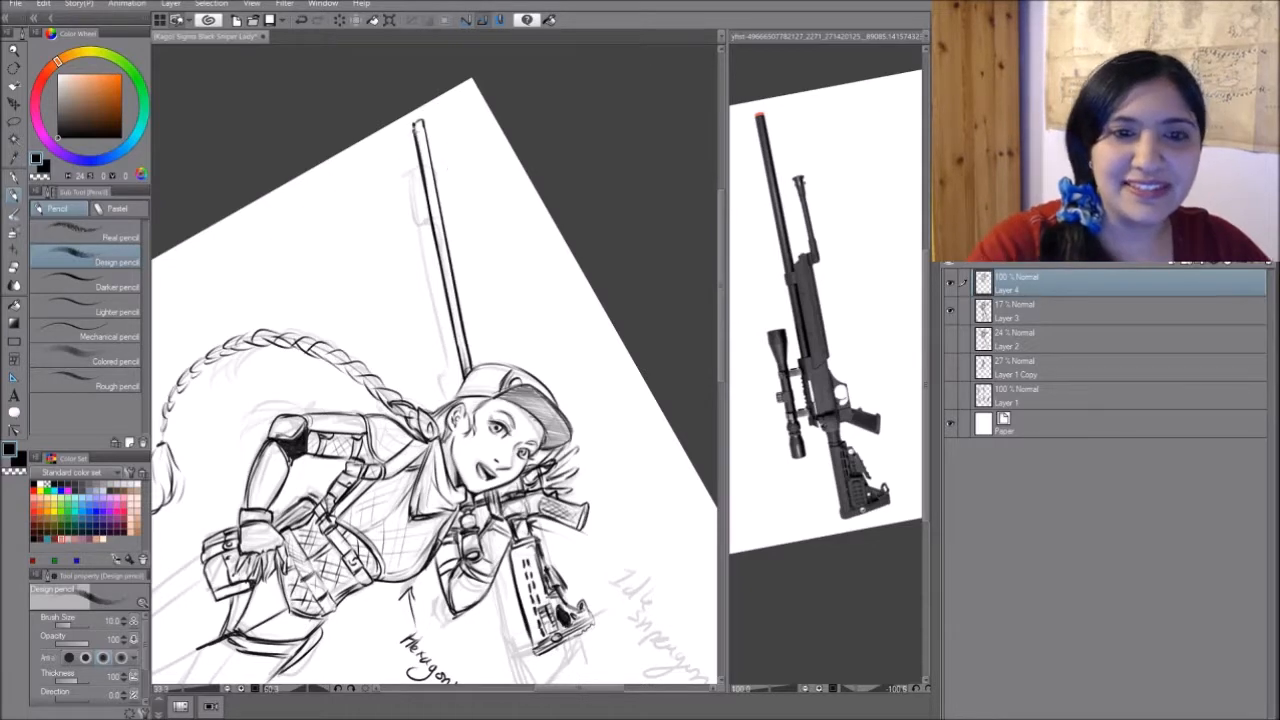
left_click_drag(415, 126, 424, 122)
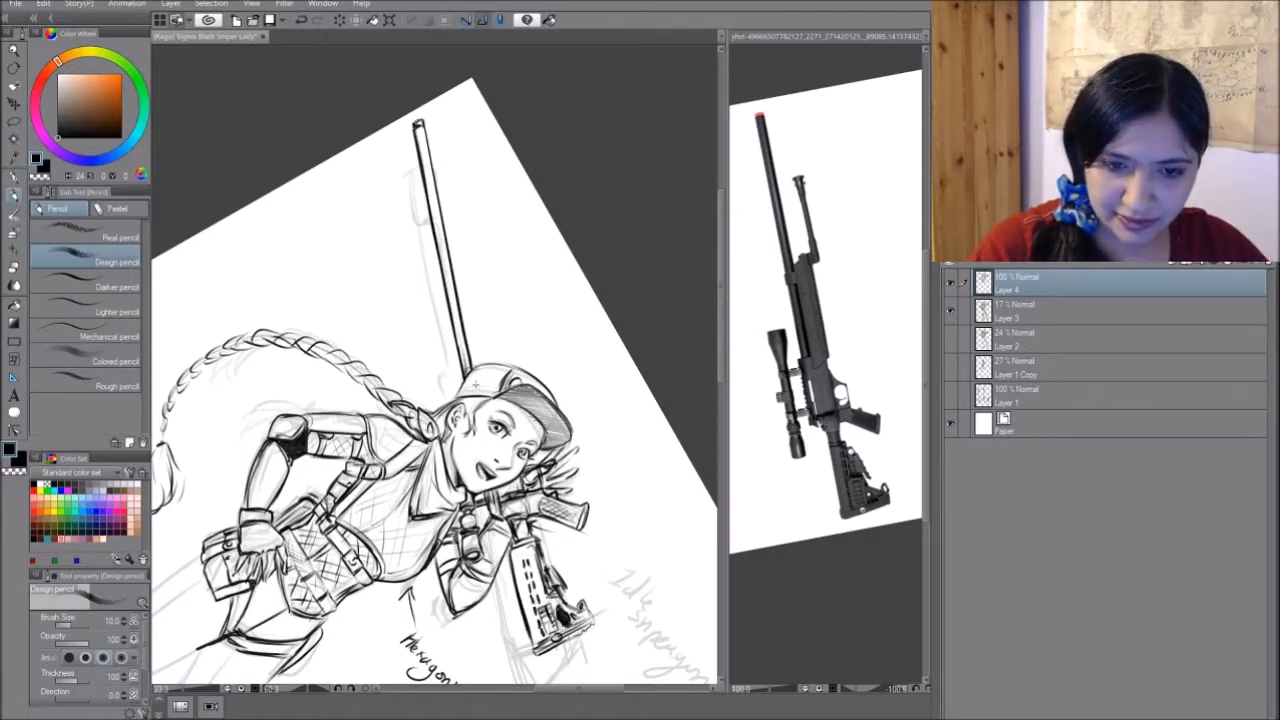
- Bracket the rifle's fore-end section on the reference photo with a rough pencil stroke and erase the area below the bracket
left_click(830, 270)
mouse_move(820, 267)
left_mouse_down()
mouse_move(860, 292)
mouse_move(856, 402)
left_mouse_up()
mouse_move(862, 354)
left_mouse_down()
mouse_move(857, 315)
mouse_move(856, 268)
left_mouse_up()
left_click_drag(878, 350, 876, 394)
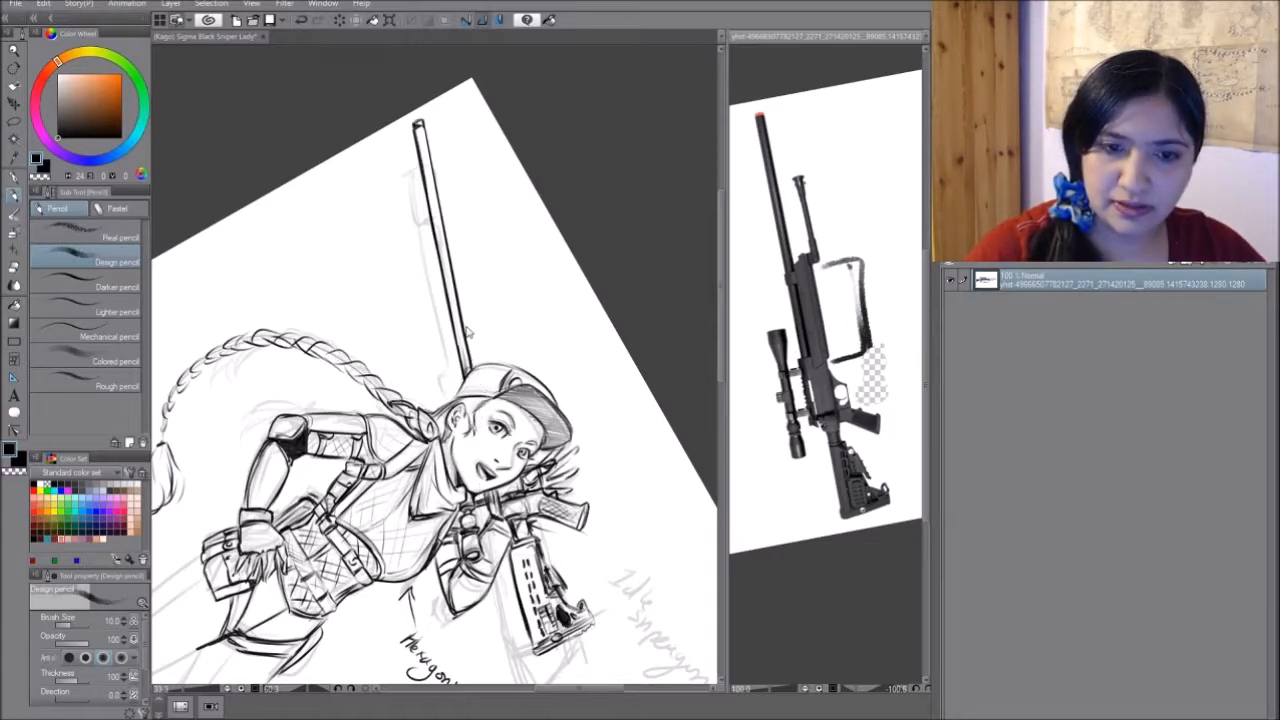
- Draw the collar around the barrel's base and the long fore-end outline beside it, just above the cap
left_click(464, 324)
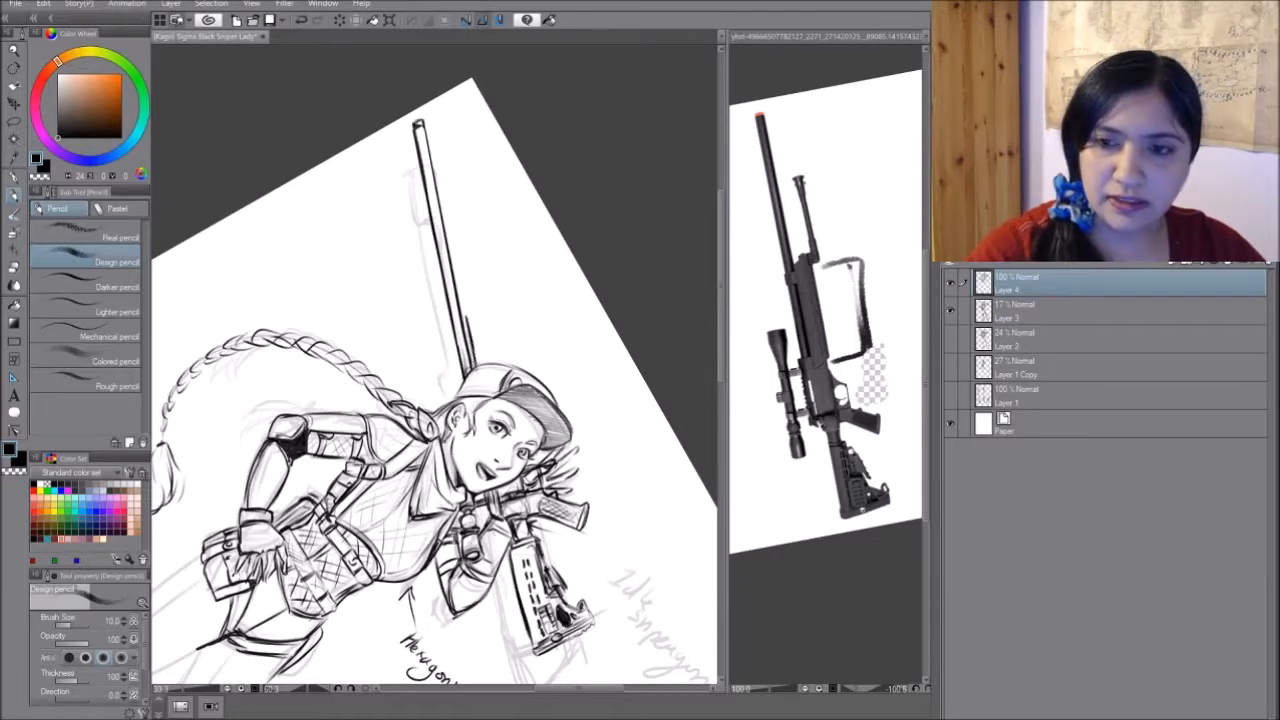
mouse_move(456, 336)
left_mouse_down()
mouse_move(469, 332)
mouse_move(458, 352)
mouse_move(467, 341)
left_mouse_up()
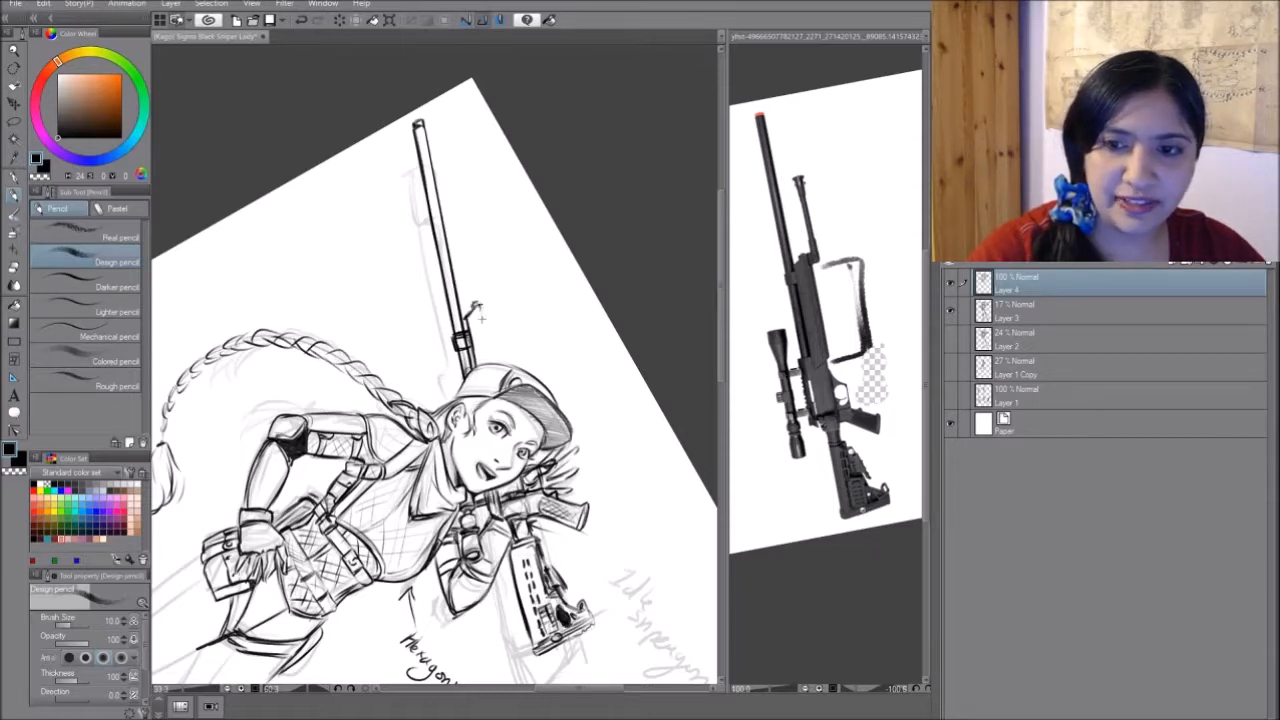
left_click_drag(478, 312, 489, 364)
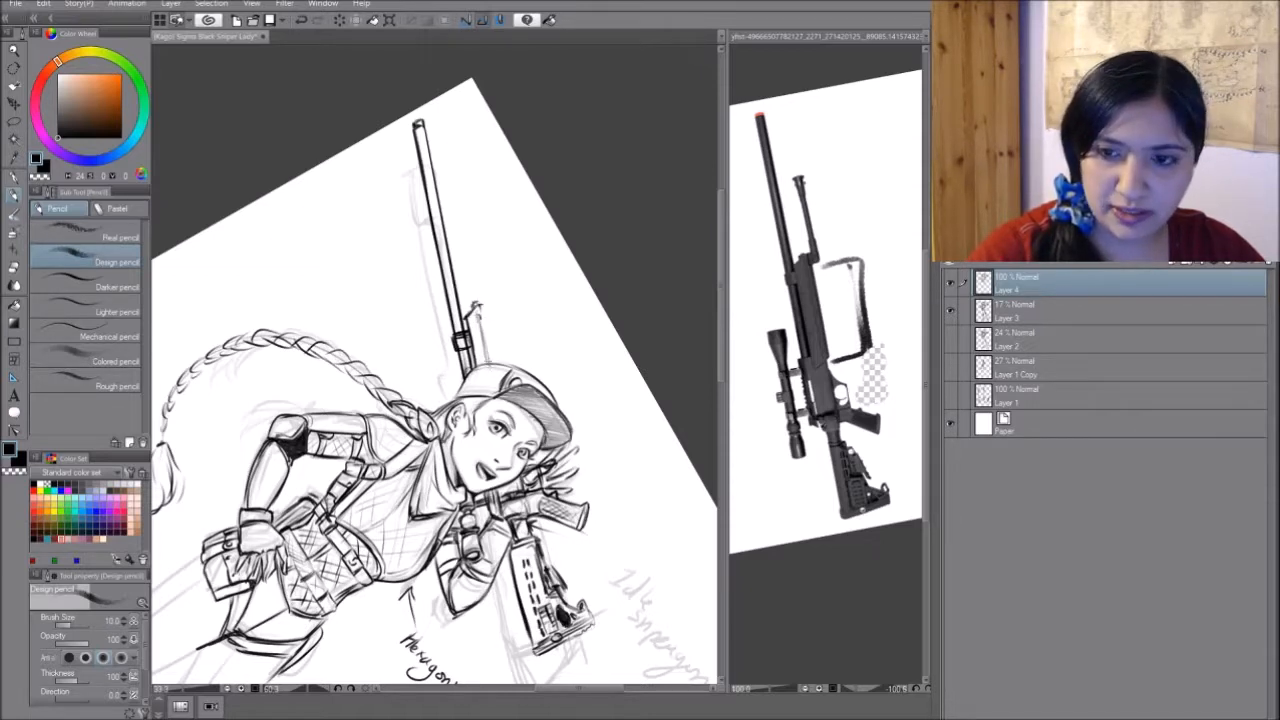
left_click_drag(478, 318, 491, 362)
left_click_drag(481, 308, 494, 366)
left_click_drag(479, 303, 497, 368)
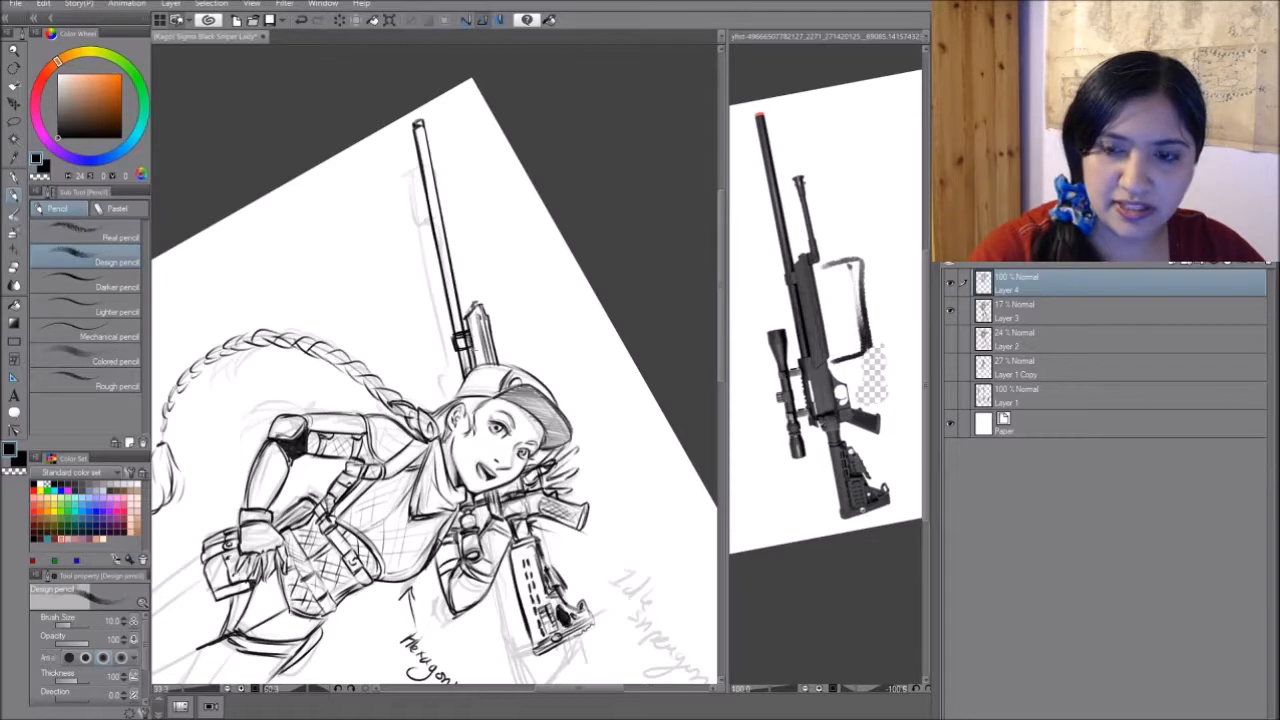
- Add inner lines to the rifle's fore-end and draw the folded bipod leg with its flared foot beside the barrel
left_click_drag(470, 317, 479, 365)
left_click_drag(472, 329, 483, 369)
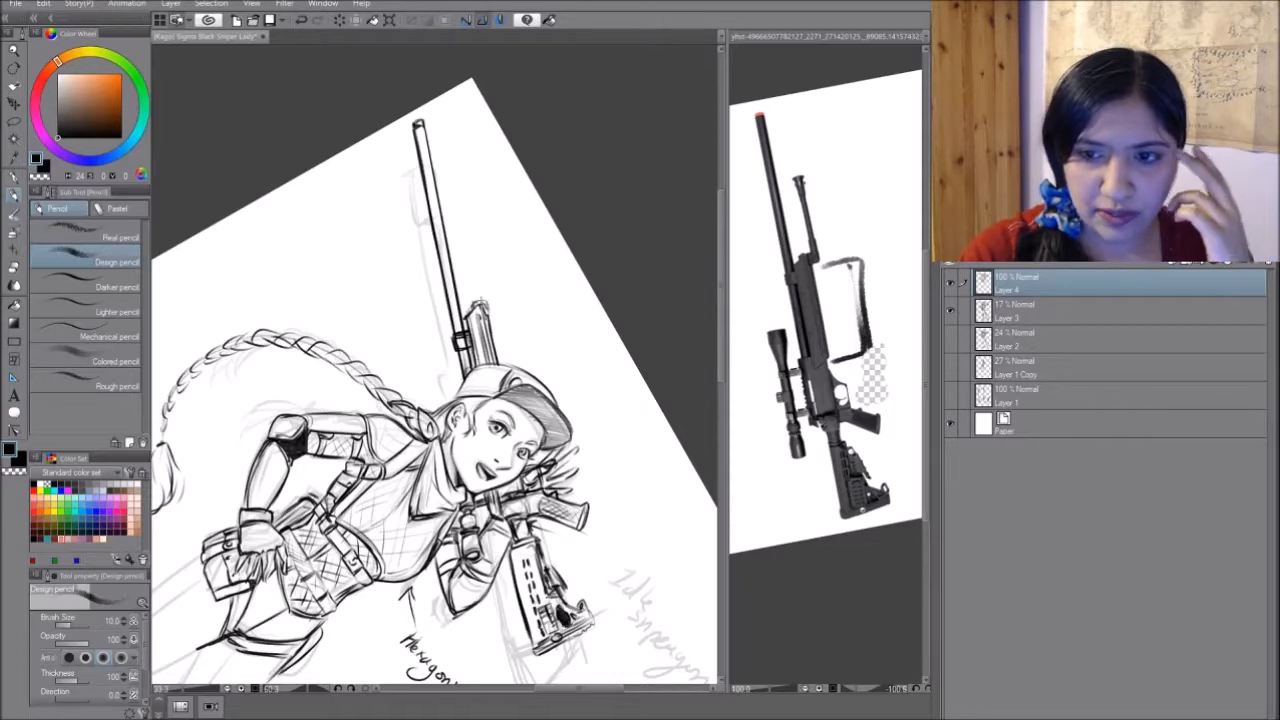
left_click_drag(485, 282, 487, 308)
left_click_drag(478, 240, 486, 282)
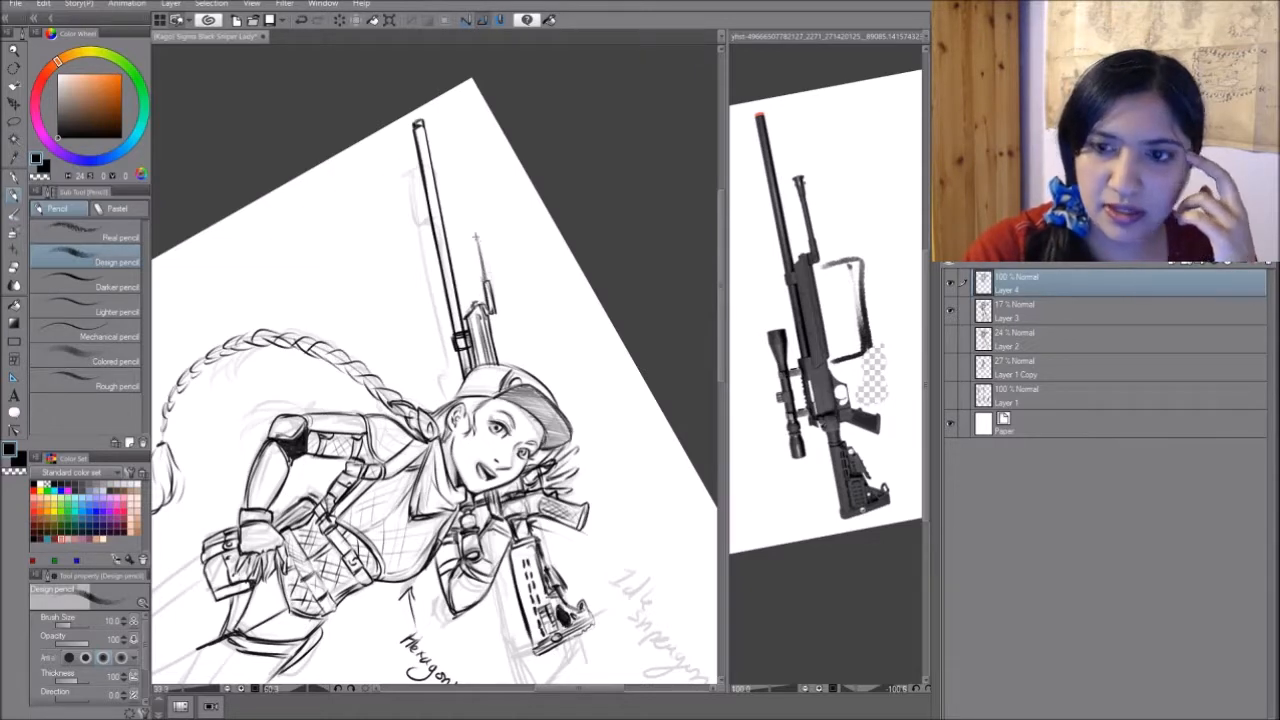
mouse_move(474, 234)
left_mouse_down()
mouse_move(485, 282)
mouse_move(479, 218)
mouse_move(464, 221)
mouse_move(480, 229)
left_mouse_up()
left_click_drag(479, 228, 486, 282)
left_click_drag(474, 230, 495, 311)
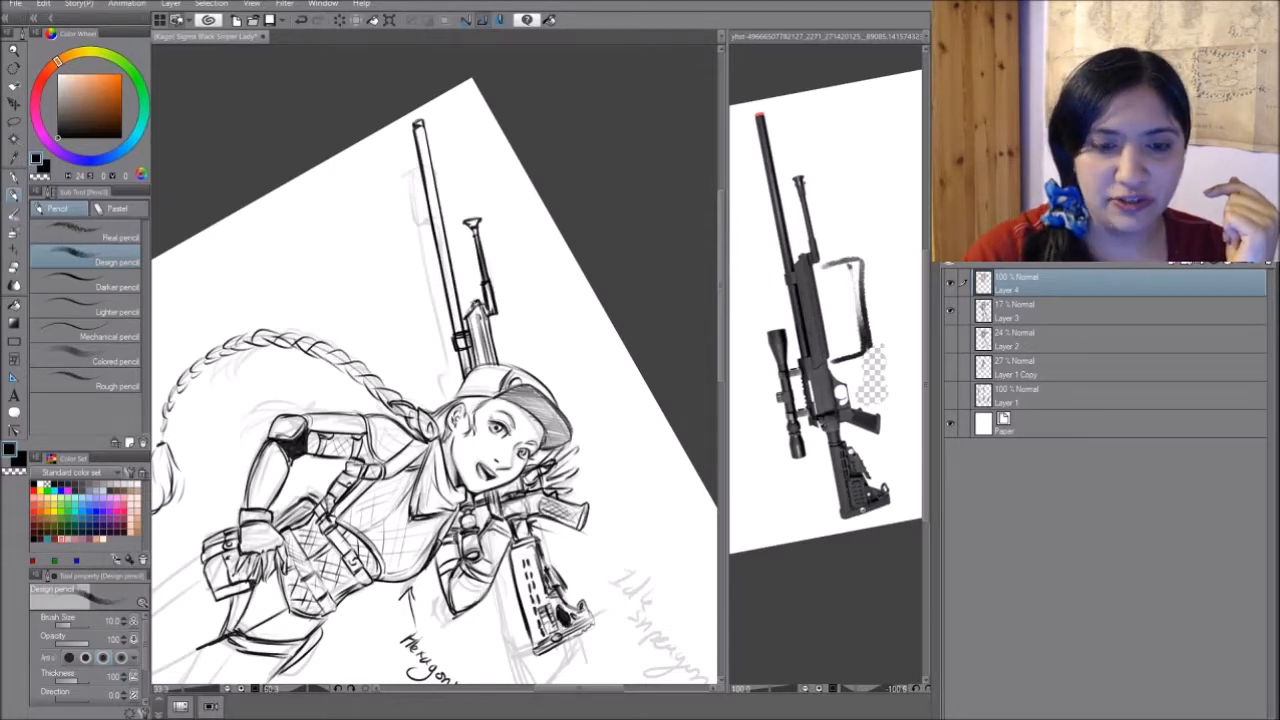
- Draw the missing lower braid segment from behind the elbow to the hair tie and add the curled end tuft
mouse_move(480, 340)
left_mouse_down()
mouse_move(539, 320)
mouse_move(543, 300)
mouse_move(514, 267)
left_mouse_up()
mouse_move(514, 267)
left_mouse_down()
mouse_move(464, 328)
mouse_move(408, 341)
left_mouse_up()
left_click_drag(482, 672, 476, 584)
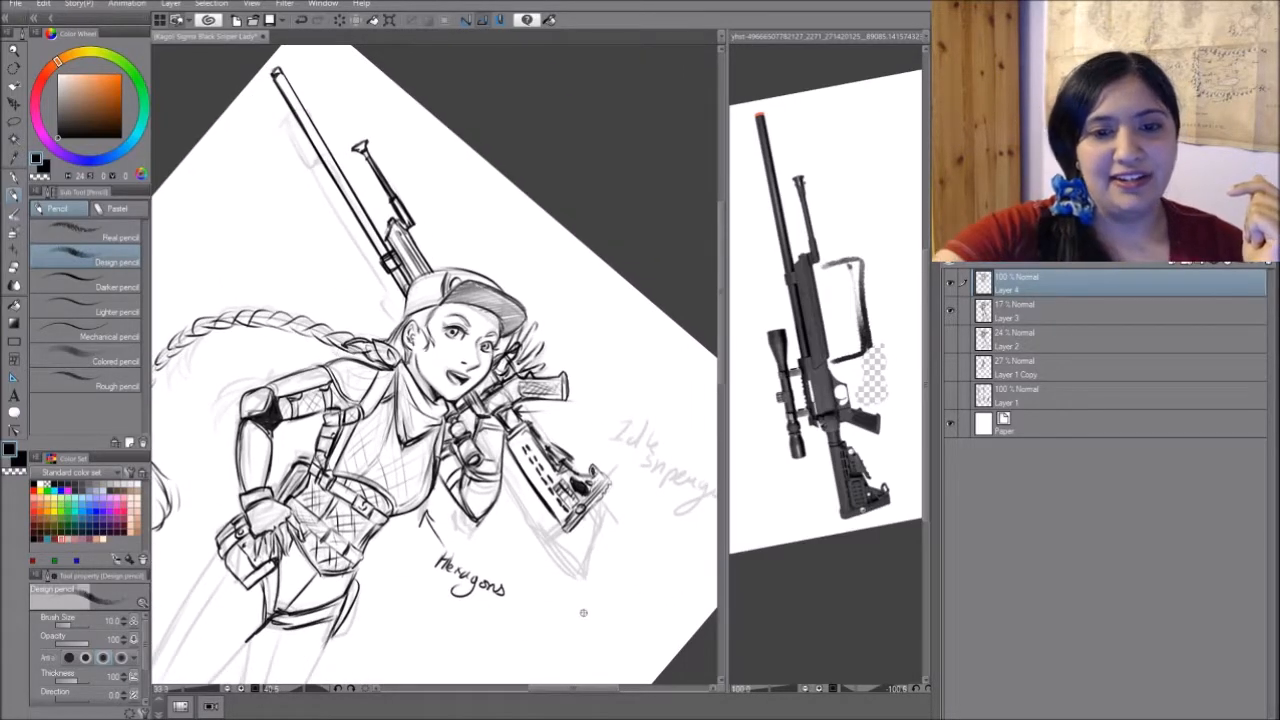
mouse_move(355, 631)
left_mouse_down()
mouse_move(525, 613)
mouse_move(535, 468)
left_mouse_up()
key("ctrl+at")
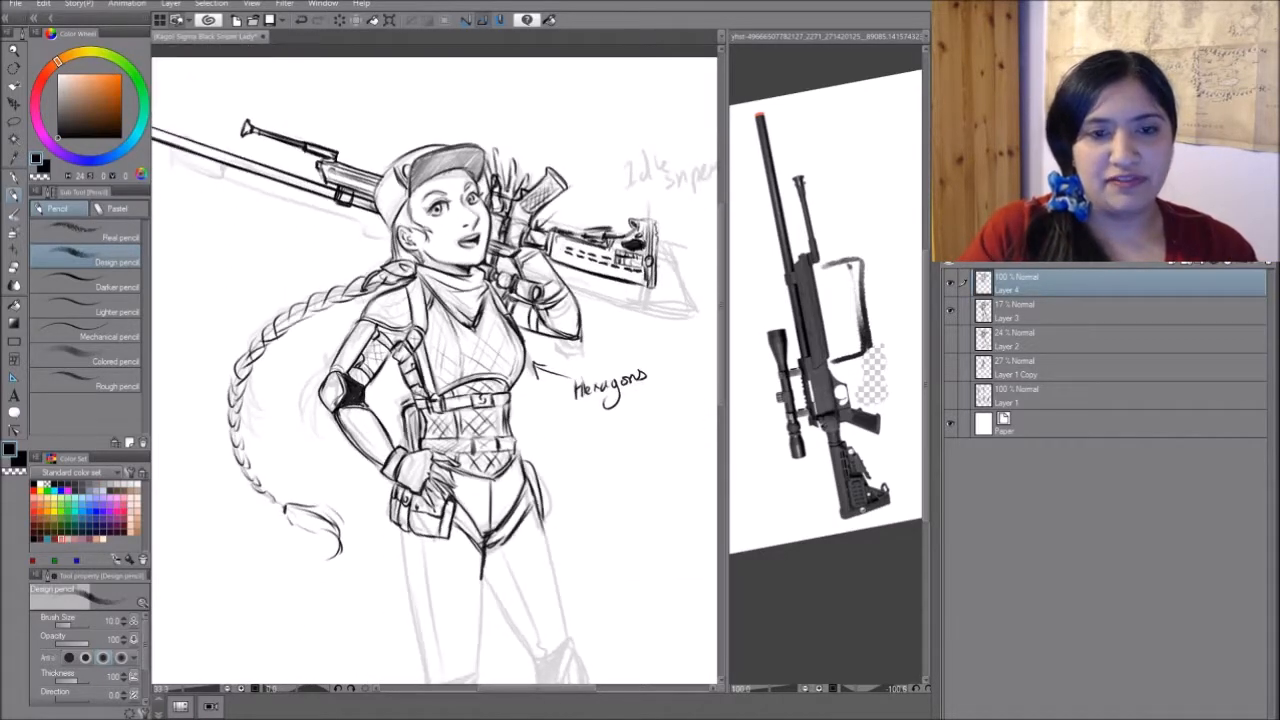
left_click_drag(460, 390, 537, 300)
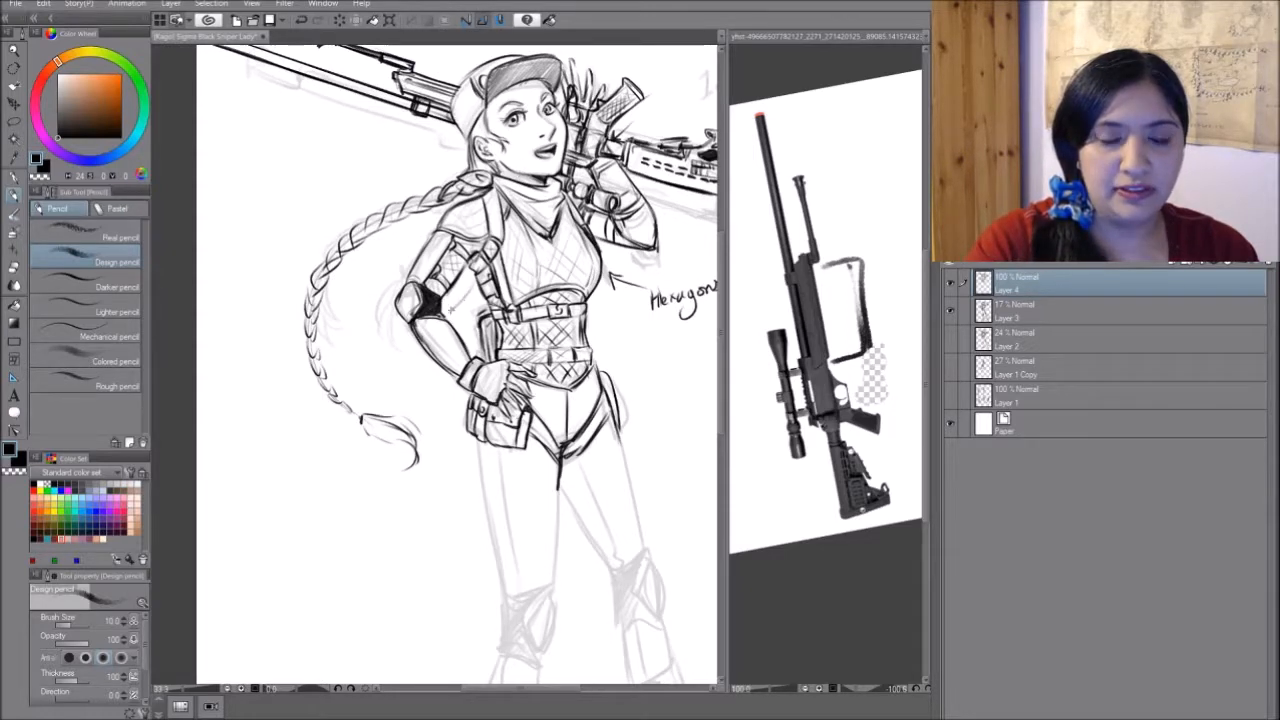
mouse_move(411, 342)
left_mouse_down()
mouse_move(373, 372)
mouse_move(350, 457)
left_mouse_up()
left_click_drag(473, 267, 450, 314)
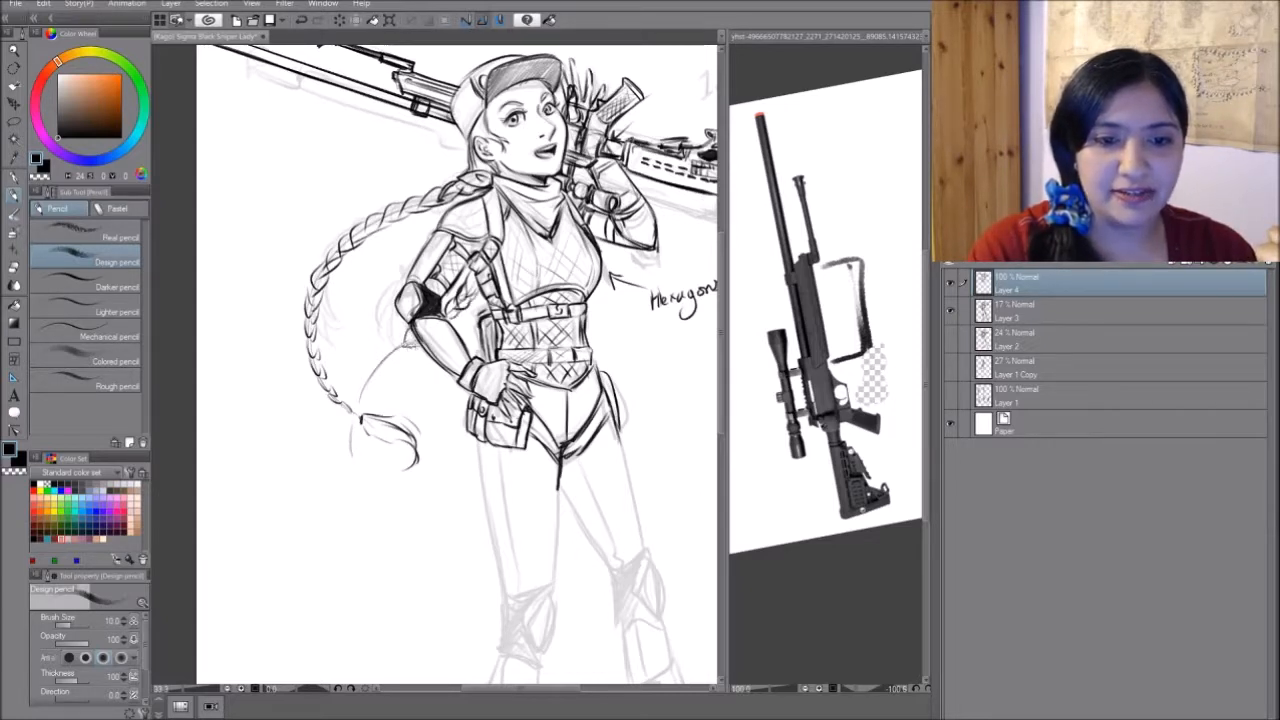
mouse_move(403, 350)
left_mouse_down()
mouse_move(349, 424)
mouse_move(342, 482)
left_mouse_up()
mouse_move(345, 430)
left_mouse_down()
mouse_move(344, 476)
mouse_move(368, 470)
mouse_move(368, 485)
mouse_move(372, 466)
mouse_move(358, 469)
left_mouse_up()
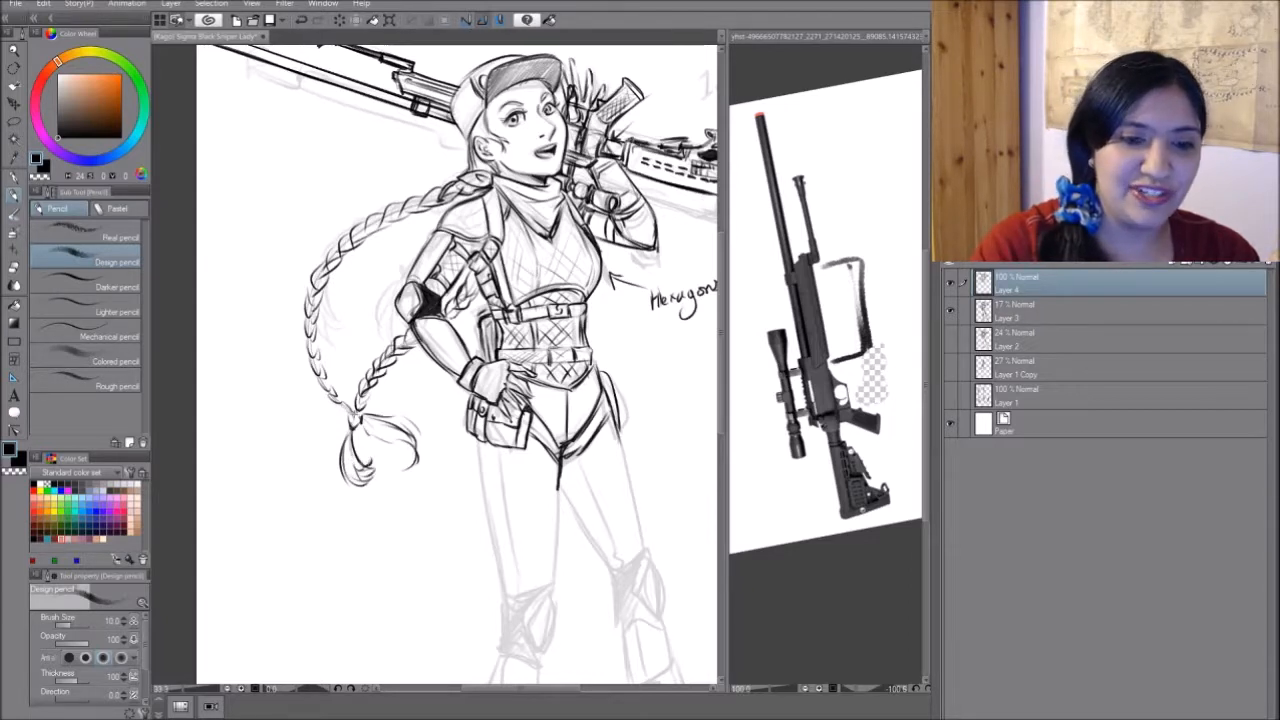
left_click_drag(350, 404, 355, 417)
left_click_drag(348, 411, 356, 418)
left_click_drag(339, 406, 361, 409)
- Draw both thigh edges of the standing leg and the rounded knee pad with its side panel
mouse_move(357, 402)
left_mouse_down()
mouse_move(347, 418)
mouse_move(322, 369)
mouse_move(337, 384)
mouse_move(244, 444)
mouse_move(268, 396)
mouse_move(250, 179)
left_mouse_up()
left_click_drag(392, 248, 418, 388)
mouse_move(404, 338)
left_mouse_down()
mouse_move(436, 406)
mouse_move(454, 401)
left_mouse_up()
left_click_drag(480, 280, 470, 398)
mouse_move(476, 352)
left_mouse_down()
mouse_move(468, 400)
mouse_move(440, 440)
mouse_move(456, 470)
left_mouse_up()
mouse_move(470, 394)
left_mouse_down()
mouse_move(444, 450)
mouse_move(462, 470)
mouse_move(475, 440)
mouse_move(461, 467)
left_mouse_up()
left_click_drag(475, 413, 458, 470)
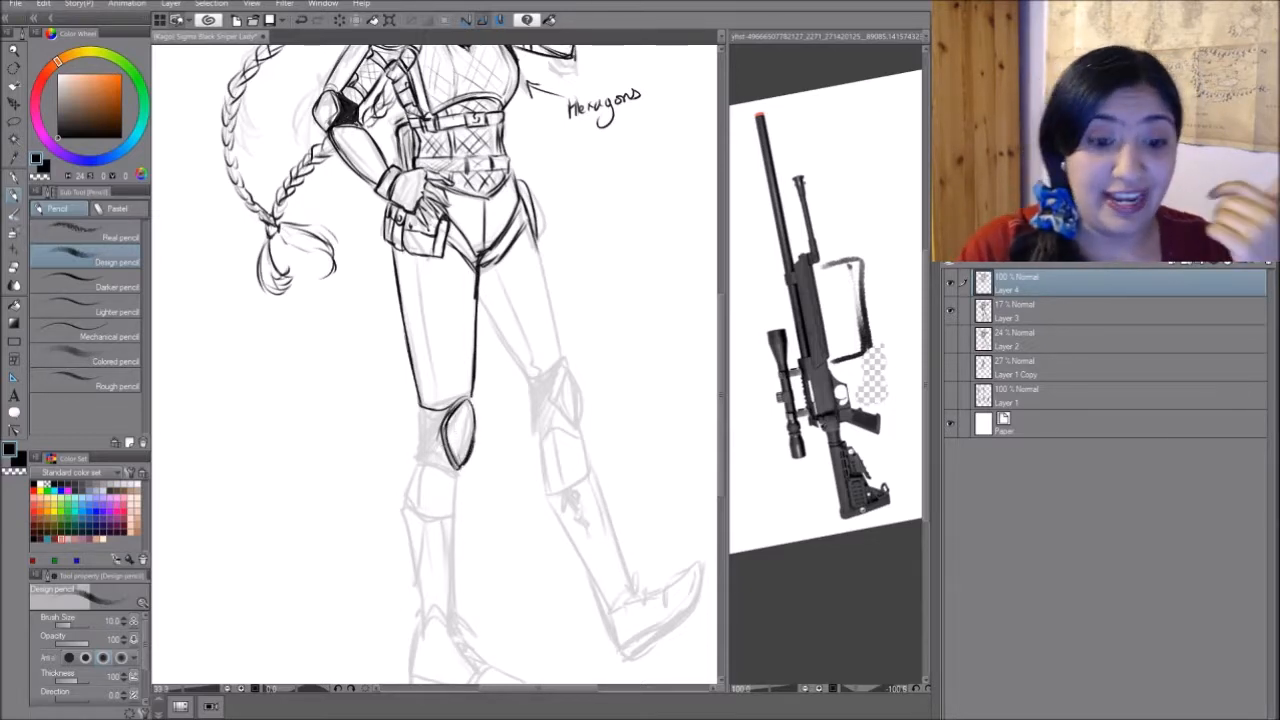
mouse_move(418, 402)
left_mouse_down()
mouse_move(420, 463)
mouse_move(455, 472)
left_mouse_up()
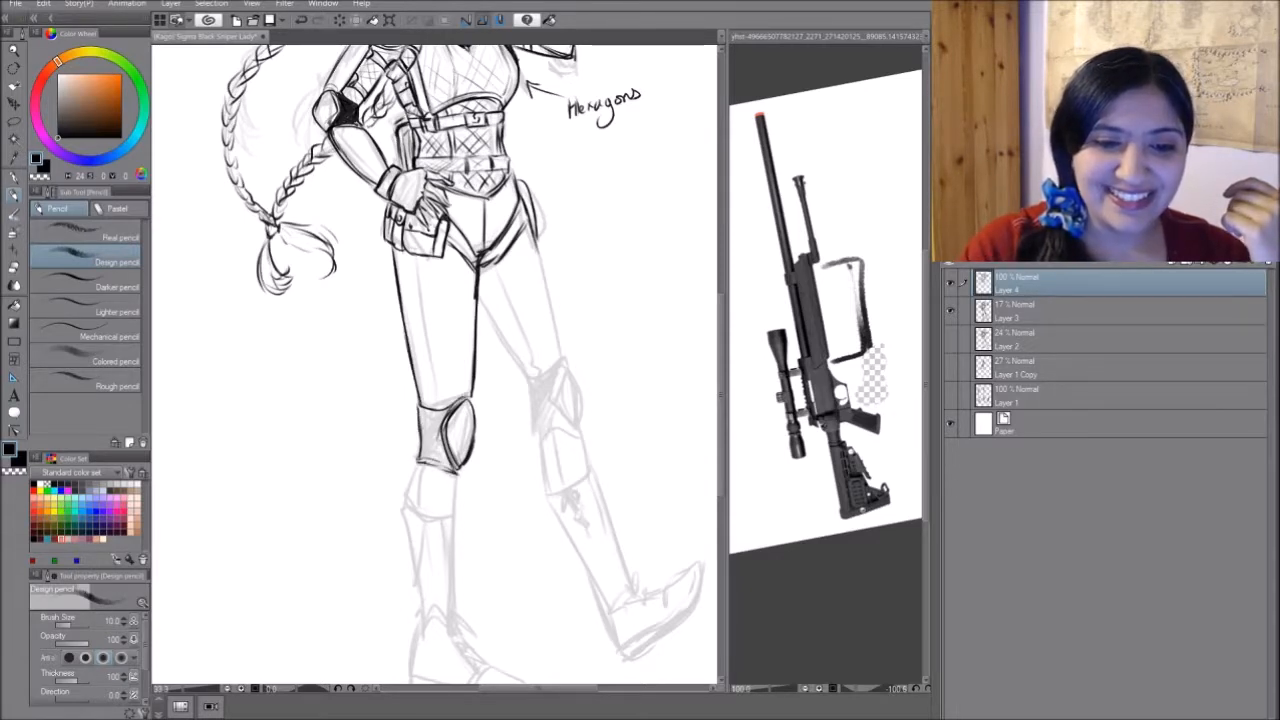
- Draw the thigh edges and the knee pad of the forward-stepping leg over the faint sketch
mouse_move(484, 302)
left_mouse_down()
mouse_move(530, 380)
mouse_move(562, 364)
left_mouse_up()
left_click_drag(530, 228, 556, 340)
mouse_move(544, 282)
left_mouse_down()
mouse_move(562, 404)
mouse_move(580, 430)
left_mouse_up()
left_click_drag(567, 370, 580, 424)
left_click_drag(527, 381, 540, 442)
mouse_move(538, 442)
left_mouse_down()
mouse_move(576, 424)
mouse_move(581, 434)
left_mouse_up()
mouse_move(543, 442)
left_mouse_down()
mouse_move(576, 421)
mouse_move(566, 424)
left_mouse_up()
left_click_drag(543, 403, 551, 386)
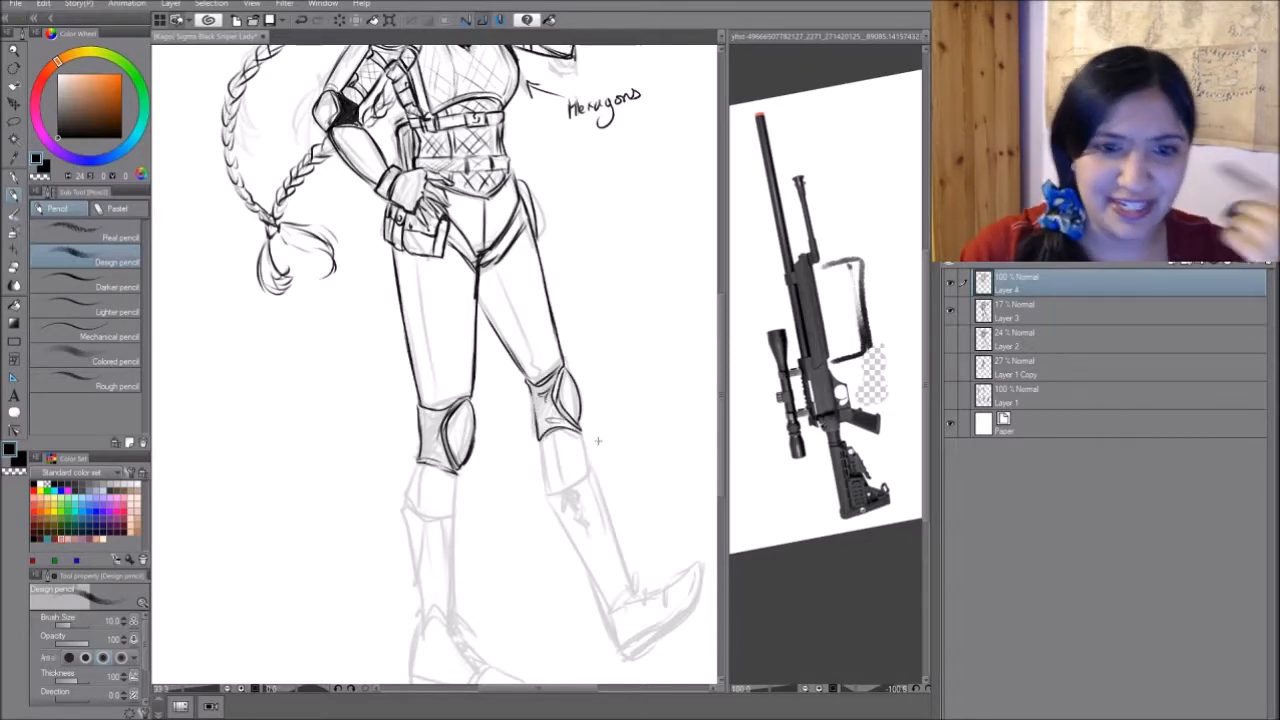
- Draw the cuff below the standing leg's knee pad and add seam lines along both thighs and below both knees
left_click_drag(598, 441, 568, 314)
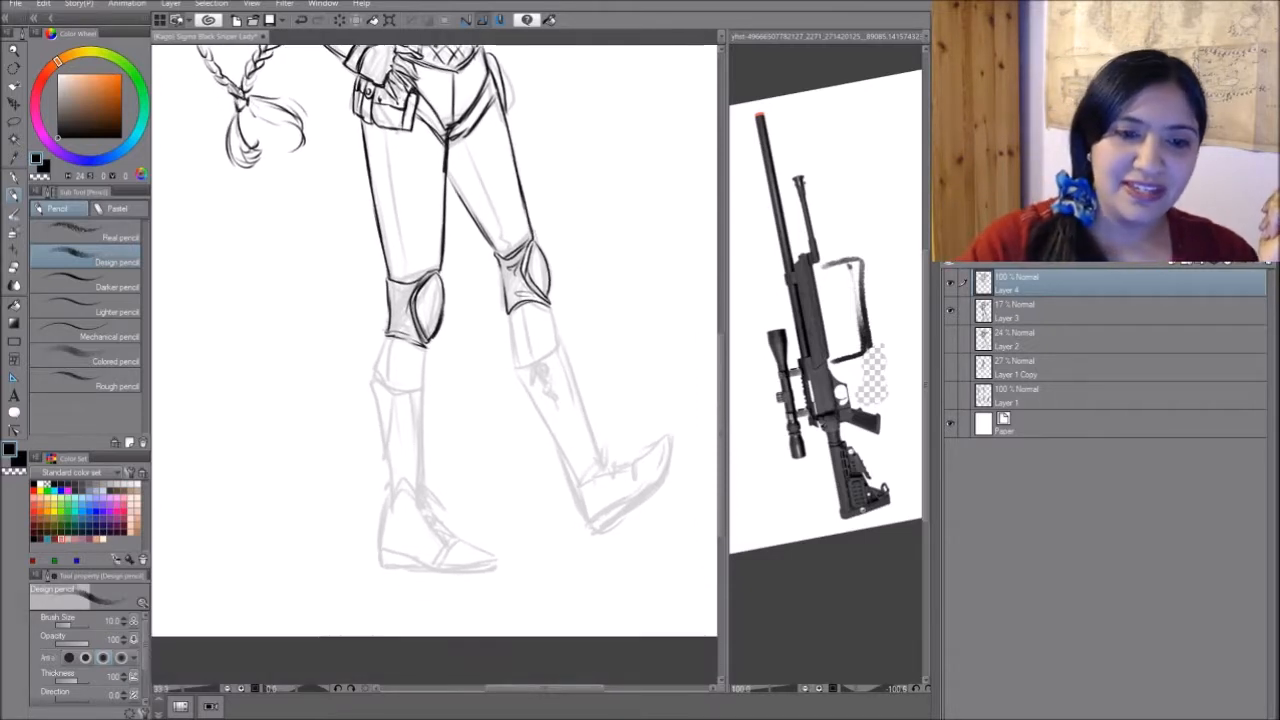
mouse_move(390, 332)
left_mouse_down()
mouse_move(376, 384)
mouse_move(398, 390)
left_mouse_up()
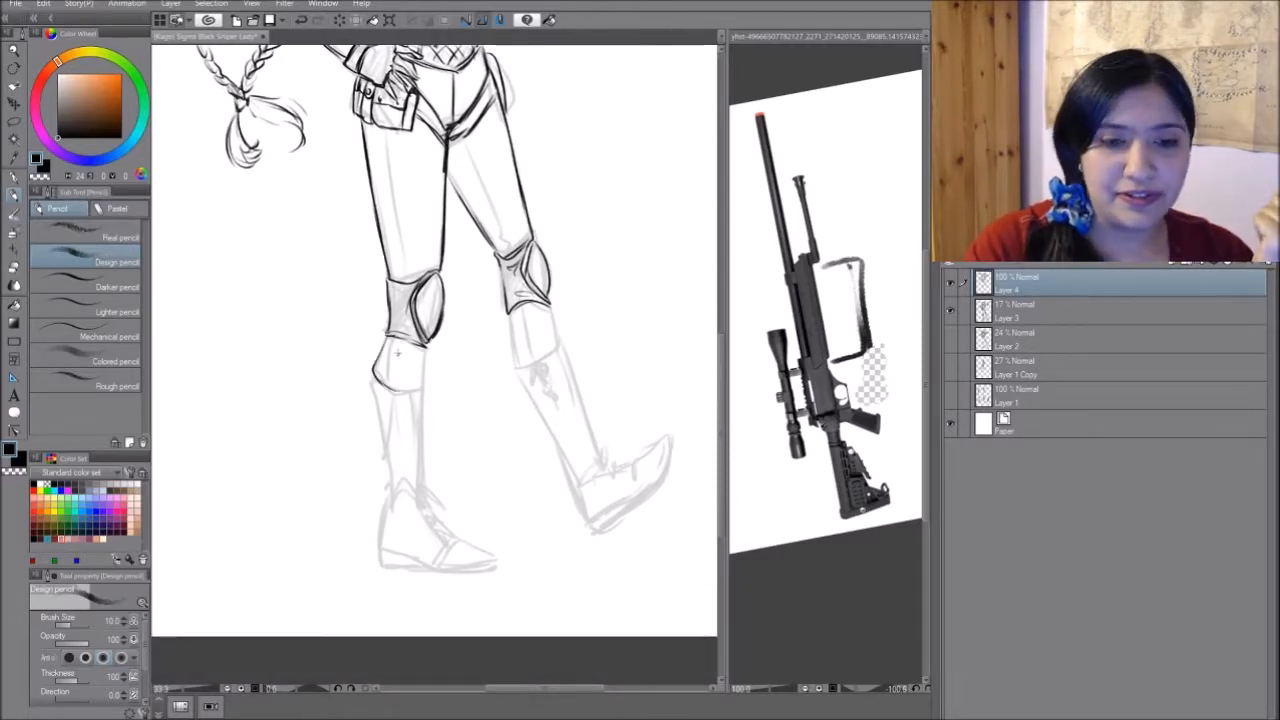
key("ctrl+z")
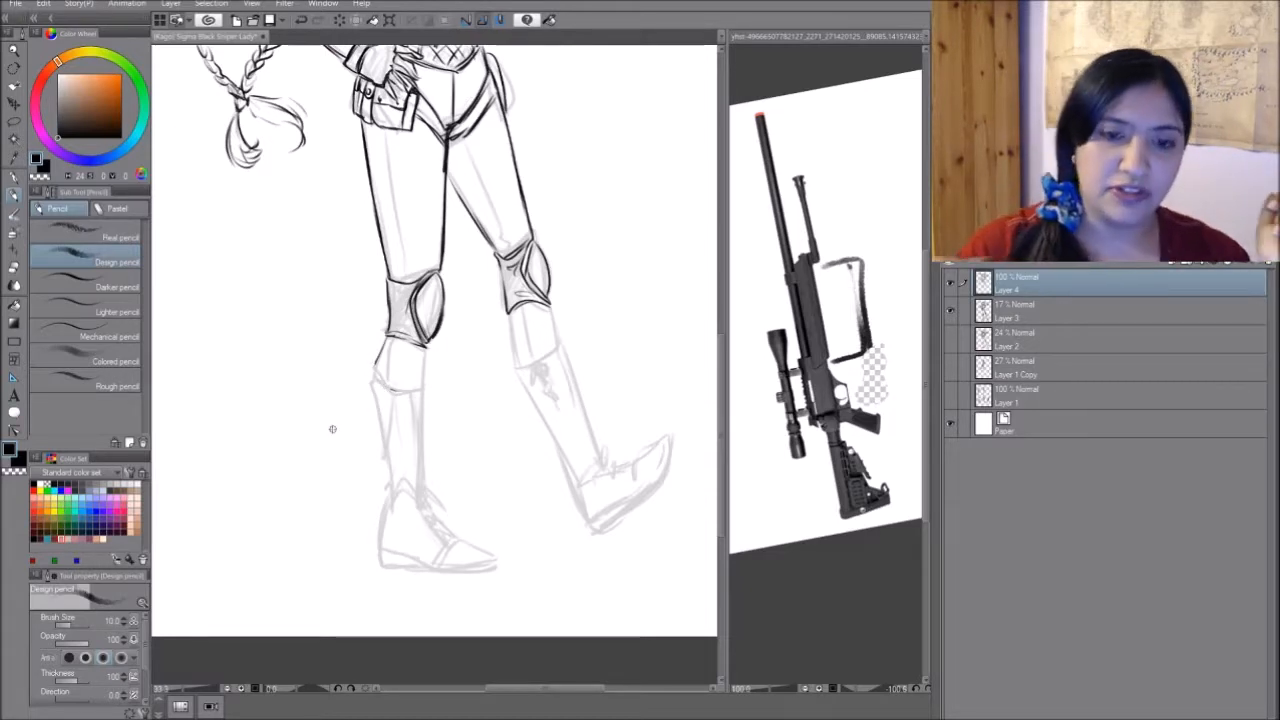
mouse_move(384, 340)
left_mouse_down()
mouse_move(376, 376)
mouse_move(395, 389)
left_mouse_up()
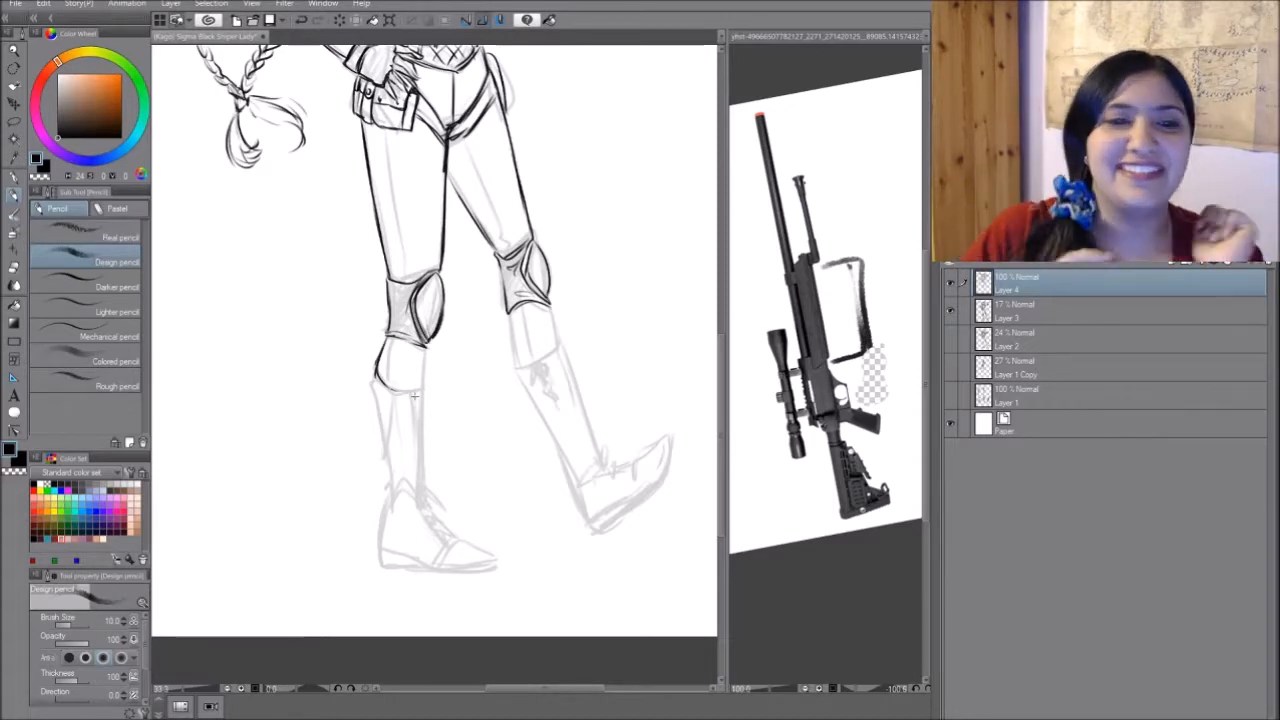
left_click_drag(370, 126, 400, 282)
left_click_drag(395, 326, 383, 376)
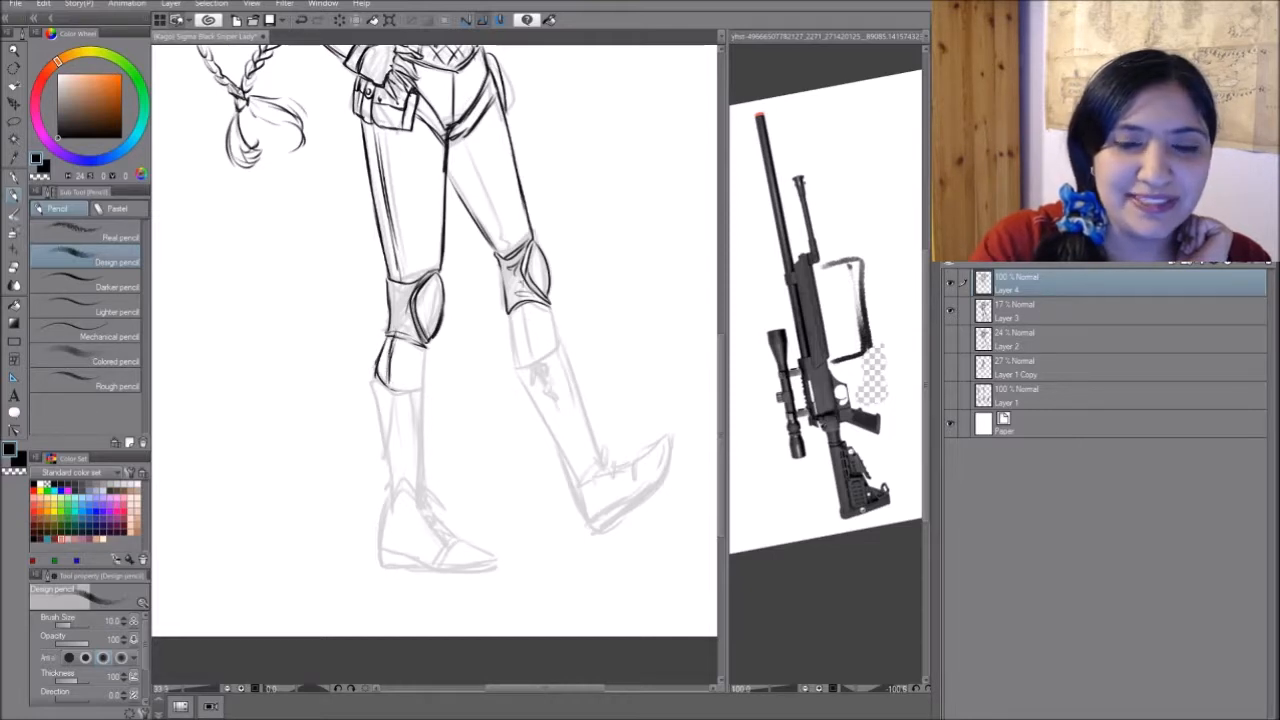
left_click_drag(521, 300, 533, 360)
left_click_drag(458, 139, 508, 245)
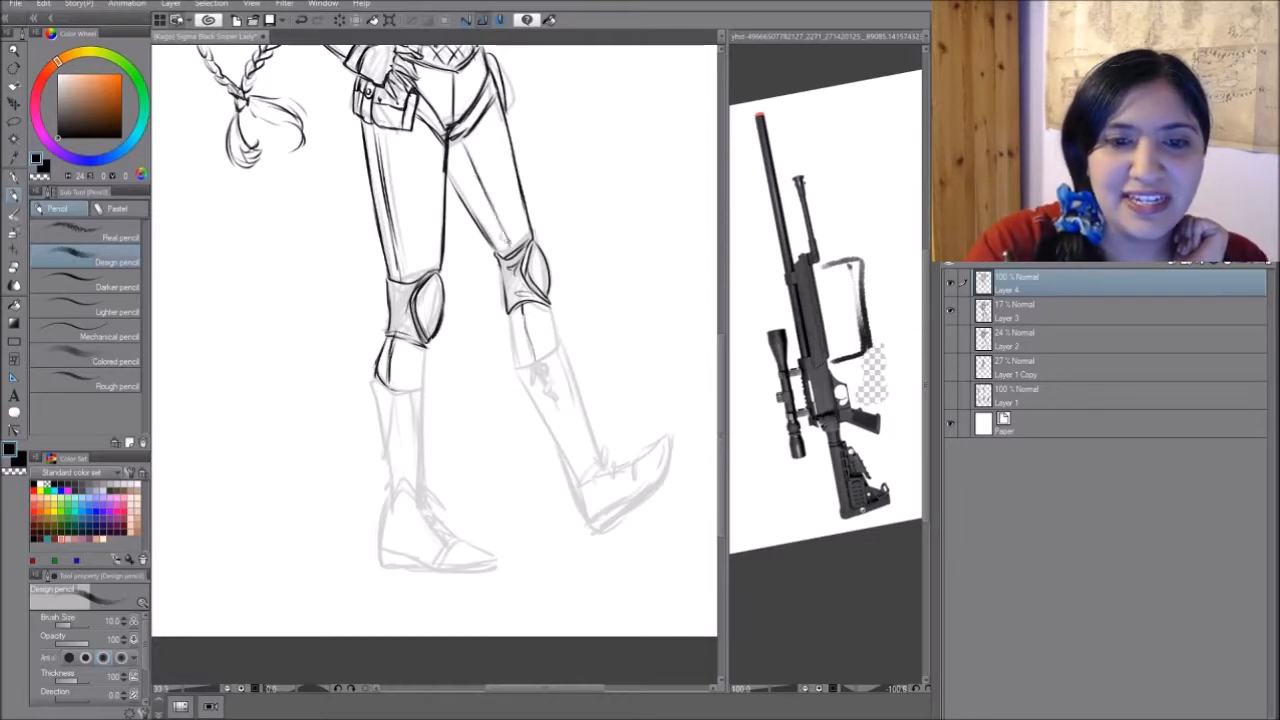
mouse_move(464, 154)
left_mouse_down()
mouse_move(517, 239)
mouse_move(513, 255)
left_mouse_up()
- Draw the stepping leg's lower leg and boot, including the lacing, bows and sole
left_click_drag(549, 307, 558, 345)
mouse_move(504, 312)
left_mouse_down()
mouse_move(524, 375)
mouse_move(557, 349)
mouse_move(532, 382)
mouse_move(552, 370)
mouse_move(556, 410)
left_mouse_up()
left_click_drag(555, 345, 596, 456)
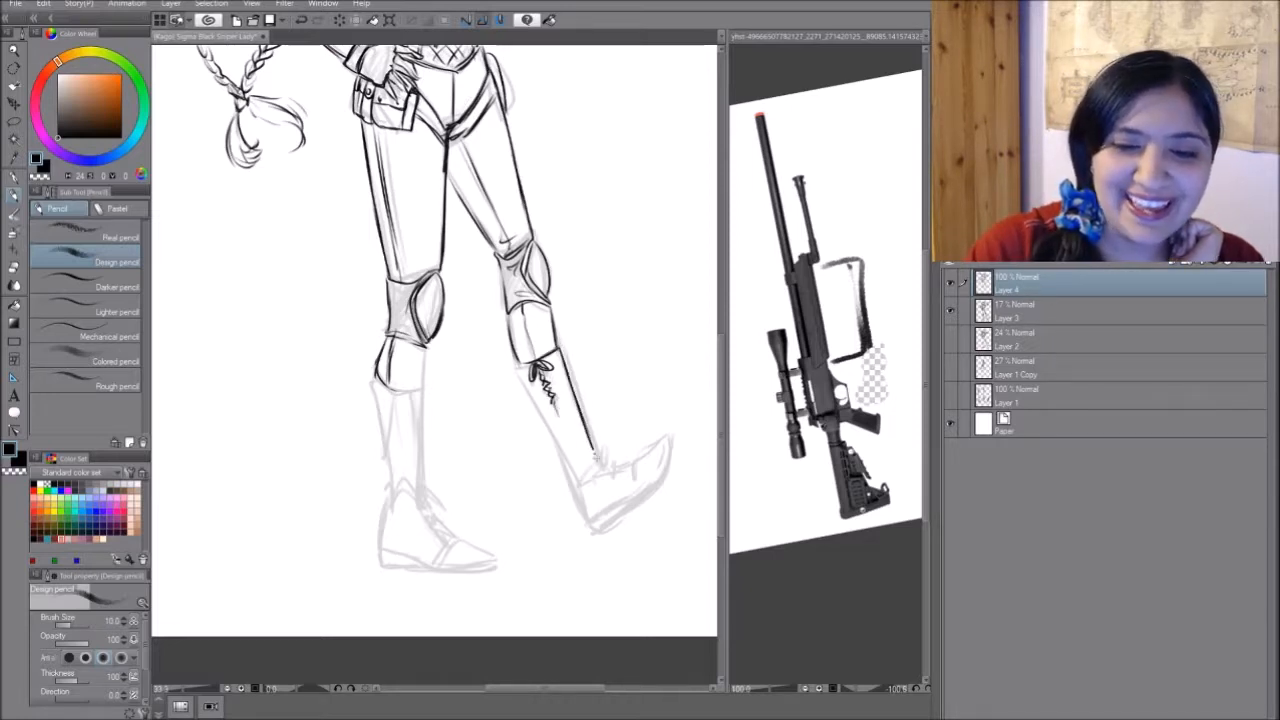
mouse_move(520, 369)
left_mouse_down()
mouse_move(575, 487)
mouse_move(606, 466)
mouse_move(600, 448)
mouse_move(607, 470)
mouse_move(620, 468)
mouse_move(603, 478)
mouse_move(640, 461)
mouse_move(646, 482)
mouse_move(670, 436)
mouse_move(664, 474)
mouse_move(584, 526)
mouse_move(606, 530)
mouse_move(672, 468)
mouse_move(650, 496)
left_mouse_up()
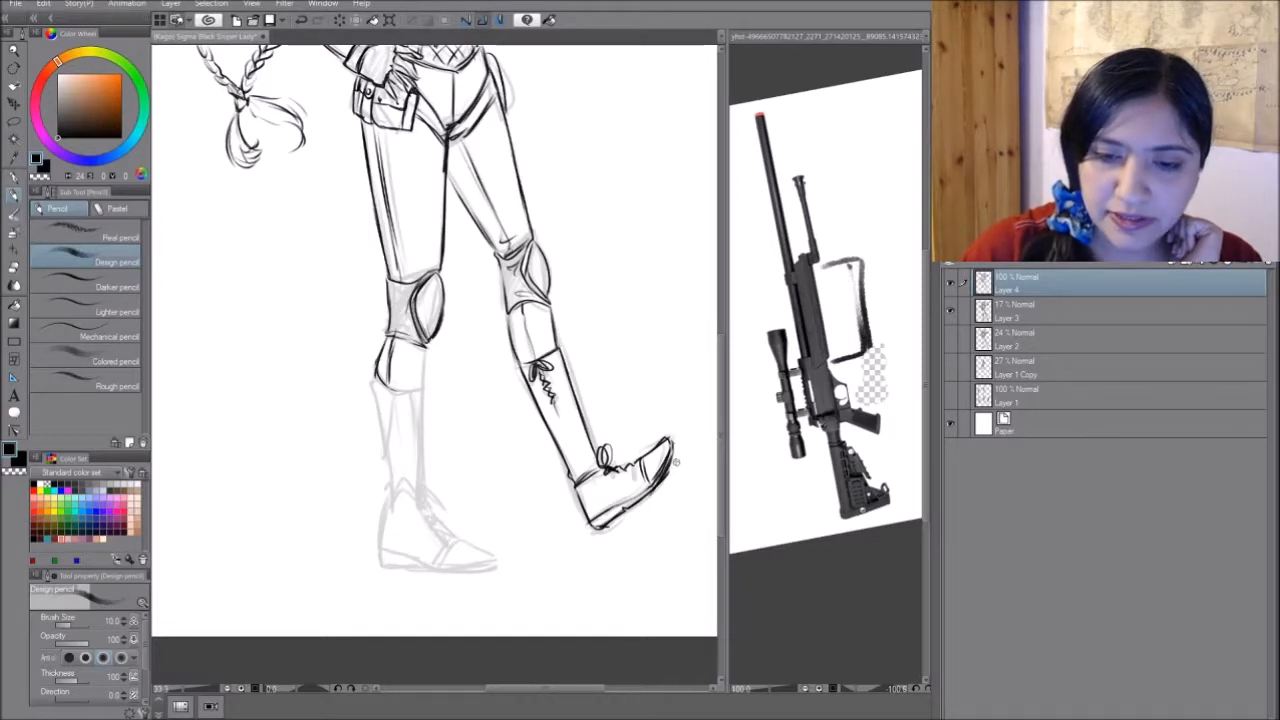
- Draw the standing leg's shin edges and its boot with the ankle line, laces, toe cap and sole
mouse_move(377, 381)
left_mouse_down()
mouse_move(418, 389)
mouse_move(386, 502)
left_mouse_up()
left_click_drag(426, 388, 424, 498)
left_click_drag(386, 502, 444, 518)
left_click_drag(612, 470, 640, 462)
mouse_move(430, 516)
left_mouse_down()
mouse_move(453, 540)
mouse_move(433, 567)
left_mouse_up()
mouse_move(385, 505)
left_mouse_down()
mouse_move(377, 546)
mouse_move(424, 569)
mouse_move(496, 569)
left_mouse_up()
mouse_move(458, 541)
left_mouse_down()
mouse_move(497, 564)
mouse_move(482, 584)
left_mouse_up()
left_click_drag(428, 388, 427, 433)
- Hide the rough sketch on Layer 3 and check the full figure's line drawing in a mirrored view
mouse_move(430, 250)
left_mouse_down()
mouse_move(487, 264)
mouse_move(475, 650)
left_mouse_up()
key("ctrl+minus")
left_click_drag(450, 500, 440, 332)
left_click(950, 311)
key("ctrl+minus")
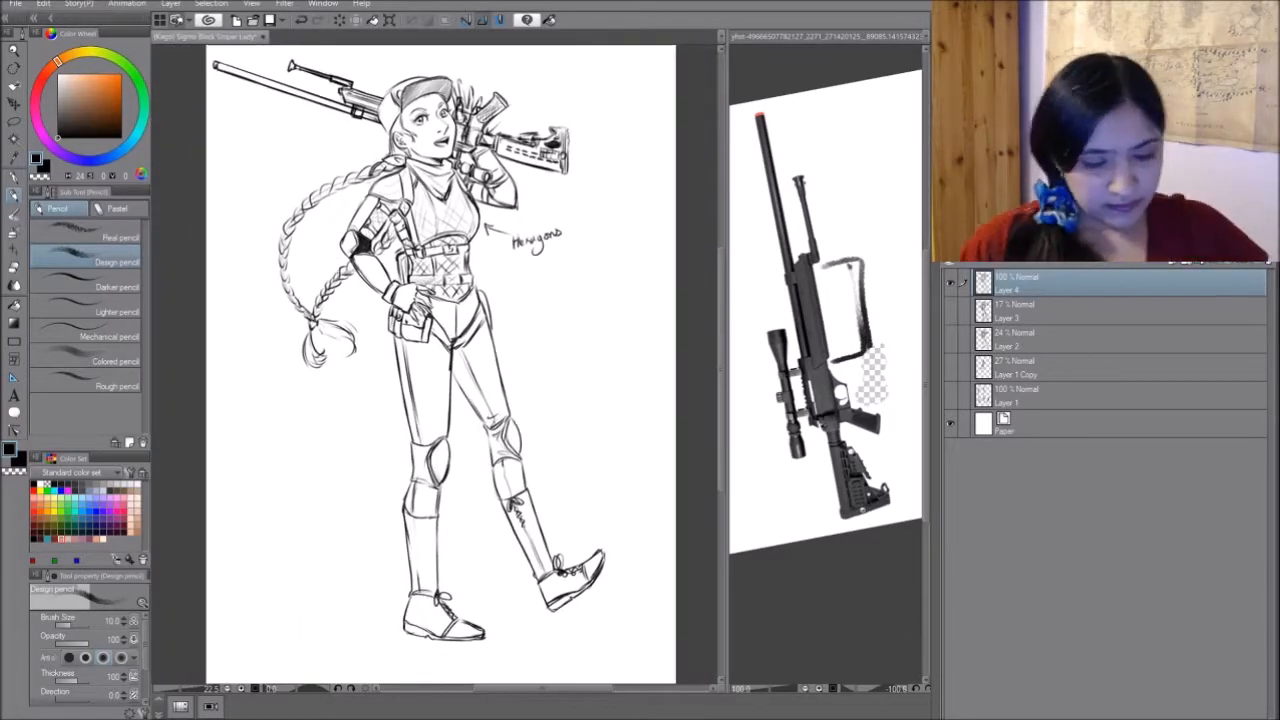
key("h")
key("Escape")
key("h")
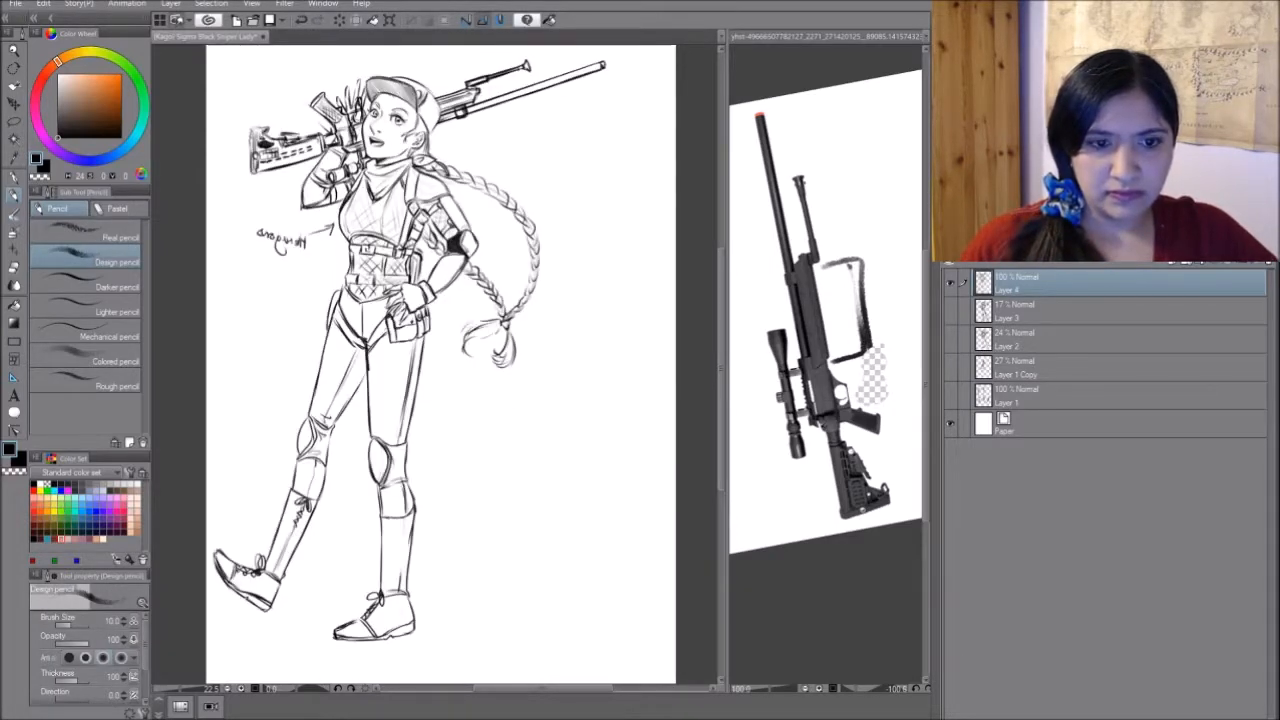
key("h")
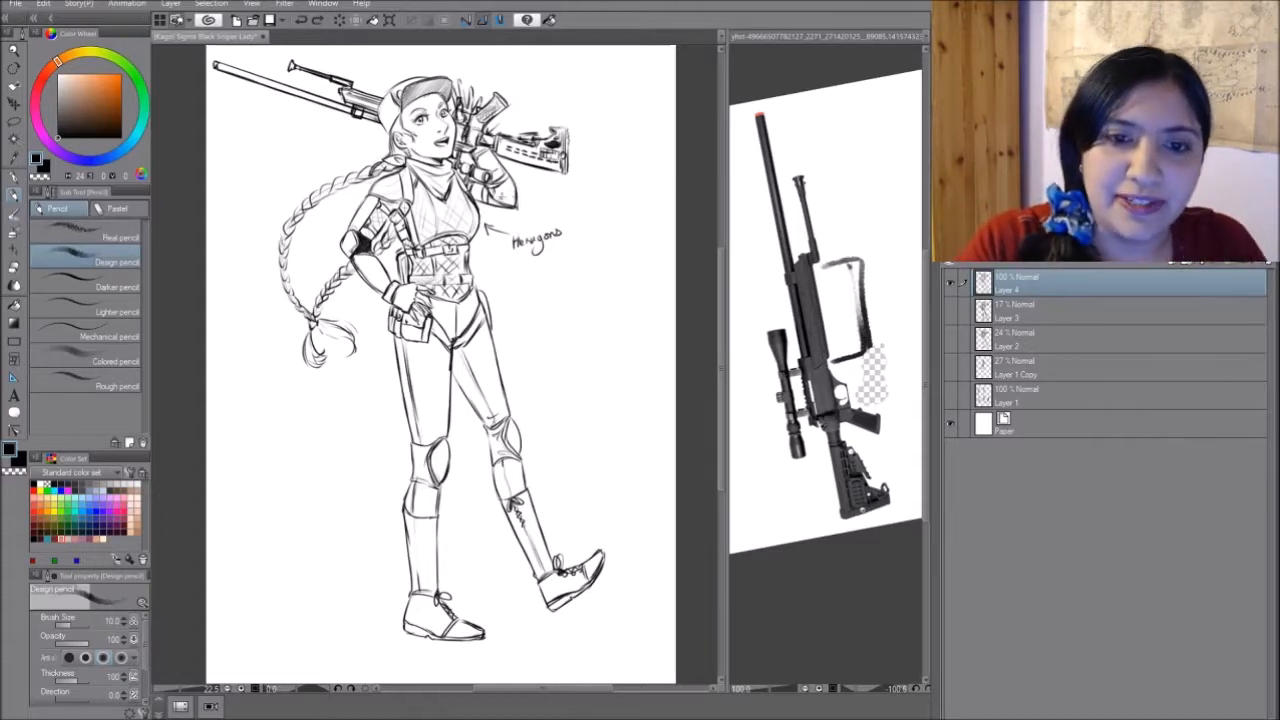
- Shade the elbow pad of the raised arm that holds the rifle
left_click_drag(516, 193, 504, 202)
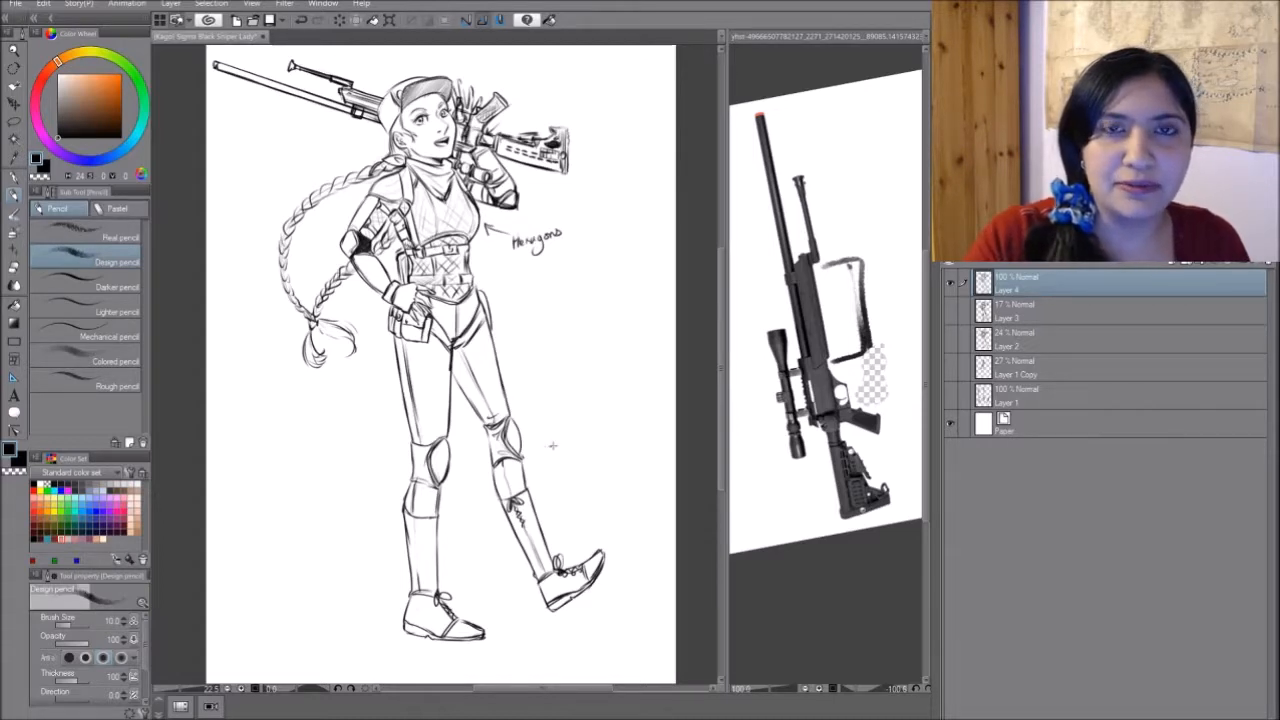
mouse_move(589, 437)
left_mouse_down()
mouse_move(610, 335)
mouse_move(610, 441)
mouse_move(597, 461)
left_mouse_up()
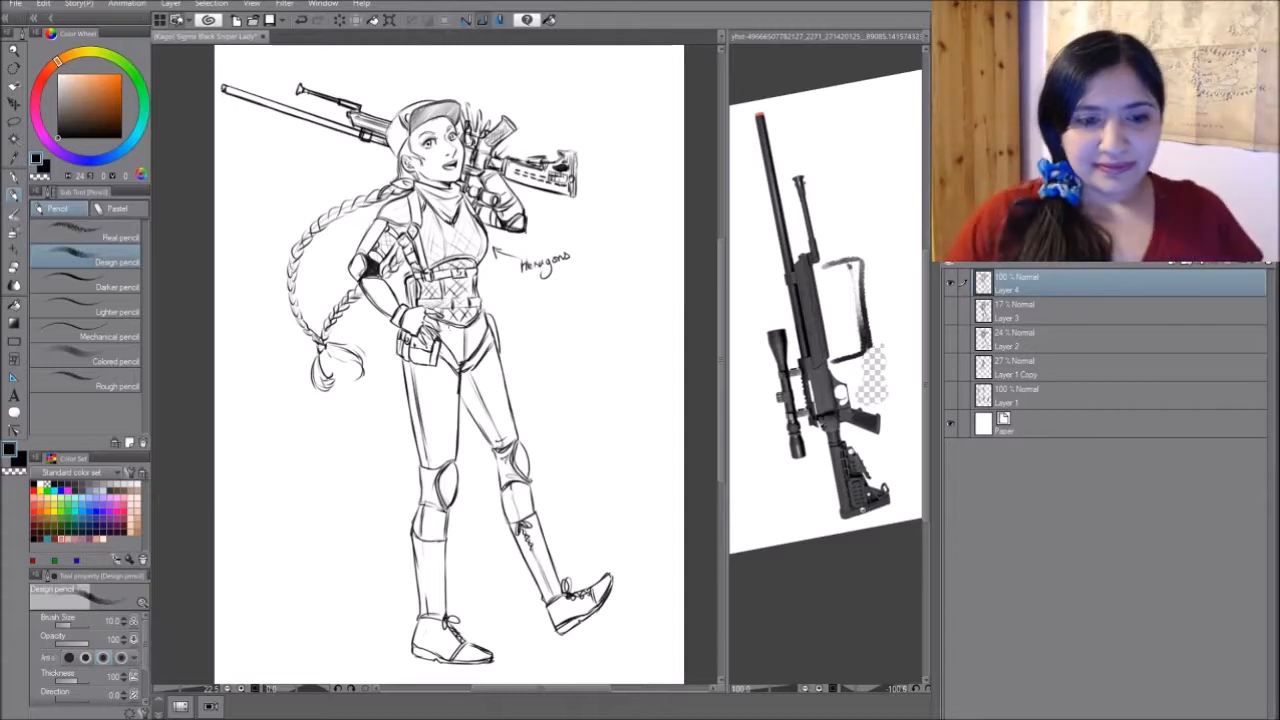
mouse_move(600, 350)
left_mouse_down()
mouse_move(605, 390)
mouse_move(612, 307)
mouse_move(610, 356)
left_mouse_up()
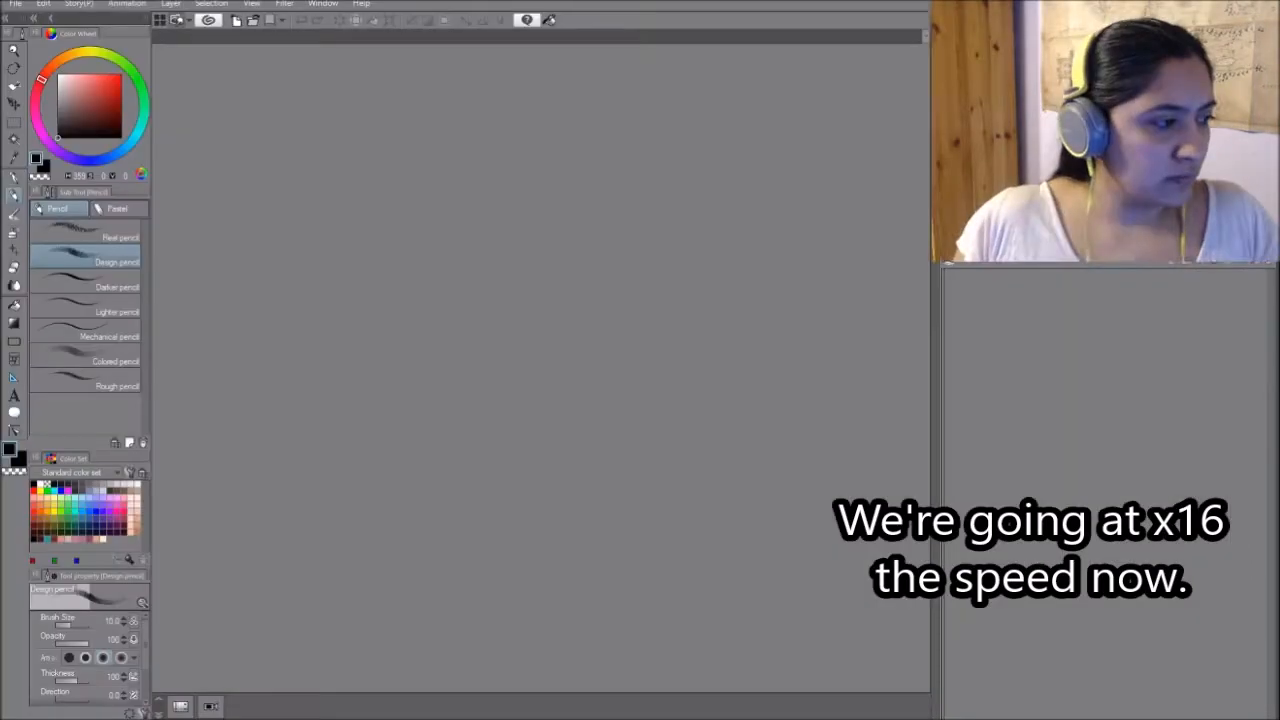
- Choose the Mapping pen and create a new layer named Outline above Layer 4
key("p")
key("ctrl+shift+n")
scroll(540, 340, "up", 3)
double_click(1007, 289)
type("Outline")
key("Return")
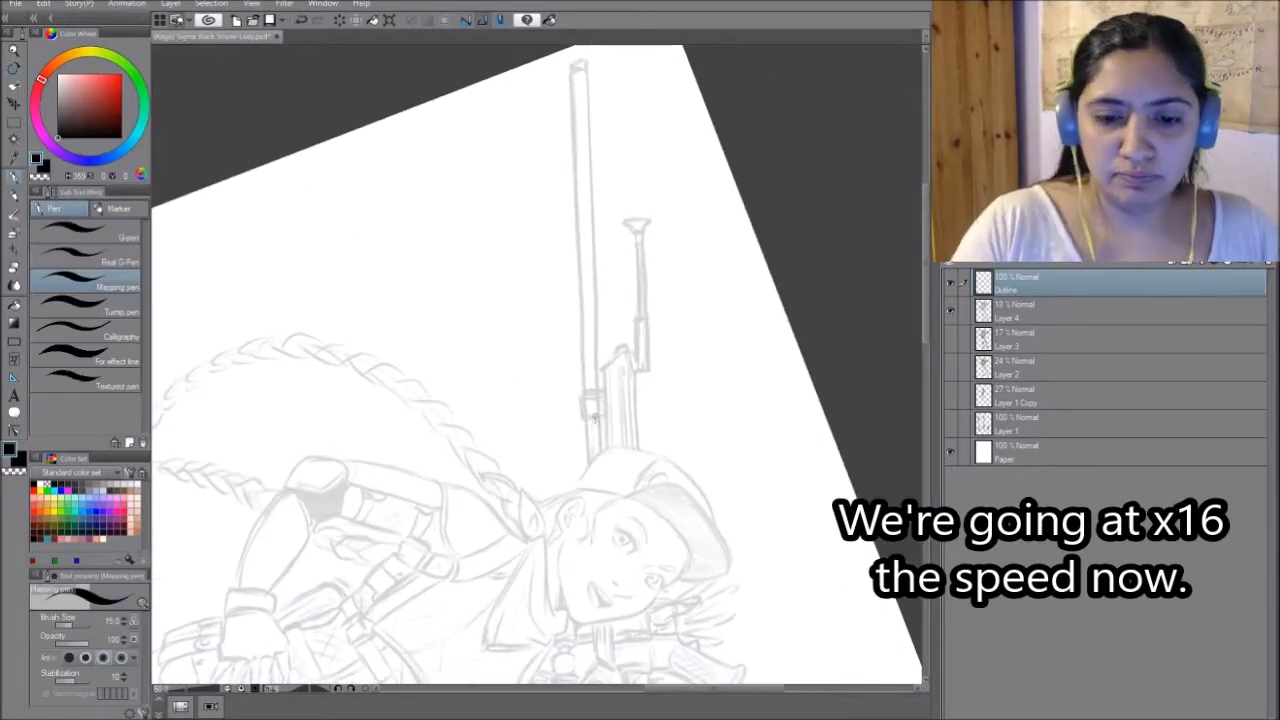
- Ink the outer contour of the rifle's barrel, muzzle, collar, fore-end and bipod leg over the faded sketch
mouse_move(573, 64)
left_mouse_down()
mouse_move(589, 466)
mouse_move(587, 61)
left_mouse_up()
left_click_drag(587, 62, 598, 454)
left_click_drag(754, 286, 500, 137)
mouse_move(570, 305)
left_mouse_down()
mouse_move(596, 330)
mouse_move(583, 303)
mouse_move(597, 310)
left_mouse_up()
left_click_drag(598, 308, 603, 416)
left_click_drag(603, 416, 605, 440)
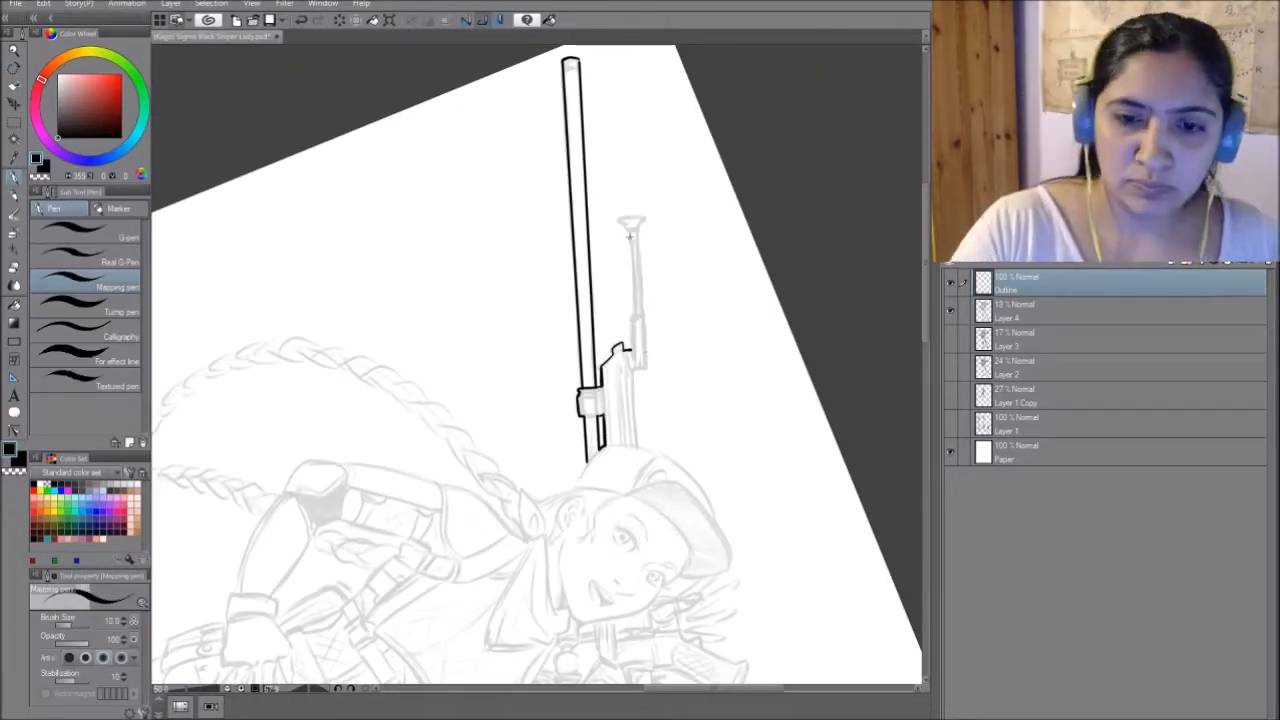
left_click_drag(643, 314, 646, 369)
left_click_drag(640, 400, 636, 366)
left_click_drag(660, 250, 375, 350)
- Ink the outer contour of the cap, the raised fingers, and the rifle's grip and stock
left_click_drag(470, 306, 466, 392)
left_click_drag(410, 450, 430, 250)
mouse_move(651, 292)
left_mouse_down()
mouse_move(656, 332)
mouse_move(640, 366)
left_mouse_up()
mouse_move(663, 293)
left_mouse_down()
mouse_move(495, 275)
mouse_move(498, 336)
left_mouse_up()
left_click_drag(504, 285, 514, 338)
left_click_drag(520, 295, 528, 338)
left_click_drag(534, 316, 534, 398)
mouse_move(510, 386)
left_mouse_down()
mouse_move(508, 492)
mouse_move(532, 532)
left_mouse_up()
mouse_move(534, 530)
left_mouse_down()
mouse_move(432, 562)
mouse_move(464, 402)
left_mouse_up()
left_click_drag(474, 387, 408, 451)
left_click_drag(560, 520, 680, 330)
mouse_move(570, 470)
left_mouse_down()
mouse_move(603, 518)
mouse_move(516, 543)
left_mouse_up()
mouse_move(712, 264)
left_mouse_down()
mouse_move(706, 349)
mouse_move(503, 275)
left_mouse_up()
mouse_move(496, 366)
left_mouse_down()
mouse_move(532, 486)
mouse_move(562, 185)
left_mouse_up()
mouse_move(562, 178)
left_mouse_down()
mouse_move(604, 474)
mouse_move(445, 168)
left_mouse_up()
- Ink the contour of the raised arm, the adjoining torso side and both legs down to the laced boots
left_click_drag(457, 243, 518, 418)
mouse_move(546, 402)
left_mouse_down()
mouse_move(527, 420)
mouse_move(618, 393)
left_mouse_up()
left_click_drag(618, 393, 540, 488)
left_click_drag(466, 442, 540, 488)
left_click_drag(395, 258, 464, 438)
left_click_drag(400, 200, 573, 387)
left_click_drag(541, 281, 568, 443)
left_click_drag(480, 150, 541, 281)
left_click_drag(482, 148, 434, 424)
left_click_drag(621, 232, 609, 392)
left_click_drag(611, 398, 634, 428)
mouse_move(502, 285)
left_mouse_down()
mouse_move(586, 354)
mouse_move(404, 350)
left_mouse_up()
left_click_drag(490, 208, 501, 368)
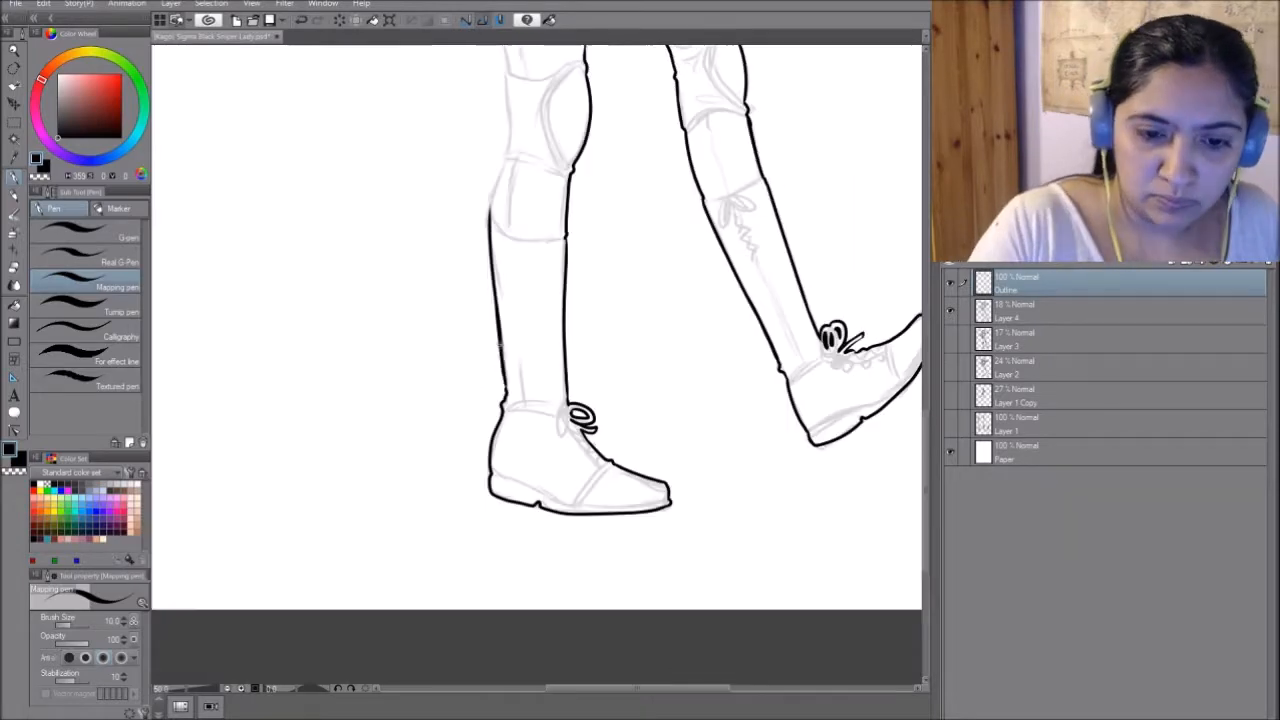
- Ink the standing leg's outer edge up to the hip and the contour around the pouch and resting hand
left_click_drag(514, 482, 500, 588)
left_click_drag(468, 242, 514, 482)
left_click_drag(535, 402, 545, 470)
left_click_drag(457, 328, 538, 402)
left_click_drag(496, 294, 532, 346)
left_click_drag(566, 280, 545, 322)
left_click_drag(546, 314, 552, 354)
mouse_move(549, 246)
left_mouse_down()
mouse_move(566, 278)
mouse_move(496, 292)
left_mouse_up()
left_click_drag(532, 213, 486, 282)
left_click_drag(457, 332, 436, 238)
left_click_drag(436, 238, 522, 118)
- Ink the contour of the bent arm and the long braid, closing the outline at the back of the head
left_click_drag(450, 350, 600, 274)
mouse_move(602, 254)
left_mouse_down()
mouse_move(568, 283)
mouse_move(535, 356)
left_mouse_up()
mouse_move(535, 360)
left_mouse_down()
mouse_move(617, 410)
mouse_move(596, 416)
mouse_move(614, 440)
mouse_move(600, 438)
left_mouse_up()
mouse_move(517, 386)
left_mouse_down()
mouse_move(538, 436)
mouse_move(520, 466)
left_mouse_up()
left_click_drag(514, 386, 524, 470)
left_click_drag(580, 370, 597, 454)
left_click_drag(606, 314, 572, 352)
left_click_drag(572, 352, 540, 432)
left_click_drag(533, 422, 516, 434)
left_click_drag(514, 436, 529, 458)
left_click_drag(600, 300, 612, 427)
mouse_move(708, 240)
left_mouse_down()
mouse_move(620, 268)
mouse_move(510, 358)
left_mouse_up()
left_click_drag(510, 358, 502, 507)
left_click_drag(686, 224, 546, 286)
left_click_drag(546, 286, 476, 414)
left_click_drag(600, 400, 652, 298)
left_click_drag(527, 346, 574, 450)
left_click_drag(760, 250, 526, 558)
mouse_move(674, 398)
left_mouse_down()
mouse_move(678, 418)
mouse_move(492, 407)
left_mouse_up()
mouse_move(484, 410)
left_mouse_down()
mouse_move(520, 441)
mouse_move(509, 423)
left_mouse_up()
left_click_drag(430, 402, 660, 400)
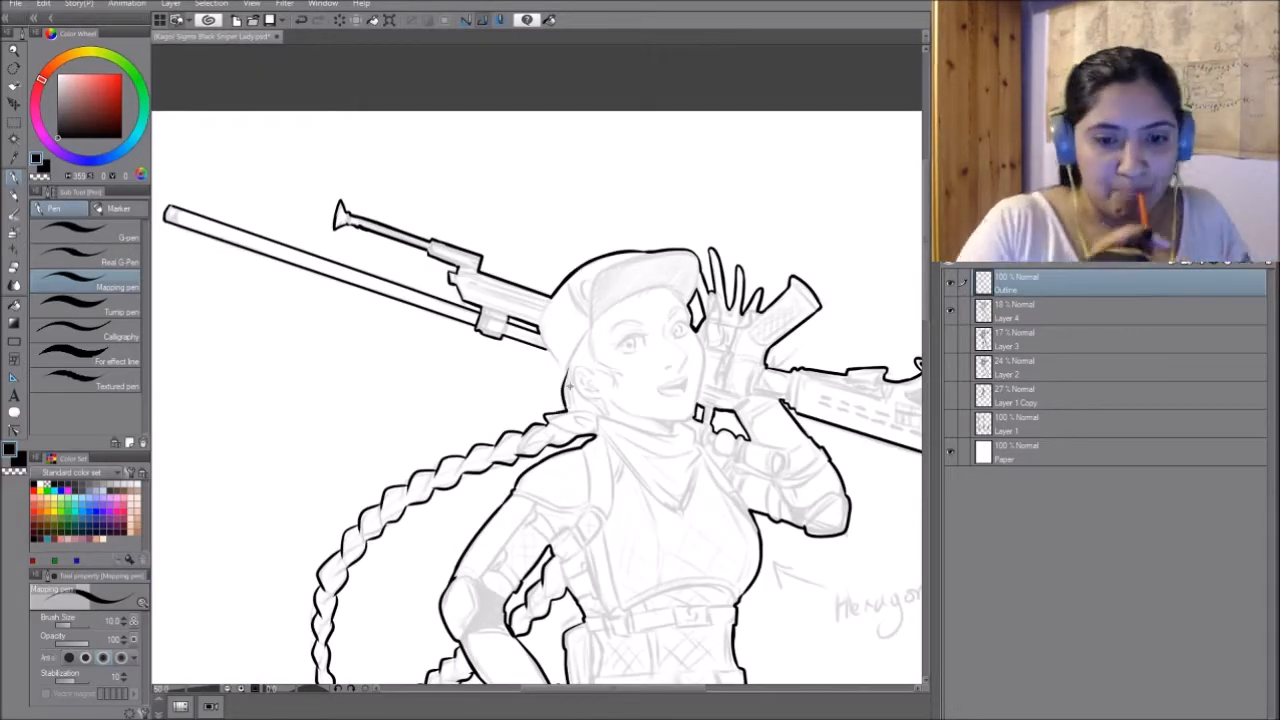
left_click_drag(545, 348, 567, 374)
- Reduce the Mapping pen's brush size to 8 and ink the cap's inner brim and panel lines
left_click_drag(600, 380, 554, 339)
key("bracketleft")
left_click_drag(503, 258, 499, 308)
left_click_drag(520, 330, 644, 246)
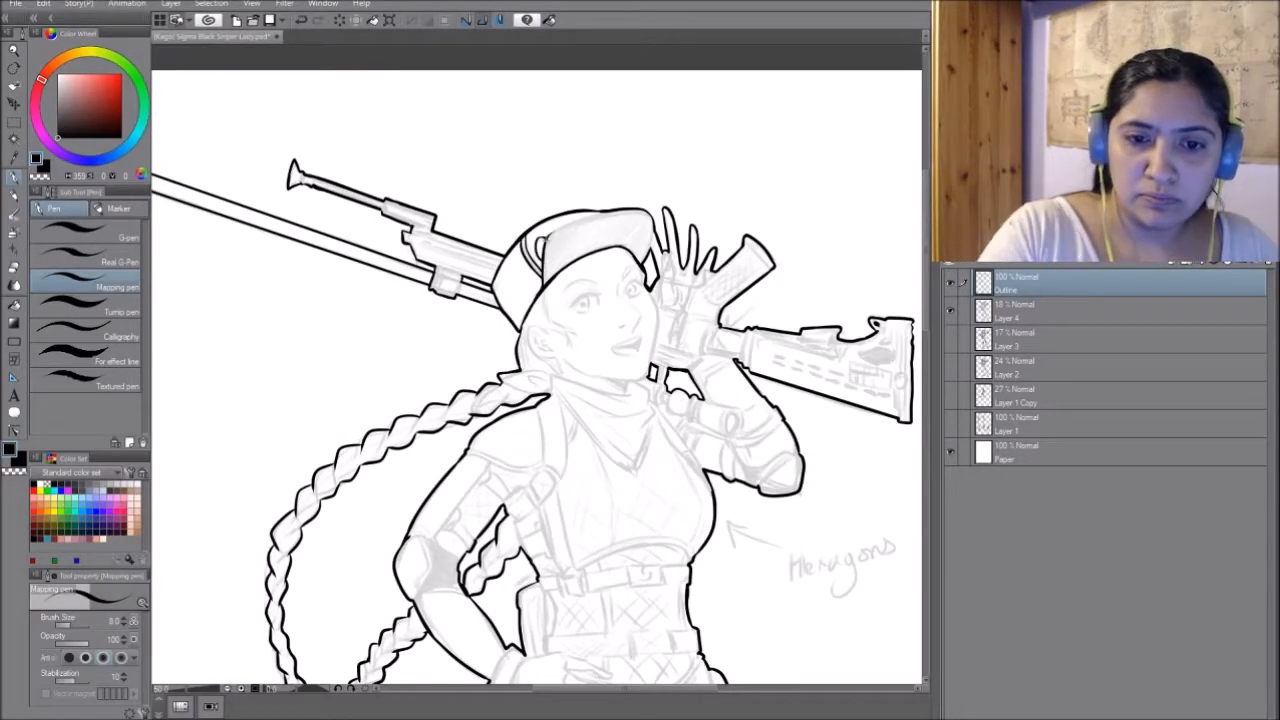
- Ink the face's ear and side hair lock, the knotted neck scarf, and the rifle scope beside the raised hand
mouse_move(545, 329)
left_mouse_down()
mouse_move(558, 372)
mouse_move(634, 470)
left_mouse_up()
left_click_drag(500, 374, 541, 392)
left_click_drag(653, 380, 636, 470)
left_click_drag(556, 377, 630, 393)
left_click_drag(640, 380, 533, 400)
left_click_drag(550, 326, 546, 382)
mouse_move(561, 276)
left_mouse_down()
mouse_move(576, 324)
mouse_move(597, 303)
left_mouse_up()
left_click_drag(597, 302, 607, 290)
left_click_drag(554, 317, 568, 326)
left_click_drag(564, 430, 624, 456)
mouse_move(600, 400)
left_mouse_down()
mouse_move(554, 427)
mouse_move(578, 404)
left_mouse_up()
left_click_drag(532, 304, 545, 316)
left_click_drag(566, 298, 574, 290)
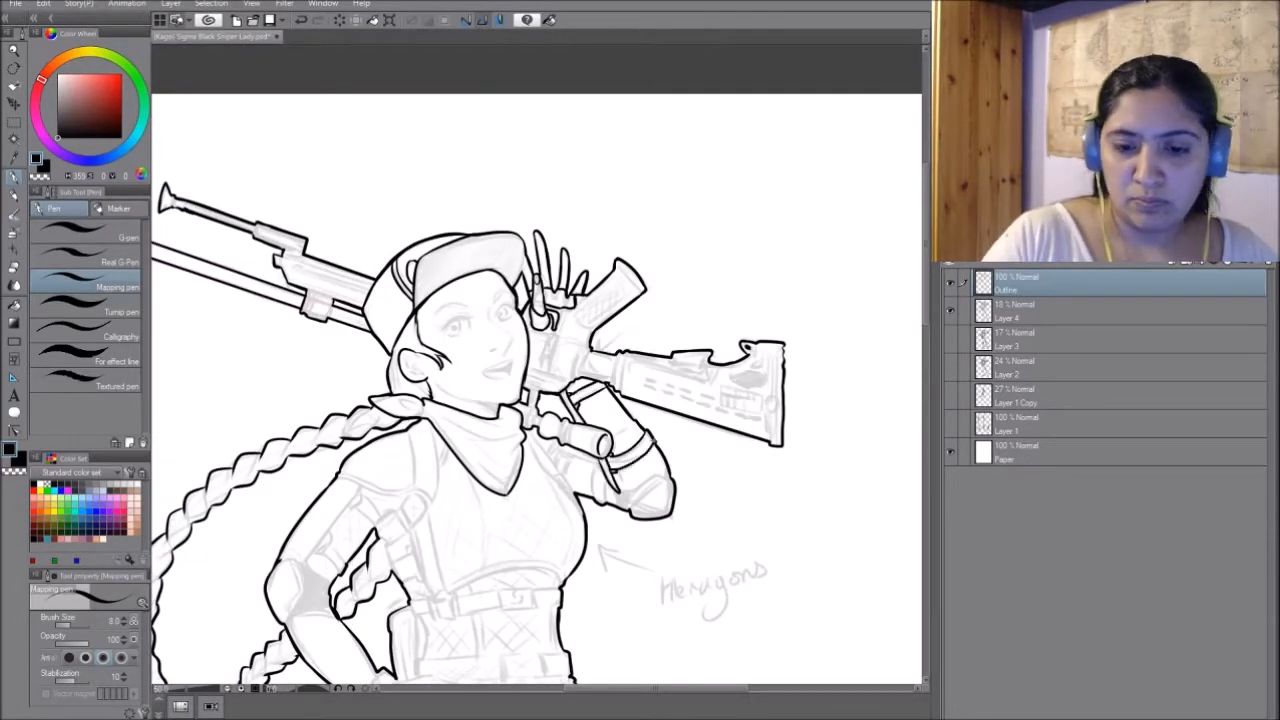
- Ink the raised arm's bands and elbow cap, and the straps running over both shoulders
left_click_drag(554, 456, 582, 516)
left_click_drag(500, 450, 624, 395)
left_click_drag(700, 514, 684, 530)
left_click_drag(572, 535, 686, 526)
left_click_drag(522, 468, 550, 437)
mouse_move(538, 474)
left_mouse_down()
mouse_move(558, 540)
mouse_move(569, 538)
left_mouse_up()
mouse_move(556, 543)
left_mouse_down()
mouse_move(578, 559)
mouse_move(558, 560)
left_mouse_up()
left_click_drag(498, 474, 532, 490)
left_click_drag(557, 368, 553, 437)
mouse_move(534, 376)
left_mouse_down()
mouse_move(534, 433)
mouse_move(590, 426)
left_mouse_up()
- Ink the chest harness with its buckled upper belt and the armour plates and straps of the bent arm
mouse_move(512, 404)
left_mouse_down()
mouse_move(586, 420)
mouse_move(474, 490)
left_mouse_up()
left_click_drag(474, 494, 460, 554)
left_click_drag(600, 520, 506, 404)
mouse_move(500, 439)
left_mouse_down()
mouse_move(503, 479)
mouse_move(440, 534)
left_mouse_up()
left_click_drag(372, 442, 412, 432)
left_click_drag(384, 388, 411, 403)
left_click_drag(592, 412, 616, 430)
left_click_drag(617, 413, 642, 413)
left_click_drag(538, 418, 584, 413)
left_click_drag(538, 437, 584, 431)
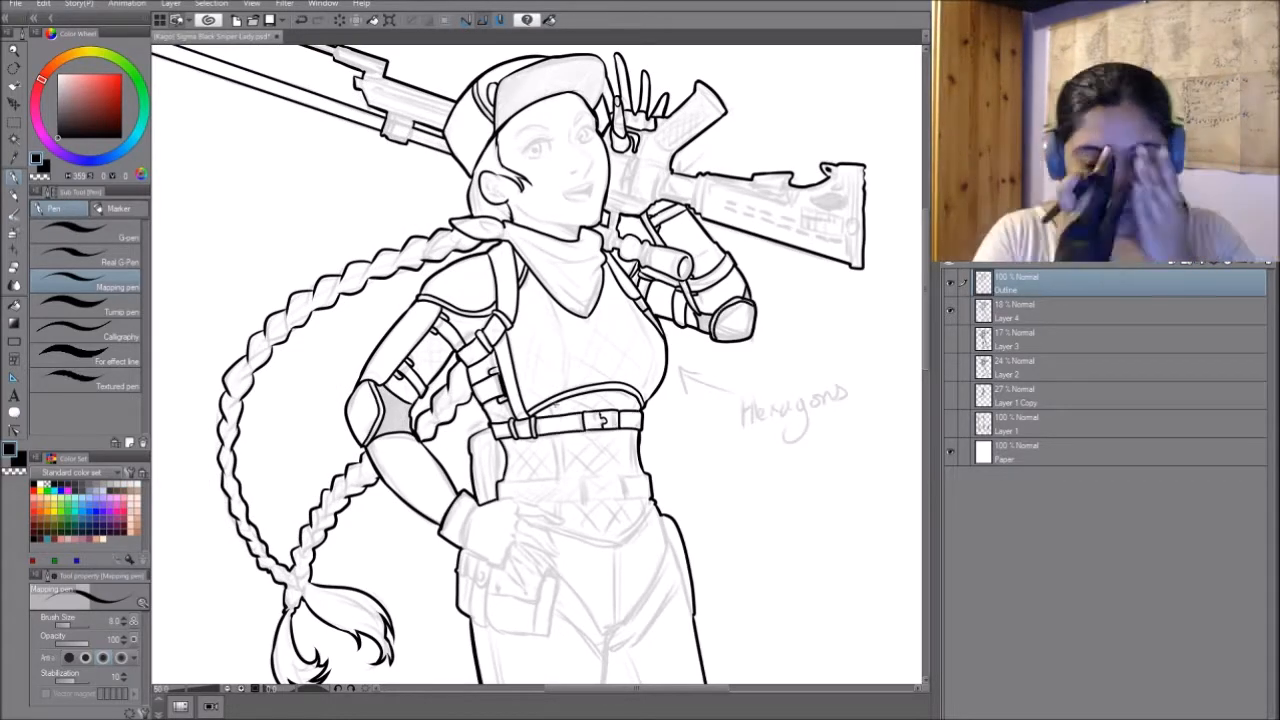
- Ink the hand resting on the hip with its glove cuff and the straps wrapping around the upper thighs
left_click_drag(600, 520, 572, 310)
left_click_drag(456, 297, 492, 313)
left_click_drag(436, 341, 478, 358)
left_click_drag(482, 350, 515, 432)
left_click_drag(514, 433, 459, 419)
left_click_drag(523, 370, 580, 432)
left_click_drag(645, 333, 581, 436)
left_click_drag(638, 308, 660, 374)
left_click_drag(656, 368, 580, 451)
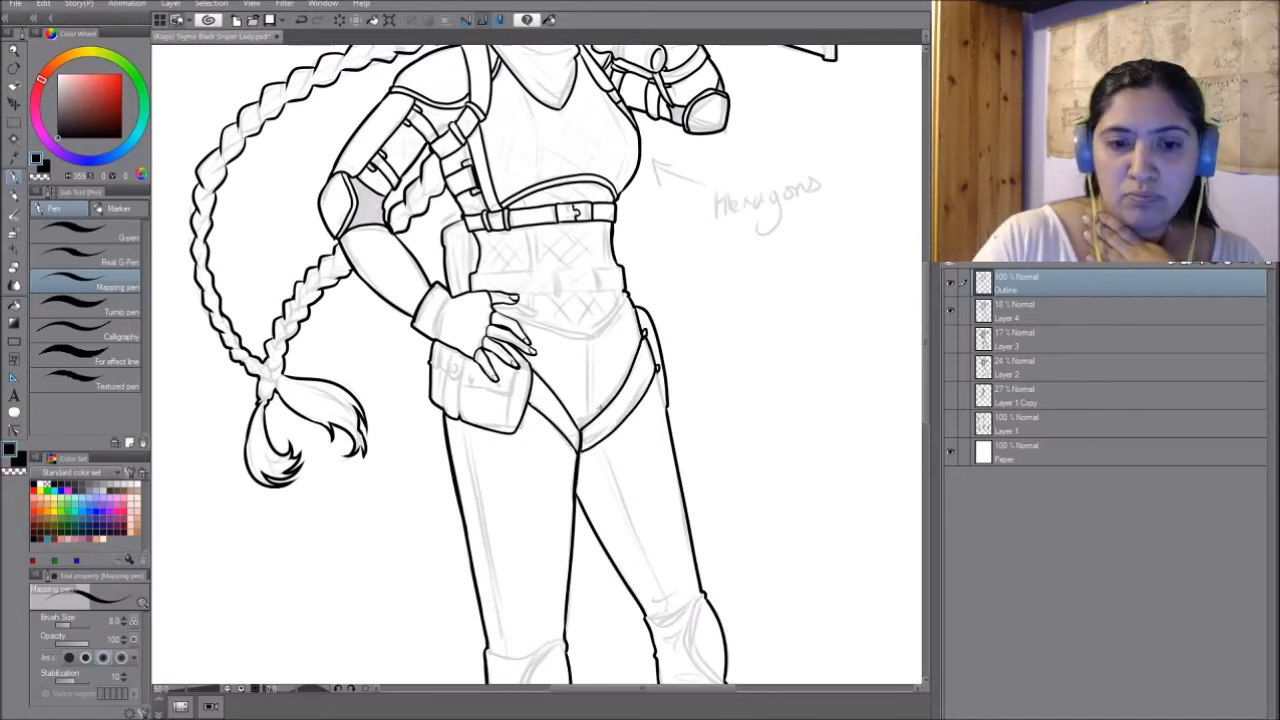
- Ink the lower waist belt with its buckle loops and the pointed hem below it
left_click_drag(600, 400, 699, 488)
left_click_drag(594, 398, 724, 383)
left_click_drag(600, 350, 560, 366)
left_click_drag(616, 373, 680, 376)
left_click_drag(532, 375, 620, 379)
left_click_drag(600, 350, 551, 408)
- Ink the knee pads on both legs and the cuff and laces of the raised boot
left_click_drag(600, 600, 618, 180)
left_click_drag(513, 390, 591, 380)
mouse_move(672, 358)
left_mouse_down()
mouse_move(730, 334)
mouse_move(754, 434)
left_mouse_up()
left_click_drag(590, 382, 577, 494)
left_click_drag(600, 450, 585, 344)
left_click_drag(696, 411, 758, 391)
left_click_drag(726, 412, 714, 434)
mouse_move(727, 414)
left_mouse_down()
mouse_move(742, 421)
mouse_move(722, 457)
left_mouse_up()
left_click_drag(729, 421, 754, 450)
left_click_drag(735, 450, 754, 472)
left_click_drag(650, 400, 519, 385)
left_click_drag(698, 558, 745, 545)
left_click_drag(752, 538, 766, 575)
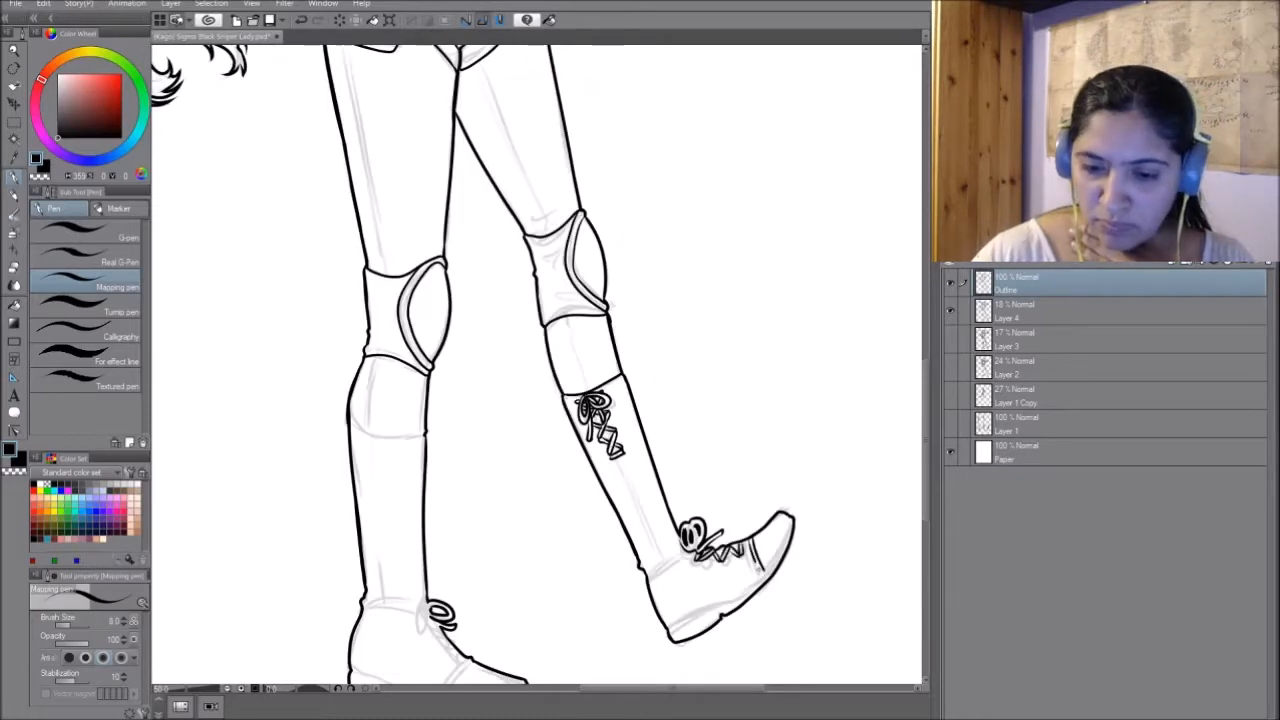
- Ink the soles of both boots and the standing boot's cuff, toe cap and laces
left_click_drag(669, 628, 790, 525)
left_click_drag(600, 500, 627, 298)
left_click_drag(455, 410, 445, 414)
left_click_drag(497, 459, 483, 498)
left_click_drag(502, 461, 489, 499)
left_click_drag(466, 430, 490, 438)
left_click_drag(470, 440, 496, 456)
mouse_move(540, 400)
left_mouse_down()
mouse_move(560, 391)
mouse_move(528, 430)
left_mouse_up()
left_click_drag(540, 270, 568, 528)
left_click_drag(419, 528, 495, 544)
mouse_move(540, 450)
left_mouse_down()
mouse_move(551, 373)
mouse_move(541, 275)
left_mouse_up()
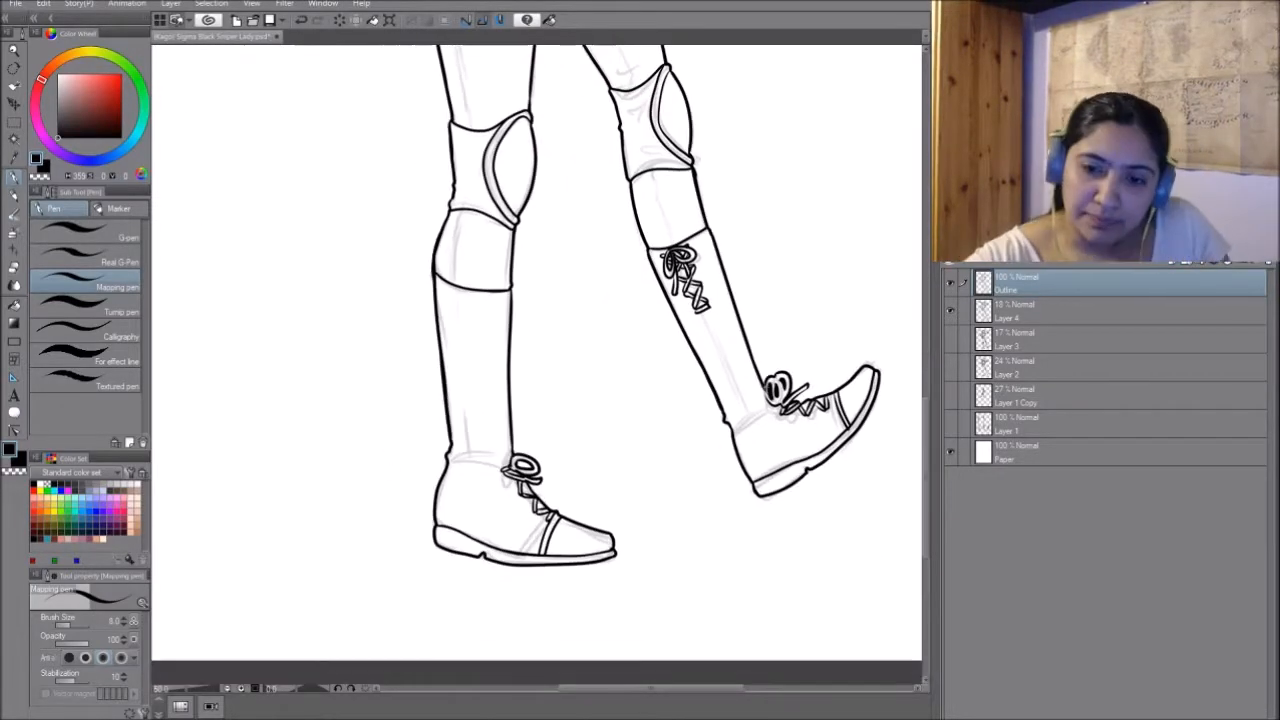
- Auto-select the blank area around the character on the Outline layer and add a new layer directly above Layer 4
left_click_drag(500, 150, 540, 530)
left_click_drag(480, 180, 553, 530)
left_click_drag(540, 300, 556, 380)
left_click(1100, 311)
key("w")
left_click(869, 417)
left_click(1100, 283)
left_click(869, 417)
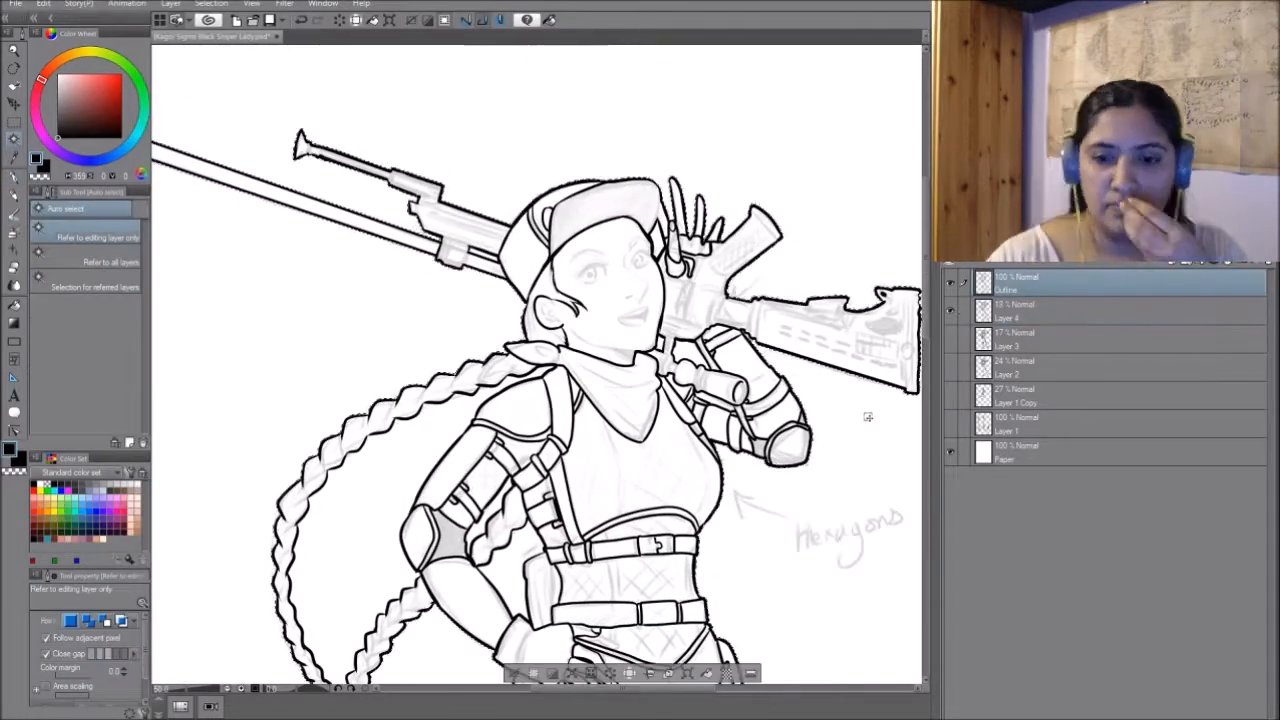
left_click_drag(823, 683, 820, 591)
left_click(1046, 318)
key("ctrl+shift+n")
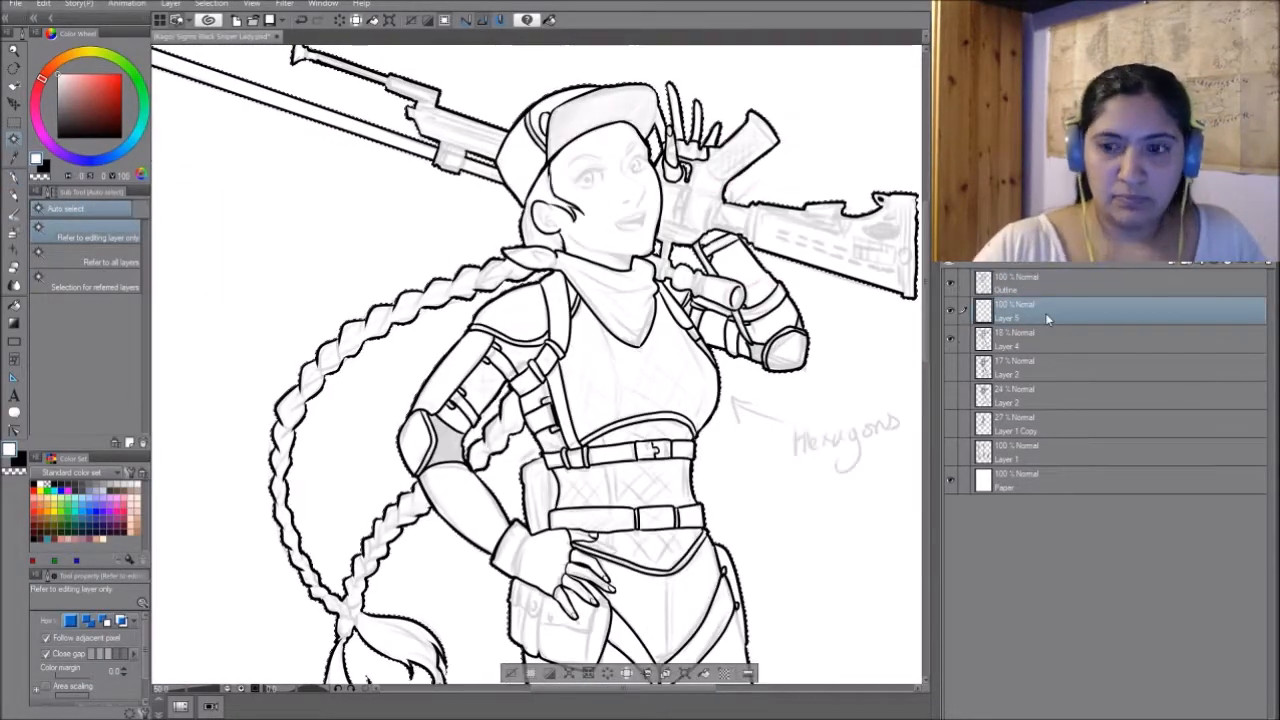
- Fill the selected background and the gap inside the braid with dark grey, then clear the selection
left_click(57, 112)
key("g")
left_click(831, 400)
left_click(370, 430)
key("ctrl+d")
left_click_drag(540, 590, 541, 520)
key("p")
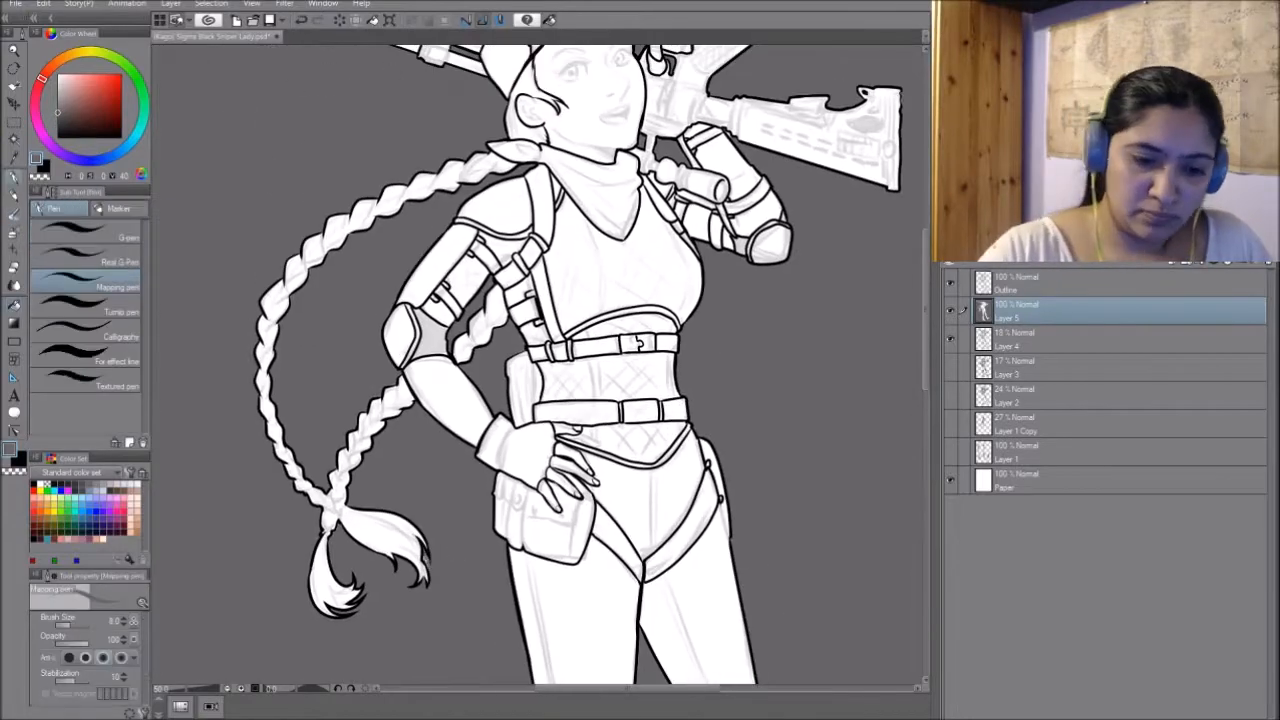
- Create a layer mask on Layer 5 from the shape of its grey background fill
left_click_drag(540, 300, 514, 492)
left_click_drag(480, 350, 561, 368)
left_click(983, 311, "ctrl")
left_click(1220, 262)
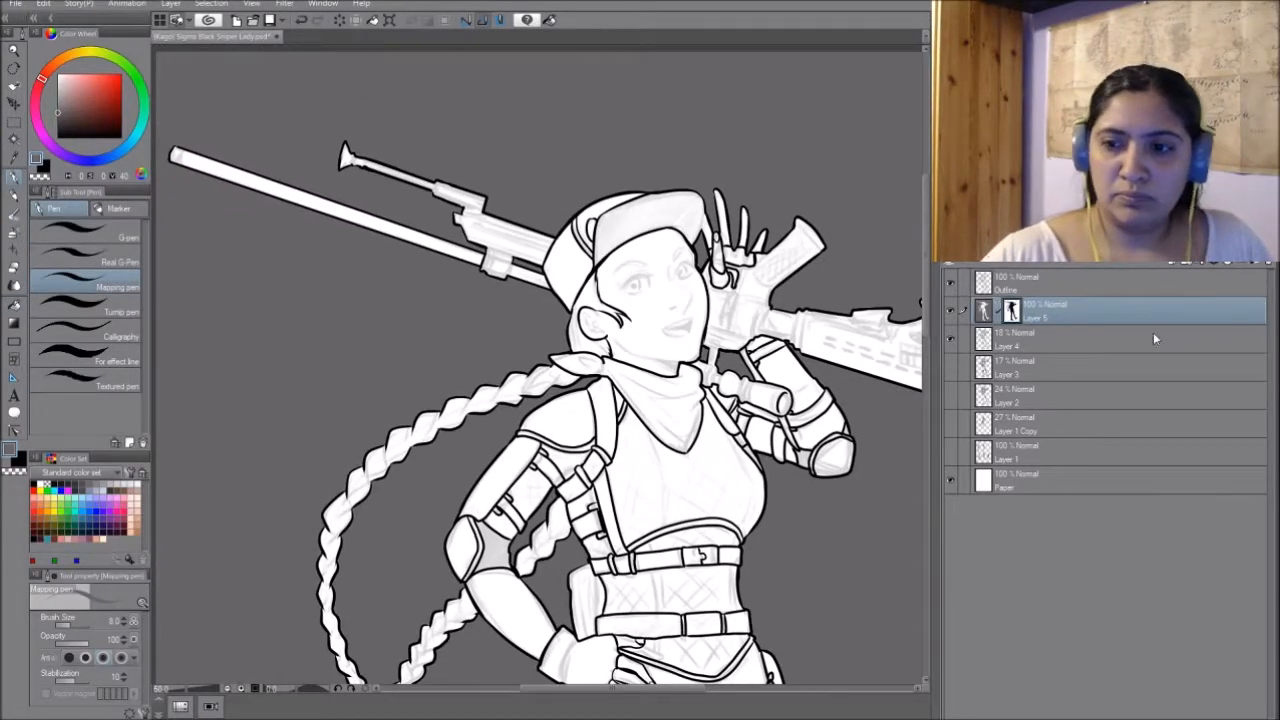
key("ctrl+i")
- Add a figure-masked layer and a Detail layer above Layer 4, and move Layer 5 down to just above Paper
left_click(1011, 310, "ctrl")
key("ctrl+shift+n")
left_click_drag(1080, 339, 1069, 494)
key("ctrl+shift+n")
- Set the Mapping pen to black at brush size 6 and ink the inner details of the rifle's front section
left_click(57, 137)
key("bracketleft")
key("bracketleft")
mouse_move(540, 330)
left_mouse_down()
mouse_move(638, 418)
mouse_move(697, 386)
left_mouse_up()
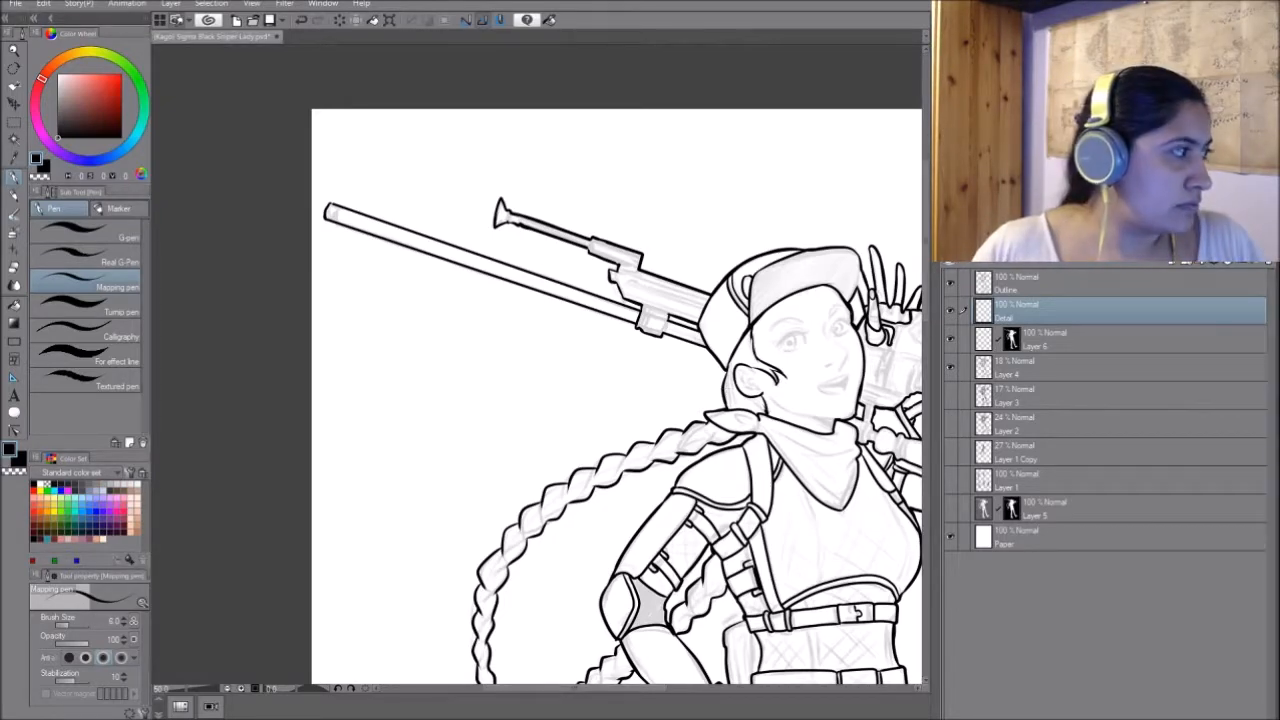
left_click_drag(600, 350, 519, 439)
left_click_drag(549, 363, 625, 386)
left_click_drag(550, 371, 622, 399)
mouse_move(640, 400)
left_mouse_down()
mouse_move(433, 375)
mouse_move(352, 393)
mouse_move(373, 399)
left_mouse_up()
left_click_drag(420, 380, 410, 392)
mouse_move(461, 350)
left_mouse_down()
mouse_move(454, 398)
mouse_move(509, 398)
left_mouse_up()
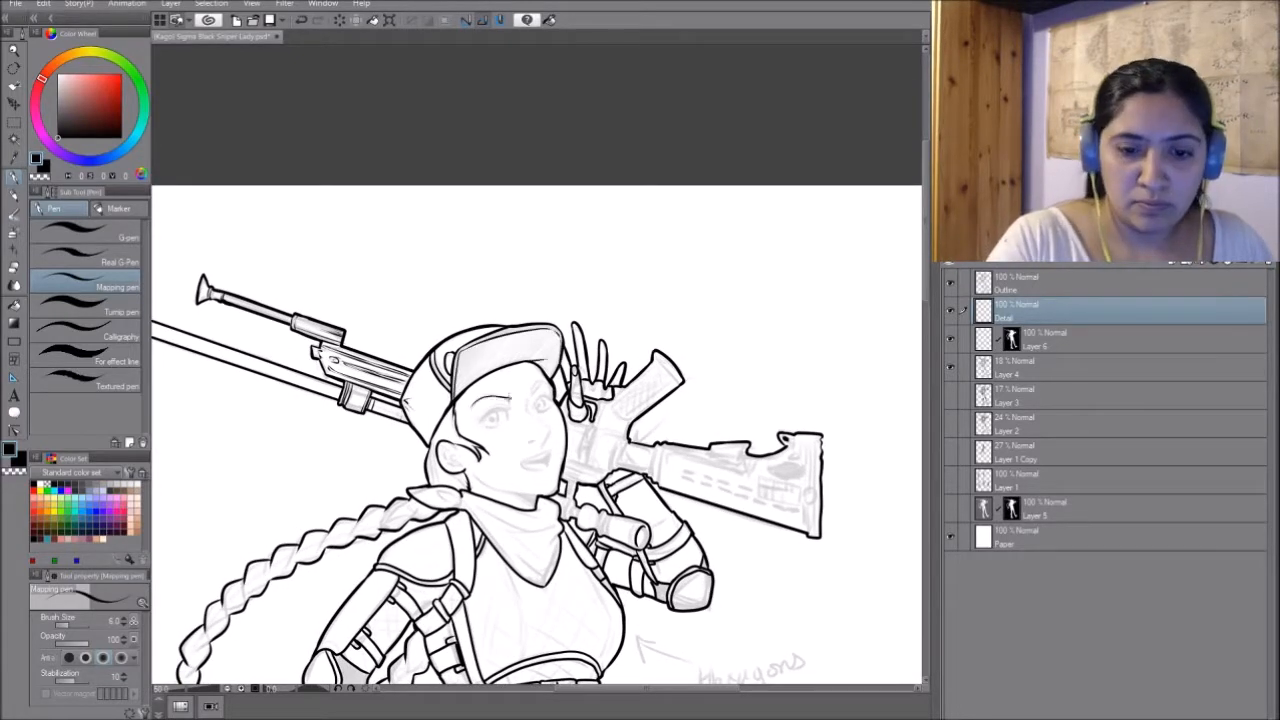
- Ink the facial features on the Detail layer, including the eyes, brows, nose, mouth and inner ear
left_click_drag(530, 440, 535, 442)
left_click_drag(547, 426, 545, 443)
left_click_drag(531, 405, 551, 398)
mouse_move(522, 464)
left_mouse_down()
mouse_move(550, 456)
mouse_move(543, 404)
left_mouse_up()
left_click_drag(424, 382, 440, 399)
left_click_drag(414, 378, 424, 418)
left_click_drag(440, 347, 424, 374)
- Ink the inner lines of the rifle's grip and receiver next to the raised hand
mouse_move(637, 291)
left_mouse_down()
mouse_move(661, 317)
mouse_move(600, 343)
left_mouse_up()
mouse_move(582, 362)
left_mouse_down()
mouse_move(608, 372)
mouse_move(601, 402)
left_mouse_up()
mouse_move(612, 379)
left_mouse_down()
mouse_move(638, 384)
mouse_move(636, 414)
left_mouse_up()
mouse_move(573, 362)
left_mouse_down()
mouse_move(566, 384)
mouse_move(592, 410)
mouse_move(578, 460)
left_mouse_up()
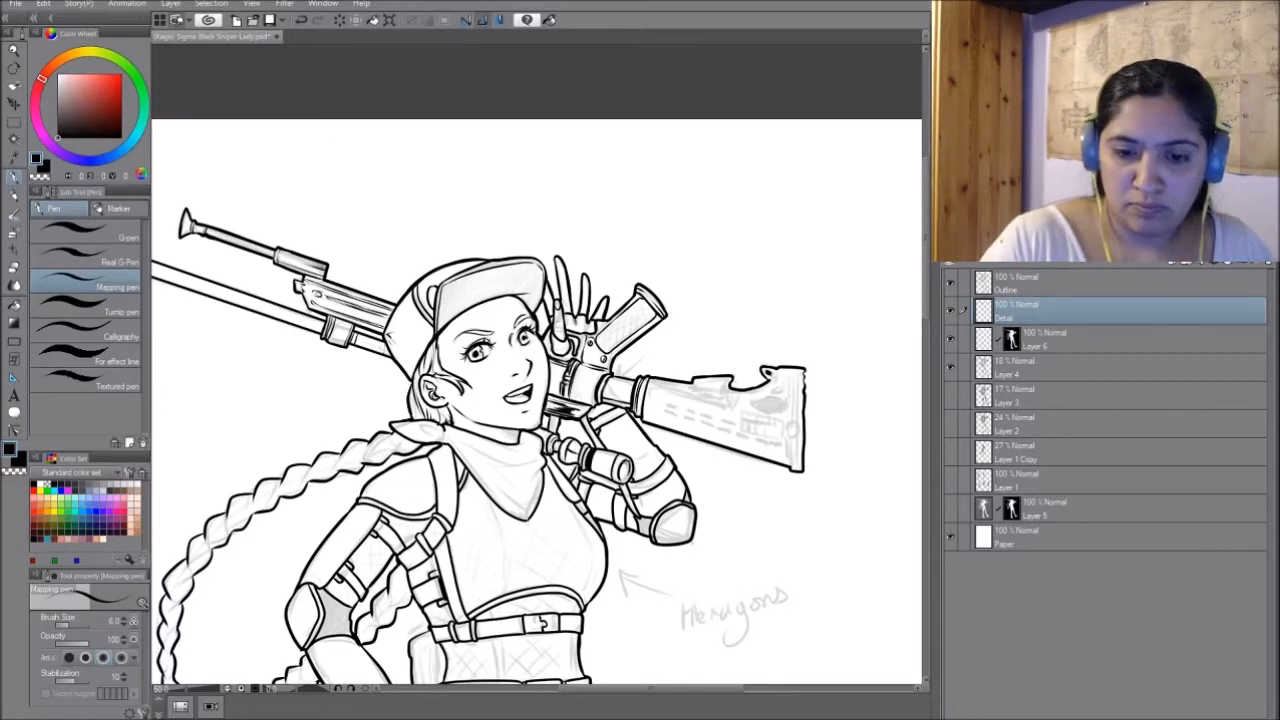
- Crosshatch the rifle's grip and ink the stock's vents, slots and end plate details
left_click_drag(614, 384, 611, 400)
left_click_drag(634, 311, 604, 342)
left_click_drag(612, 322, 642, 336)
left_click_drag(720, 420, 546, 425)
mouse_move(621, 375)
left_mouse_down()
mouse_move(619, 430)
mouse_move(610, 412)
left_mouse_up()
left_click_drag(620, 443, 618, 474)
left_click_drag(520, 393, 565, 412)
left_click_drag(474, 386, 540, 408)
left_click_drag(548, 410, 594, 388)
- Ink the fabric folds of the neck scarf and its knot
left_click_drag(640, 300, 627, 447)
left_click_drag(478, 332, 478, 363)
left_click_drag(477, 385, 472, 435)
left_click(362, 688)
mouse_move(474, 441)
left_mouse_down()
mouse_move(475, 453)
mouse_move(728, 402)
left_mouse_up()
left_click_drag(520, 400, 585, 478)
left_click_drag(546, 434, 612, 460)
left_click_drag(568, 427, 607, 418)
left_click_drag(600, 480, 573, 335)
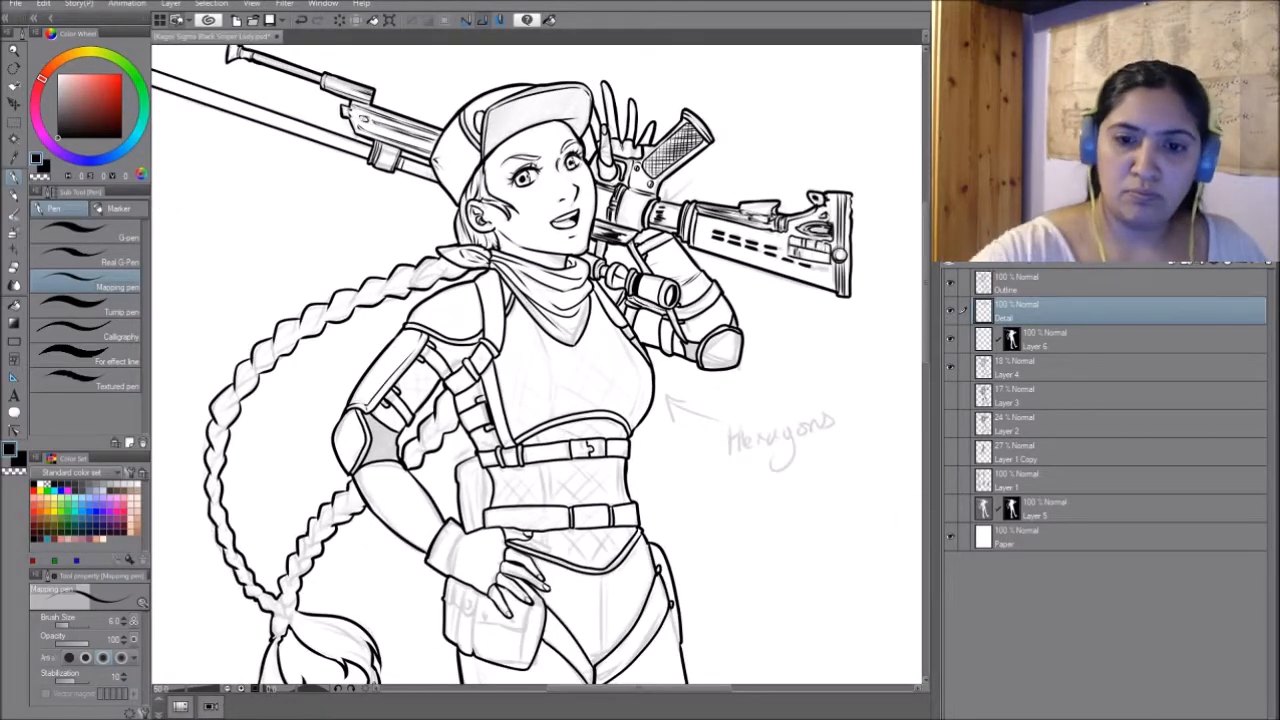
- Ink the hip hand's glove details and draw a hexagon pattern over the chest panel beside the harness strap
left_click_drag(498, 533, 507, 547)
left_click_drag(490, 576, 503, 583)
mouse_move(560, 470)
left_mouse_down()
mouse_move(642, 452)
mouse_move(558, 443)
mouse_move(558, 460)
left_mouse_up()
left_click_drag(640, 400, 494, 472)
left_click_drag(469, 374, 500, 469)
mouse_move(468, 478)
left_mouse_down()
mouse_move(450, 492)
mouse_move(498, 448)
mouse_move(490, 423)
left_mouse_up()
left_click_drag(415, 393, 419, 403)
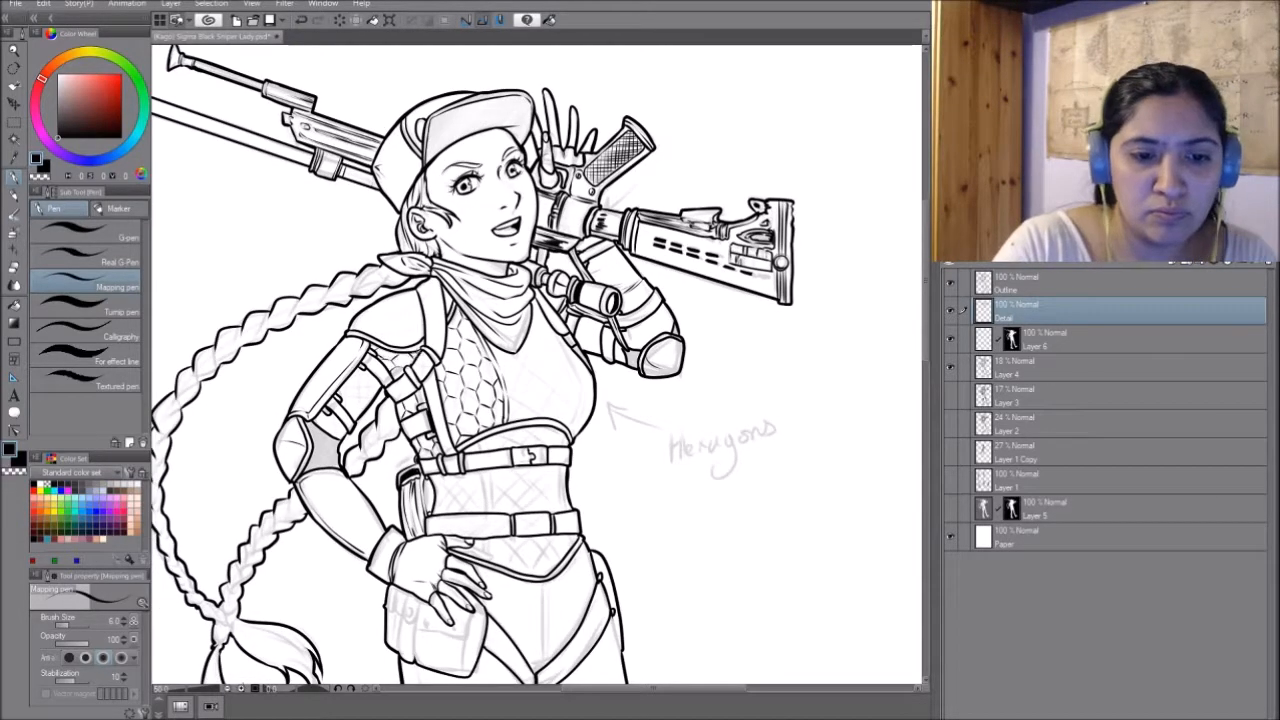
- Draw the hexagon pattern over the corset's central panel between the two belts and on the section below the lower belt
left_click_drag(565, 346, 569, 199)
left_click_drag(494, 322, 496, 364)
left_click_drag(567, 318, 571, 362)
left_click_drag(577, 388, 581, 406)
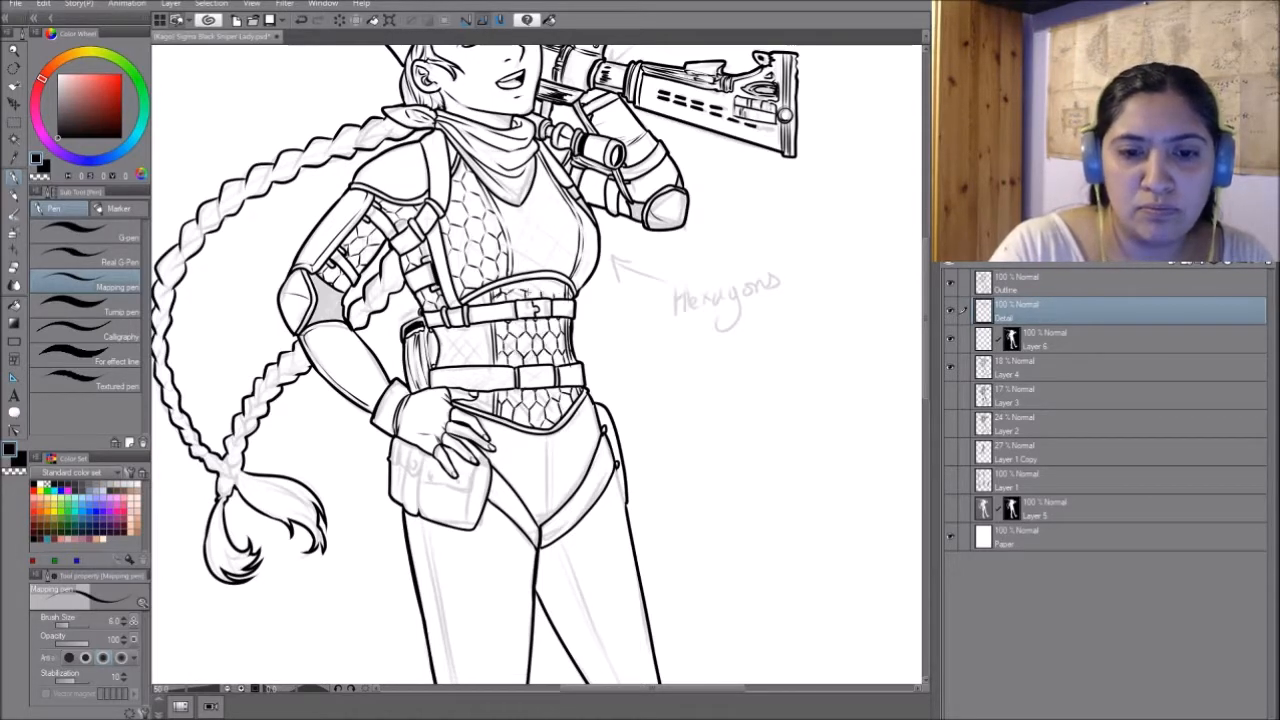
- Extend the hexagon pattern across the other half of the chest and the remaining waist panel
mouse_move(470, 304)
left_mouse_down()
mouse_move(482, 292)
mouse_move(605, 409)
left_mouse_up()
mouse_move(439, 391)
left_mouse_down()
mouse_move(465, 413)
mouse_move(542, 410)
left_mouse_up()
left_click_drag(552, 426, 527, 453)
left_click_drag(442, 282, 565, 380)
left_click_drag(690, 360, 668, 376)
left_click_drag(664, 372, 637, 377)
left_click_drag(540, 560, 504, 363)
left_click_drag(467, 487, 473, 512)
left_click_drag(490, 514, 570, 562)
left_click_drag(474, 538, 500, 610)
mouse_move(490, 494)
left_mouse_down()
mouse_move(480, 524)
mouse_move(520, 432)
left_mouse_up()
left_click_drag(518, 431, 548, 403)
left_click_drag(541, 403, 562, 386)
left_click_drag(481, 520, 498, 454)
left_click_drag(498, 474, 520, 438)
left_click_drag(512, 442, 526, 418)
- Ink the hair strands inside the segments of the long braid
left_click_drag(560, 300, 622, 460)
left_click_drag(640, 347, 494, 445)
left_click_drag(506, 438, 399, 532)
mouse_move(420, 520)
left_mouse_down()
mouse_move(536, 368)
mouse_move(450, 293)
left_mouse_up()
left_click_drag(428, 426, 481, 505)
left_click_drag(484, 500, 264, 644)
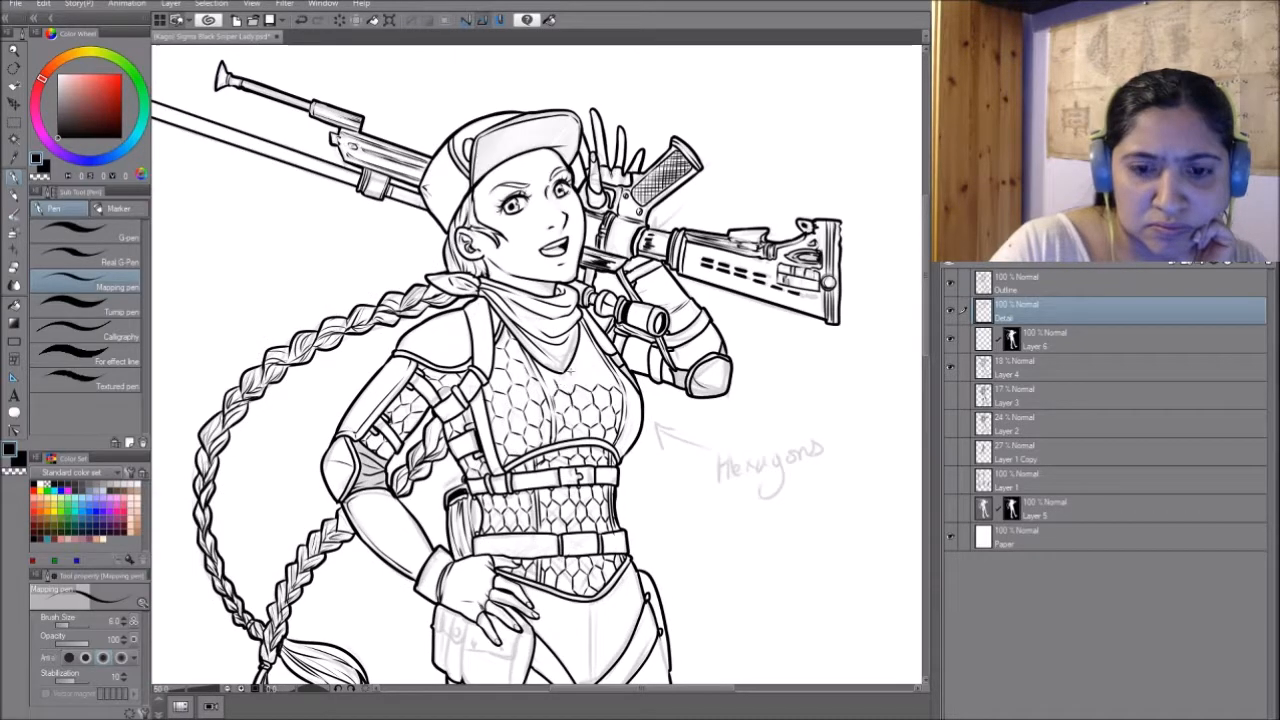
- Draw the hexagon pattern on the sleeve of the raised arm beside the rifle stock
left_click_drag(636, 416, 586, 424)
left_click_drag(587, 420, 573, 460)
left_click_drag(588, 366, 476, 397)
mouse_move(462, 379)
left_mouse_down()
mouse_move(476, 405)
mouse_move(509, 416)
left_mouse_up()
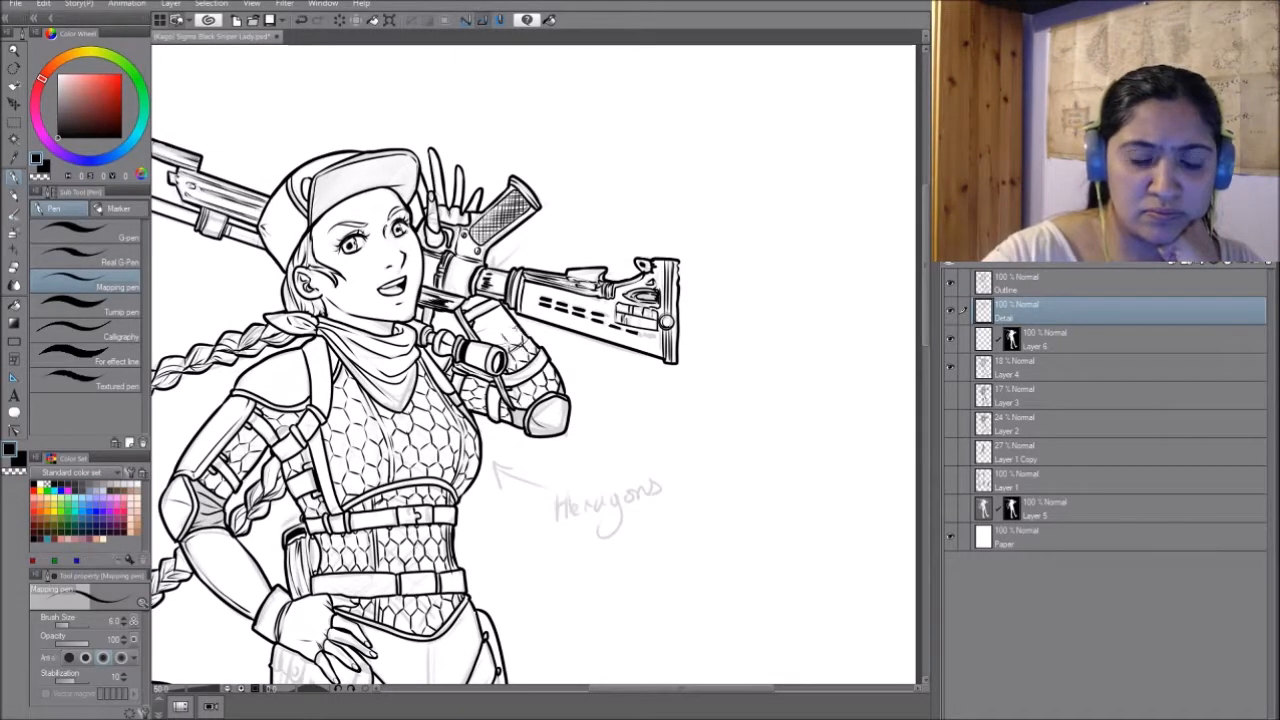
- Ink the hip pouch's flap details and the trousers' front seam
mouse_move(303, 662)
left_mouse_down()
mouse_move(478, 478)
mouse_move(482, 495)
left_mouse_up()
mouse_move(451, 464)
left_mouse_down()
mouse_move(450, 530)
mouse_move(461, 492)
left_mouse_up()
left_click_drag(474, 498, 472, 538)
left_click_drag(518, 488, 533, 510)
left_click_drag(474, 540, 530, 552)
left_click_drag(604, 458, 598, 547)
- Ink the trouser seams, knee pad folds and boot details down both legs
left_click_drag(680, 492, 565, 276)
left_click_drag(566, 278, 555, 314)
left_click_drag(485, 348, 560, 498)
left_click_drag(614, 483, 603, 277)
left_click_drag(603, 400, 446, 232)
left_click_drag(505, 474, 535, 517)
left_click_drag(420, 420, 648, 375)
left_click_drag(454, 300, 488, 487)
left_click_drag(490, 370, 513, 527)
left_click_drag(475, 312, 508, 364)
left_click_drag(505, 340, 507, 499)
left_click_drag(540, 110, 585, 648)
- Hide the Layer 4 sketch and show the whole inked figure
left_click(949, 365)
left_click_drag(600, 500, 598, 287)
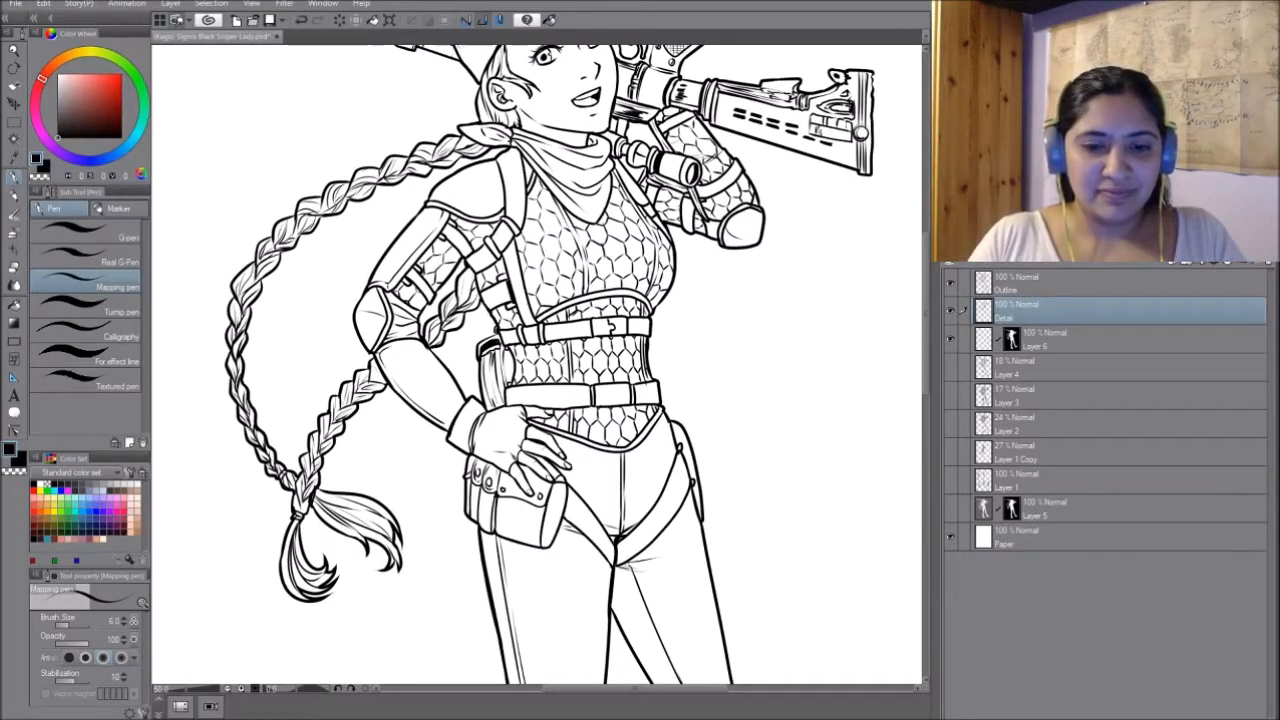
scroll(575, 500, "down", 5)
left_click_drag(590, 460, 554, 353)
scroll(550, 365, "down", 4)
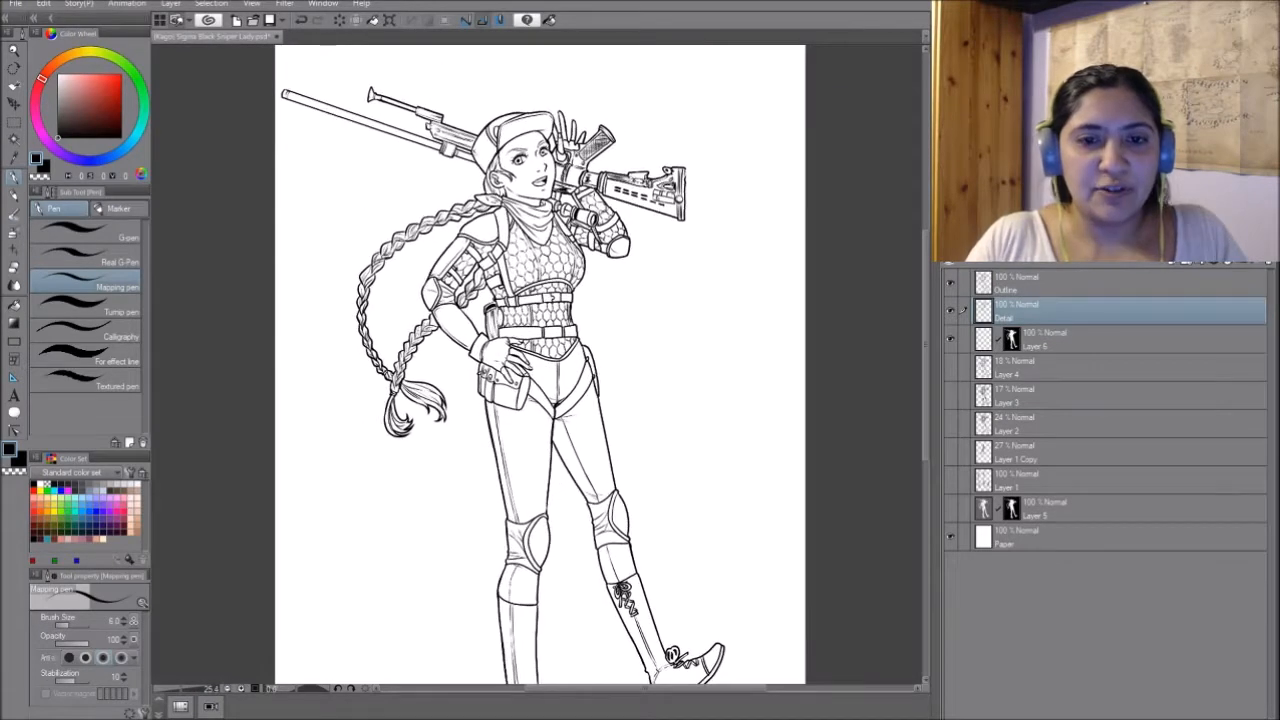
left_click_drag(560, 420, 566, 358)
scroll(545, 365, "down", 1)
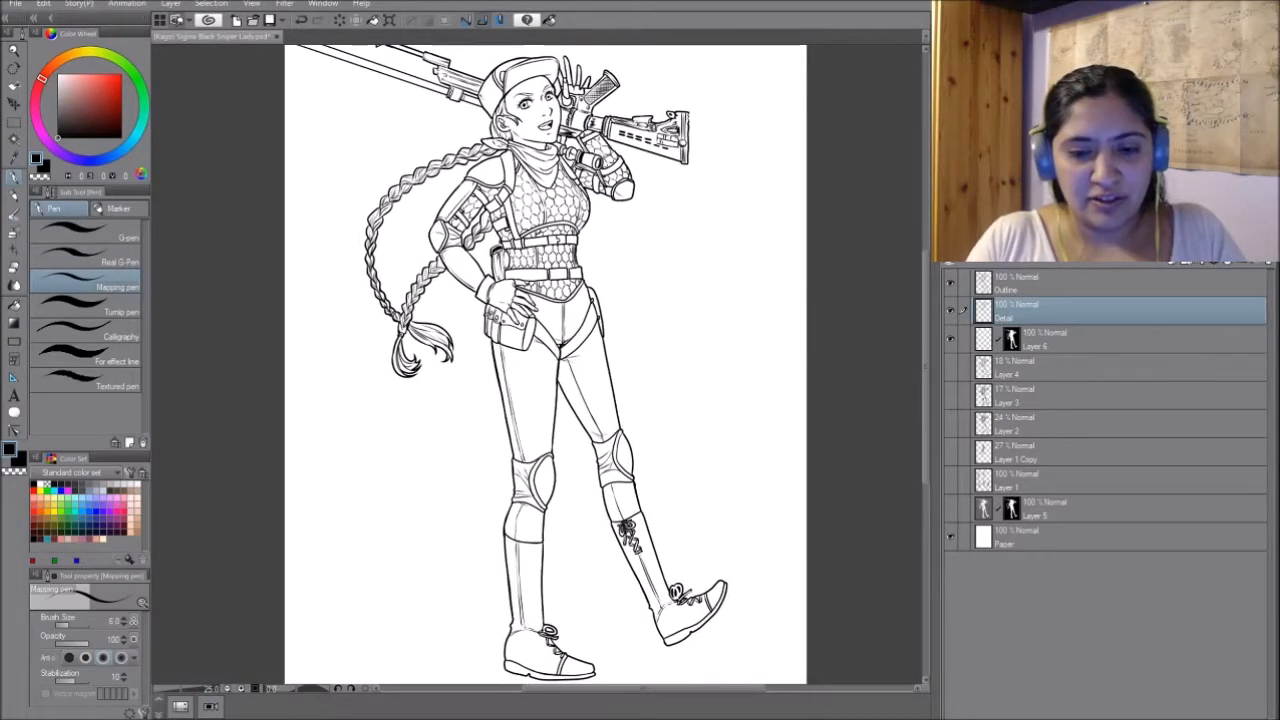
mouse_move(560, 360)
left_mouse_down()
mouse_move(562, 409)
mouse_move(560, 355)
mouse_move(562, 382)
left_mouse_up()
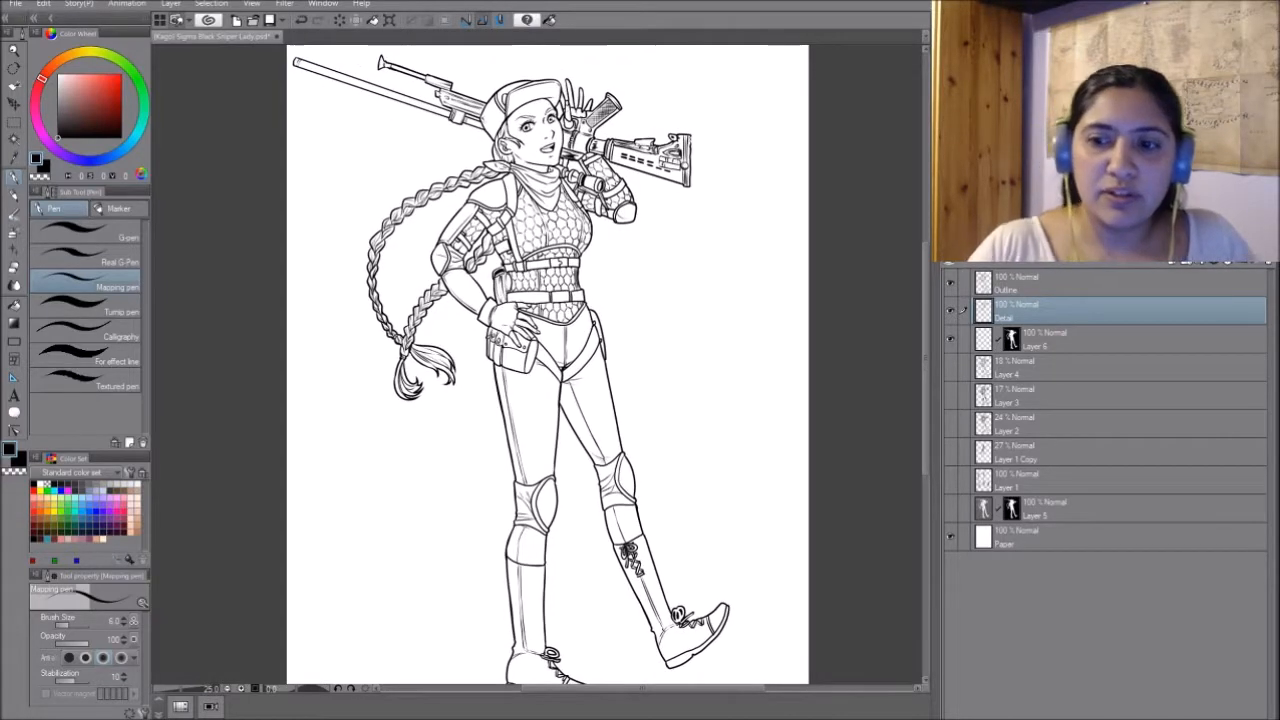
- Switch the Detail and Outline layers off and on to compare their line work
left_click(950, 311)
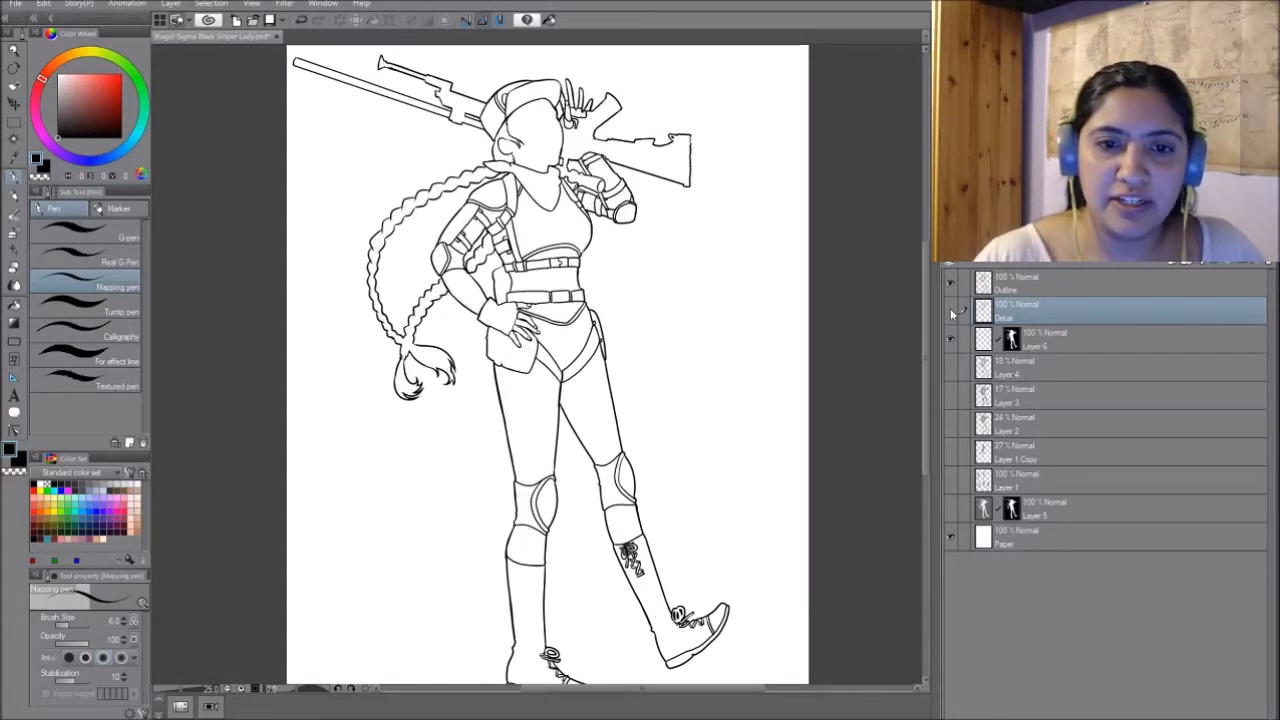
left_click(950, 311)
left_click(950, 311)
left_click(951, 310)
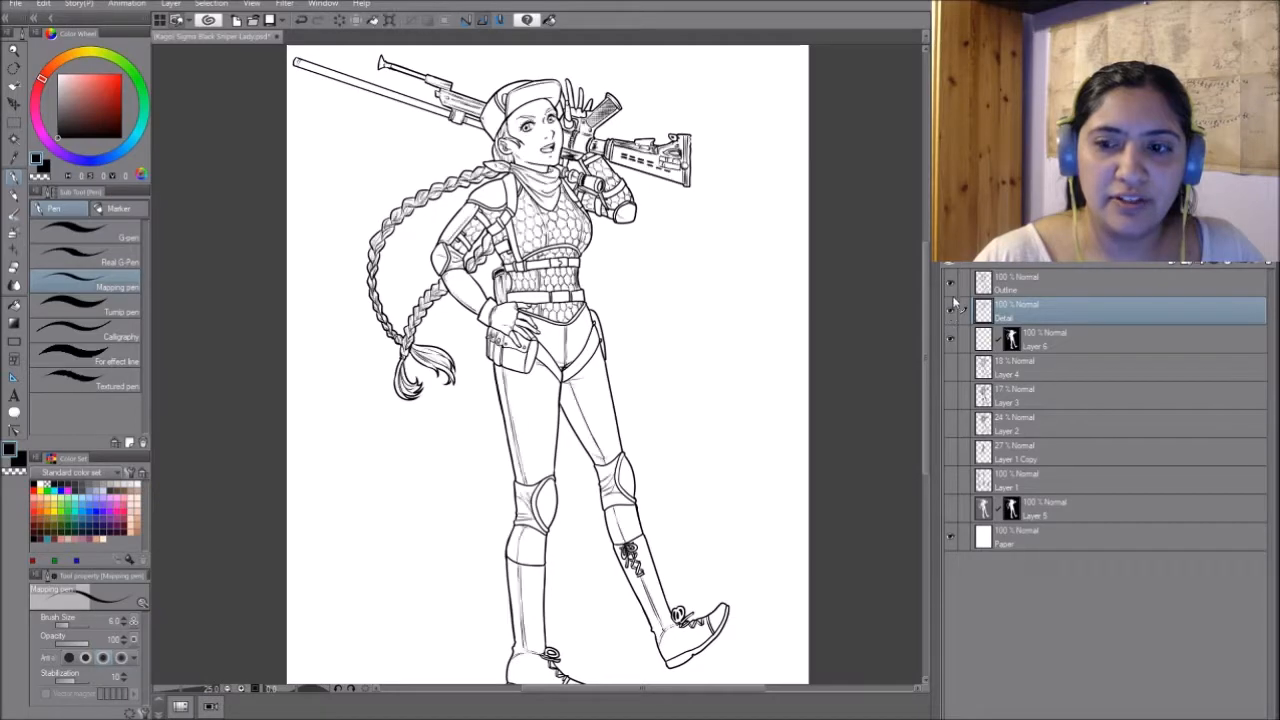
left_click(951, 284)
left_click(951, 286)
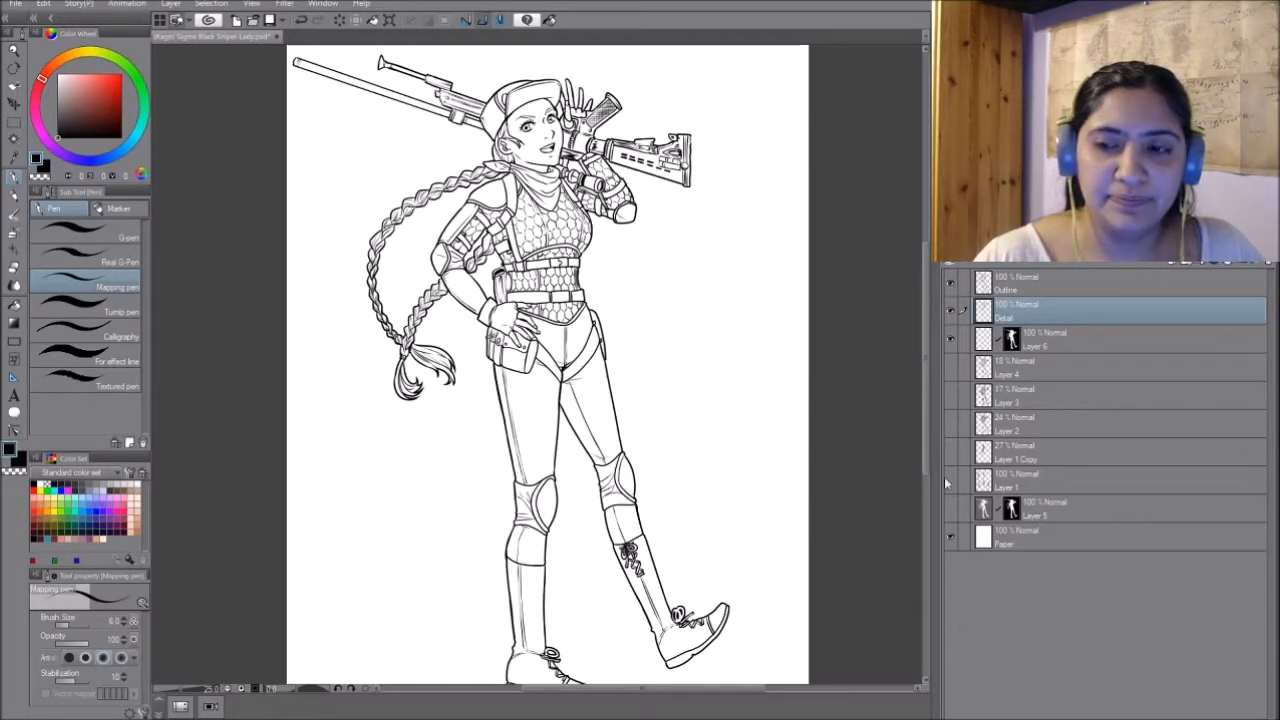
left_click(951, 312)
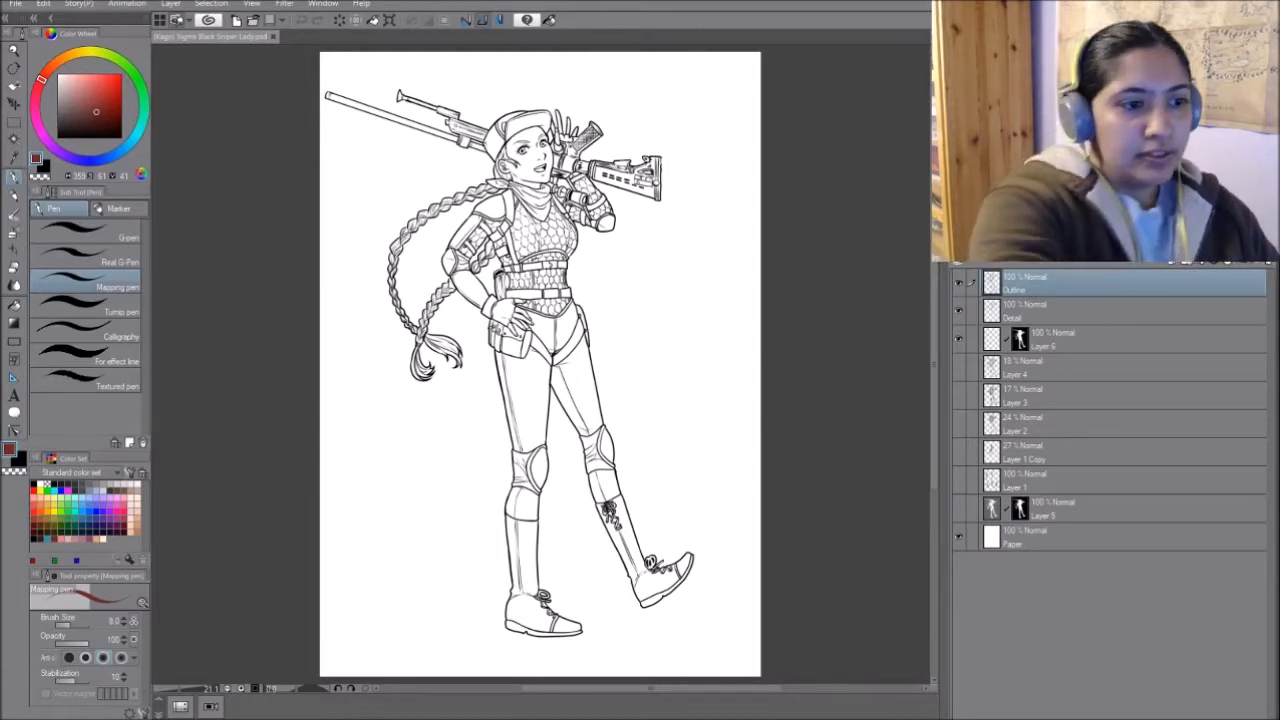
- Create a new layer above Outline and name it Colorpalette
key("ctrl+shift+n")
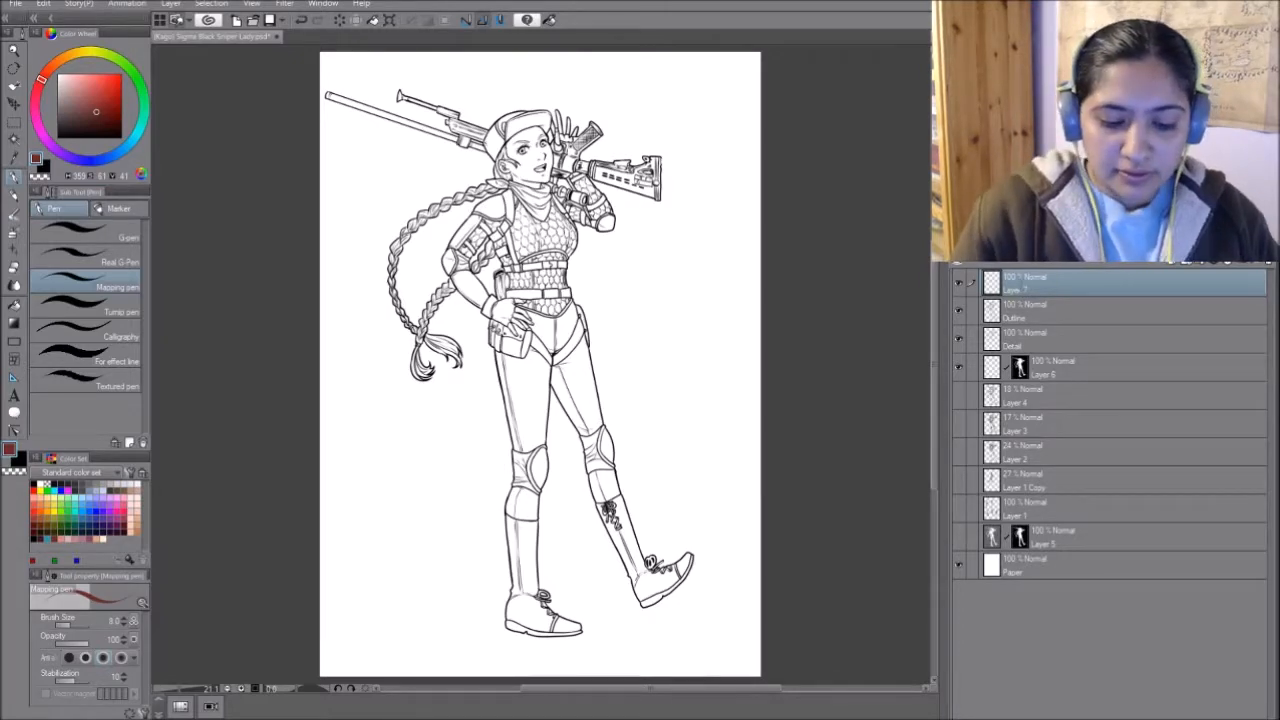
key("ctrl+plus")
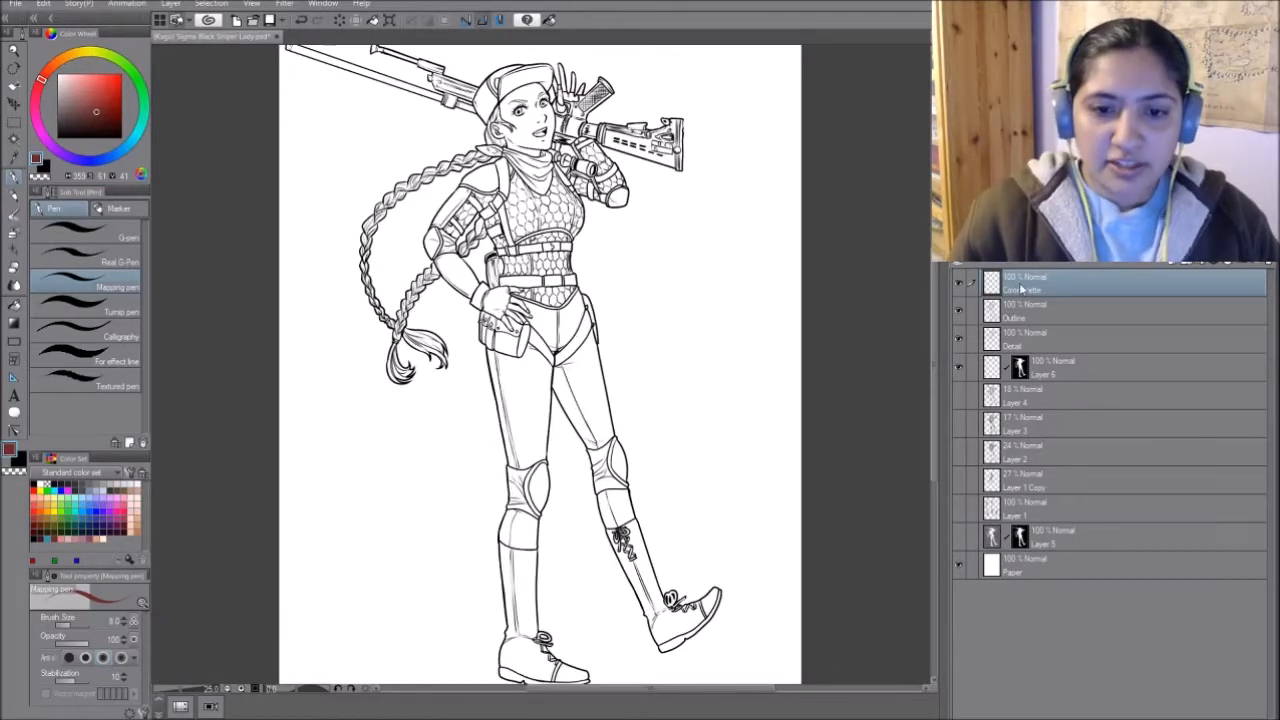
left_click_drag(793, 168, 776, 406)
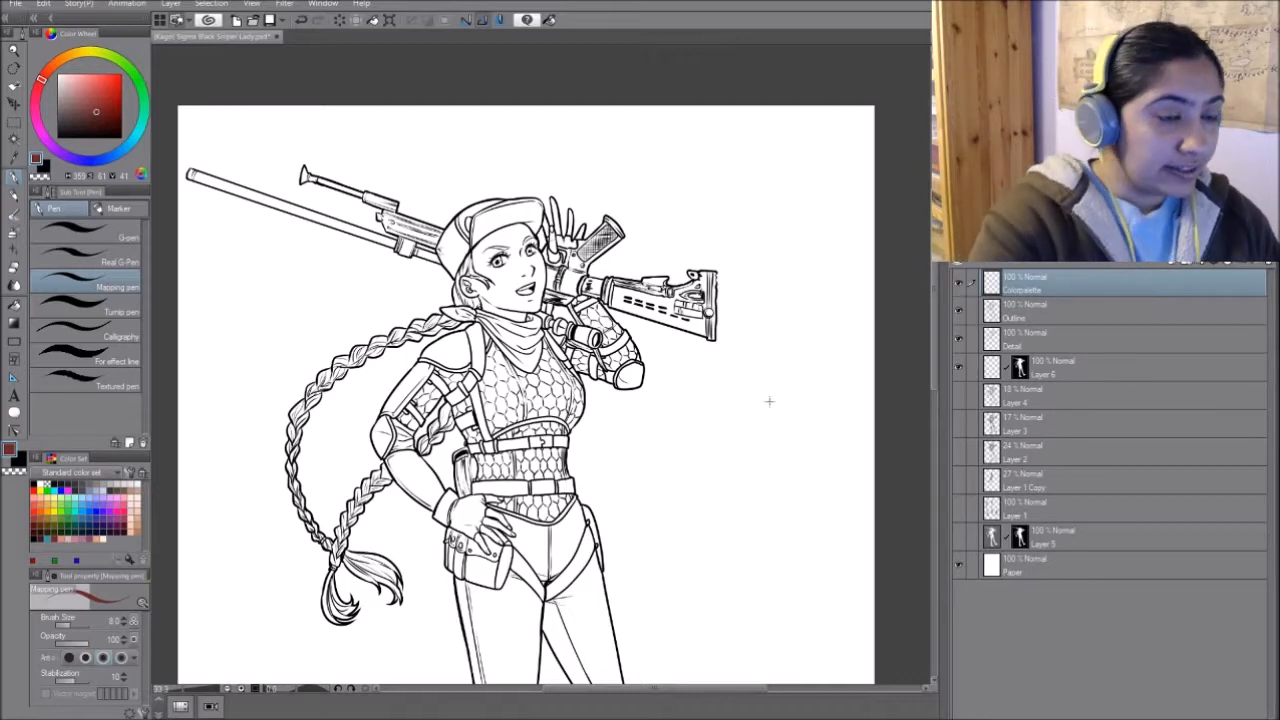
- Set the brush size to 30 and paint a light peach skin-tone swatch in the page's empty upper-right area
mouse_move(48, 70)
left_mouse_down()
mouse_move(58, 60)
mouse_move(86, 76)
left_mouse_up()
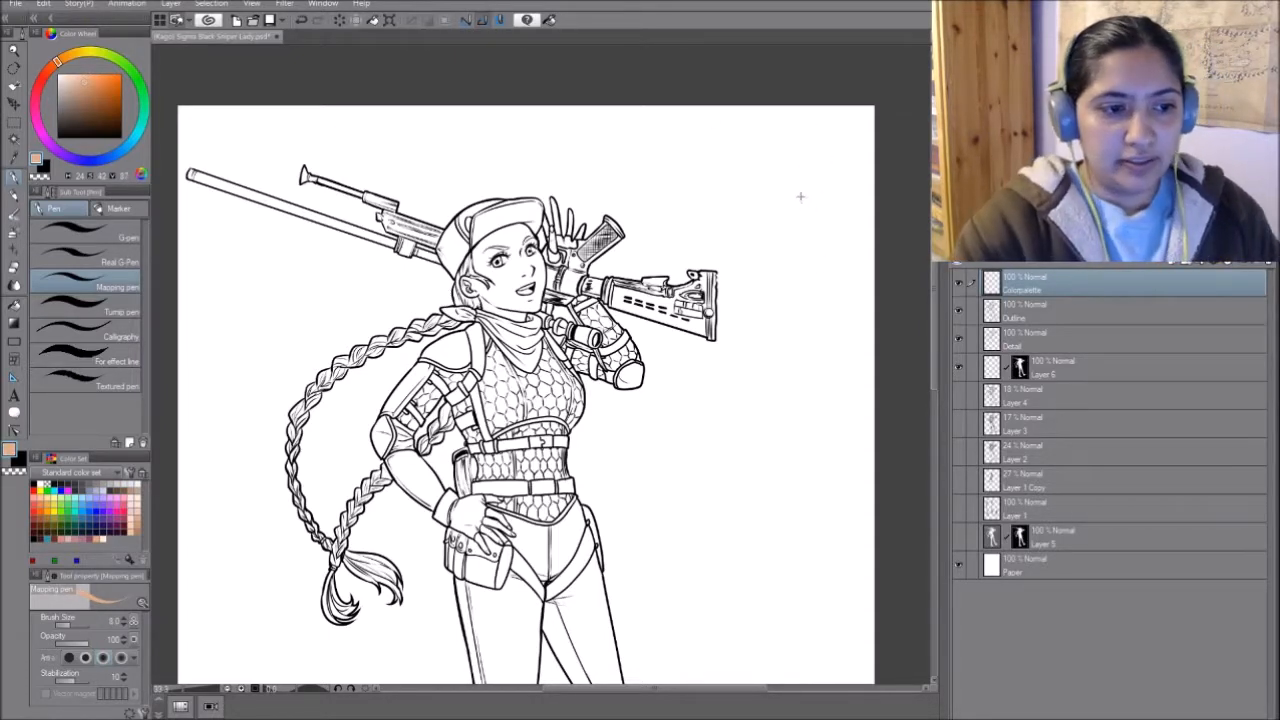
key("bracketright")
key("bracketright")
key("bracketright")
key("bracketright")
key("bracketright")
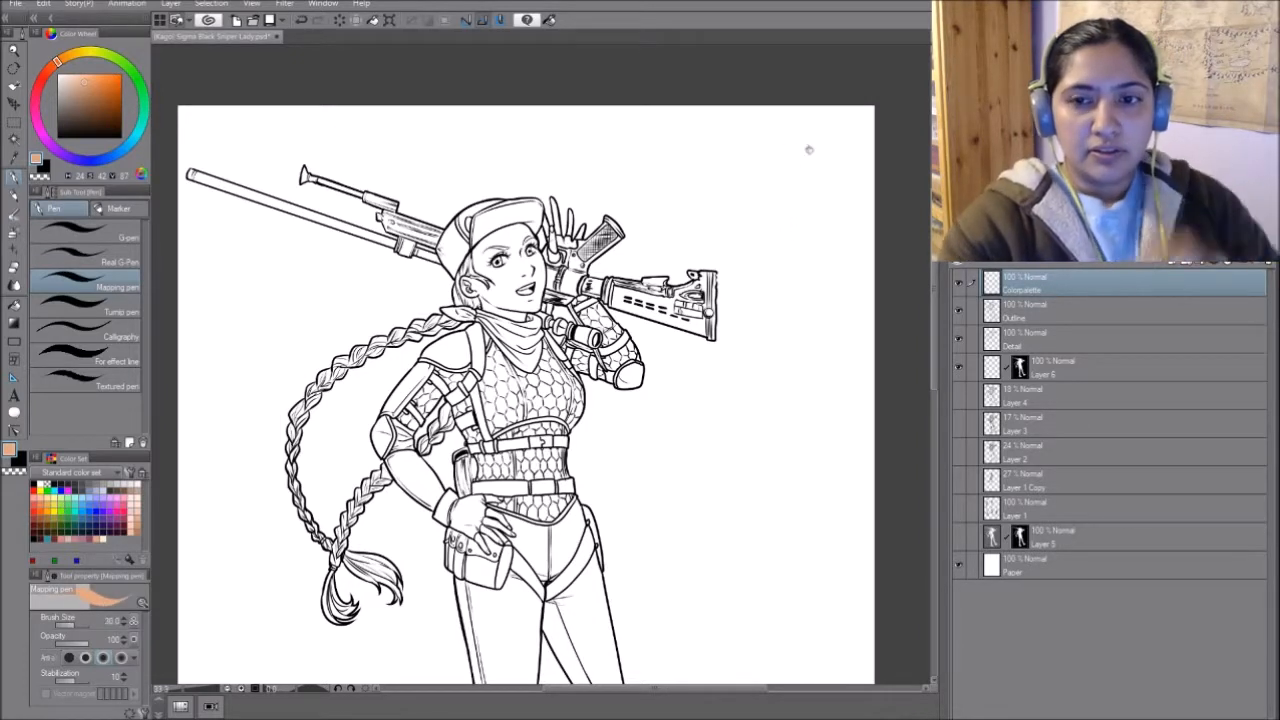
mouse_move(781, 152)
left_mouse_down()
mouse_move(805, 143)
mouse_move(797, 160)
mouse_move(786, 148)
mouse_move(803, 140)
left_mouse_up()
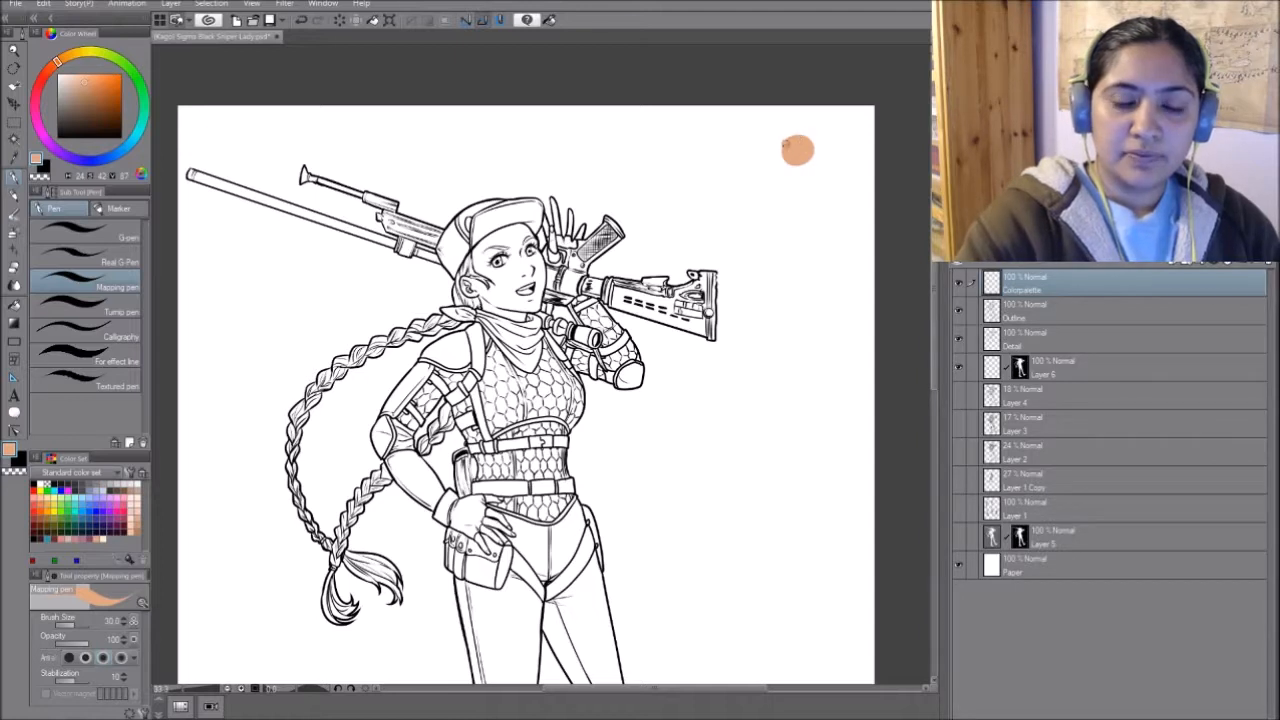
- Paint darker tan and orange-brown trial swatches beside the light peach one
left_click_drag(95, 79, 96, 91)
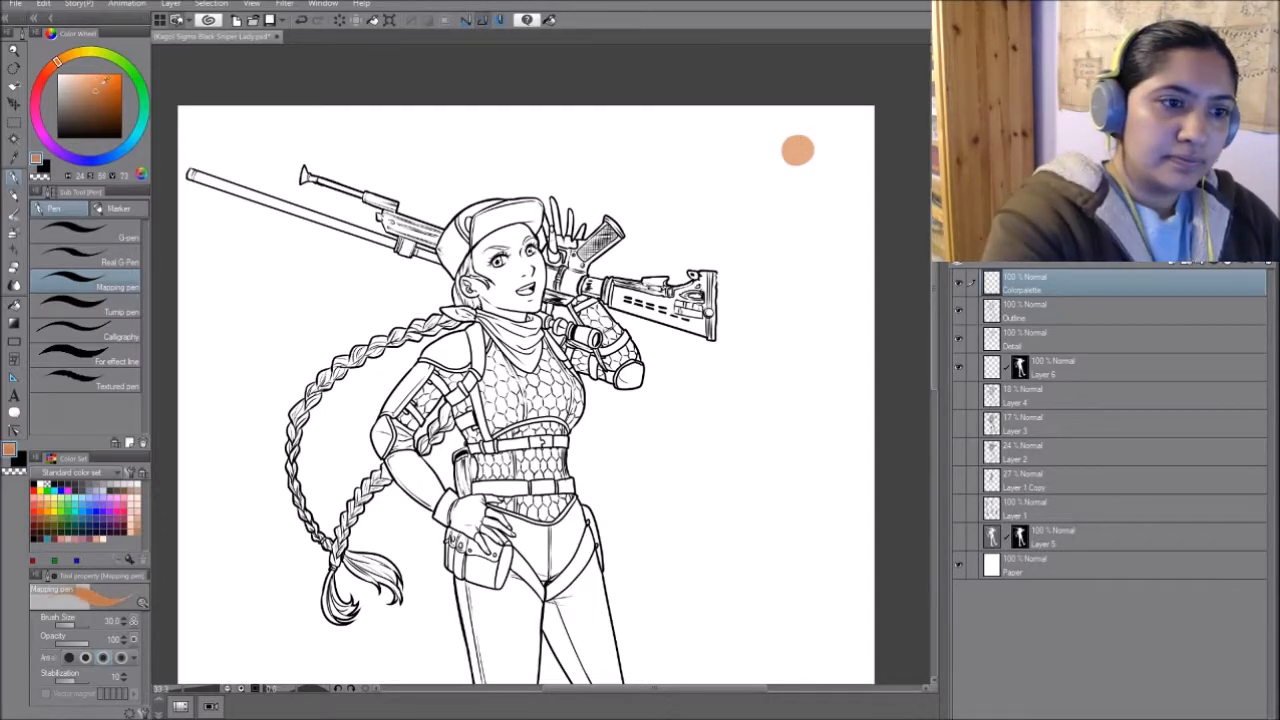
left_click_drag(807, 149, 810, 157)
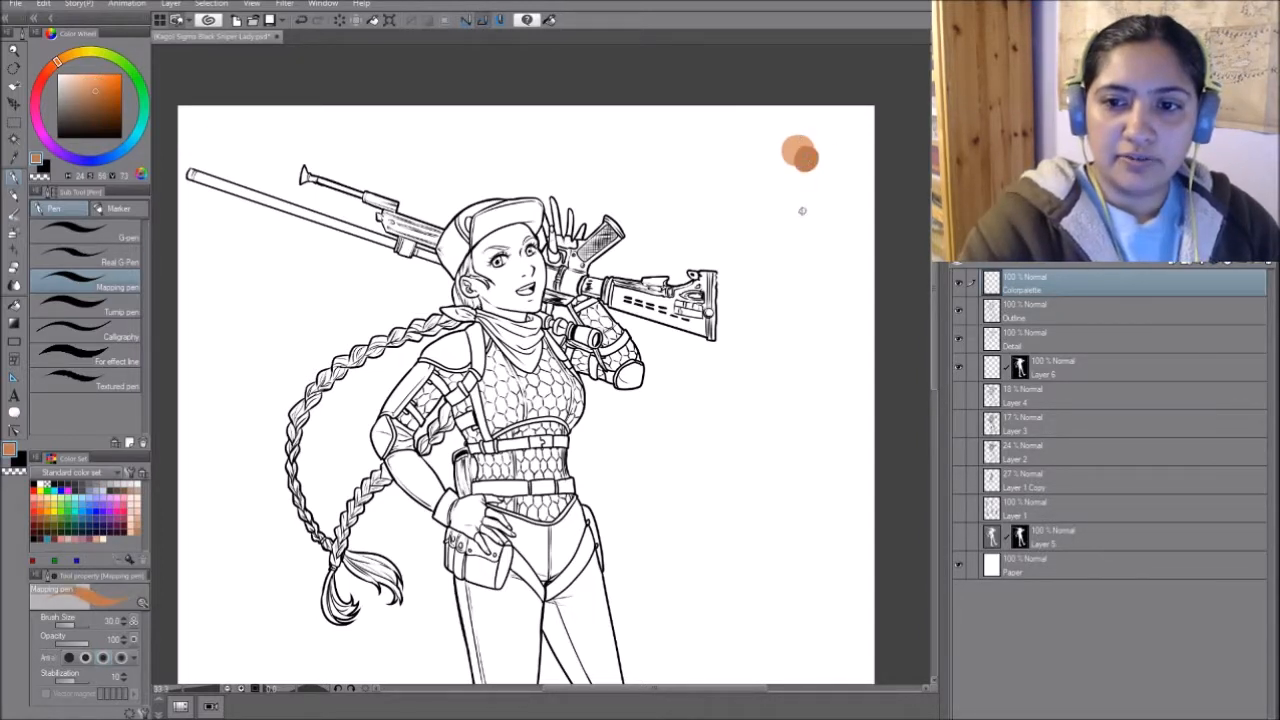
left_click_drag(57, 61, 93, 88)
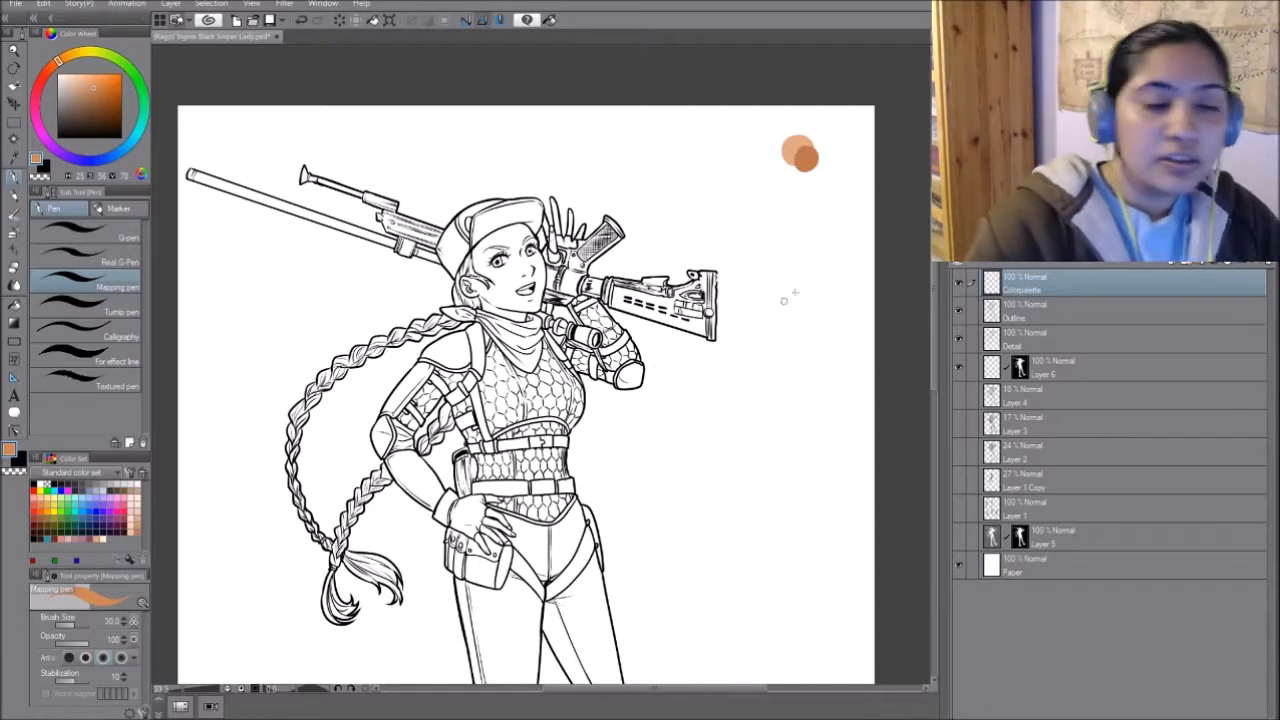
left_click_drag(806, 168, 811, 175)
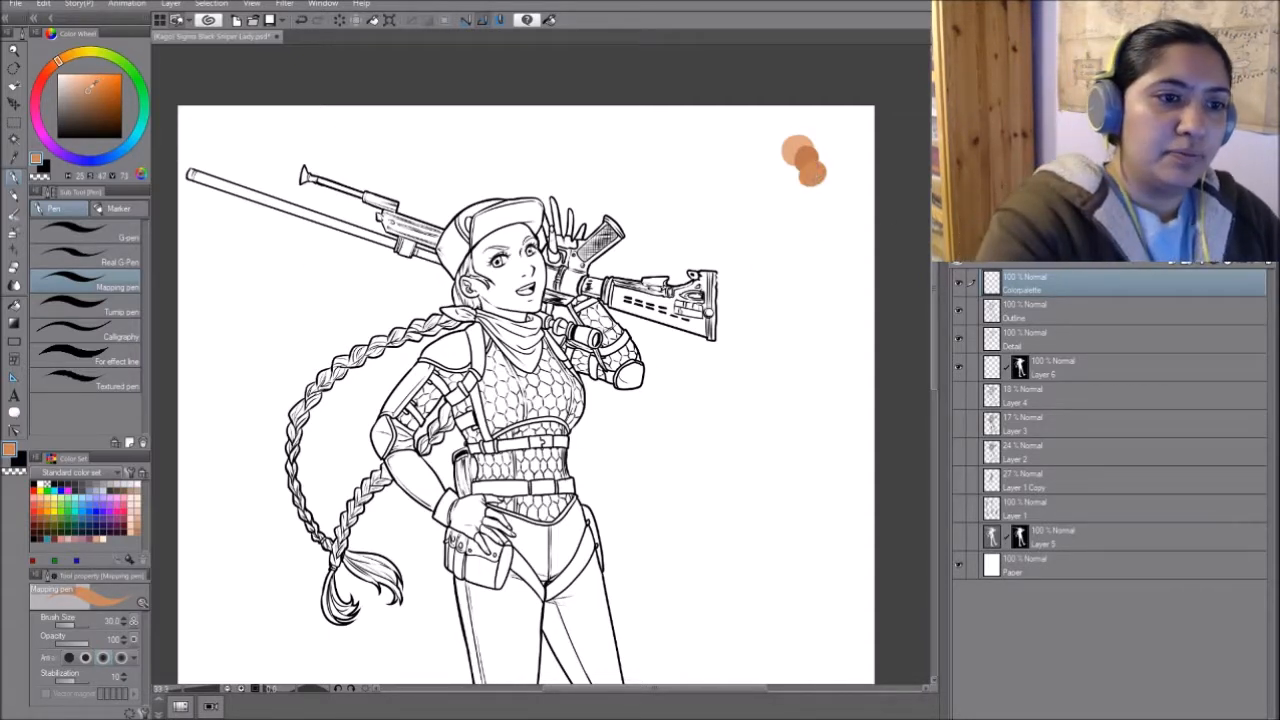
left_click_drag(89, 90, 87, 91)
left_click_drag(797, 180, 799, 183)
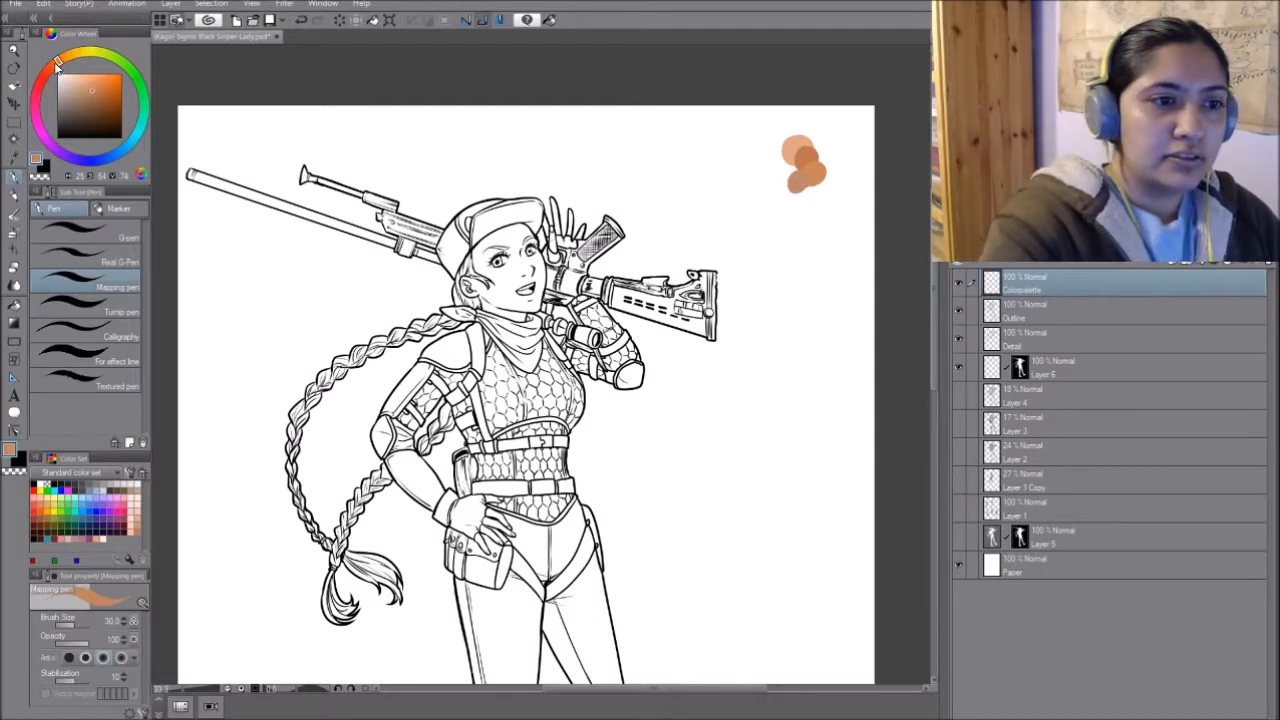
- Paint a separate tan-orange skin swatch nearer the rifle and erase the cluster of trial skin tones
mouse_move(822, 200)
left_mouse_down()
mouse_move(806, 184)
mouse_move(814, 200)
left_mouse_up()
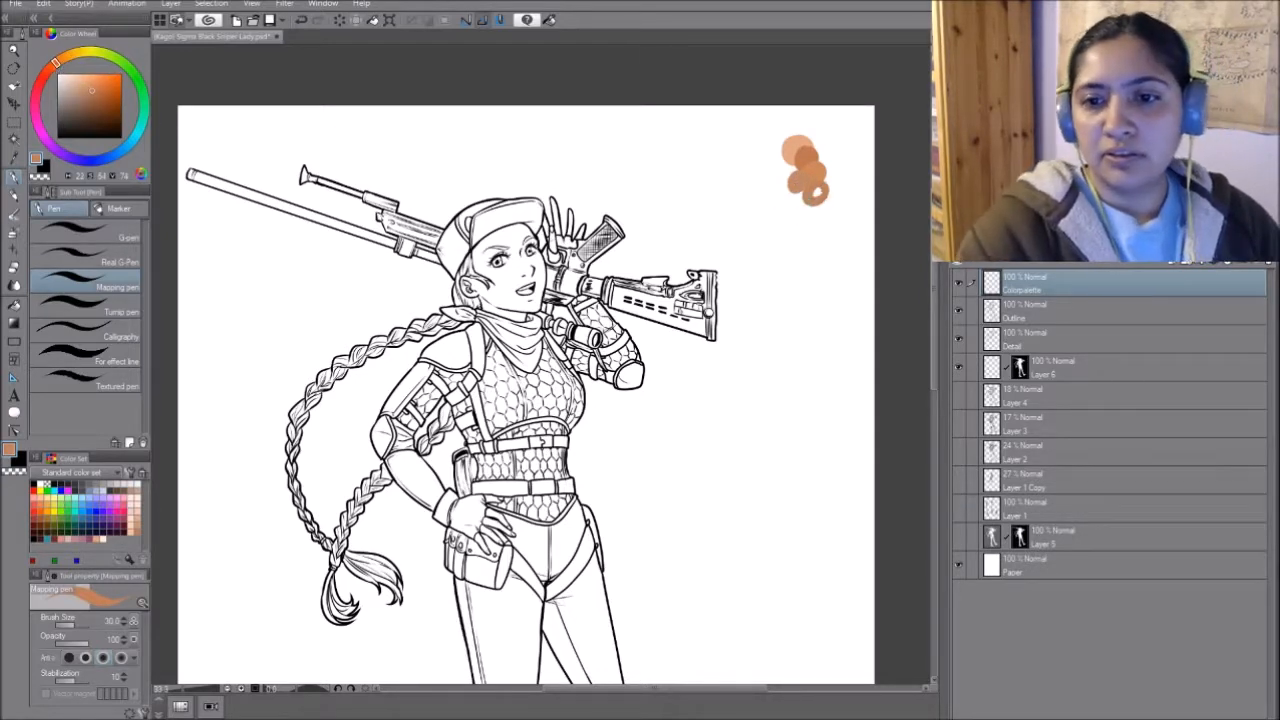
mouse_move(688, 182)
left_mouse_down()
mouse_move(672, 192)
mouse_move(680, 172)
mouse_move(678, 183)
left_mouse_up()
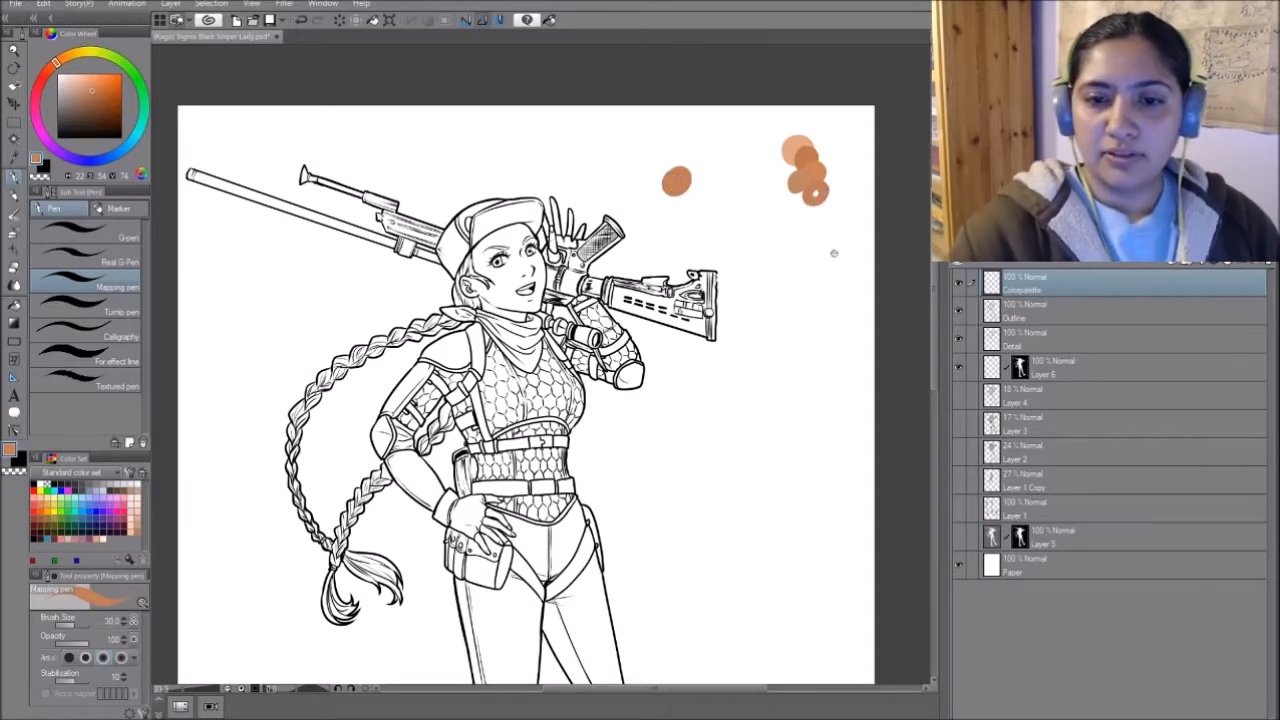
mouse_move(792, 207)
left_mouse_down()
mouse_move(829, 206)
mouse_move(795, 215)
mouse_move(790, 180)
left_mouse_up()
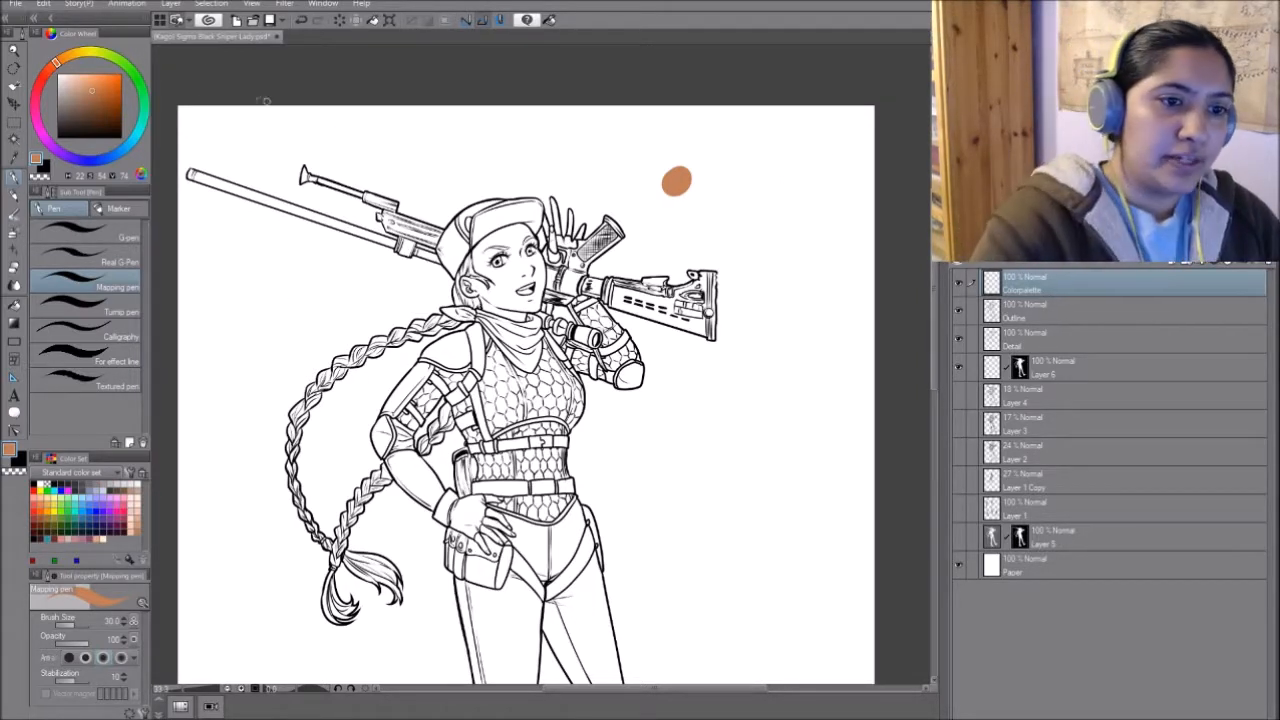
- Paint a light blue trial swatch beside the skin tone and a deeper blue one overlapping it
left_click(134, 145)
mouse_move(137, 147)
left_mouse_down()
mouse_move(143, 114)
mouse_move(128, 146)
left_mouse_up()
left_click_drag(79, 80, 88, 79)
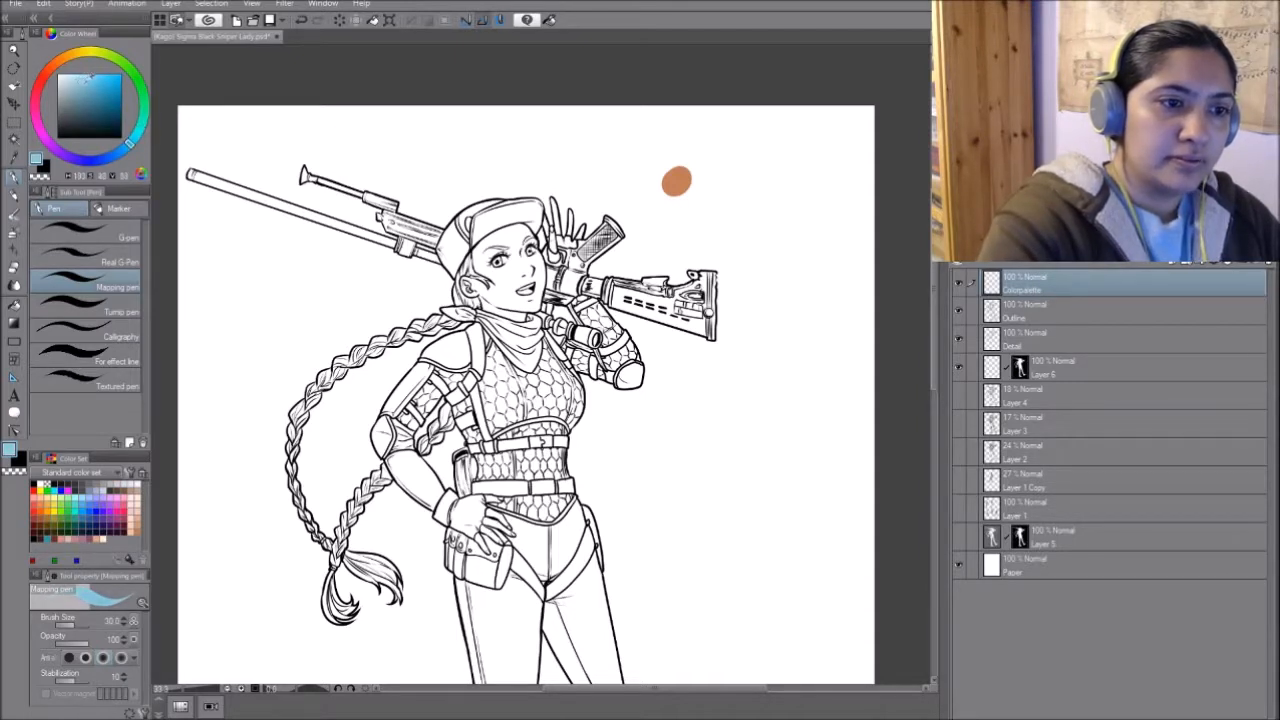
left_click_drag(757, 152, 749, 166)
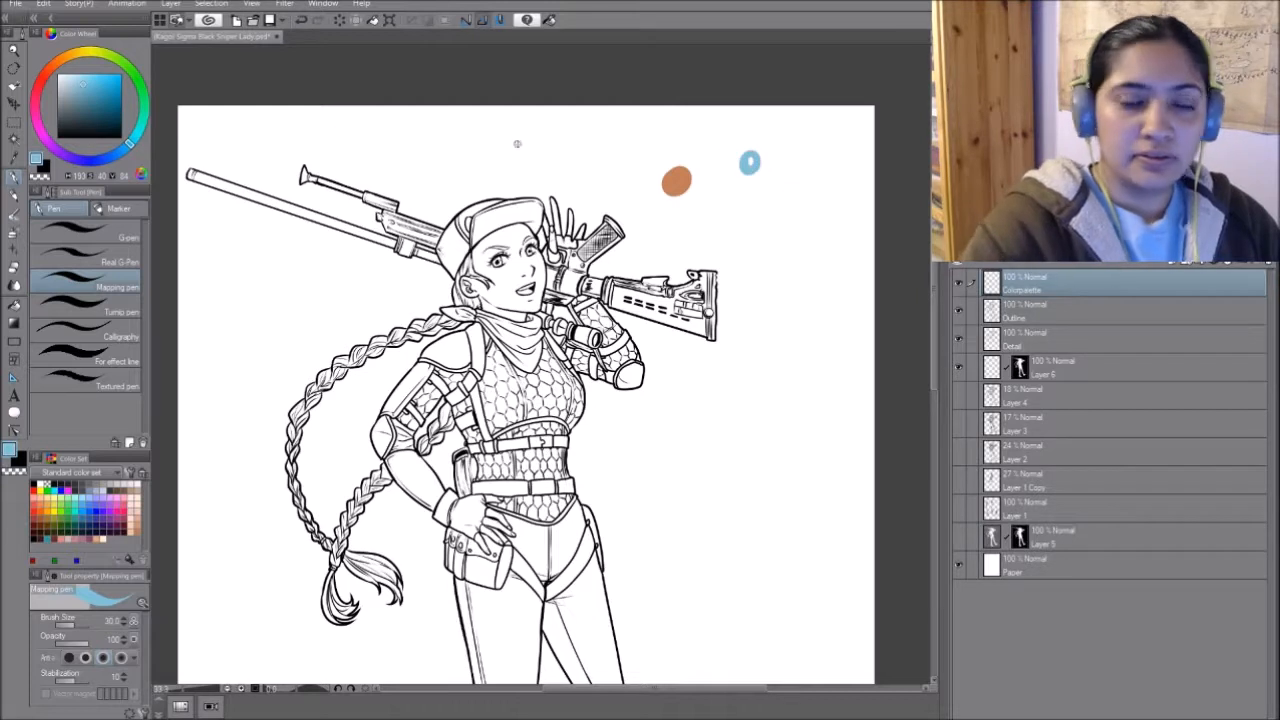
left_click(125, 149)
left_click(88, 87)
left_click_drag(766, 170, 751, 188)
- Try two periwinkle-blue swatches beside the light blue ones and undo them
left_click_drag(125, 149, 113, 156)
left_click(91, 79)
mouse_move(752, 150)
left_mouse_down()
mouse_move(770, 165)
mouse_move(764, 156)
left_mouse_up()
key("ctrl+z")
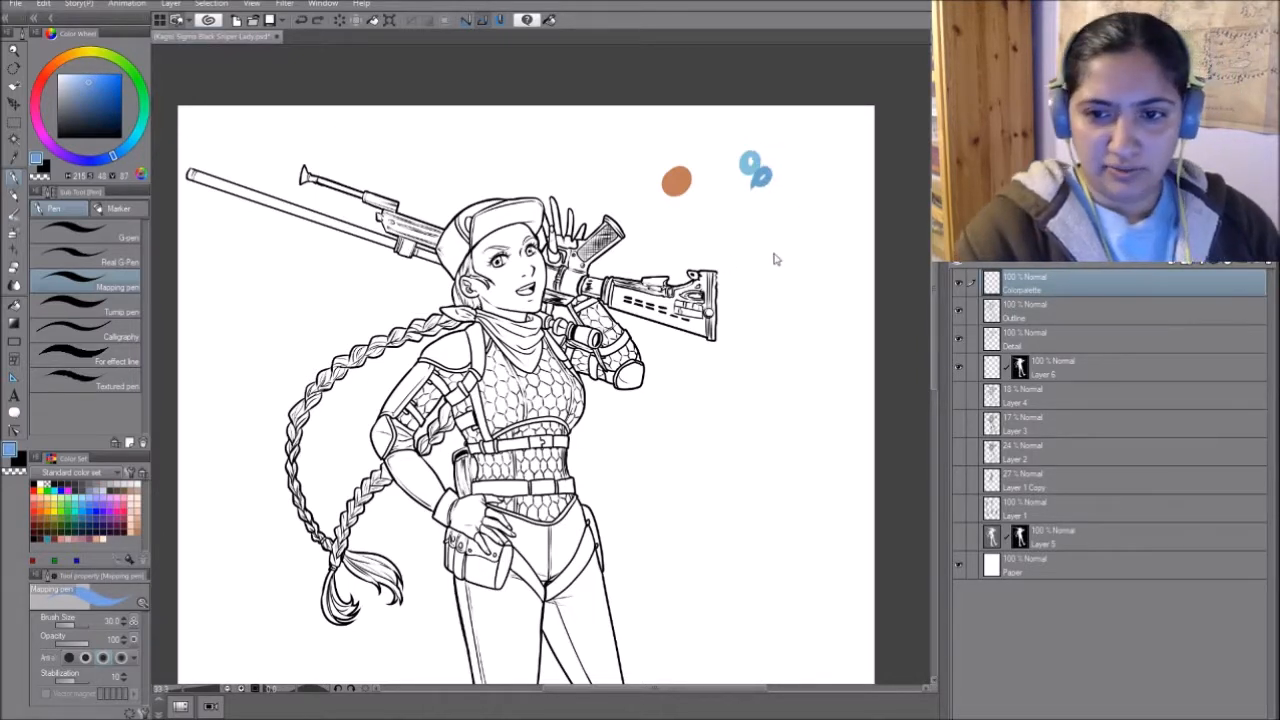
left_click_drag(90, 79, 78, 87)
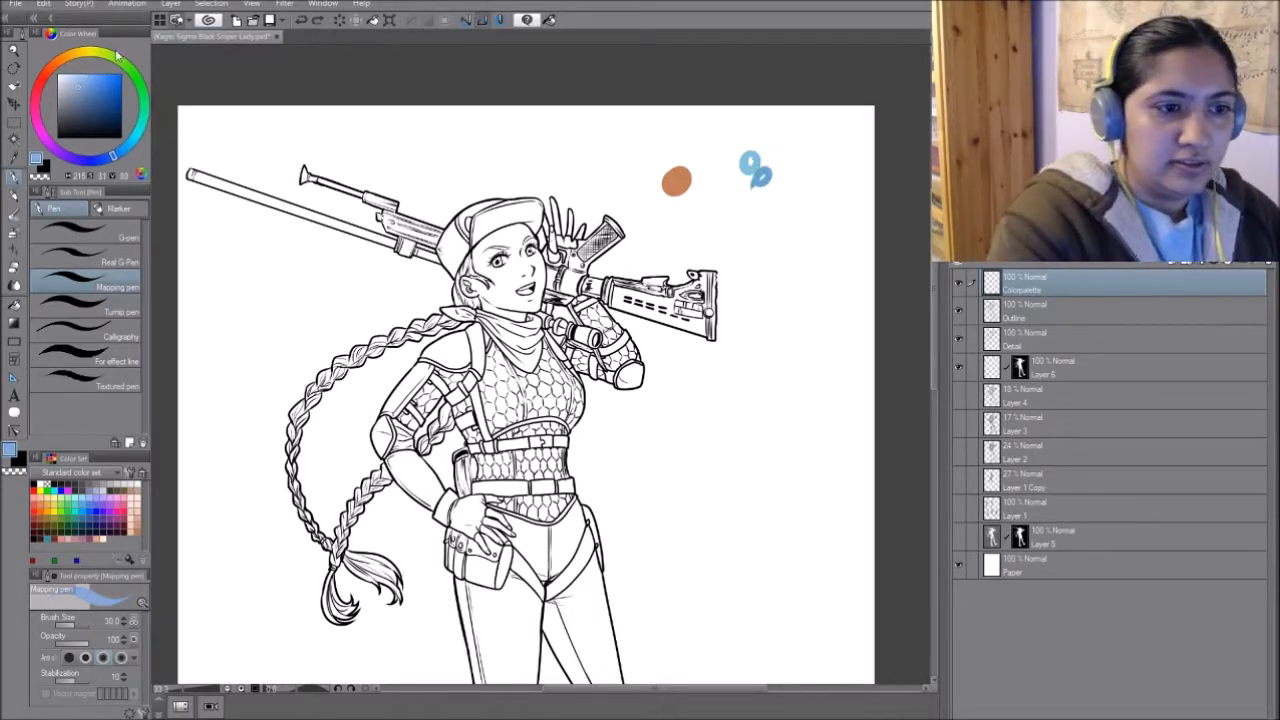
left_click_drag(770, 148, 771, 161)
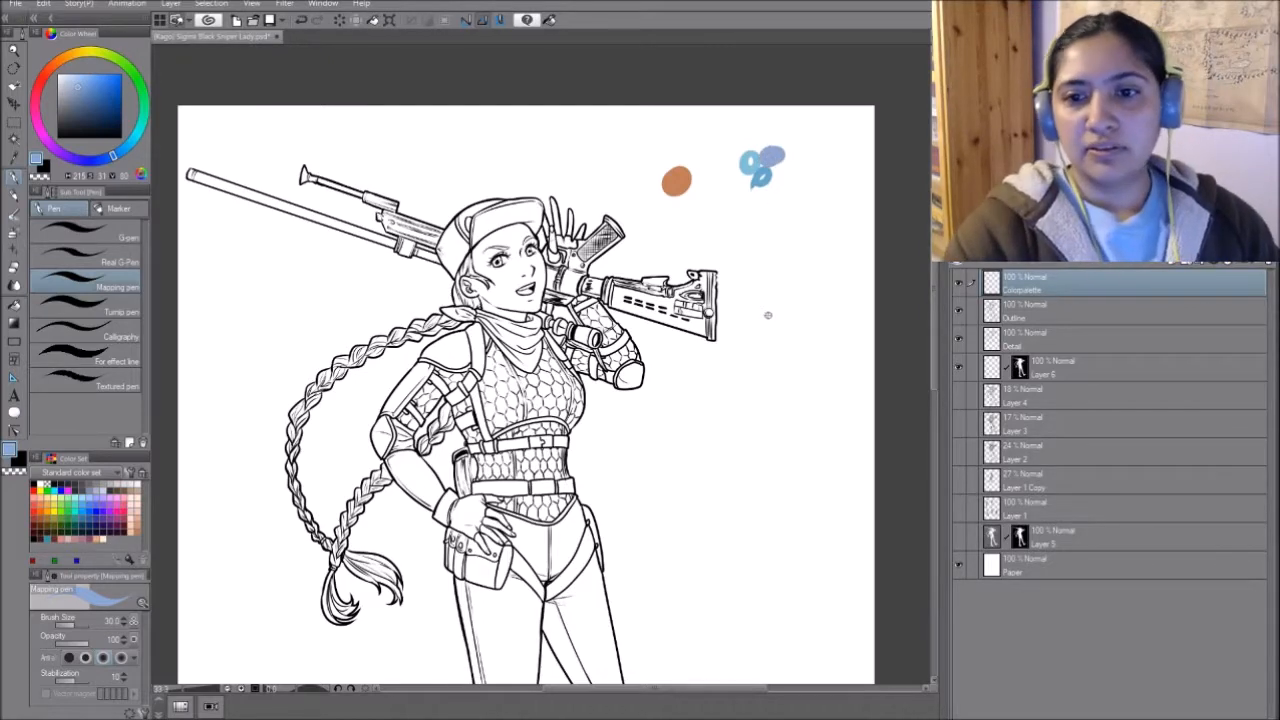
key("ctrl+z")
- Paint a brighter cyan-blue and a darker teal-blue trial swatch next to the earlier blues
left_click_drag(128, 150, 130, 144)
scroll(797, 155, "left", 5)
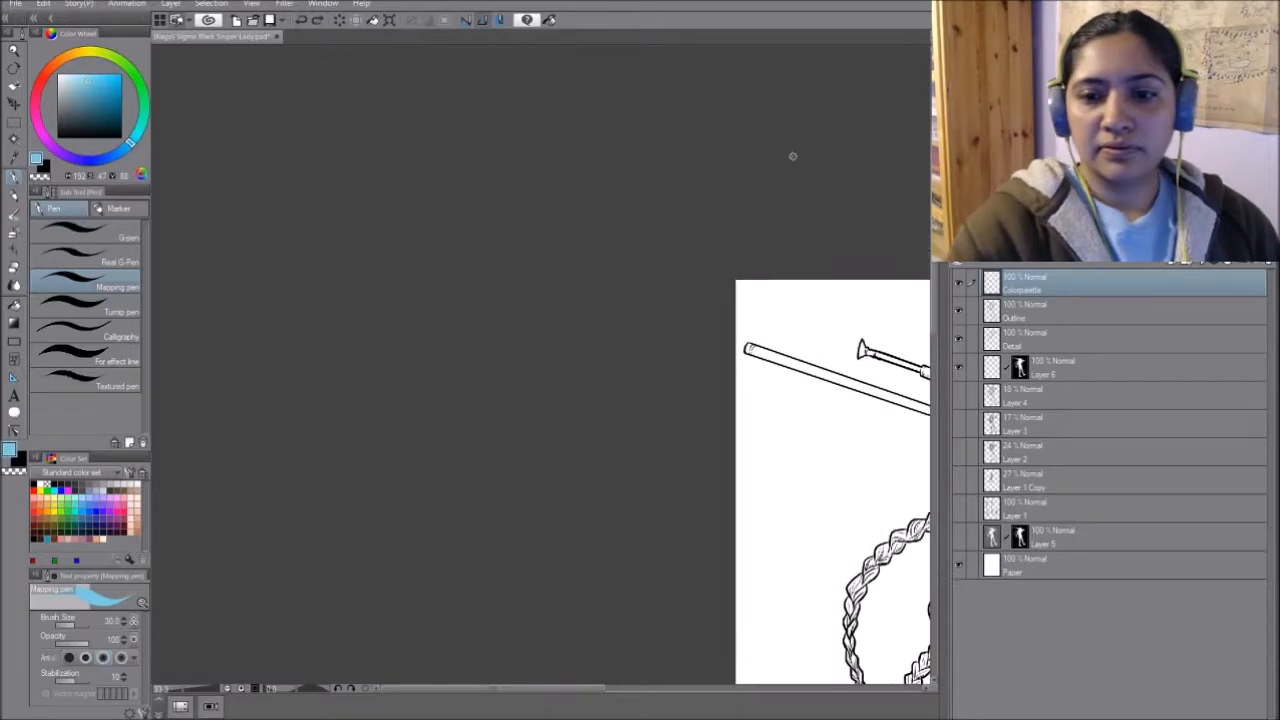
scroll(792, 156, "right", 5)
left_click_drag(838, 175, 818, 192)
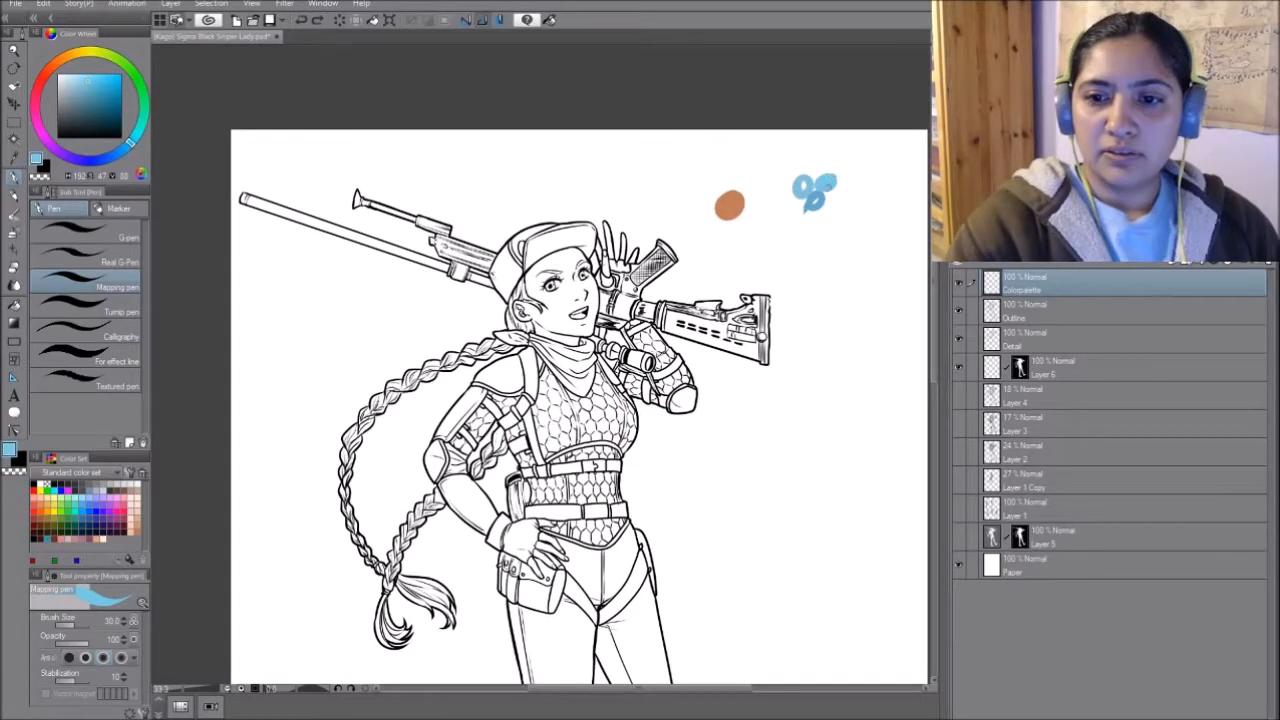
left_click_drag(89, 83, 91, 91)
mouse_move(836, 181)
left_mouse_down()
mouse_move(894, 195)
mouse_move(896, 212)
mouse_move(888, 191)
mouse_move(770, 181)
left_mouse_up()
- Mix a medium sky blue, paint its swatch below the skin tone and erase the trial blues
left_click_drag(97, 85, 91, 84)
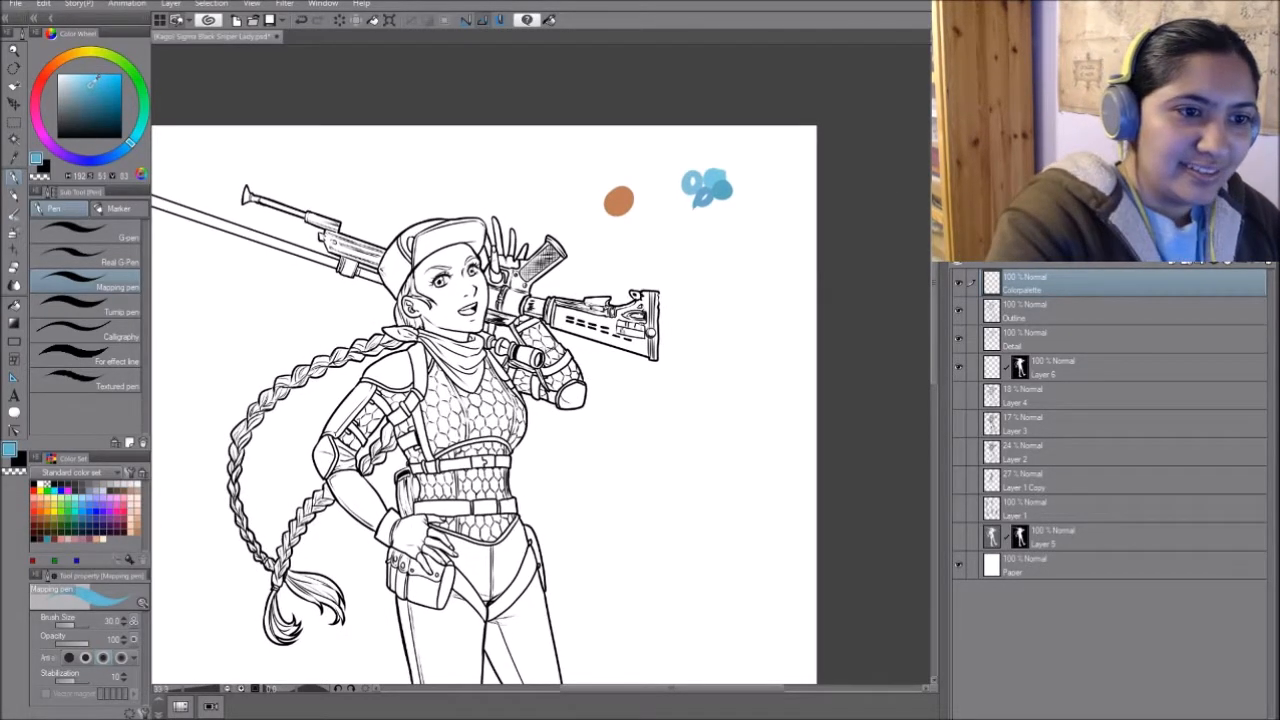
left_click_drag(748, 177, 735, 186)
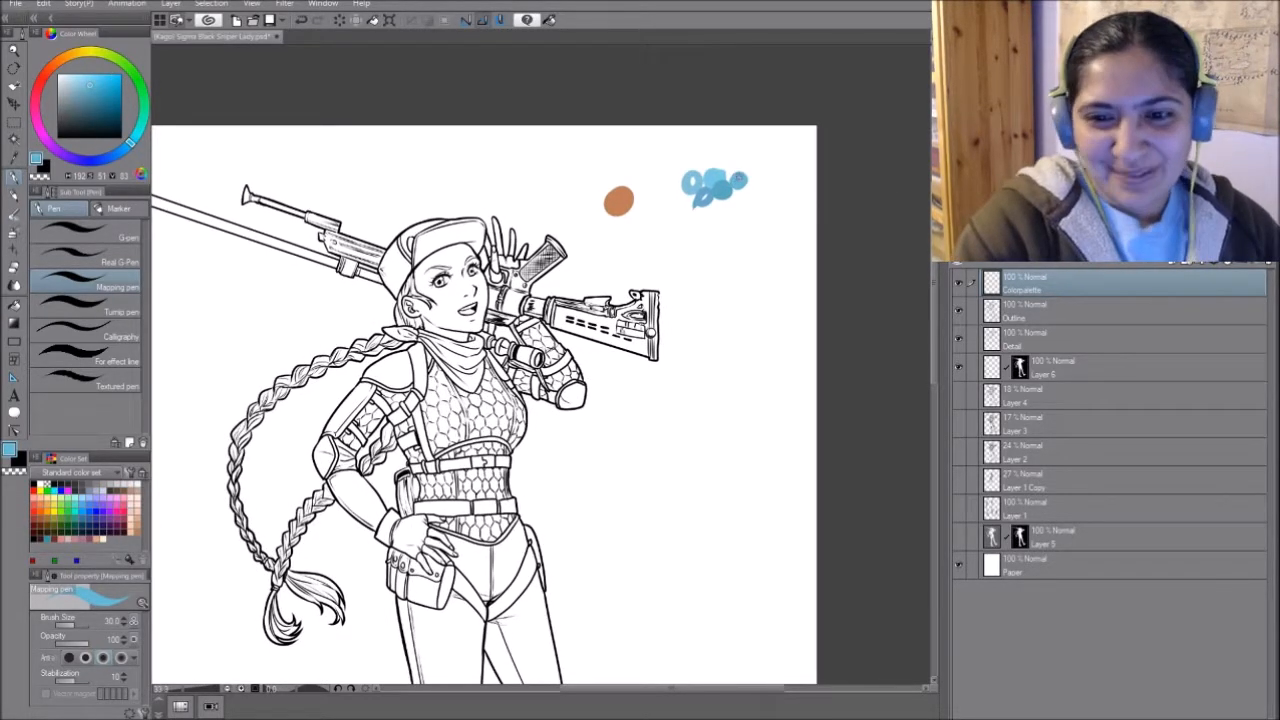
left_click(746, 179)
left_click_drag(637, 233, 628, 229)
mouse_move(693, 189)
left_mouse_down()
mouse_move(694, 228)
mouse_move(716, 225)
mouse_move(750, 170)
left_mouse_up()
- Paint a dark brown swatch beside the skin tone and an orange-brown swatch next to it
left_click(47, 73)
left_click_drag(90, 92, 86, 109)
left_click_drag(648, 212, 648, 216)
left_click_drag(47, 73, 53, 64)
left_click(96, 92)
left_click_drag(663, 217, 668, 216)
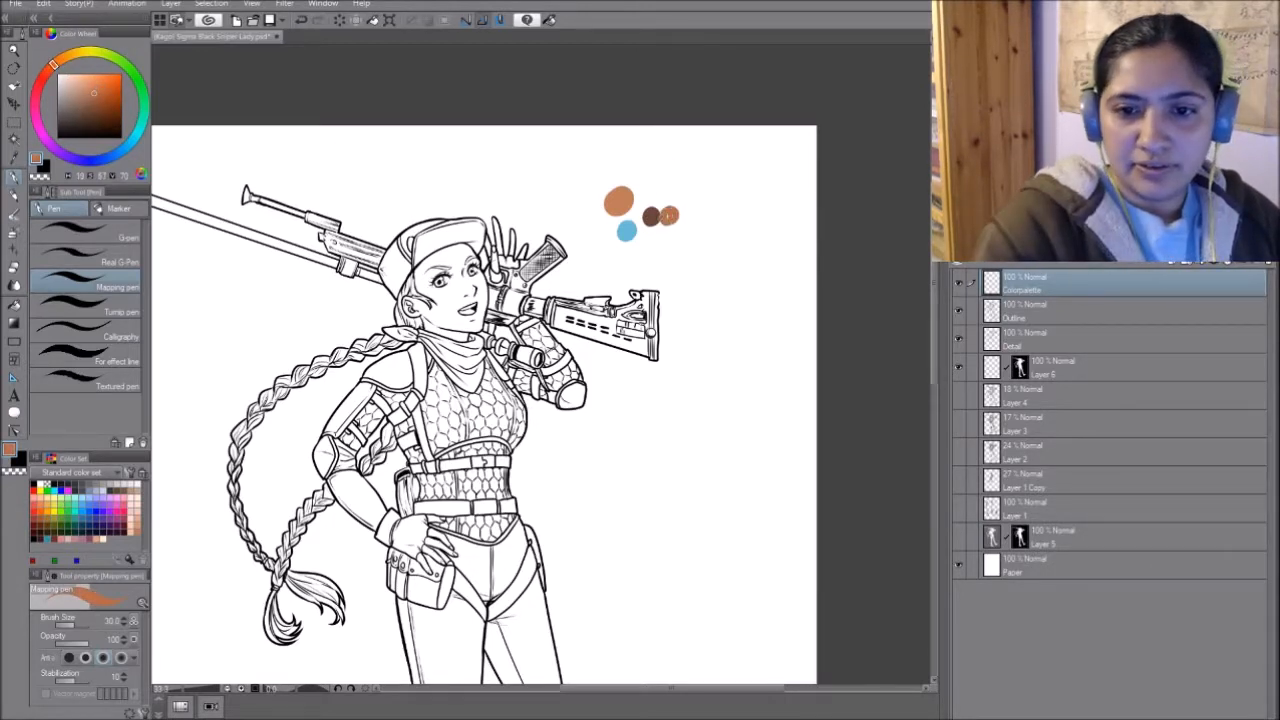
- Add a light orange swatch at the end of the brown row
left_click(62, 59)
left_click(96, 82)
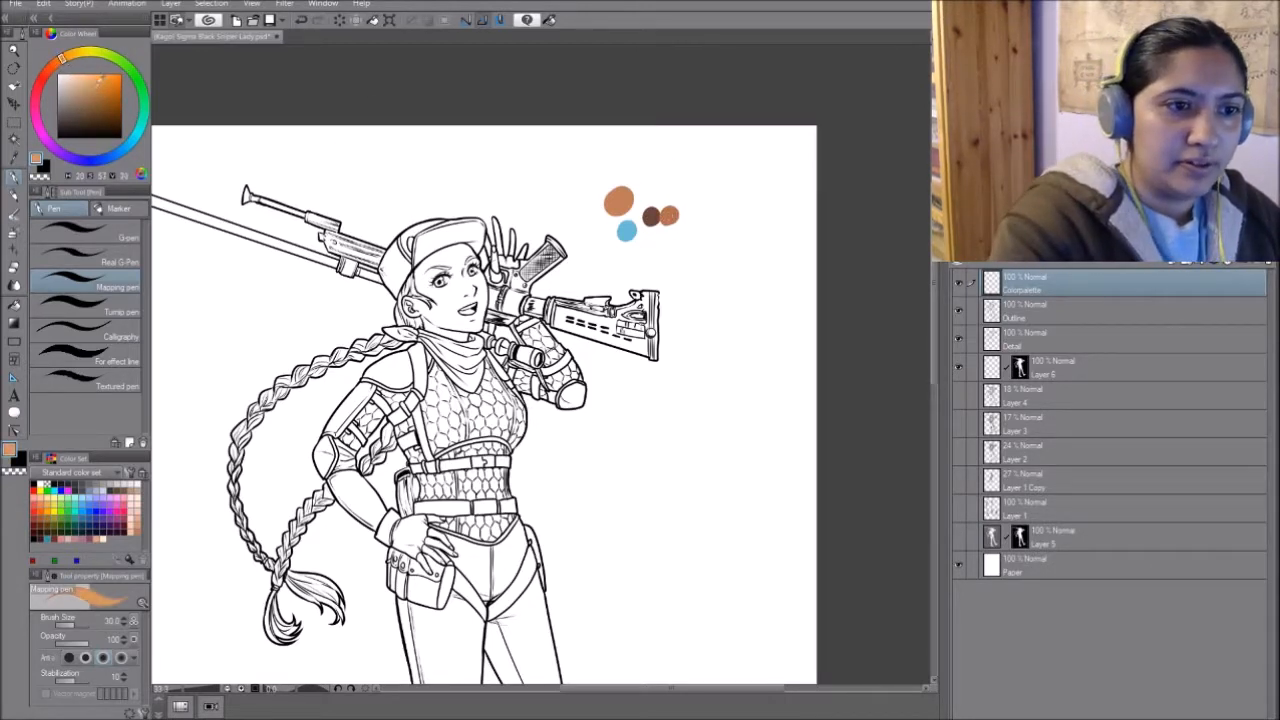
left_click_drag(683, 216, 686, 216)
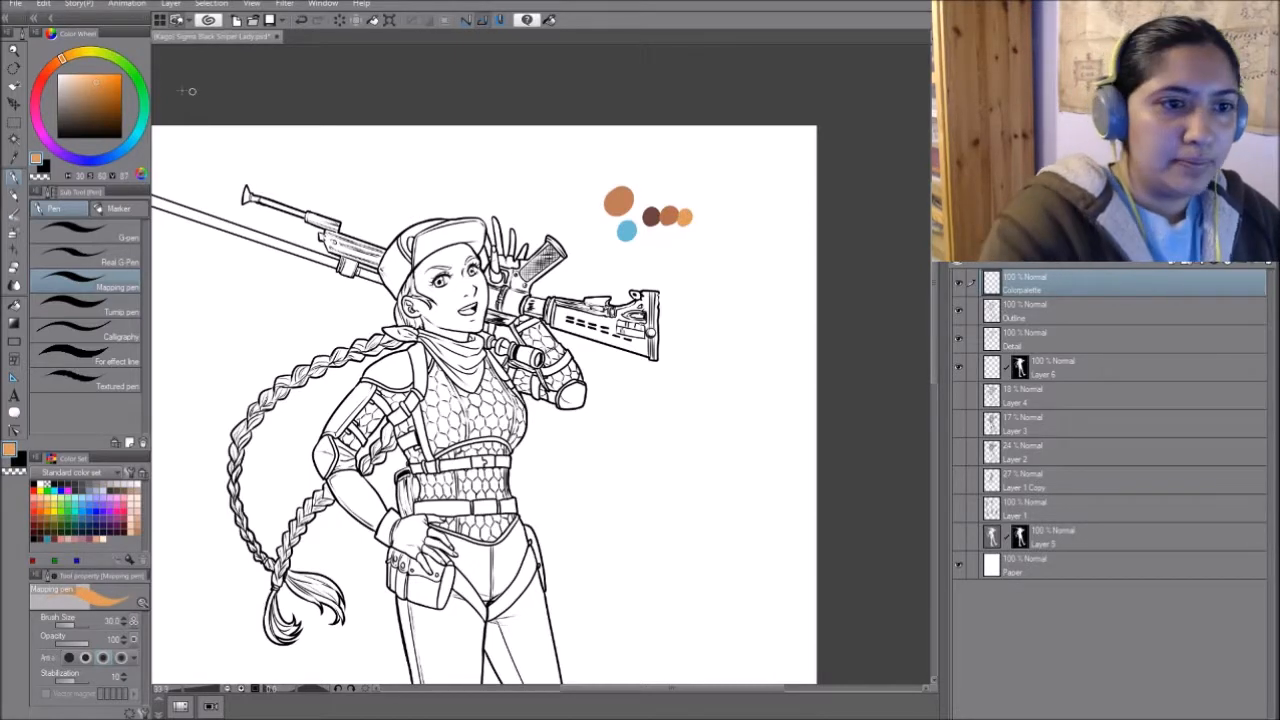
- Paint light green and muted green swatches below the orange ones and move the palette closer to the page's upper-right corner
left_click_drag(122, 60, 87, 77)
left_click_drag(676, 231, 677, 233)
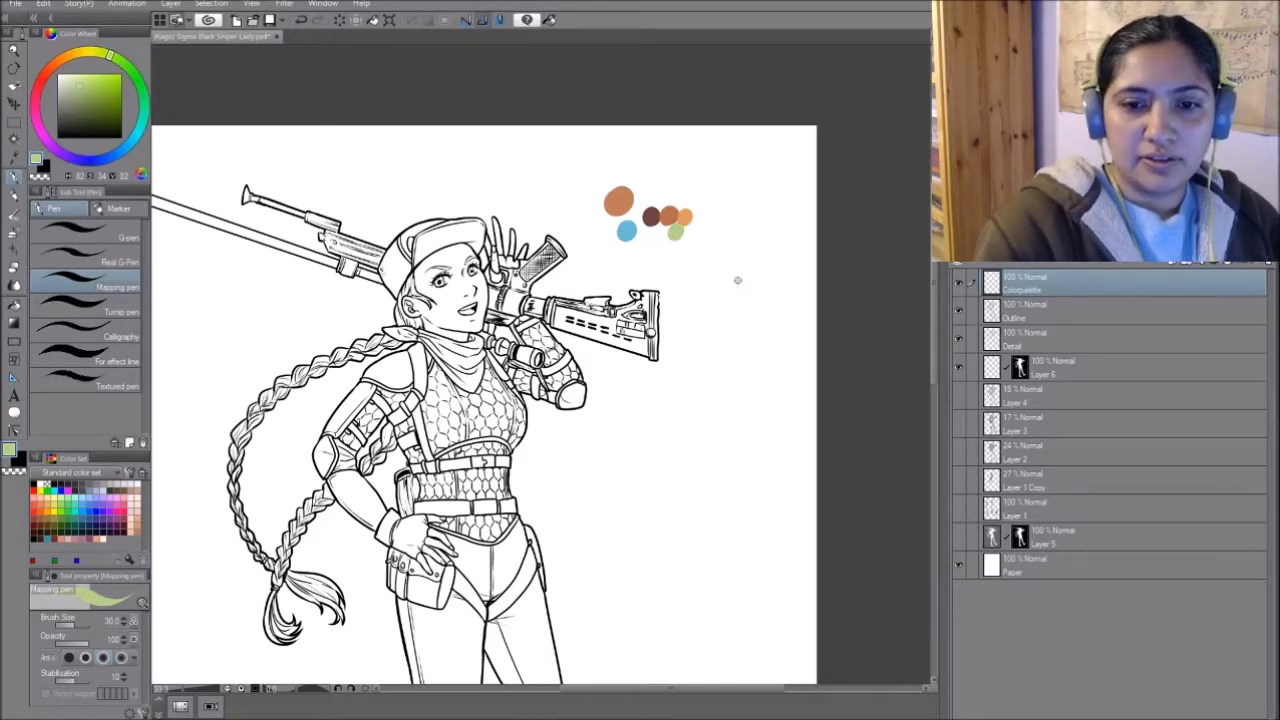
left_click(87, 88)
mouse_move(660, 232)
left_mouse_down()
mouse_move(794, 125)
mouse_move(731, 287)
mouse_move(747, 154)
left_mouse_up()
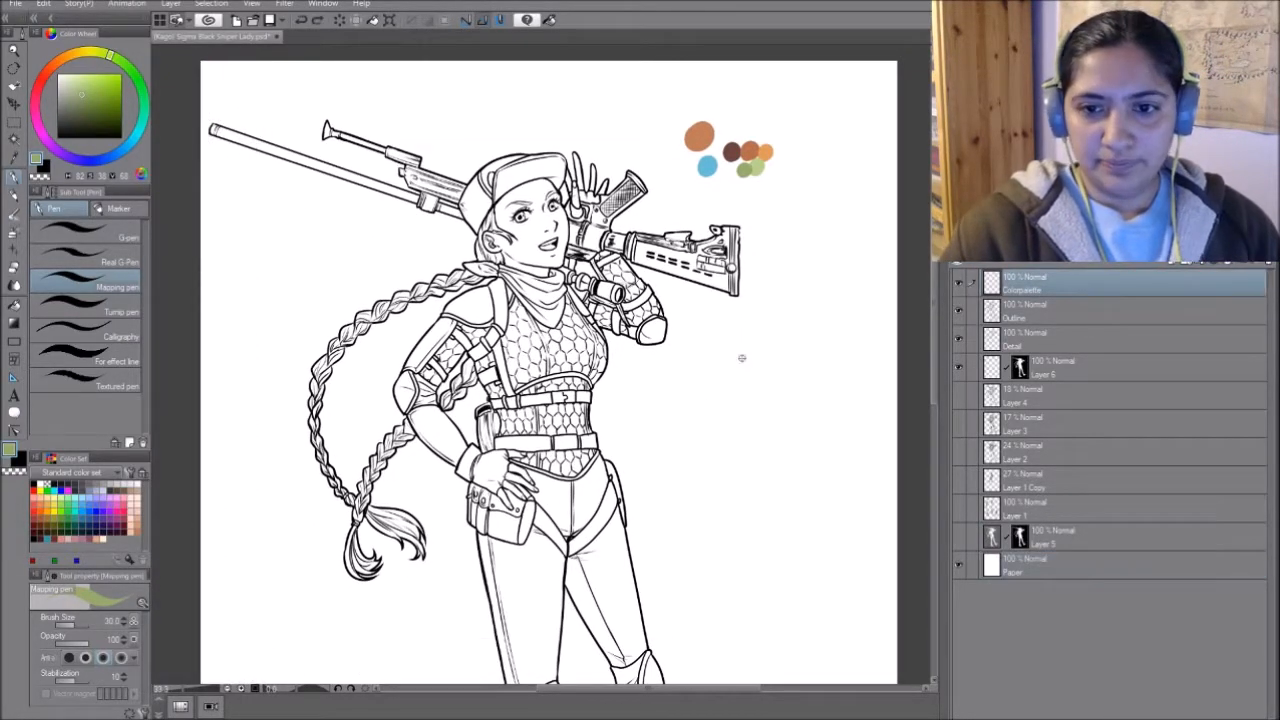
left_click_drag(753, 155, 826, 120)
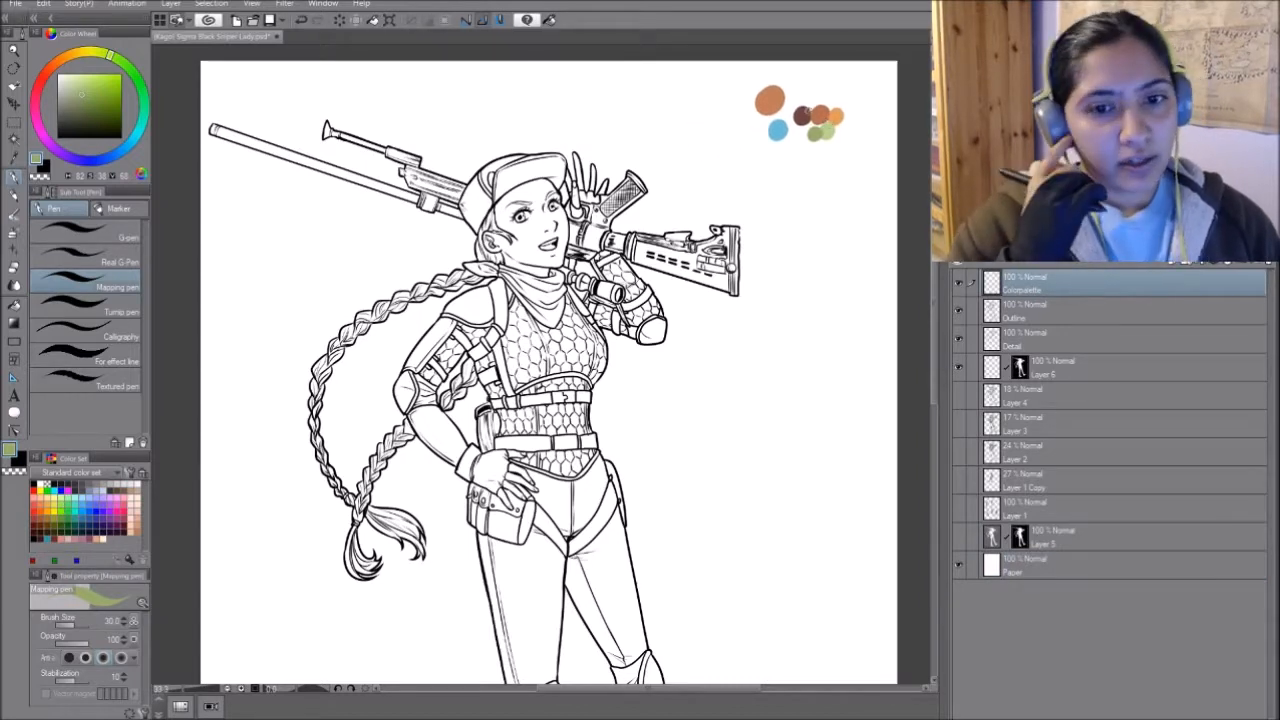
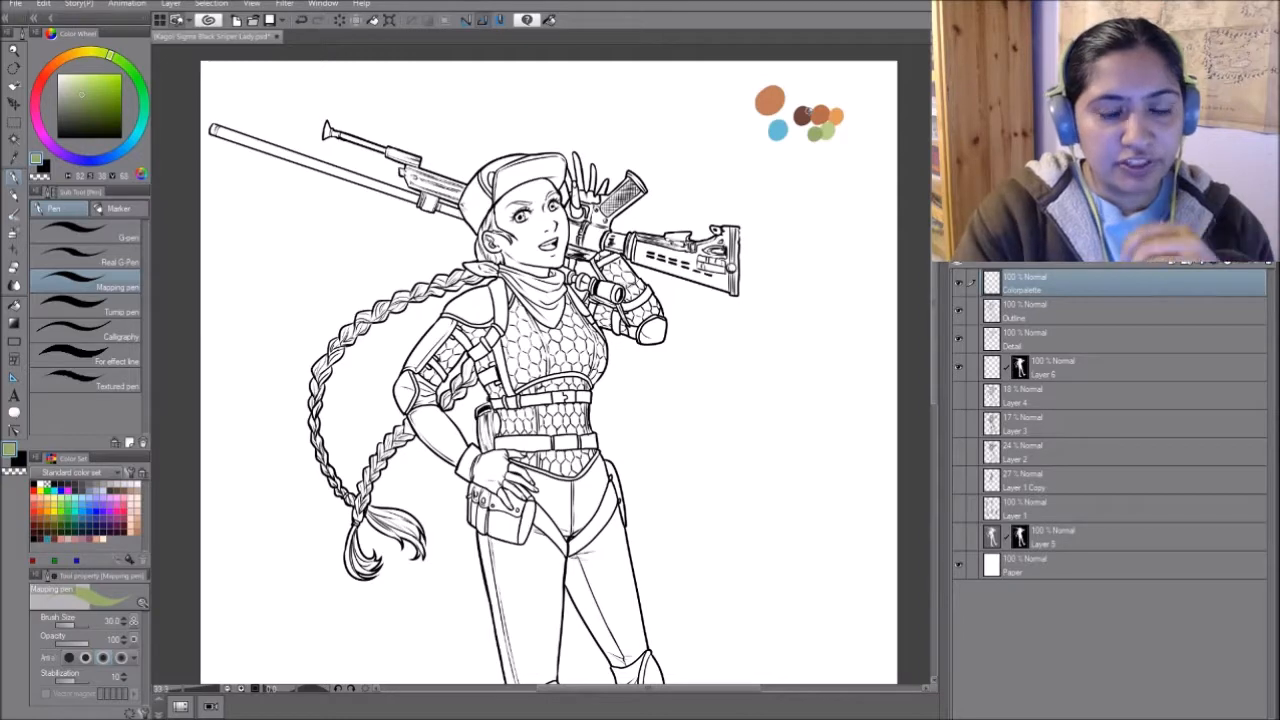
- Mix a muted green and paint a large round swatch of it below the existing palette
mouse_move(809, 111)
left_mouse_down()
mouse_move(788, 112)
mouse_move(808, 104)
left_mouse_up()
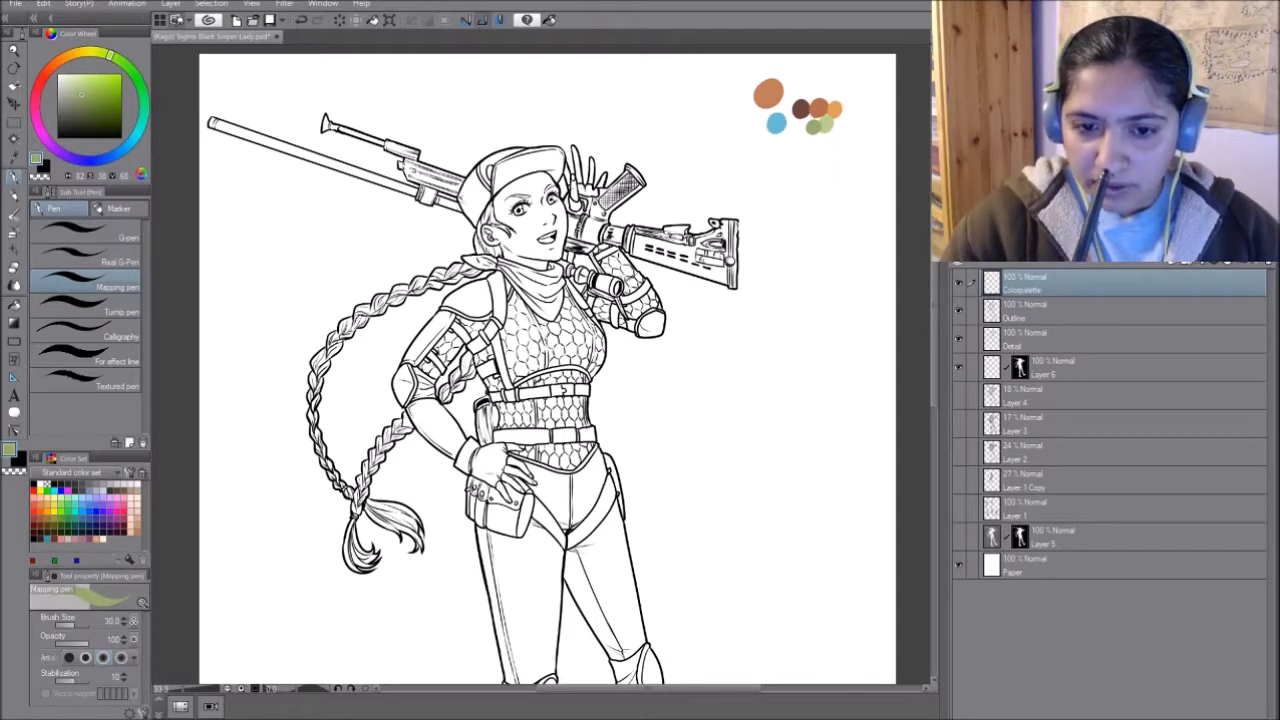
left_click_drag(111, 56, 75, 98)
mouse_move(797, 249)
left_mouse_down()
mouse_move(817, 289)
mouse_move(746, 217)
mouse_move(772, 232)
mouse_move(794, 188)
mouse_move(778, 200)
left_mouse_up()
left_click(77, 102)
mouse_move(787, 195)
left_mouse_down()
mouse_move(798, 202)
mouse_move(785, 192)
mouse_move(778, 205)
left_mouse_up()
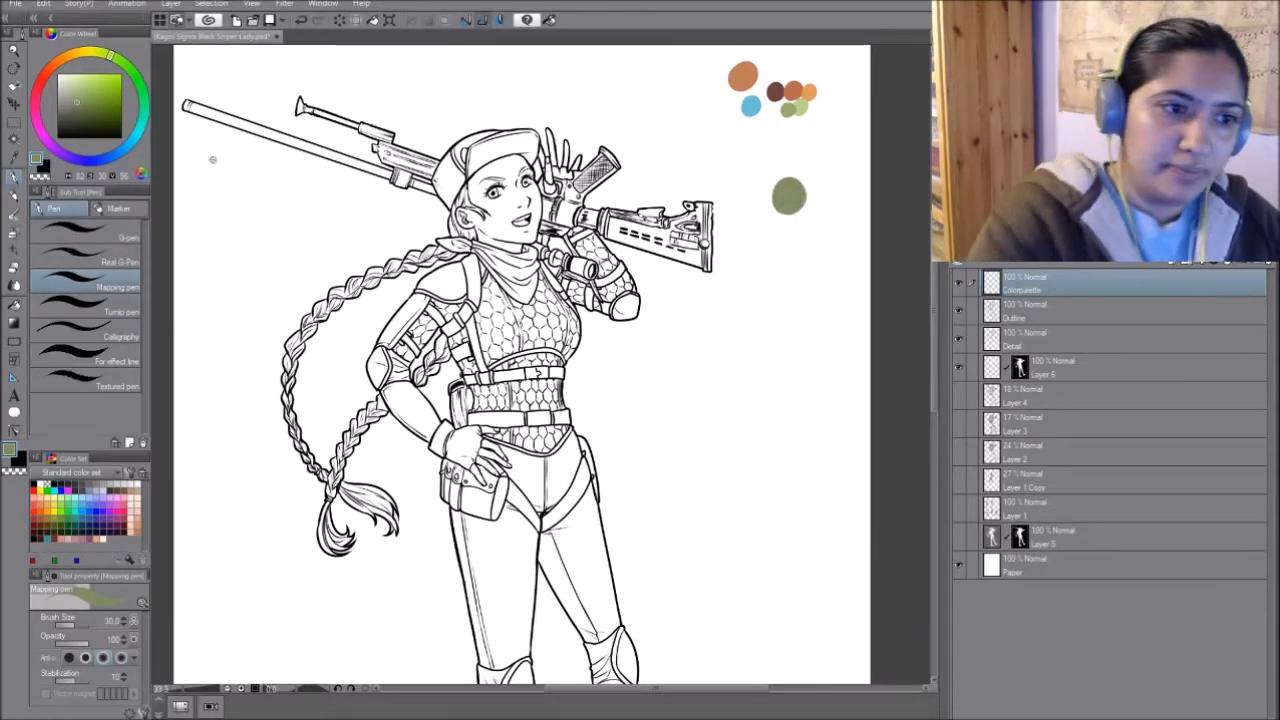
- Paint dark grey, light grey and medium grey swatches around the large muted green one
left_click(65, 124)
mouse_move(802, 155)
left_mouse_down()
mouse_move(784, 152)
mouse_move(746, 196)
mouse_move(750, 184)
left_mouse_up()
left_click(66, 82)
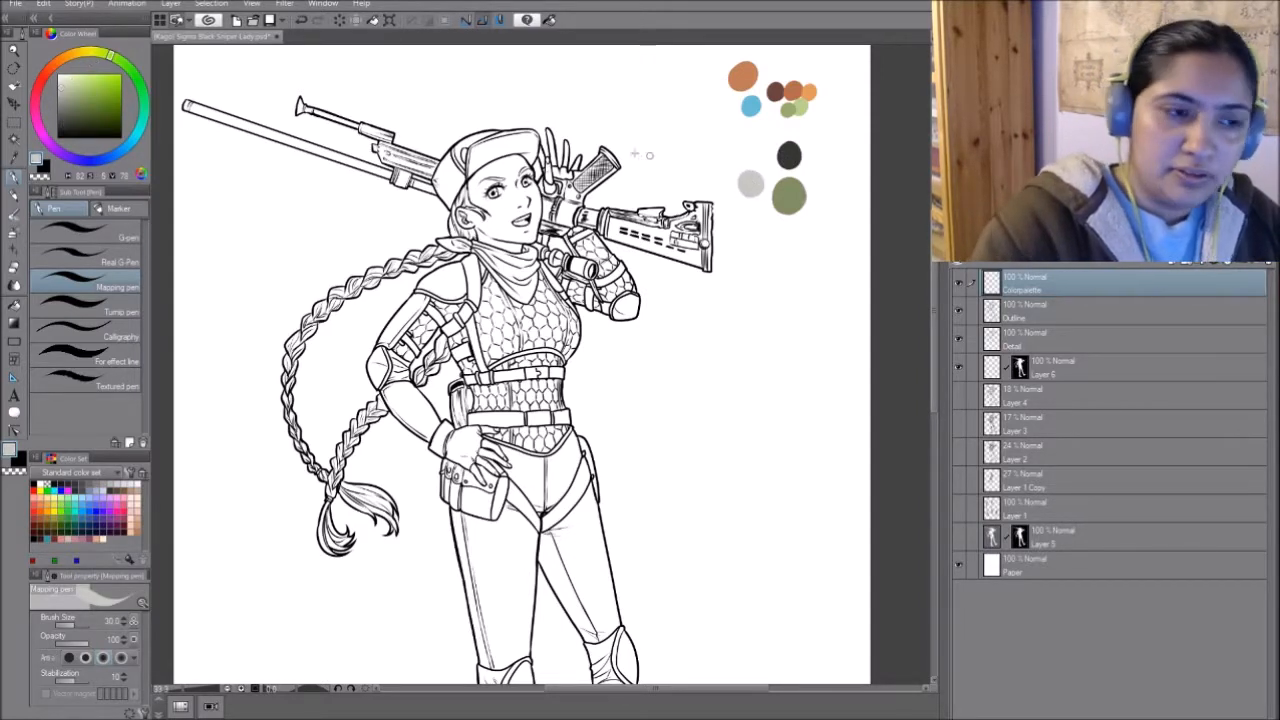
left_click_drag(64, 93, 61, 105)
left_click_drag(824, 172, 827, 178)
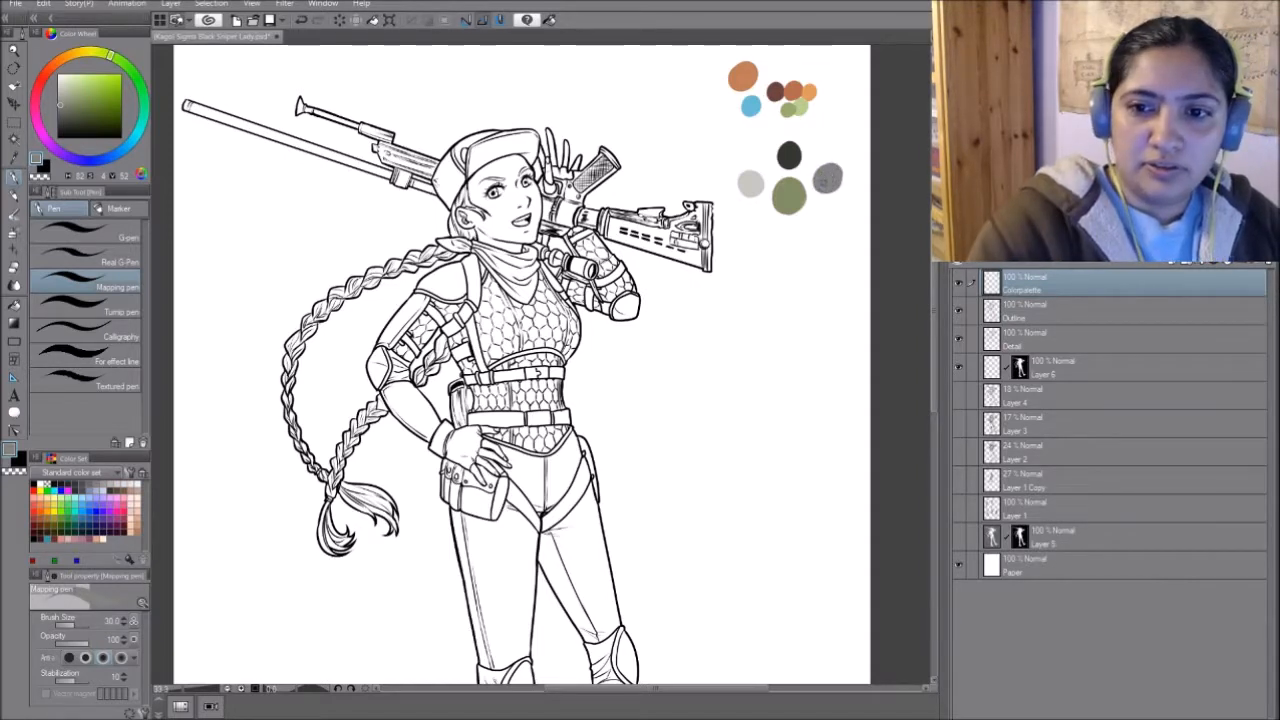
- Mix a near-black from the skin tone and paint its swatch beside the skin tone at the top of the palette
left_click(797, 187, "alt")
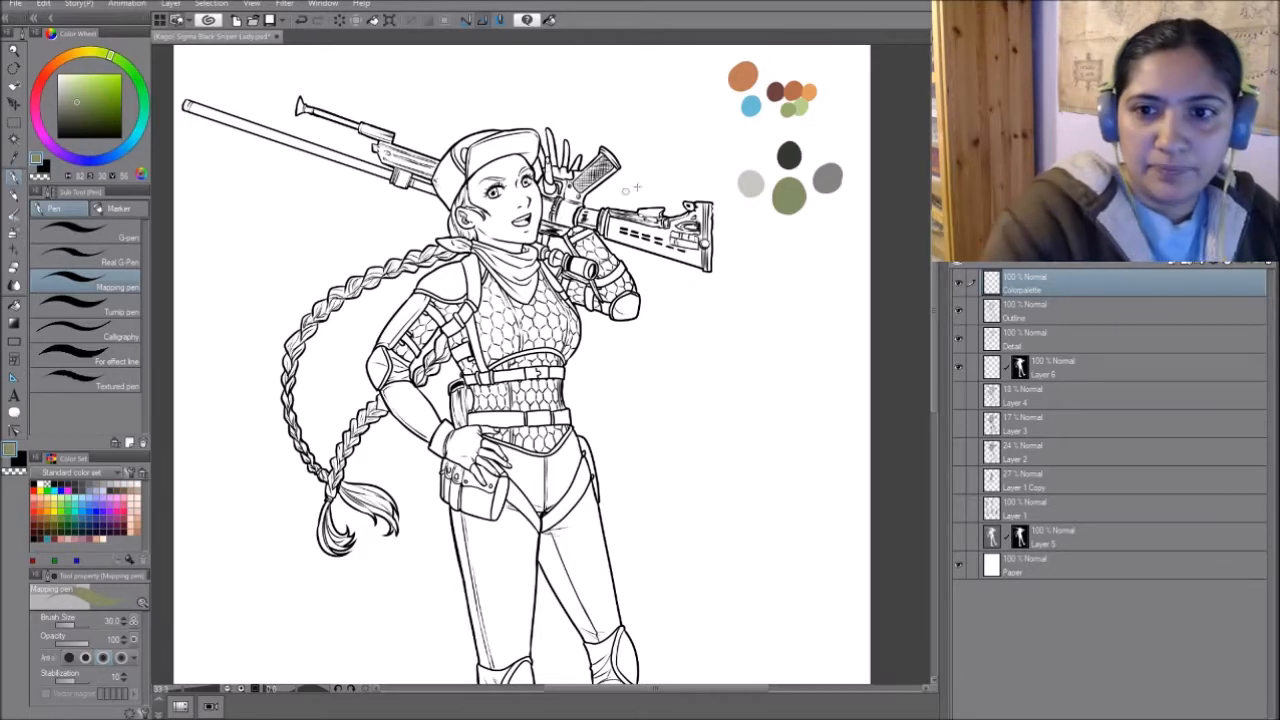
left_click(745, 73, "alt")
left_click_drag(84, 110, 64, 129)
left_click_drag(786, 58, 772, 66)
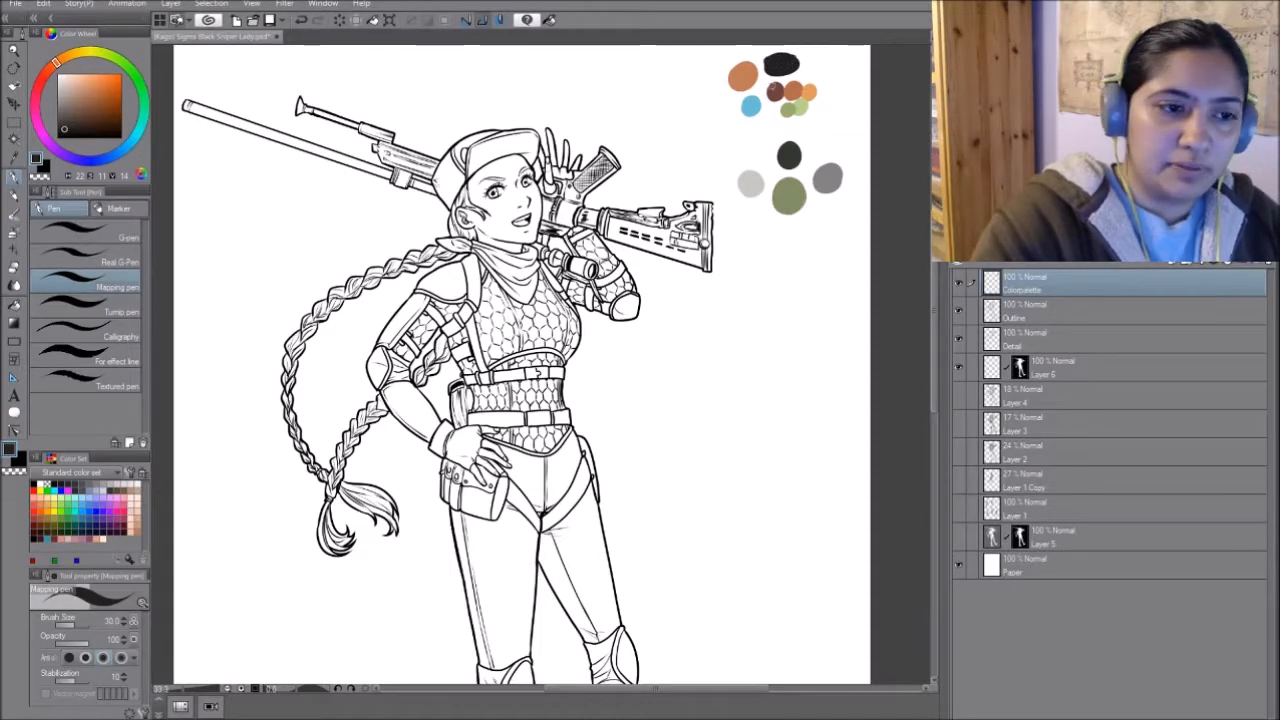
- Darken the large swatch's muted green and paint a dark olive swatch diagonally below it
left_click(788, 198, "alt")
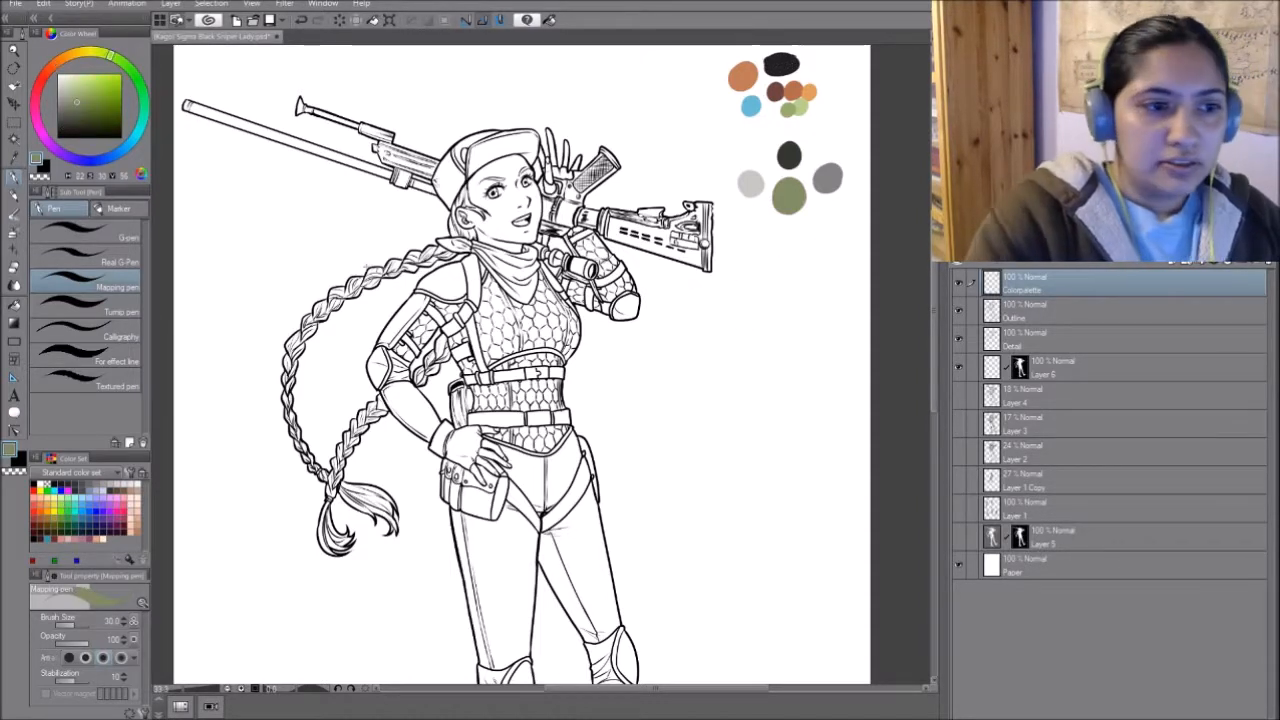
left_click_drag(79, 111, 84, 119)
mouse_move(776, 223)
left_mouse_down()
mouse_move(750, 228)
mouse_move(763, 224)
left_mouse_up()
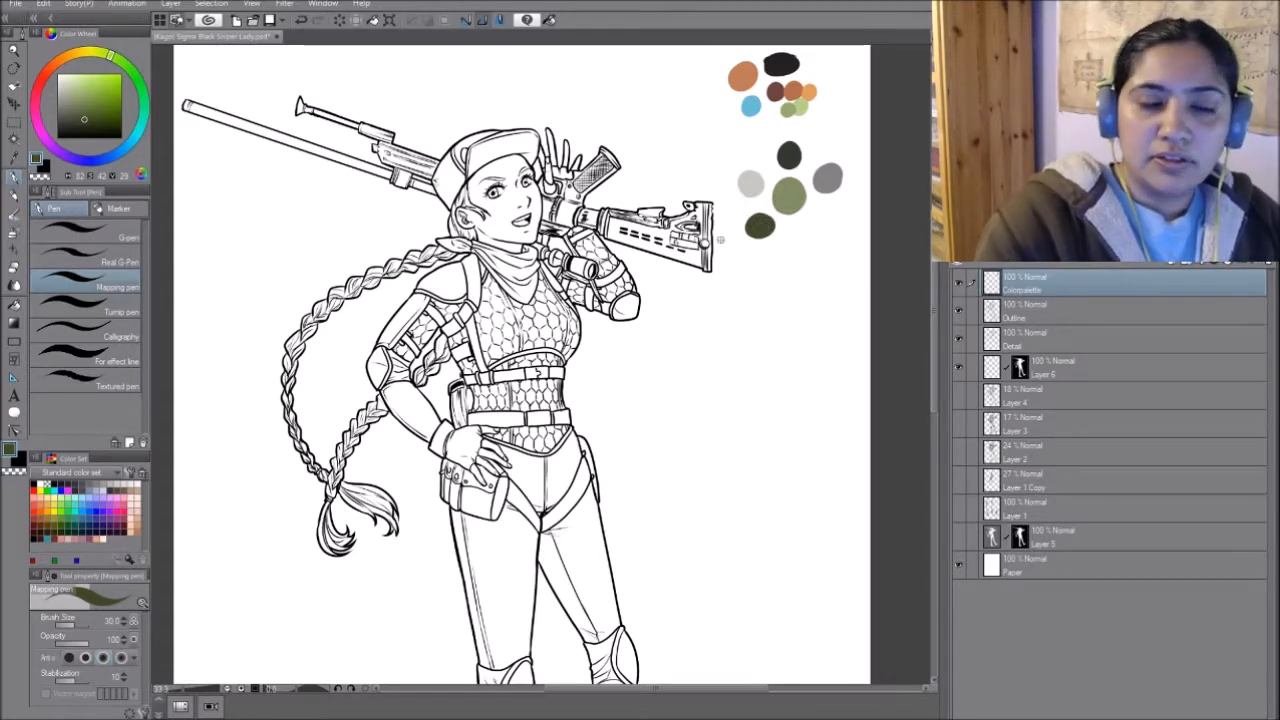
- Try out a more saturated dark green swatch below the large green one, darken it and remove it again
left_click(789, 197, "alt")
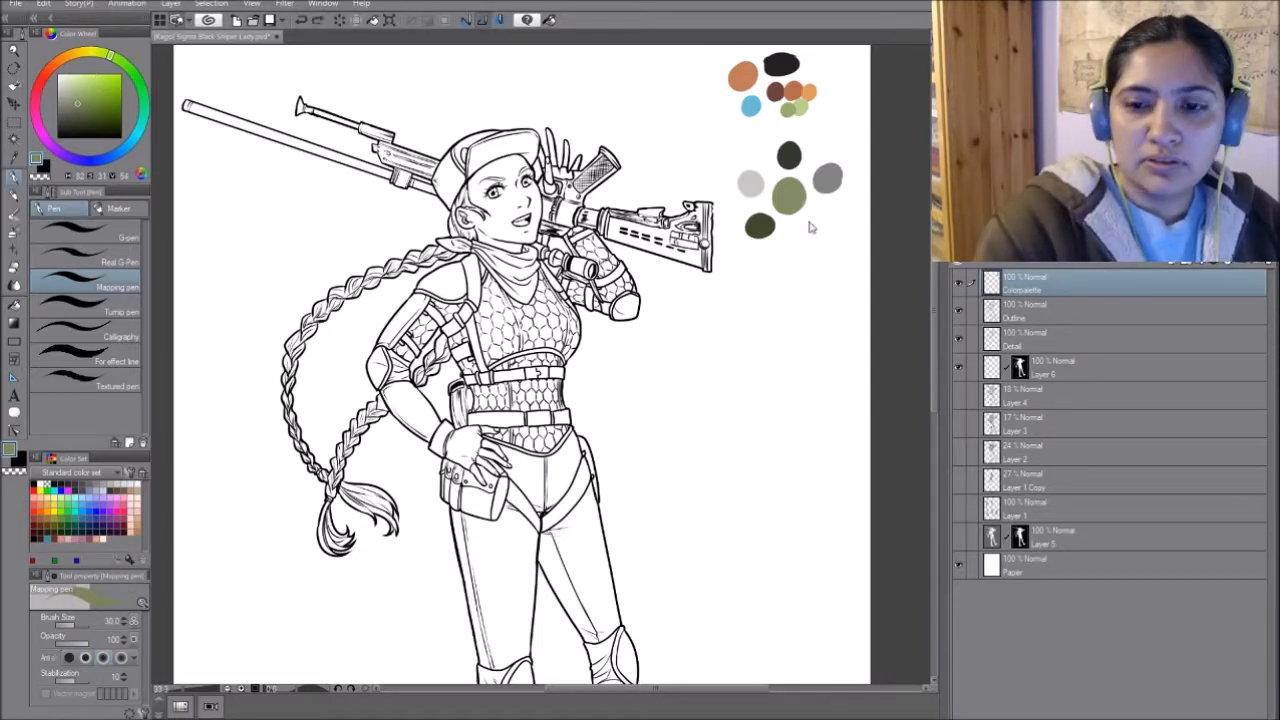
left_click(94, 112)
left_click_drag(798, 237, 799, 251)
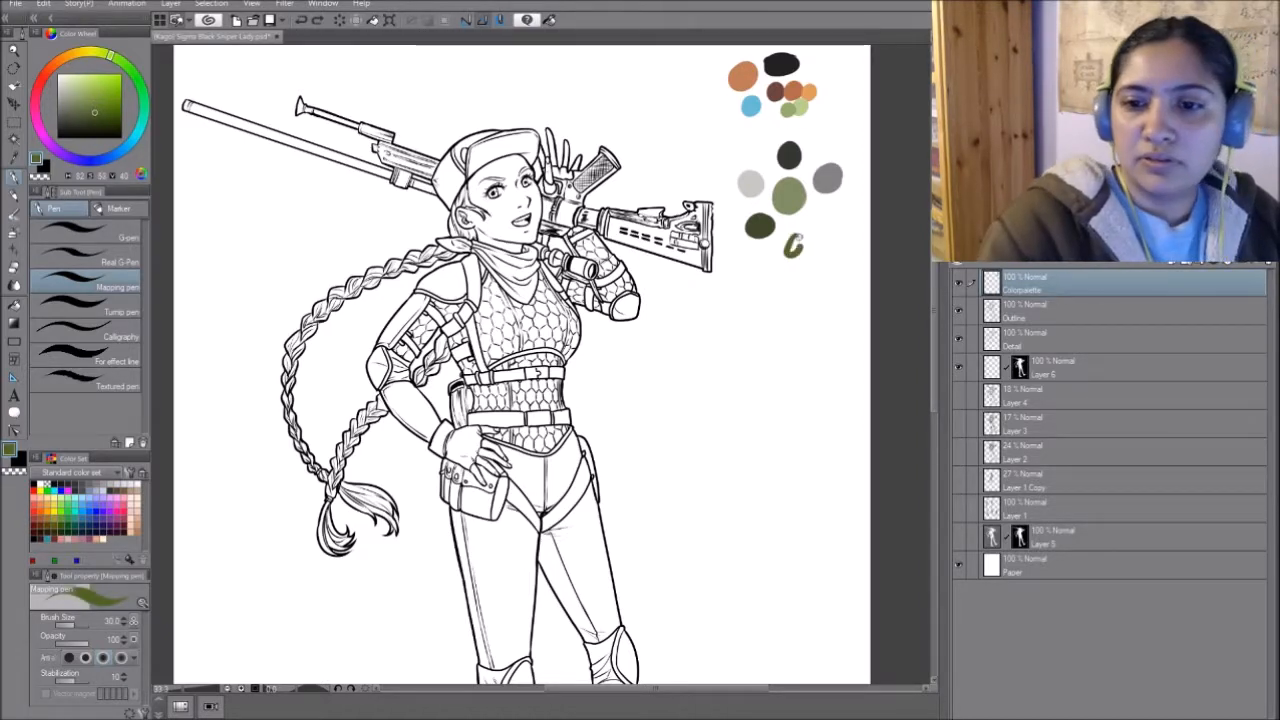
key("ctrl+z")
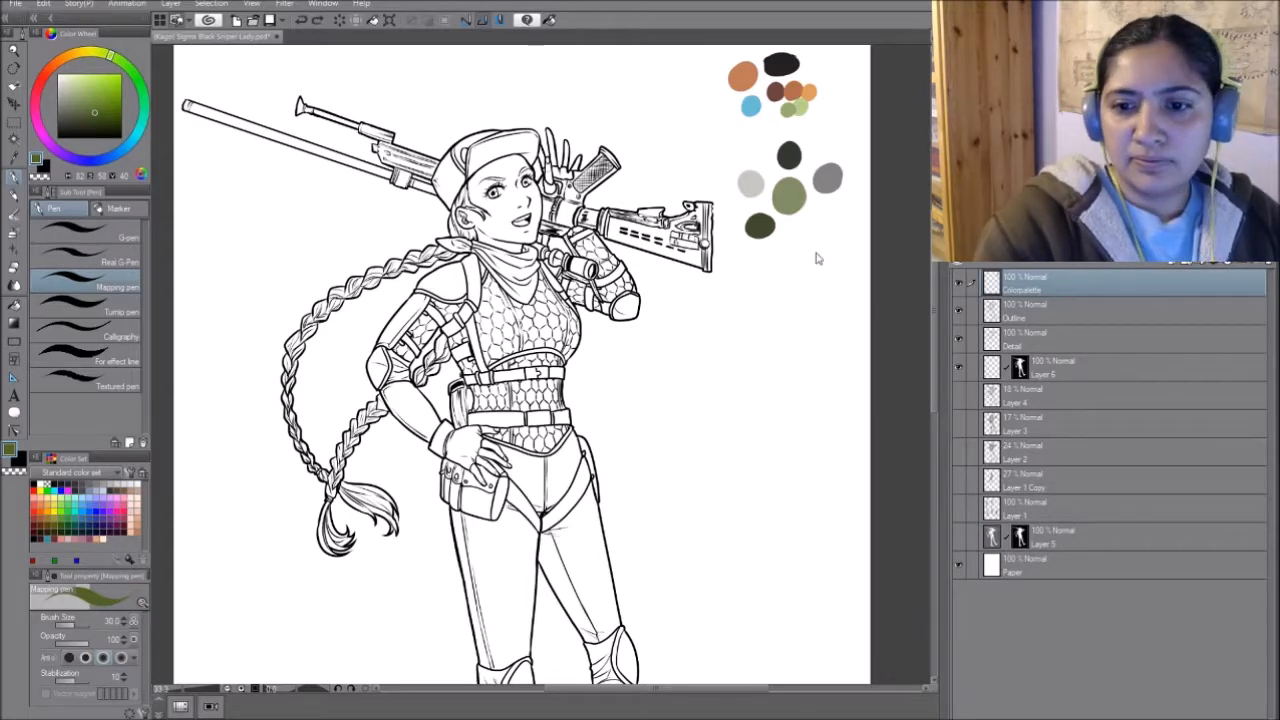
left_click_drag(798, 231, 789, 253)
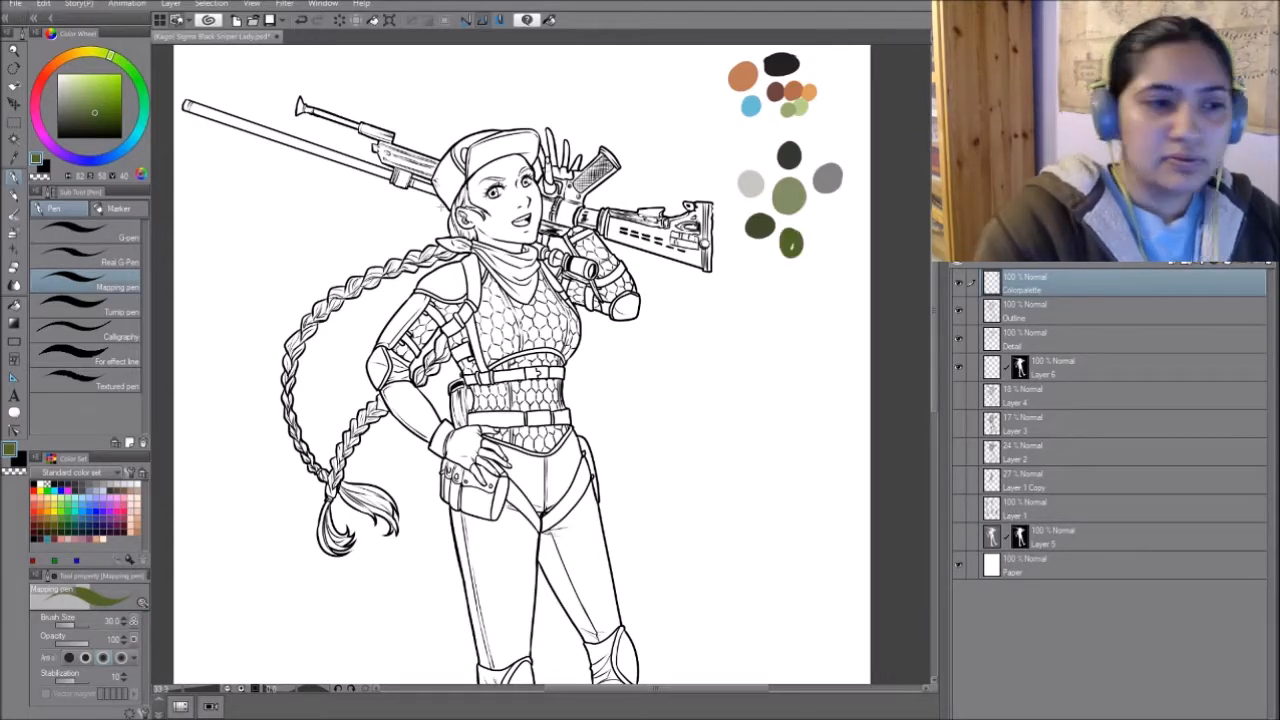
left_click(90, 119)
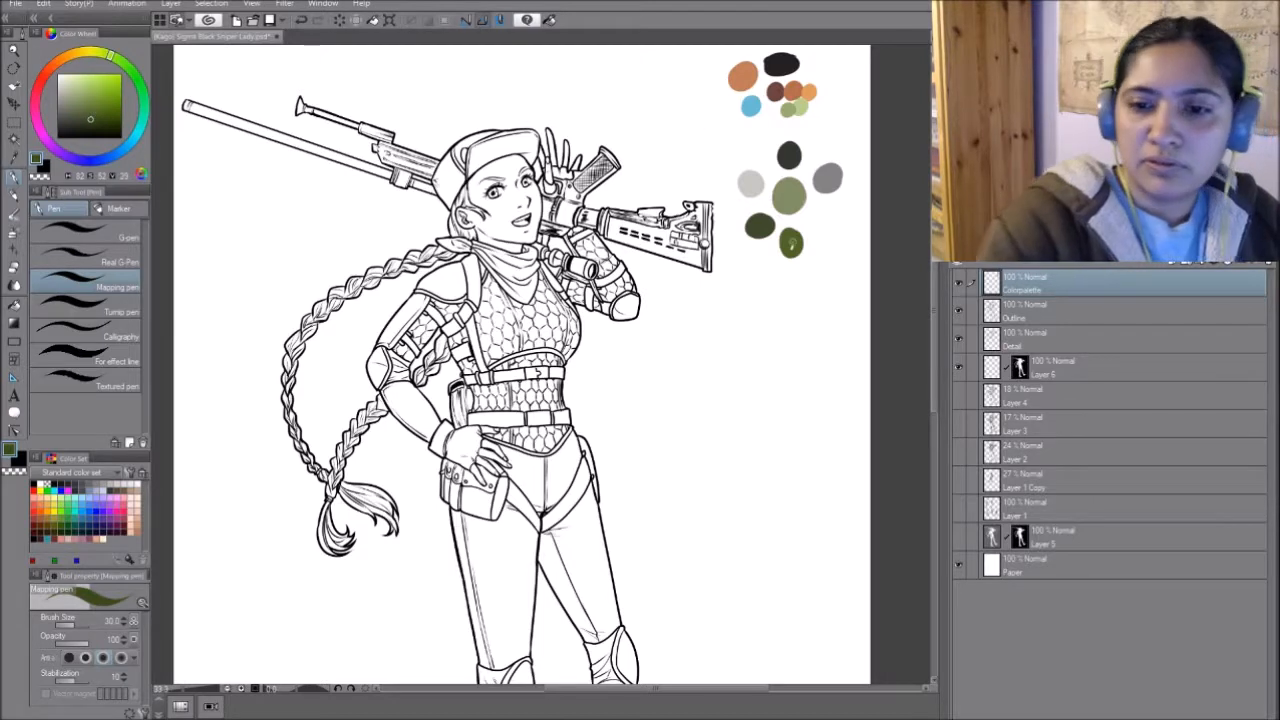
left_click_drag(792, 242, 790, 246)
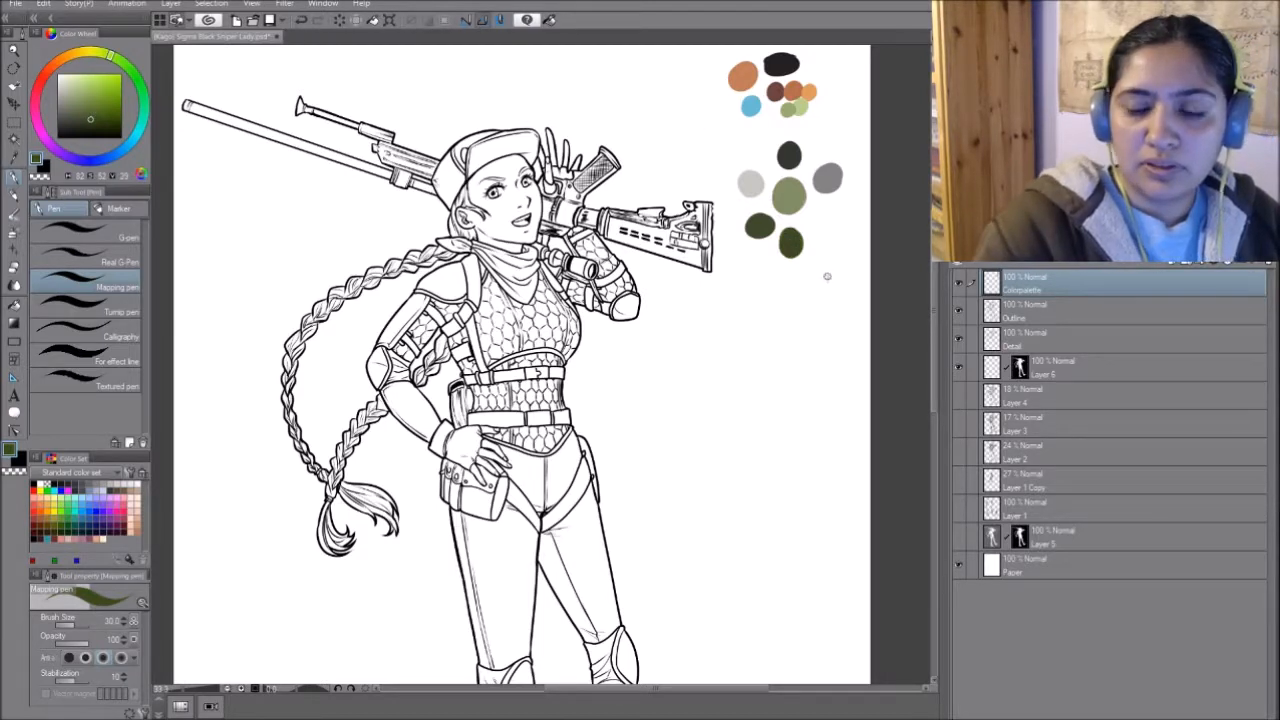
mouse_move(782, 232)
left_mouse_down()
mouse_move(814, 235)
mouse_move(800, 259)
left_mouse_up()
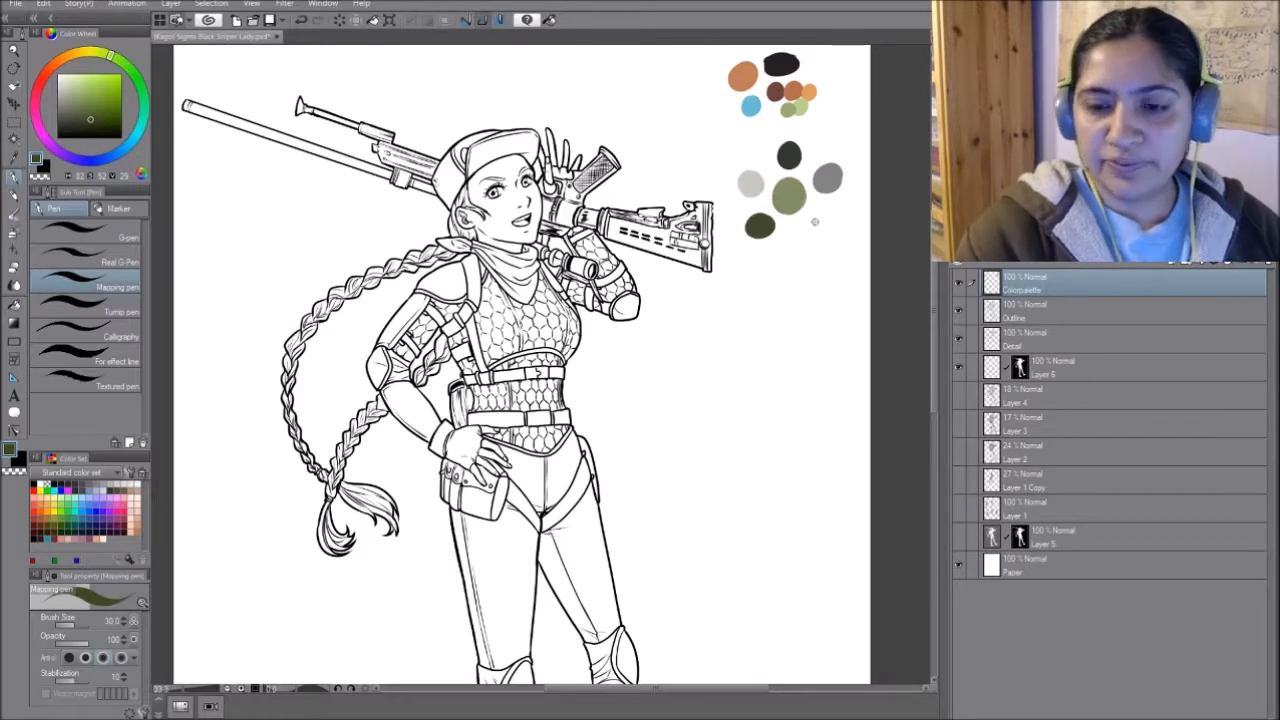
- Draw a dark green outline around the group of green and grey swatches
mouse_move(795, 128)
left_mouse_down()
mouse_move(778, 134)
mouse_move(734, 262)
mouse_move(866, 157)
mouse_move(786, 238)
mouse_move(722, 270)
left_mouse_up()
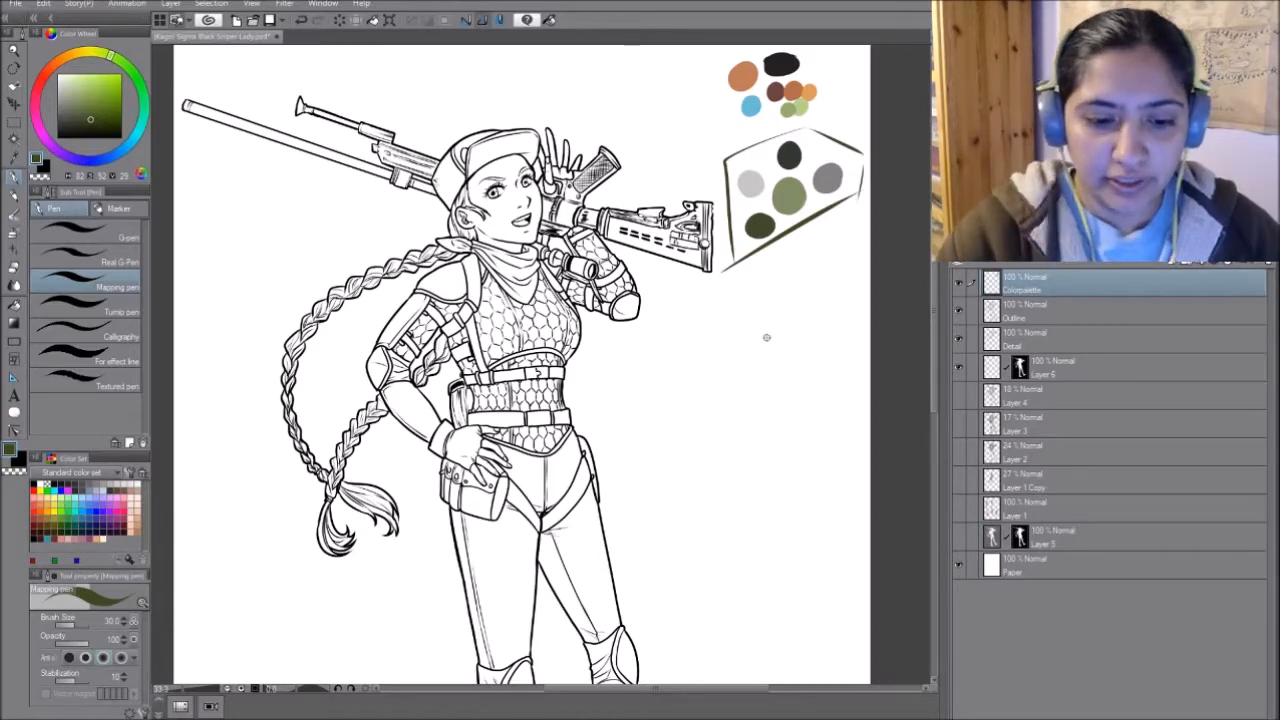
left_click_drag(757, 551, 792, 441)
- Hide the Detail layer and duplicate Layer 6 with its figure mask directly above the original
left_click(960, 337)
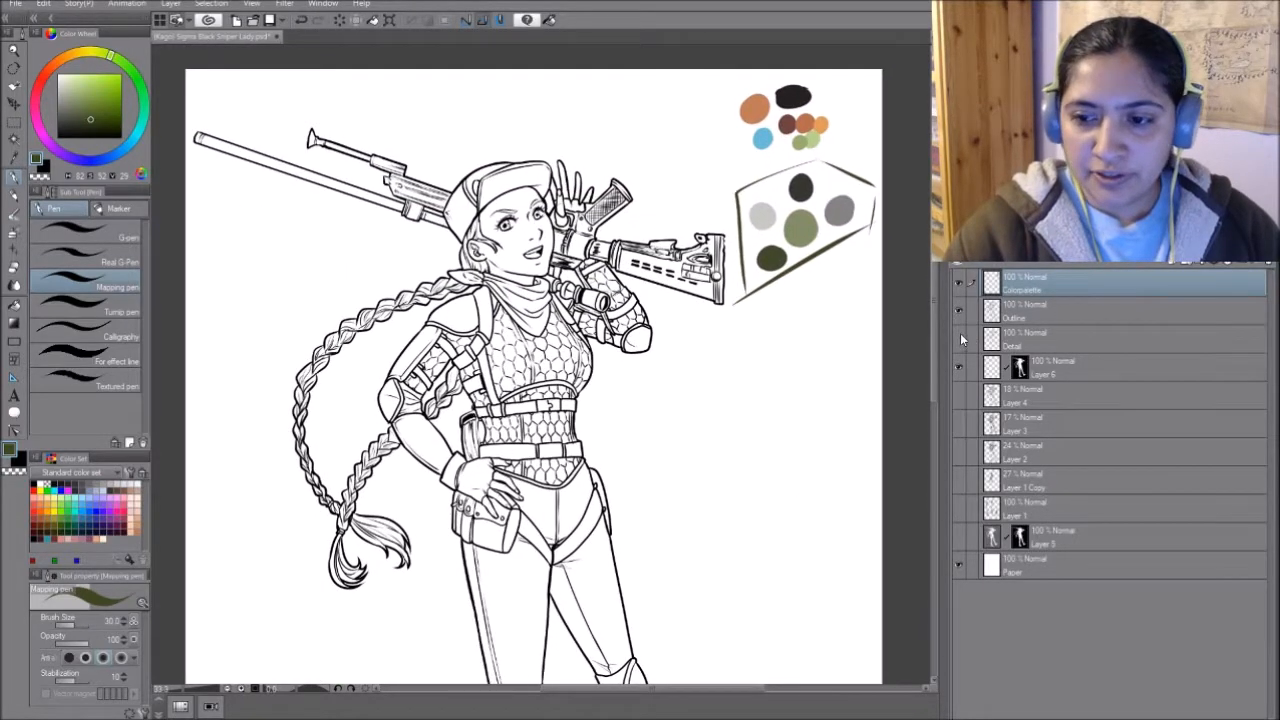
left_click(959, 367)
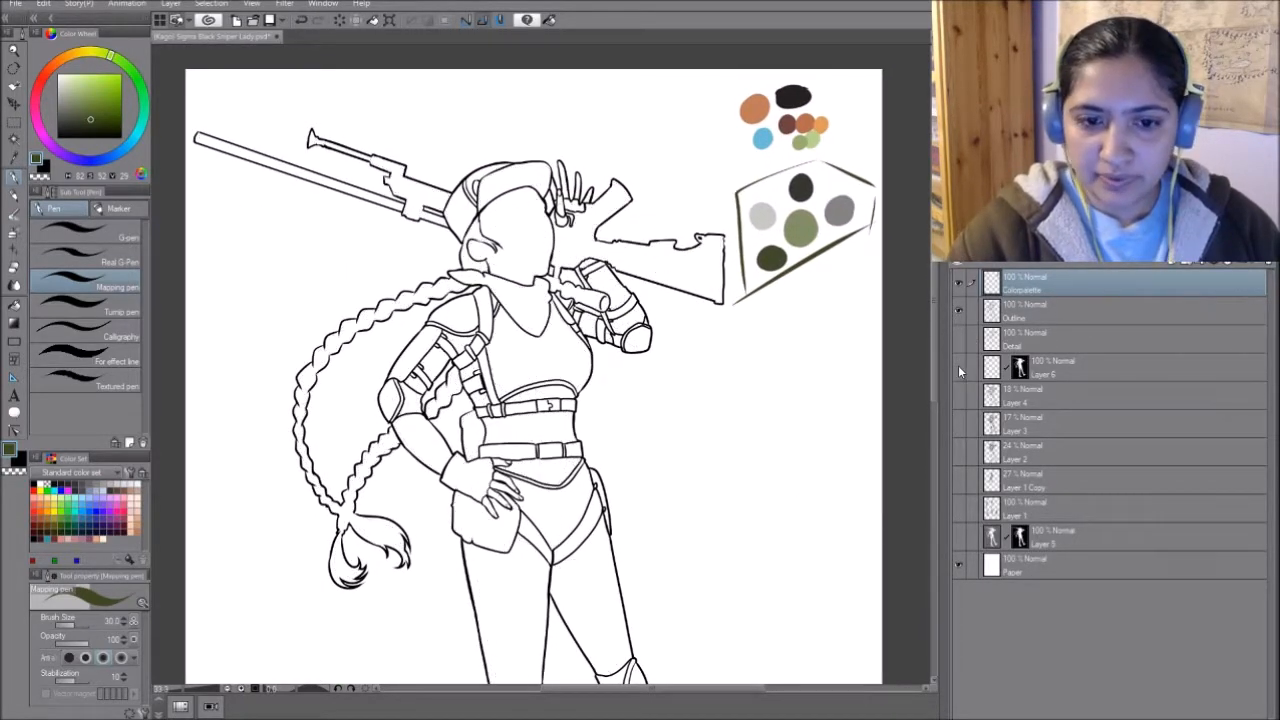
left_click(1021, 368)
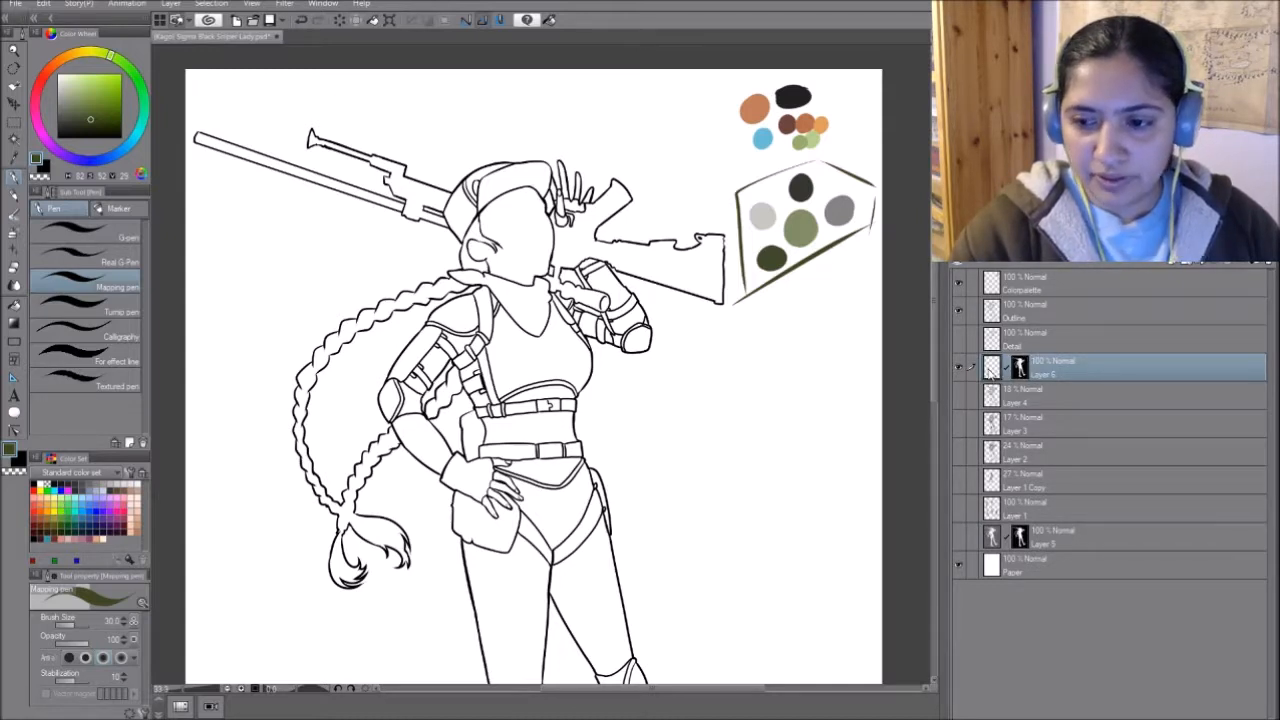
key("g")
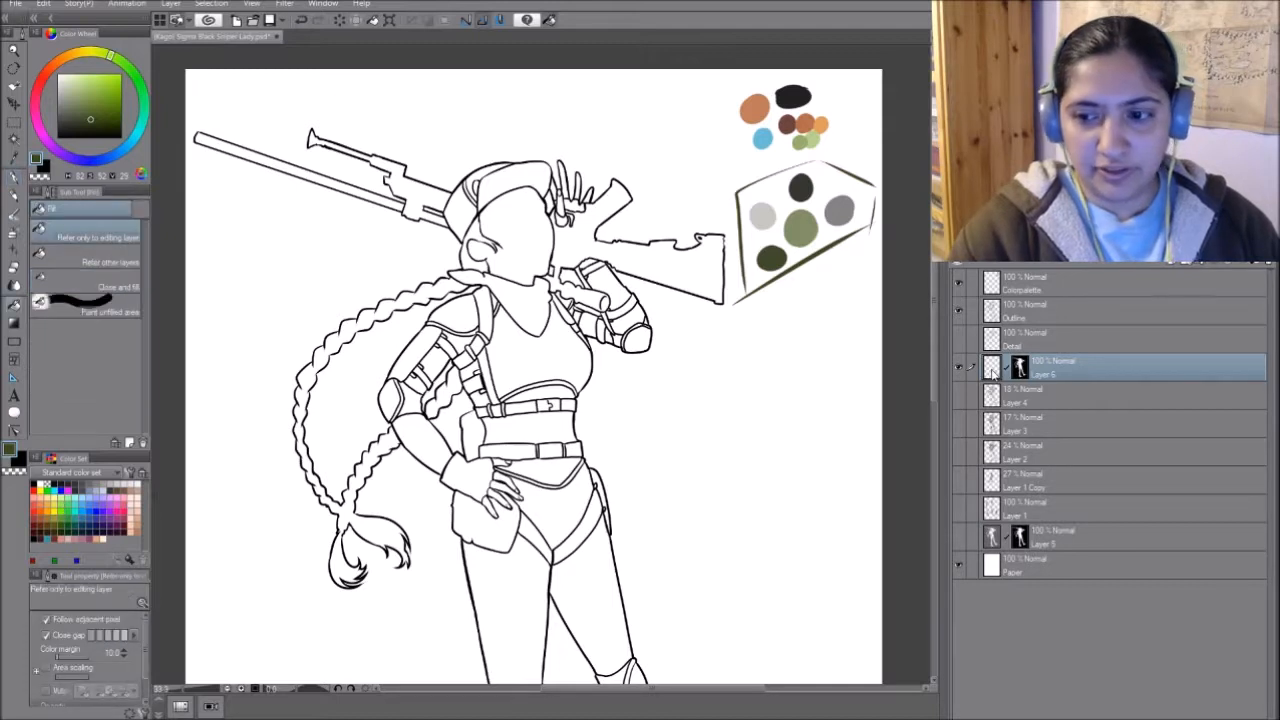
left_click_drag(1105, 364, 1113, 355)
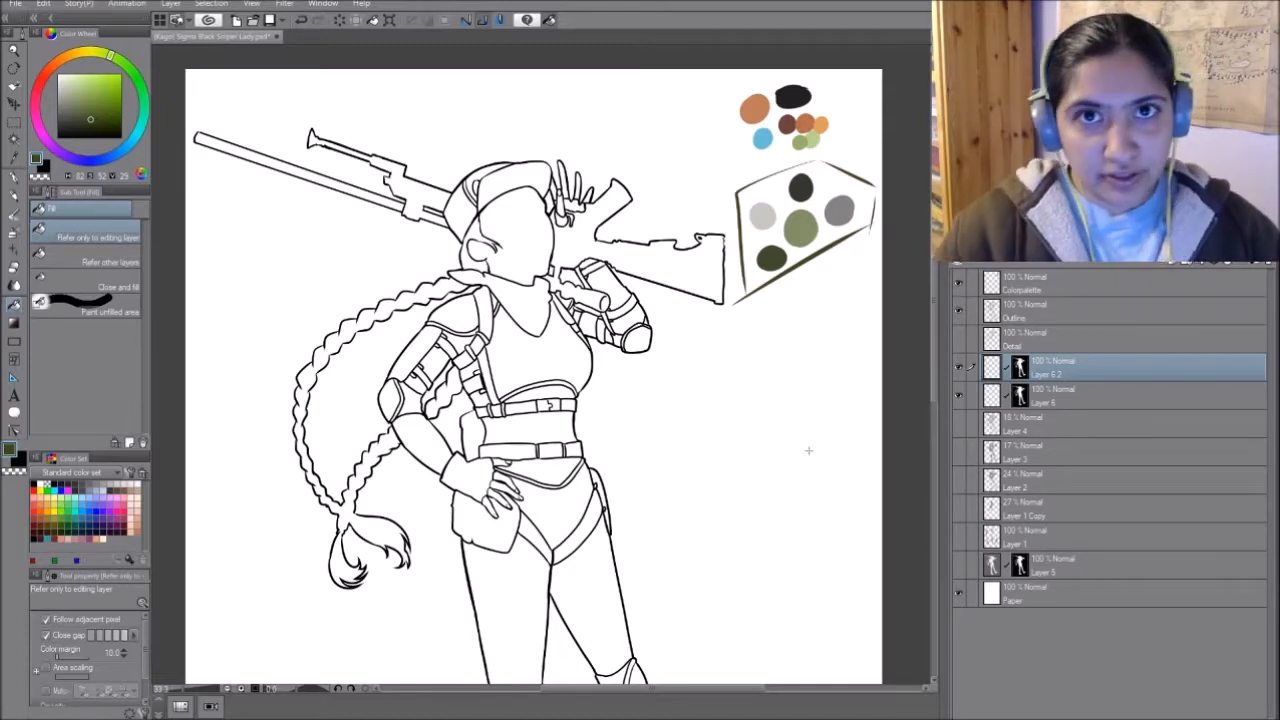
- Fill the face, ear and fingers of both hands with the palette's skin tone, with the fill referring to other layers
left_click(757, 102, "alt")
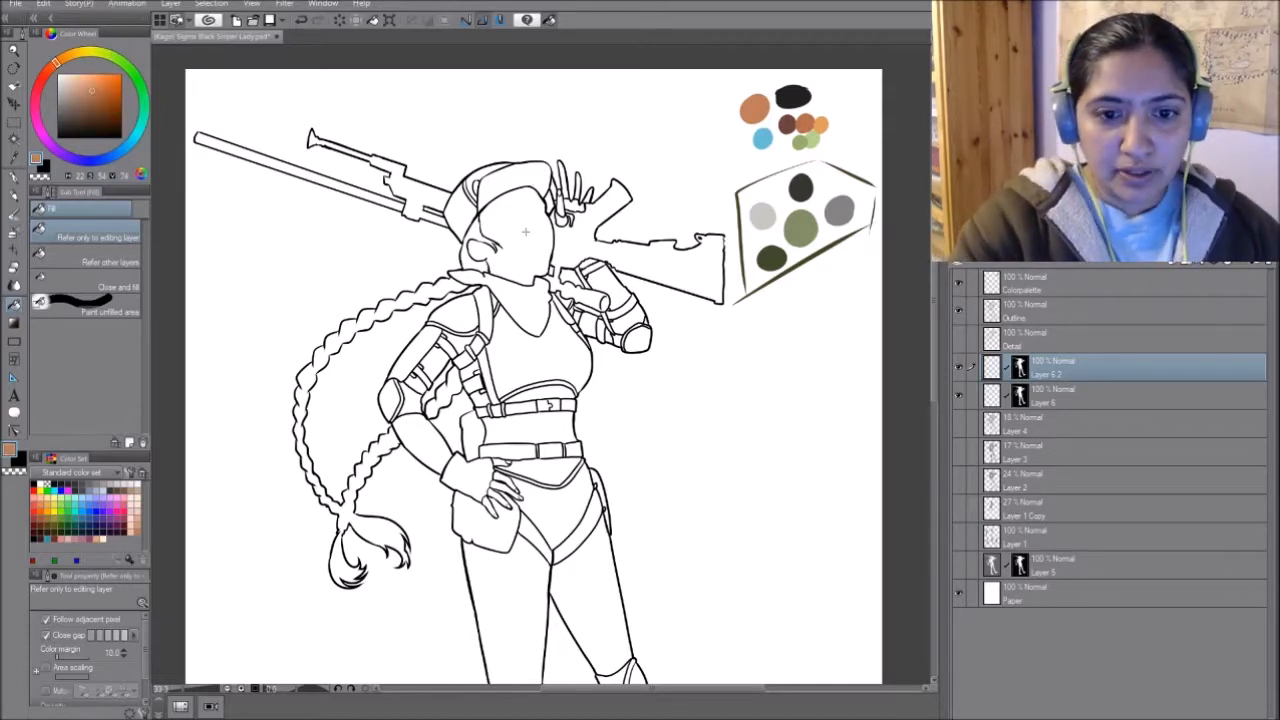
left_click(540, 320)
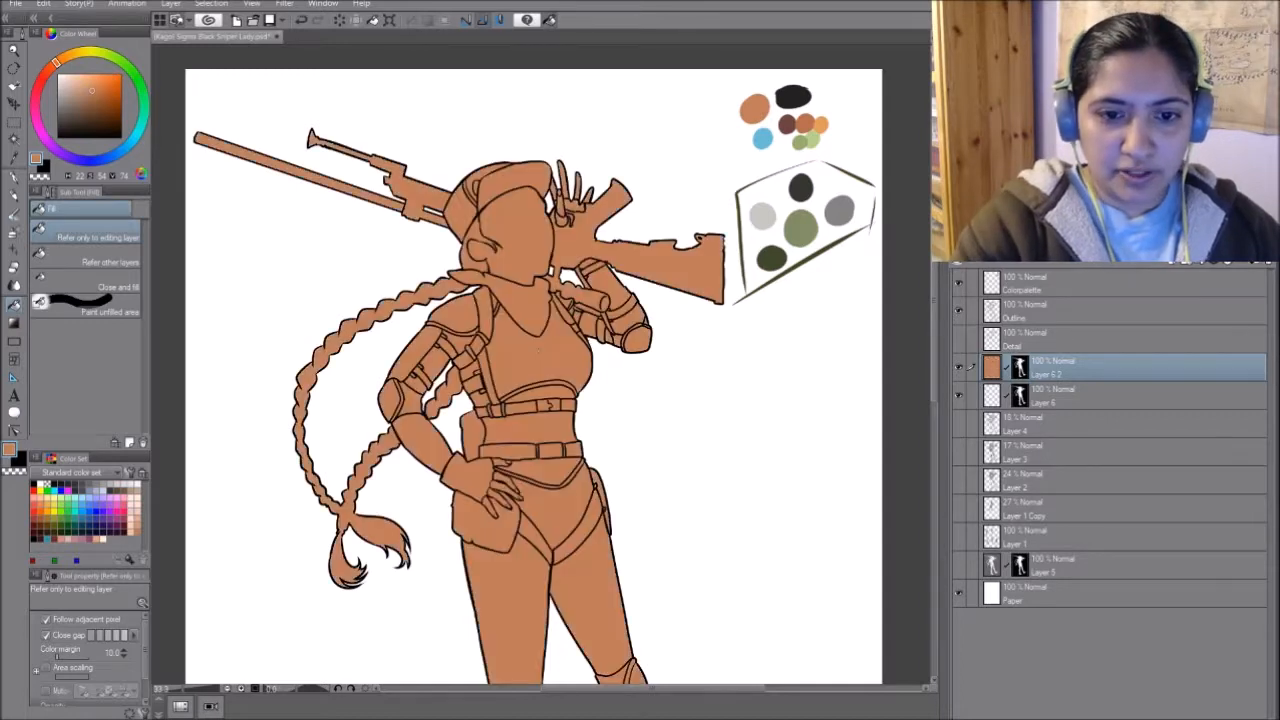
key("ctrl+z")
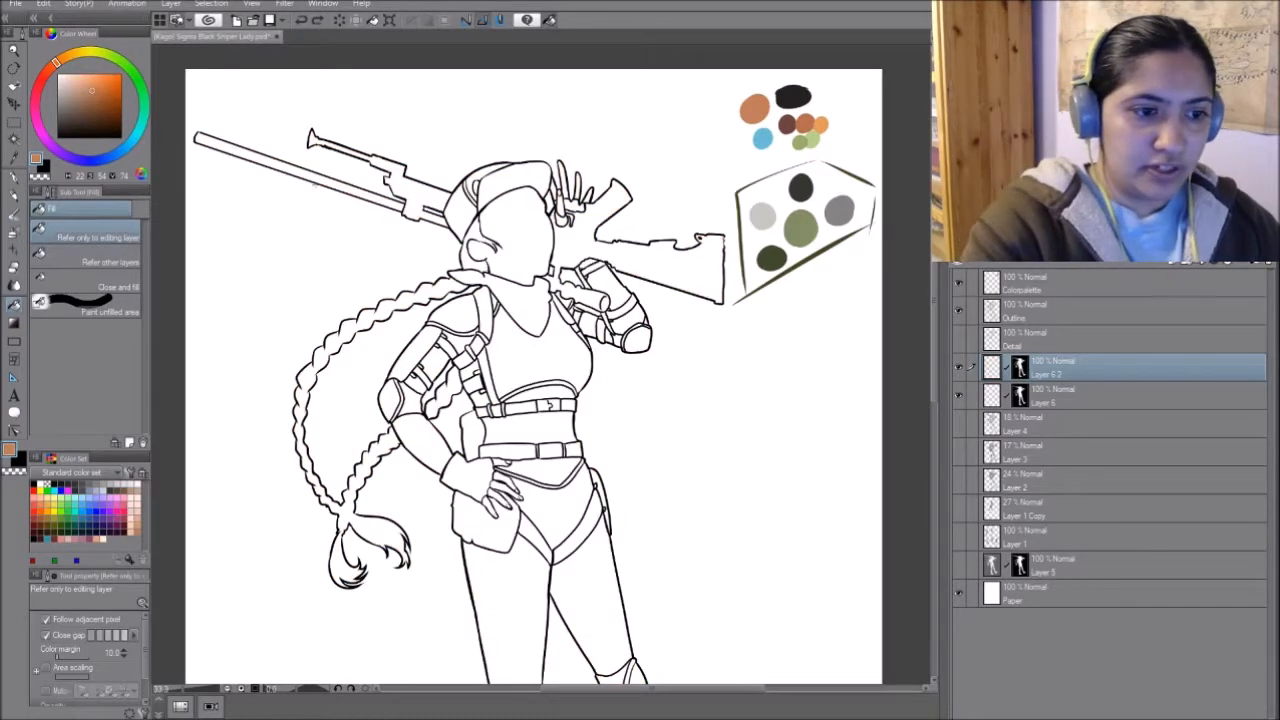
left_click(122, 262)
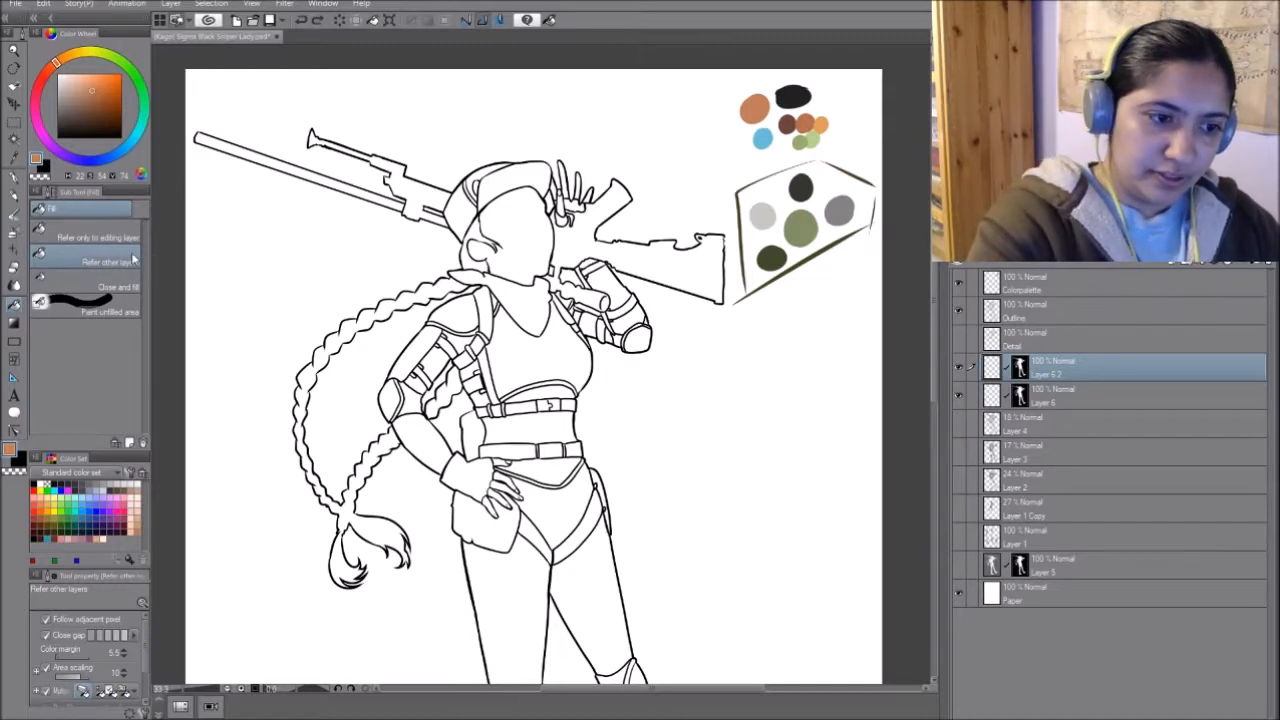
left_click(563, 182)
left_click(510, 240)
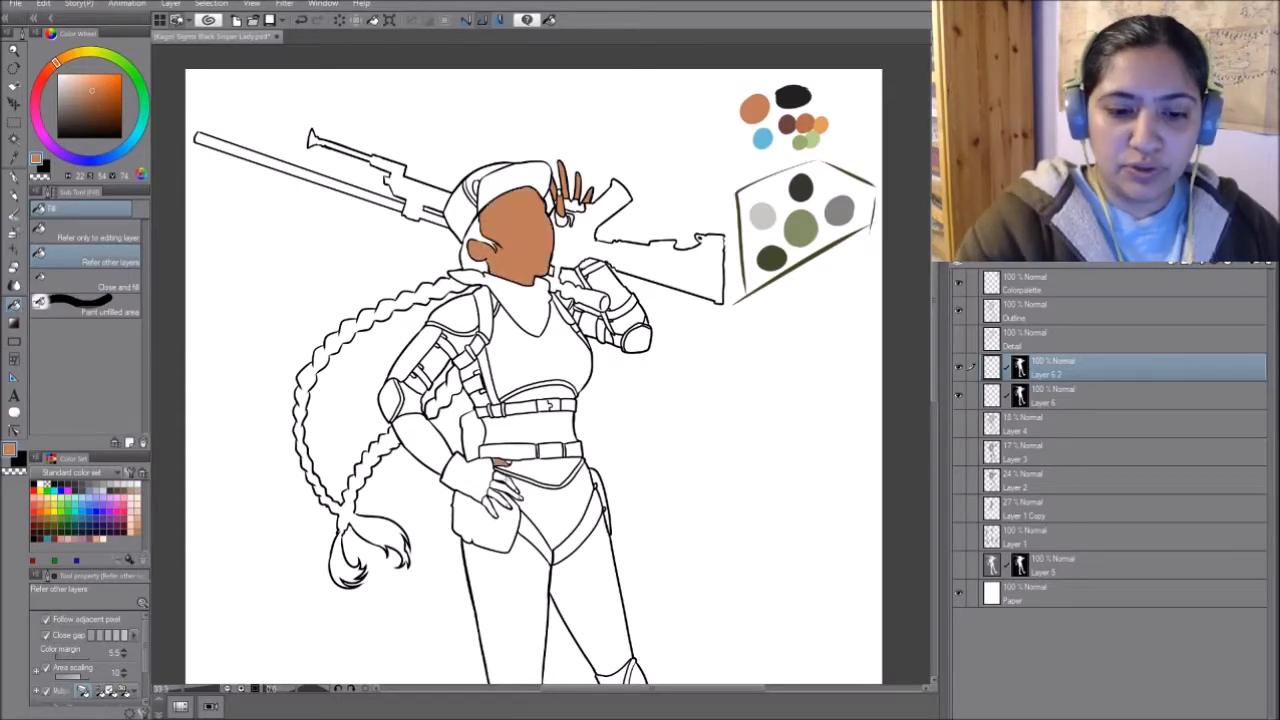
left_click(506, 482)
left_click(504, 492)
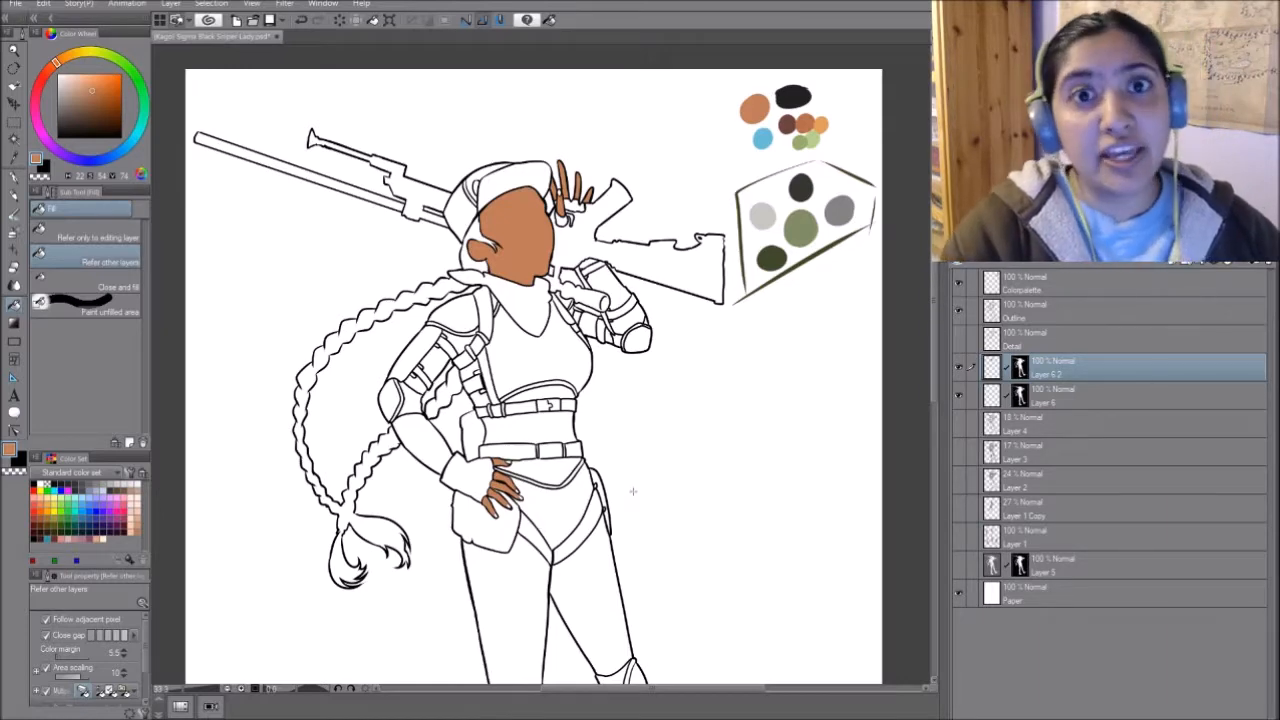
- Pick the near-black from the palette and fill the hair beside the face under the cap
scroll(617, 477, "down", 5)
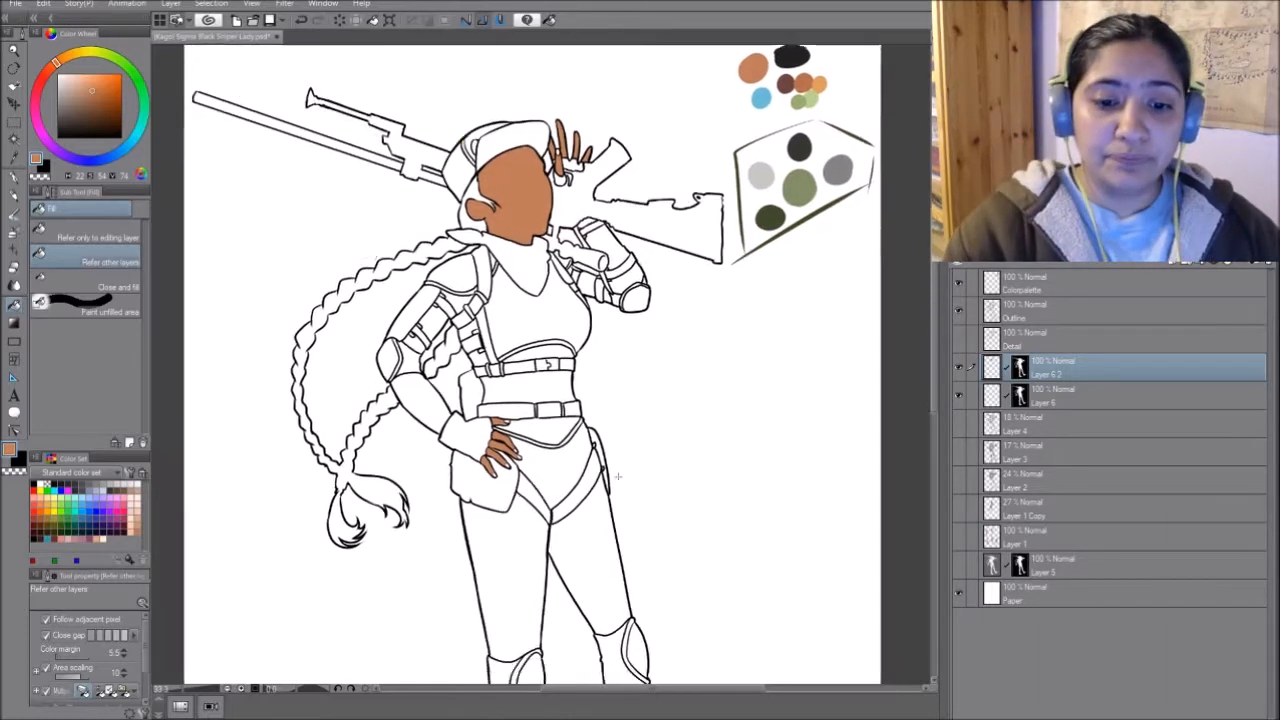
scroll(546, 365, "up", 5)
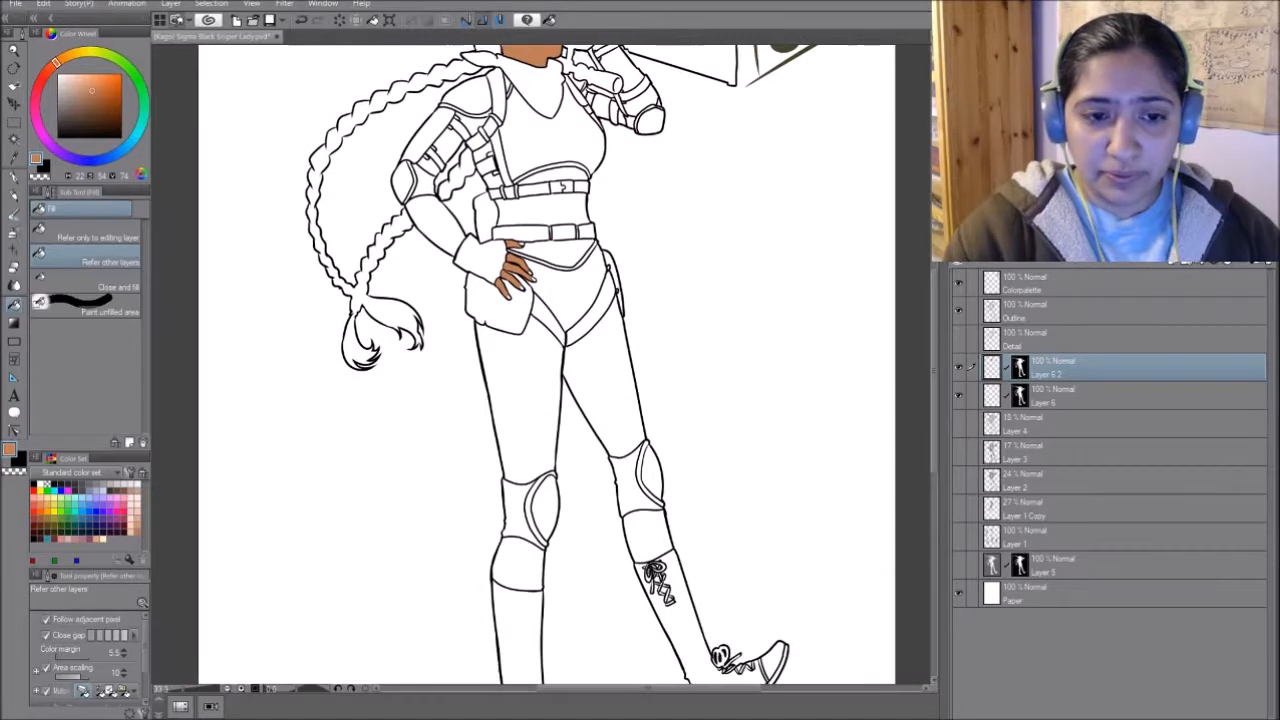
left_click_drag(546, 365, 548, 395)
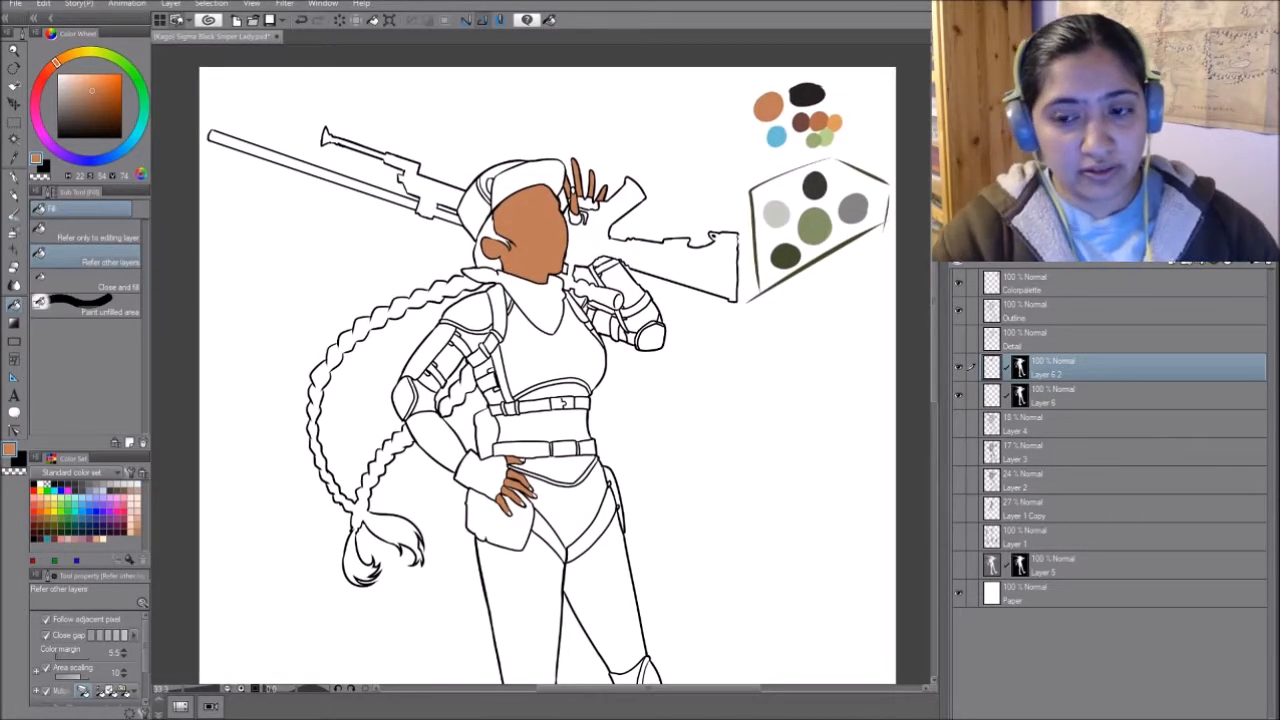
left_click(812, 214, "alt")
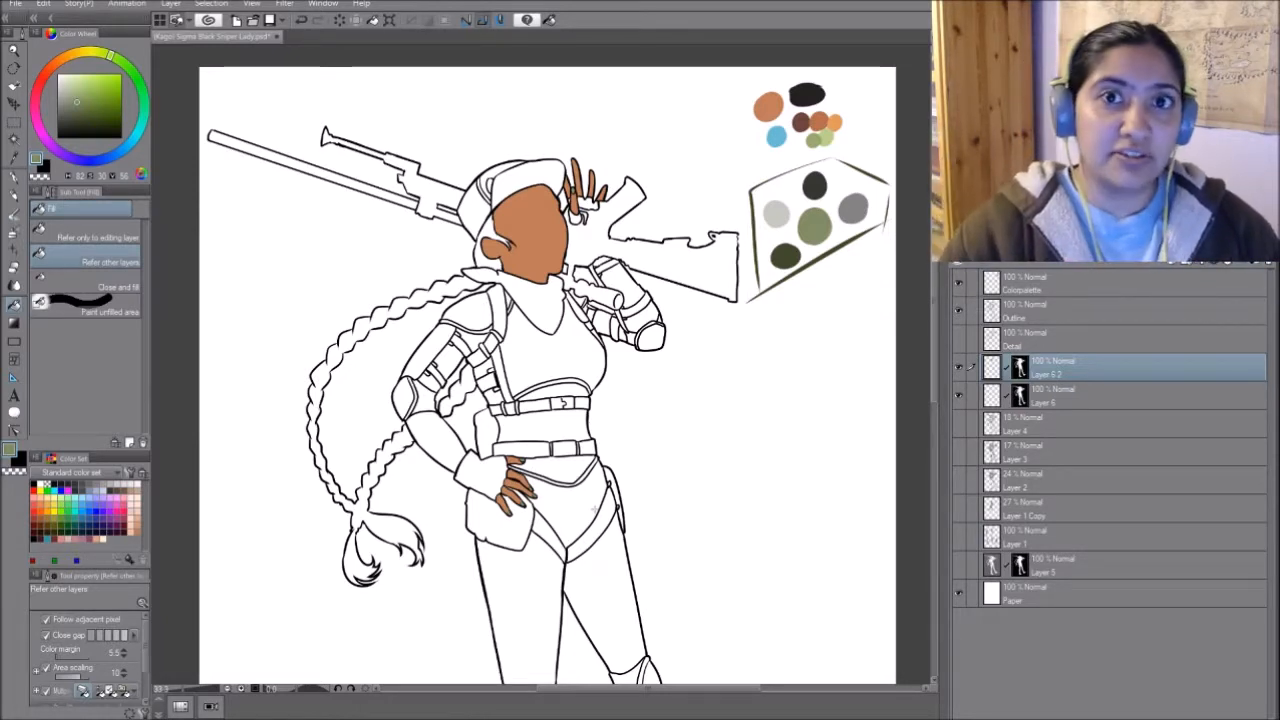
left_click(816, 87, "alt")
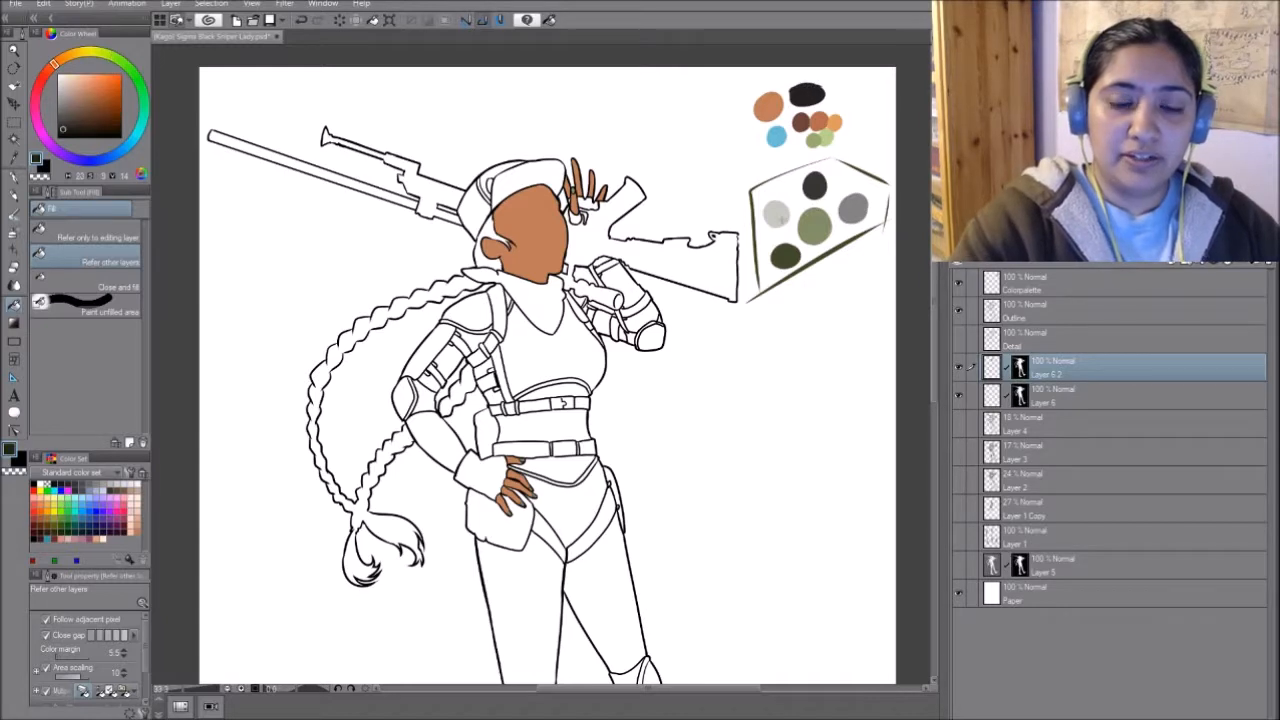
left_click(488, 228)
left_click(486, 263)
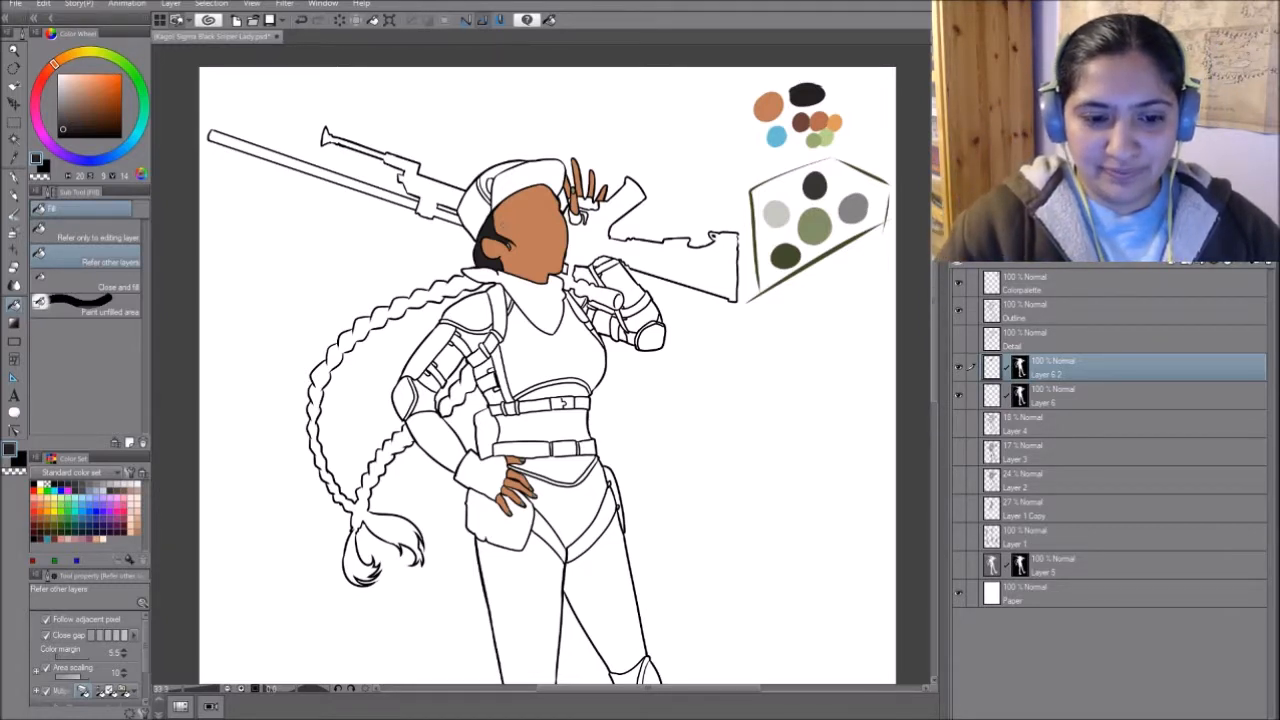
- Fill the whole length of the long braid and its loose tuft with the same near-black
left_click_drag(471, 382, 461, 418)
left_click(446, 407)
left_click(405, 440)
left_click(351, 557)
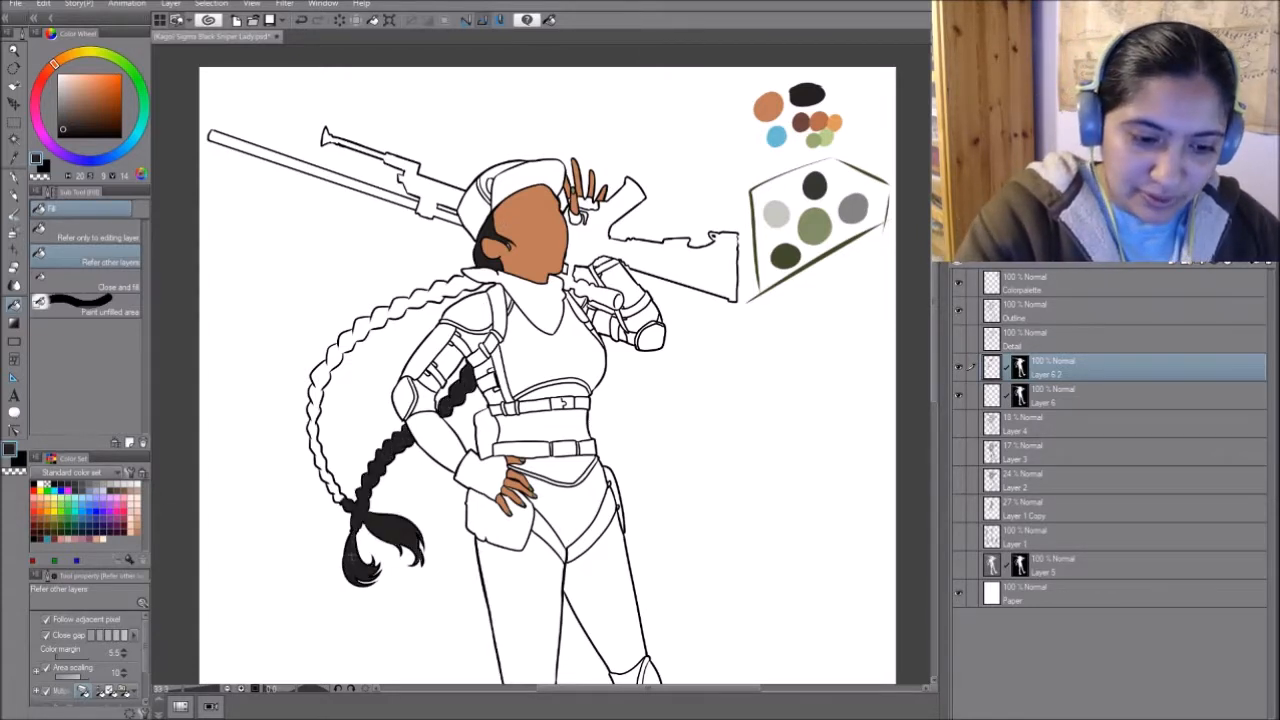
mouse_move(328, 478)
left_mouse_down()
mouse_move(314, 390)
mouse_move(324, 362)
mouse_move(362, 326)
mouse_move(478, 282)
left_mouse_up()
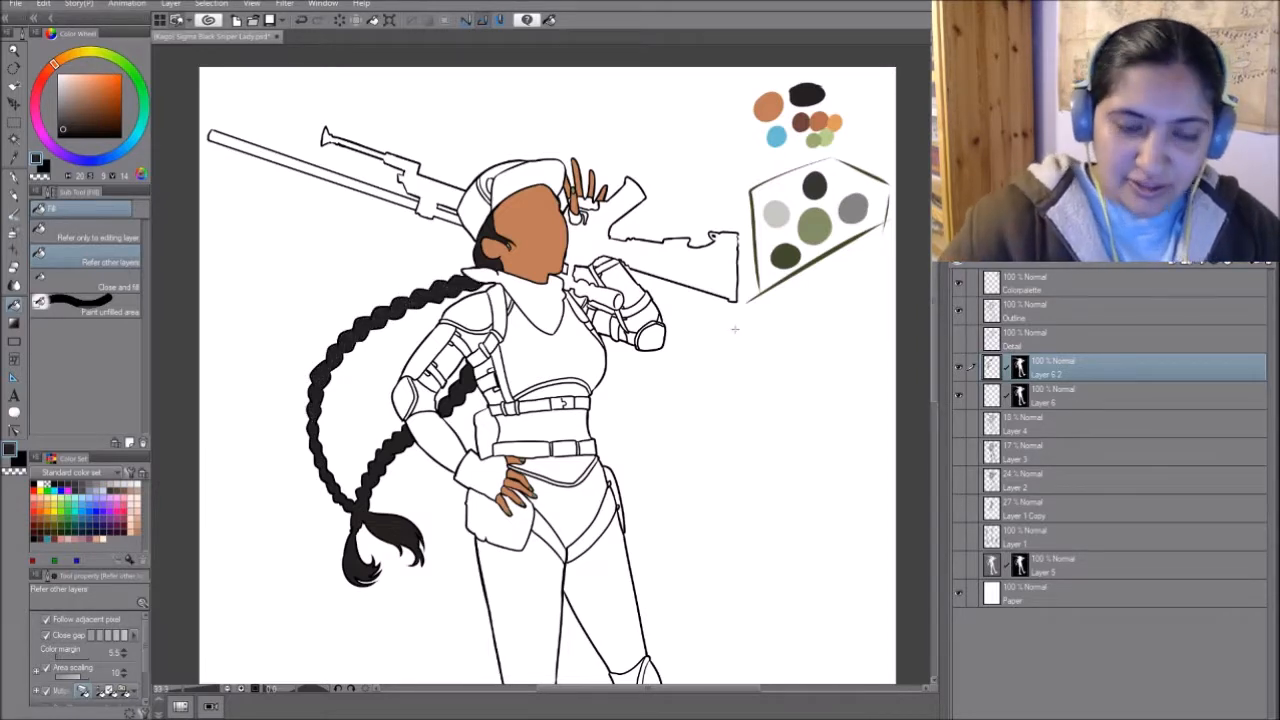
- Duplicate Layer 6 with its figure mask, directly below the layer holding the skin and hair colours
key("p")
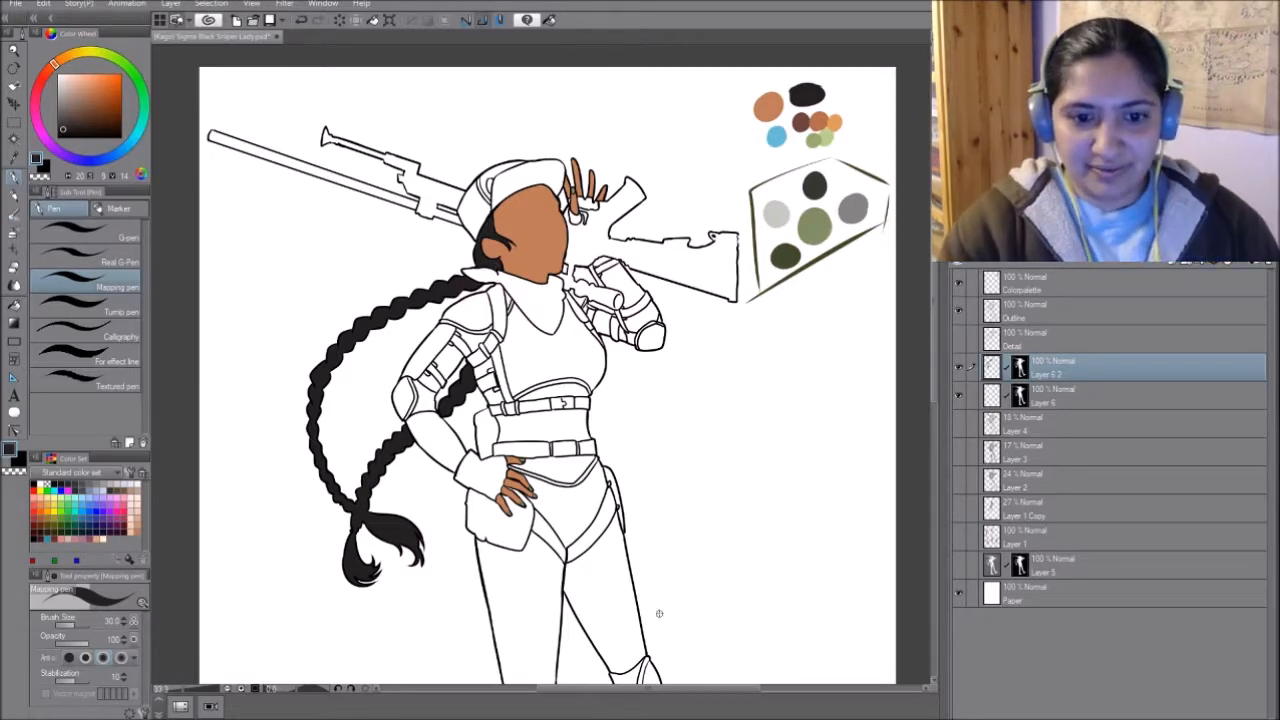
mouse_move(659, 613)
left_mouse_down()
mouse_move(679, 385)
mouse_move(673, 532)
mouse_move(673, 213)
mouse_move(676, 618)
mouse_move(672, 603)
left_mouse_up()
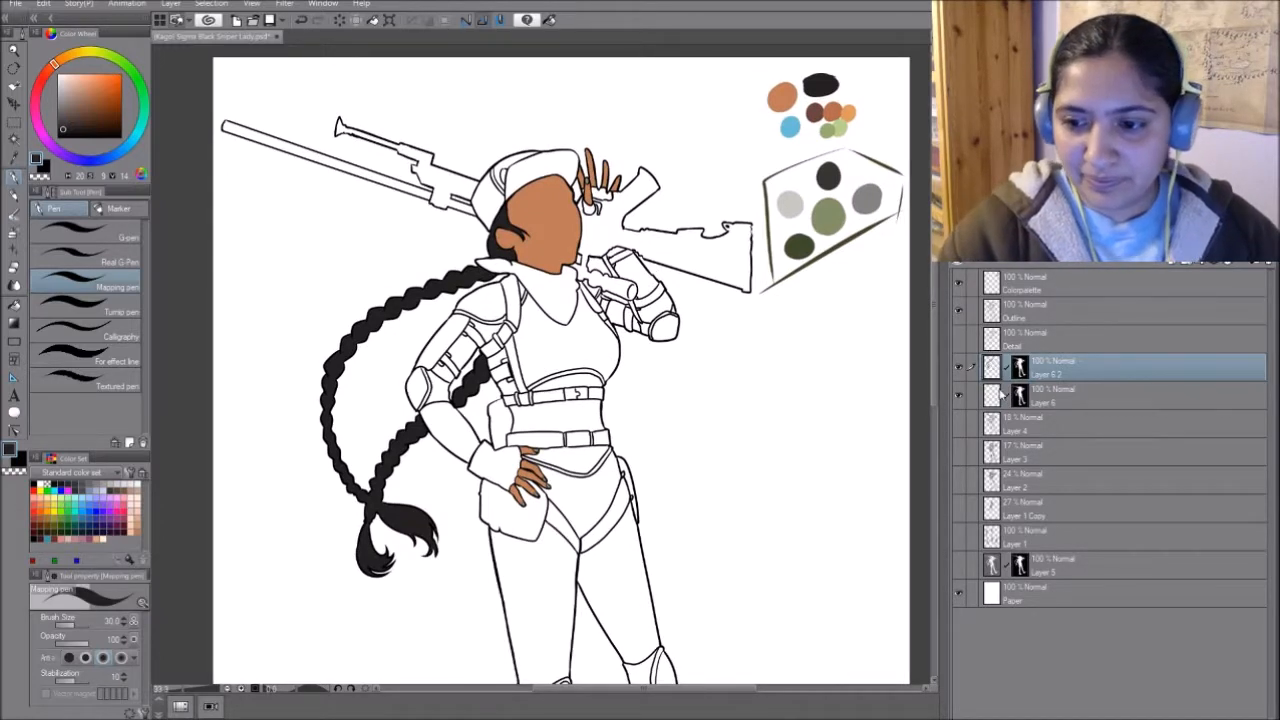
left_click(1090, 397)
left_click_drag(1092, 397, 1097, 376)
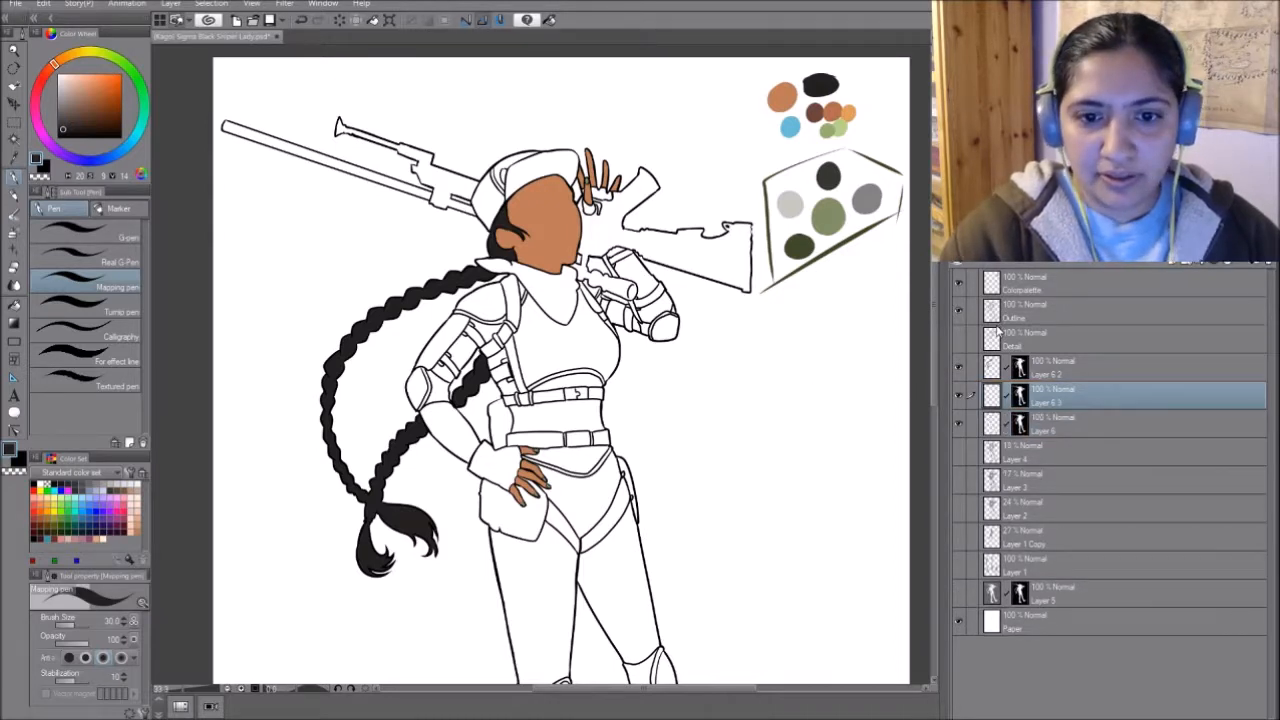
- Fill the crown and brim of the cap with the palette's mid green on the new masked layer
left_click(834, 211, "alt")
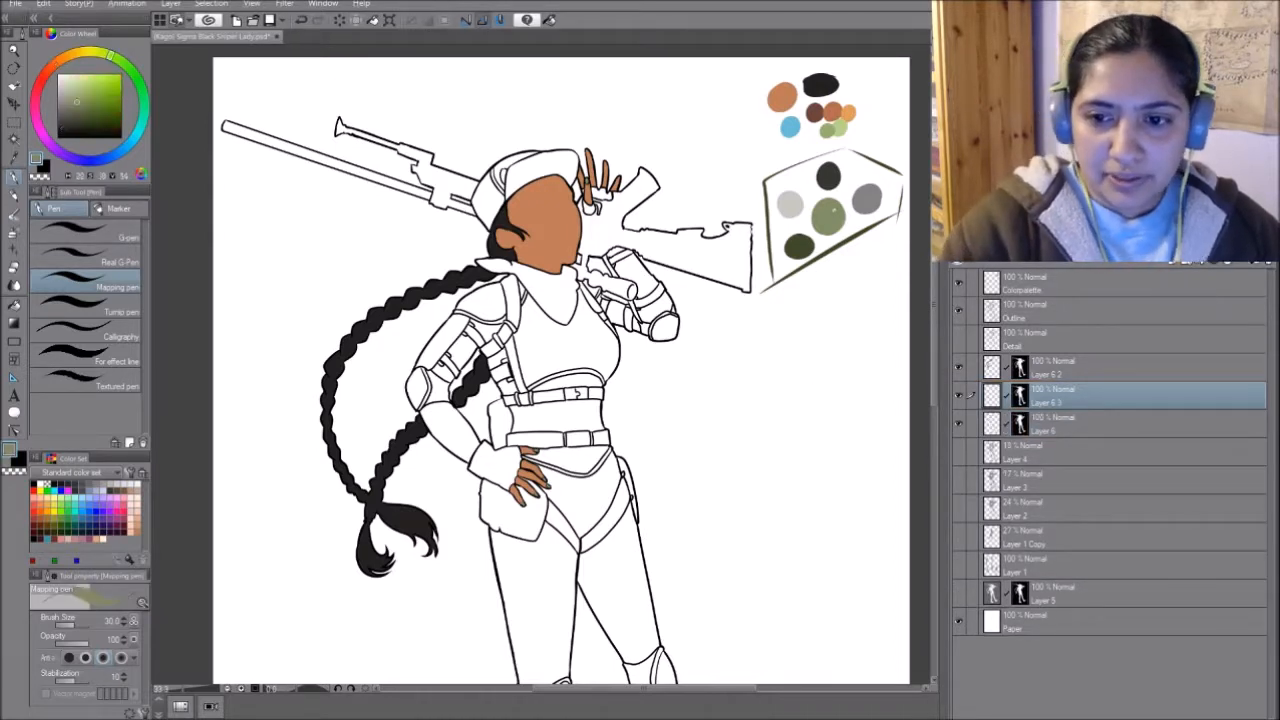
left_click(1090, 593)
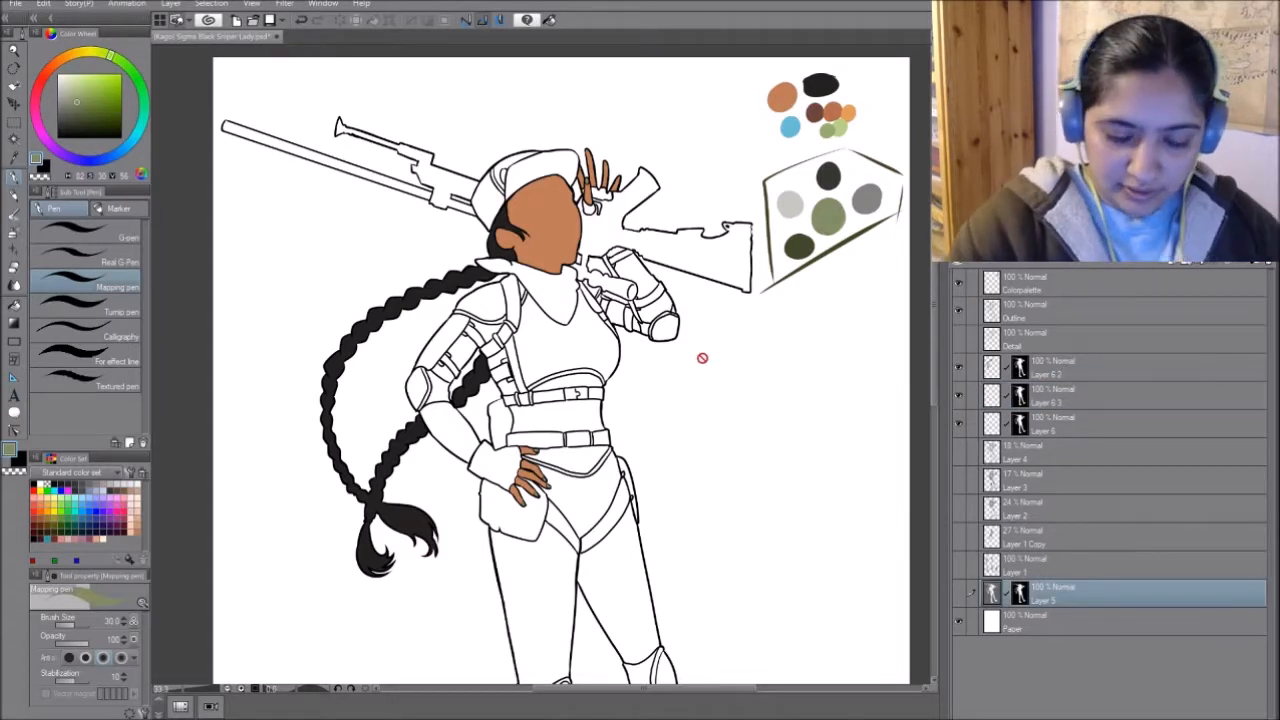
key("g")
left_click(1068, 423)
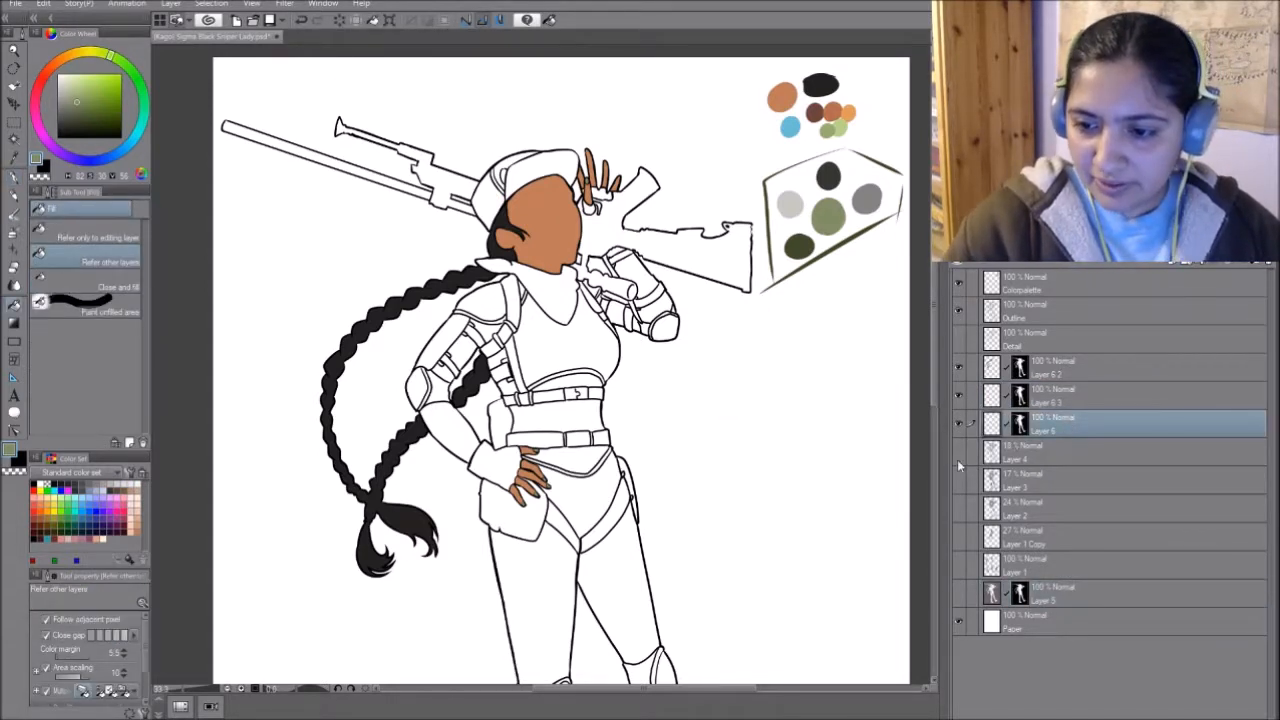
left_click(995, 401)
left_click(490, 200)
left_click(543, 172)
- Pick the dark charcoal from the outlined palette group and add two more masked copies of Layer 6 above it
left_click(828, 176, "alt")
left_click(1070, 423)
key("ctrl+v")
left_click(1072, 450)
key("ctrl+v")
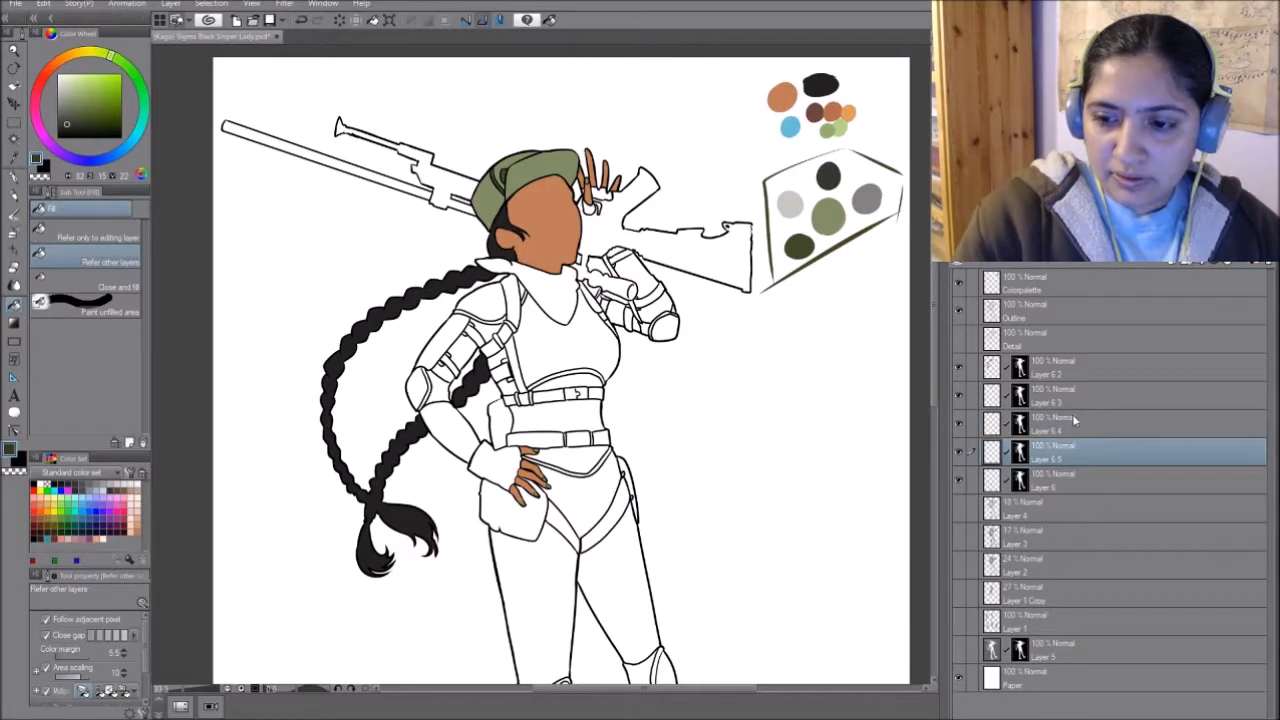
- Fill the rifle's stock, body, barrel, bipod and scope with the dark charcoal
left_click(700, 255)
left_click(420, 175)
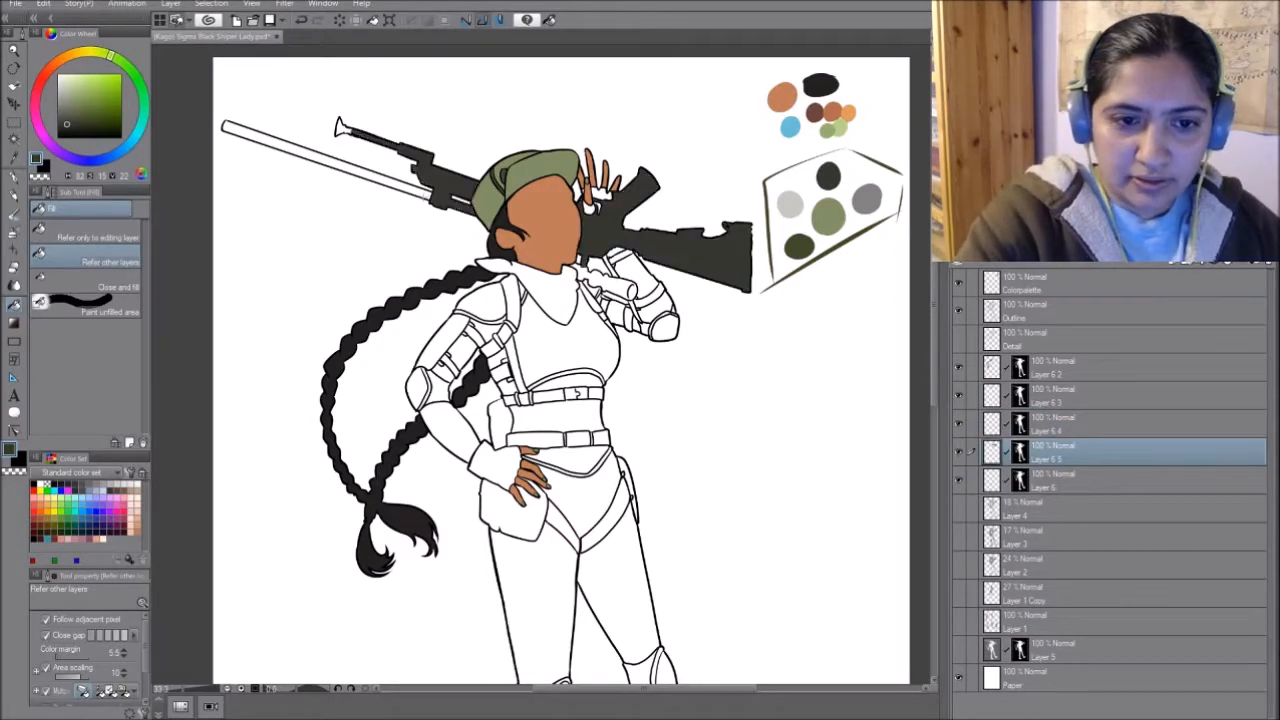
left_click(387, 152)
left_click(341, 127)
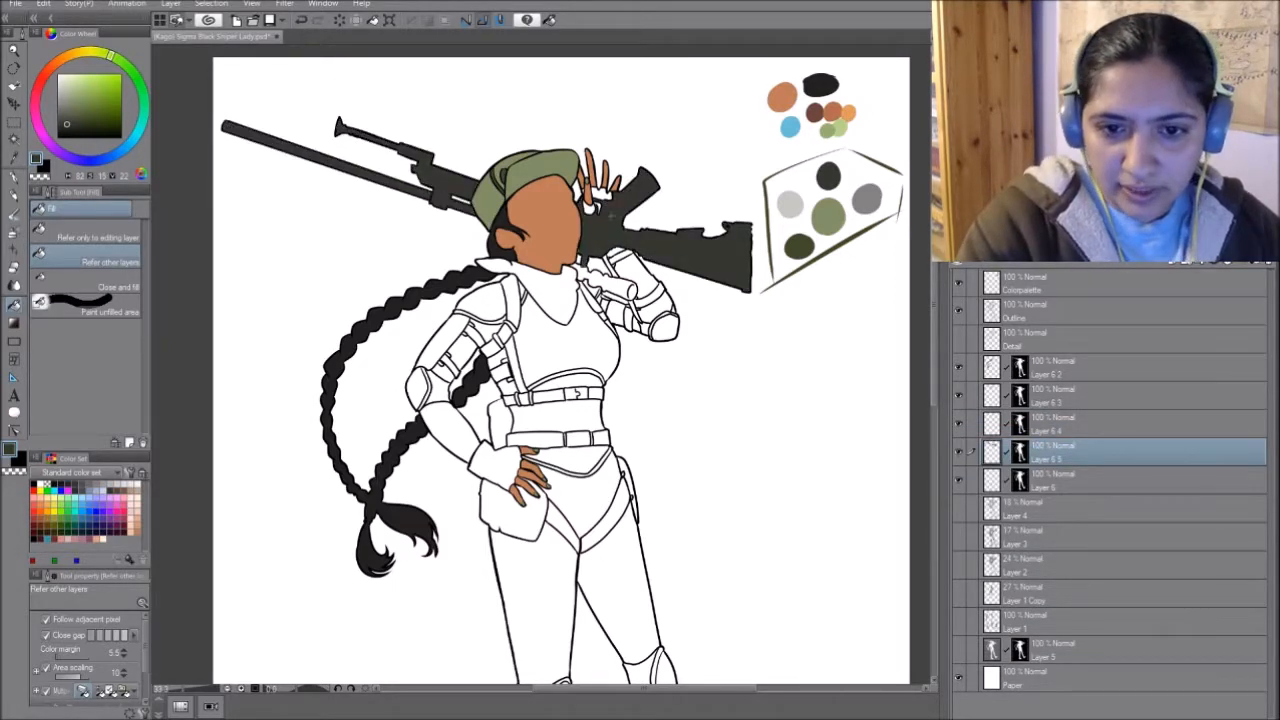
left_click(610, 286)
left_click(582, 270)
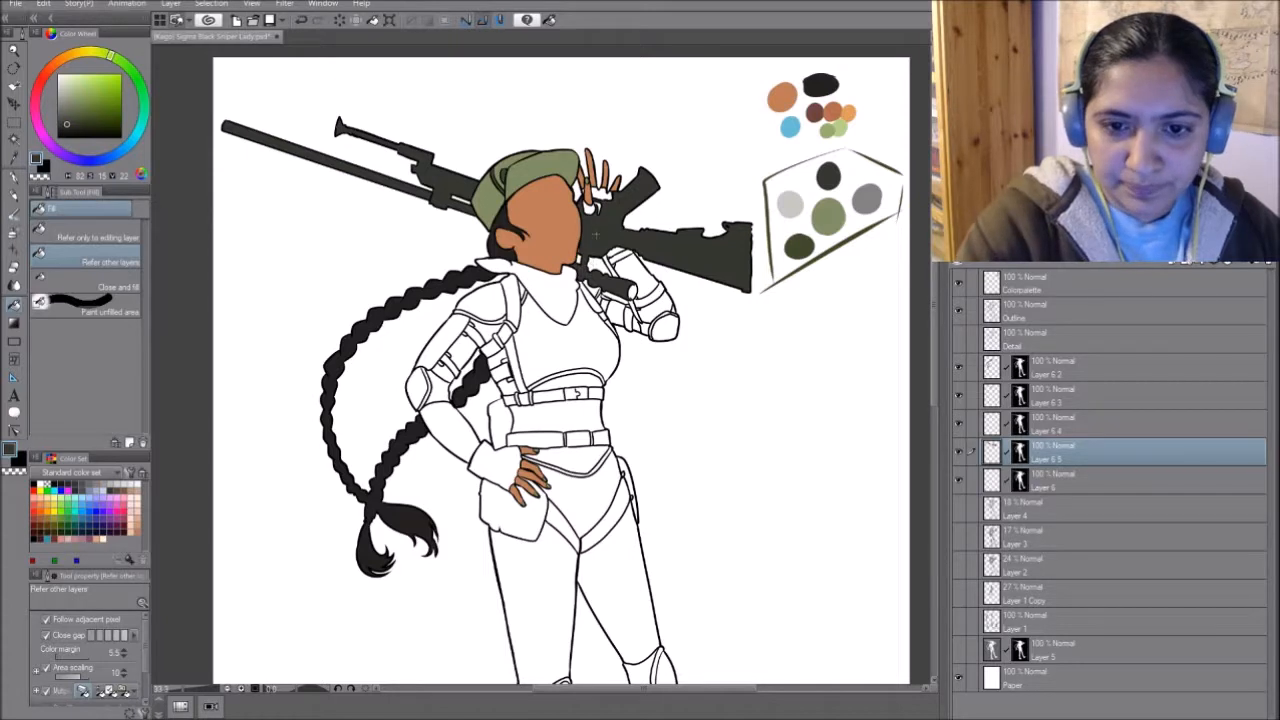
- Add another masked copy of Layer 6 below the rifle layer and pick the light grey from the palette
key("p")
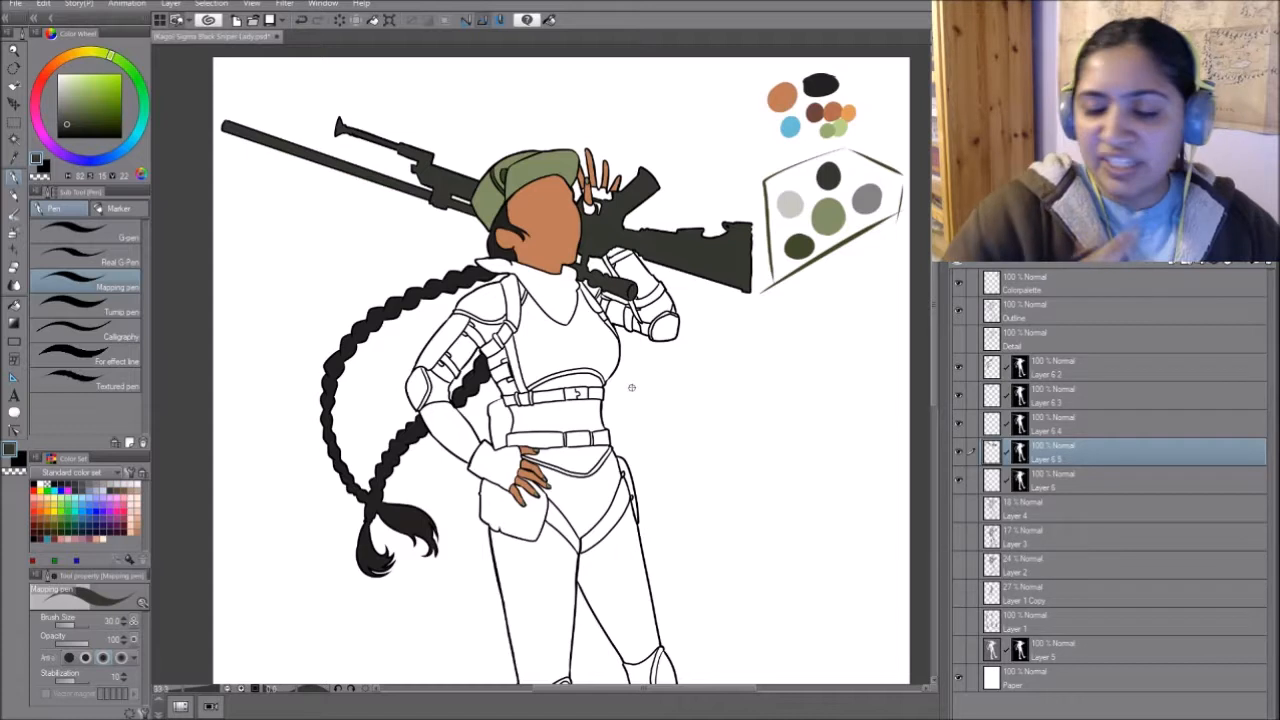
left_click(1120, 476)
key("ctrl+v")
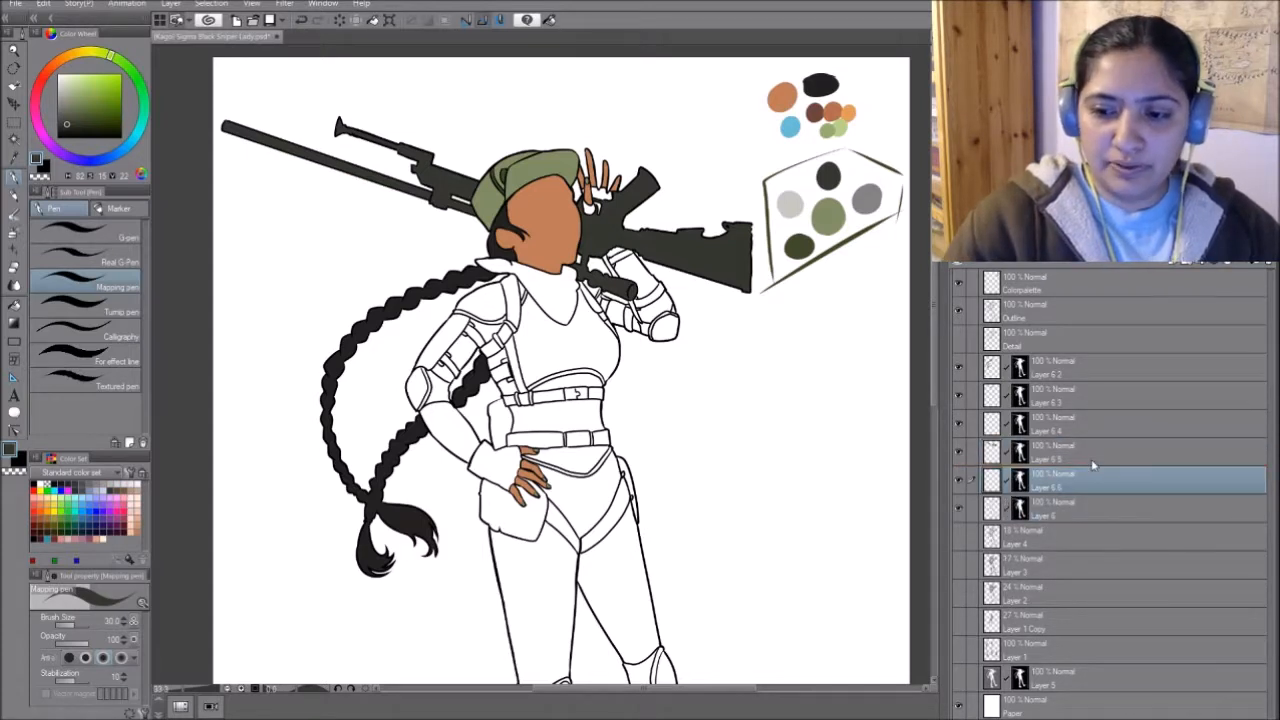
key("x")
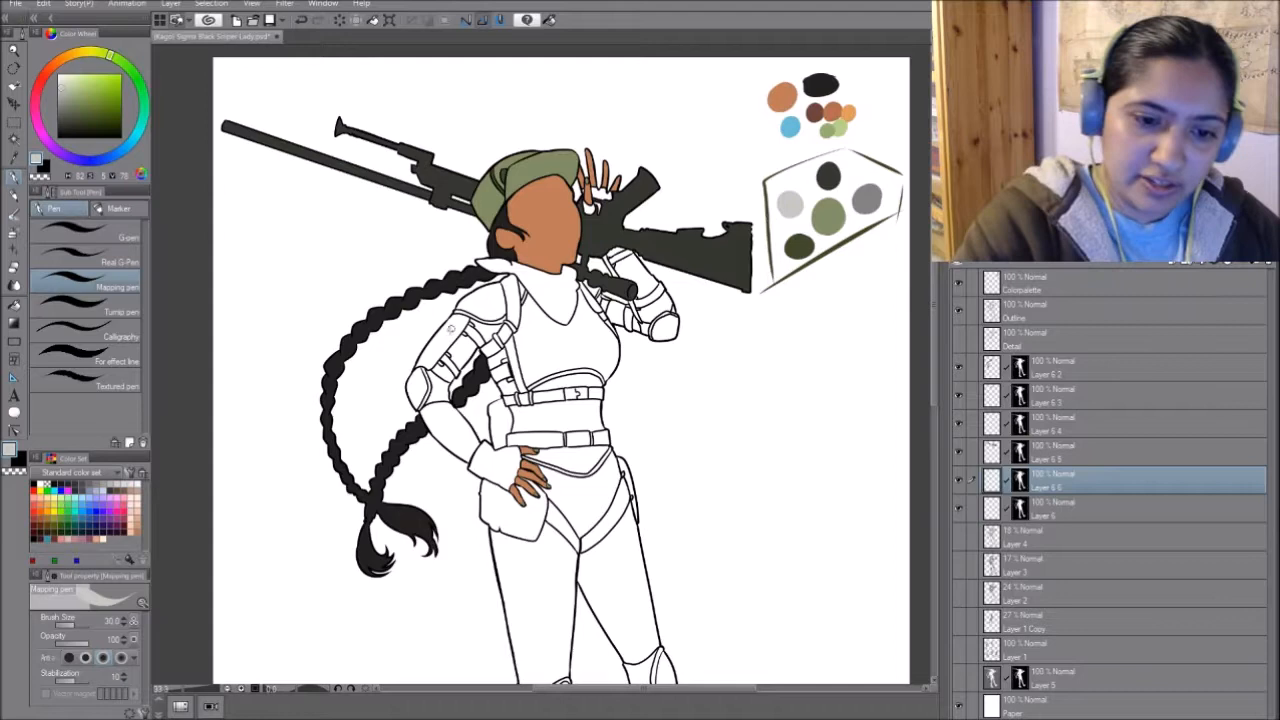
key("g")
scroll(437, 367, "up", 1)
left_click_drag(843, 372, 741, 494)
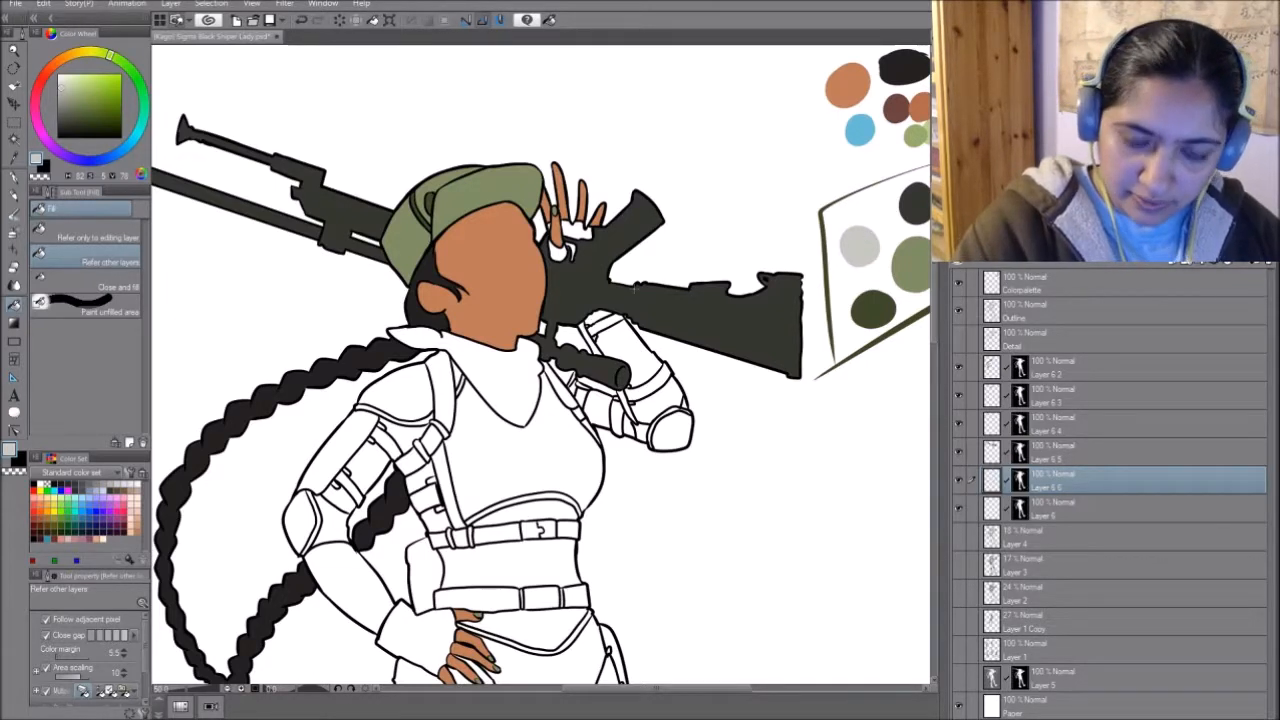
key("p")
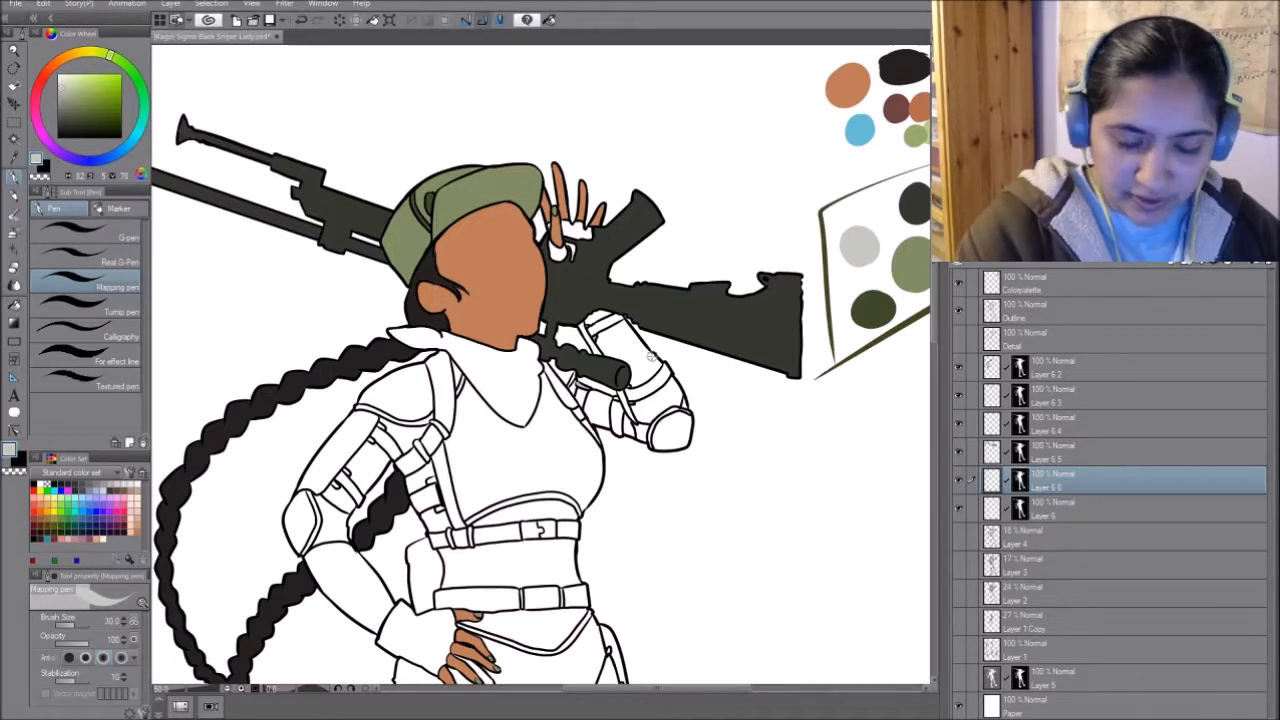
key("o")
left_click(618, 398)
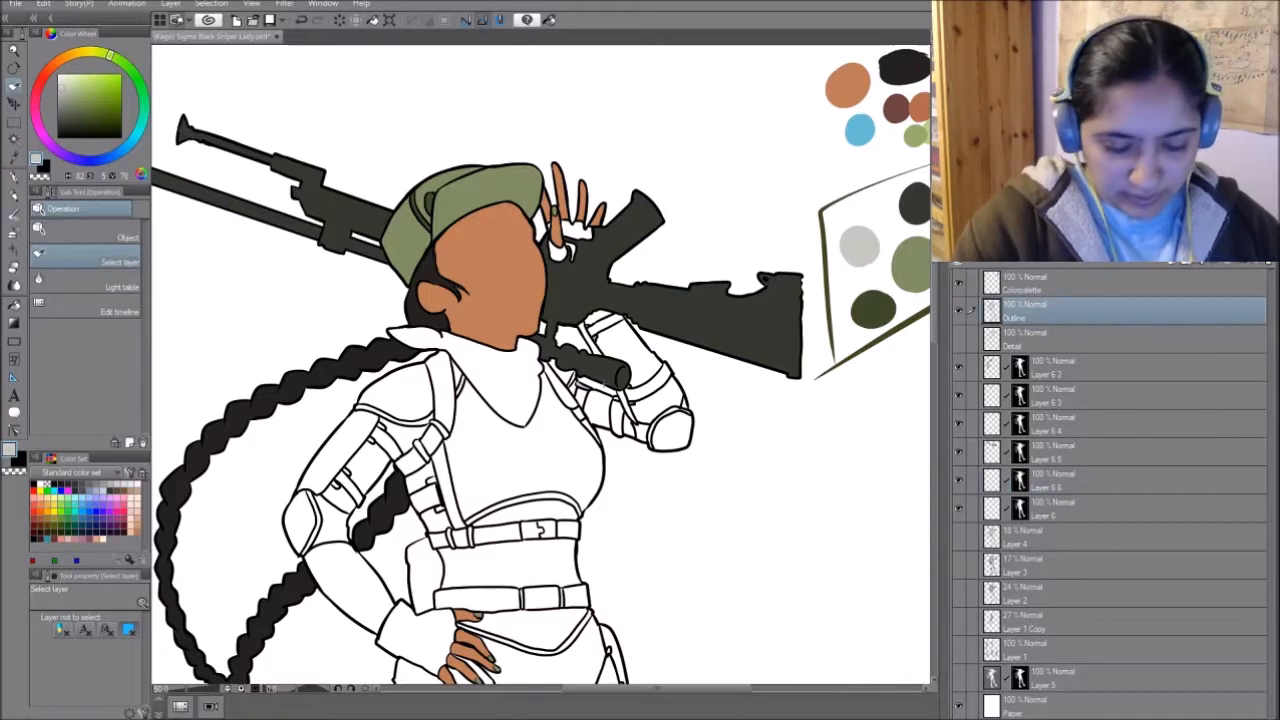
key("g")
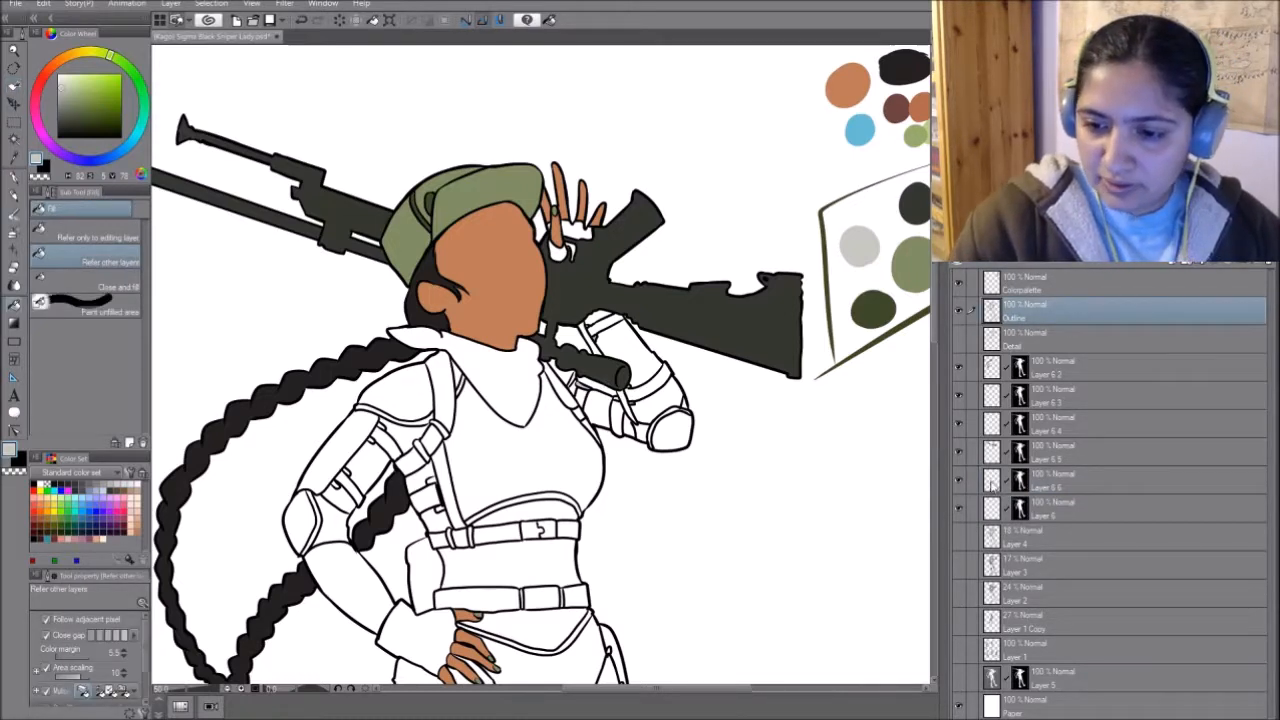
left_click(959, 481)
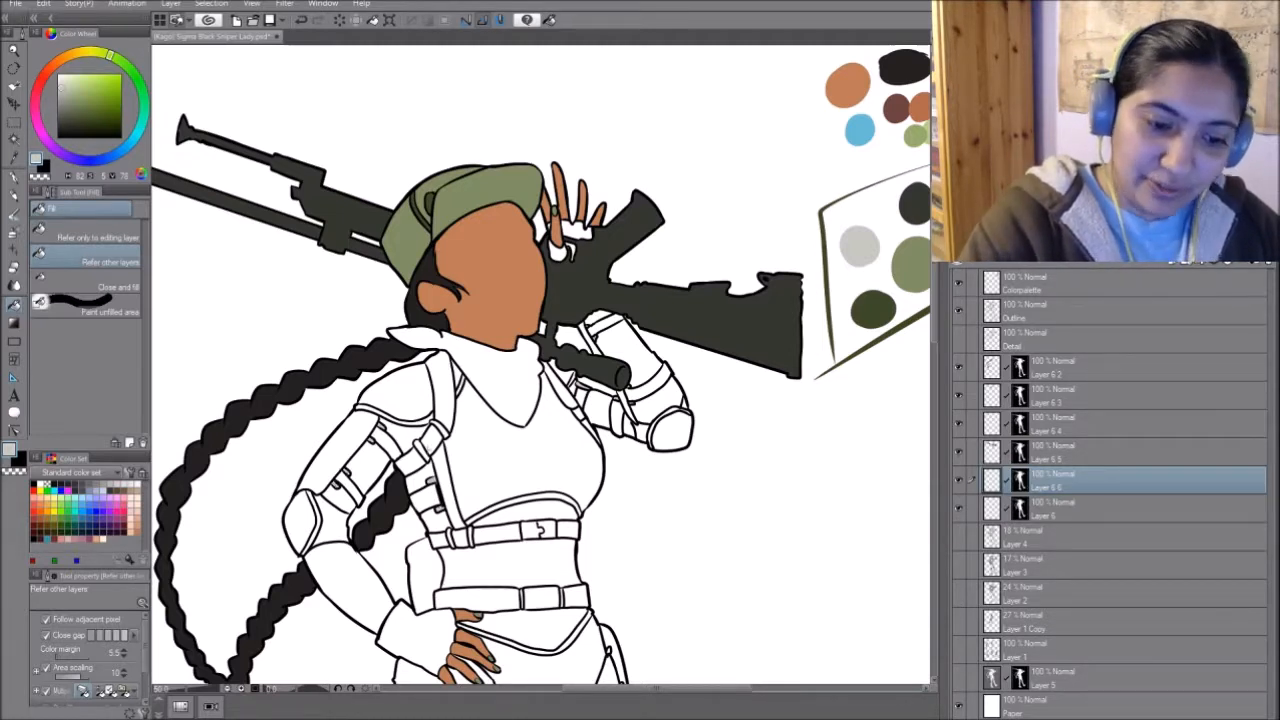
- Fill the under-bust belt buckle, the waist belt buckle and the shoulder strap buckle with the light grey
left_click(538, 530)
left_click(540, 598)
left_click_drag(621, 460, 688, 234)
left_click(498, 214)
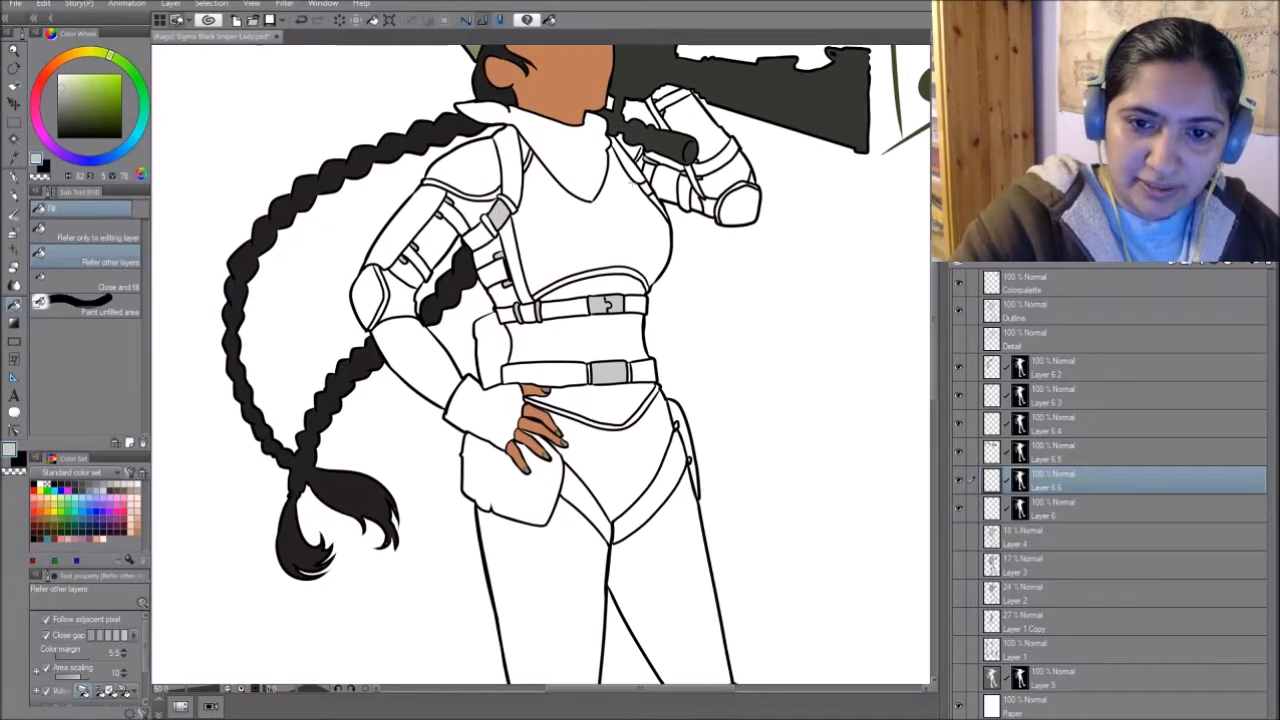
left_click_drag(677, 425, 687, 275)
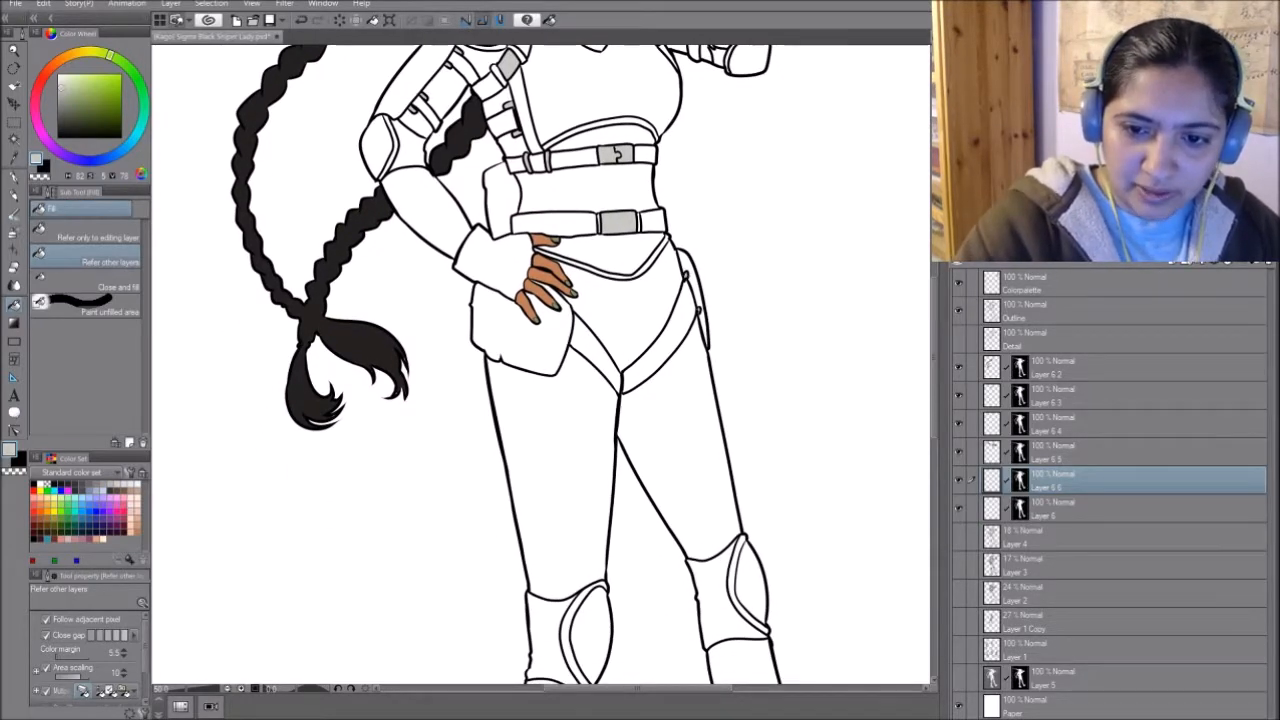
left_click_drag(790, 297, 731, 121)
left_click_drag(680, 480, 706, 612)
left_click_drag(660, 340, 676, 661)
- Add another masked copy of Layer 6 below the buckle layer and pick the medium grey from the palette
left_click(1097, 508)
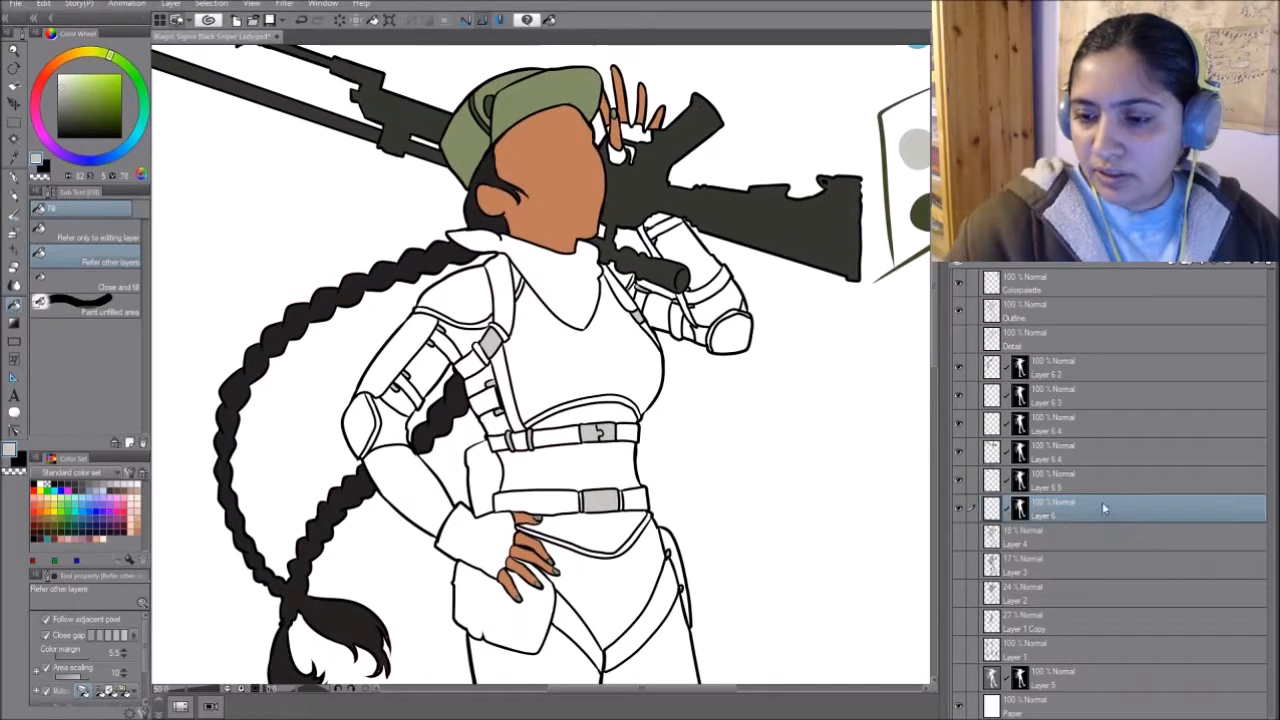
key("ctrl+c")
key("ctrl+v")
left_click_drag(797, 366, 676, 366)
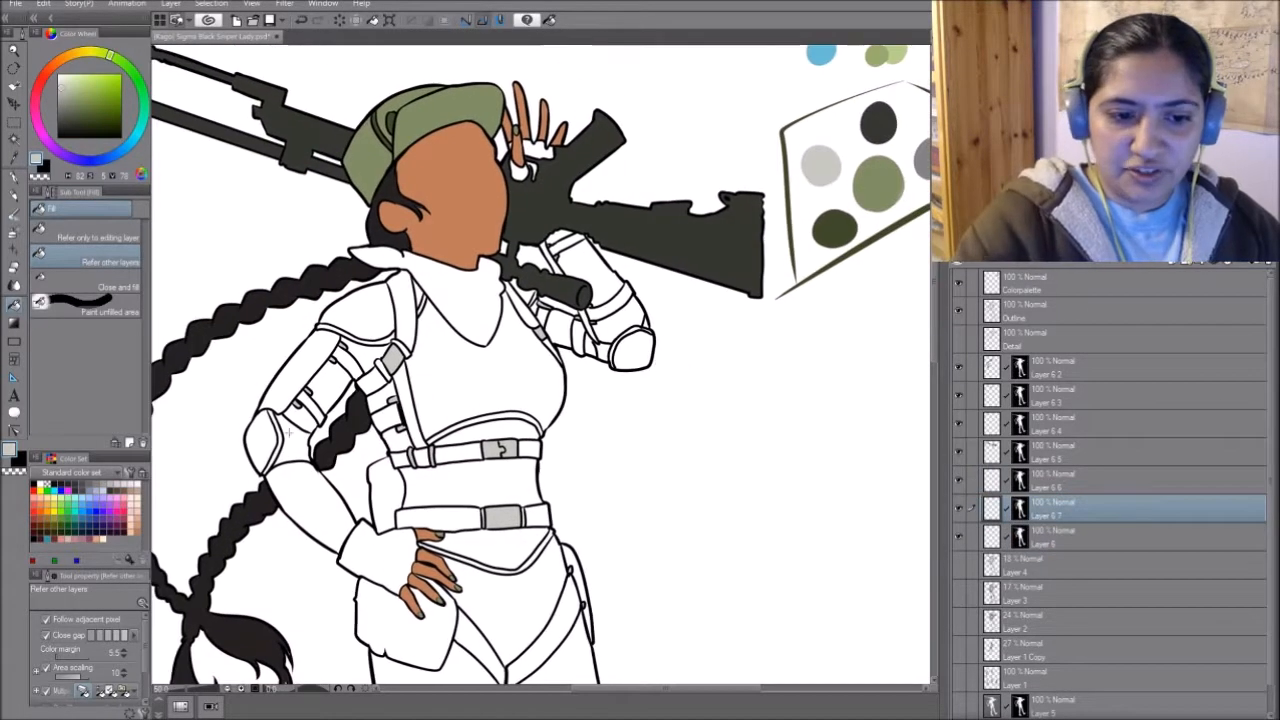
left_click_drag(734, 294, 660, 431)
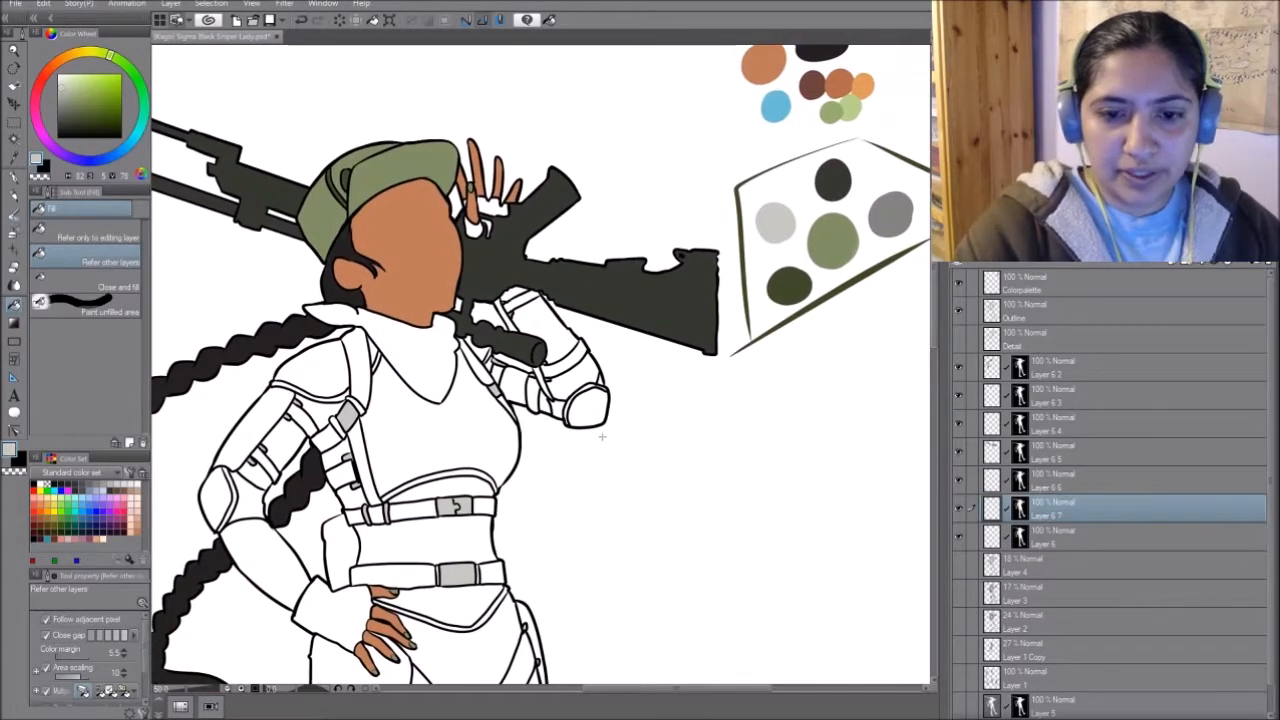
left_click(895, 207, "alt")
- Fill the straps on the raised arm, the shoulder and the bent arm with the medium grey
left_click(568, 357)
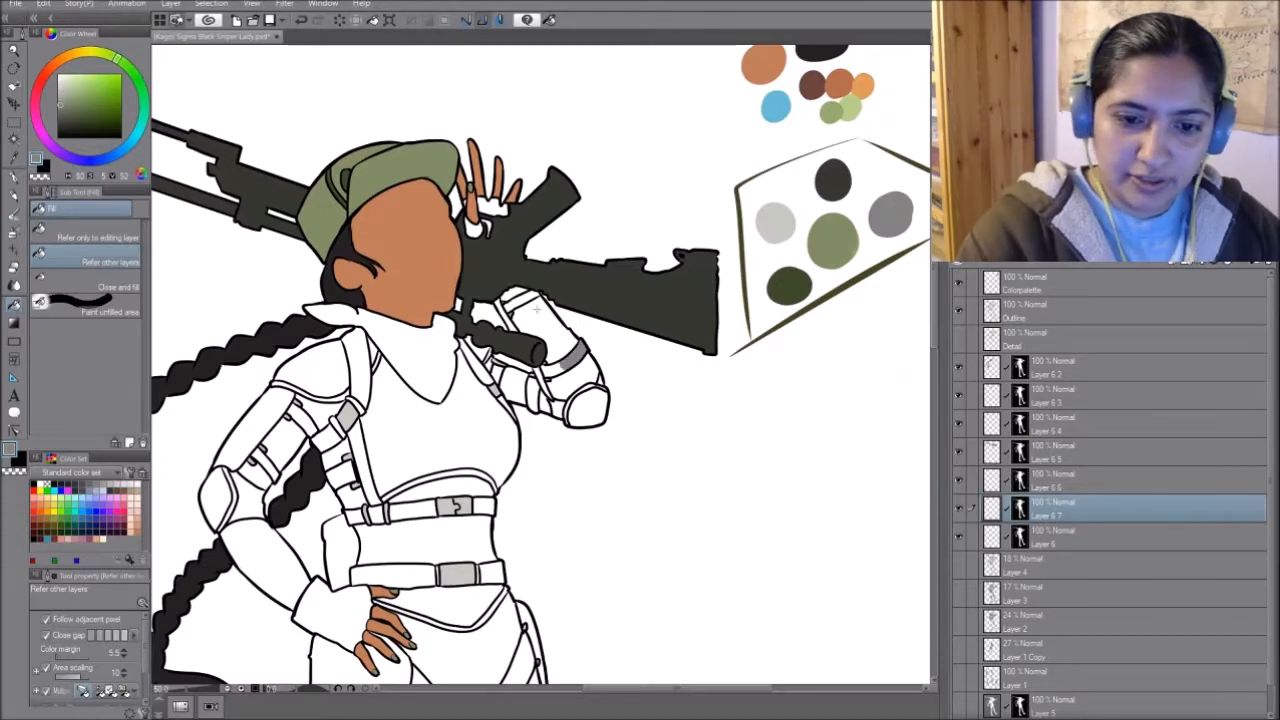
left_click(540, 308)
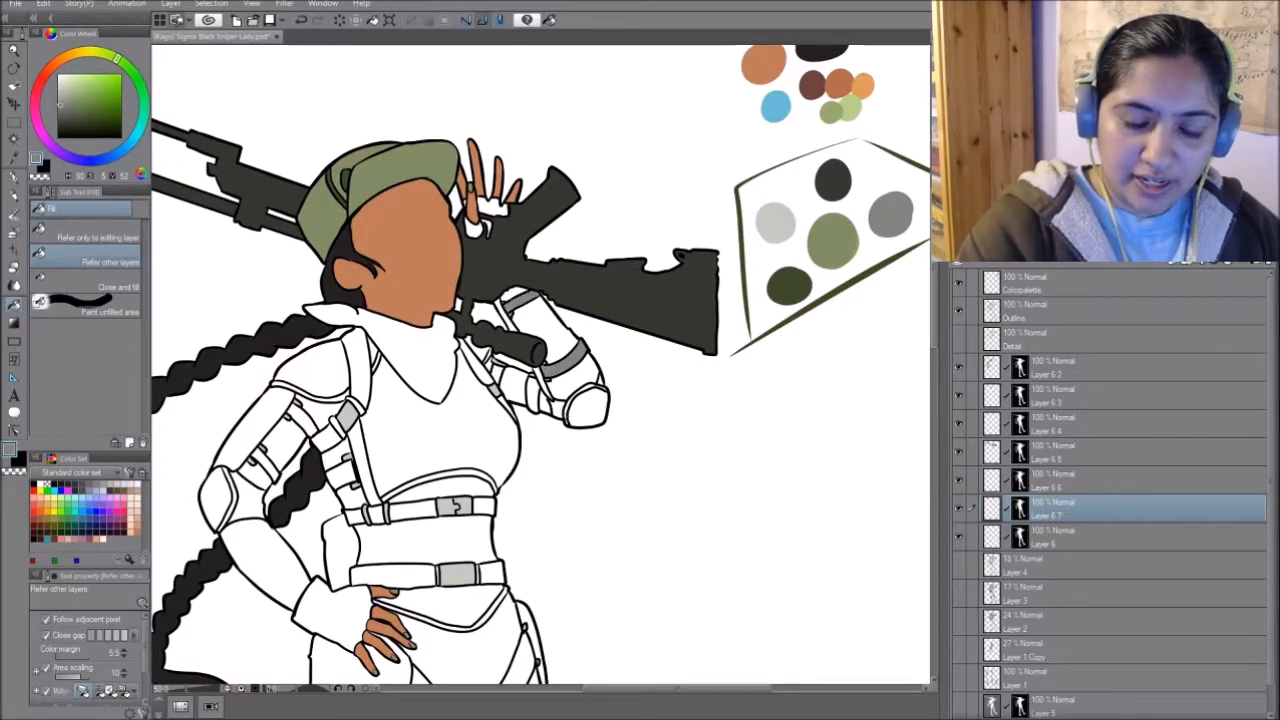
left_click_drag(557, 471, 672, 402)
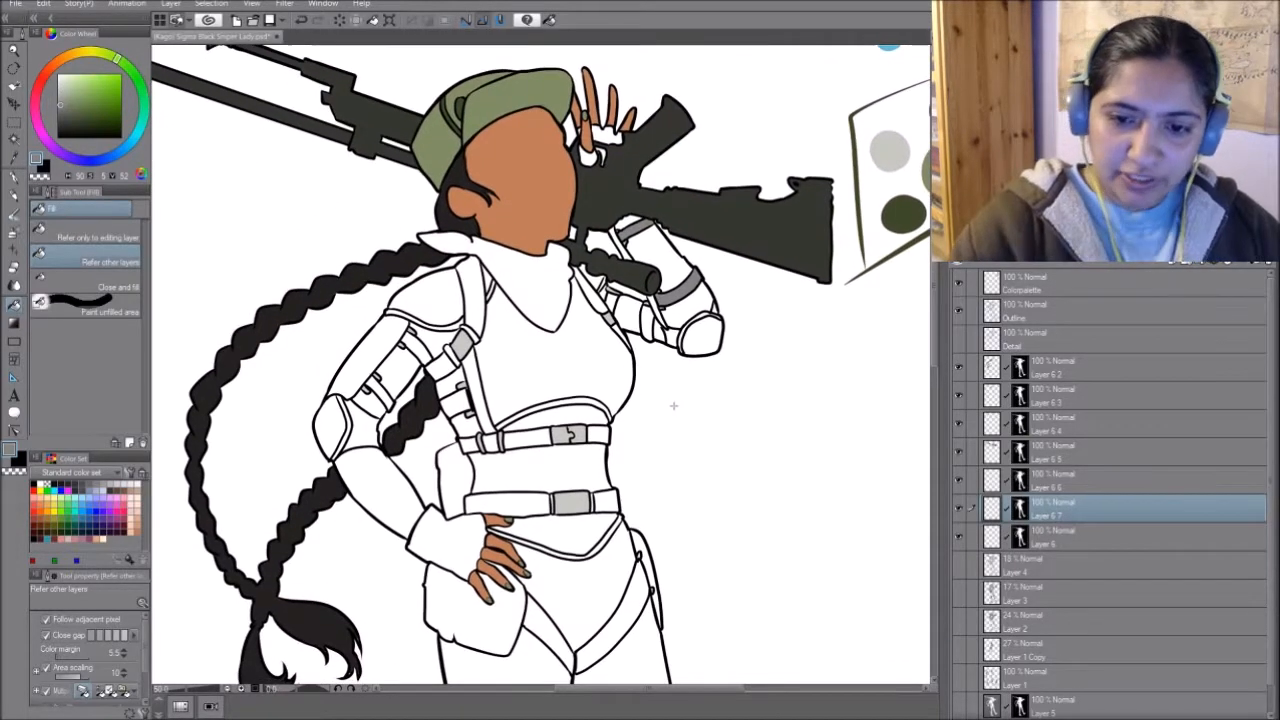
left_click_drag(768, 306, 592, 370)
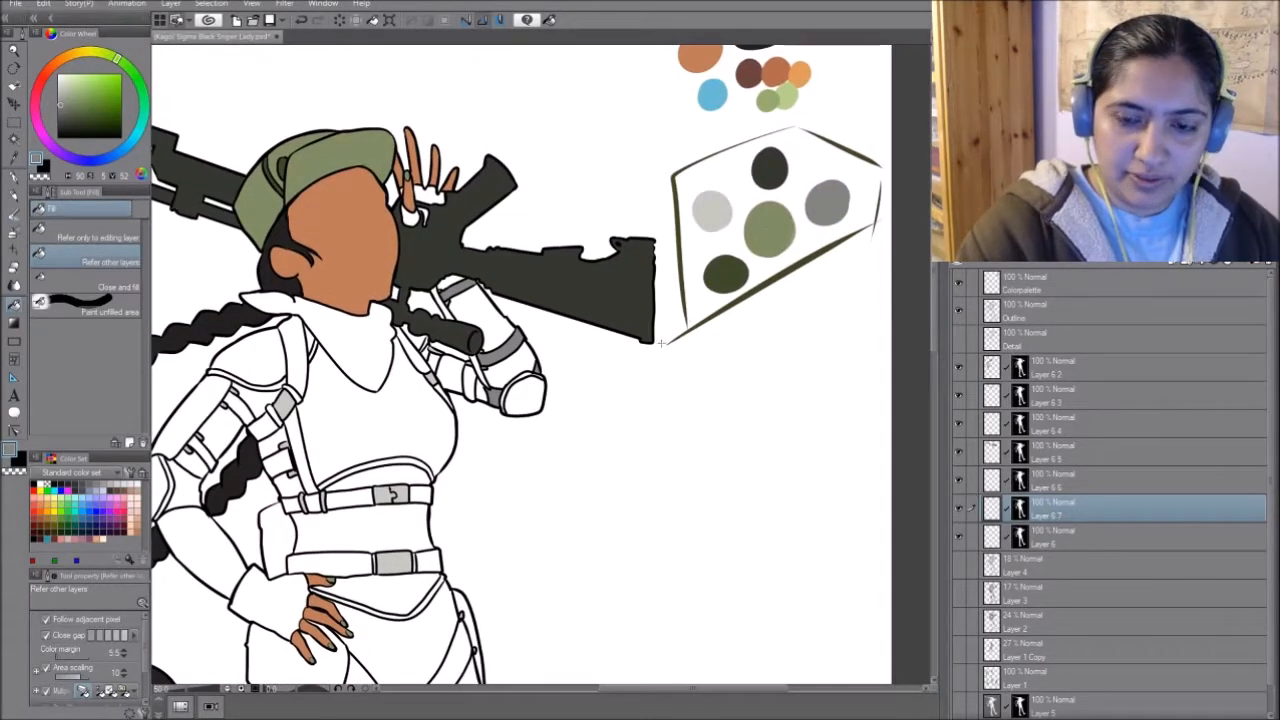
left_click_drag(478, 527, 660, 425)
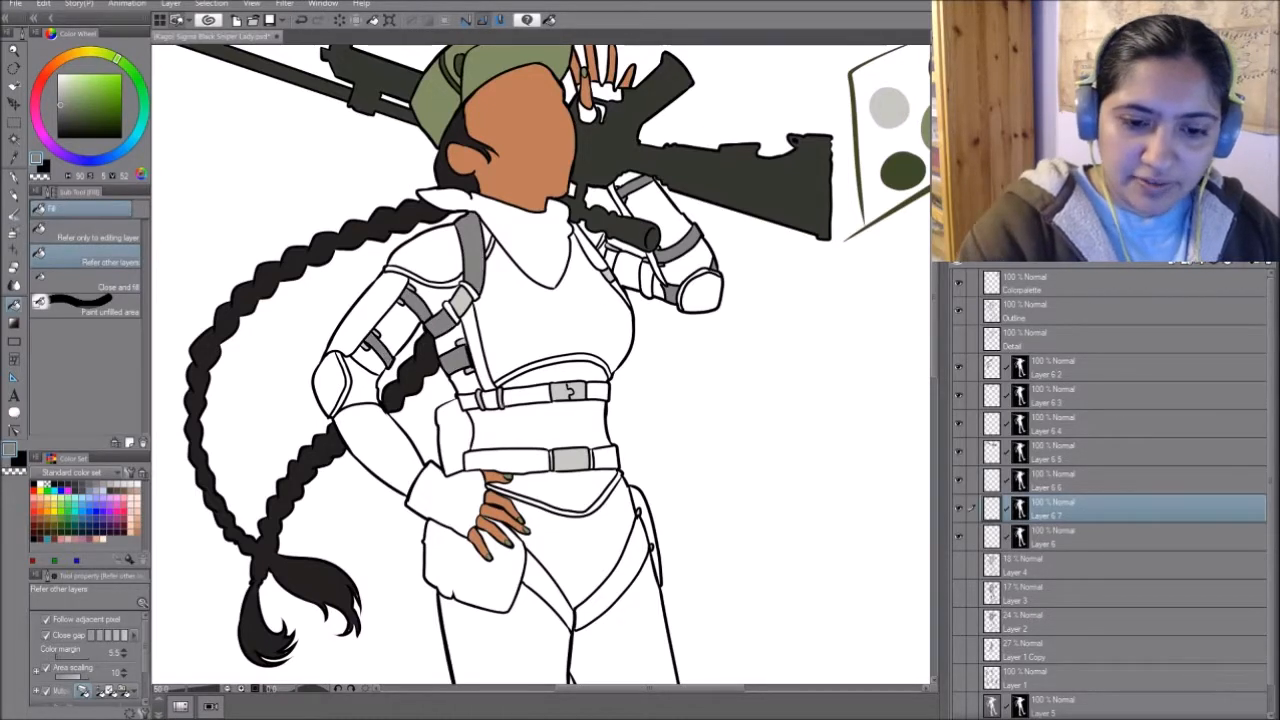
- Fill the torso belts and both hip straps around the thighs with the medium grey
left_click(522, 461)
left_click(605, 458)
left_click_drag(669, 571, 677, 505)
left_click(632, 505)
left_click(552, 522)
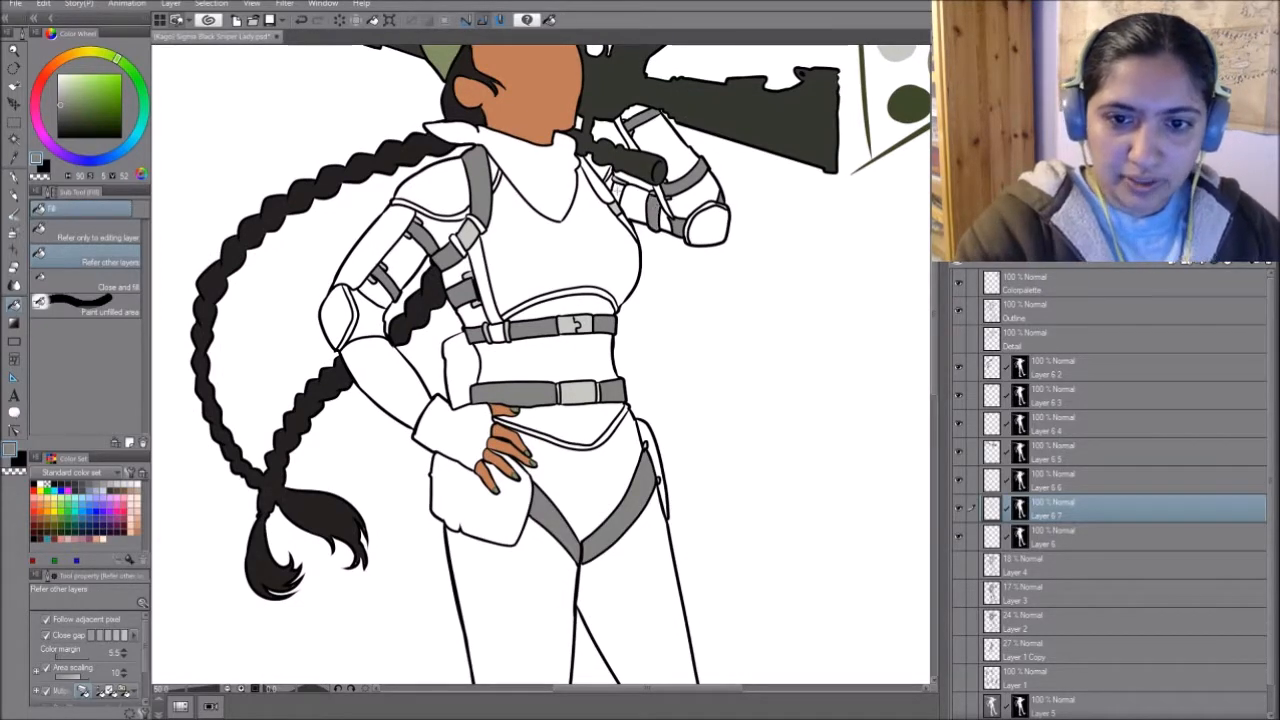
- Fill the fabric behind the kneecap guards on both legs with the same medium grey
left_click_drag(717, 382, 742, 365)
scroll(742, 365, "down", 10)
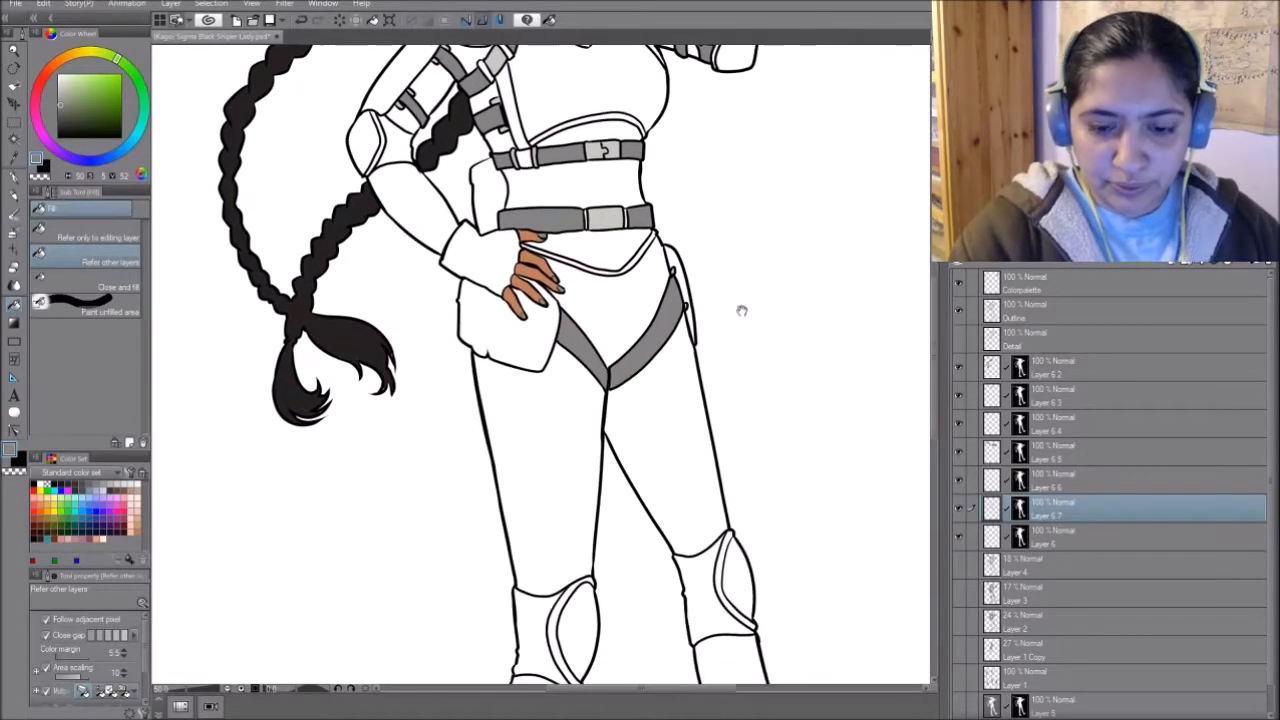
left_click(712, 336)
left_click(520, 378)
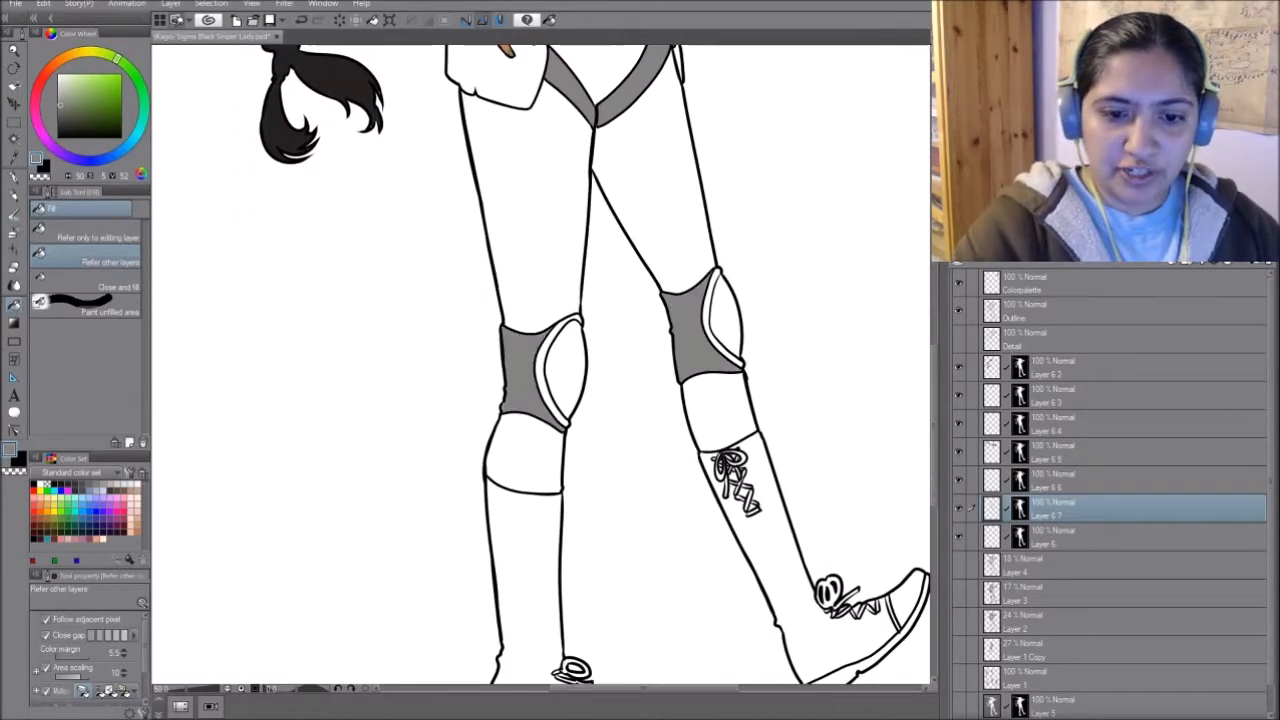
- Duplicate the masked Layer 6 again and fill the neck scarf with the palette's mid green
scroll(768, 356, "up", 5)
scroll(771, 347, "up", 5)
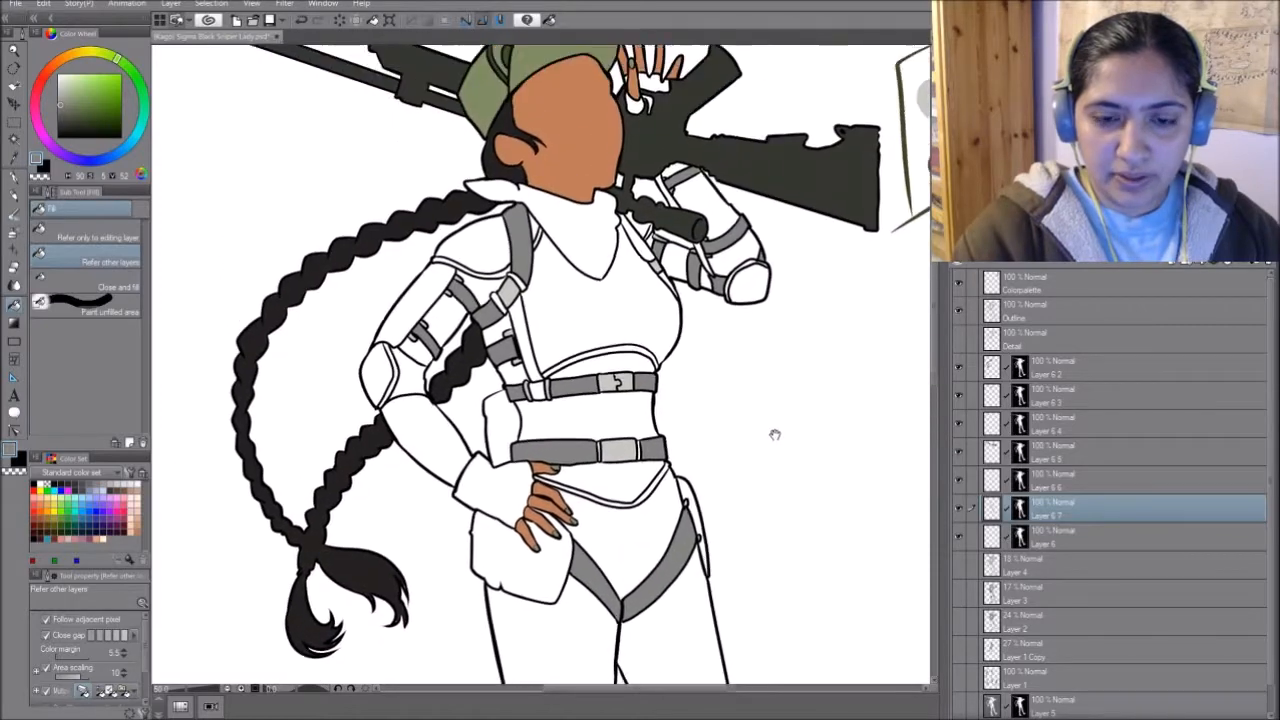
left_click_drag(842, 303, 688, 432)
left_click(824, 269, "alt")
left_click_drag(566, 409, 717, 344)
left_click(1097, 536)
left_click_drag(1120, 543, 1120, 522)
left_click(564, 331)
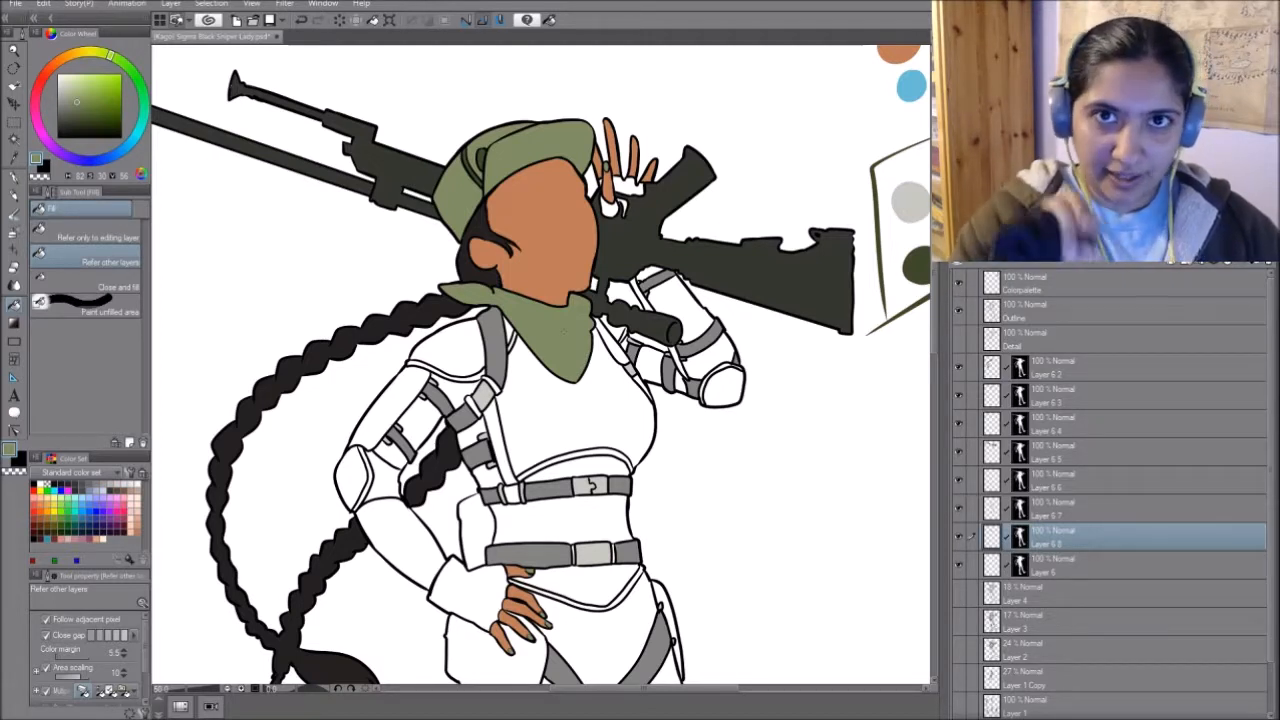
- Pick the dark green from the palette and add another masked copy of Layer 6 below the scarf layer
mouse_move(567, 391)
left_mouse_down()
mouse_move(563, 331)
mouse_move(497, 355)
left_mouse_up()
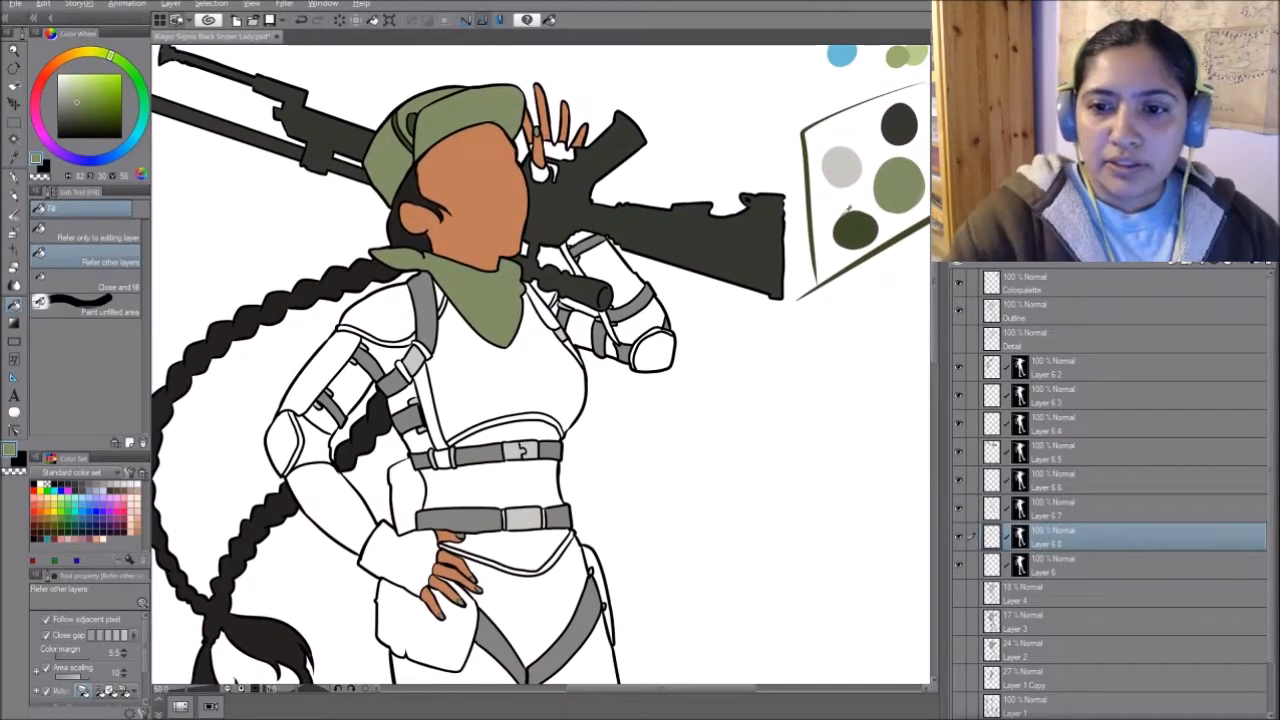
left_click(1121, 563)
left_click_drag(1121, 561, 1124, 548)
- Turn the Detail layer's visibility back on over the flat colours
left_click(958, 617)
left_click(959, 617)
left_click(958, 338)
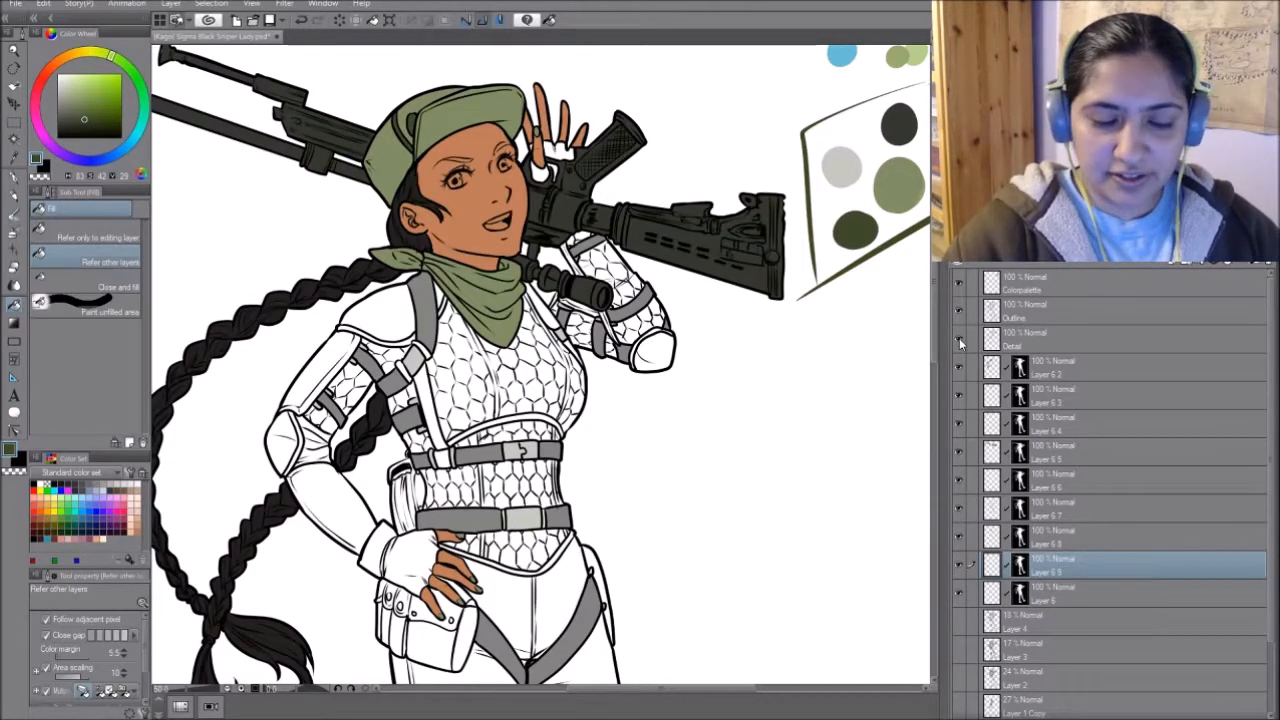
- Hide the Detail layer and fill the chest and the inner upper-arm sections of the bent arm with dark green
left_click(959, 338)
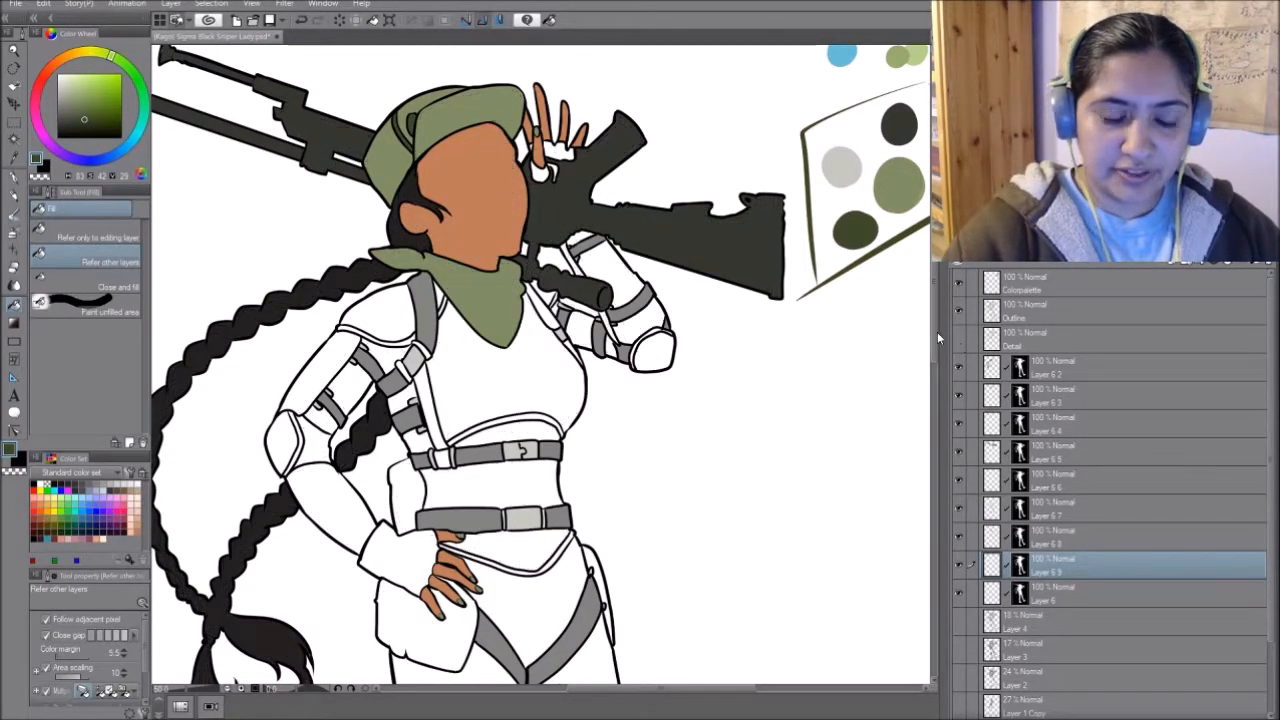
left_click(350, 388)
left_click(320, 420)
left_click(382, 356)
left_click(505, 370)
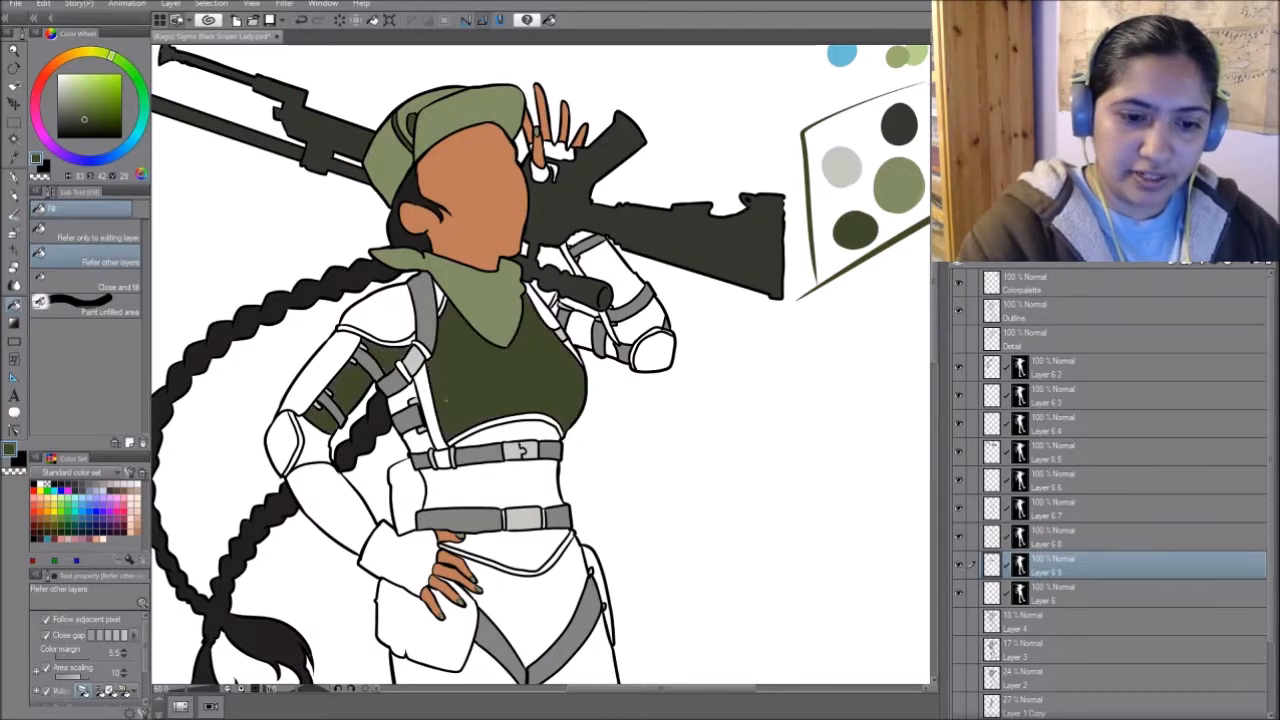
- Fill the side of the torso, the strip under the bust, the waist and the lower bodice with dark green
left_click(403, 398)
left_click(418, 440)
left_click(525, 437)
left_click(495, 488)
left_click(521, 553)
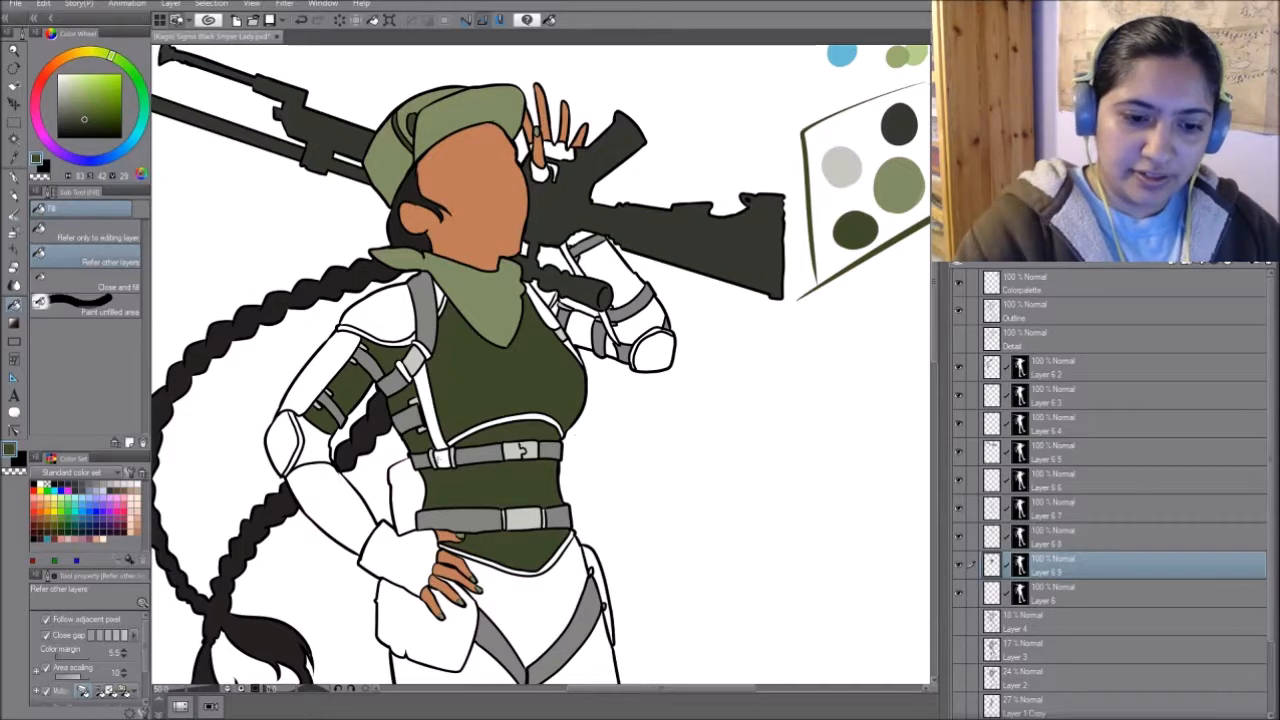
- Check what the flat colour layers hold by toggling their visibility, and rename Layer 6 6 as Metal bits
left_click(959, 507)
left_click(959, 507)
left_click(959, 479)
left_click(960, 478)
left_click(1061, 487)
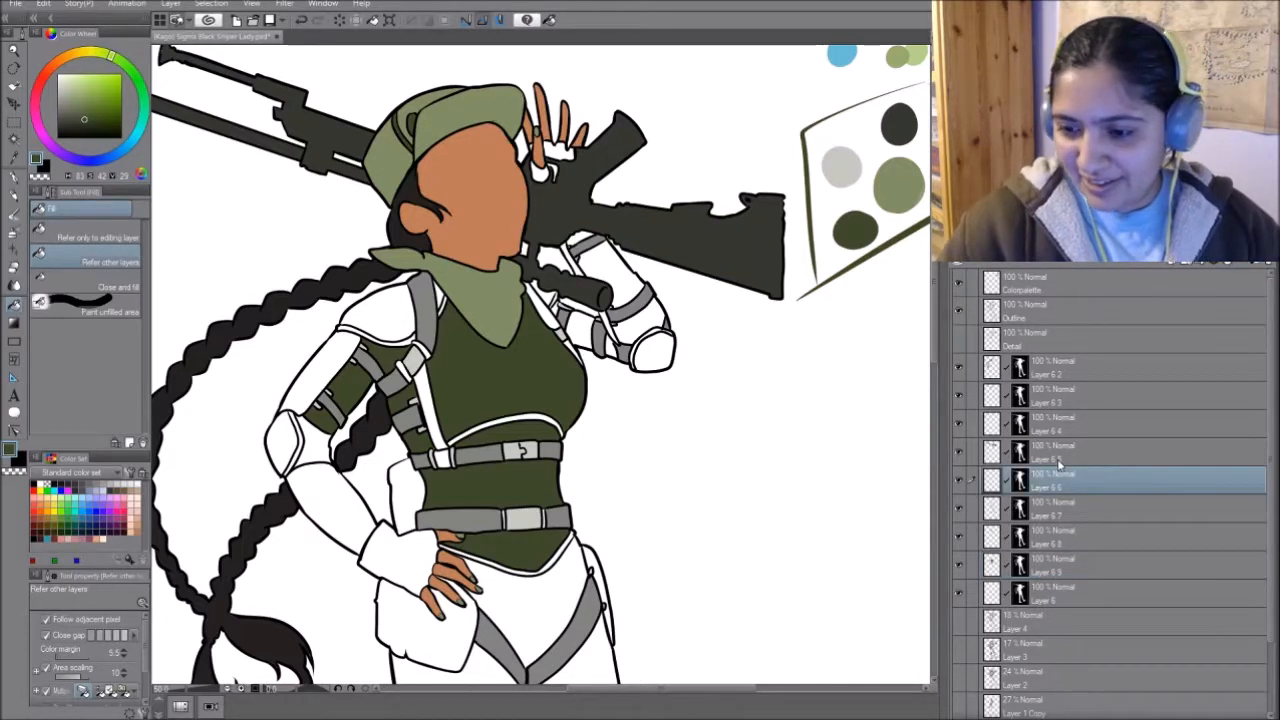
- Rename Layer 6 7 as straps and the four layers above Metal bits, going upward, as gun, hat details, hat and skin hair eyes
left_click(960, 508)
left_click(960, 508)
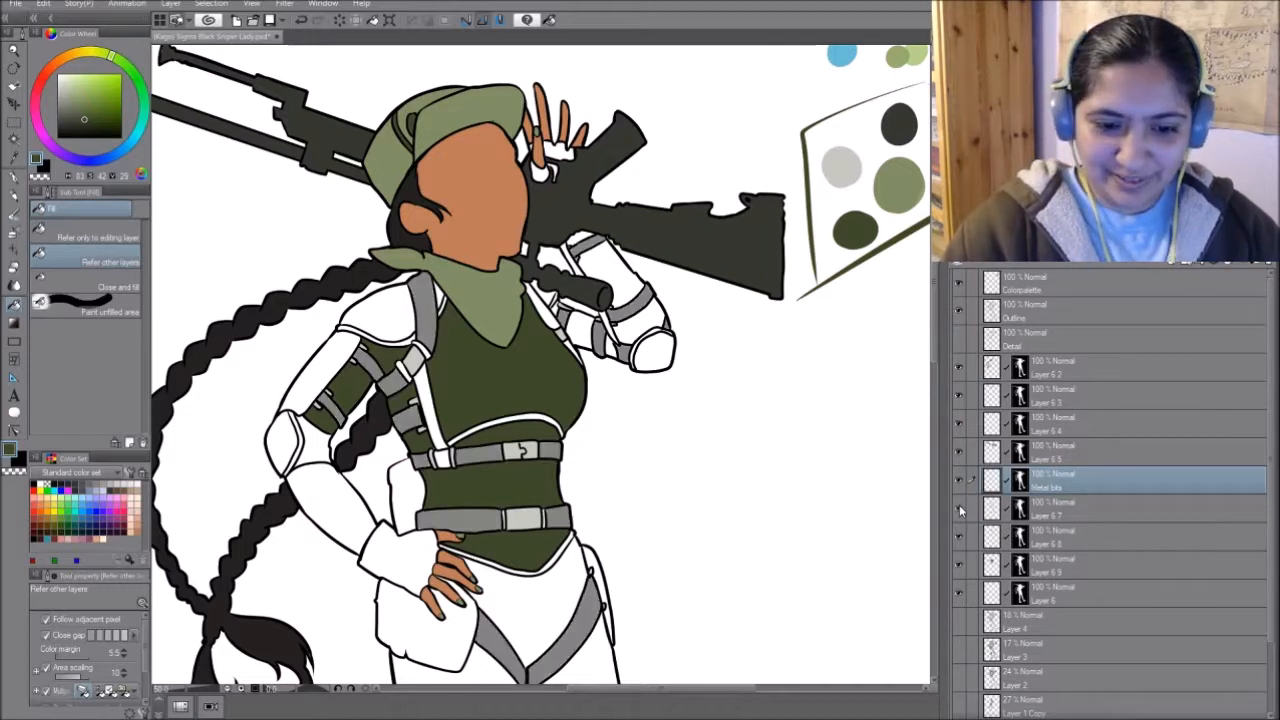
left_click(1065, 512)
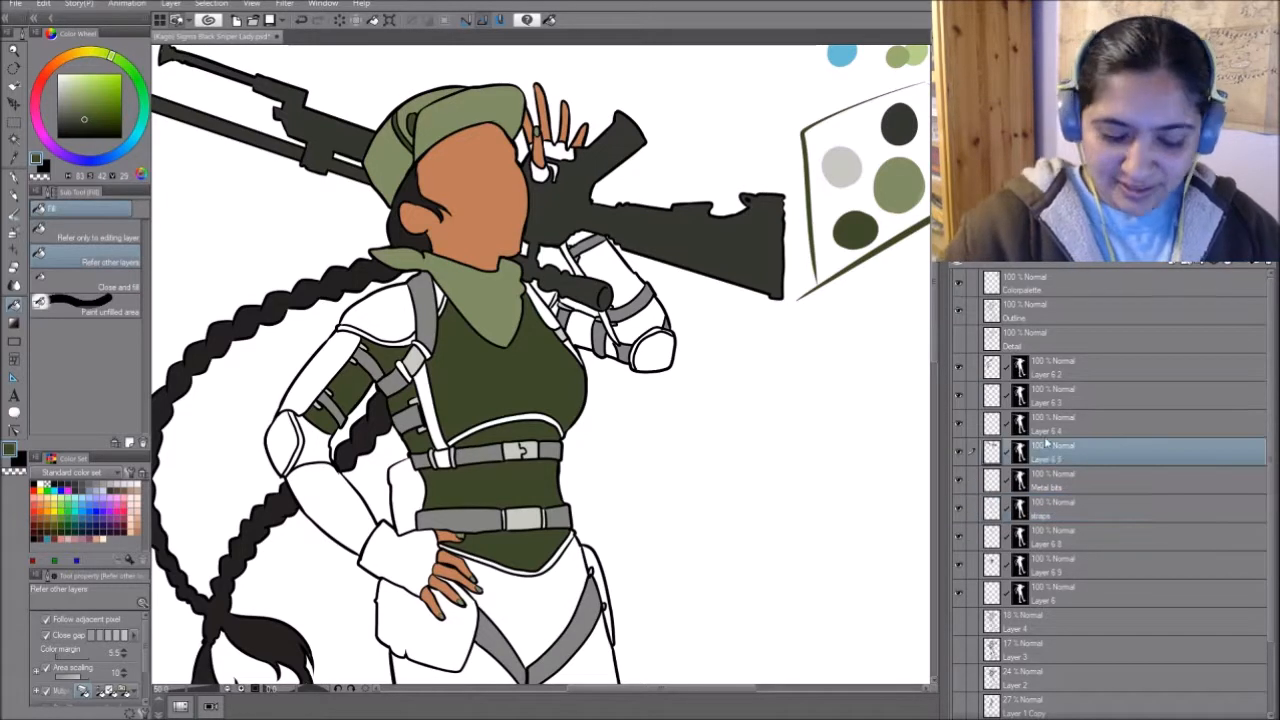
left_click(1052, 420)
left_click(1052, 392)
left_click(1052, 363)
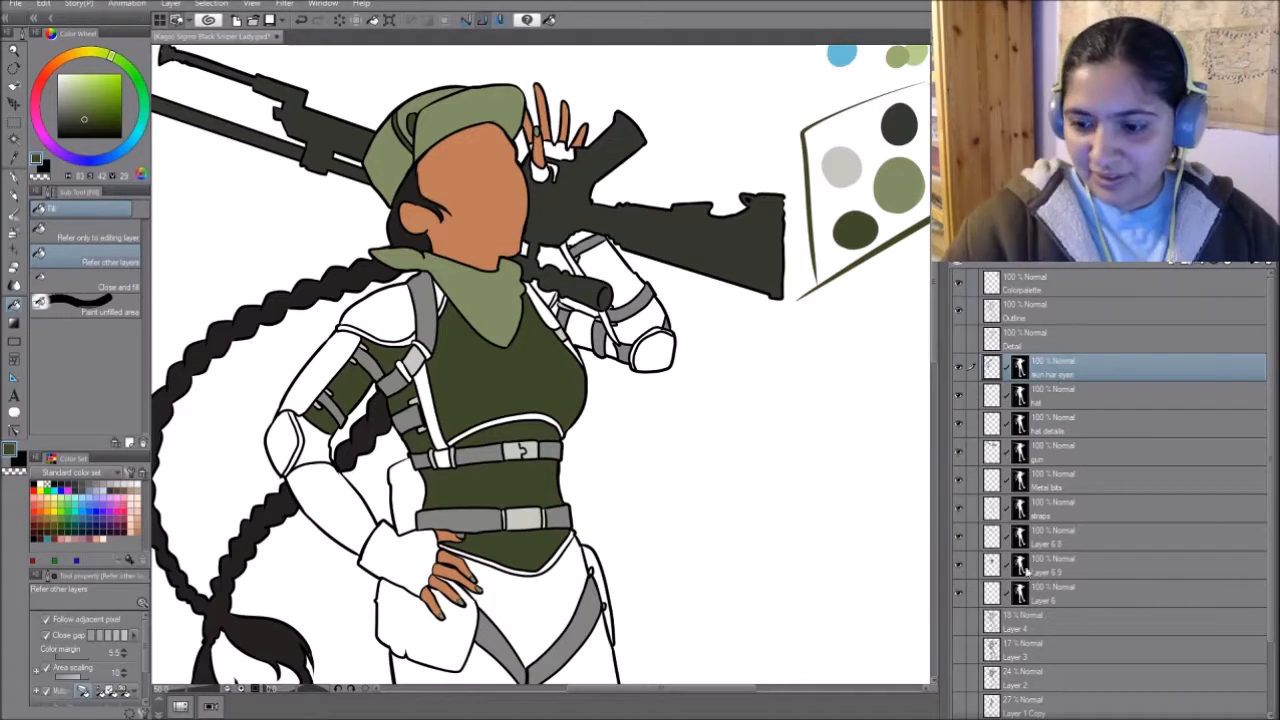
- Rename the scarf's colour layer as bandana and the dark green layer below it as Armor main
left_click(960, 538)
left_click(960, 538)
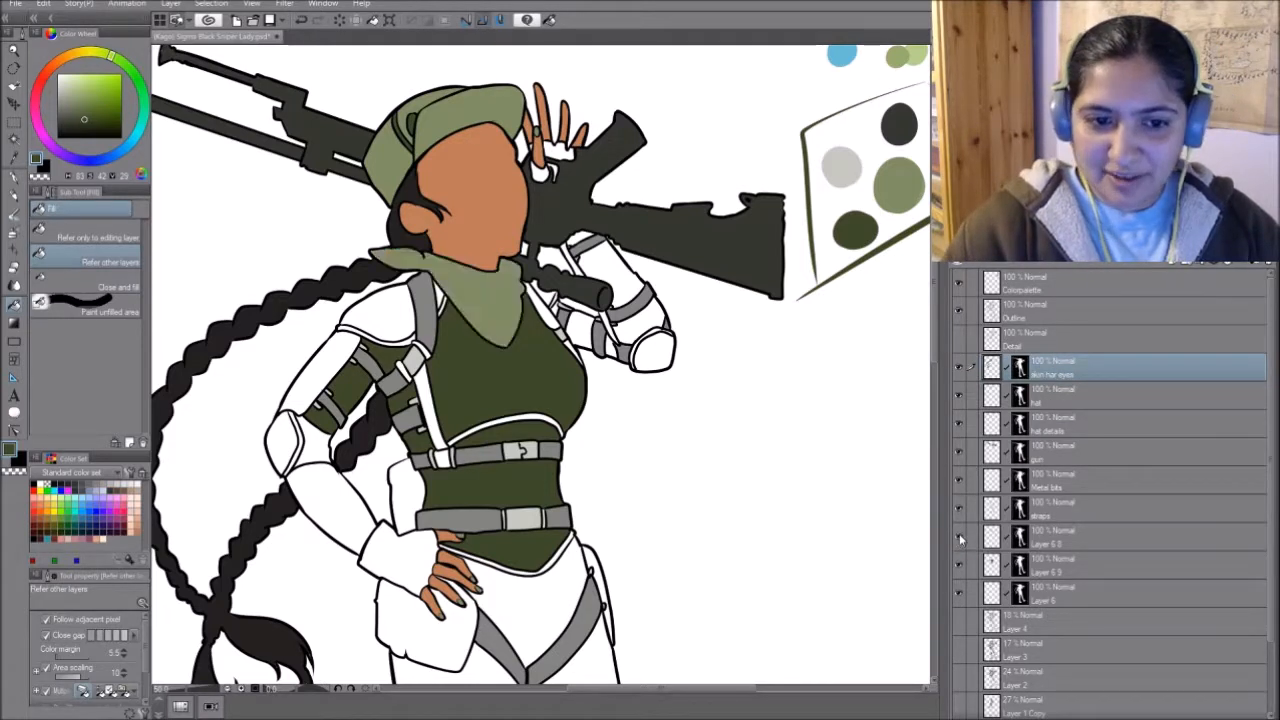
left_click(1048, 545)
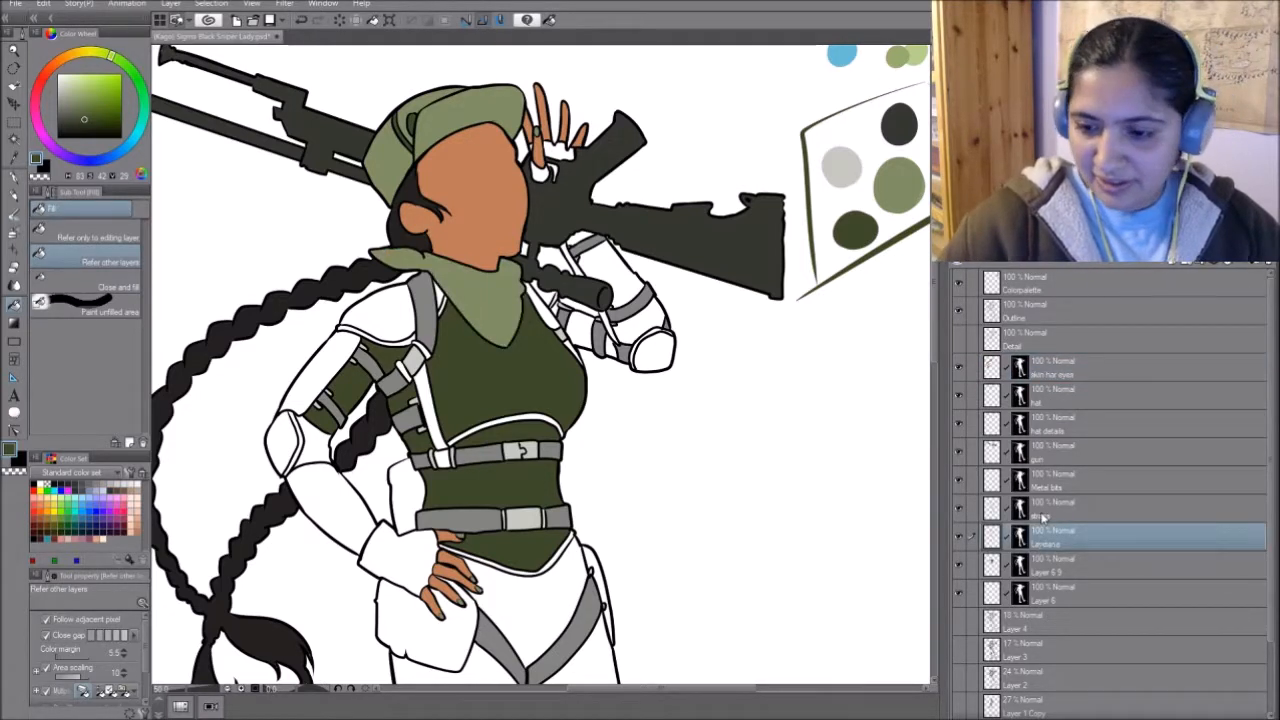
left_click(961, 566)
left_click(961, 566)
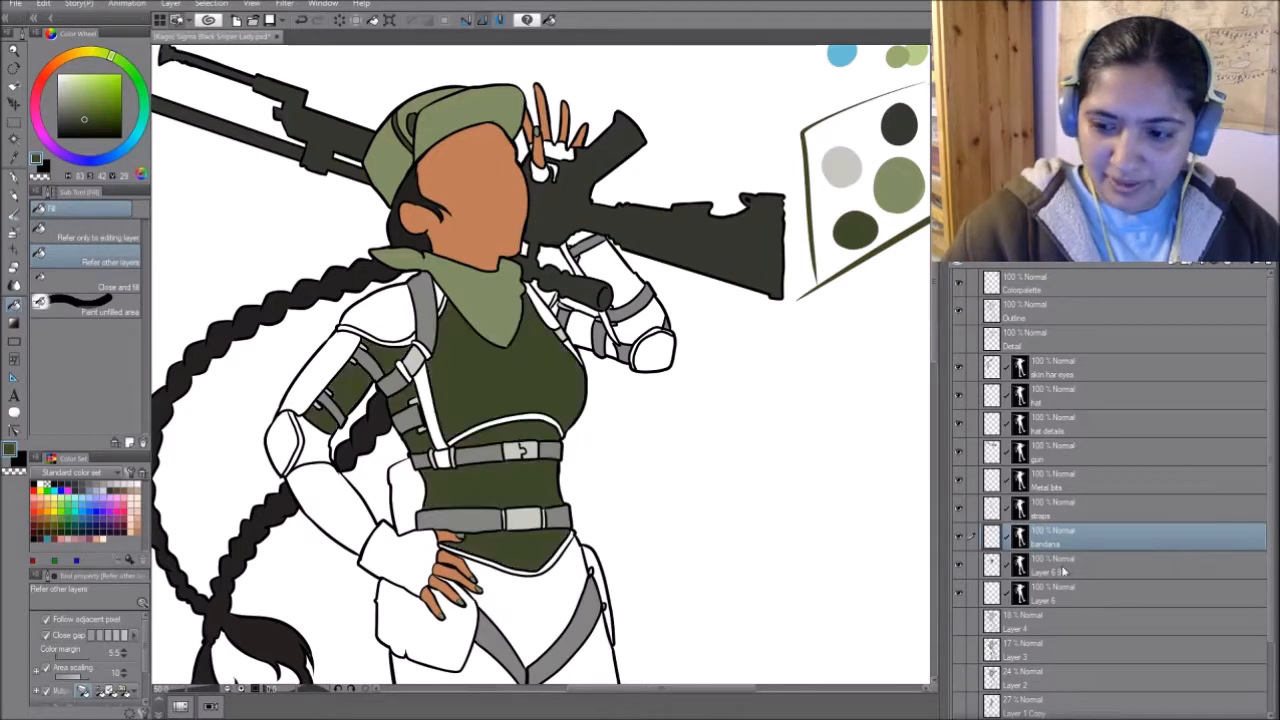
left_click(1035, 566)
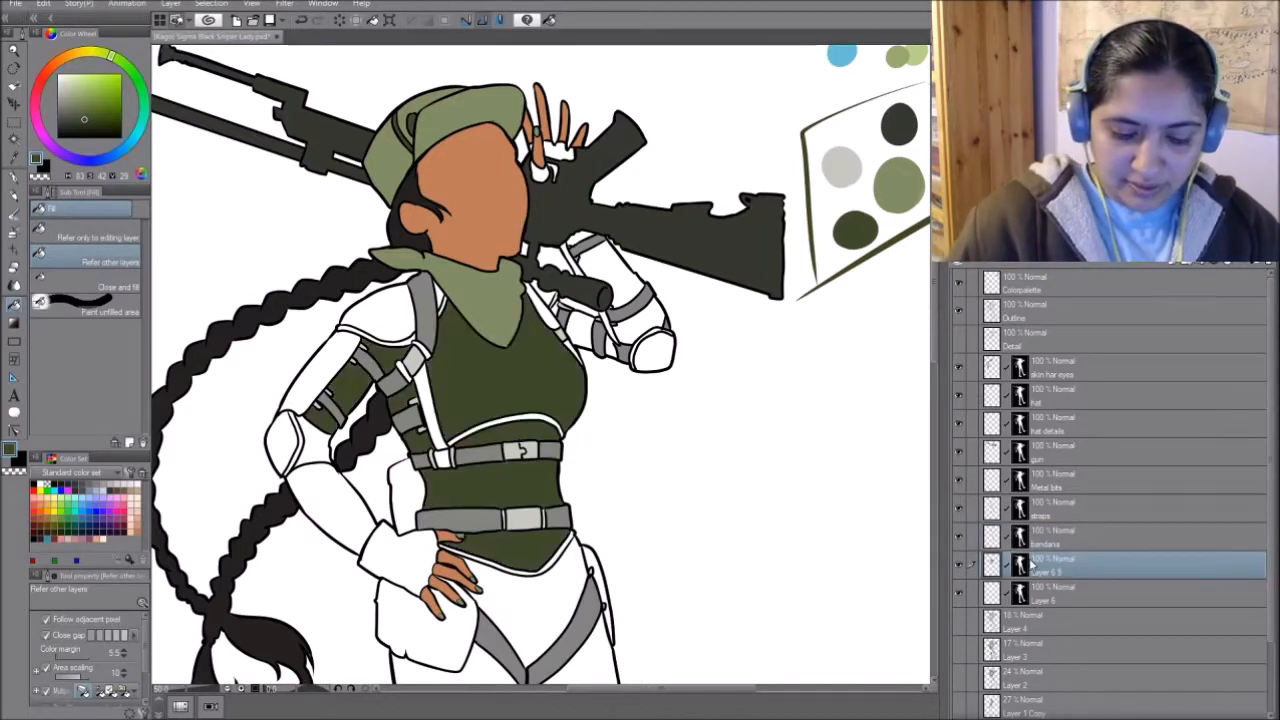
- Fill the shoulder cap and forearm of the arm resting on the hip with dark green on the Armor main layer
left_click_drag(598, 534, 678, 481)
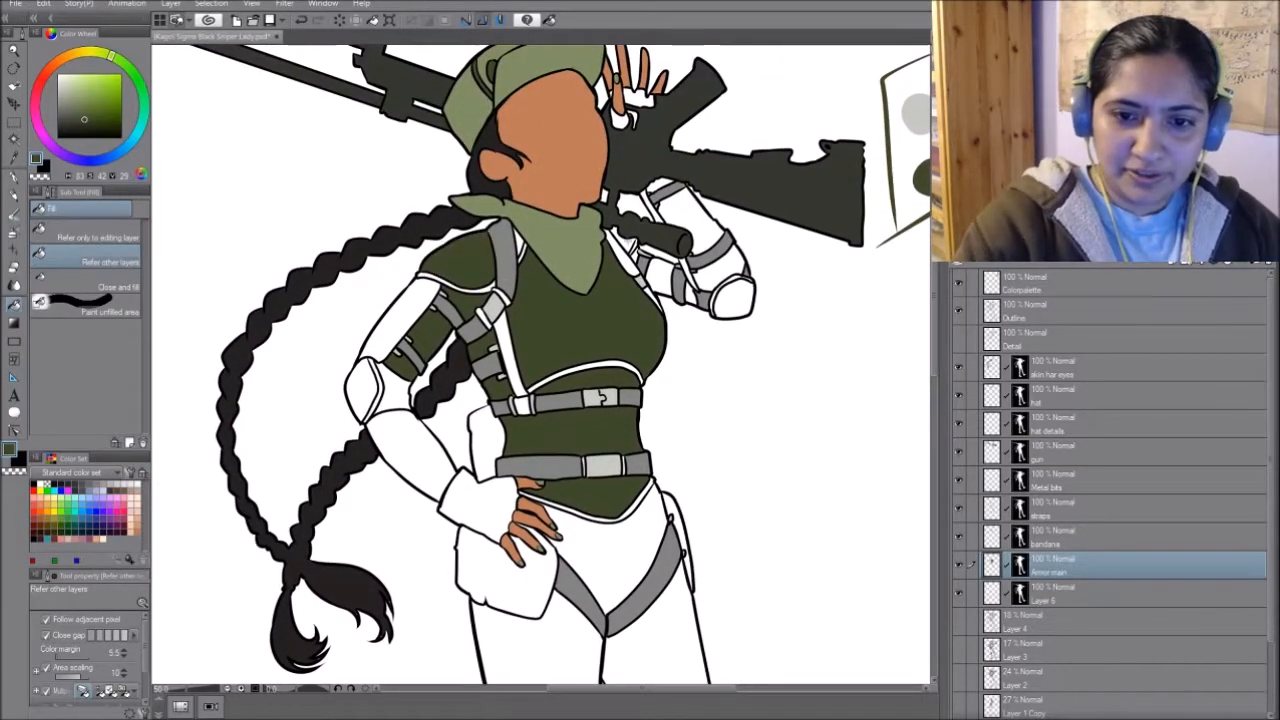
mouse_move(662, 560)
left_mouse_down()
mouse_move(660, 498)
mouse_move(662, 548)
left_mouse_up()
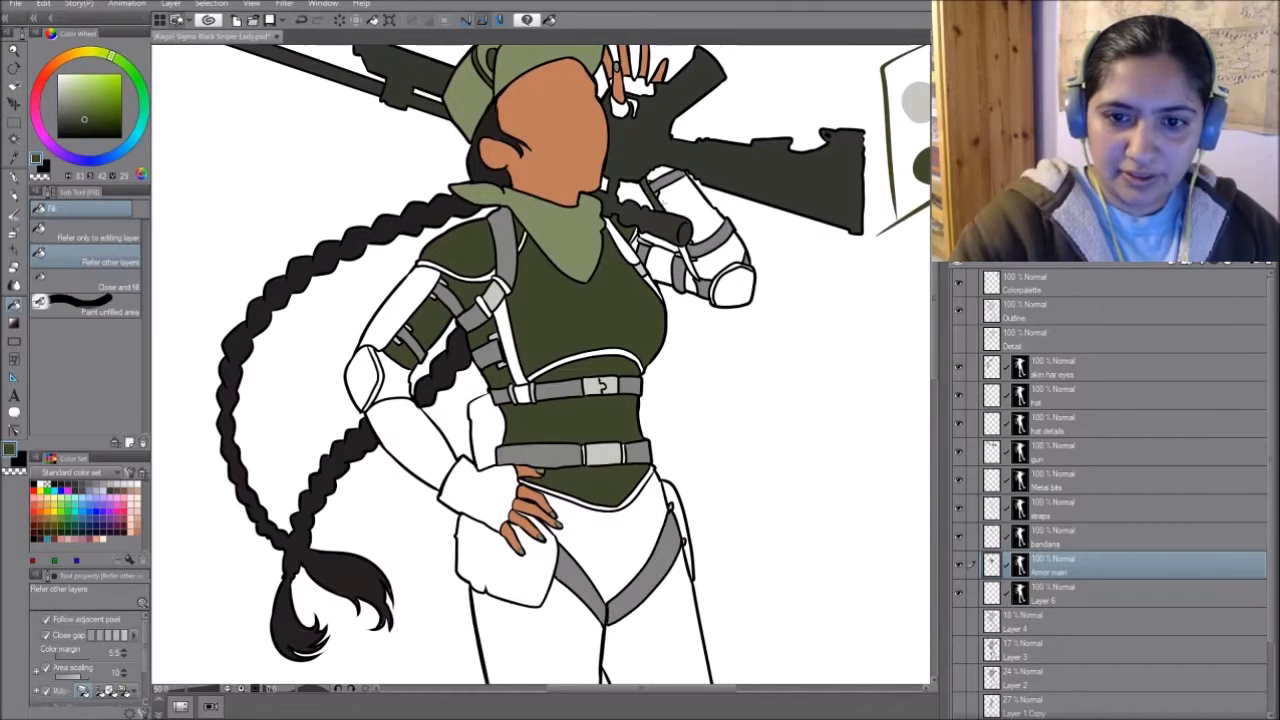
left_click(407, 446)
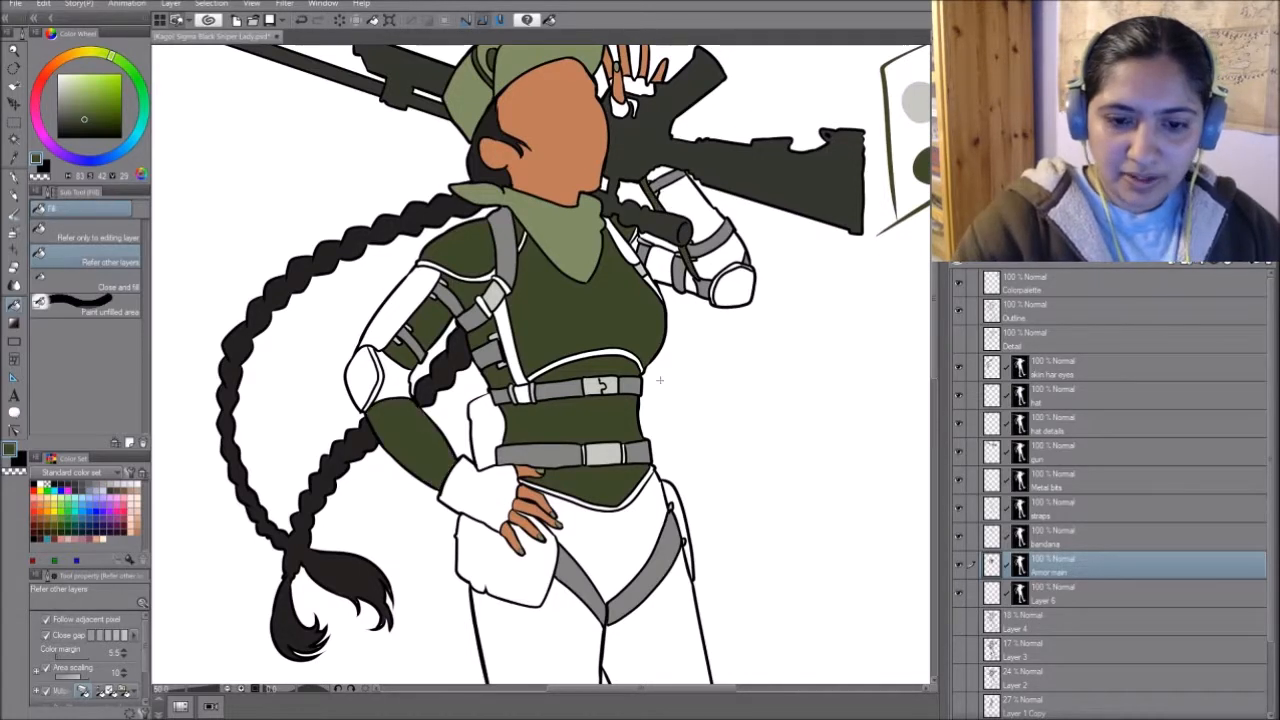
- Sample the medium strap grey and fill the fabric around the bent elbow on the straps layer
left_click(412, 337, "alt")
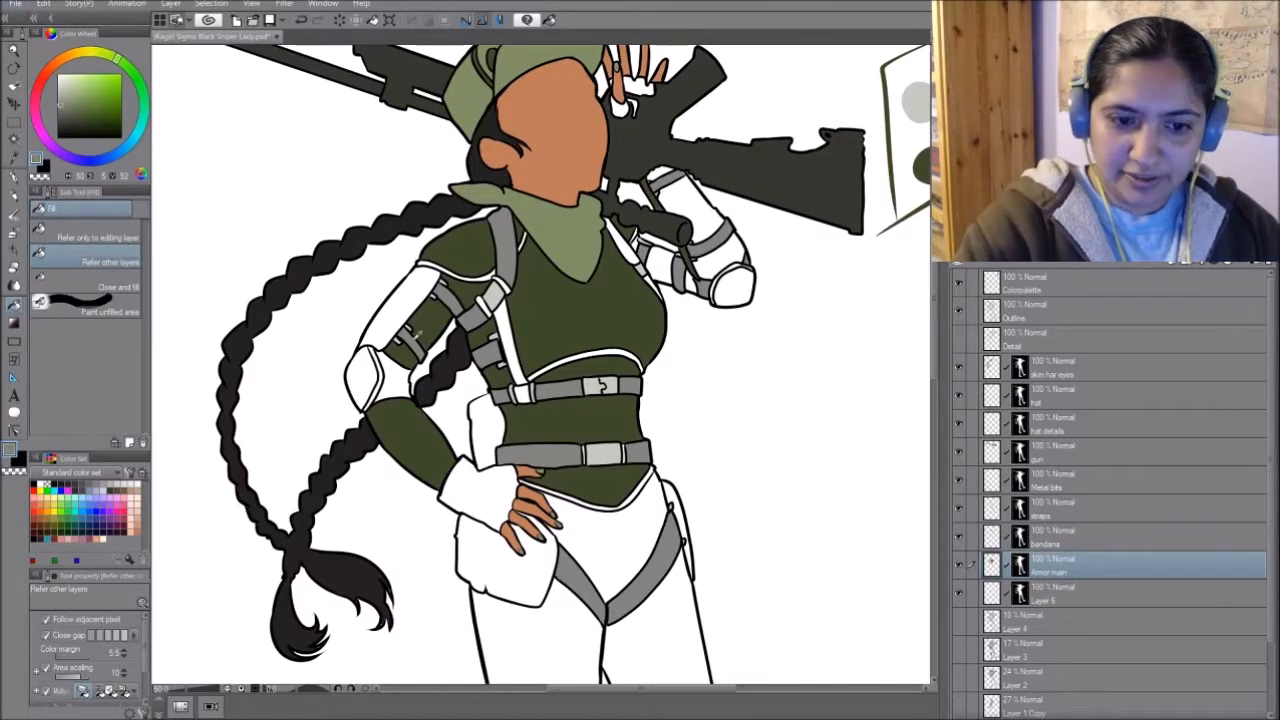
left_click(1088, 512)
left_click(395, 371)
left_click_drag(700, 536, 722, 500)
- Sample dark green from the chest and fill the bent arm's elbow guard on the Armor main layer
left_click(661, 260, "alt")
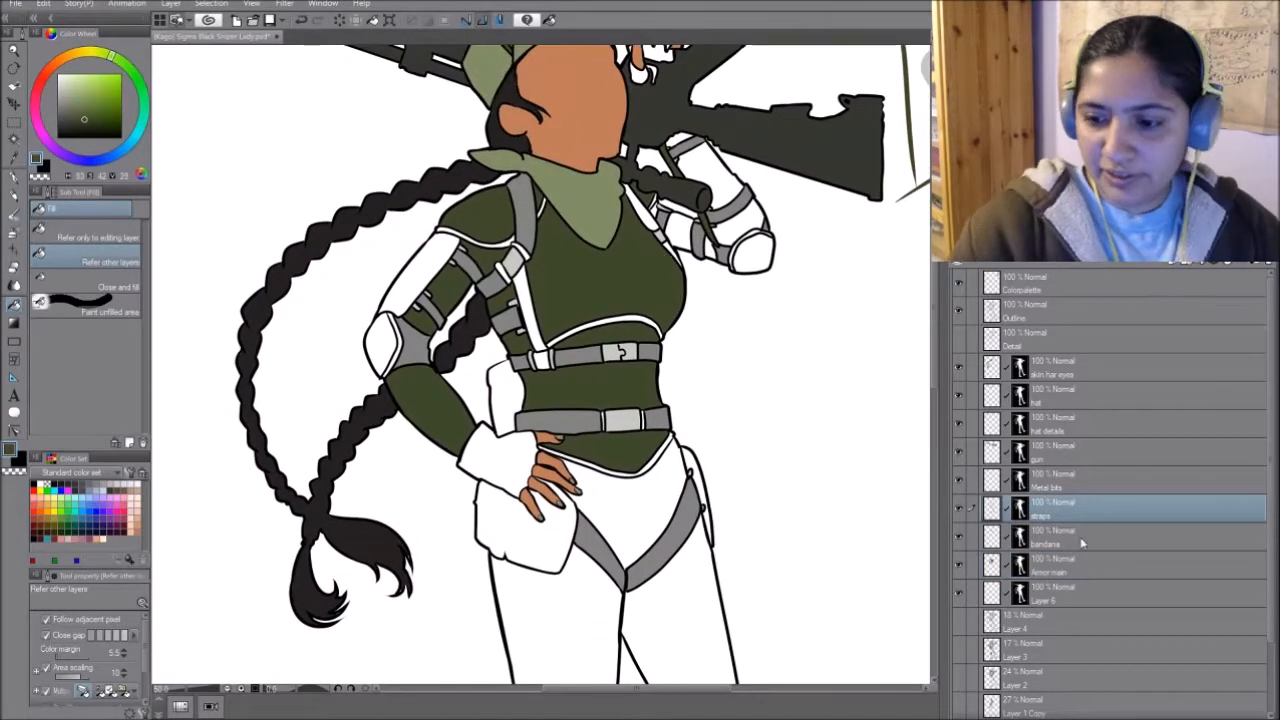
left_click(1090, 566)
left_click(381, 343)
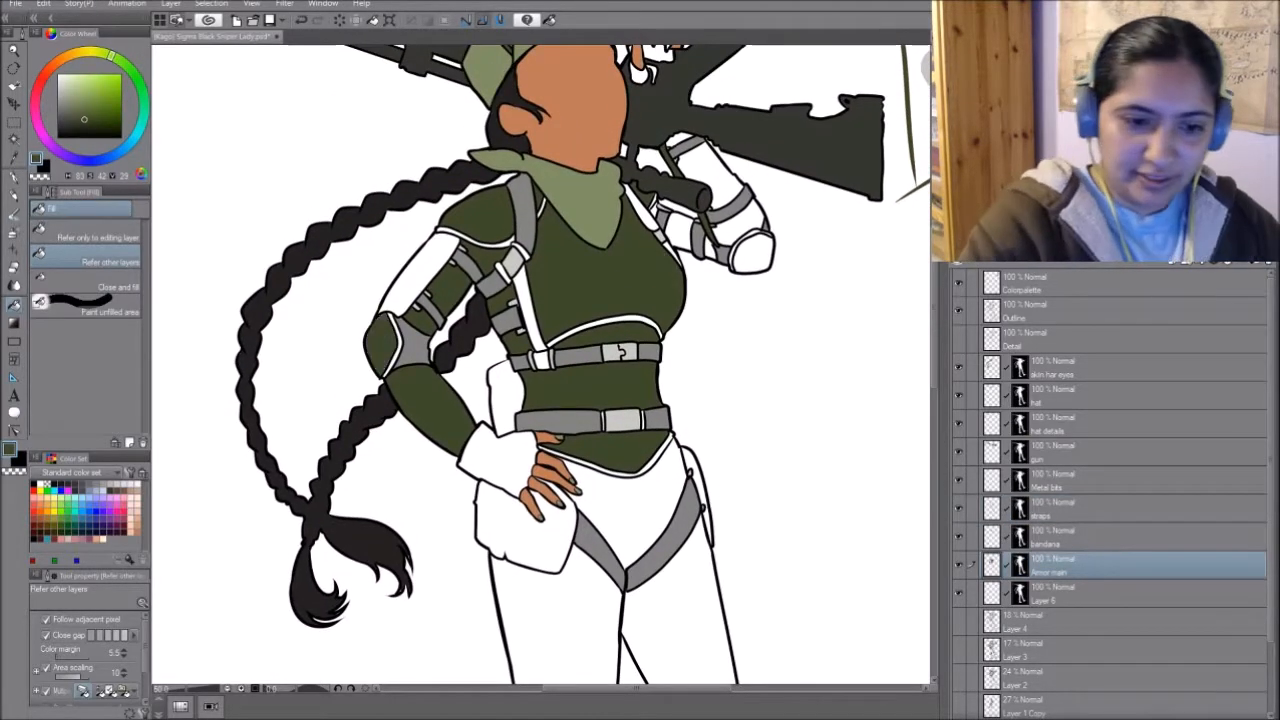
- Fill the small harness buckle light grey on the Metal bits layer and the remaining chest strap medium grey on the straps layer
left_click(1068, 536)
left_click(1082, 479)
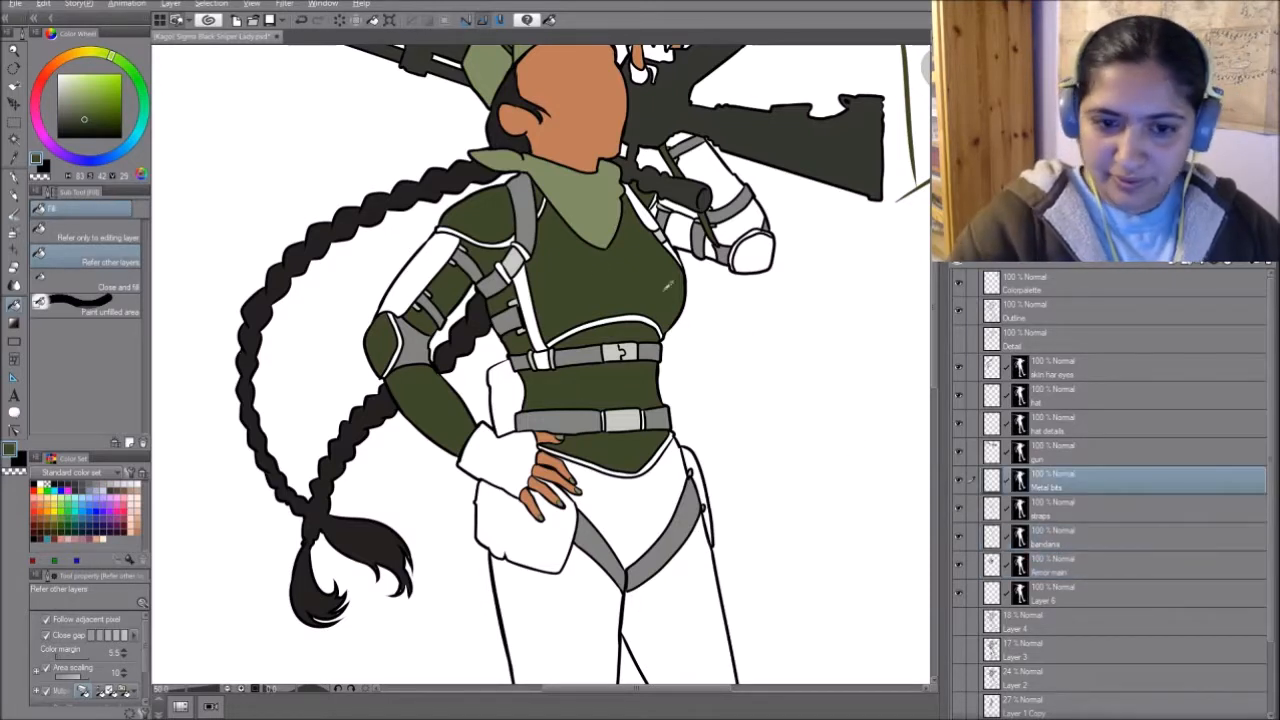
left_click(514, 262, "alt")
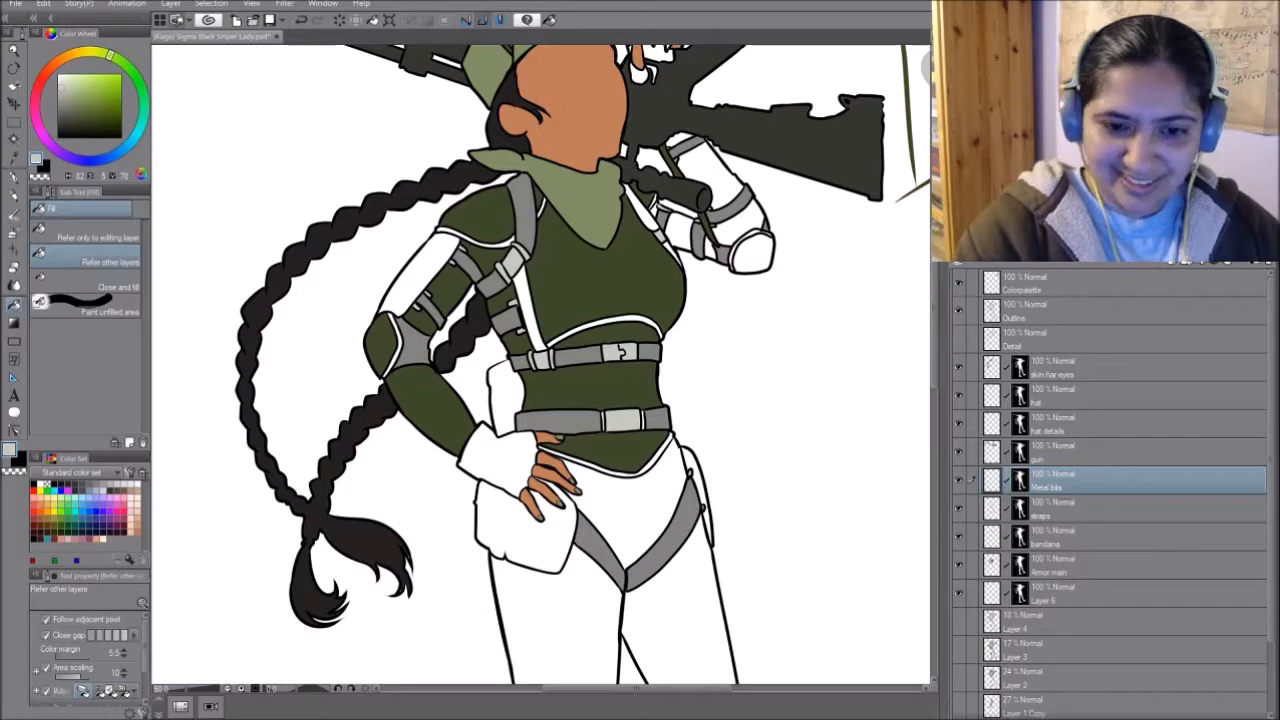
left_click(1094, 512)
left_click_drag(741, 407, 729, 461)
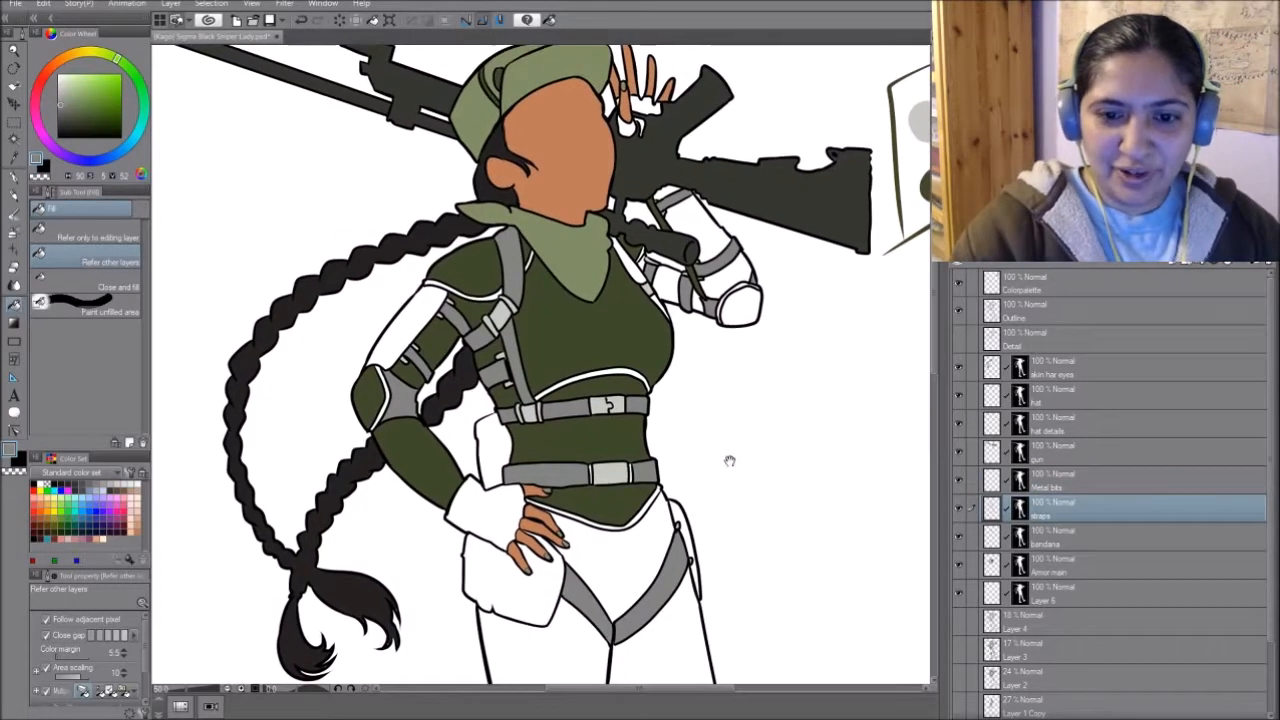
mouse_move(757, 557)
left_mouse_down()
mouse_move(780, 474)
mouse_move(723, 560)
left_mouse_up()
- Fill the raised arm's armour sections and elbow guard with dark green on Armor main, and check them against the Detail layer
left_click(604, 358, "alt")
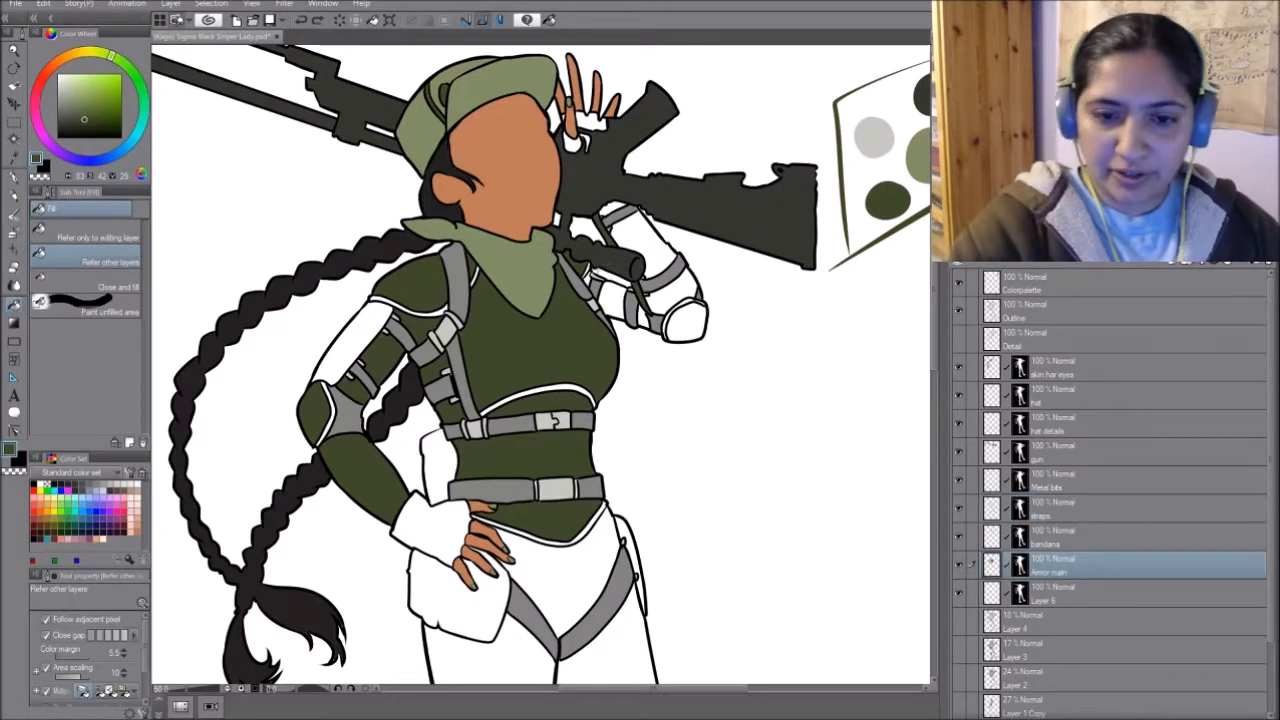
left_click(614, 298)
left_click(643, 316)
left_click(685, 294)
left_click(657, 256)
left_click(612, 209)
left_click(688, 322)
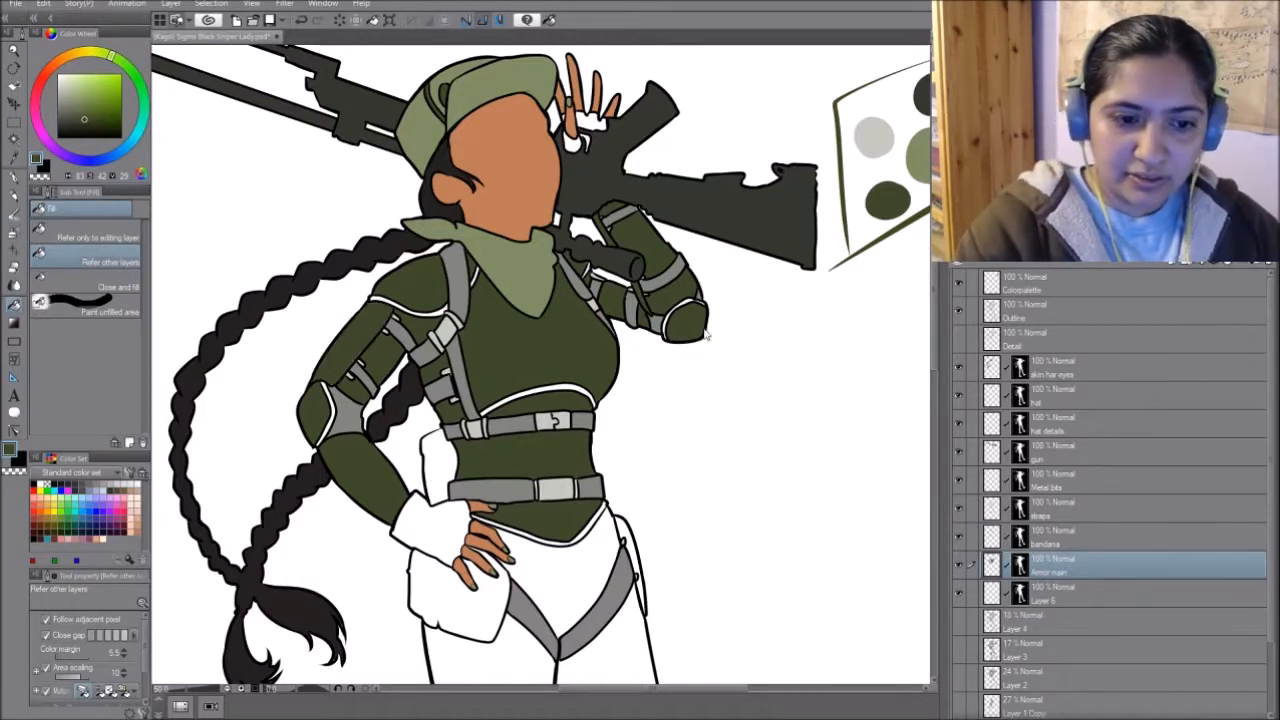
left_click(959, 340)
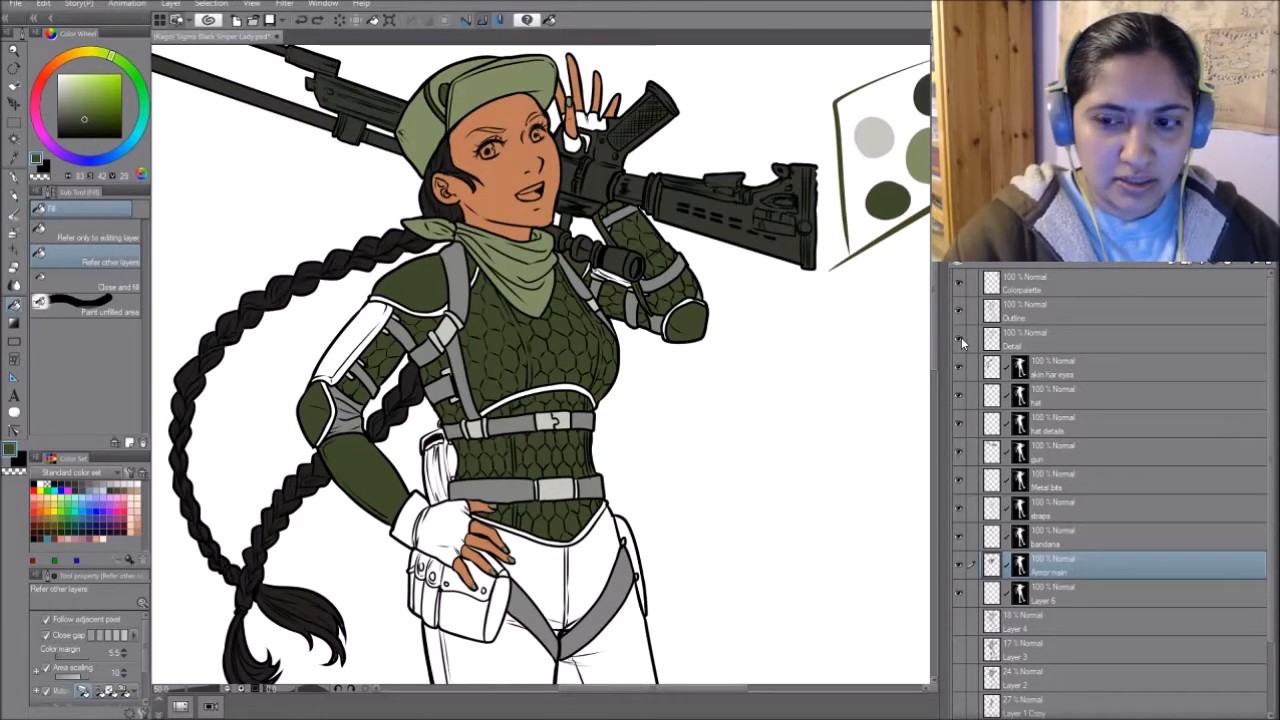
left_click(959, 340)
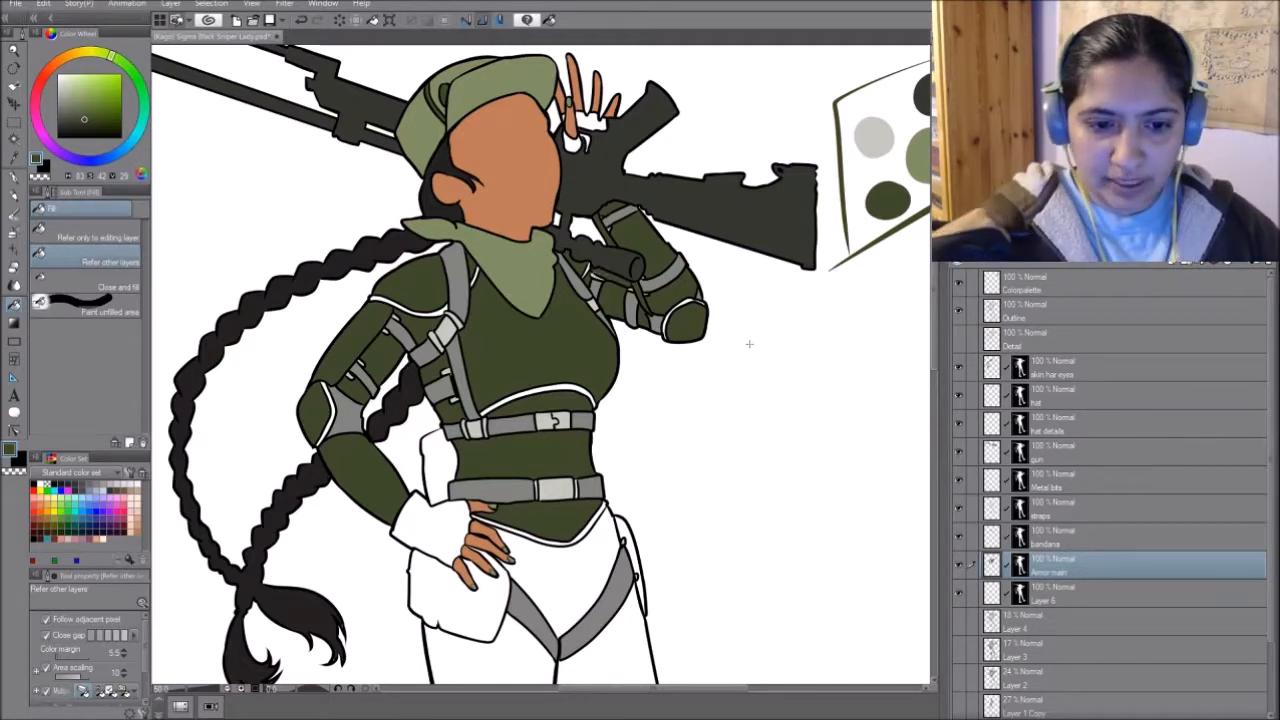
- Add another masked copy of Layer 6 directly below the Armor main layer
left_click_drag(689, 609, 736, 596)
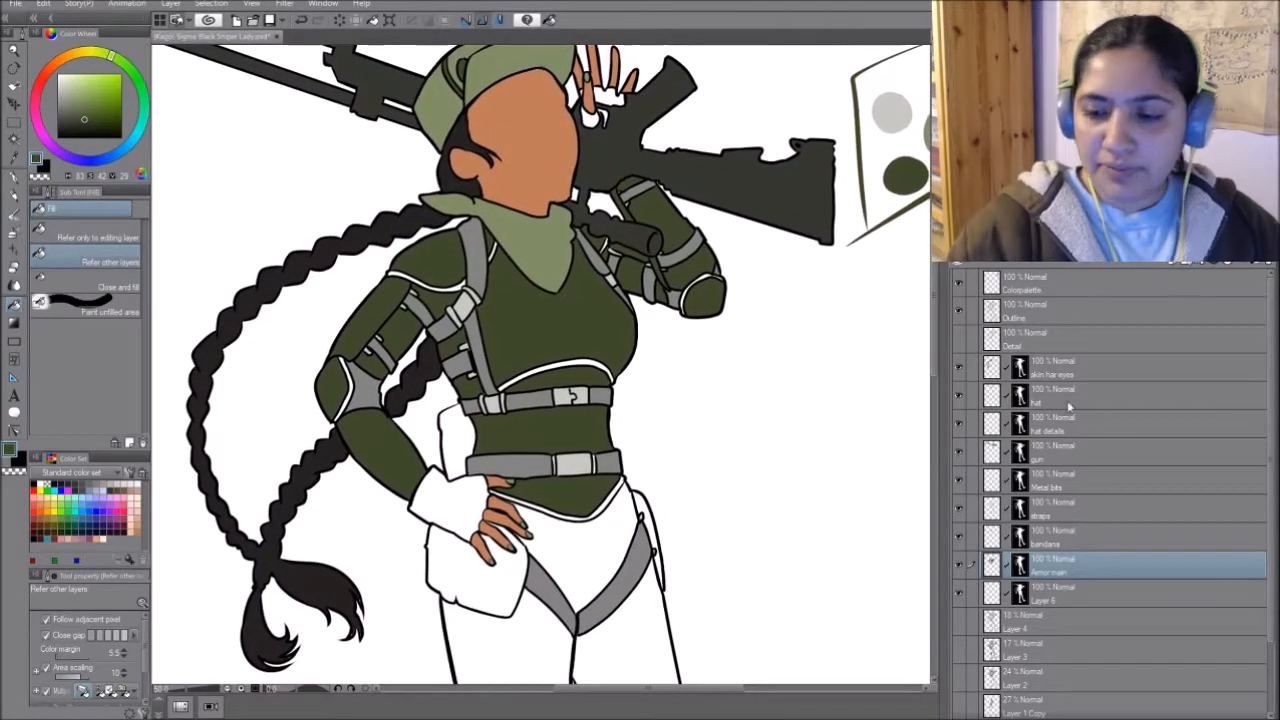
left_click(1092, 590)
left_click_drag(1100, 596, 1108, 584)
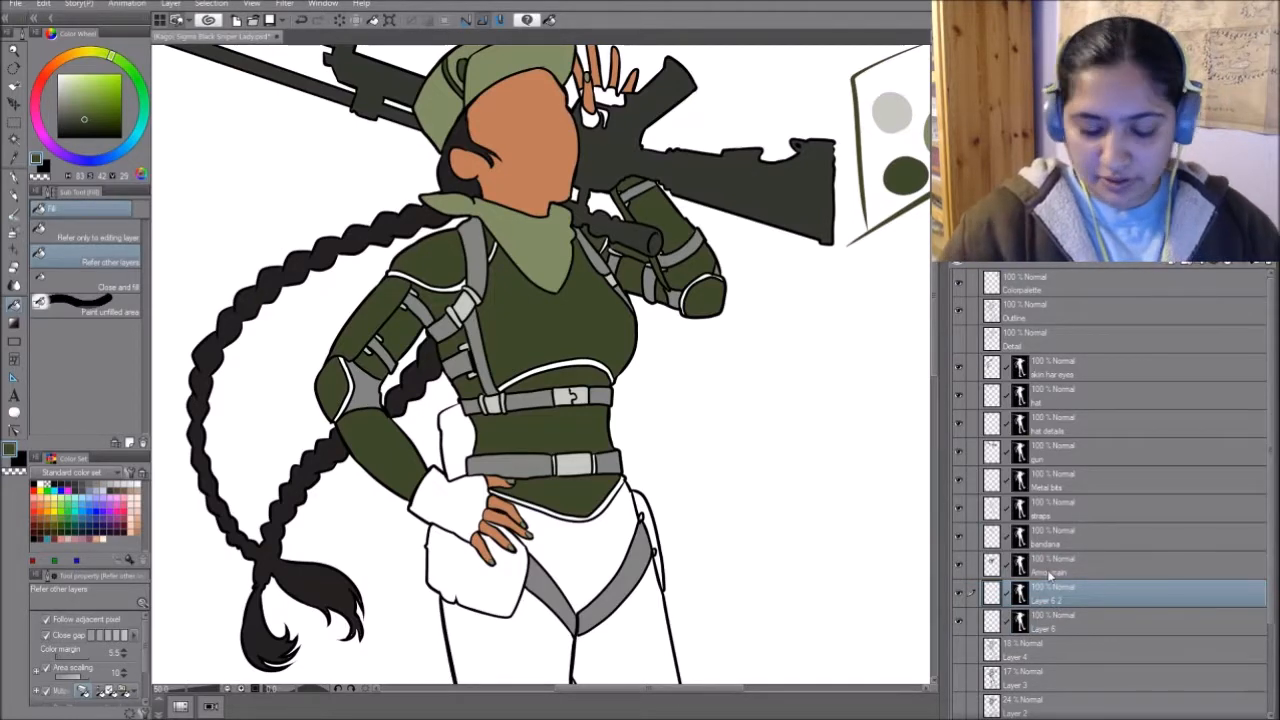
left_click_drag(746, 368, 594, 417)
left_click(798, 113, "alt")
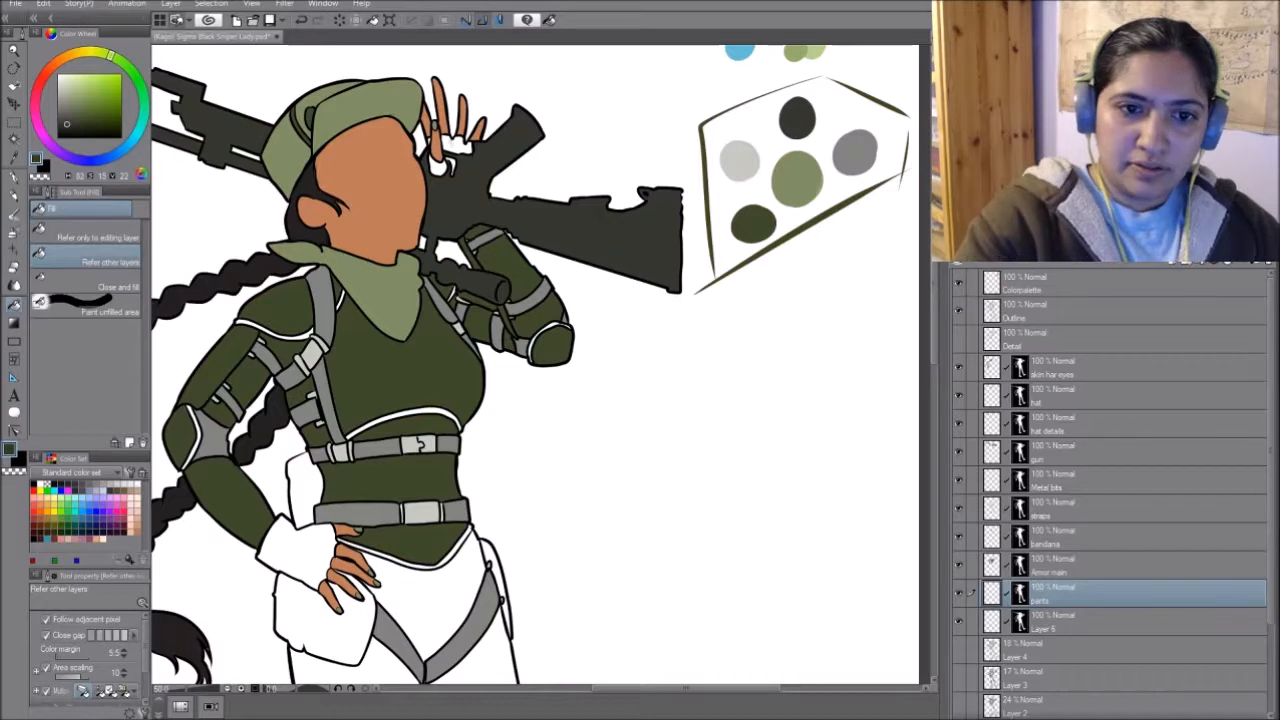
left_click(454, 145)
left_click(442, 166)
key("ctrl+z")
key("ctrl+z")
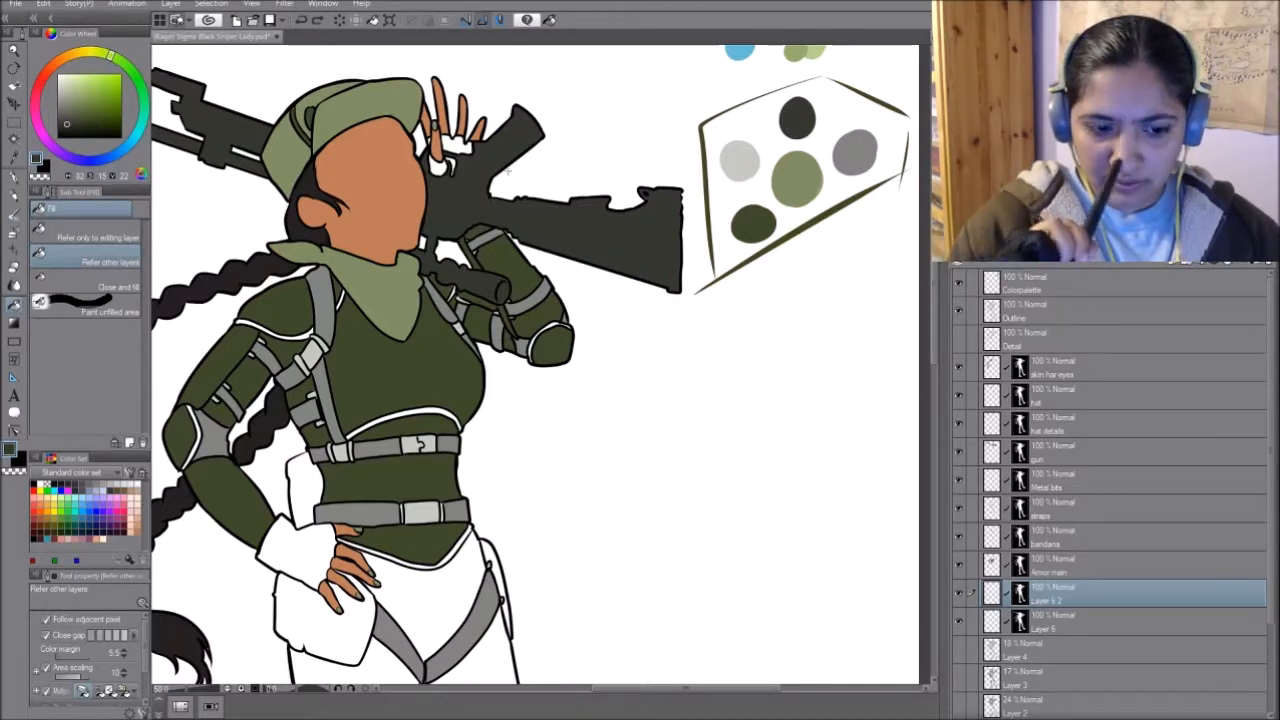
- Fill the gloves on both hands with the palette's mid green and rename their layer as gloves
left_click(806, 162, "alt")
left_click(455, 145)
left_click(442, 166)
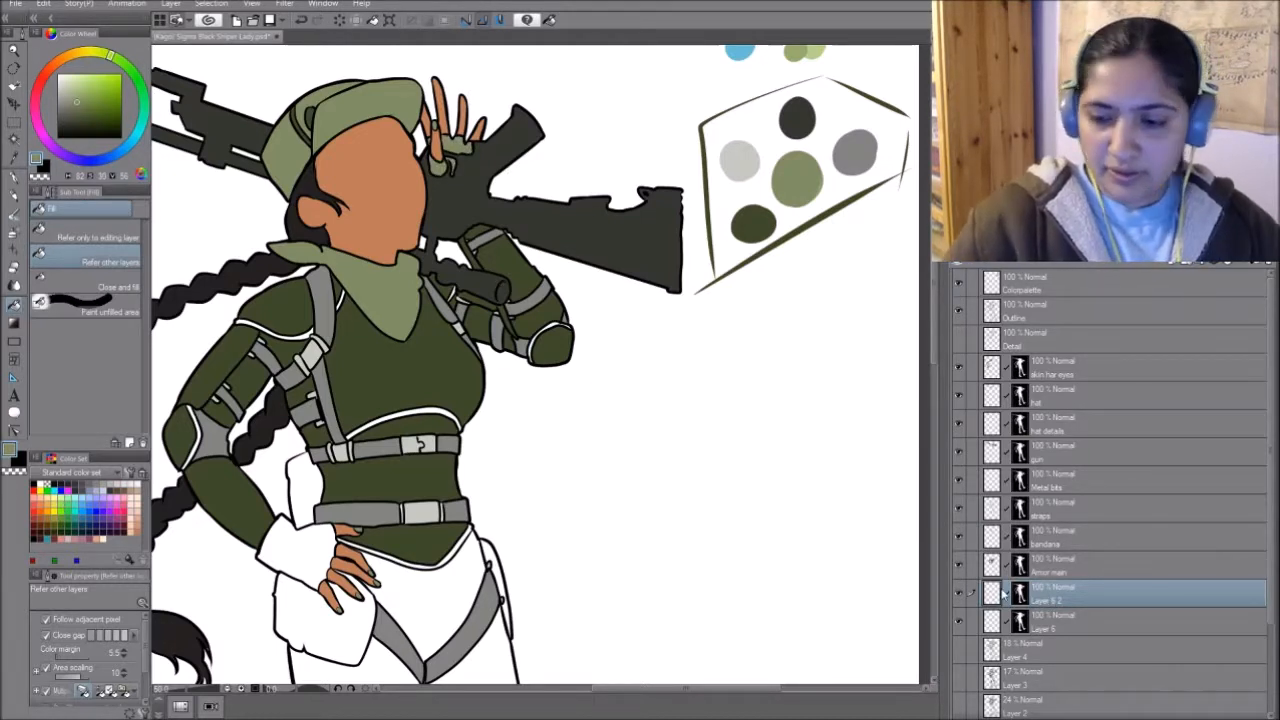
left_click(302, 548)
- Duplicate the masked Layer 6 below the gloves layer and rename the copy as pants
left_click_drag(580, 552, 766, 417)
left_click(1100, 621)
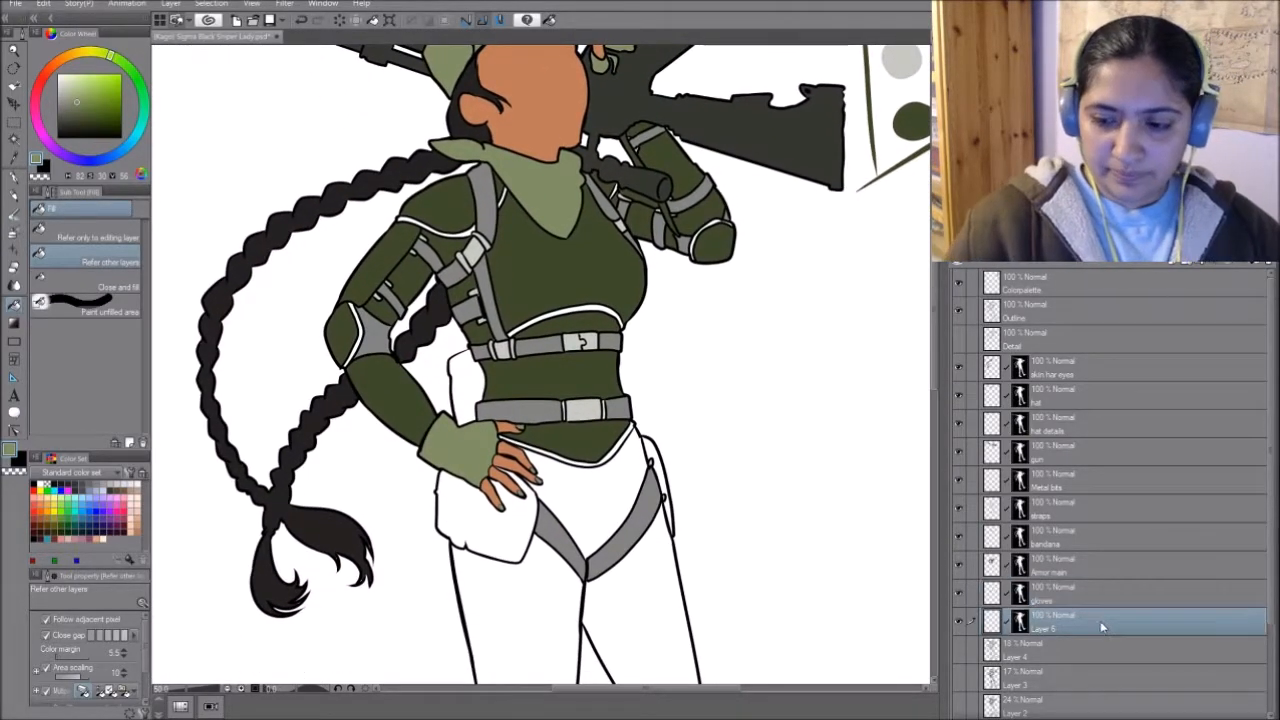
left_click_drag(1109, 617, 1099, 615)
double_click(1043, 628)
type("pants")
key("Return")
- Sample the rifle's dark charcoal and fill the trousers with it, from the hips down both legs to below the knees
left_click_drag(736, 291, 692, 446)
left_click(696, 267, "alt")
left_click_drag(632, 629, 683, 237)
left_click(594, 262)
left_click(562, 362)
left_click(630, 363)
left_click_drag(730, 563, 651, 295)
left_click(495, 392)
left_click(690, 350)
- Fill the kneecap guards on both legs with dark green on the Armor main layer
left_click_drag(757, 220, 757, 551)
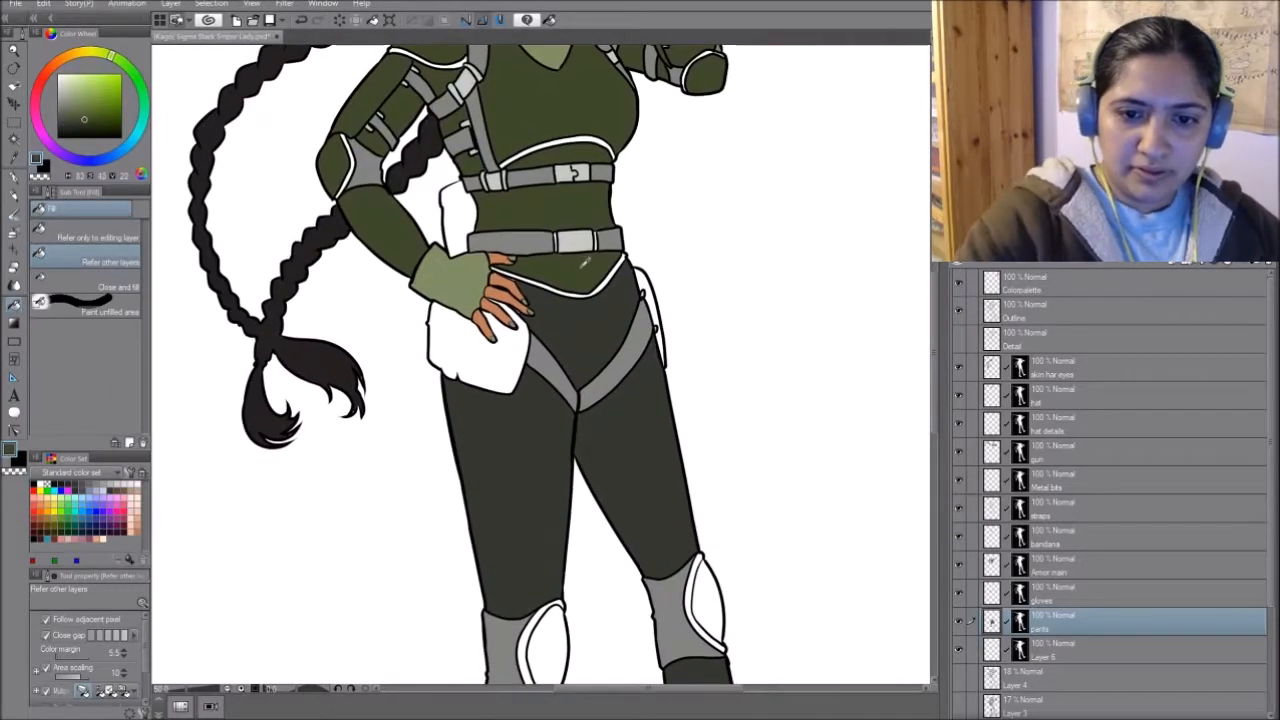
left_click(1088, 565)
left_click(701, 597)
left_click(538, 634)
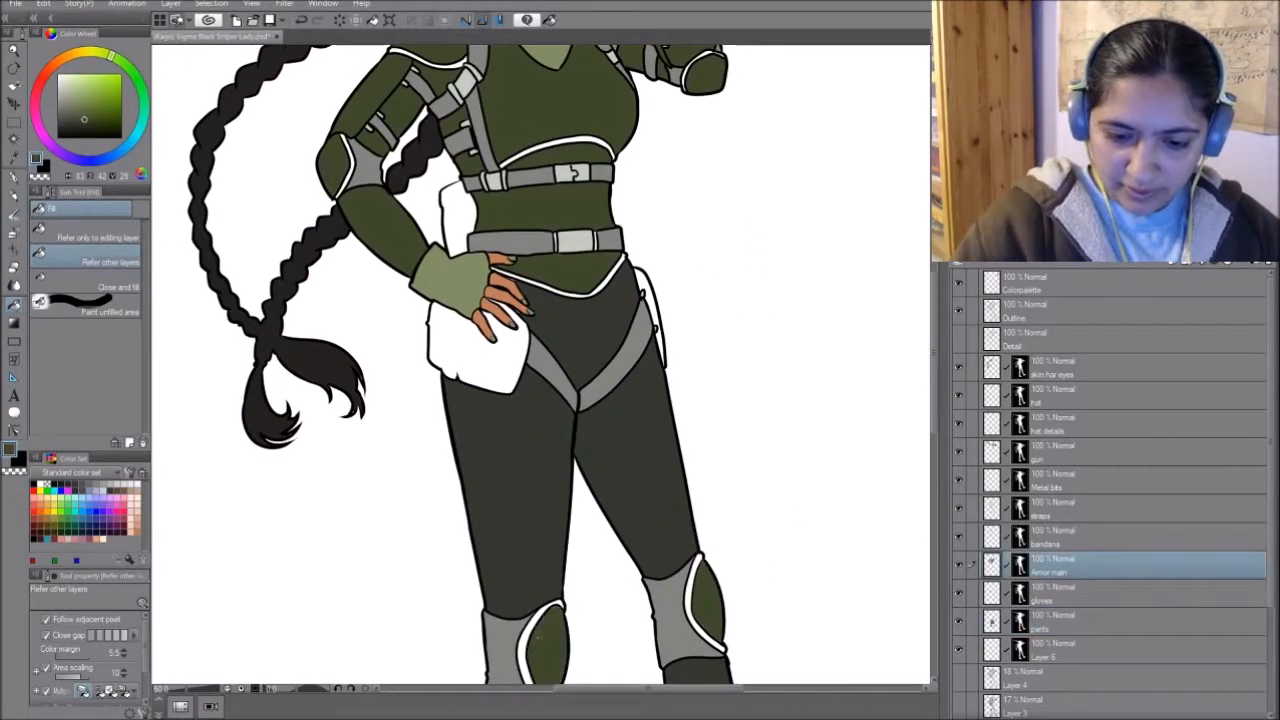
left_click(1096, 592)
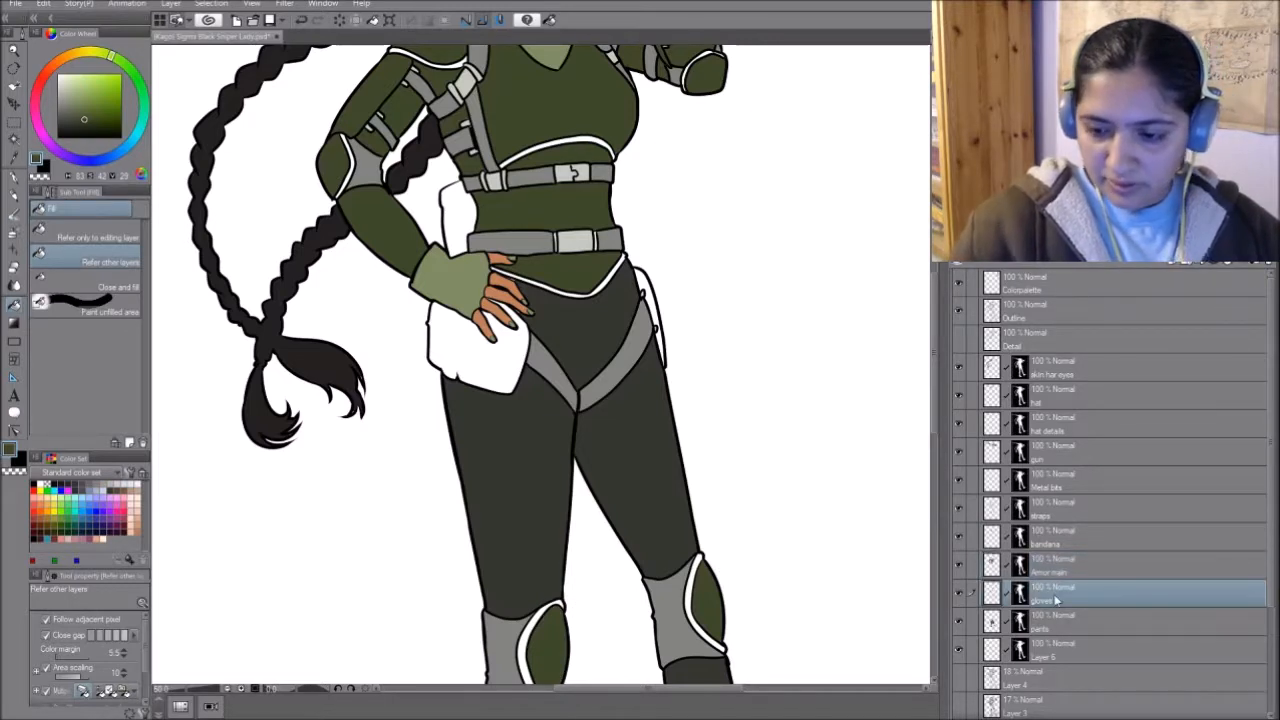
key("ctrl+shift+n")
key("ctrl+z")
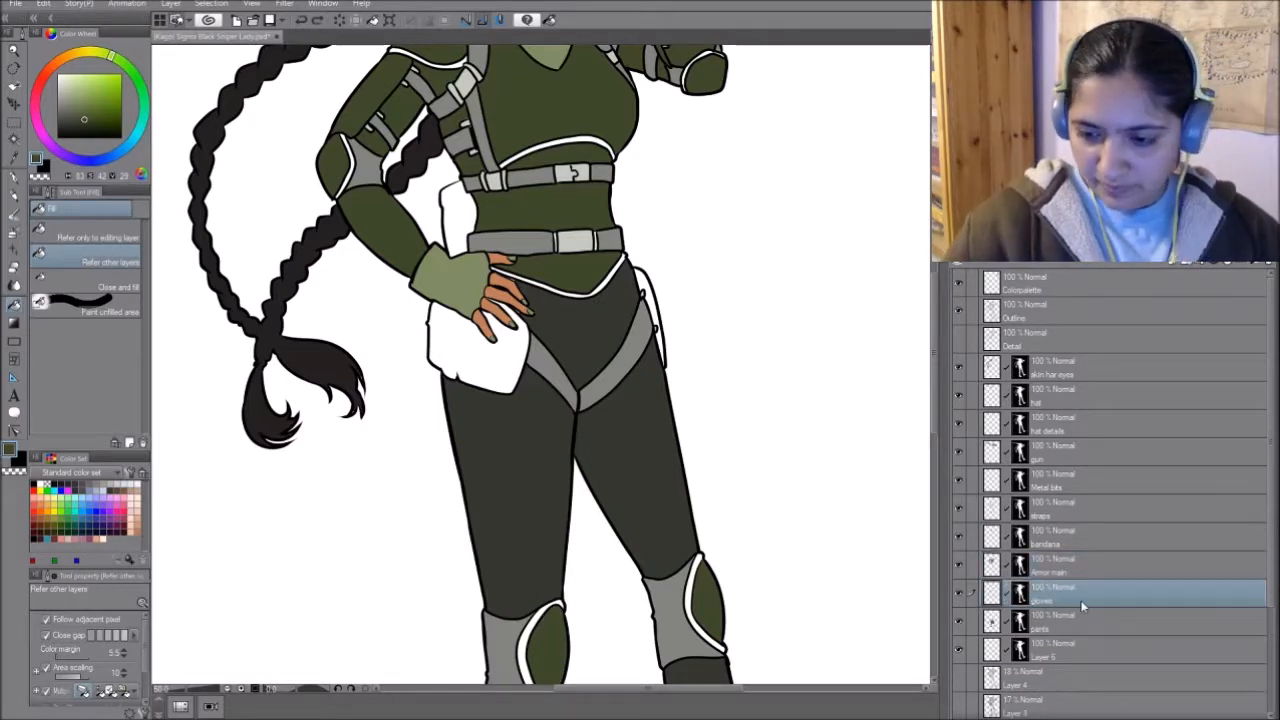
- Duplicate the masked Layer 6 below the pants layer and rename the copy as Piping Details
left_click_drag(1112, 650, 1111, 635)
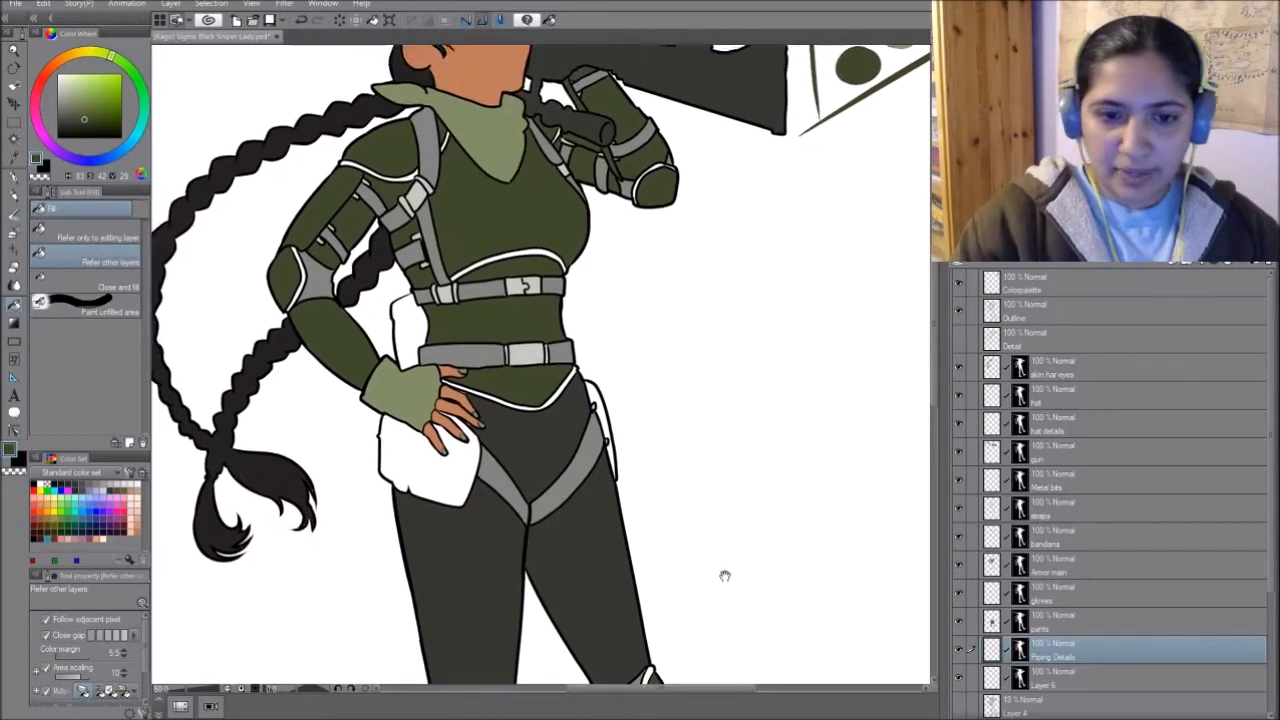
- Sample the palette's light green and fill the piping on the shoulders, arms, chest, waist and knee guards on the Piping Details layer
left_click_drag(708, 183, 738, 411)
left_click(918, 247, "alt")
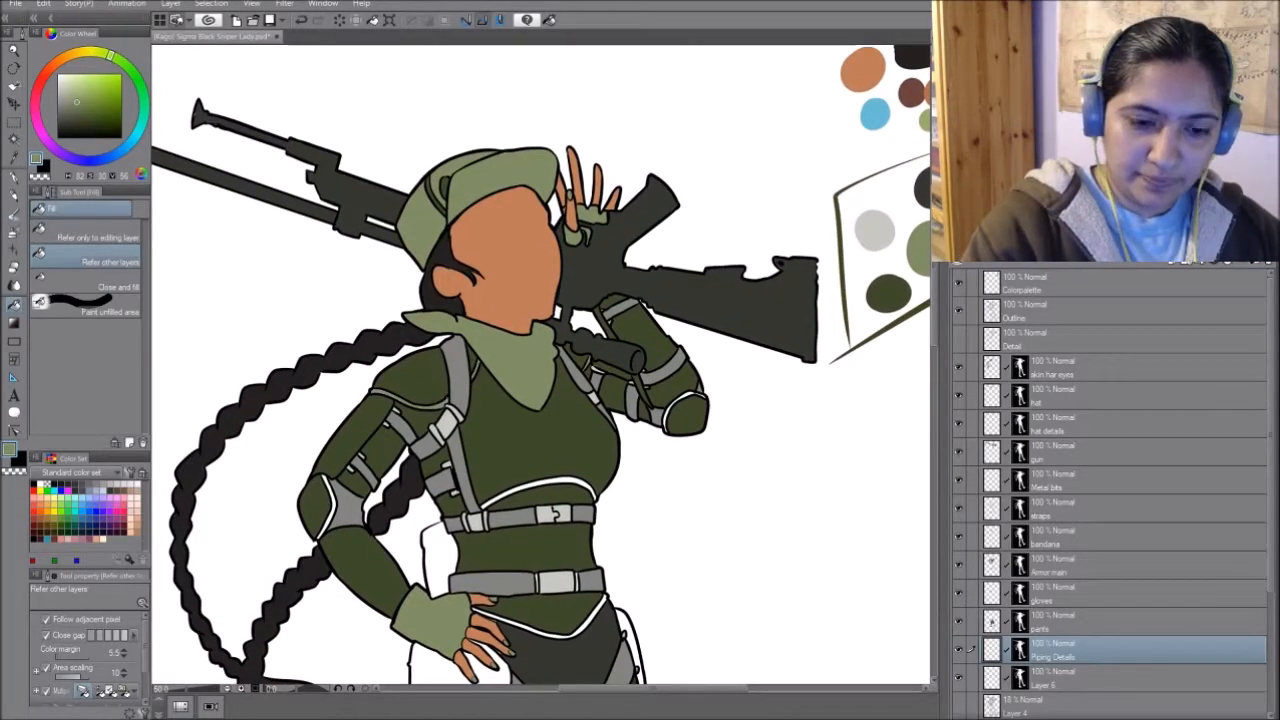
scroll(609, 549, "down", 5)
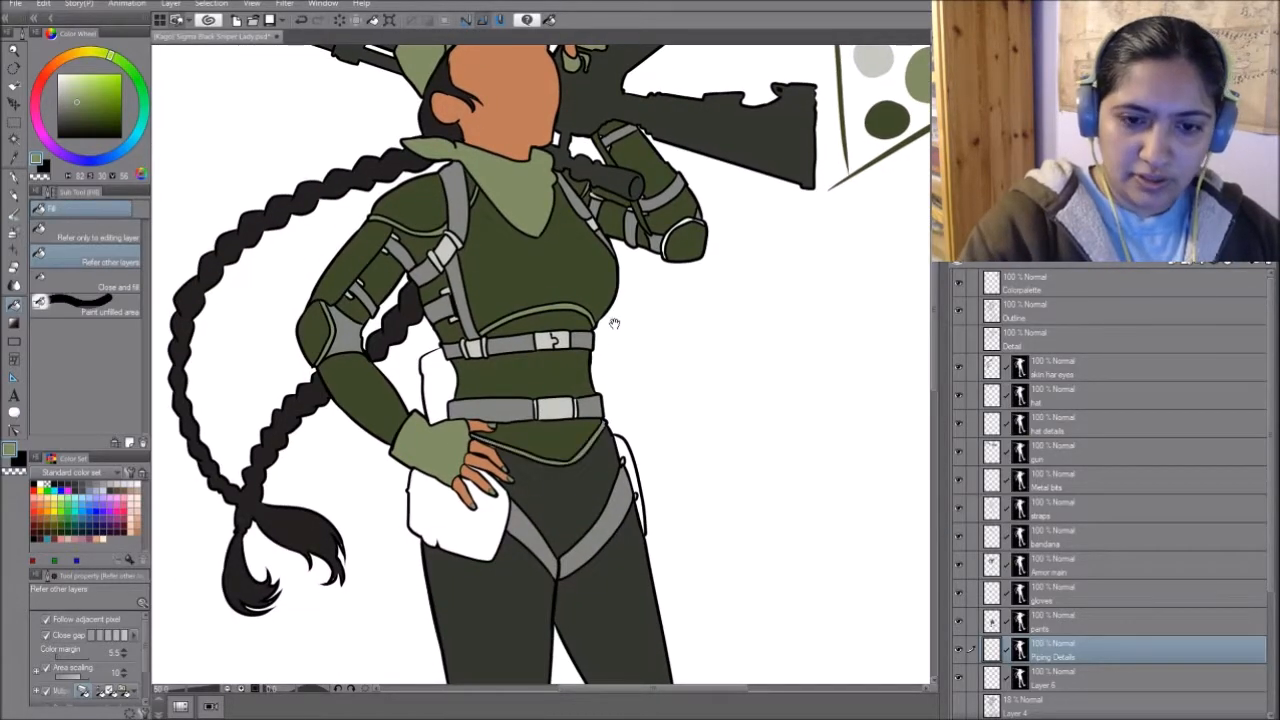
left_click_drag(608, 335, 643, 551)
left_click_drag(651, 606, 664, 371)
left_click_drag(682, 484, 689, 415)
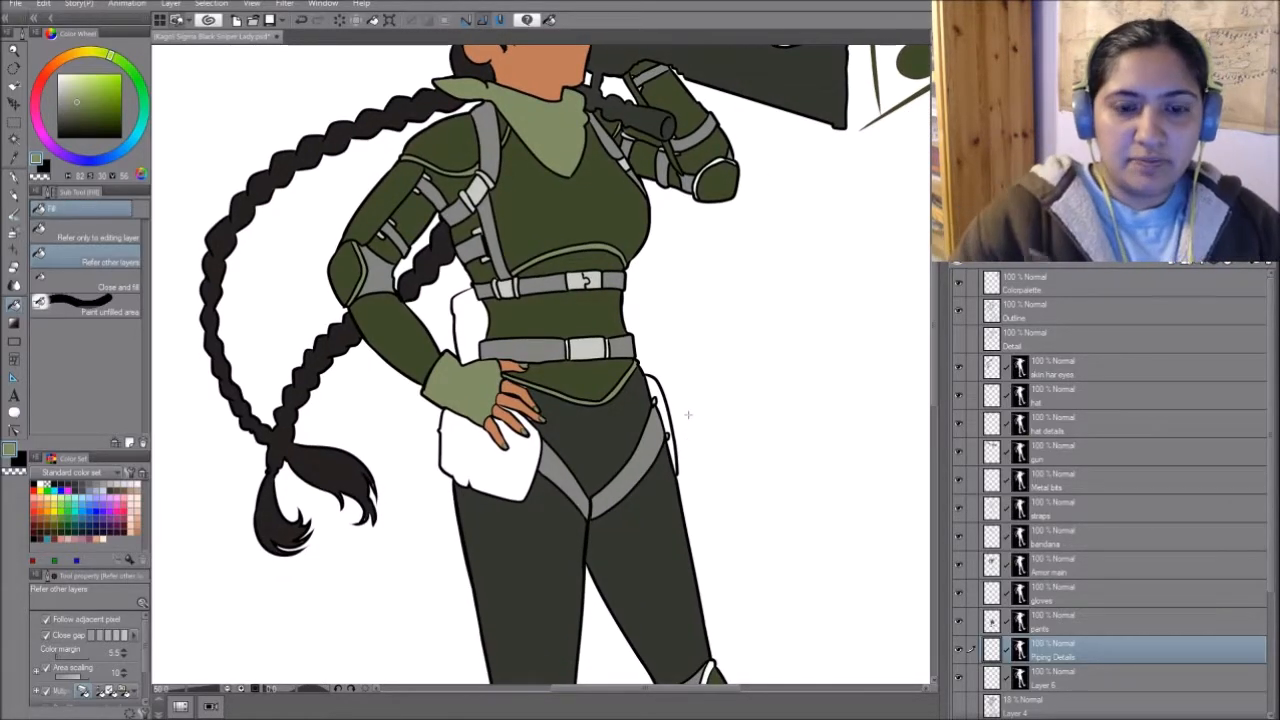
left_click_drag(694, 371, 699, 336)
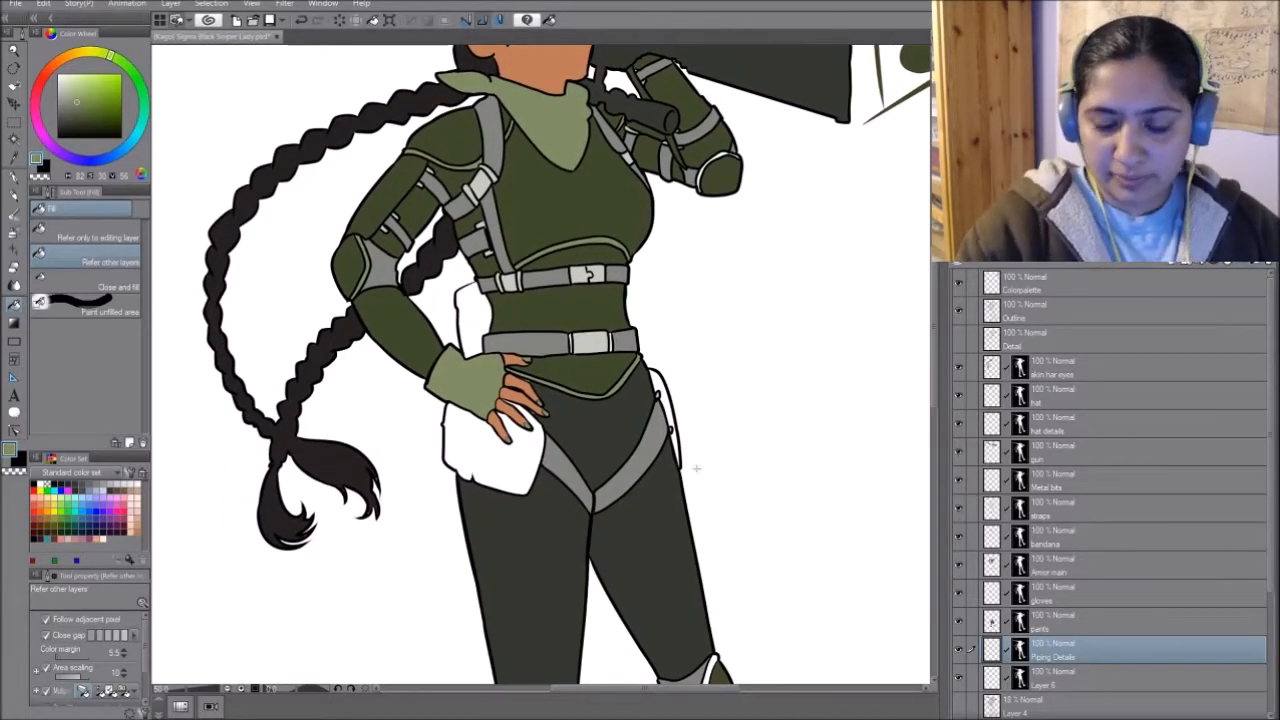
left_click_drag(658, 517, 694, 429)
left_click(509, 602)
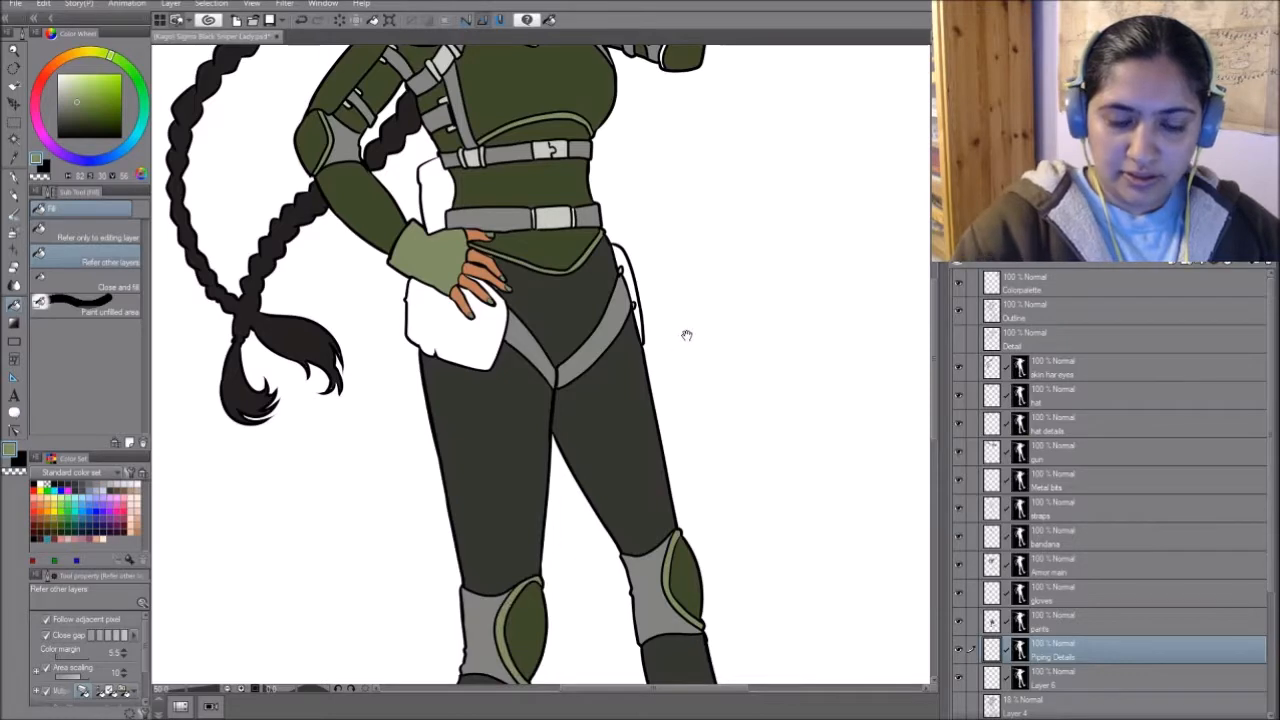
left_click_drag(687, 335, 714, 445)
- Sample the trousers' charcoal, darken it to near-black and paint a swatch of it beside the palette on the Colorpalette layer
left_click(613, 397, "alt")
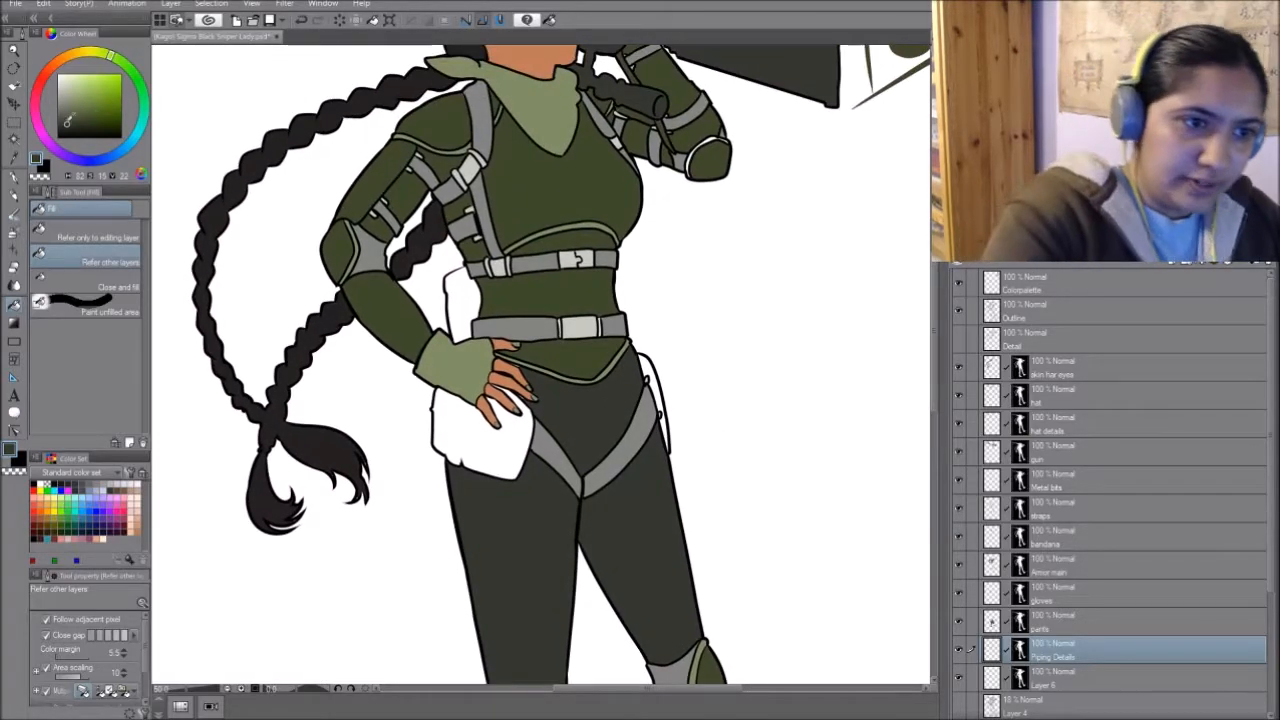
left_click_drag(68, 120, 64, 127)
left_click_drag(838, 250, 551, 536)
left_click(1094, 286)
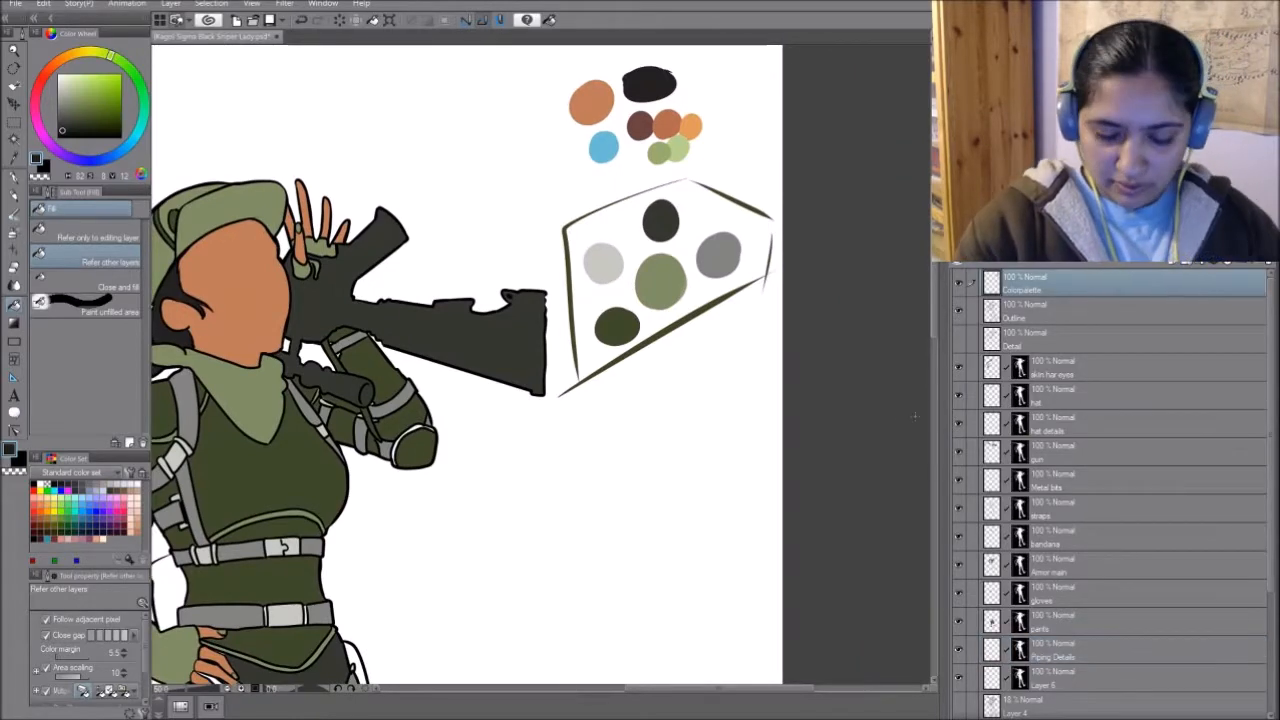
key("p")
left_click_drag(680, 354, 708, 332)
- Duplicate the masked Layer 6 below the Piping Details layer and rename the copy as boots
left_click_drag(563, 555, 821, 321)
left_click(1108, 678)
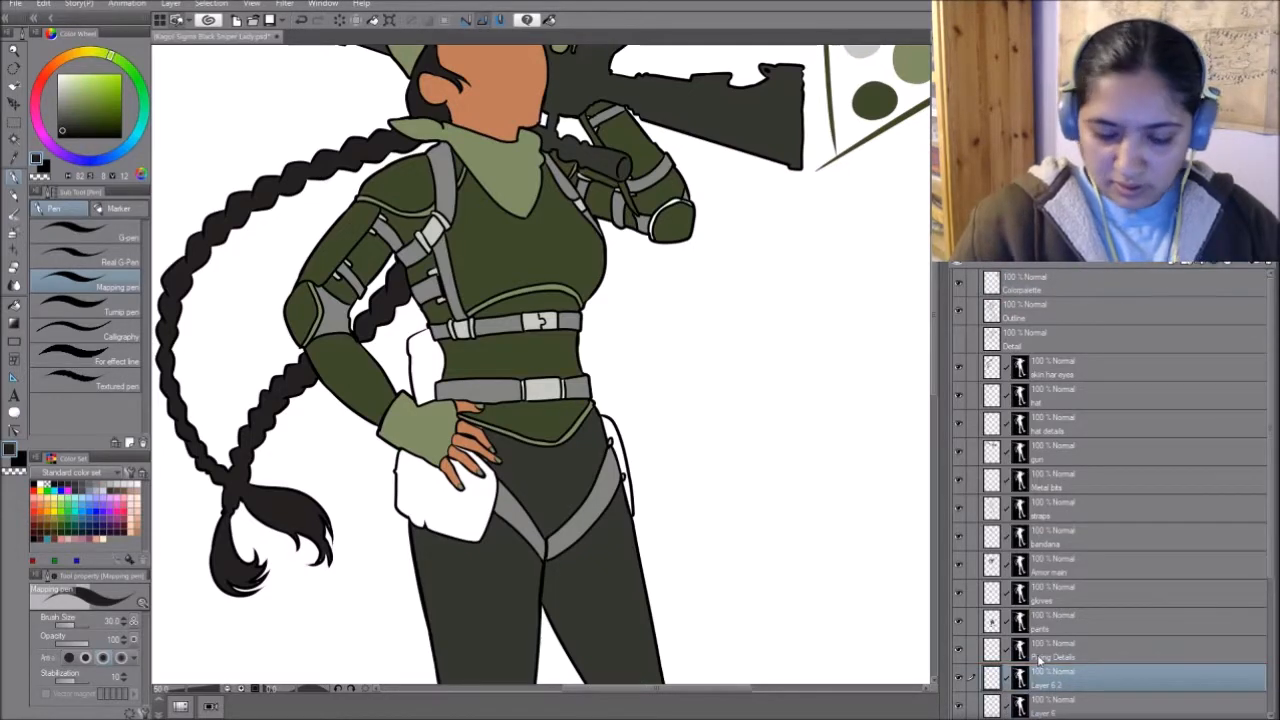
left_click_drag(711, 537, 694, 420)
- Fill the hip pouch, the pouch behind the waist and the gear on the far thigh with near-black on the boots layer
key("g")
left_click(630, 380)
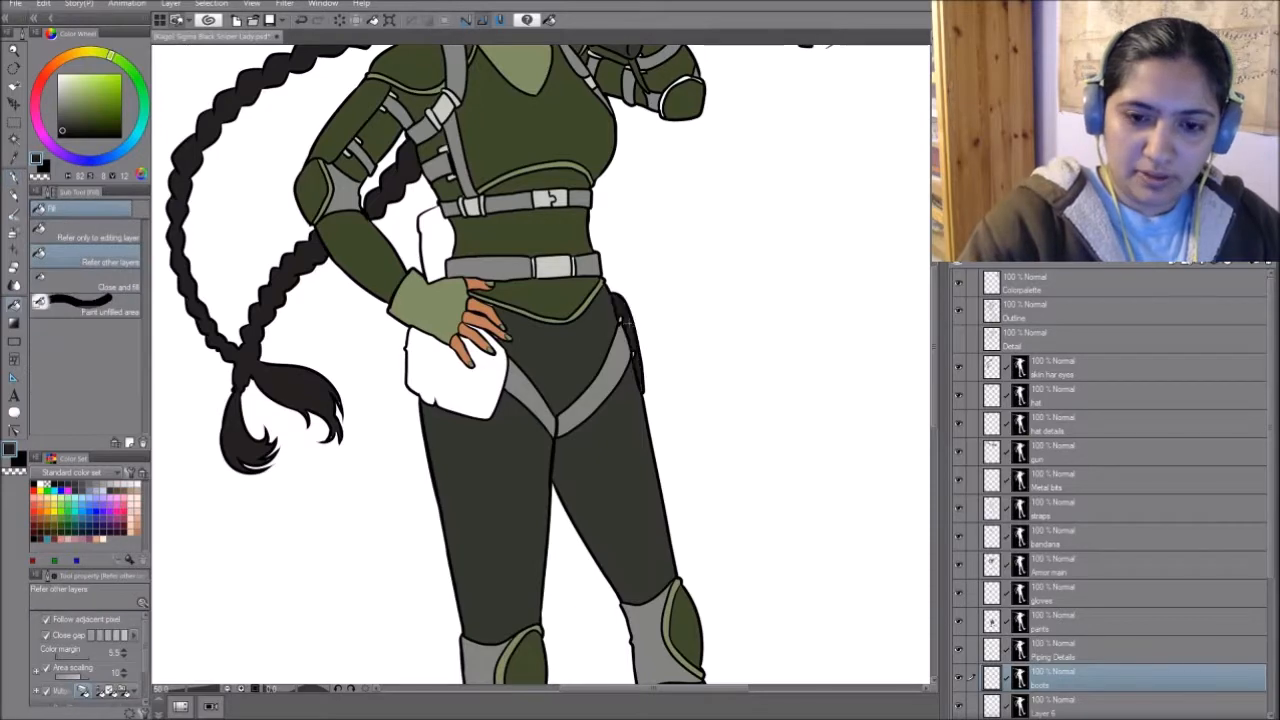
left_click(471, 383)
left_click(432, 250)
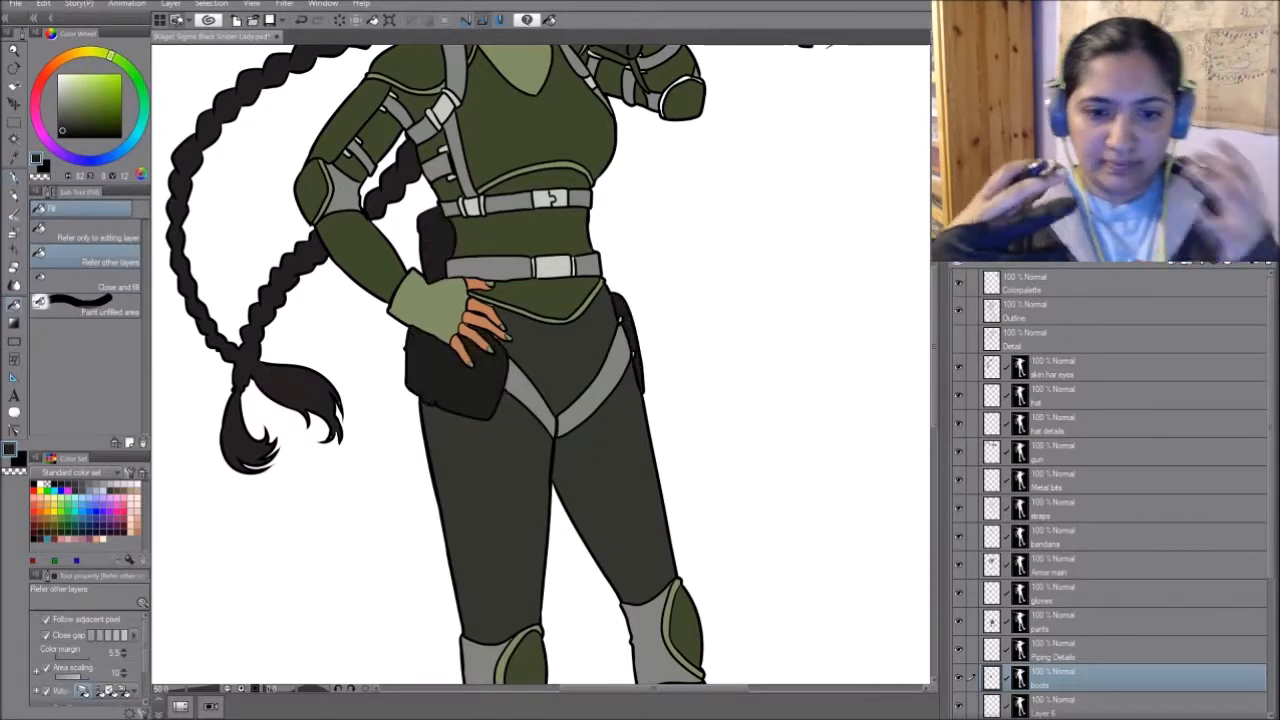
- Fill the raised boot's shaft and the small gaps in its upper laces with near-black
left_click_drag(776, 571, 756, 150)
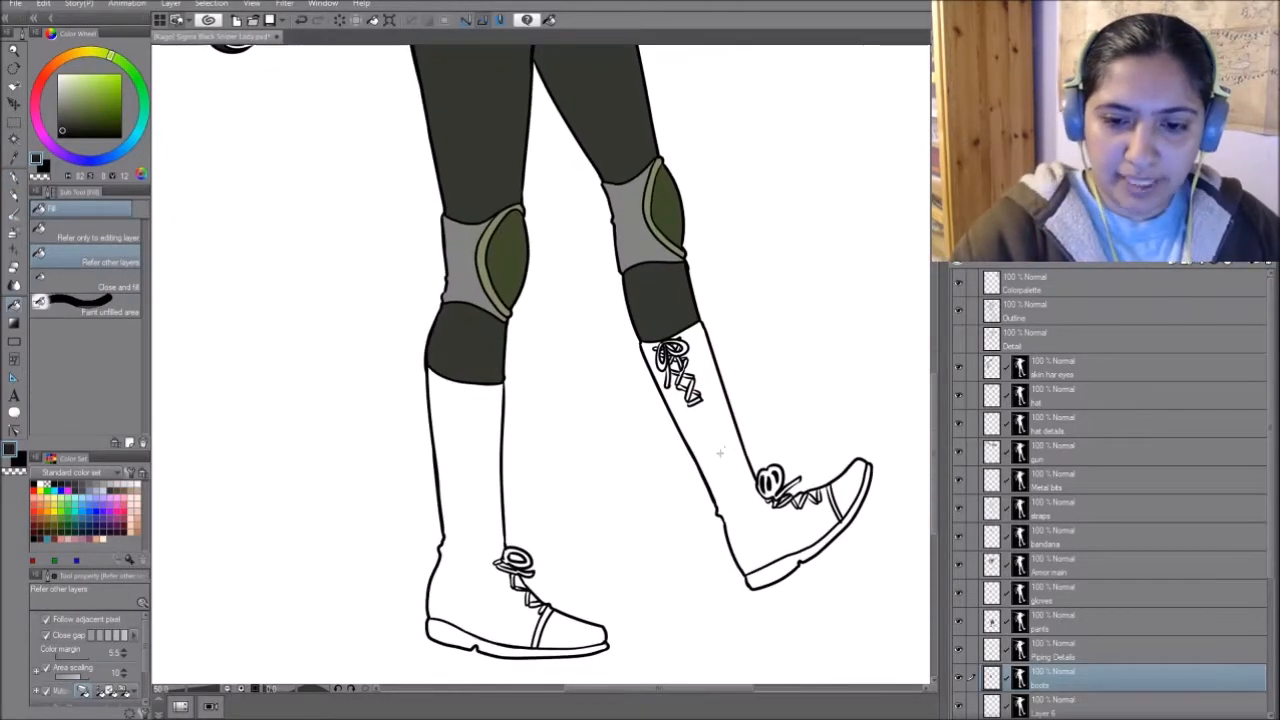
left_click(720, 451)
left_click(690, 387)
left_click(679, 354)
left_click(675, 366)
left_click(680, 378)
left_click(692, 397)
left_click(683, 360)
left_click(656, 366)
left_click(650, 352)
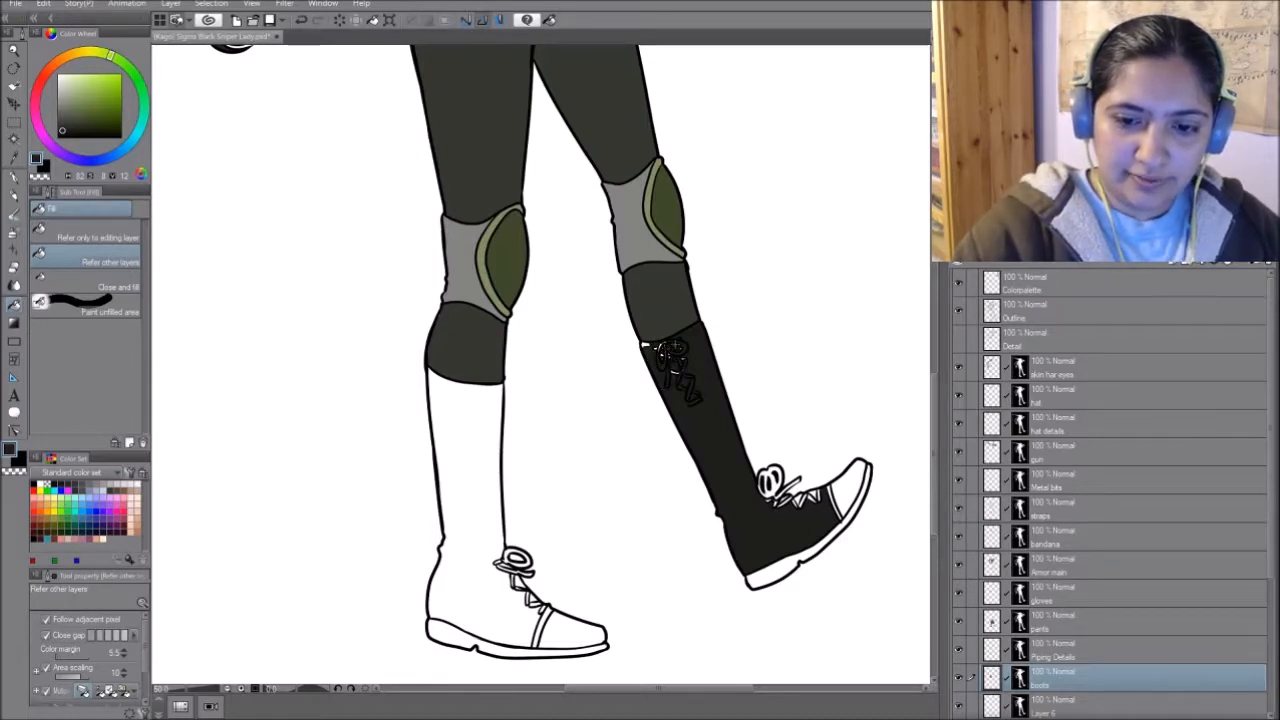
- Fill the standing leg's boot with near-black, including its shaft, laces, toe cap, heel and sole
left_click(479, 499)
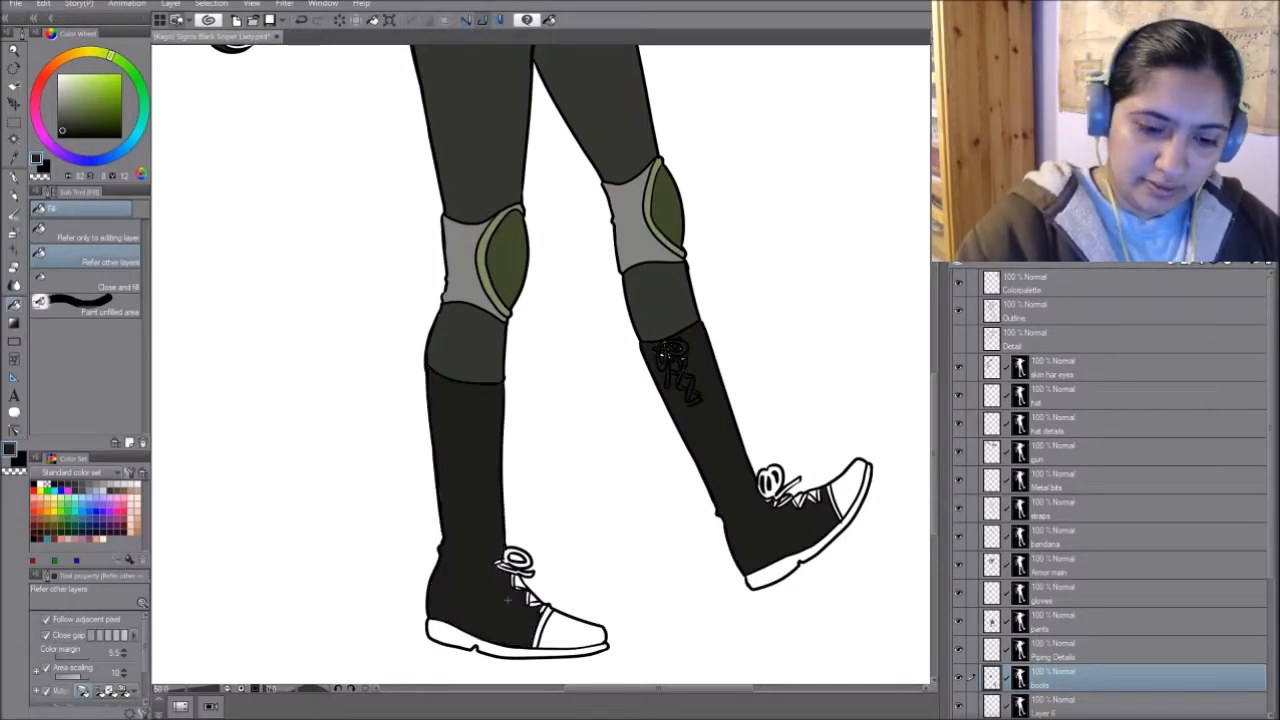
left_click(514, 568)
left_click(570, 628)
left_click(545, 620)
left_click(455, 635)
left_click(520, 652)
left_click(516, 559)
- Fill the raised boot's ankle laces, toe cap and sole with near-black
left_click(774, 484)
left_click(774, 498)
left_click(788, 492)
left_click(766, 482)
left_click(797, 500)
left_click(814, 496)
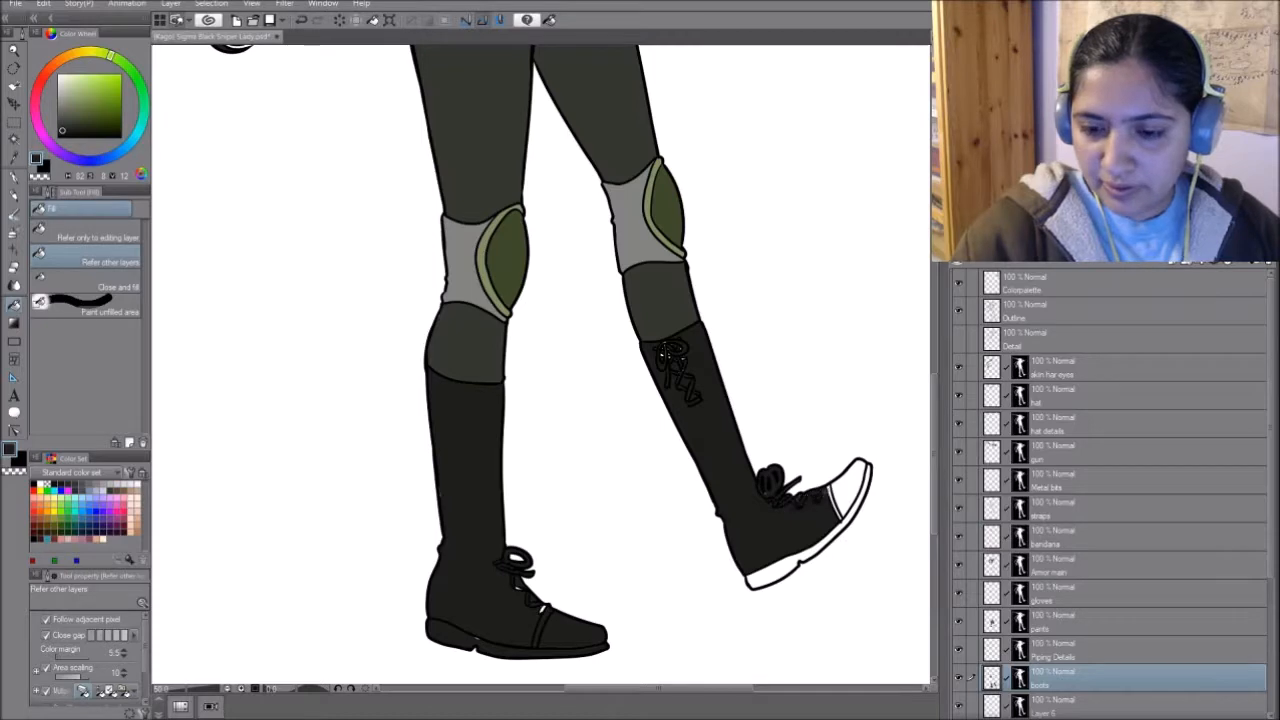
left_click(833, 502)
left_click(849, 490)
left_click(797, 556)
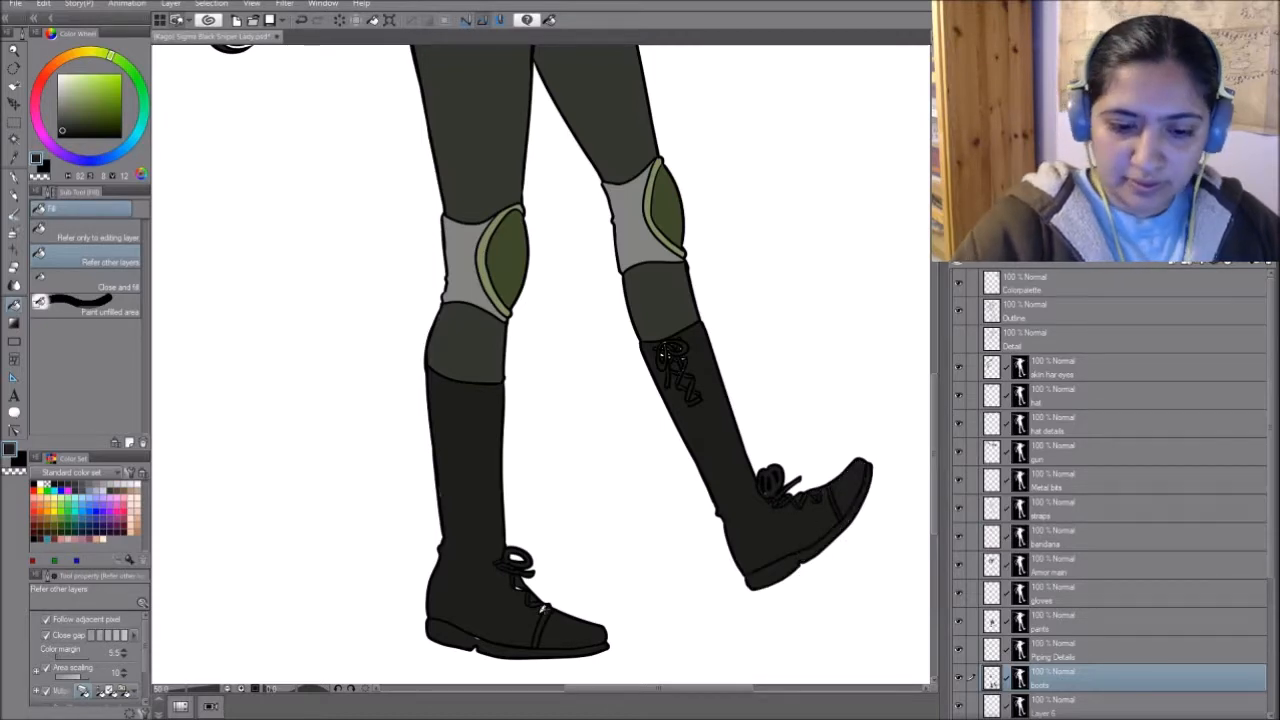
- Hide the colour layers from hat down to boots so only the skin hair eyes colours show under the outline
scroll(490, 526, "down", 2)
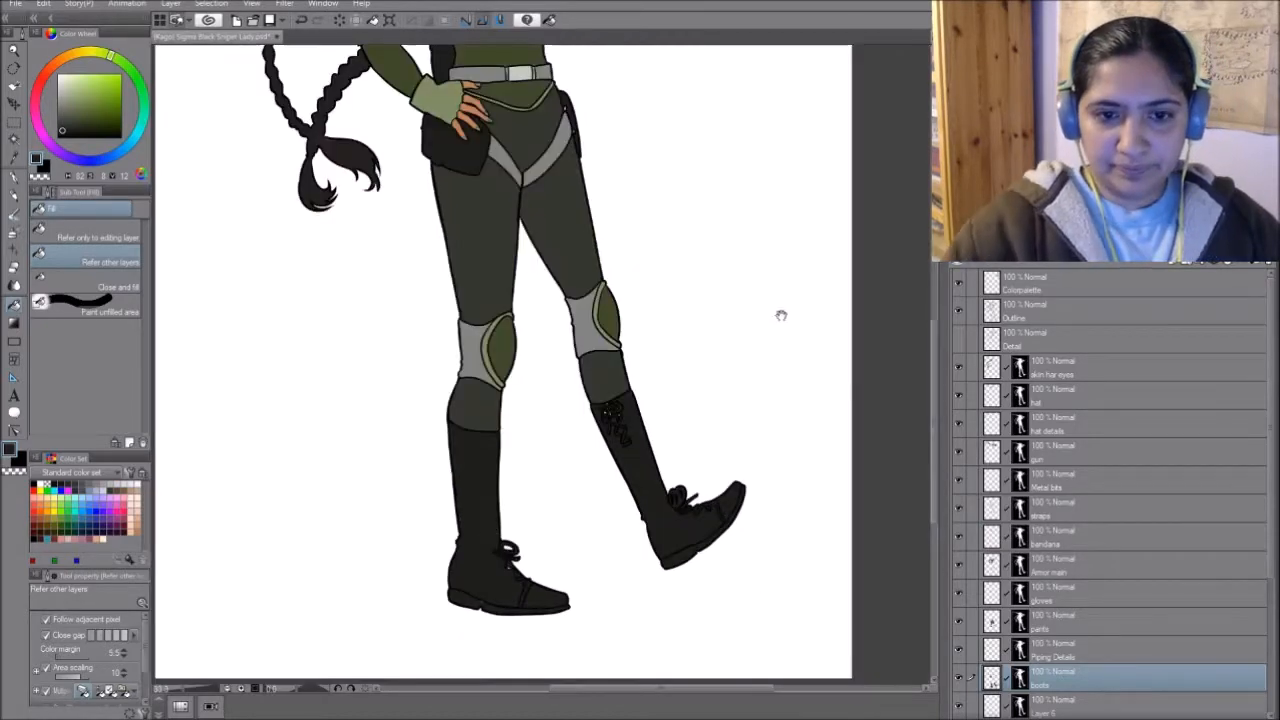
left_click_drag(780, 309, 814, 623)
scroll(770, 600, "down", 1)
left_click_drag(754, 589, 659, 399)
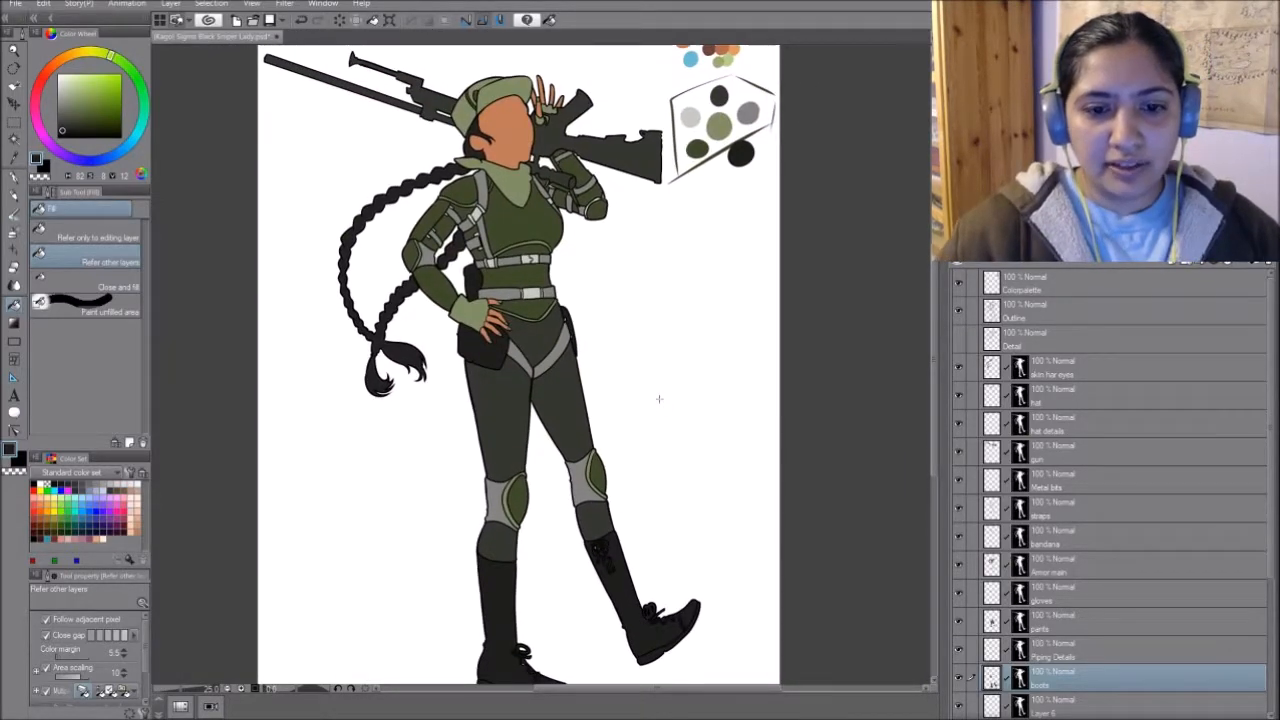
left_click_drag(690, 632, 704, 486)
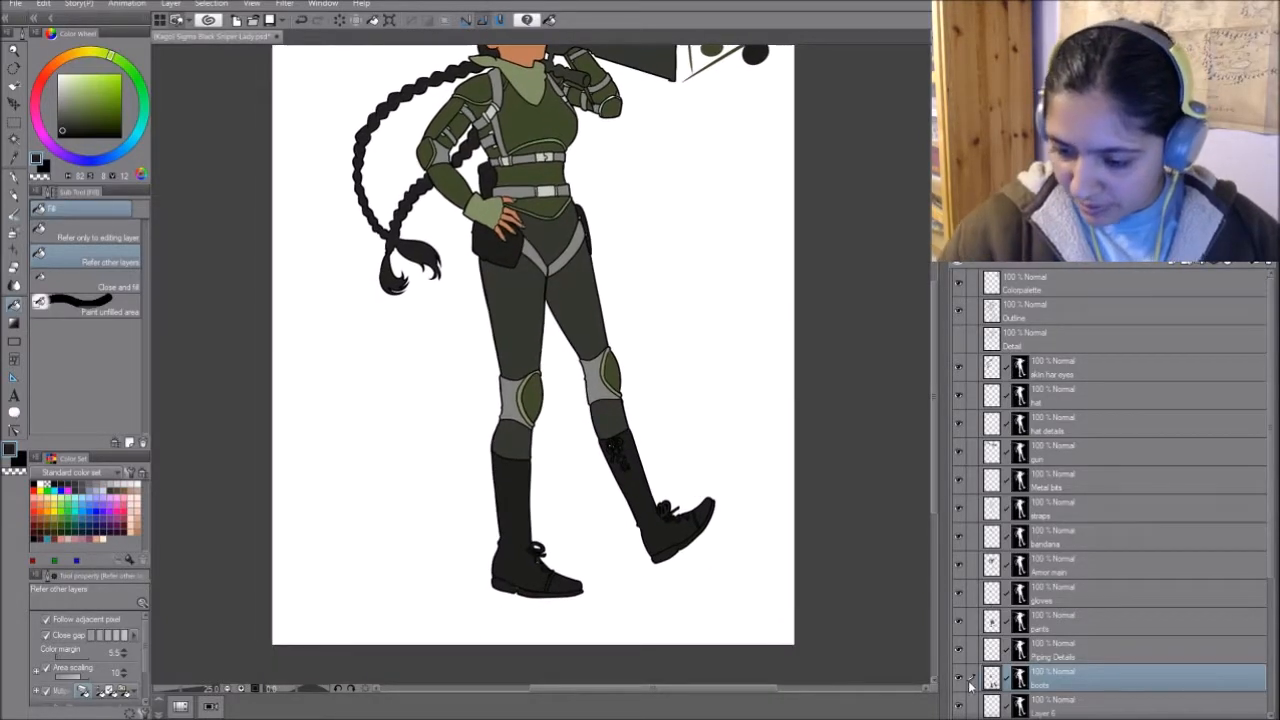
left_click_drag(955, 513, 958, 423)
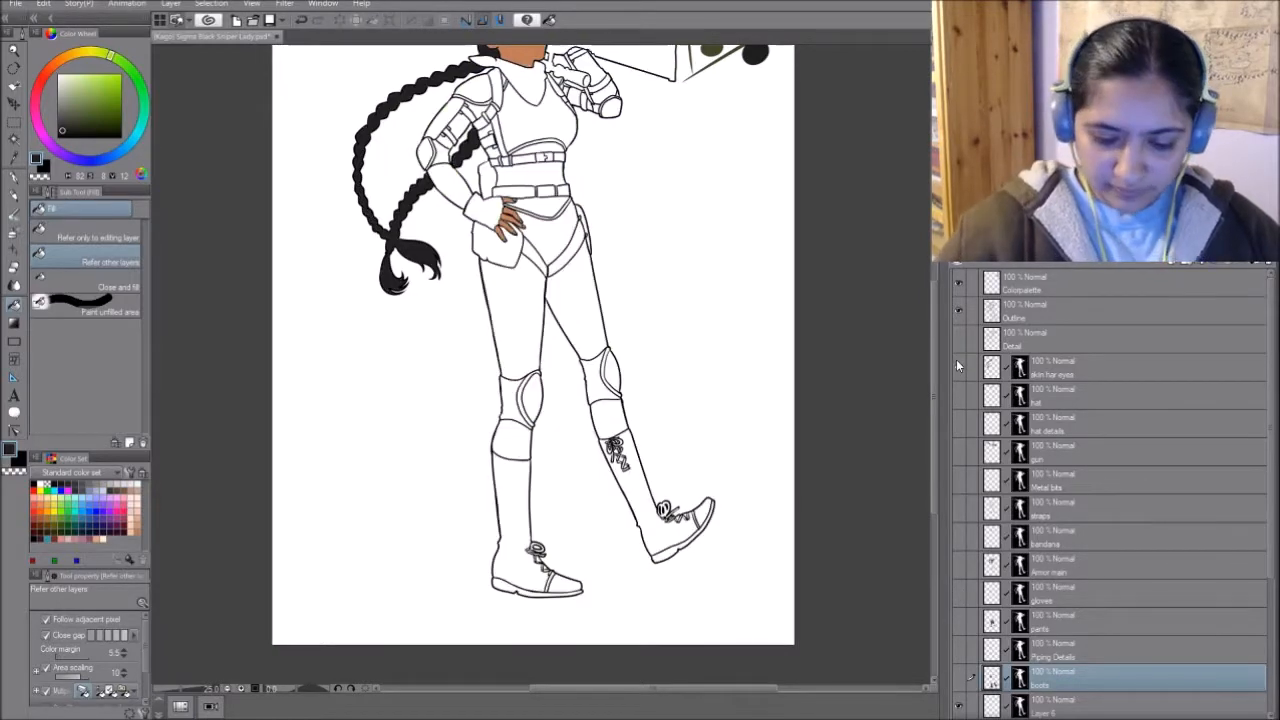
- Touch up the braid on the skin hair eyes layer with the Mapping pen at size 12, using the sampled hair colour
key("p")
key("ctrl+plus")
key("ctrl+plus")
key("ctrl+plus")
left_click_drag(480, 224, 774, 550)
left_click(523, 410, "alt")
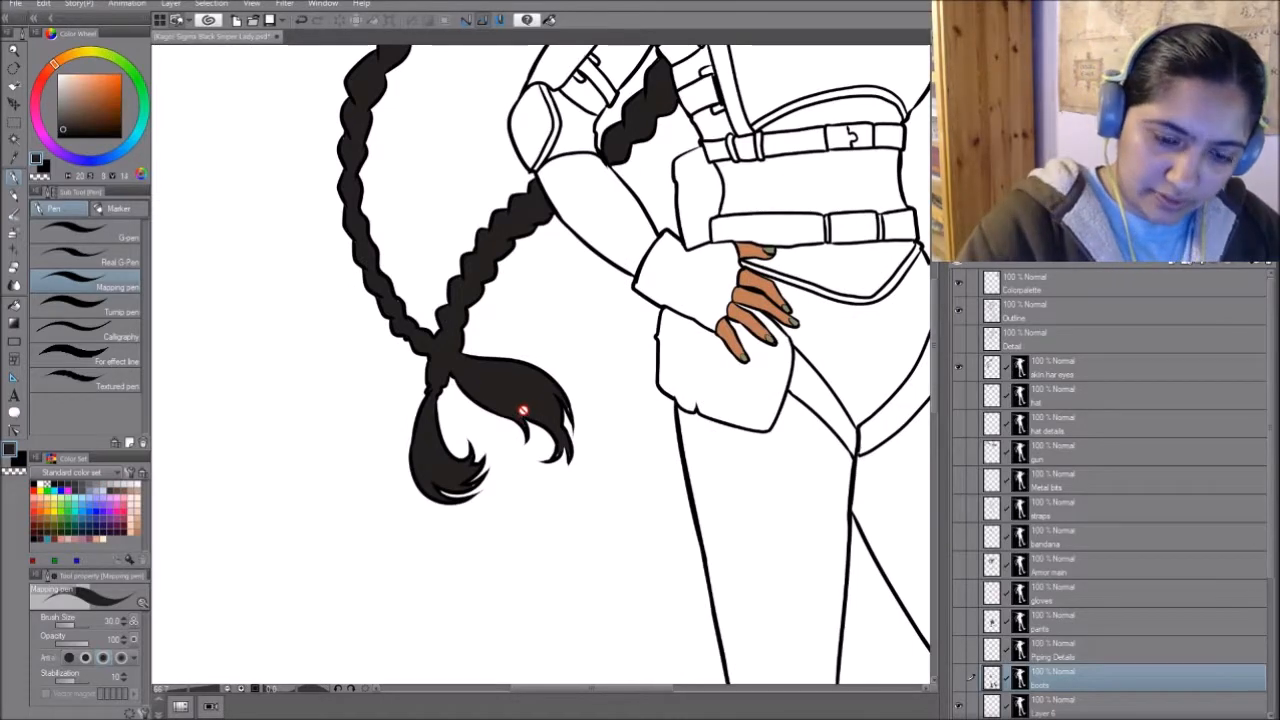
left_click(1127, 372)
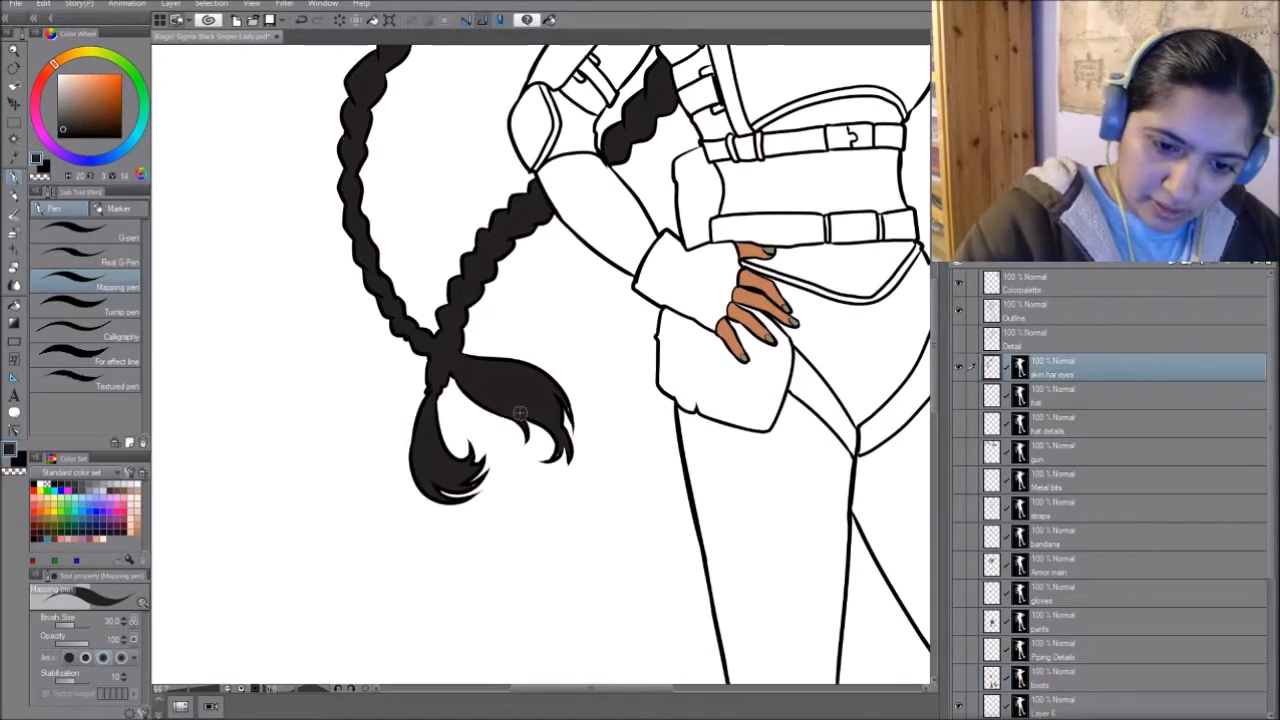
key("bracketleft")
key("bracketleft")
key("bracketleft")
key("bracketleft")
key("bracketleft")
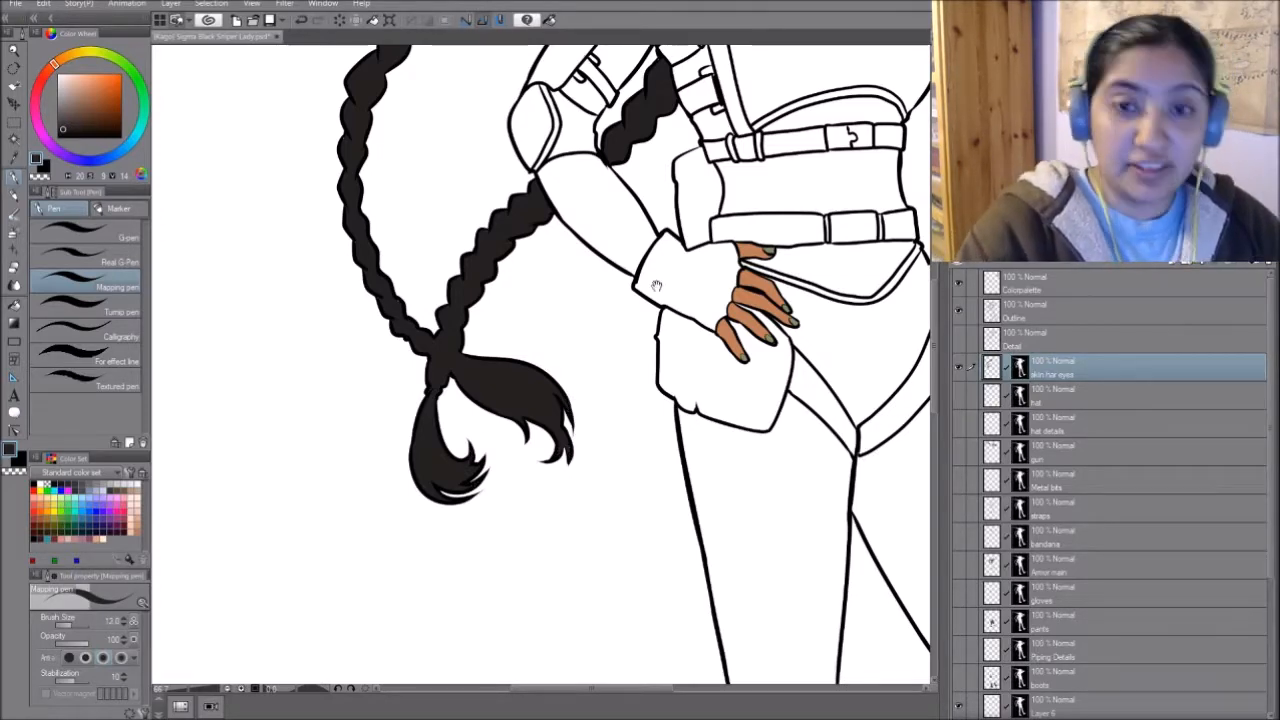
left_click_drag(656, 286, 670, 378)
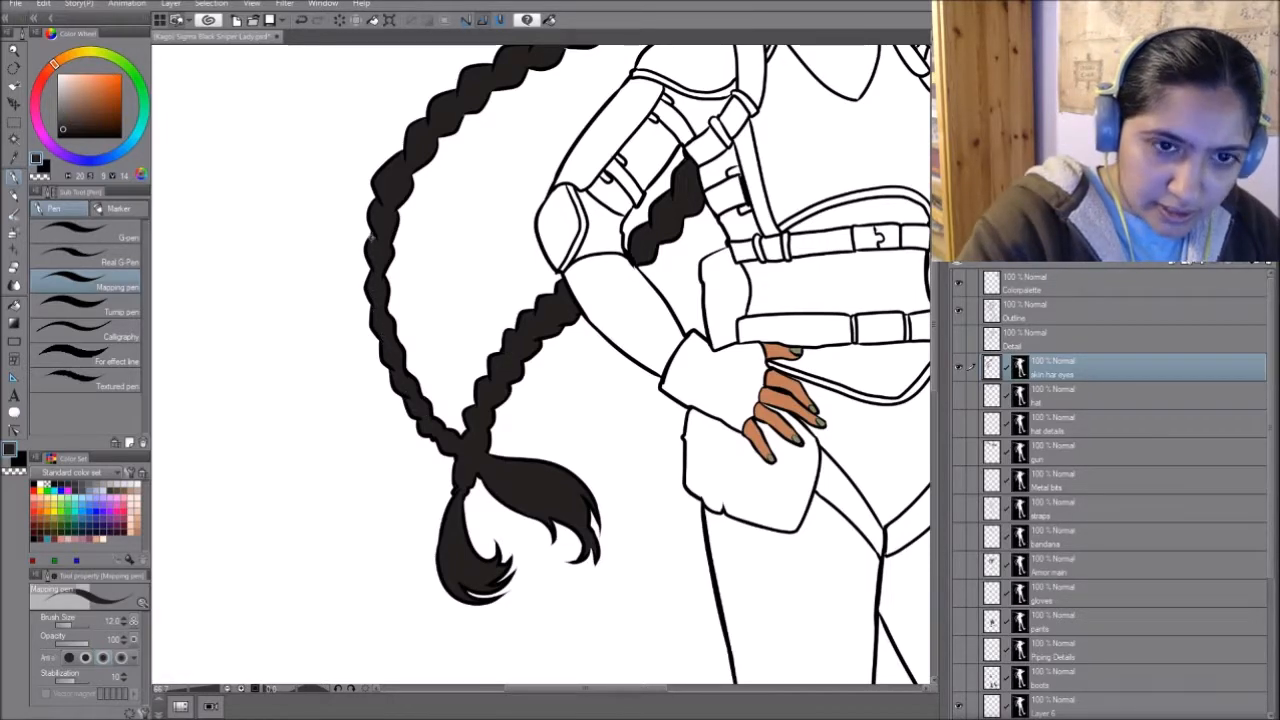
left_click_drag(757, 286, 679, 447)
left_click_drag(564, 173, 466, 371)
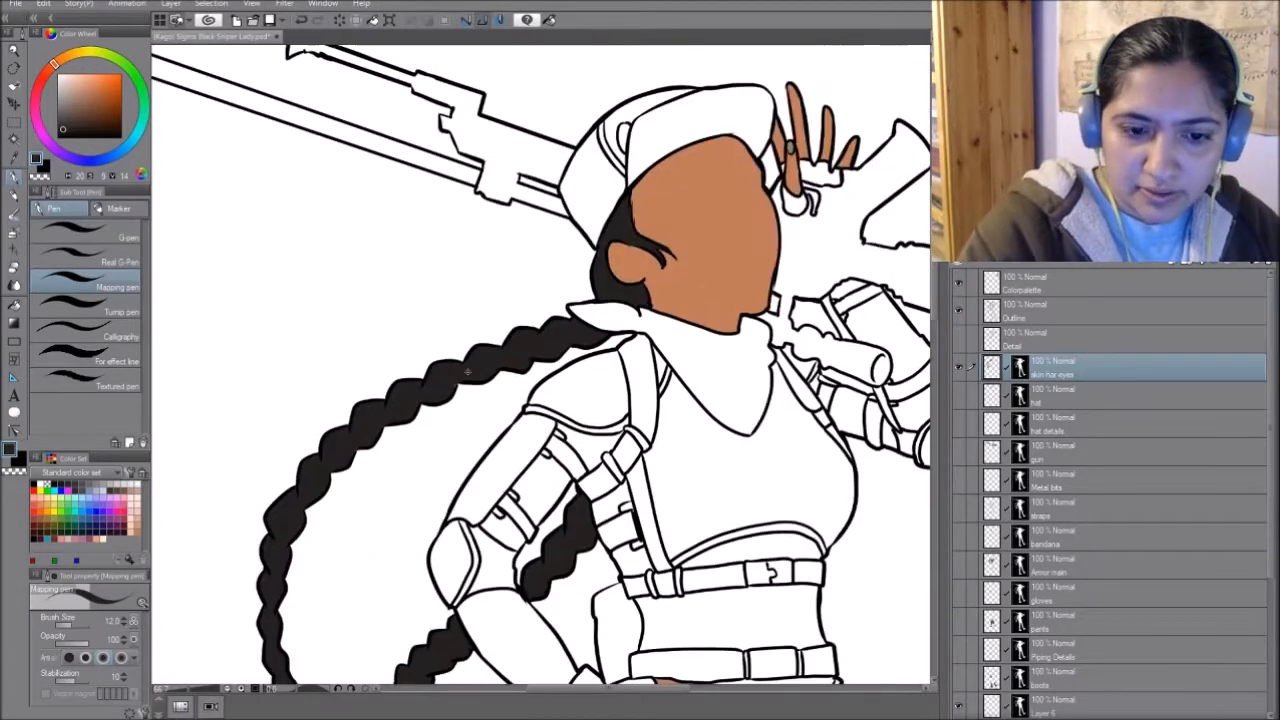
- Touch up the edges of the face and hairline with the Mapping pen, alternating between sampled skin and hair colours
left_click(697, 257, "alt")
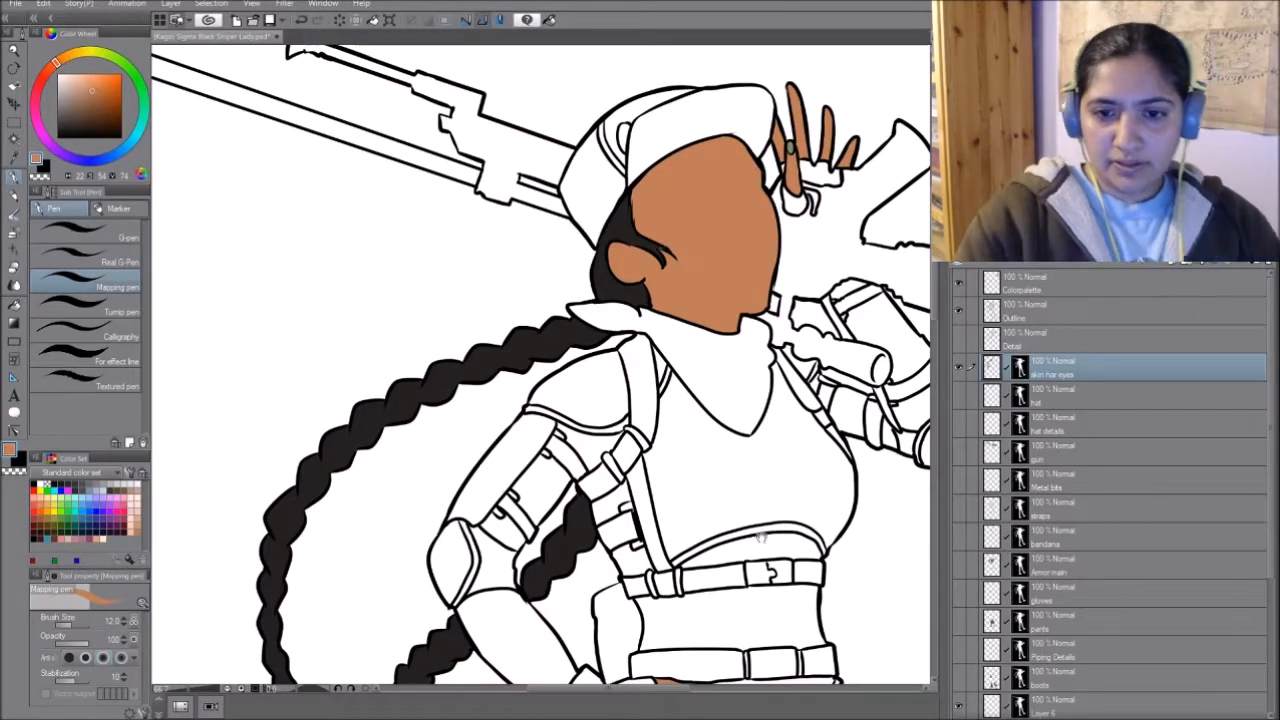
left_click_drag(751, 432, 713, 522)
left_click(597, 318, "alt")
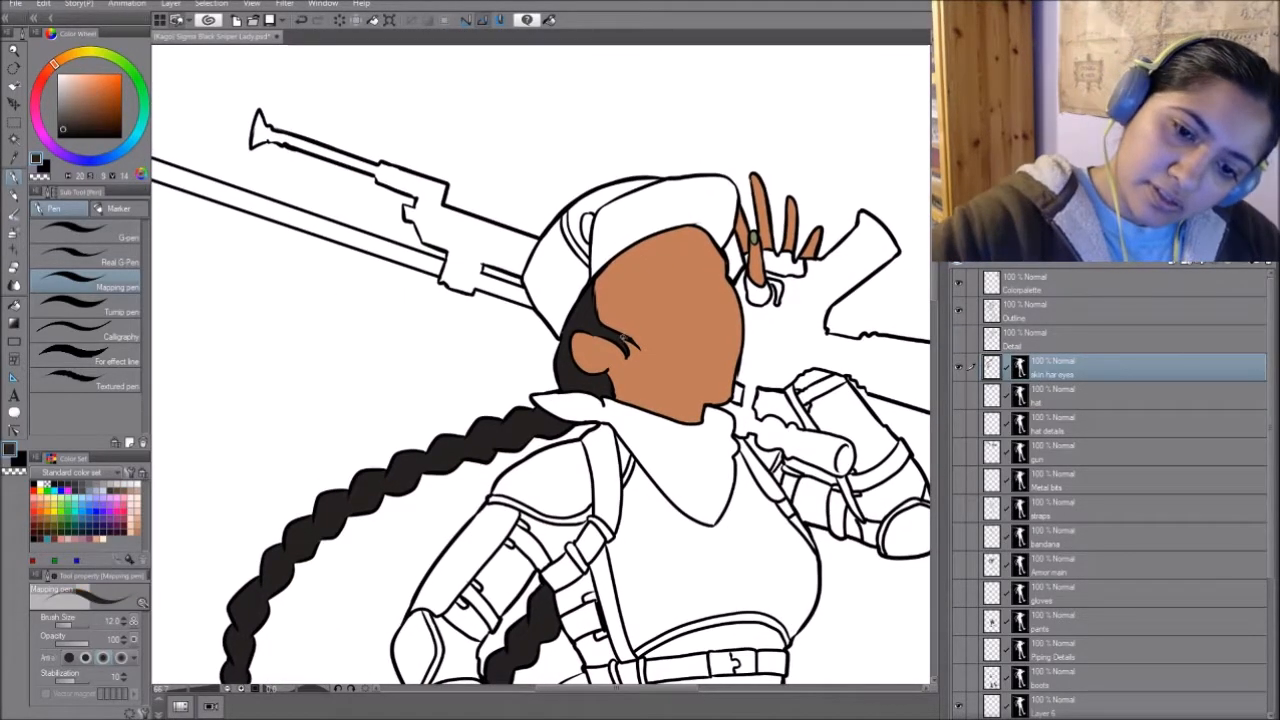
left_click_drag(813, 431, 705, 445)
left_click(614, 312, "alt")
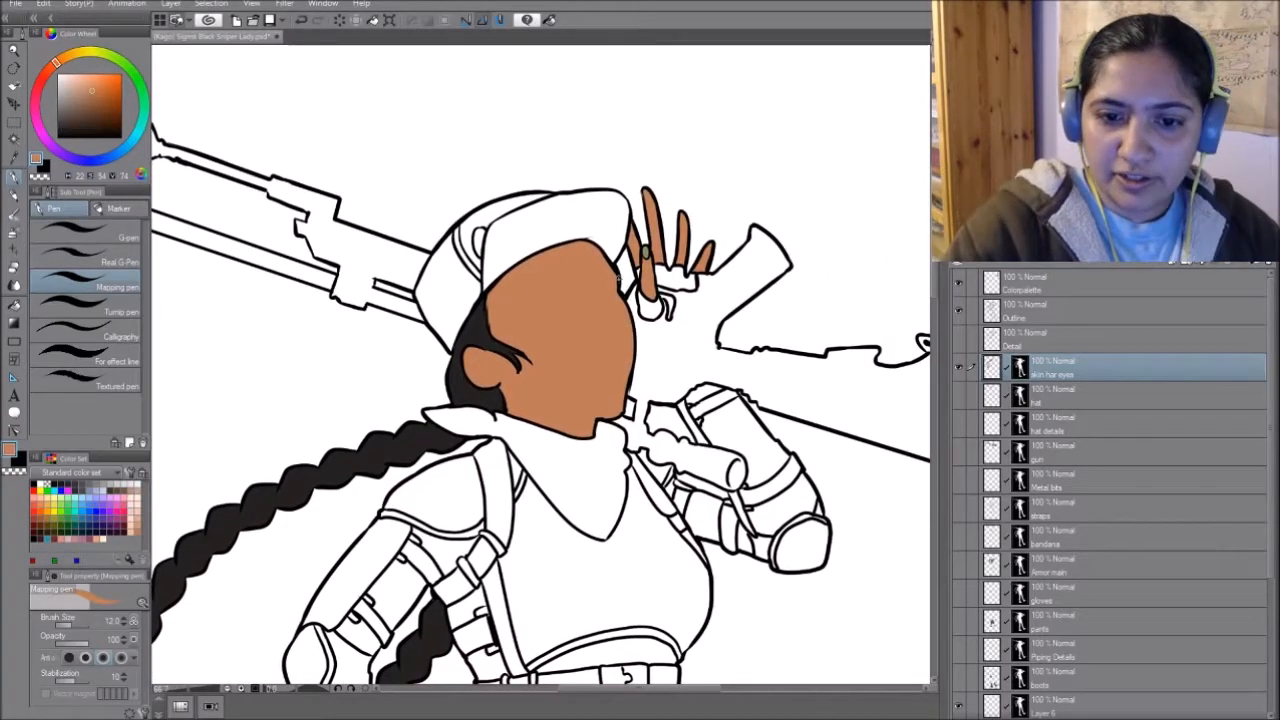
scroll(649, 501, "down", 1)
left_click_drag(749, 561, 762, 422)
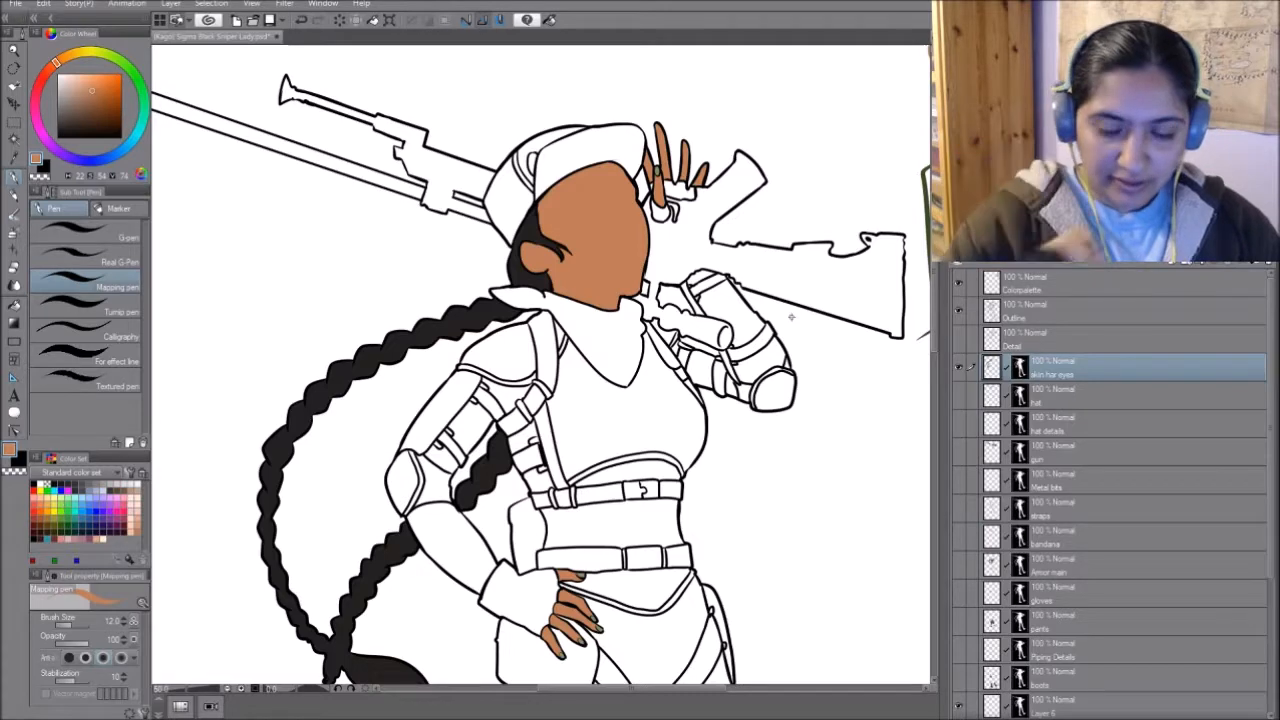
- Show the Detail line layer over the skin and hair colours, keeping the hat colour hidden
left_click_drag(790, 317, 780, 85)
left_click_drag(769, 594, 778, 537)
left_click(958, 393)
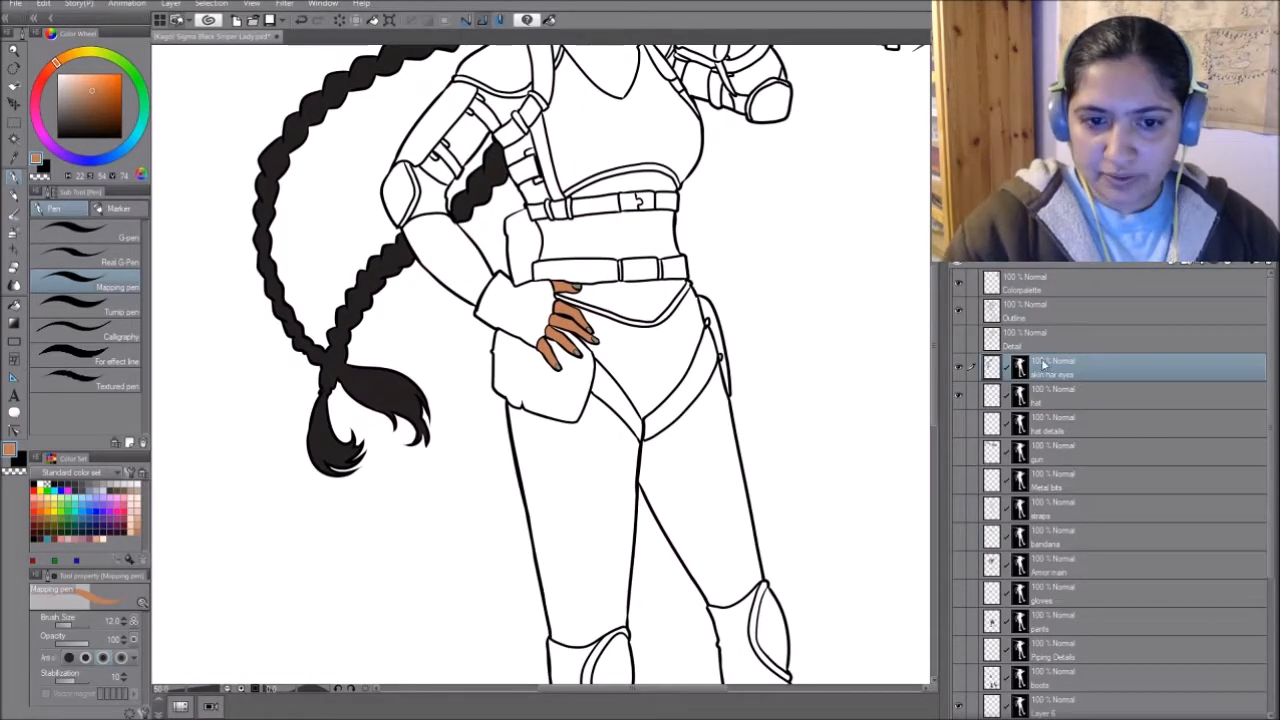
left_click_drag(736, 195, 684, 481)
left_click(957, 336)
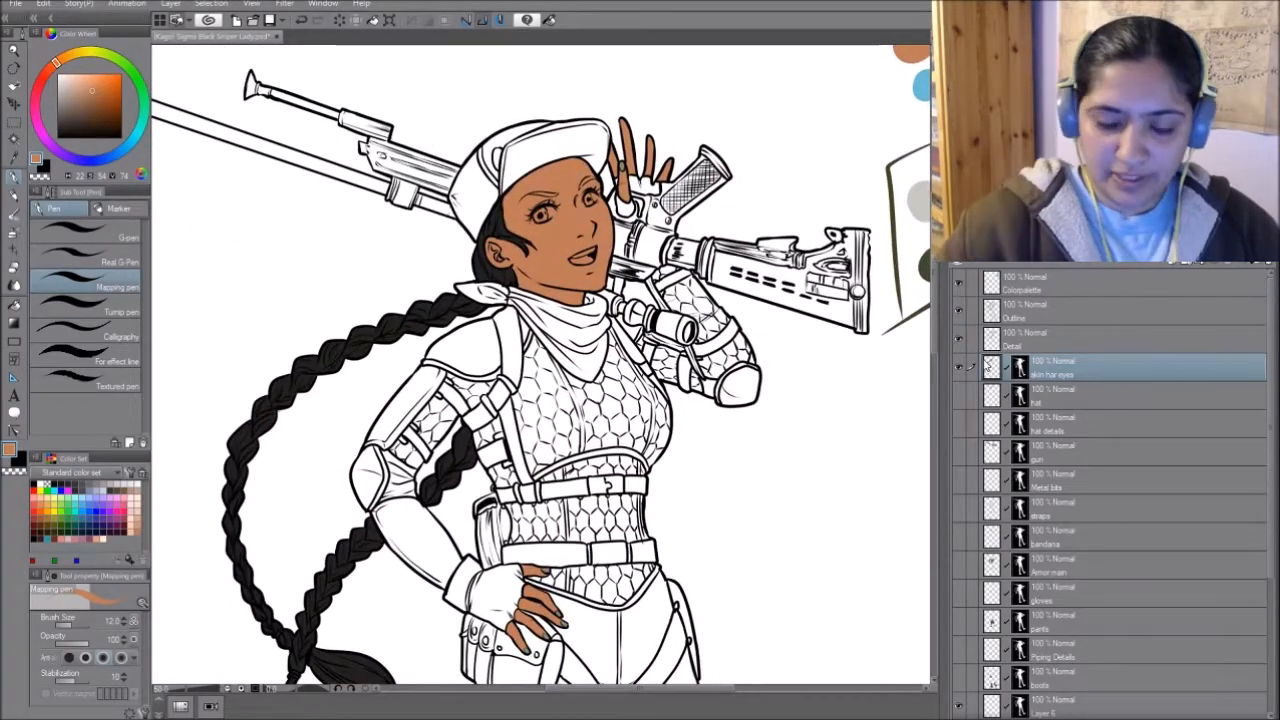
- Paint one iris bright blue and the other dark brown, the eye whites and teeth white, and the tongue pink
key("ctrl+plus")
mouse_move(808, 153)
left_mouse_down()
mouse_move(603, 443)
mouse_move(534, 444)
mouse_move(729, 345)
left_mouse_up()
left_click(617, 362, "alt")
mouse_move(523, 340)
left_mouse_down()
mouse_move(534, 338)
mouse_move(516, 348)
left_mouse_up()
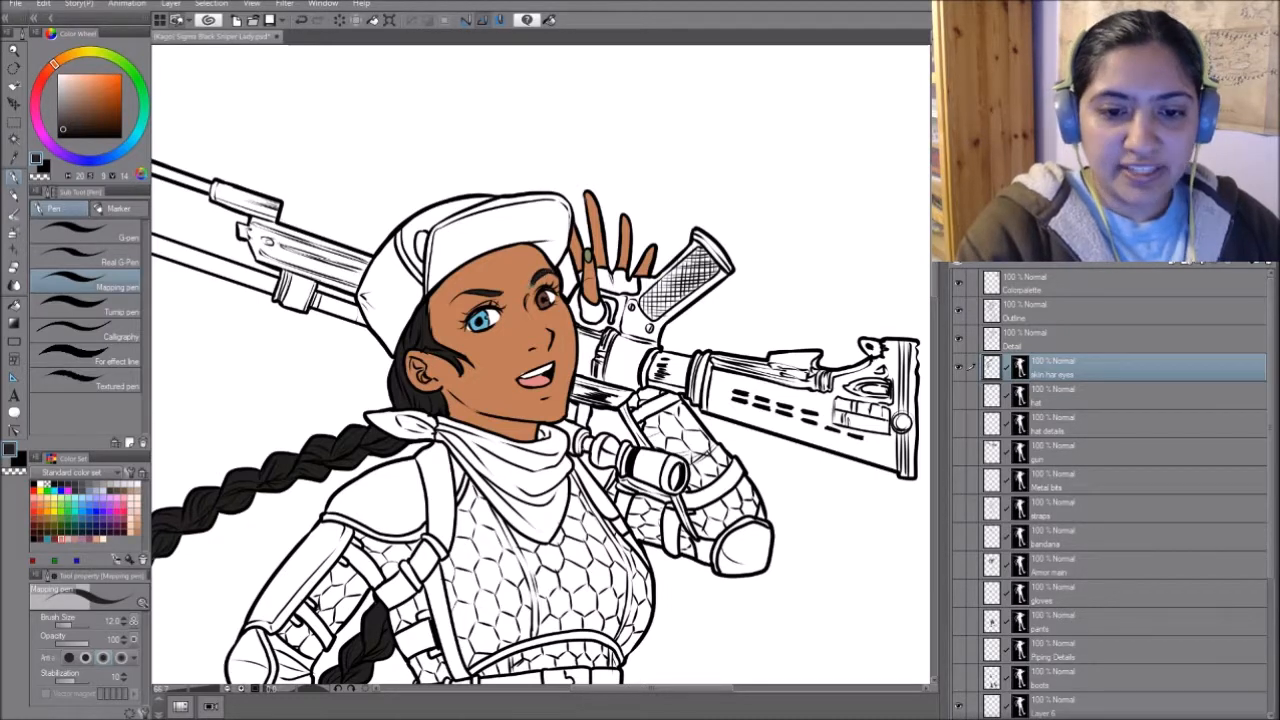
- Sample the face's skin colour and turn the hat layer's visibility back on
left_click_drag(560, 400, 482, 296)
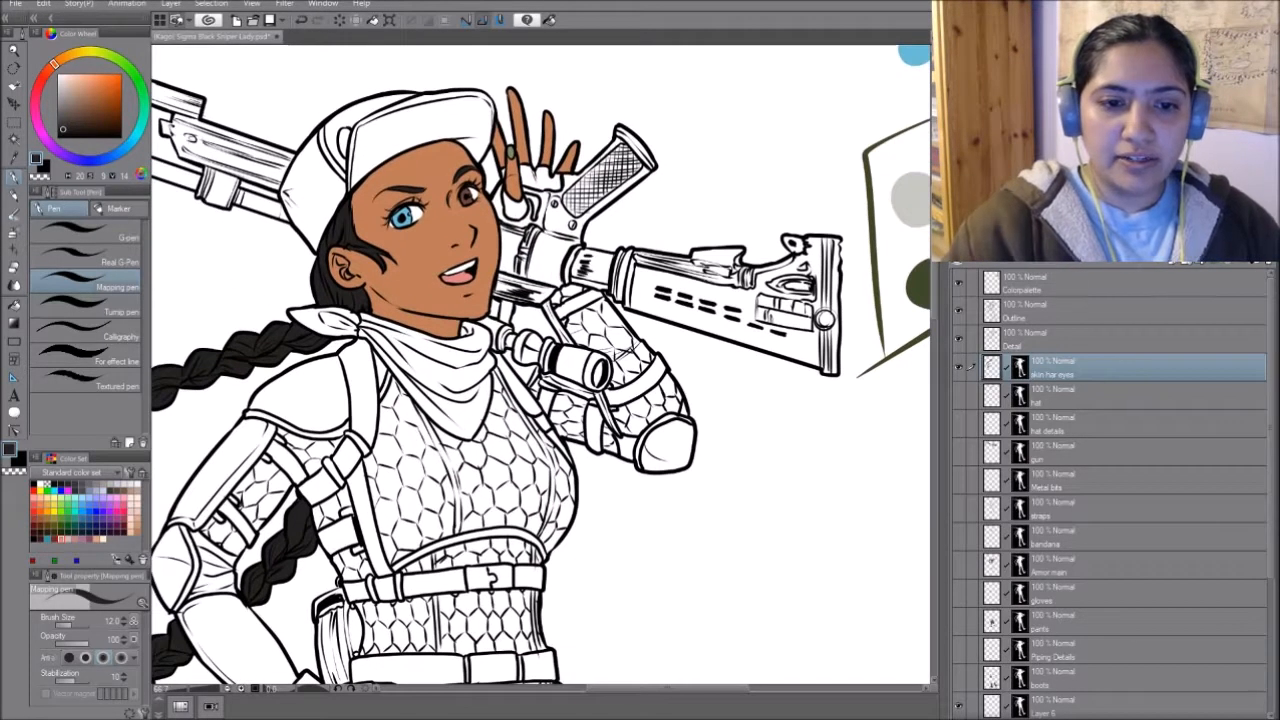
left_click(430, 250, "alt")
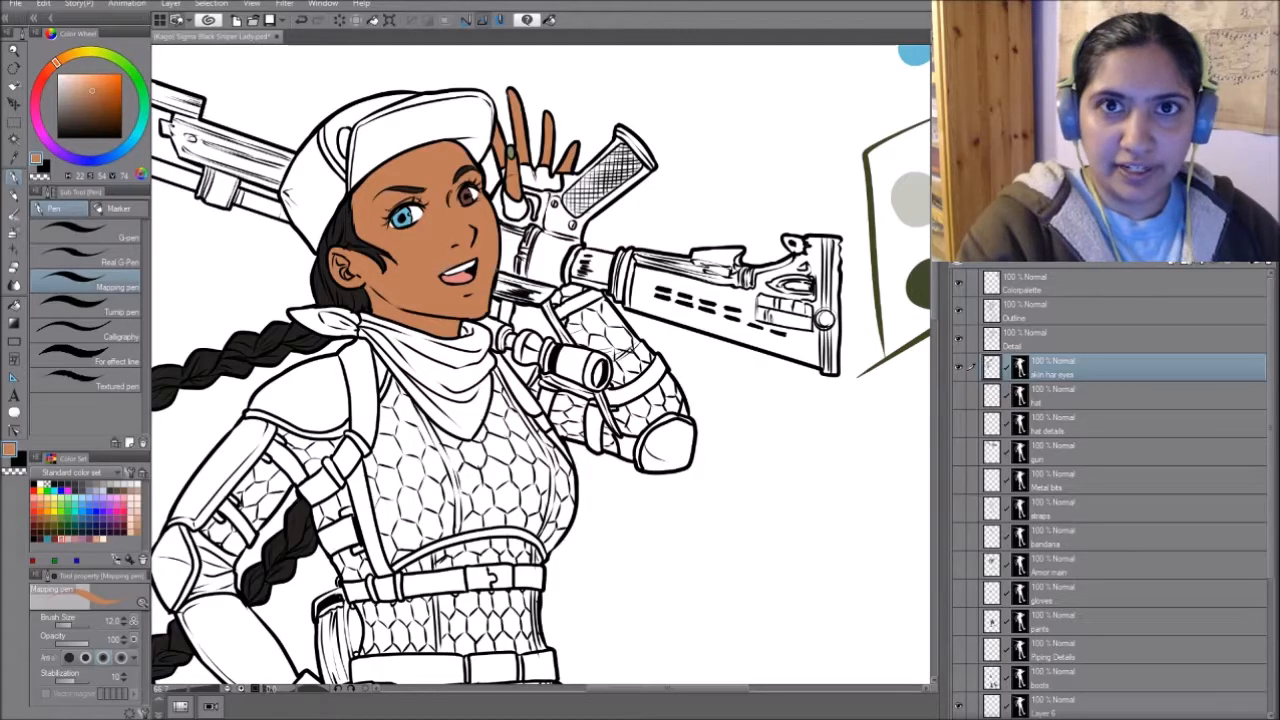
left_click_drag(622, 498, 723, 536)
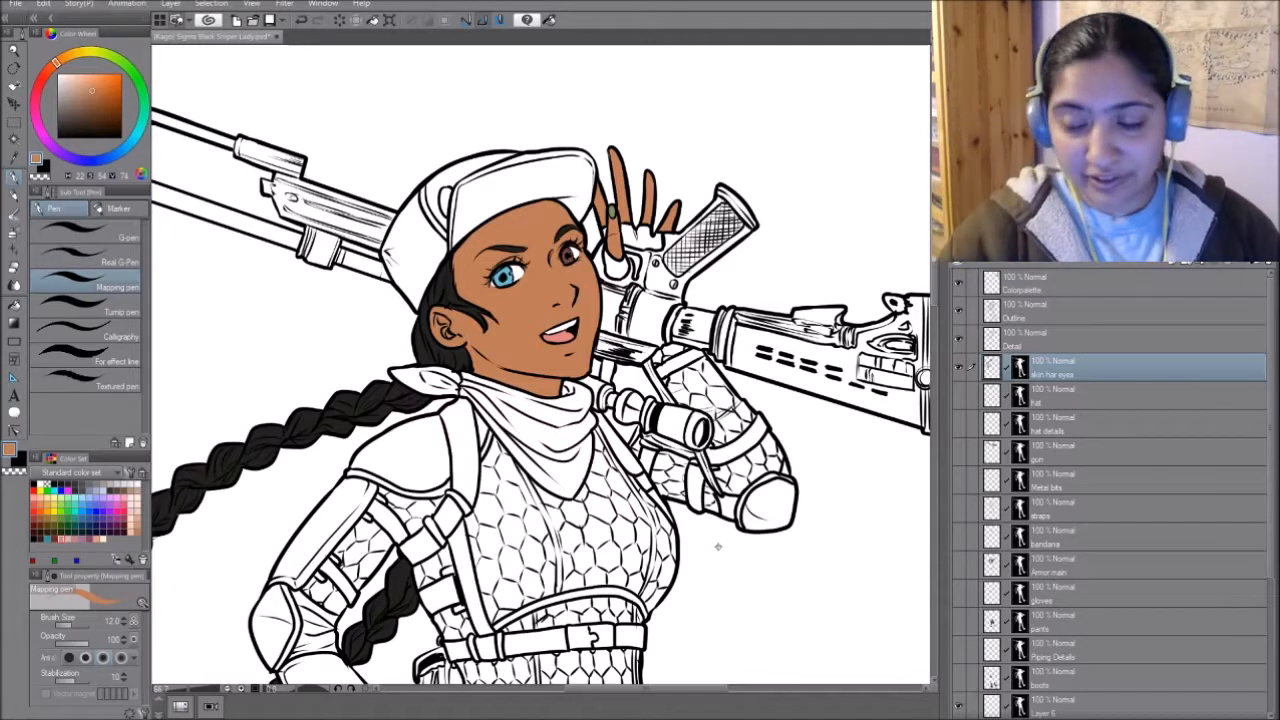
left_click(959, 395)
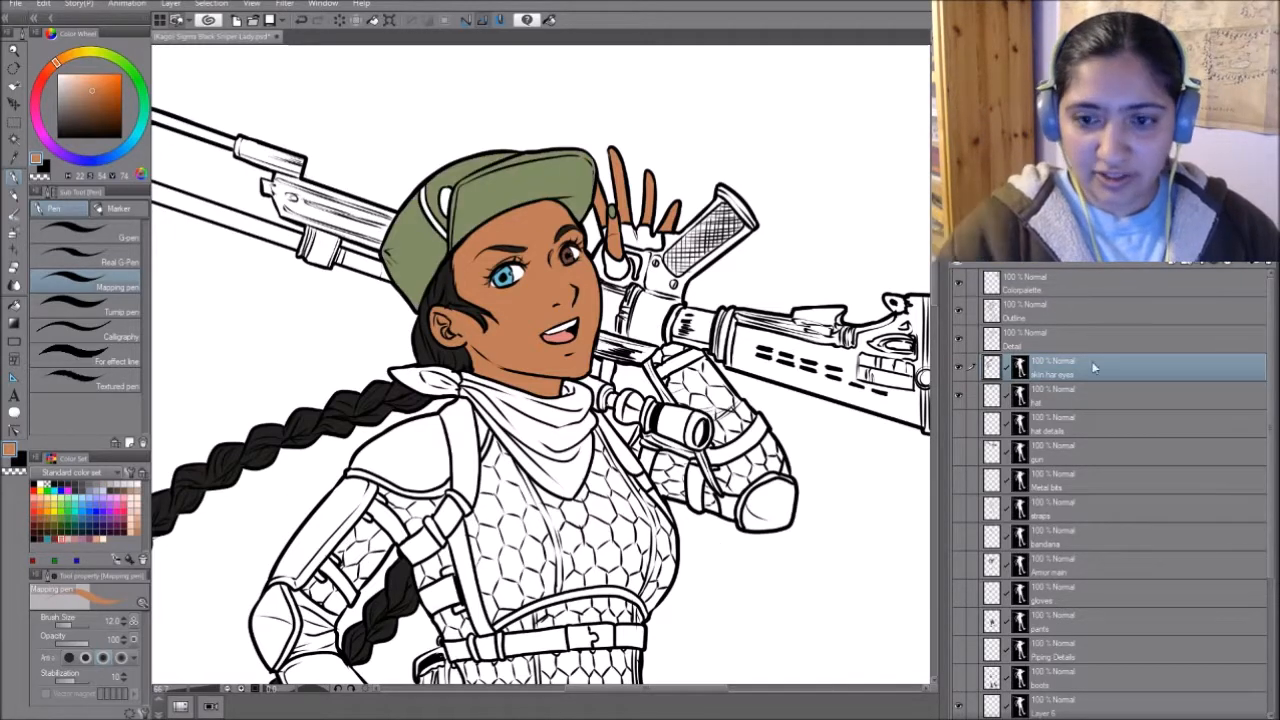
- Lock the hat layer's transparent pixels and paint medium grey camouflage patches across the cap's crown and brim
left_click(1090, 395)
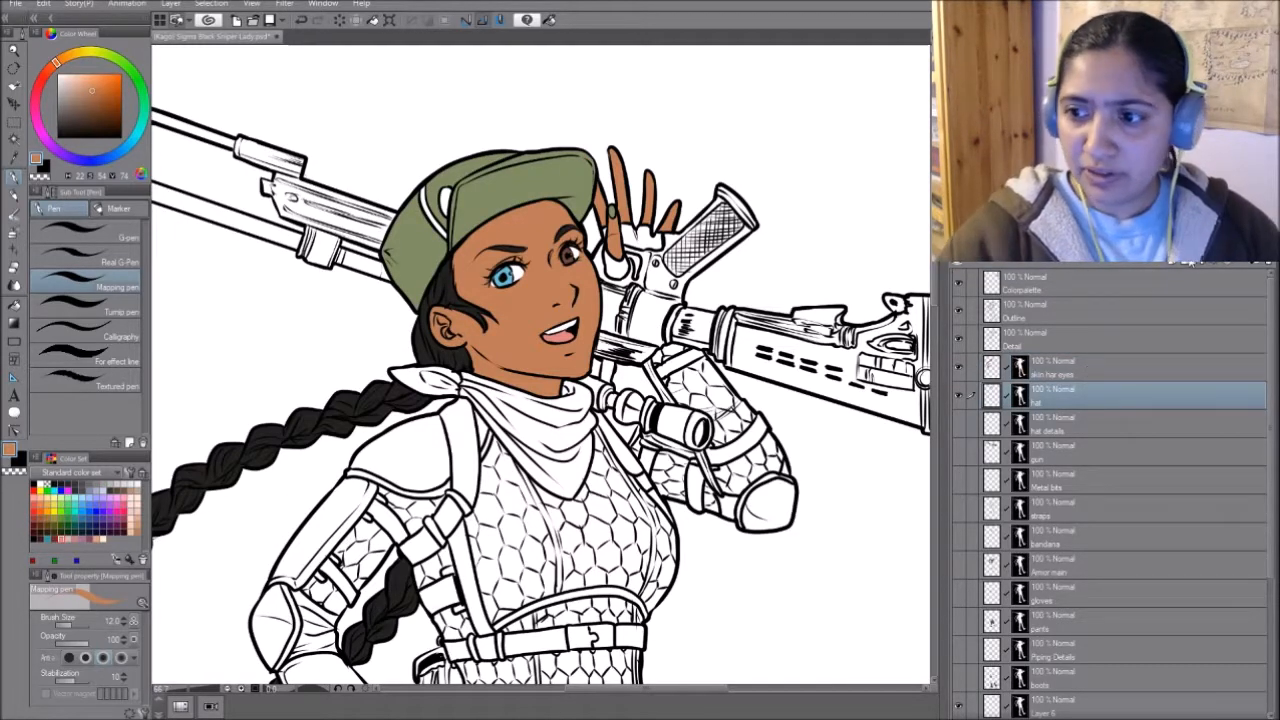
mouse_move(885, 190)
left_mouse_down()
mouse_move(795, 245)
mouse_move(780, 270)
mouse_move(722, 274)
left_mouse_up()
left_click(918, 373, "alt")
mouse_move(597, 291)
left_mouse_down()
mouse_move(719, 263)
mouse_move(424, 207)
left_mouse_up()
left_click(711, 329, "alt")
left_click(832, 235, "alt")
left_click_drag(444, 296, 778, 386)
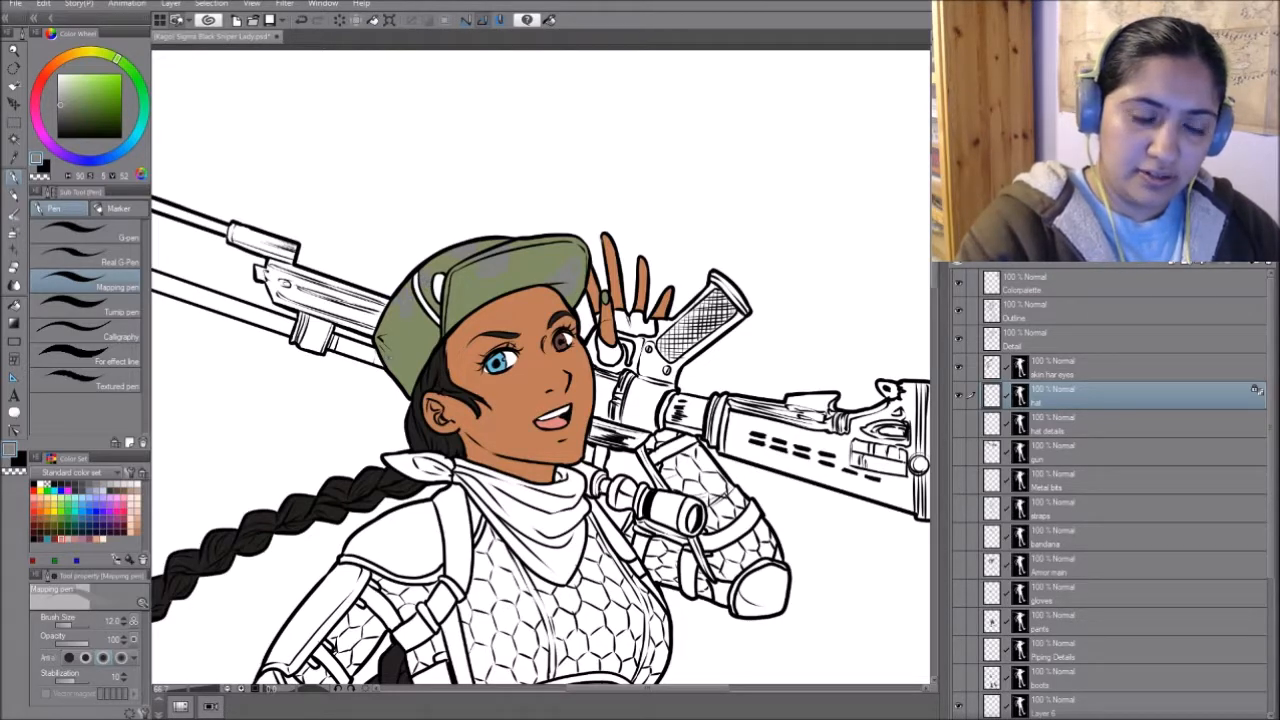
- Add light grey camouflage patches sampled from the palette to the cap's brim, crown and side
mouse_move(777, 343)
left_mouse_down()
mouse_move(357, 358)
mouse_move(812, 385)
left_mouse_up()
mouse_move(535, 320)
left_mouse_down()
mouse_move(537, 307)
mouse_move(534, 320)
left_mouse_up()
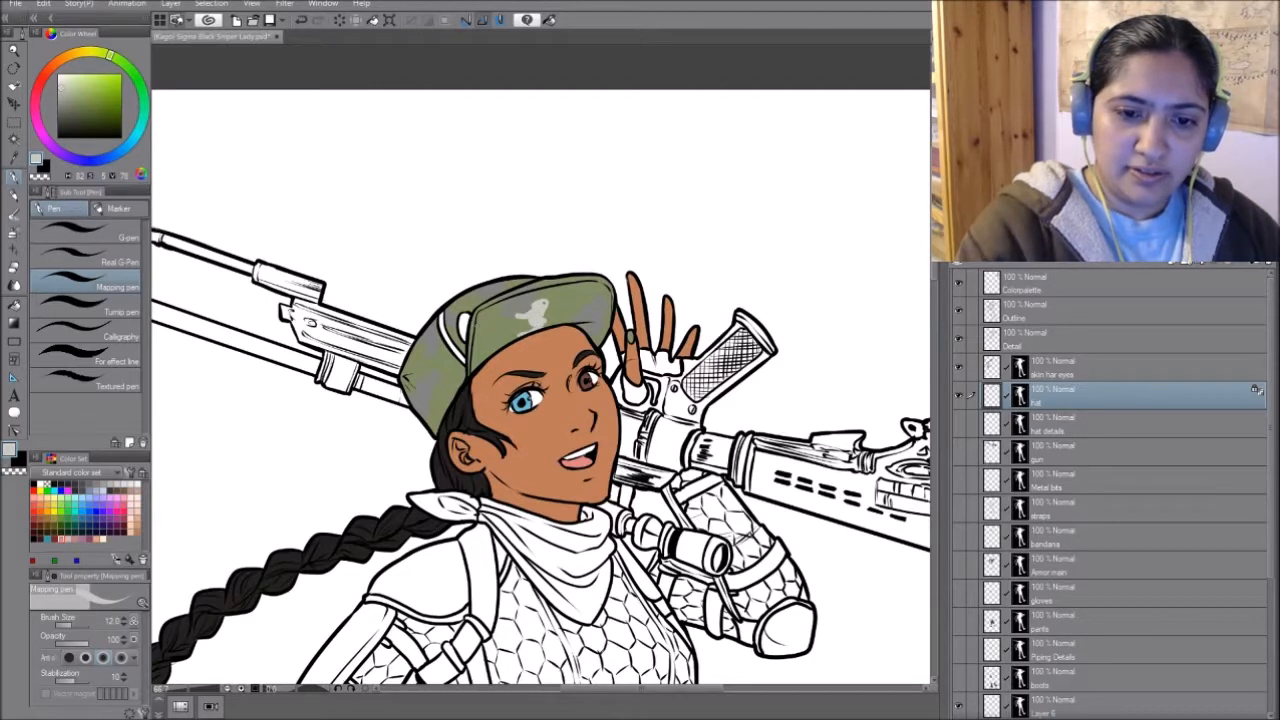
left_click_drag(480, 341, 476, 357)
left_click_drag(512, 276, 505, 287)
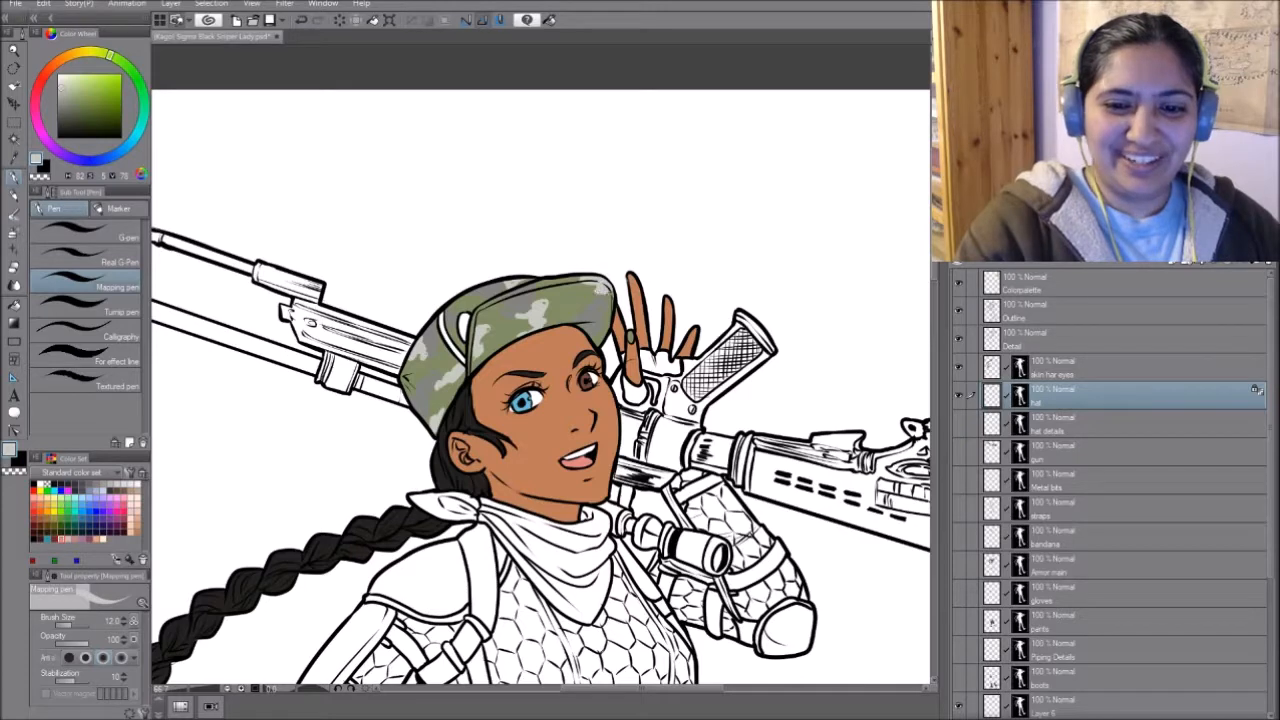
- Complete the cap's camouflage with dark grey-green patches on the brim, crown and side
left_click_drag(787, 419, 689, 387)
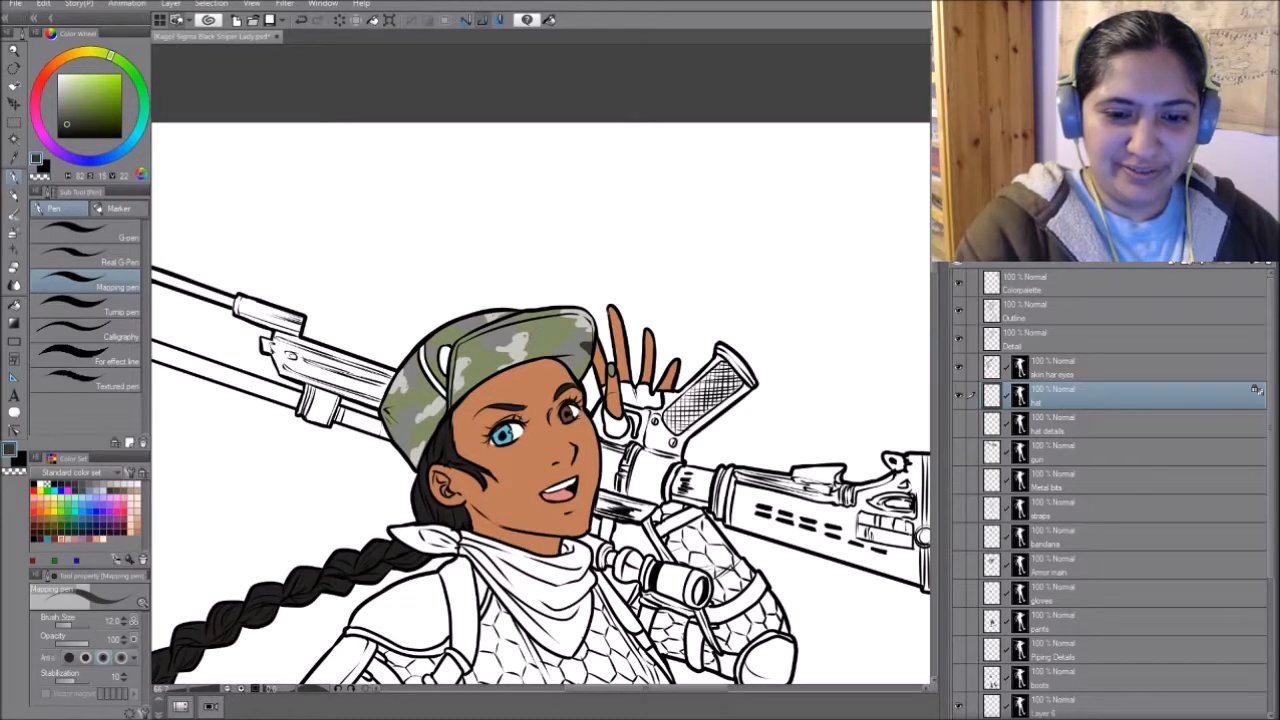
left_click_drag(534, 335, 527, 351)
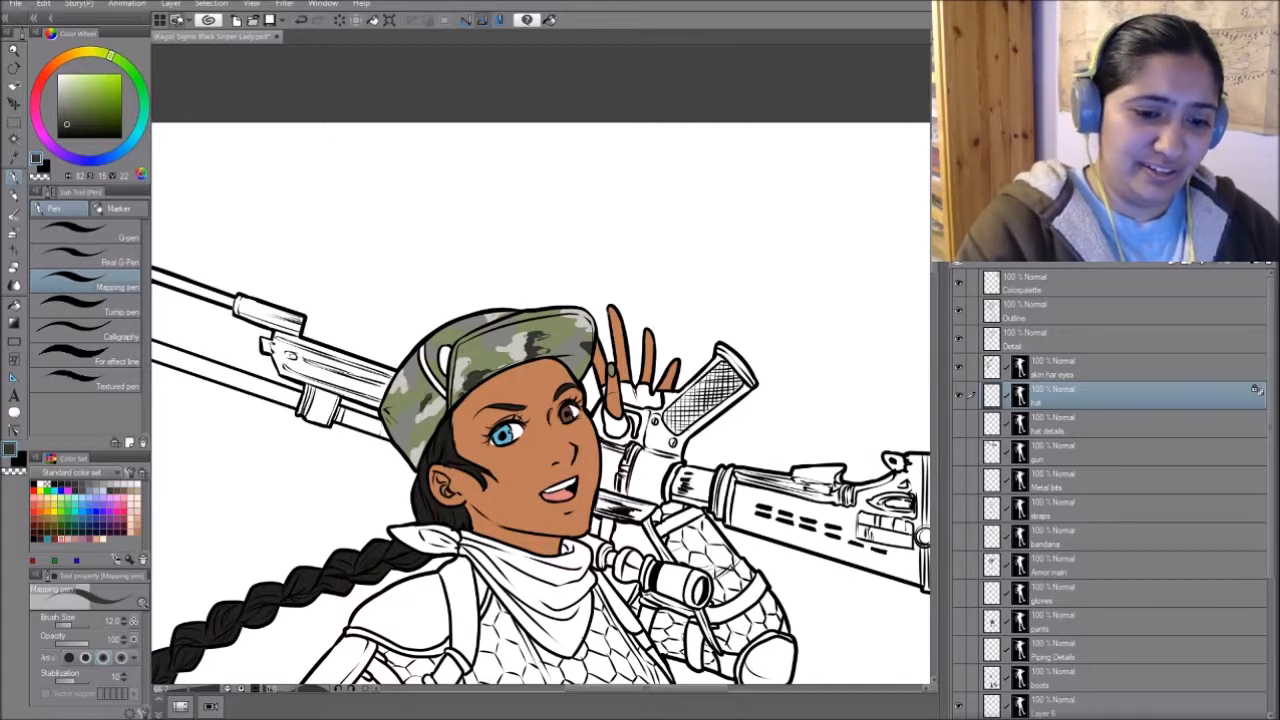
left_click_drag(382, 404, 392, 424)
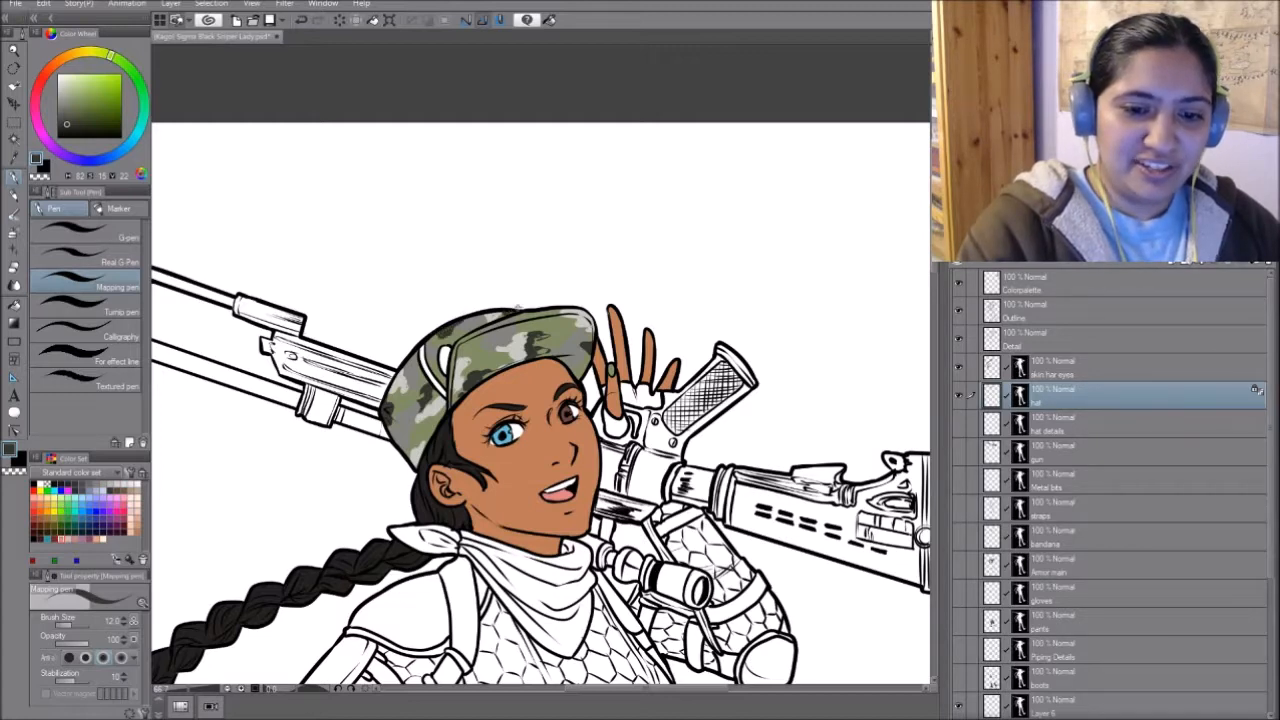
- Show the hat details layer and make it the active layer
left_click_drag(788, 565, 647, 413)
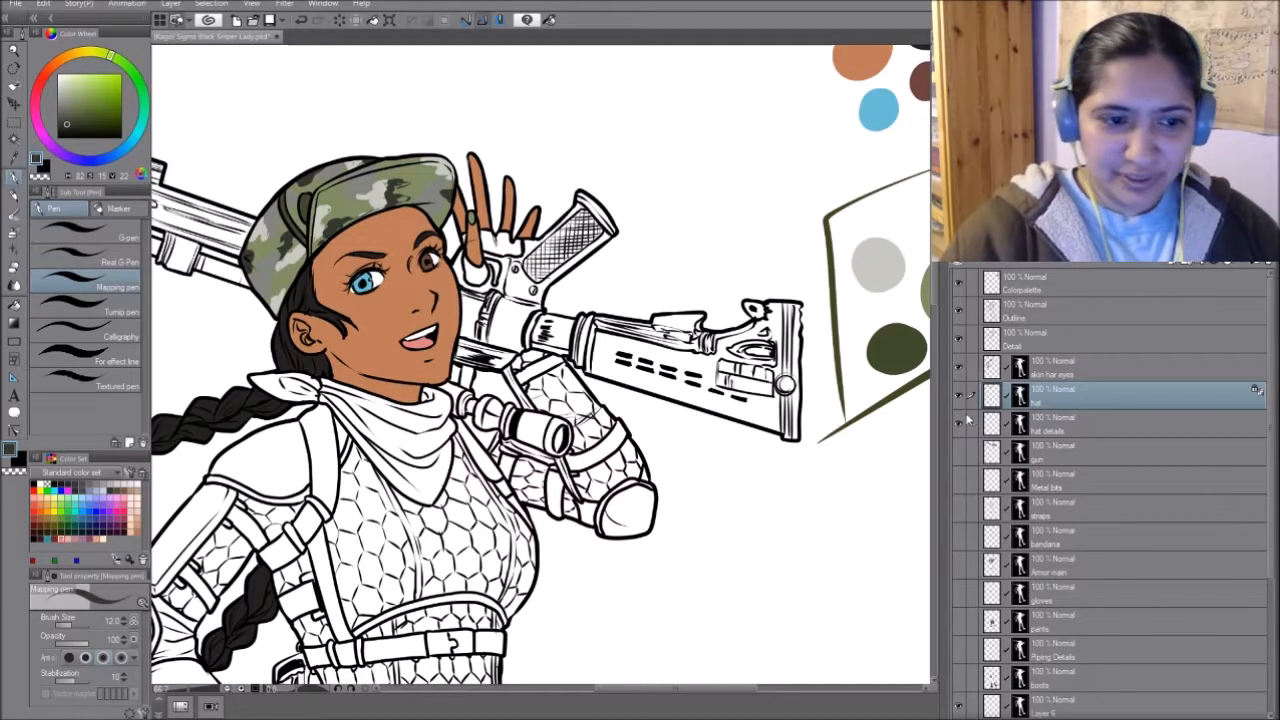
mouse_move(660, 525)
left_mouse_down()
mouse_move(792, 501)
mouse_move(812, 515)
left_mouse_up()
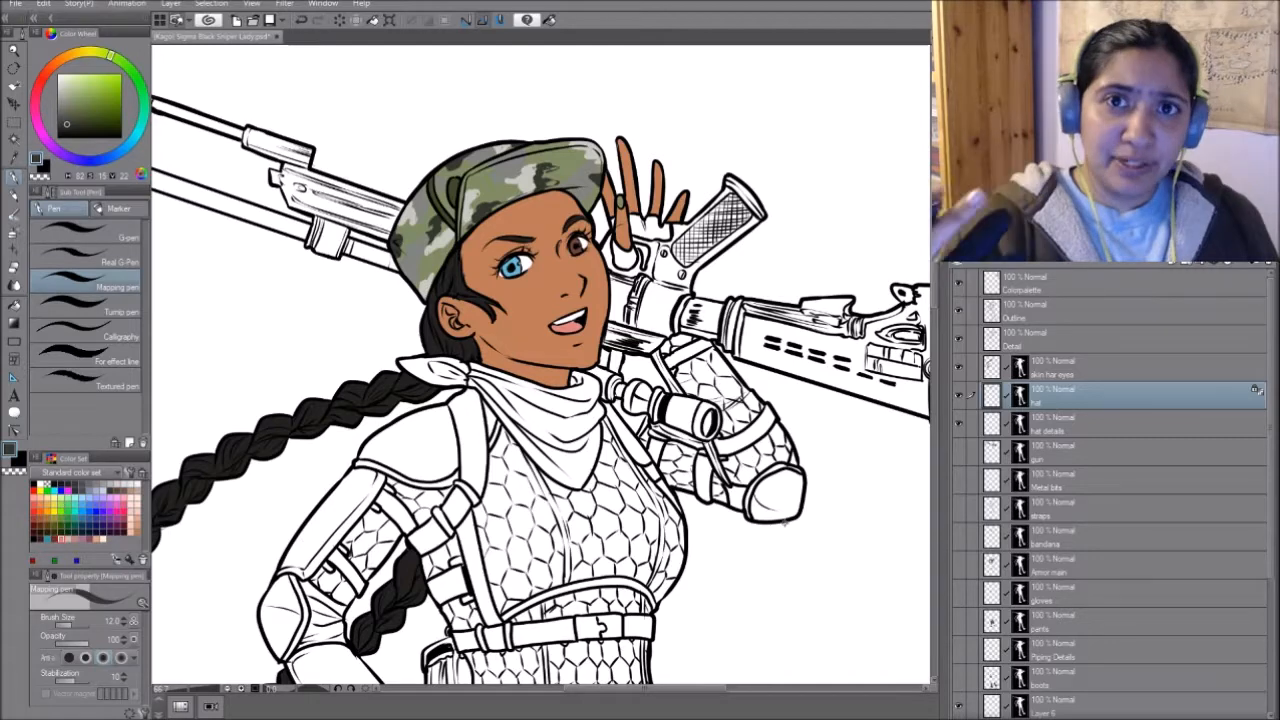
left_click(1077, 415)
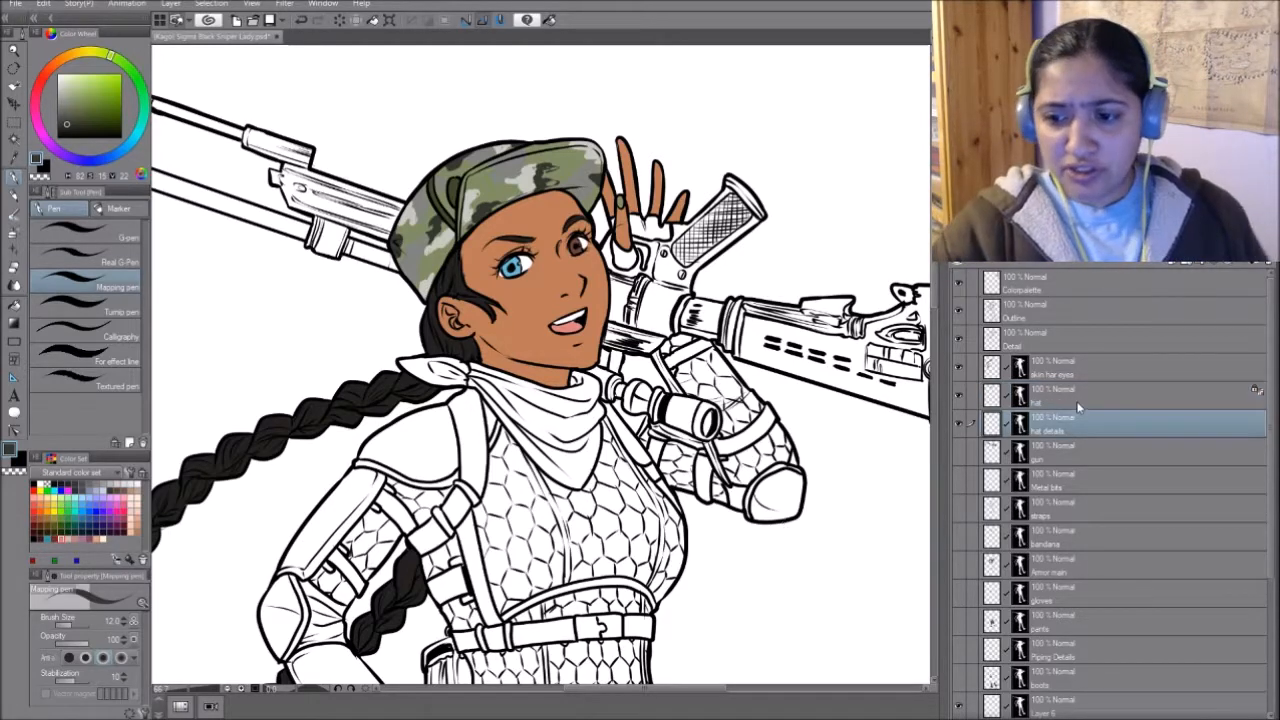
- Show the gun layer and make it the active layer
left_click_drag(737, 429, 645, 476)
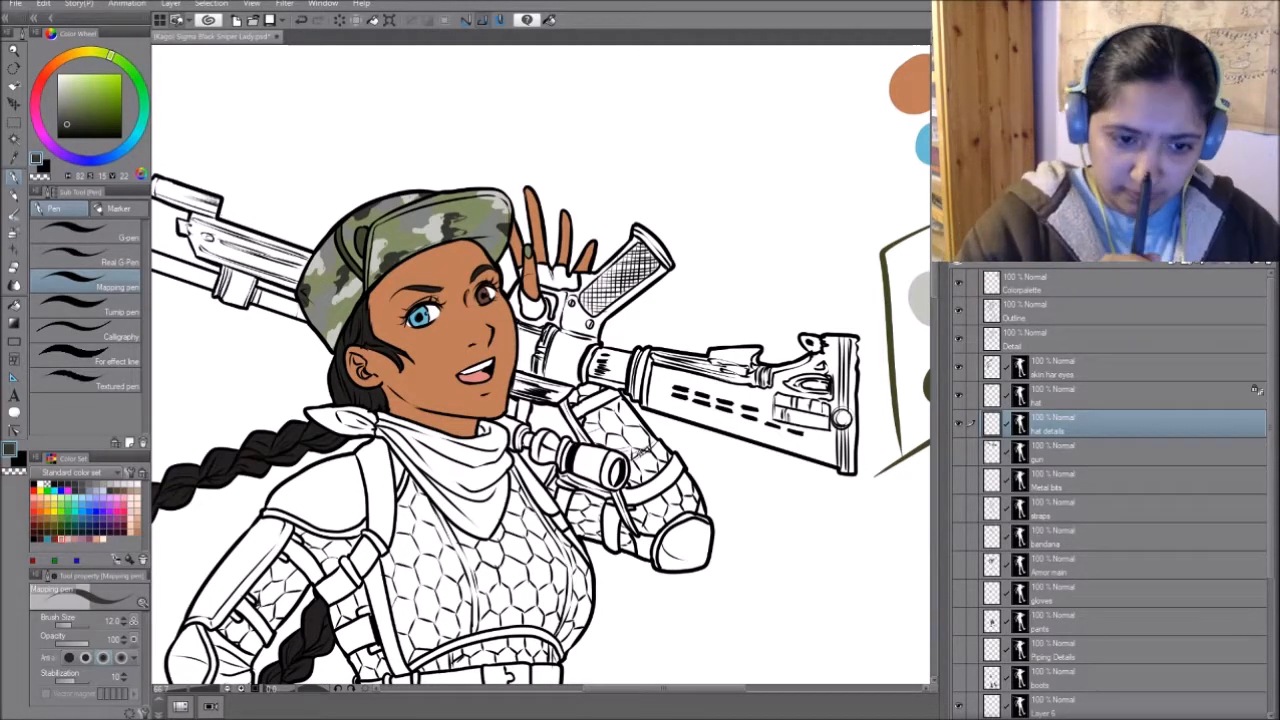
left_click_drag(538, 533, 576, 551)
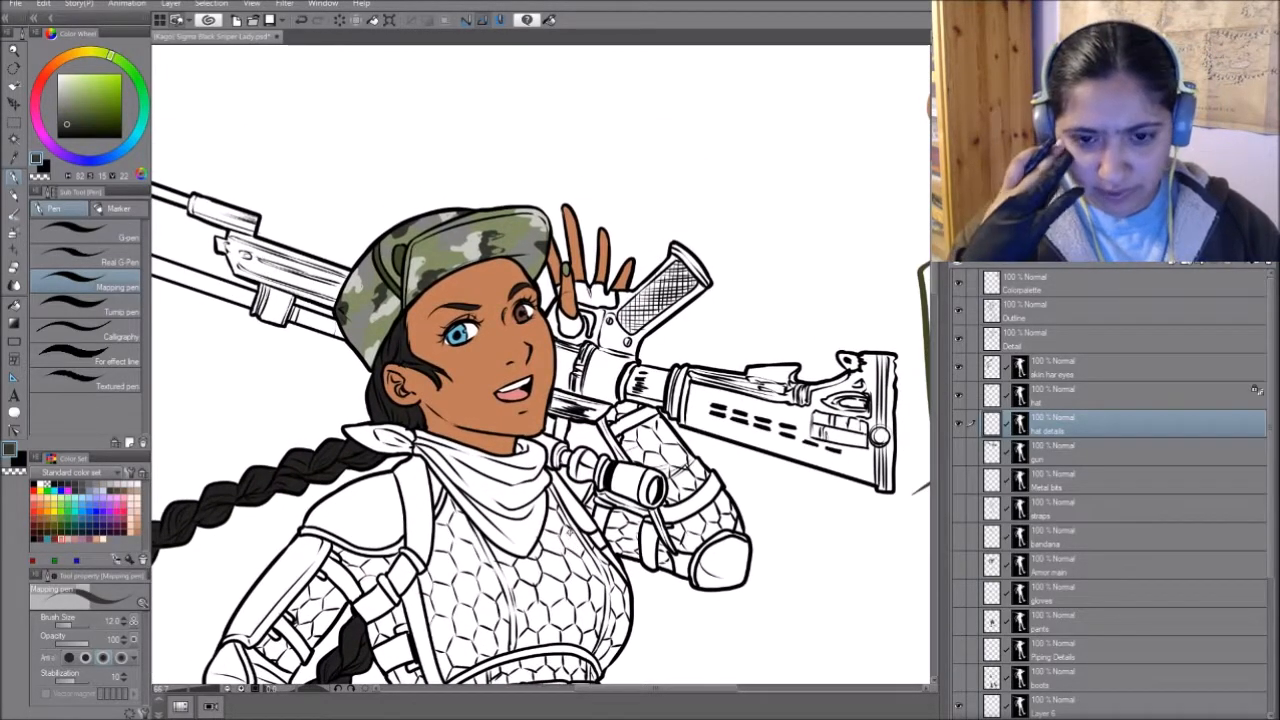
left_click_drag(854, 351, 657, 402)
left_click_drag(590, 490, 752, 438)
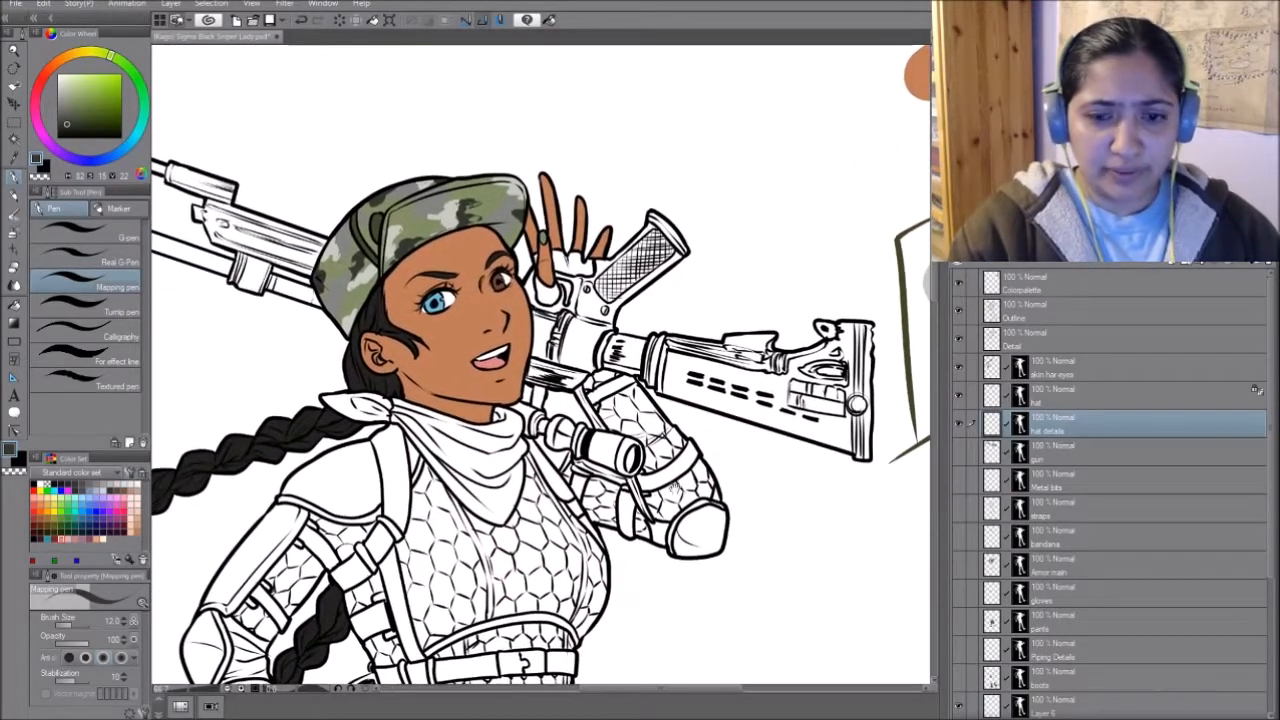
left_click_drag(687, 480, 735, 440)
left_click(961, 452)
left_click_drag(726, 491, 730, 502)
left_click(1084, 446)
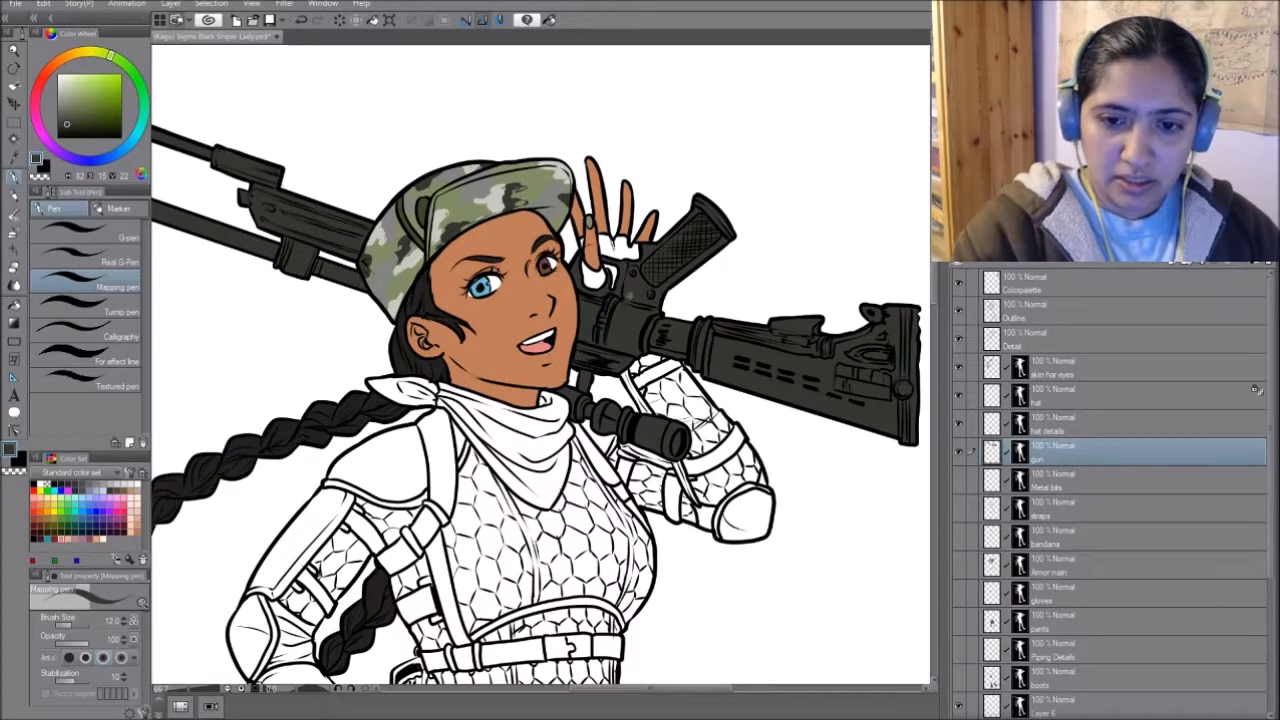
- Sample the palette's light grey and paint highlight strips along the butt plate at the end of the rifle's stock
left_click_drag(324, 296, 712, 433)
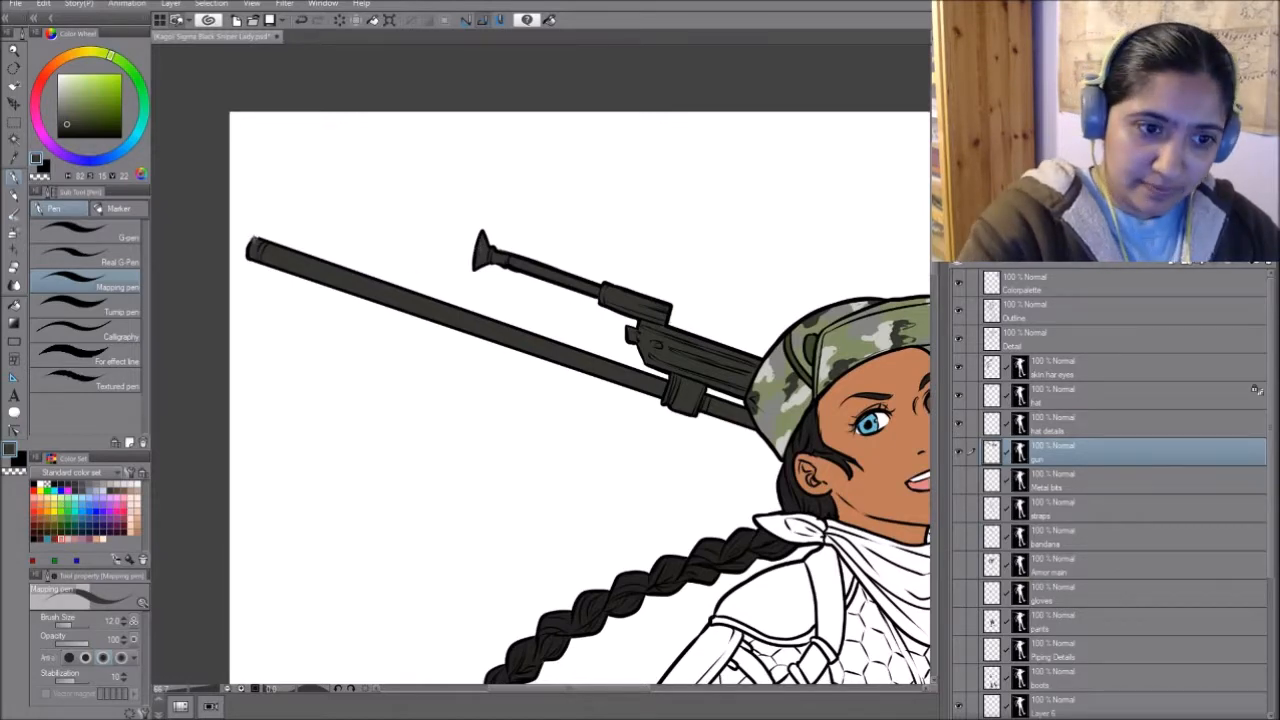
mouse_move(756, 464)
left_mouse_down()
mouse_move(623, 386)
mouse_move(483, 349)
left_mouse_up()
left_click_drag(808, 426, 580, 408)
mouse_move(799, 434)
left_mouse_down()
mouse_move(820, 414)
mouse_move(666, 500)
mouse_move(629, 506)
left_mouse_up()
left_click(776, 310, "alt")
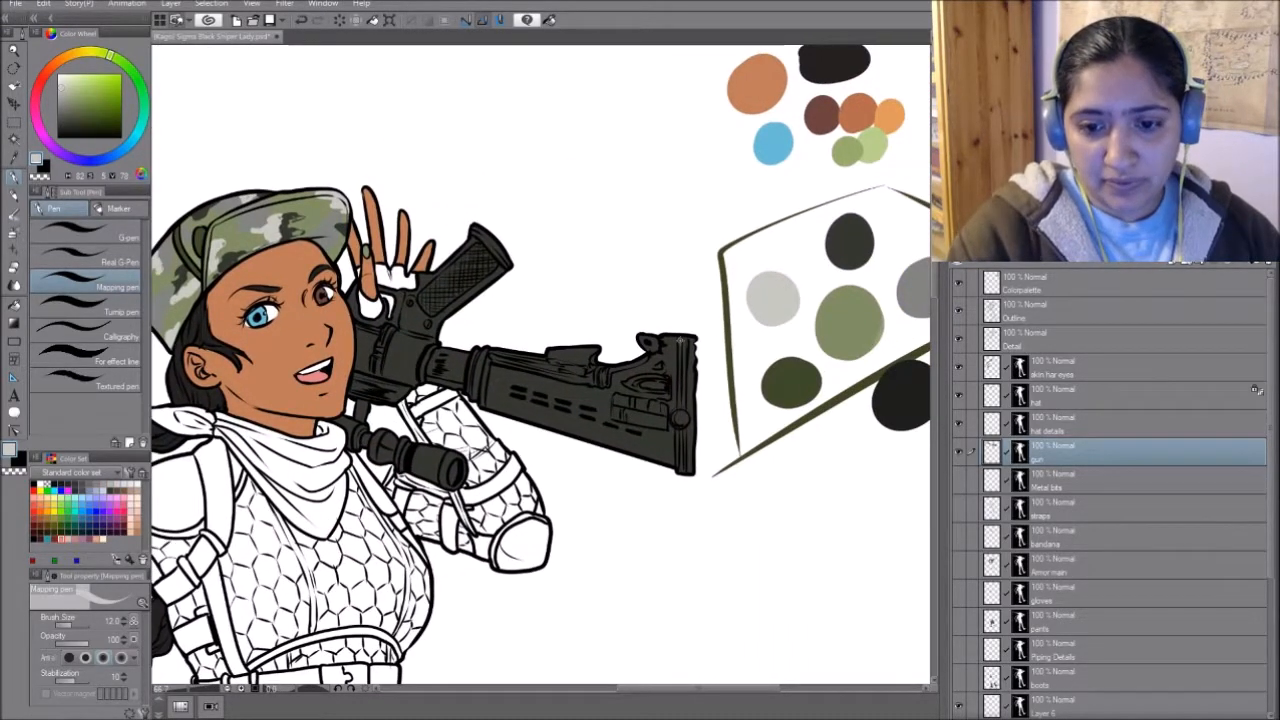
left_click_drag(678, 344, 680, 408)
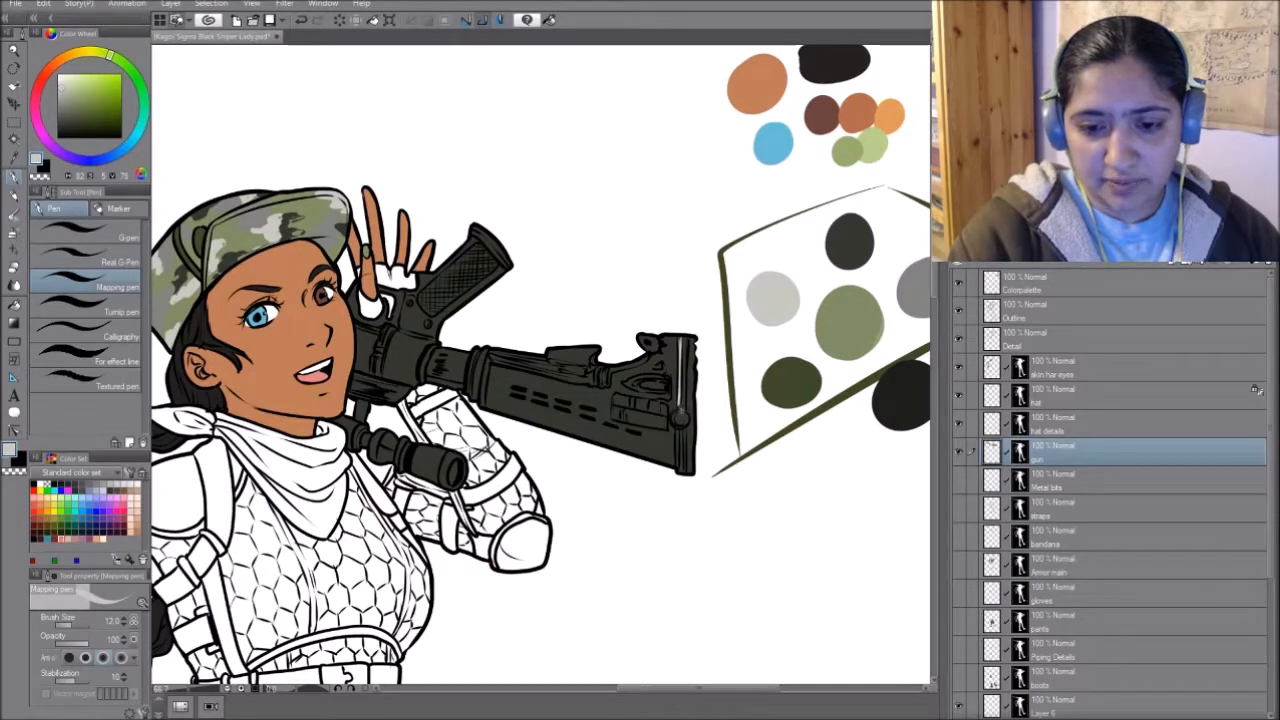
left_click_drag(676, 431, 686, 468)
left_click_drag(689, 338, 686, 410)
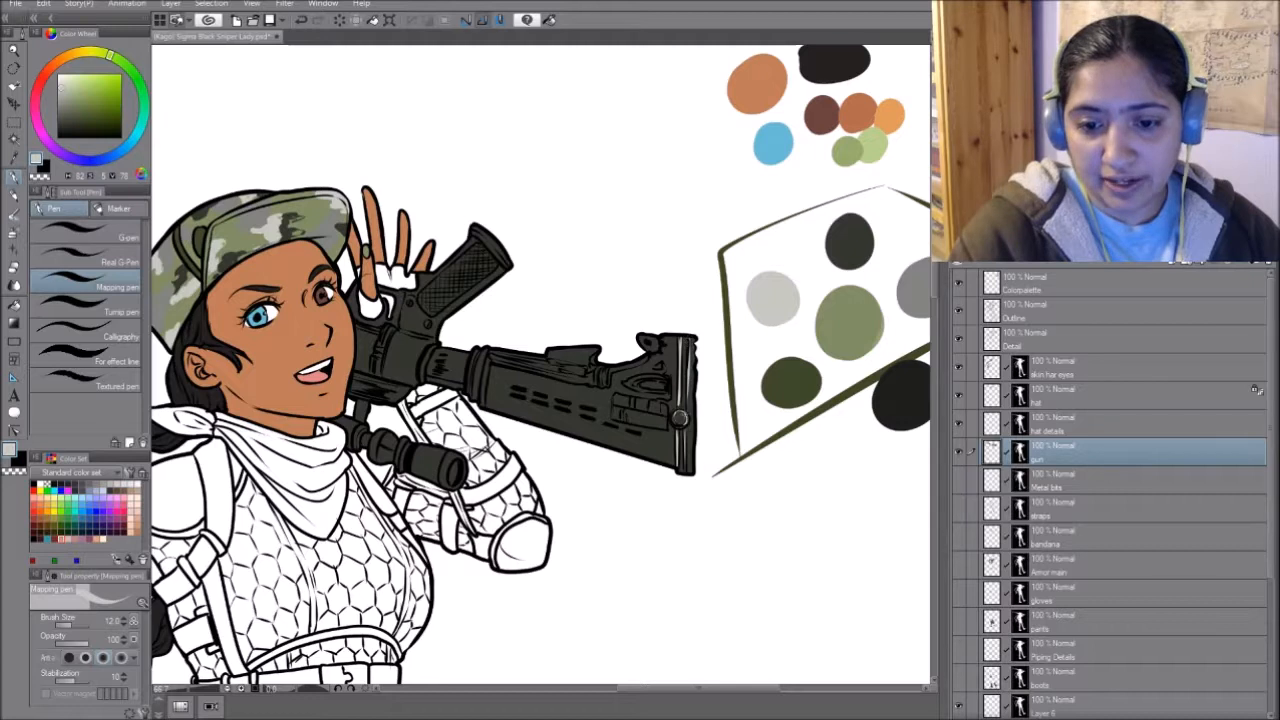
- Paint light grey highlights on the stock's ridged panel, lever and upper fittings
mouse_move(627, 384)
left_mouse_down()
mouse_move(664, 377)
mouse_move(667, 388)
left_mouse_up()
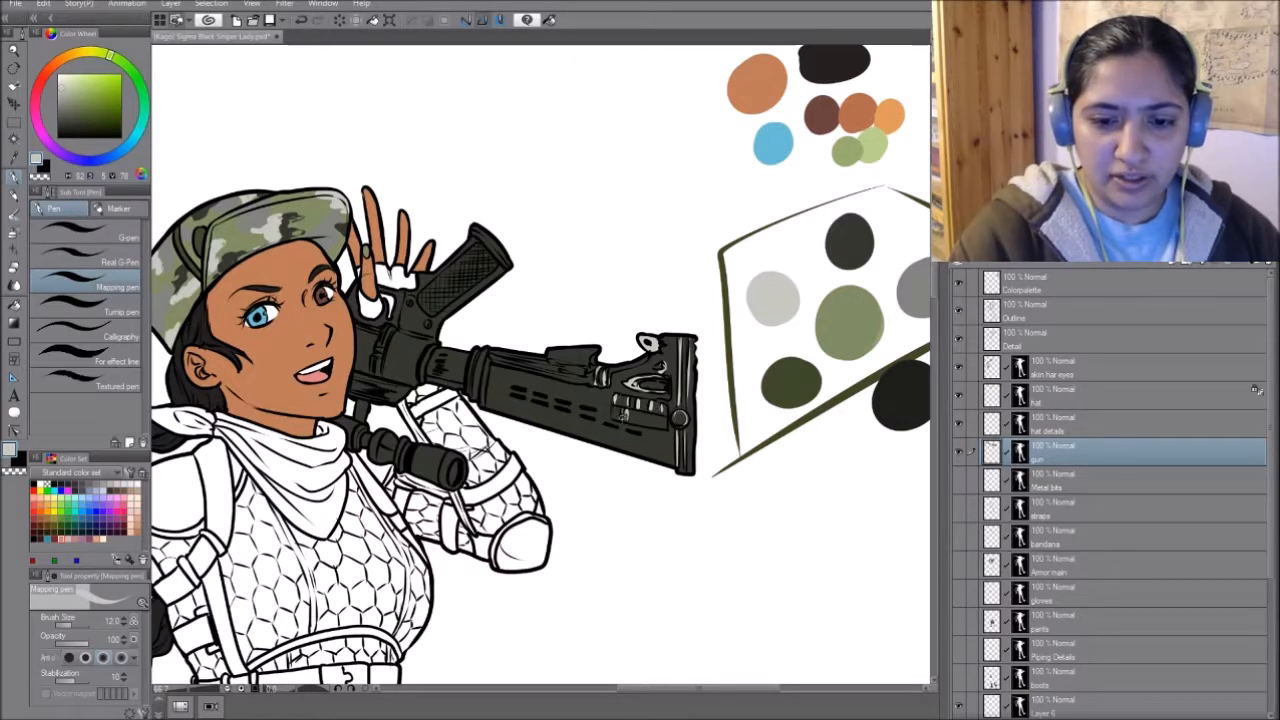
mouse_move(646, 411)
left_mouse_down()
mouse_move(649, 424)
mouse_move(636, 417)
left_mouse_up()
mouse_move(596, 347)
left_mouse_down()
mouse_move(592, 371)
mouse_move(550, 354)
mouse_move(572, 362)
left_mouse_up()
- Add light grey highlights to the rings and receiver in the middle of the rifle
mouse_move(493, 360)
left_mouse_down()
mouse_move(556, 372)
mouse_move(751, 289)
left_mouse_up()
left_click_drag(664, 320, 670, 370)
left_click_drag(628, 308, 612, 343)
left_click_drag(583, 290, 557, 339)
left_click_drag(545, 286, 573, 294)
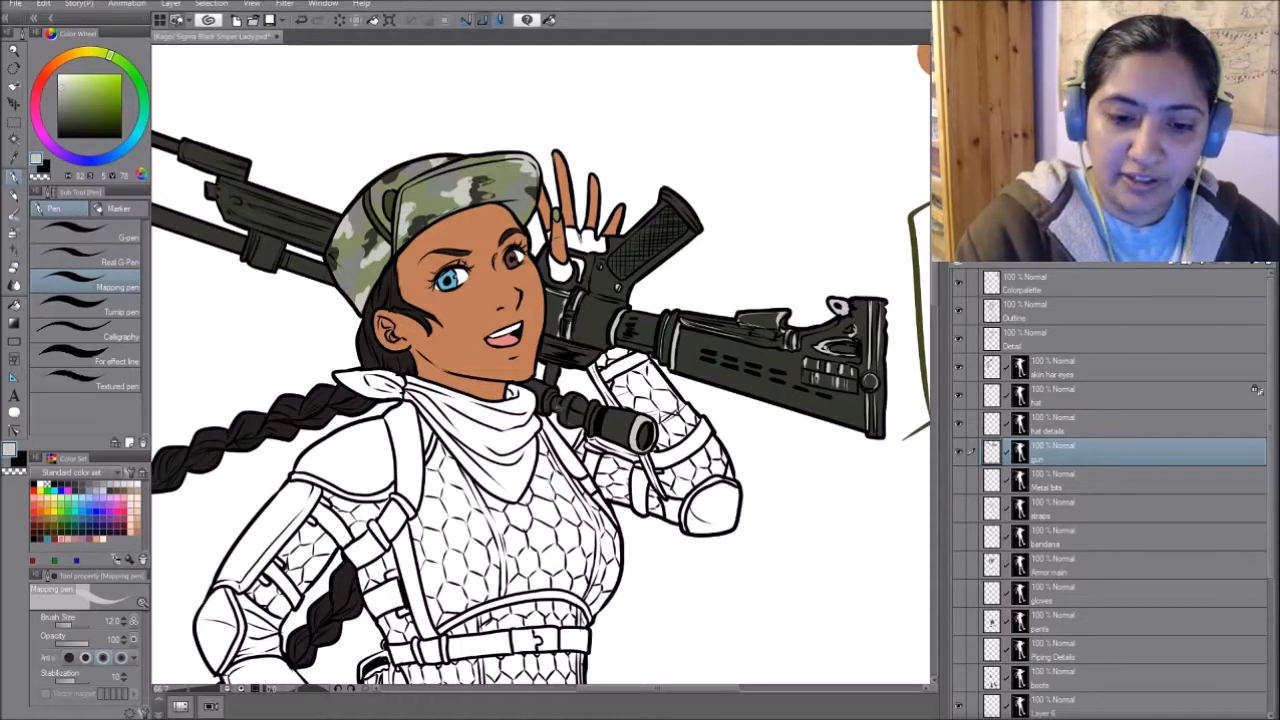
- Paint light grey highlights on the rifle's front fittings beyond the cap
left_click_drag(662, 279, 796, 341)
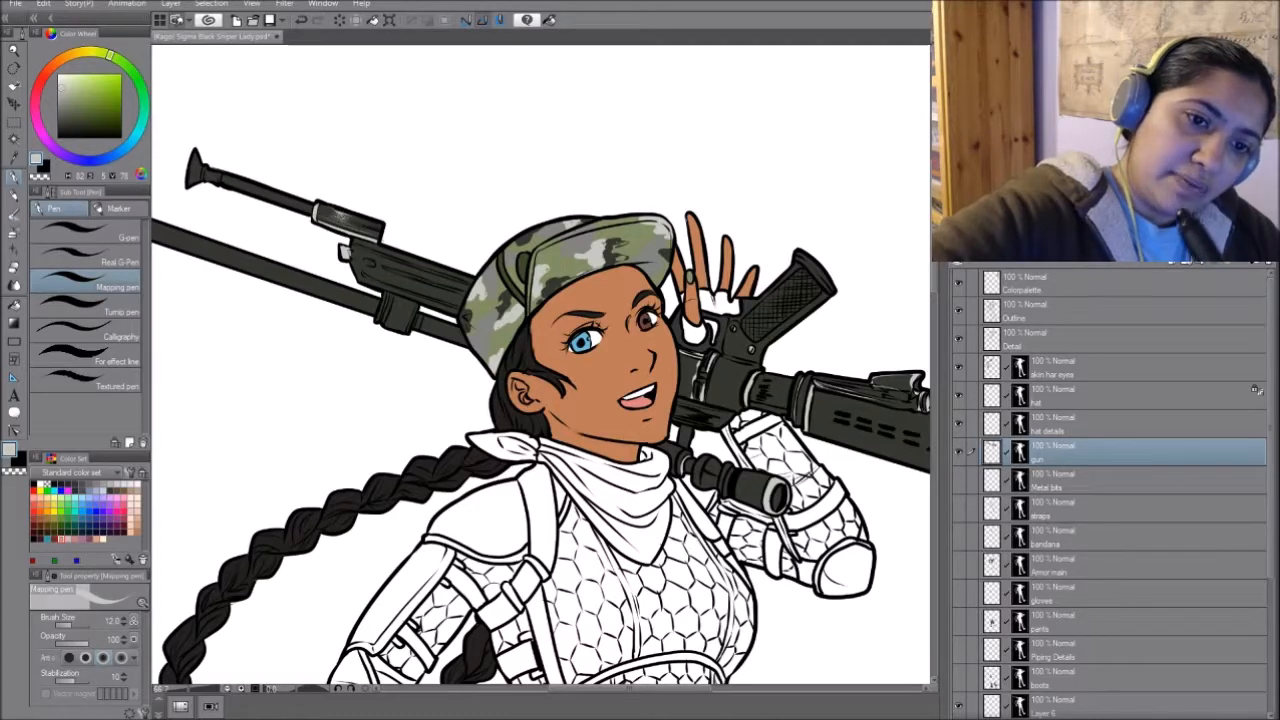
left_click_drag(818, 388, 816, 388)
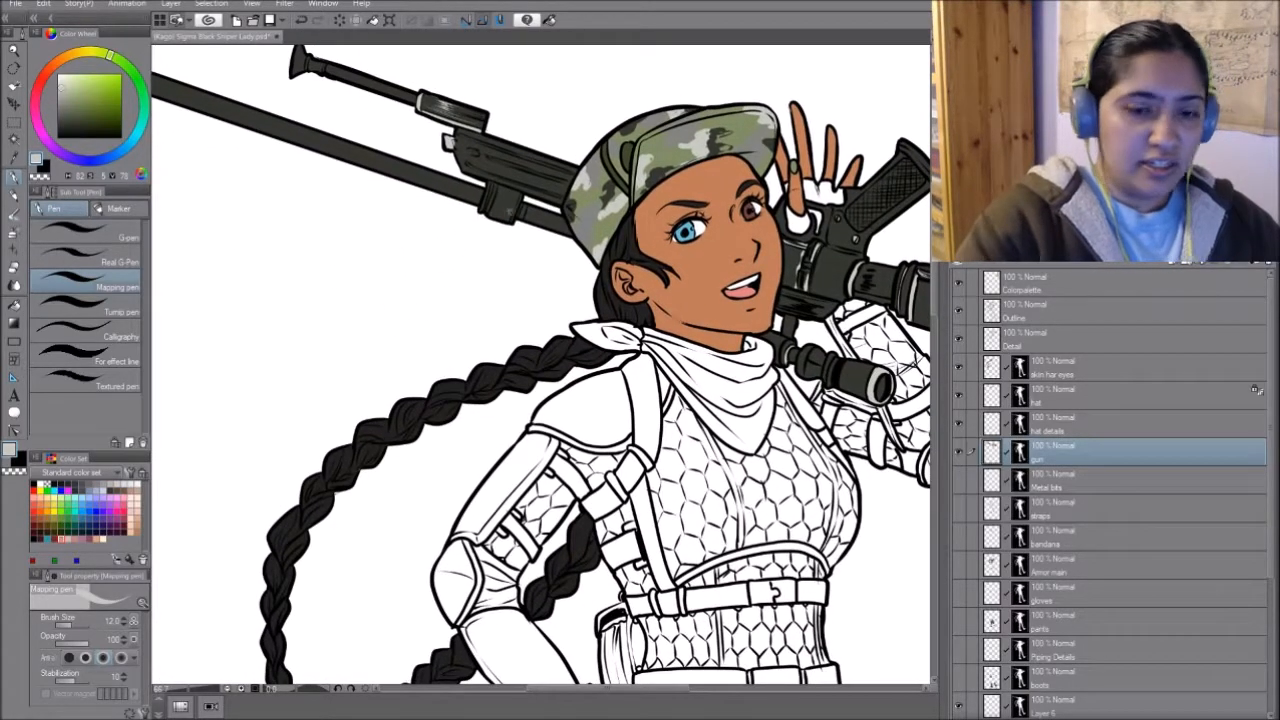
mouse_move(494, 183)
left_mouse_down()
mouse_move(488, 206)
mouse_move(515, 219)
left_mouse_up()
- Show the Metal bits layer and make it the active layer
mouse_move(508, 286)
left_mouse_down()
mouse_move(188, 374)
mouse_move(457, 334)
mouse_move(274, 369)
left_mouse_up()
mouse_move(576, 435)
left_mouse_down()
mouse_move(575, 461)
mouse_move(522, 367)
left_mouse_up()
left_click(958, 480)
left_click(1100, 481)
left_click_drag(874, 514, 1047, 391)
- Try filling the metal bits with light grey, undo the fill, and sample their dark grey instead
key("alt+Delete")
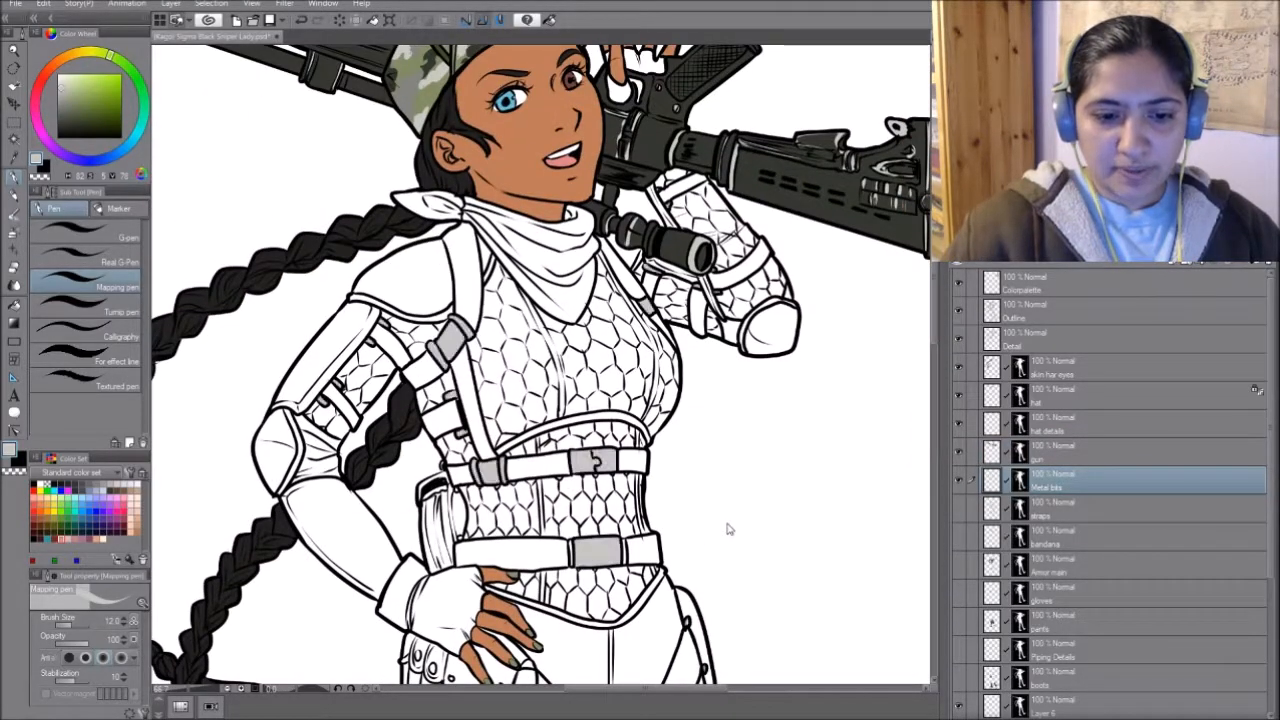
key("ctrl+z")
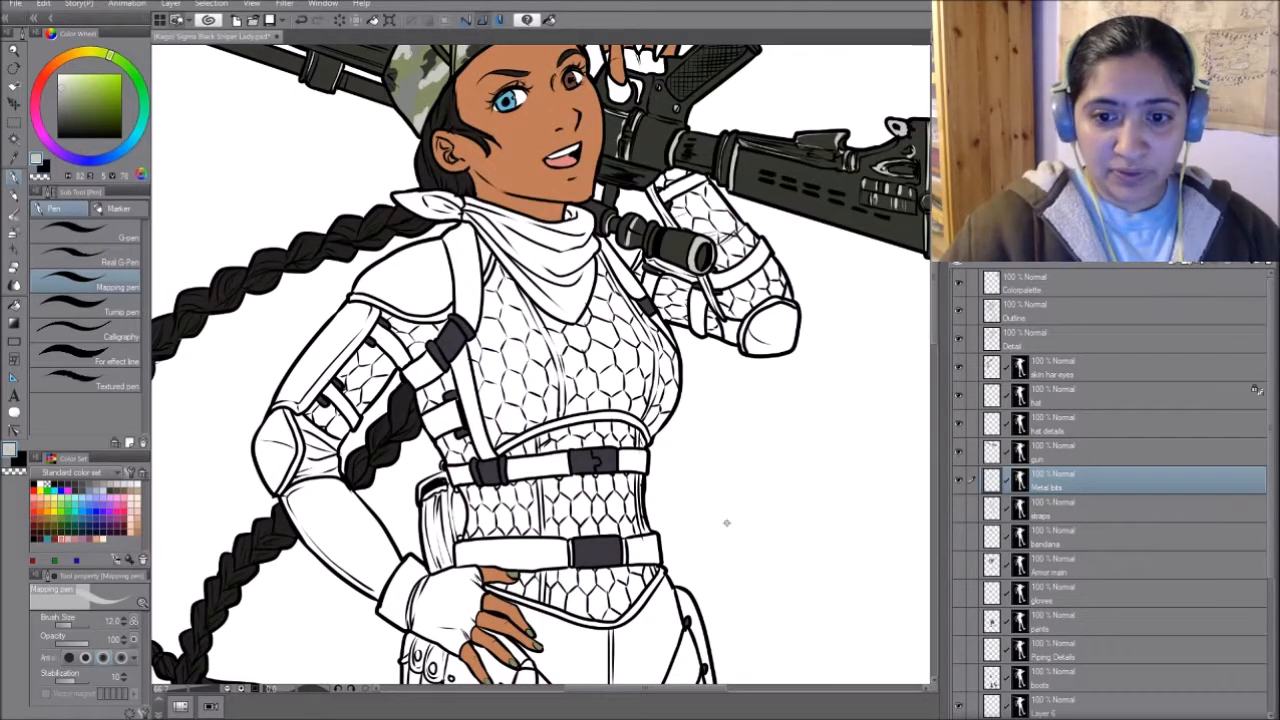
left_click(653, 298, "alt")
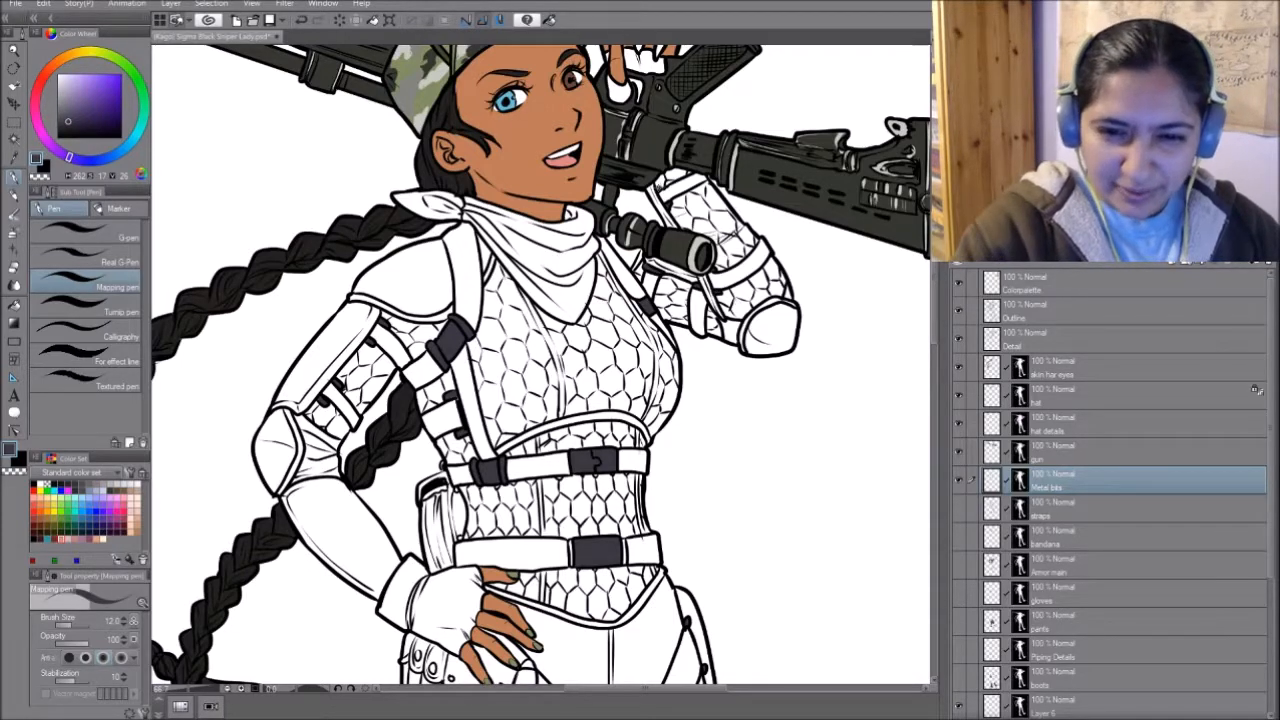
- Examine the metal buckles and fasteners along the straps, belts, pouch and thigh for gaps
left_click_drag(733, 553, 773, 455)
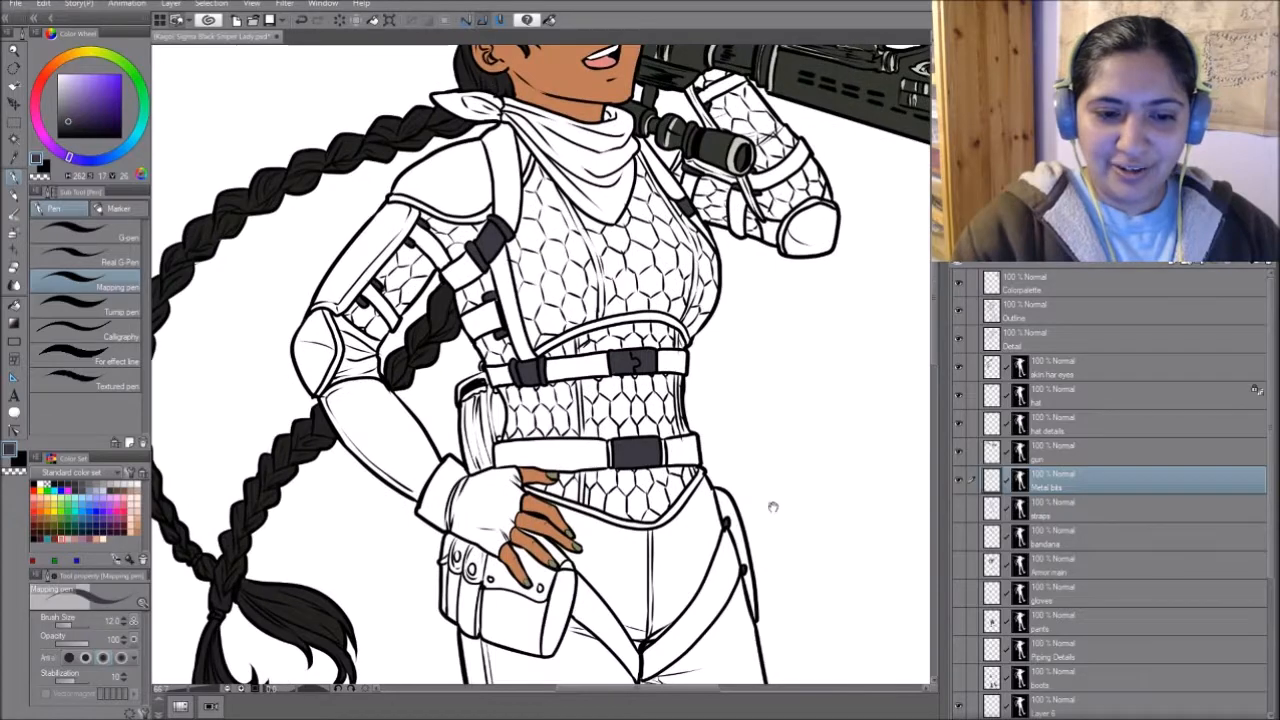
left_click_drag(768, 538, 777, 542)
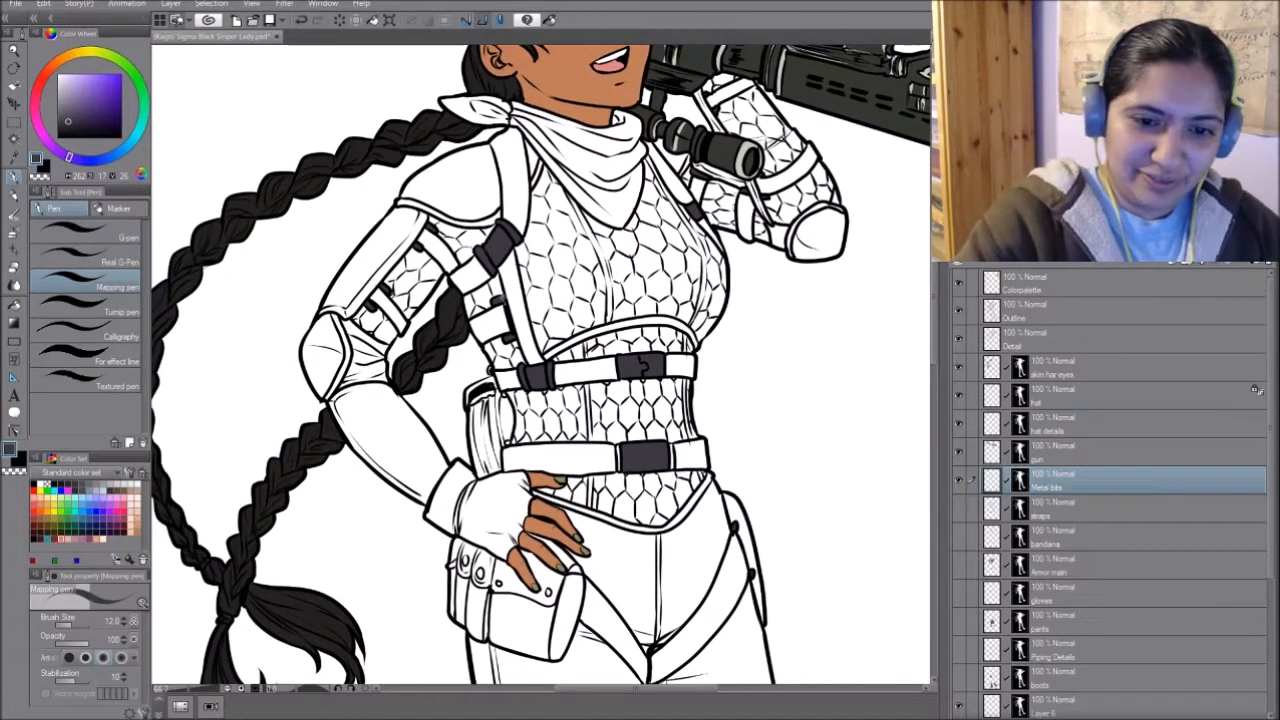
left_click_drag(715, 500, 739, 455)
left_click_drag(755, 565, 744, 512)
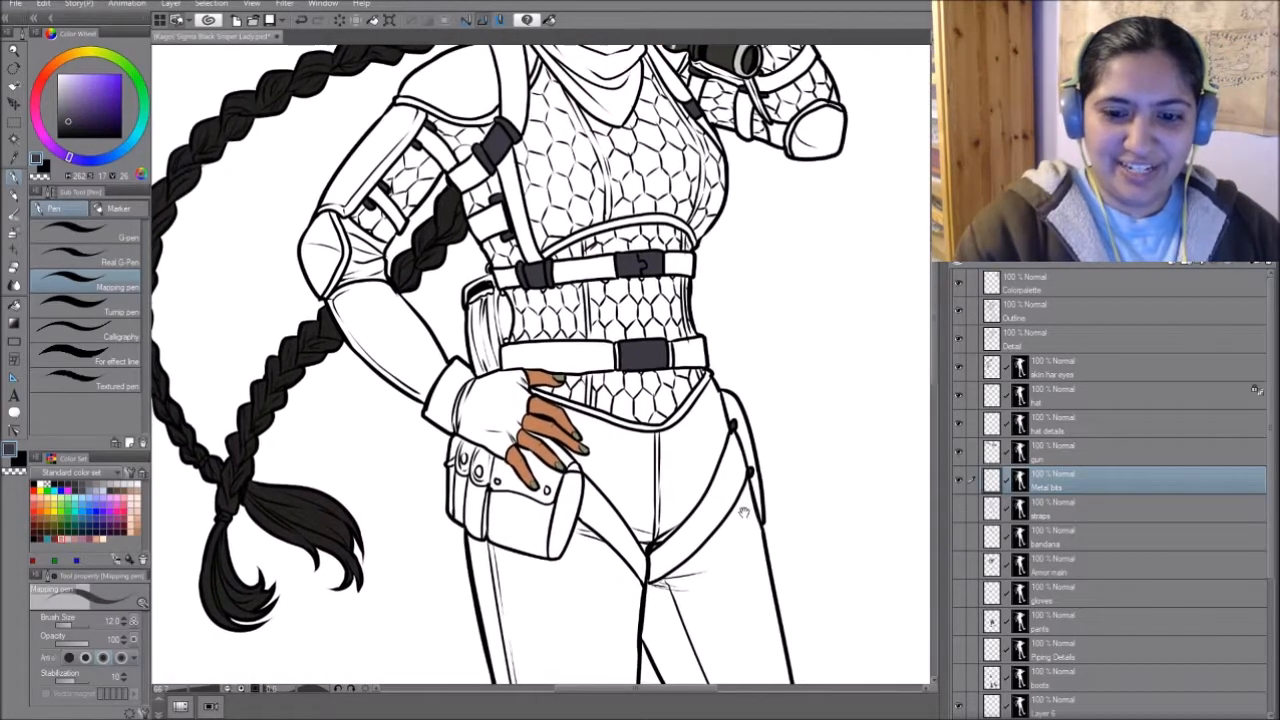
left_click_drag(840, 529, 849, 486)
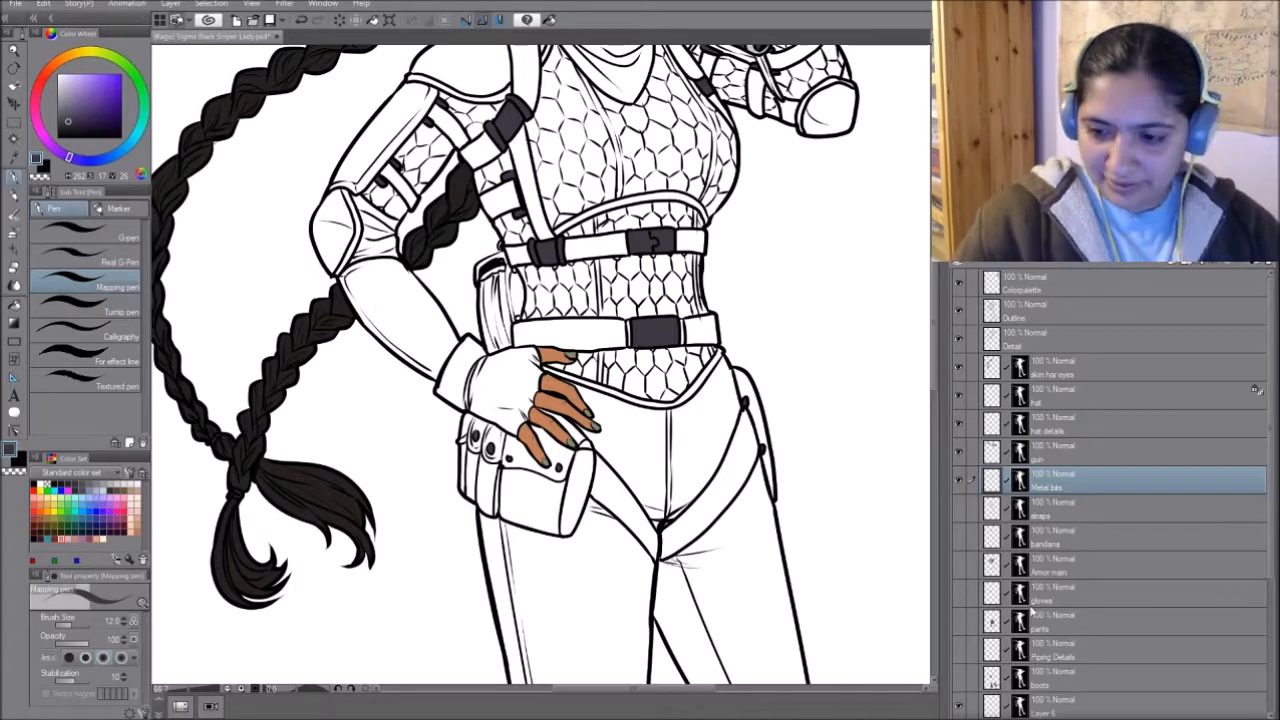
left_click_drag(704, 411, 732, 521)
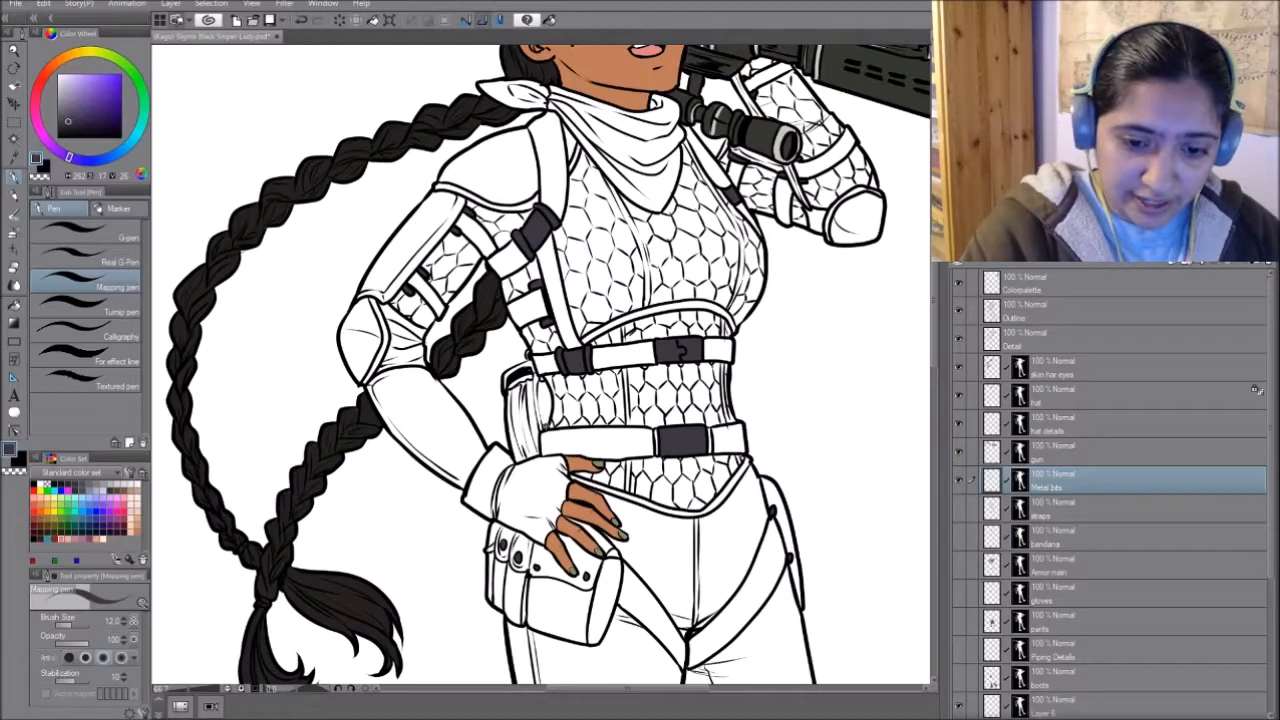
left_click_drag(529, 354, 557, 365)
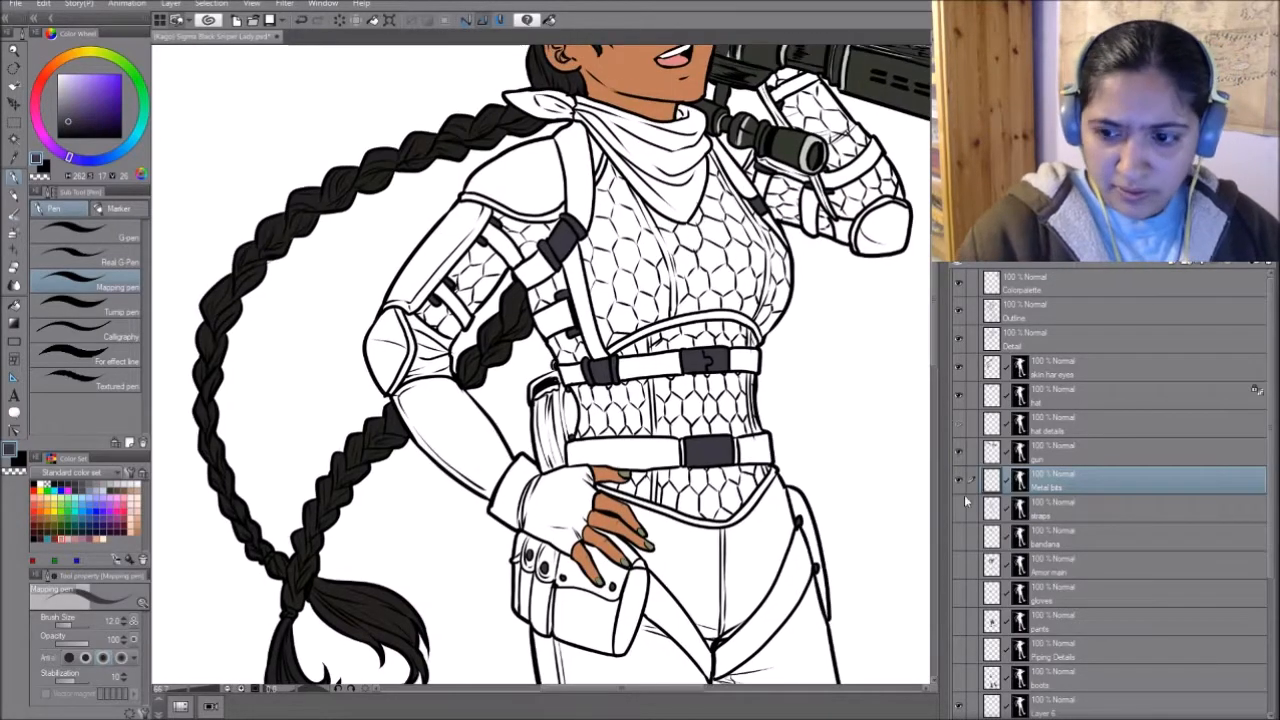
- Reselect the Metal bits layer and recolour the buckles and fasteners light grey
left_click(1060, 339)
left_click(1060, 481)
left_click_drag(640, 320, 527, 487)
- Show the straps layer, make it active, and show the bandana layer as well
left_click(959, 509)
left_click(1060, 509)
mouse_move(592, 525)
left_mouse_down()
mouse_move(614, 423)
mouse_move(594, 508)
left_mouse_up()
mouse_move(560, 640)
left_mouse_down()
mouse_move(570, 80)
mouse_move(560, 660)
left_mouse_up()
left_click(960, 536)
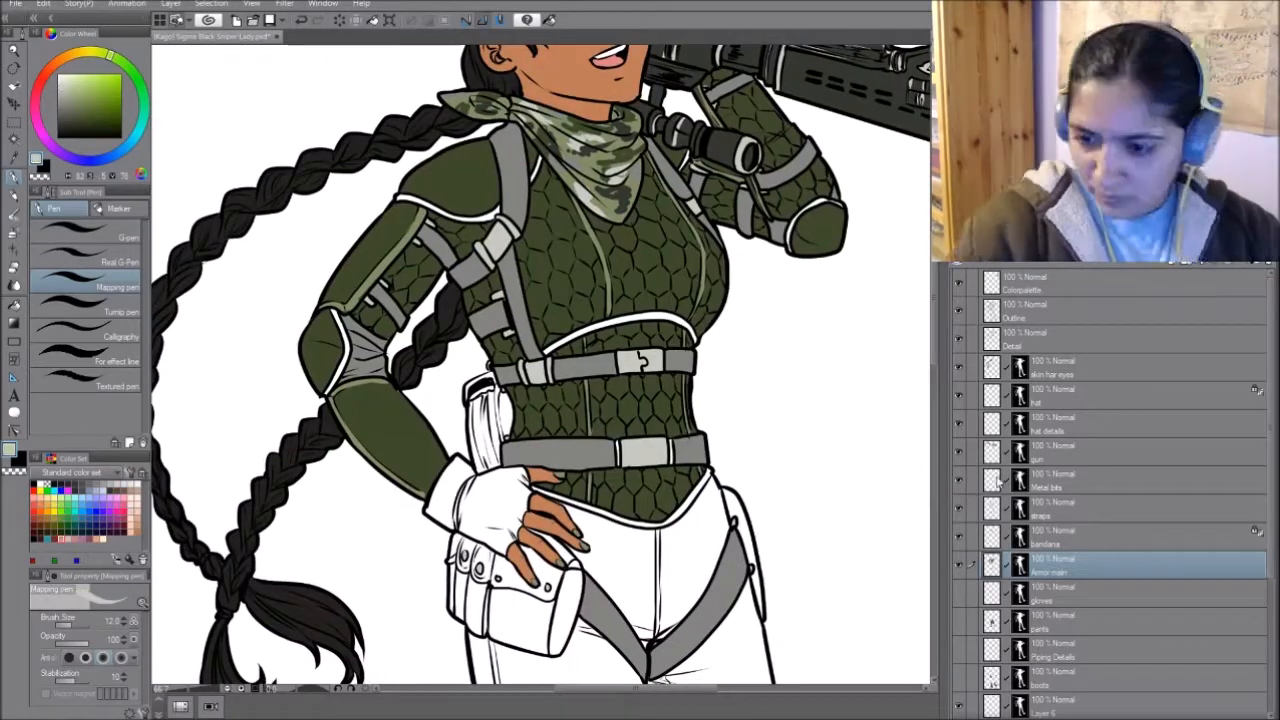
- Show the Armor main layer, switching its visibility off and on to compare the figure with and without the armour colour
left_click(961, 565)
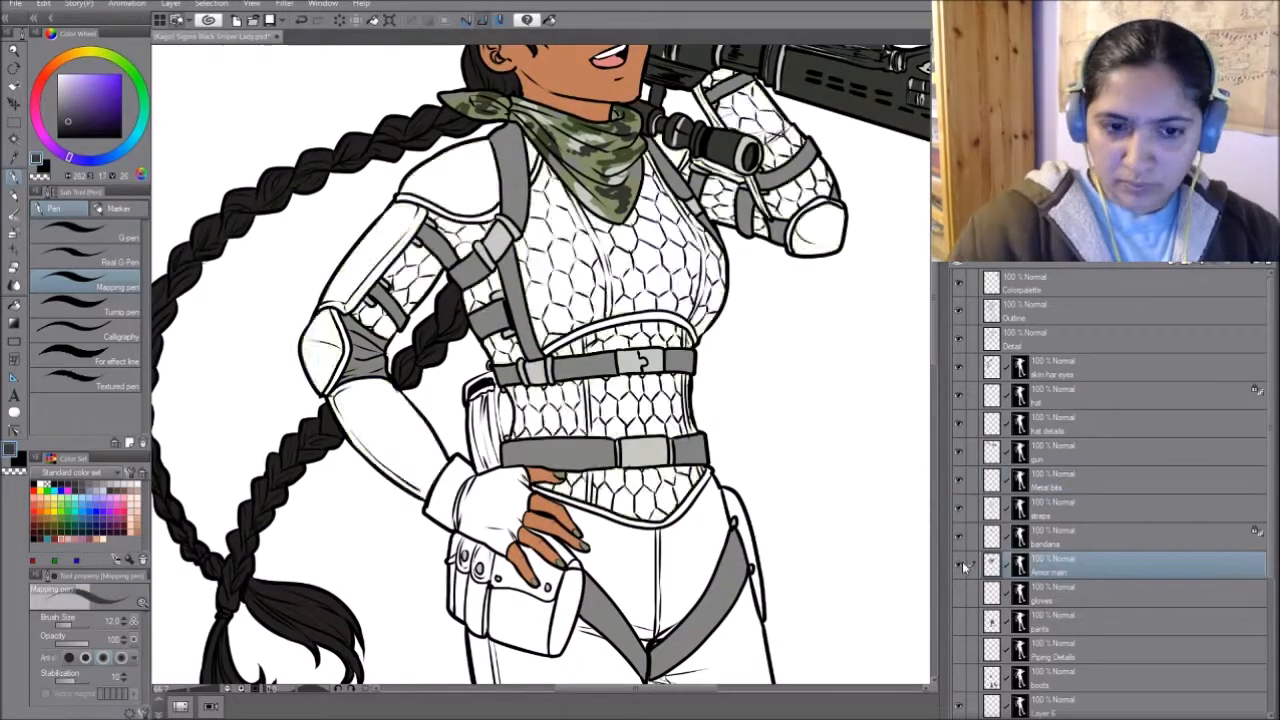
left_click(961, 565)
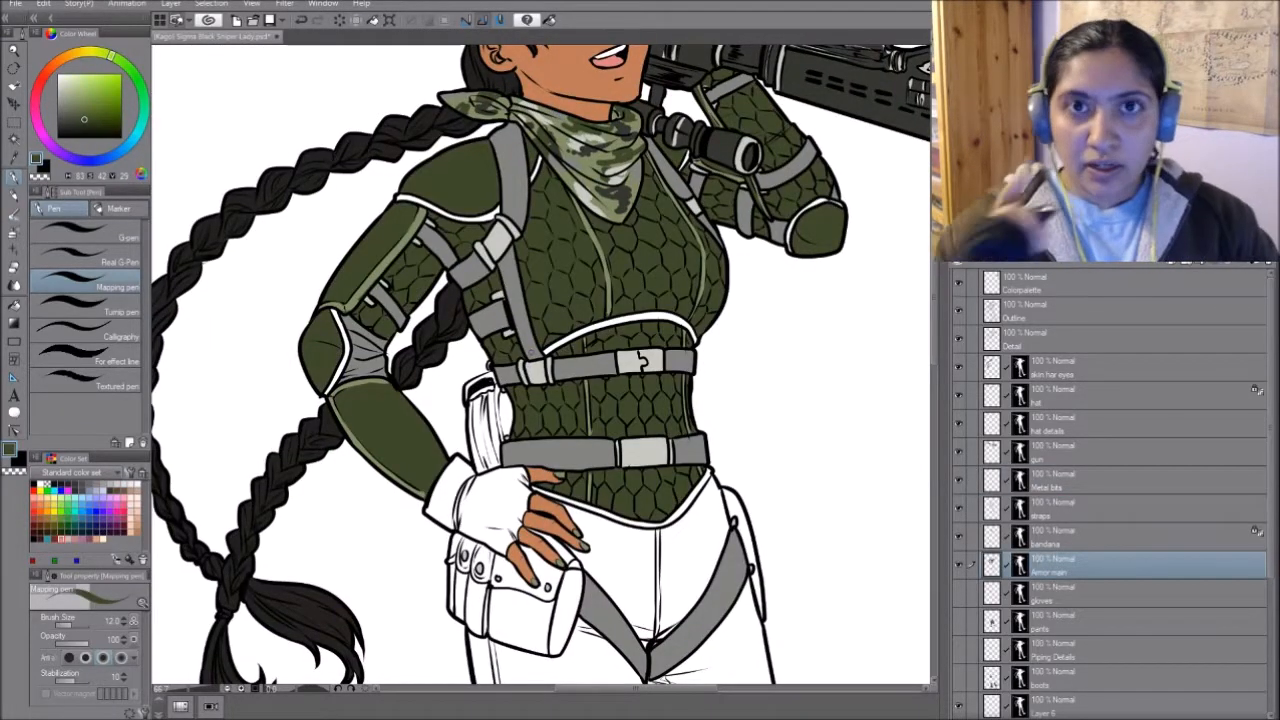
left_click(959, 564)
left_click(959, 564)
left_click(961, 563)
left_click(961, 563)
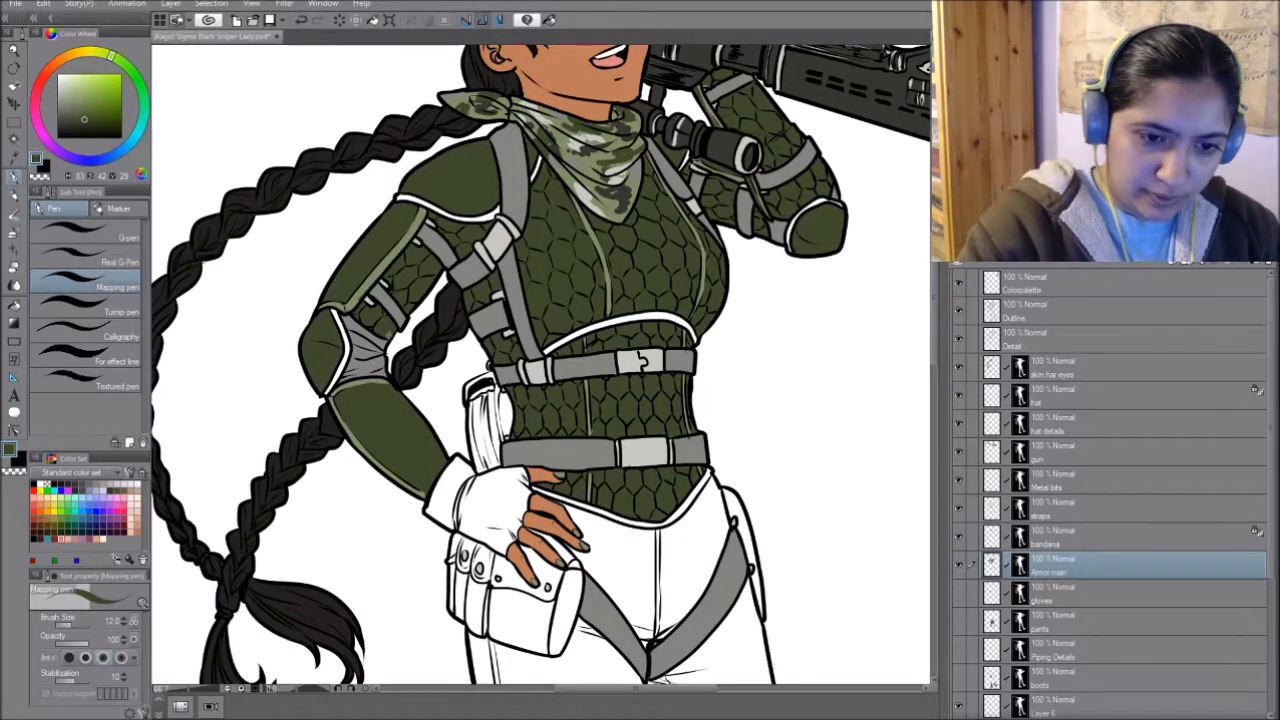
- Make the straps layer active and switch the Metal bits layer off and on to compare the buckles
left_click(1064, 500)
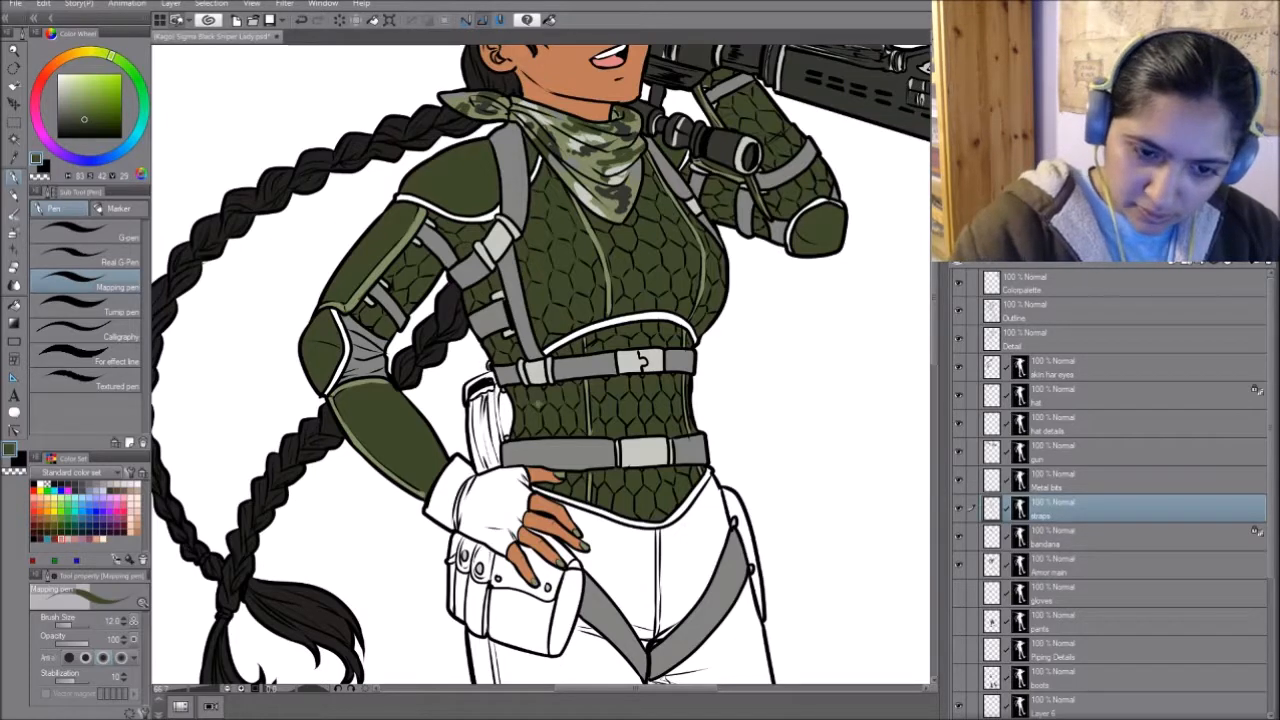
left_click(959, 479)
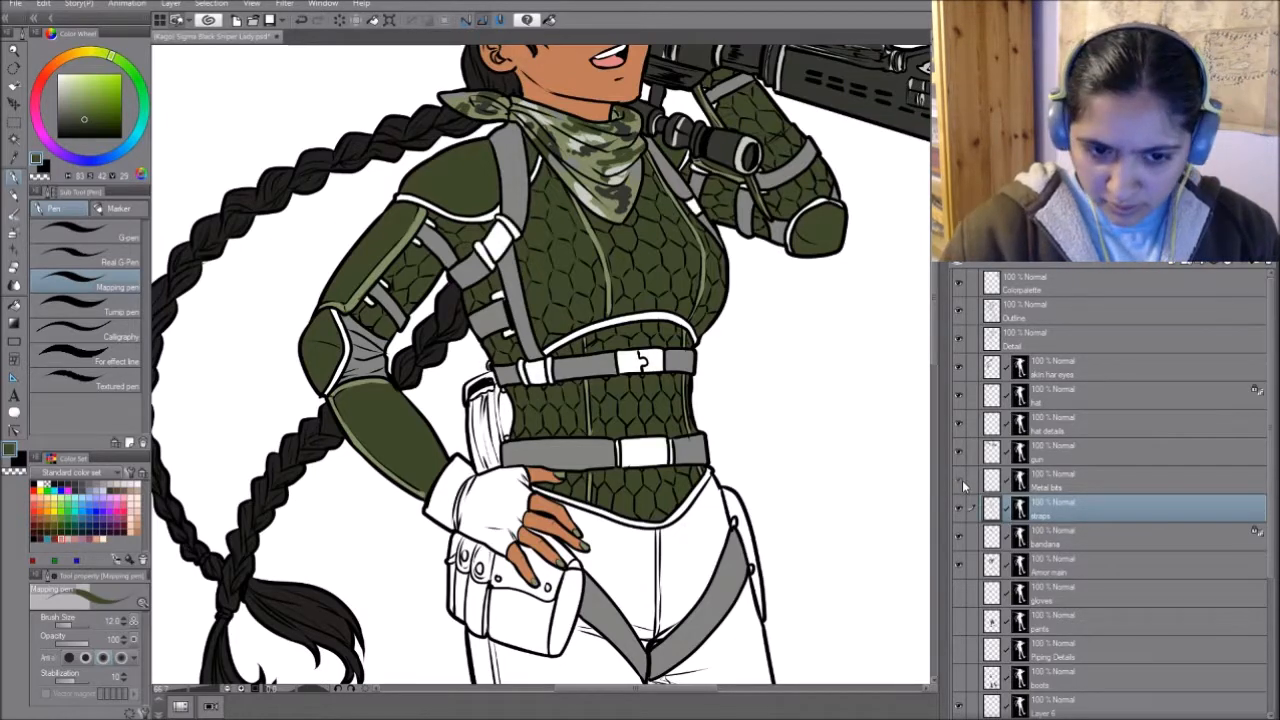
left_click(960, 480)
left_click(960, 481)
left_click(960, 482)
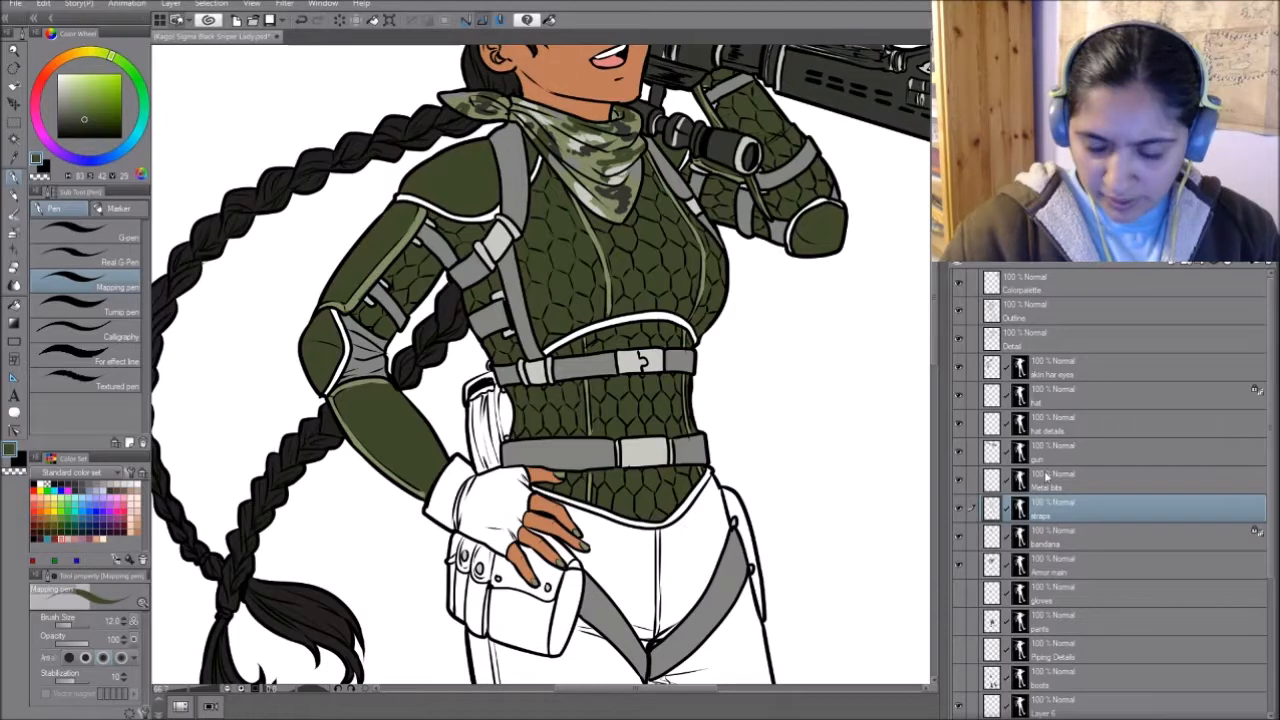
- Toggle the Armor main layer's visibility repeatedly to check the armour colour against the line art
left_click(959, 561)
left_click(960, 561)
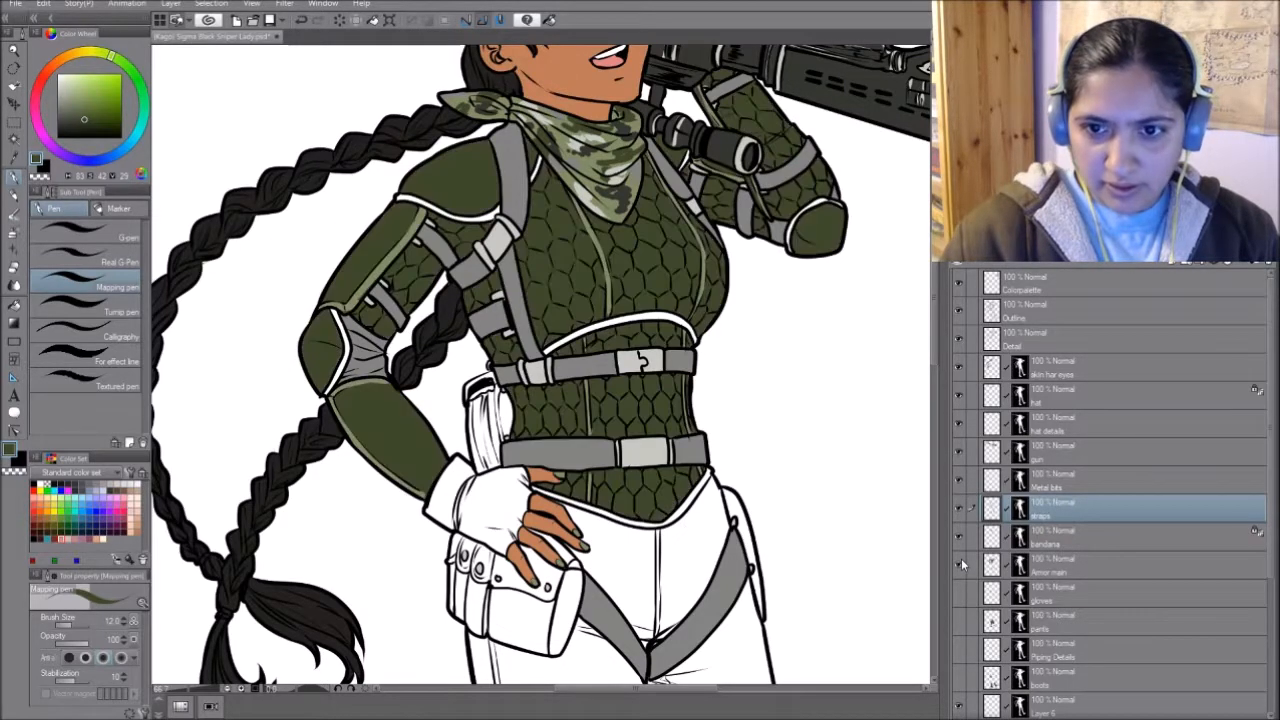
left_click(961, 560)
left_click(961, 563)
left_click(961, 563)
left_click(961, 563)
- Show the gloves and pants layers and make the pants layer active, checking the trousers around the hips
scroll(837, 491, "up", 3)
left_click(1066, 598)
left_click_drag(600, 570, 624, 344)
left_click(959, 621)
left_click(1050, 622)
left_click_drag(640, 460, 612, 251)
left_click(628, 250, "alt")
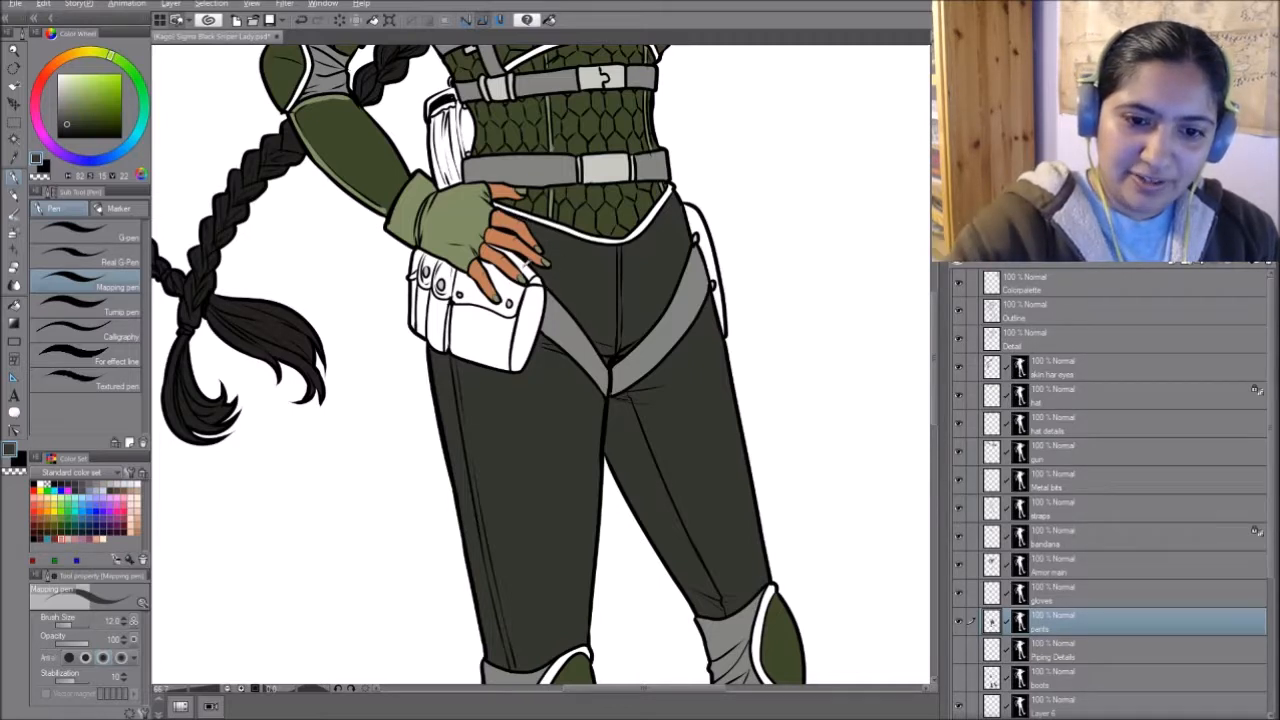
- Sample the skin tone from the fingers, make the skin har eyes layer active, and return to the pants layer
left_click(518, 264, "alt")
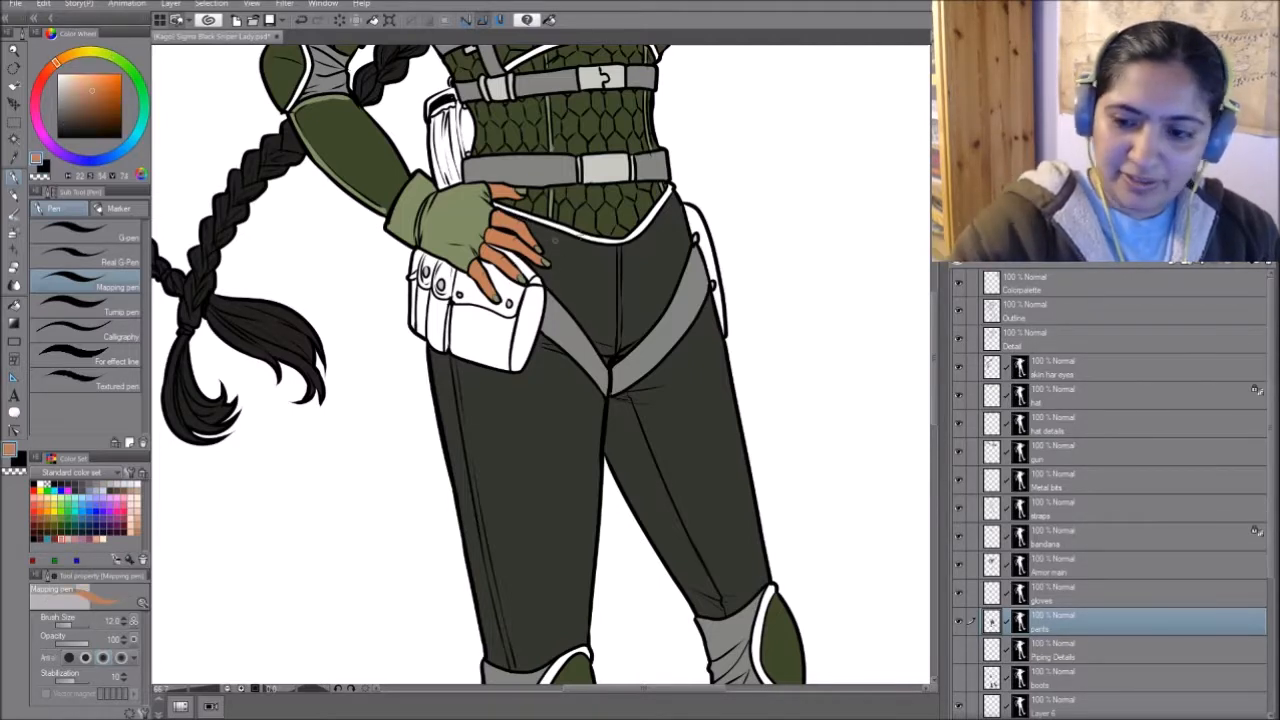
left_click(1047, 594)
left_click(1051, 372)
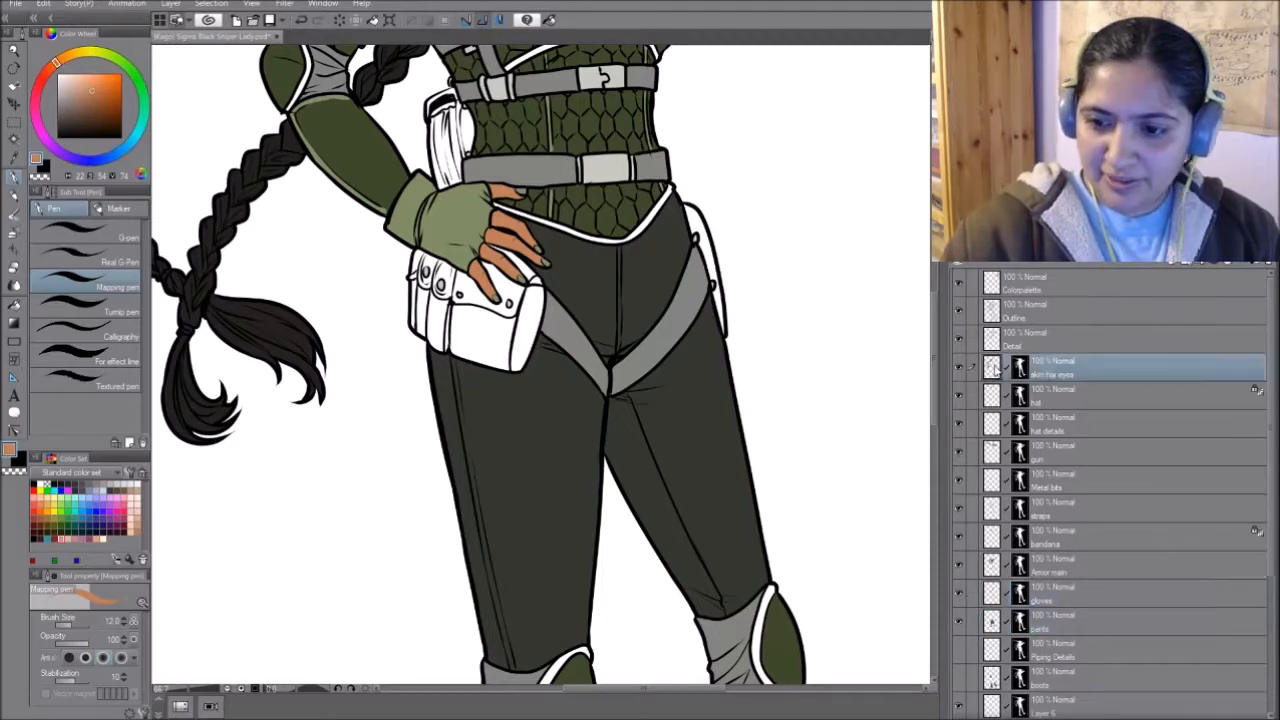
left_click(665, 450, "alt")
left_click(1068, 618)
left_click_drag(714, 456, 797, 342)
- Show the Piping Details layer, make it active, and check the light green piping along the torso armour
left_click(958, 650)
left_click(1060, 650)
left_click_drag(812, 80, 815, 462)
left_click(760, 276, "alt")
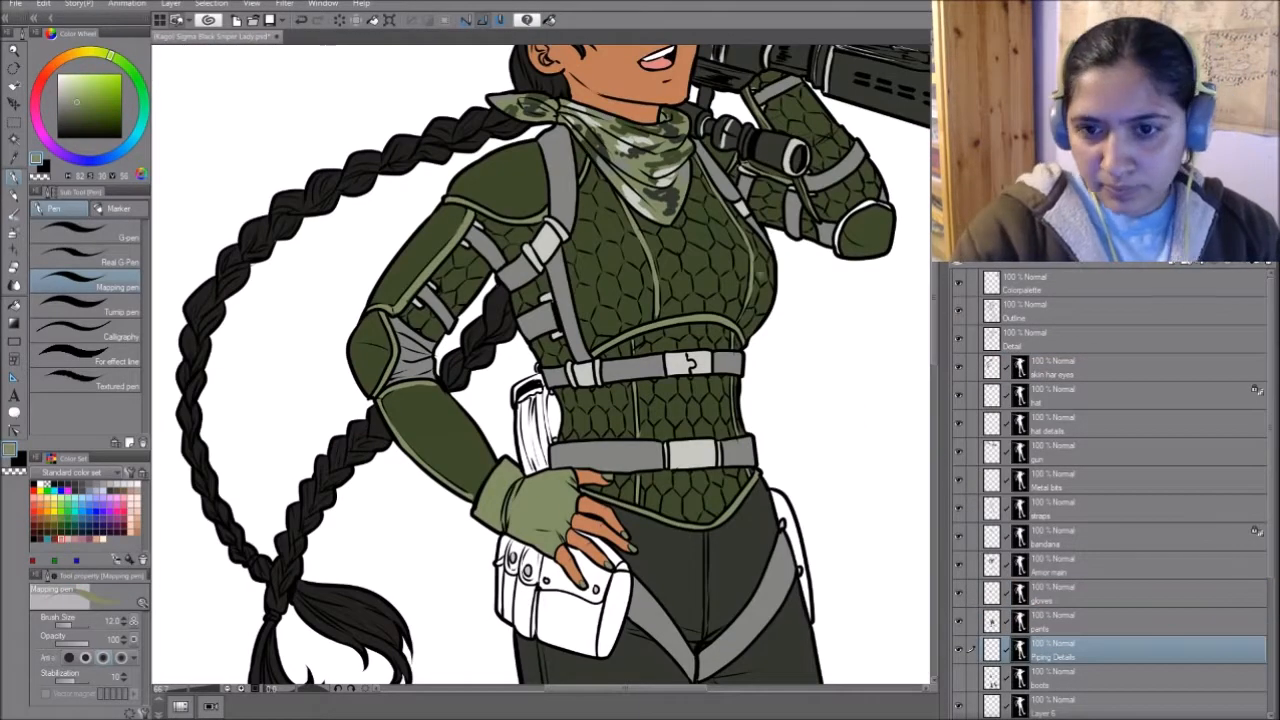
left_click_drag(760, 276, 672, 265)
left_click_drag(670, 71, 678, 370)
- Step through the Metal bits, skin har eyes and Piping Details layers, then show the boots layer and make it active
left_click(1050, 481)
left_click_drag(765, 560, 850, 499)
left_click(1050, 372)
left_click(1038, 648)
left_click_drag(777, 200, 684, 140)
left_click(958, 678)
left_click(1005, 684)
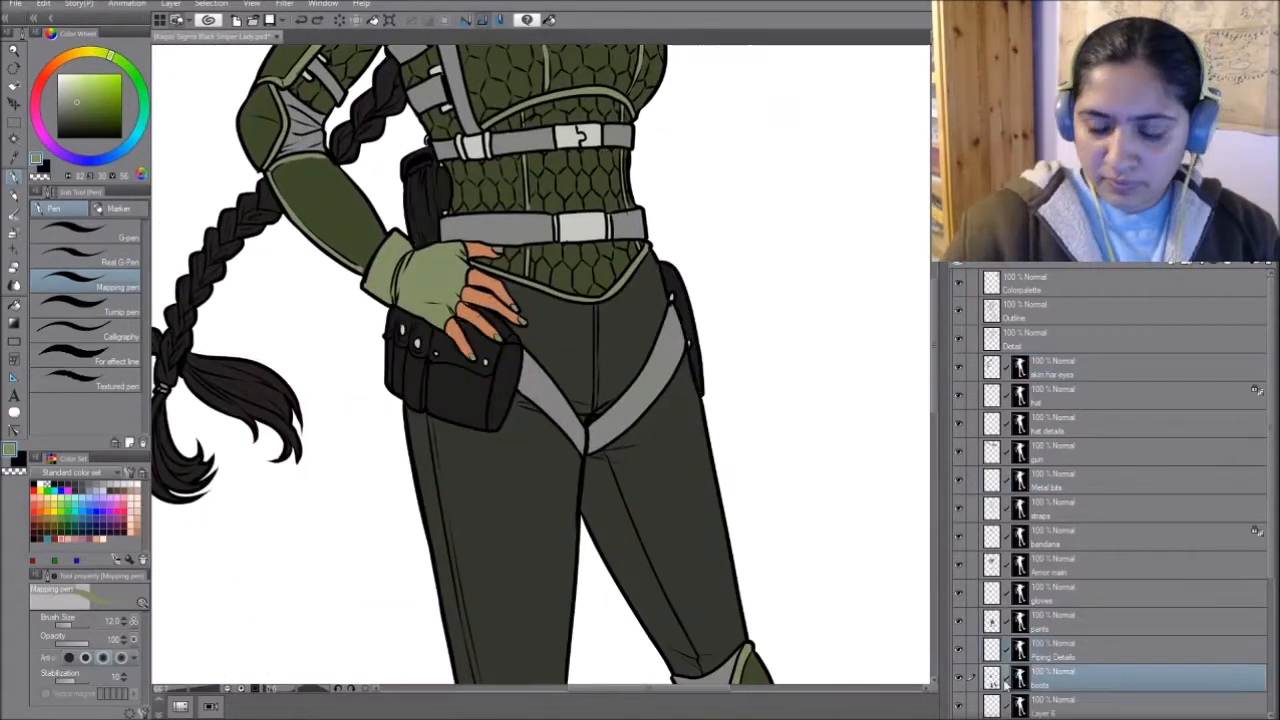
- Make the Metal bits layer's mask active and display its masked area over the drawing
left_click(1022, 481)
left_click(1020, 481, "alt")
left_click(427, 140, "alt")
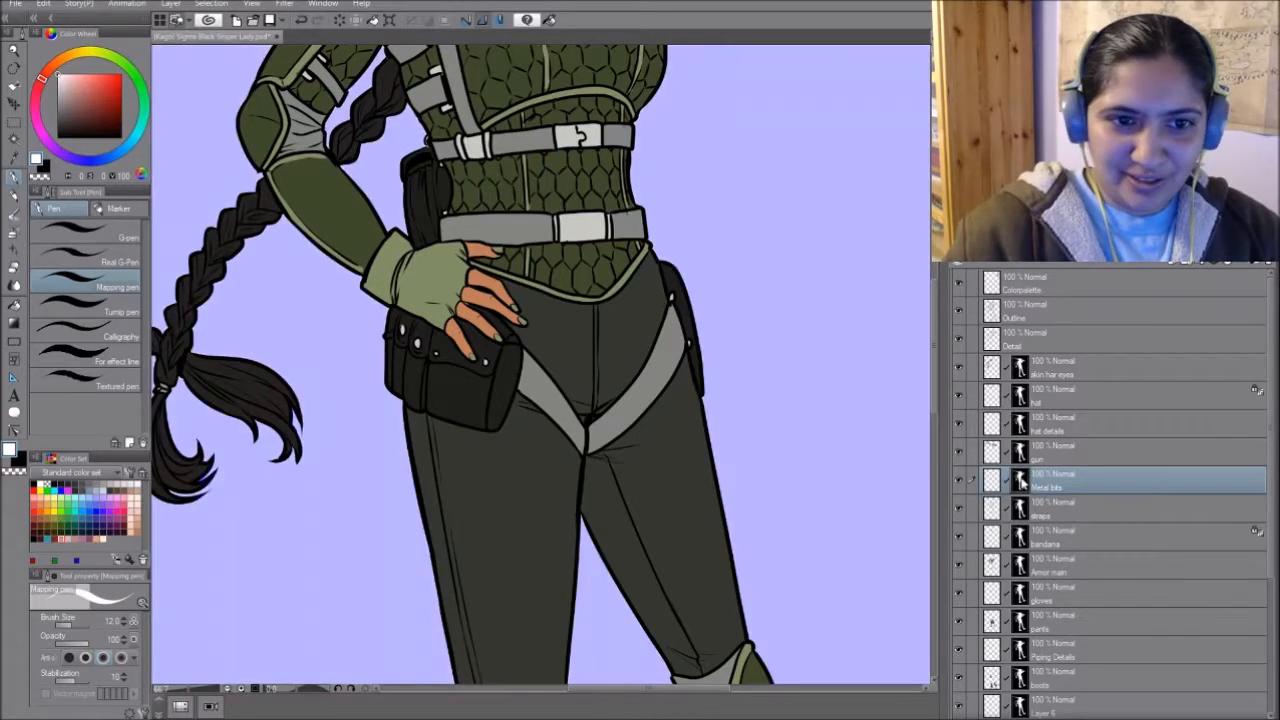
left_click(1023, 482, "alt")
left_click(1022, 485, "alt")
left_click(1025, 482, "alt")
left_click(1024, 482, "alt")
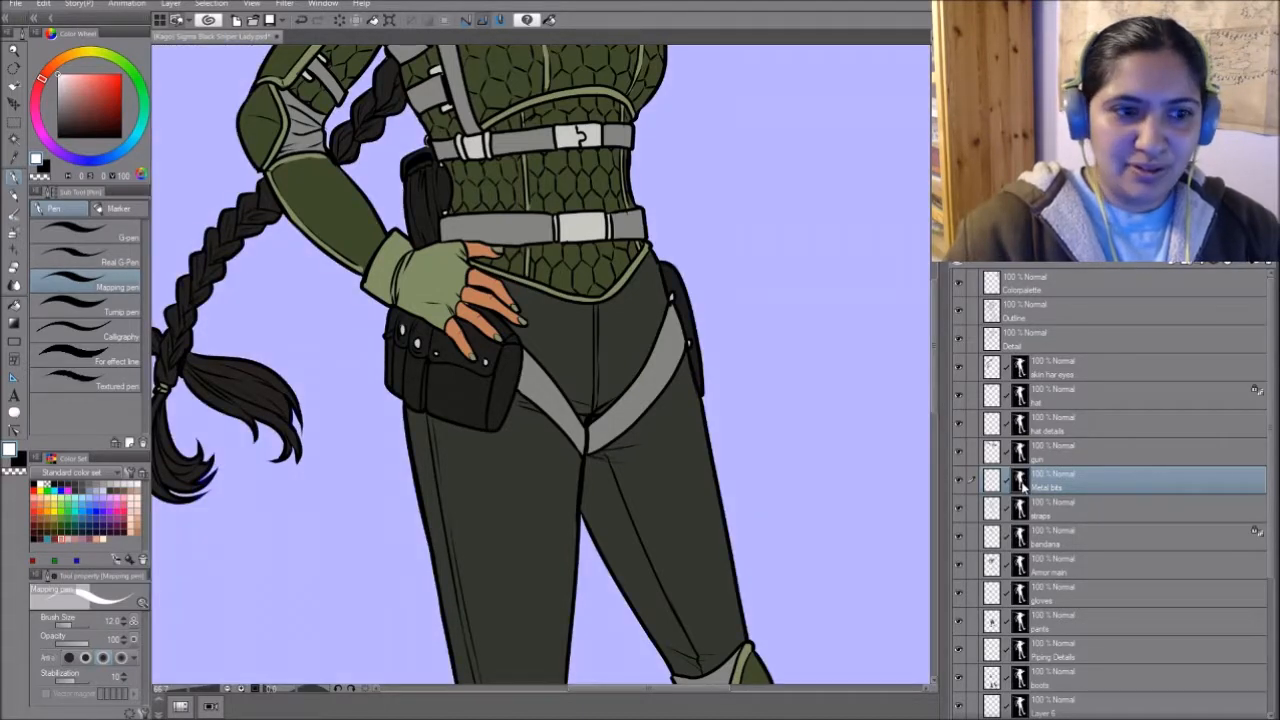
- Try a zigzag stroke on the masked area beside the hips, undo it, and hide the mask display
mouse_move(816, 298)
left_mouse_down()
mouse_move(784, 311)
mouse_move(789, 380)
mouse_move(822, 486)
left_mouse_up()
mouse_move(803, 297)
left_mouse_down()
mouse_move(781, 366)
mouse_move(808, 449)
mouse_move(791, 339)
mouse_move(824, 491)
mouse_move(826, 443)
left_mouse_up()
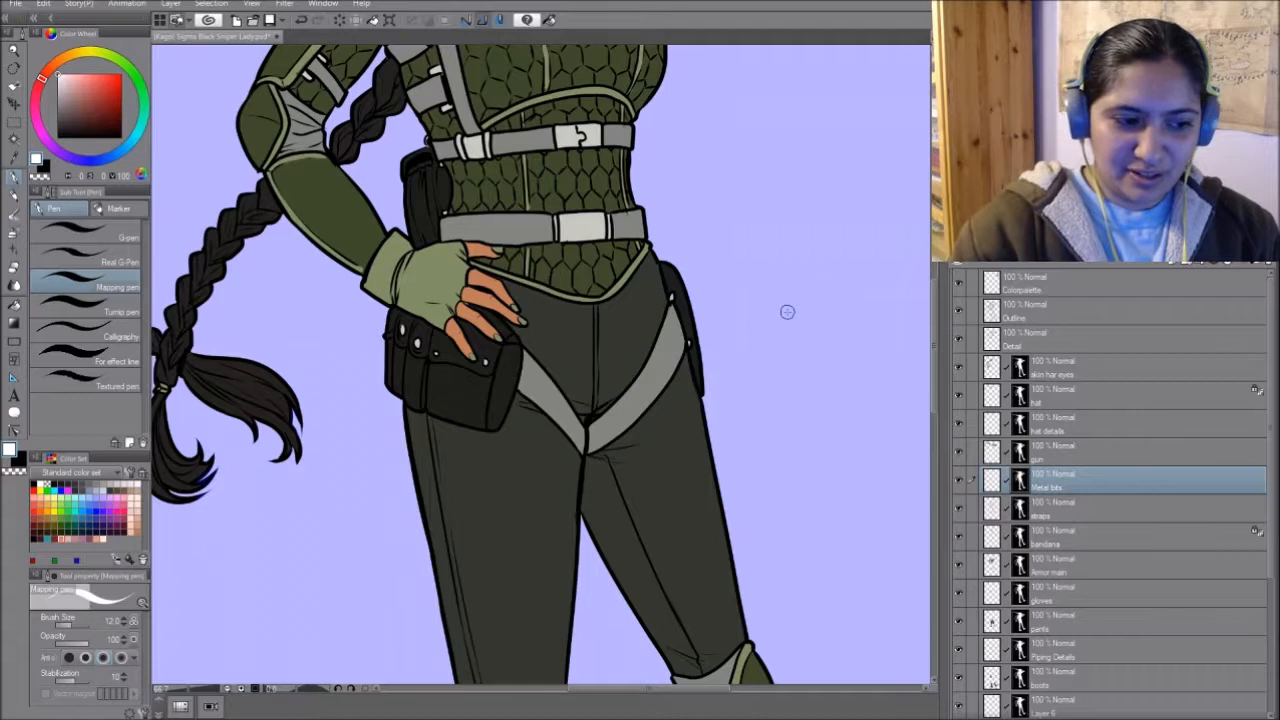
key("c")
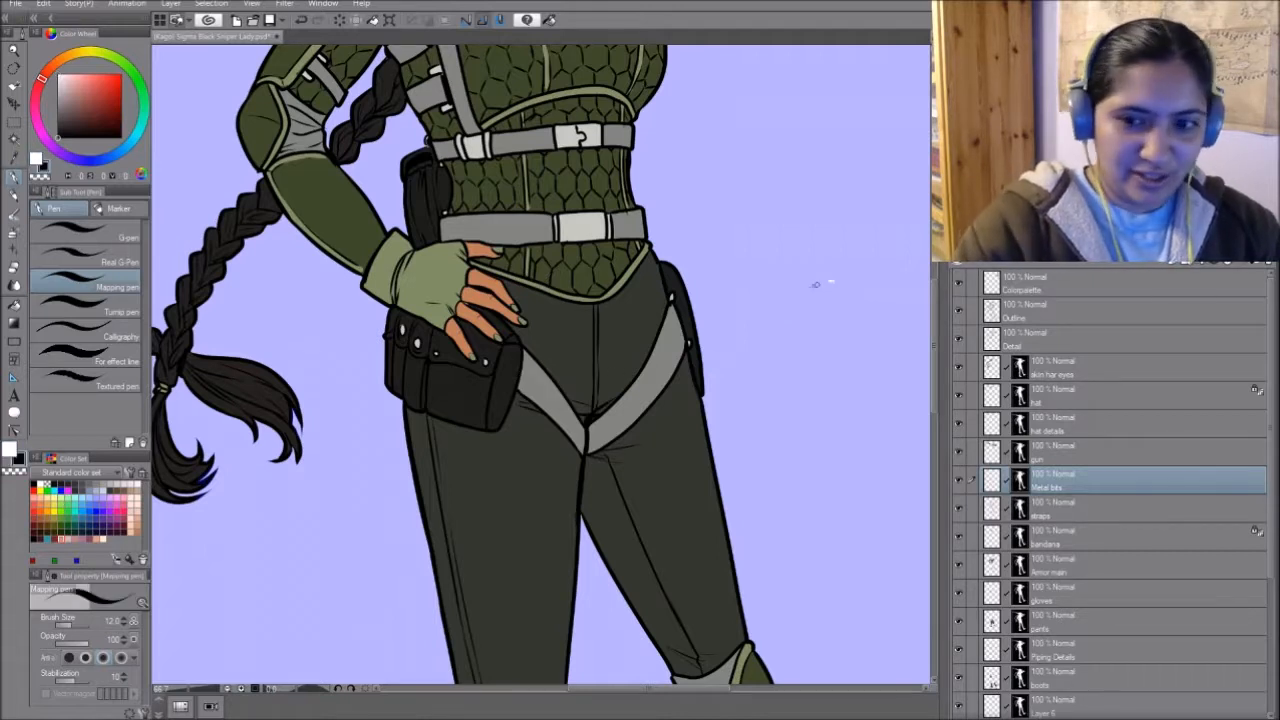
left_click_drag(832, 282, 829, 392)
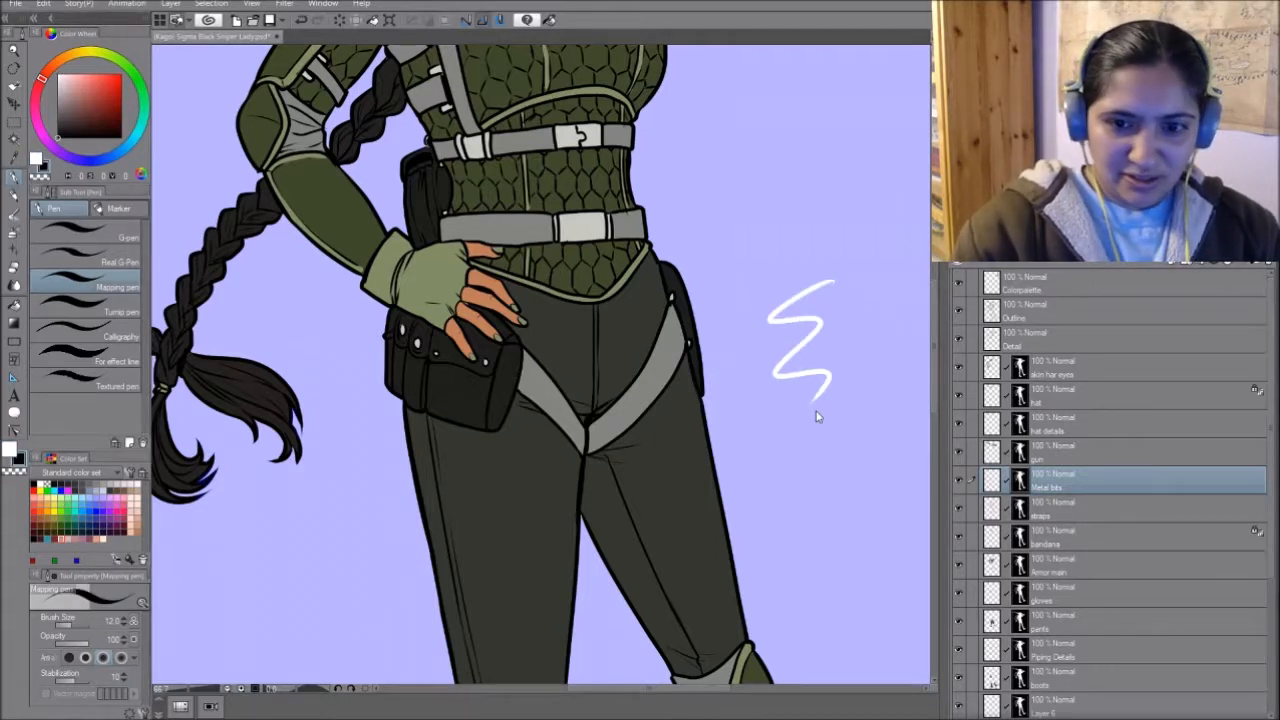
key("ctrl+z")
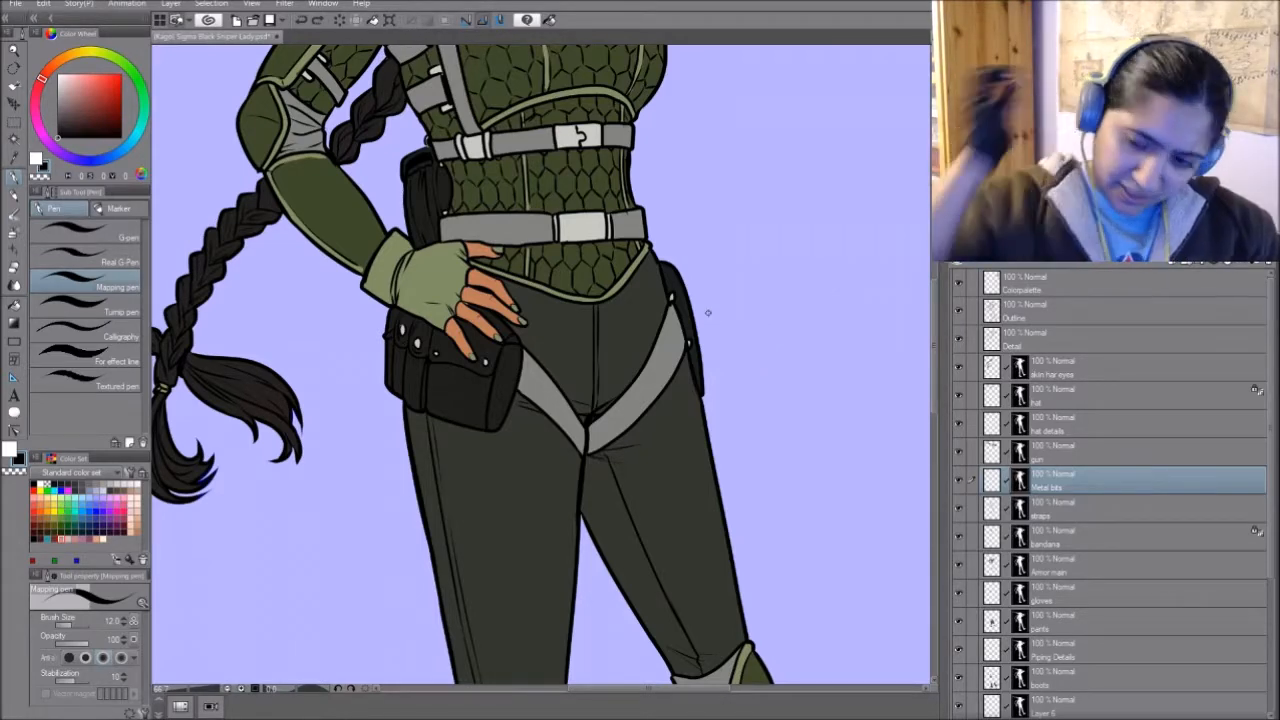
left_click(1024, 474, "alt")
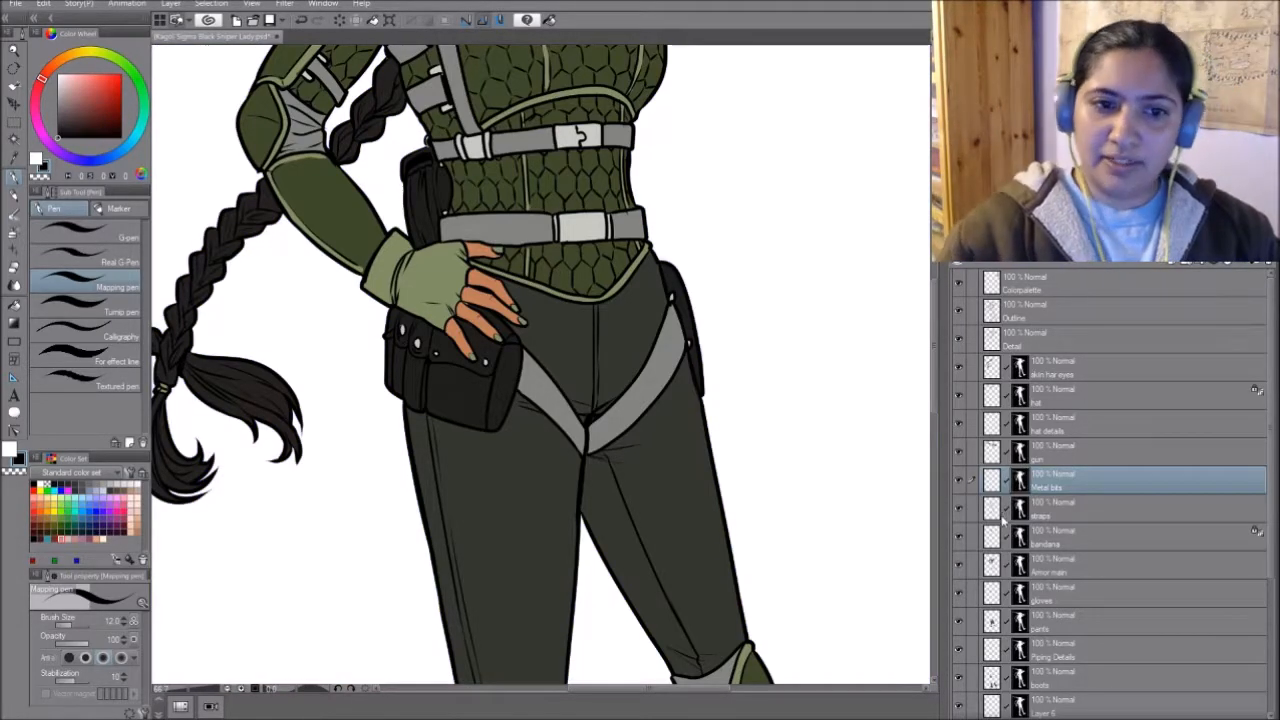
- Try changing the Metal bits buckles and fasteners to a dark grey, compare both versions, and undo the change
left_click_drag(703, 417, 737, 534)
mouse_move(691, 477)
left_mouse_down()
mouse_move(748, 556)
mouse_move(740, 474)
left_mouse_up()
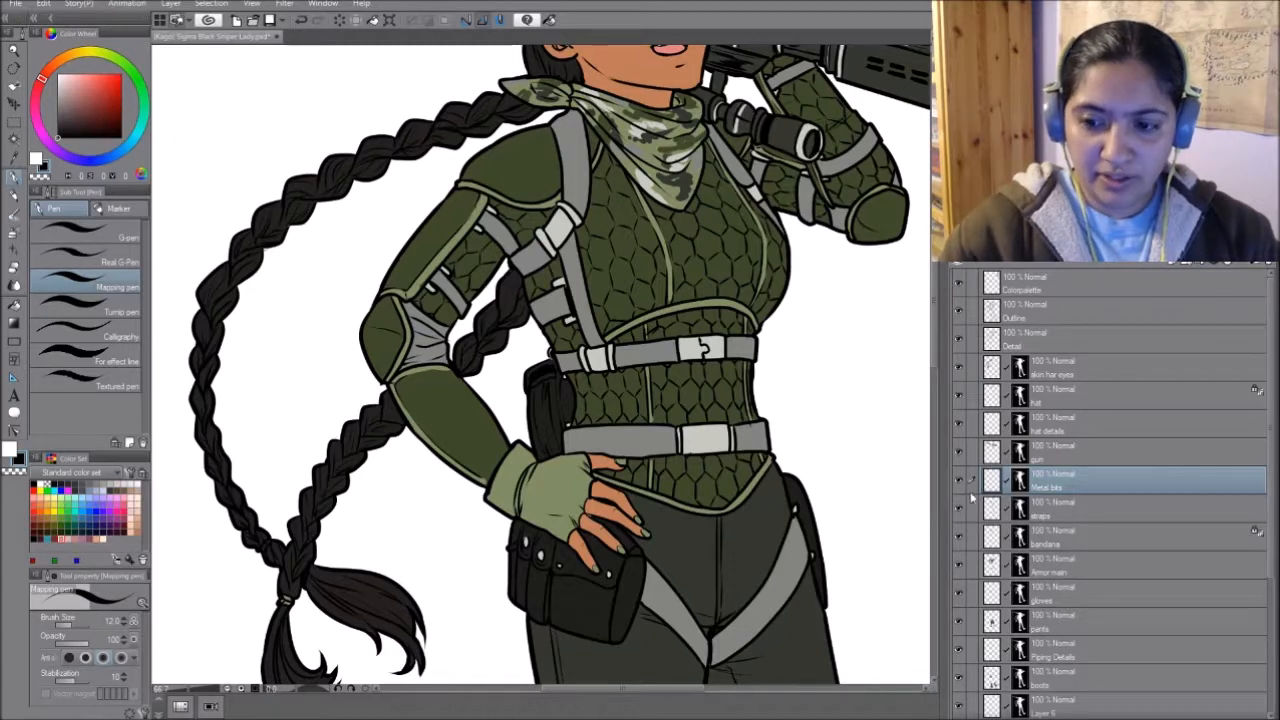
left_click(608, 354, "alt")
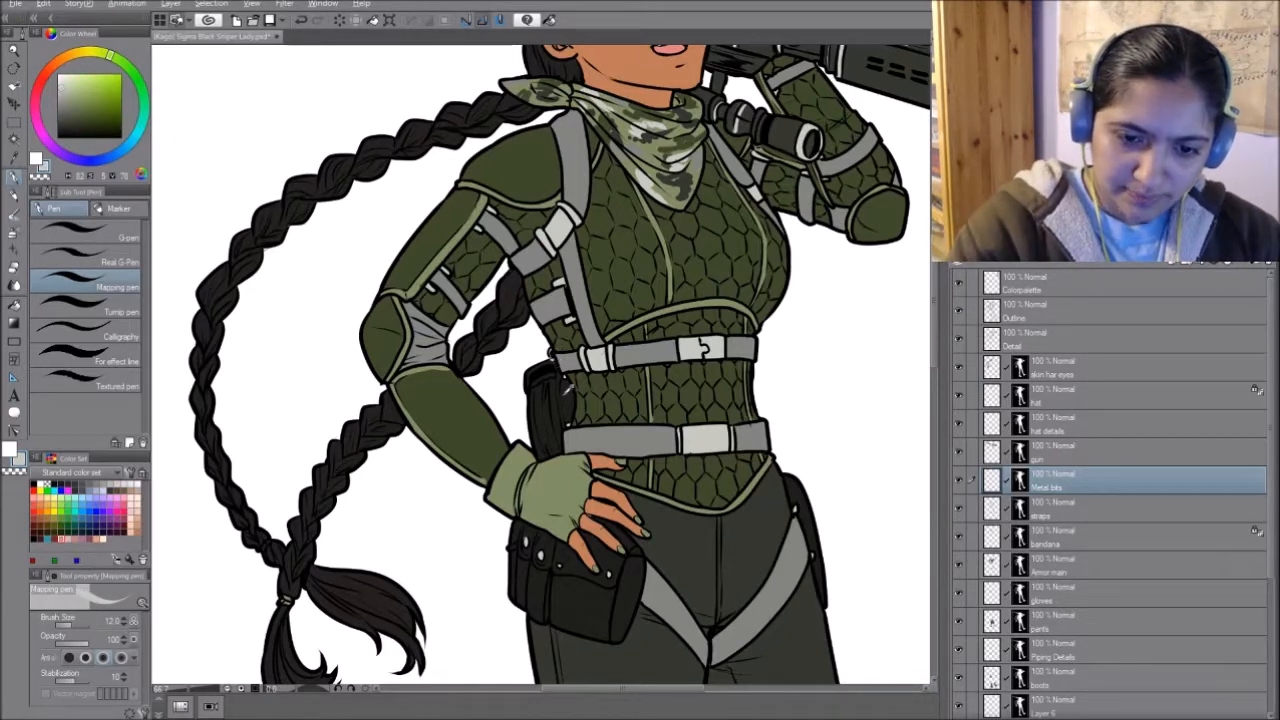
left_click(556, 364, "alt")
key("Delete")
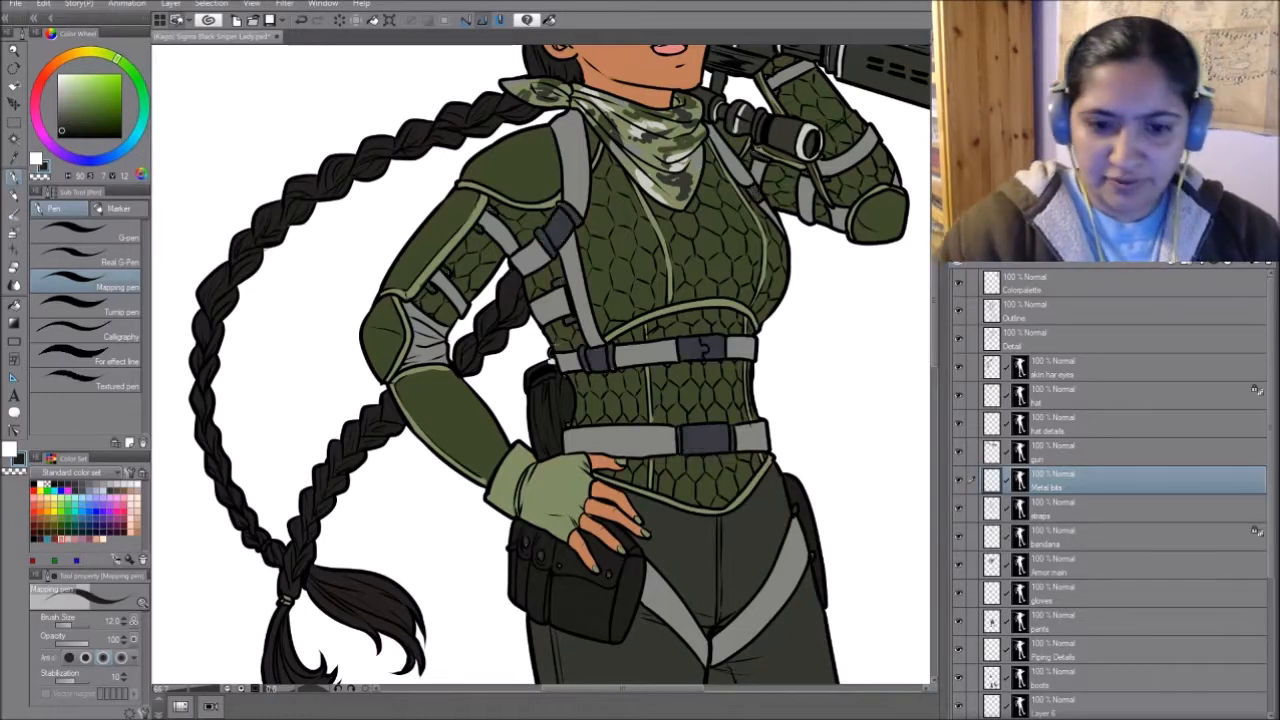
key("ctrl+z")
key("ctrl+y")
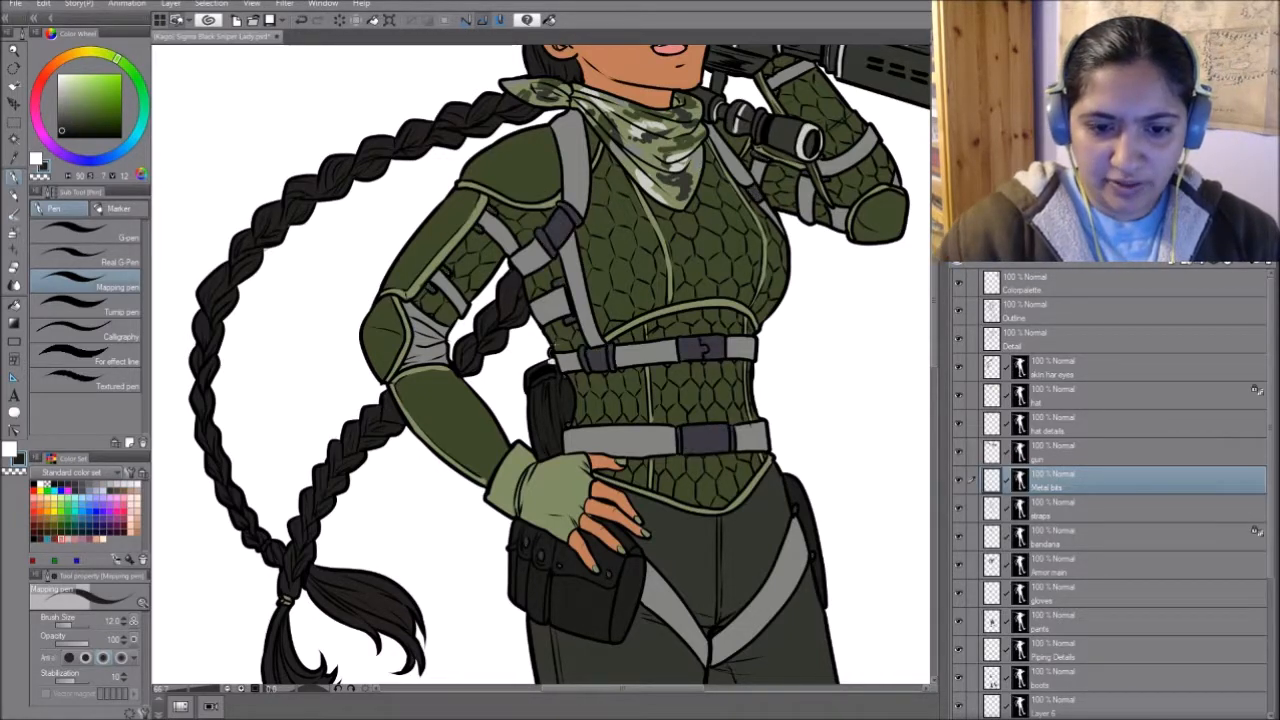
key("ctrl+z")
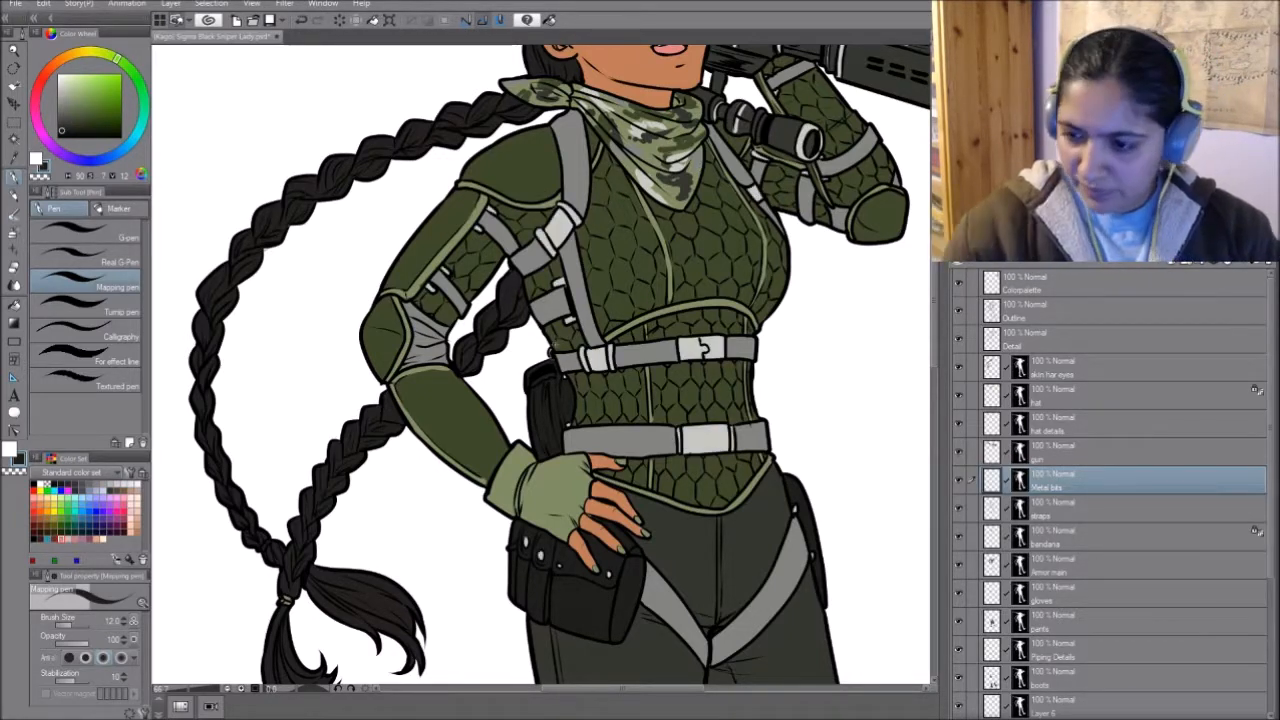
- Toggle the boots layer's visibility, make it active, and examine the fill and laces on both boots
scroll(1087, 530, "down", 3)
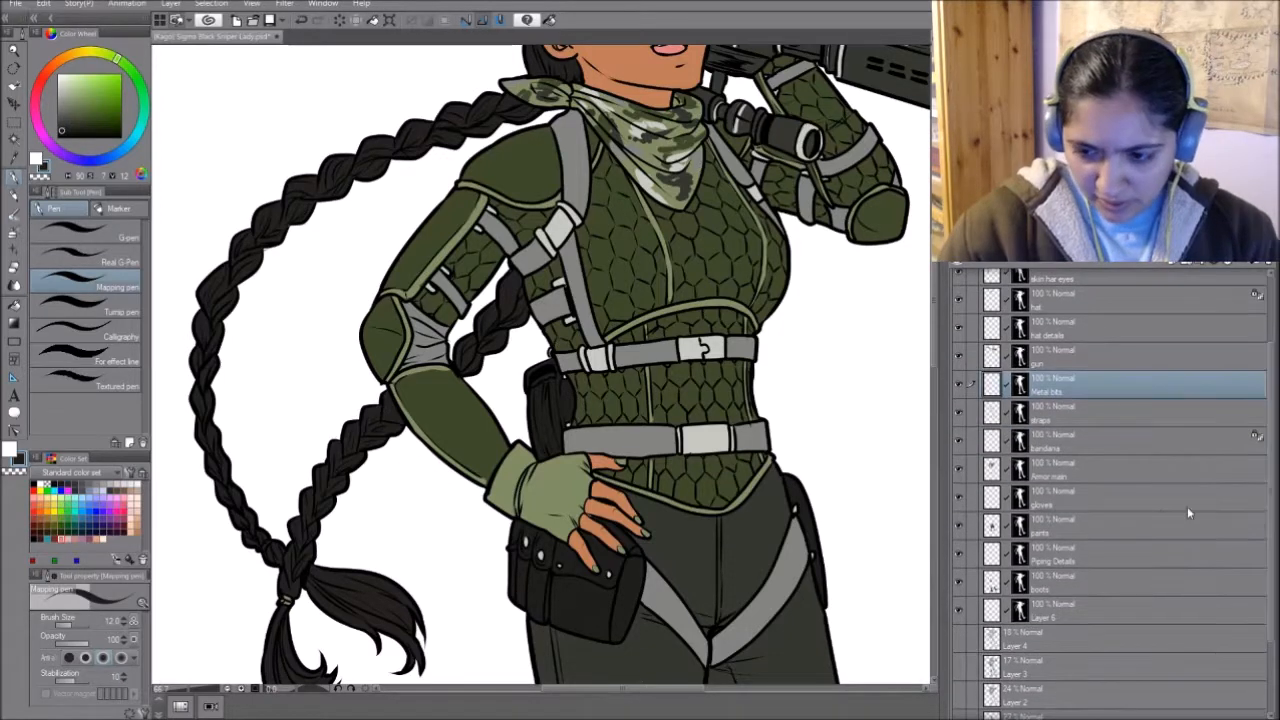
left_click(958, 587)
left_click(958, 587)
left_click(1050, 582)
scroll(694, 614, "down", 10)
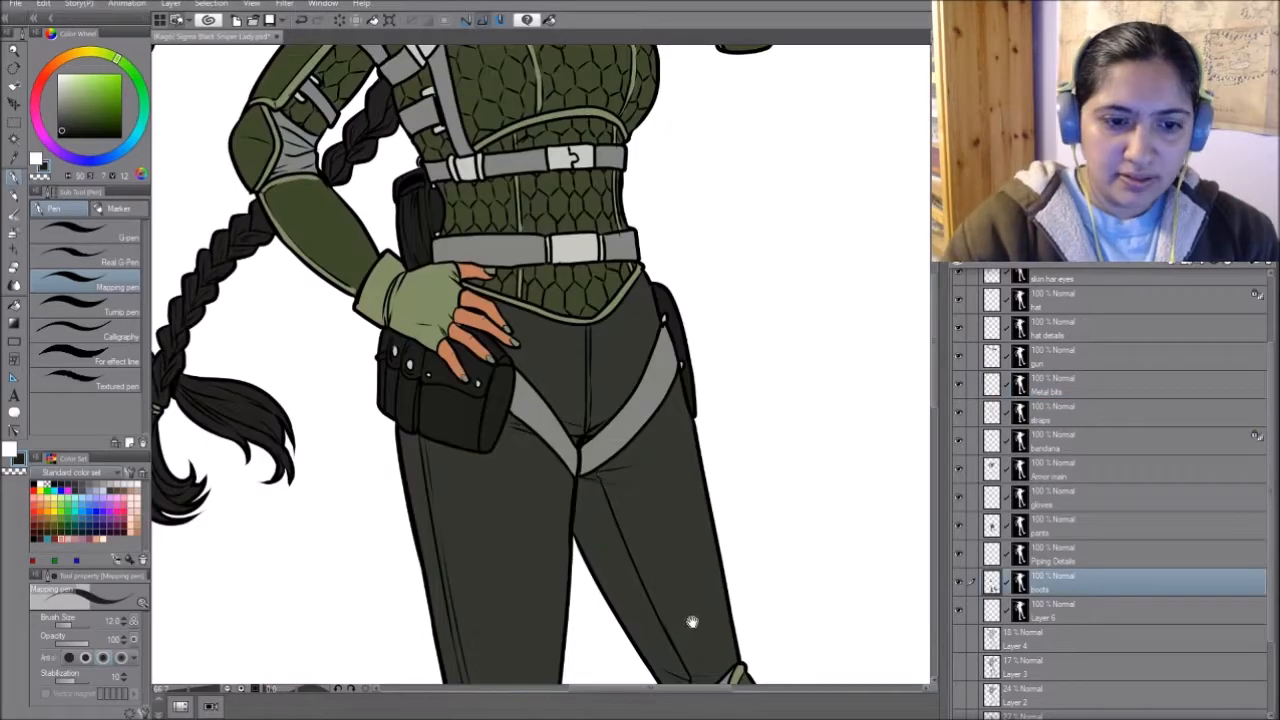
left_click_drag(466, 400, 268, 503)
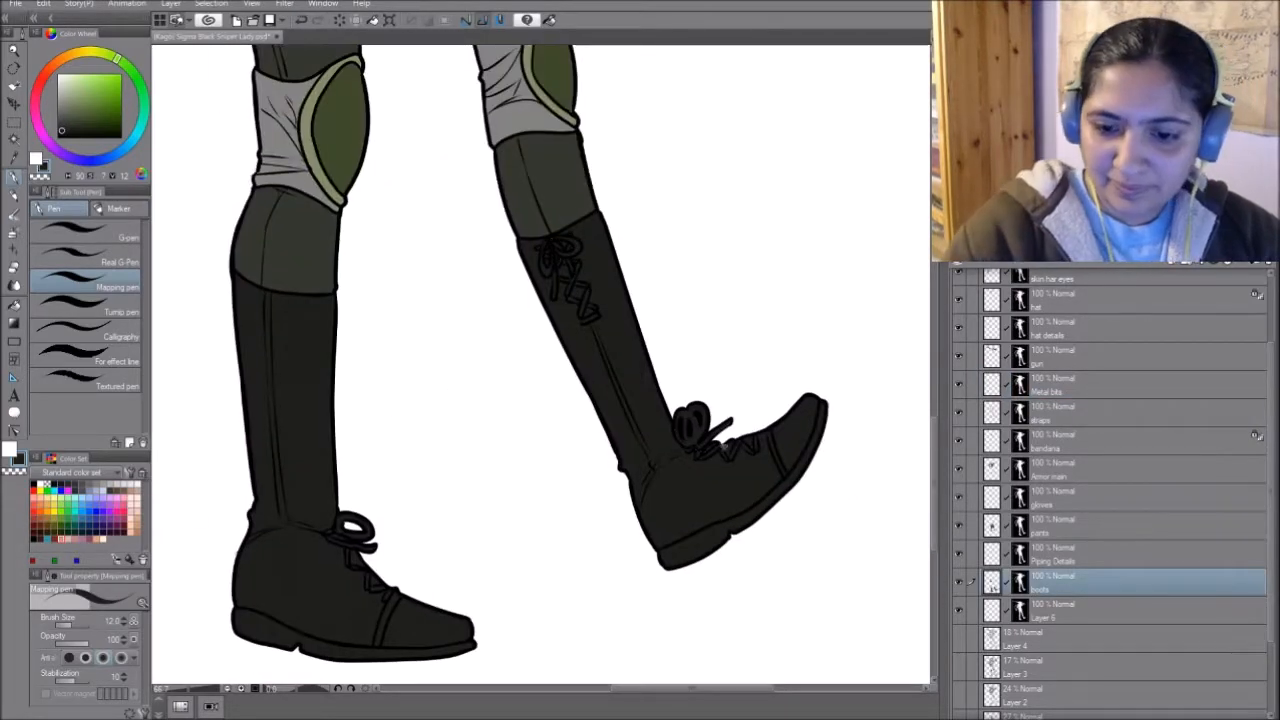
scroll(652, 540, "down", 2)
left_click_drag(677, 193, 689, 400)
scroll(708, 276, "down", 1)
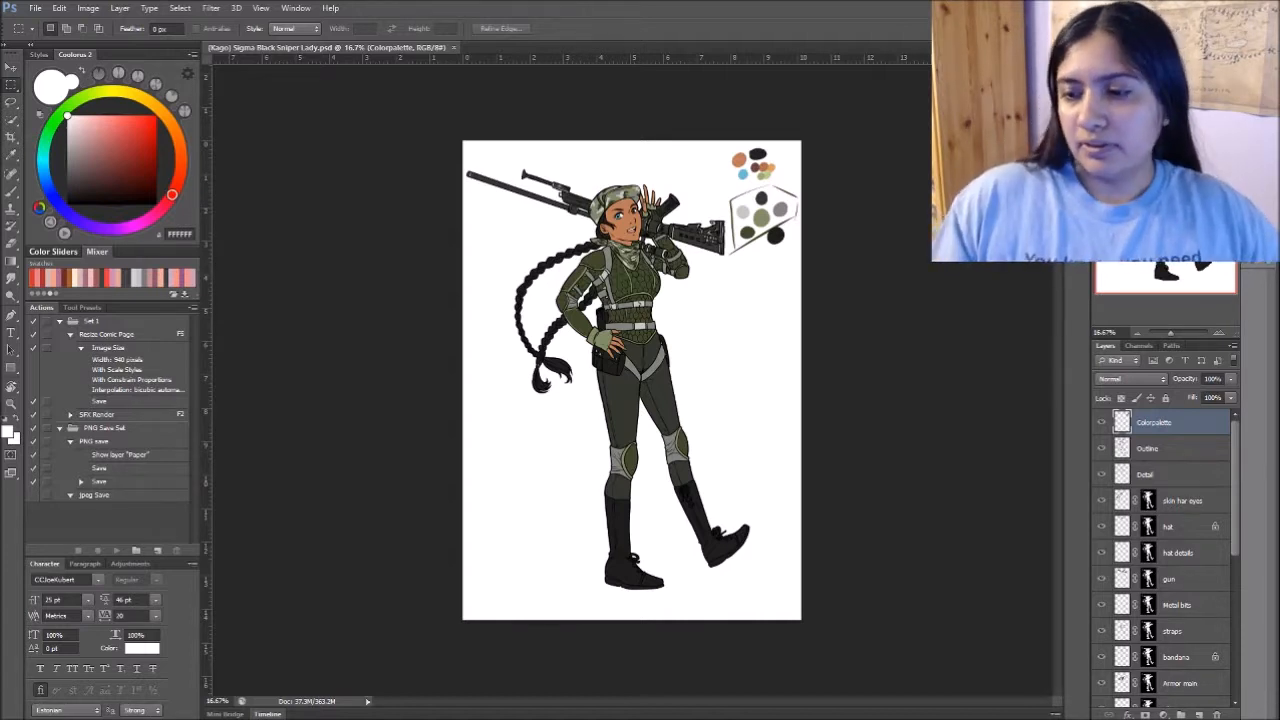
- Switch to Photoshop, make the skin har eyes layer active, and brush a deeper blue into the eyes
scroll(1227, 503, "down", 3)
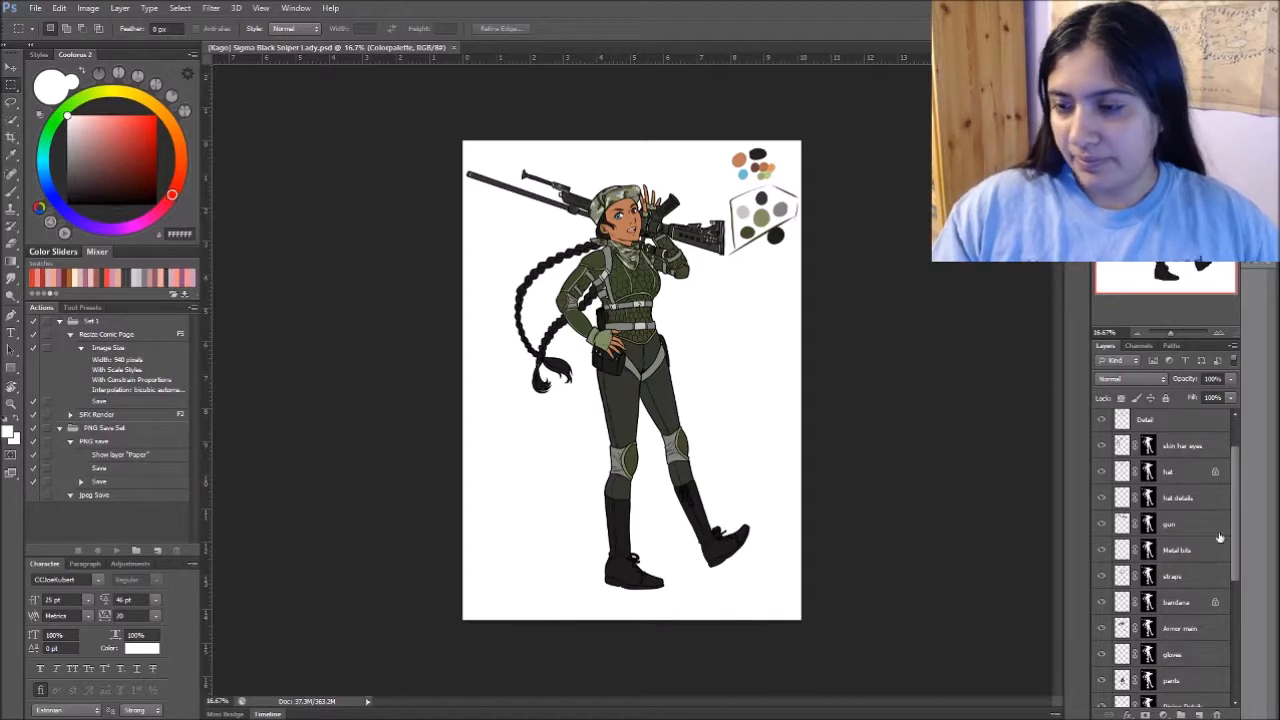
left_click(1195, 447)
key("ctrl+plus")
key("ctrl+plus")
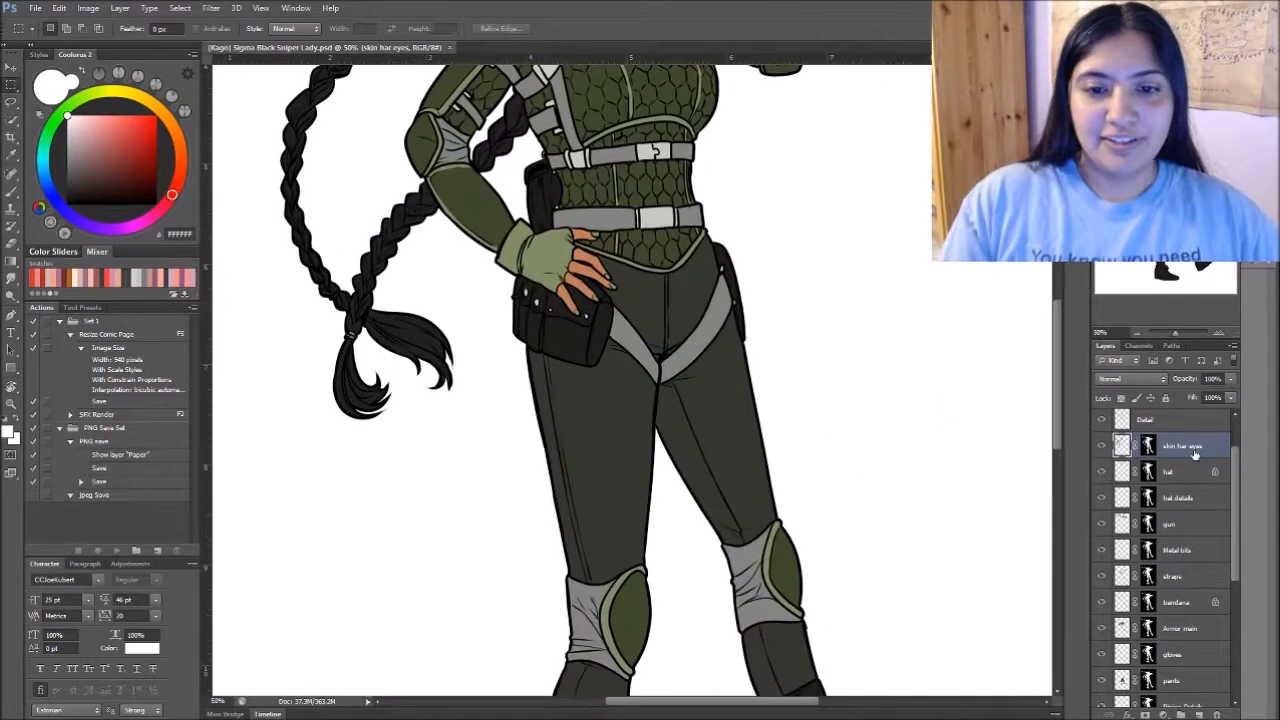
left_click_drag(780, 114, 754, 590)
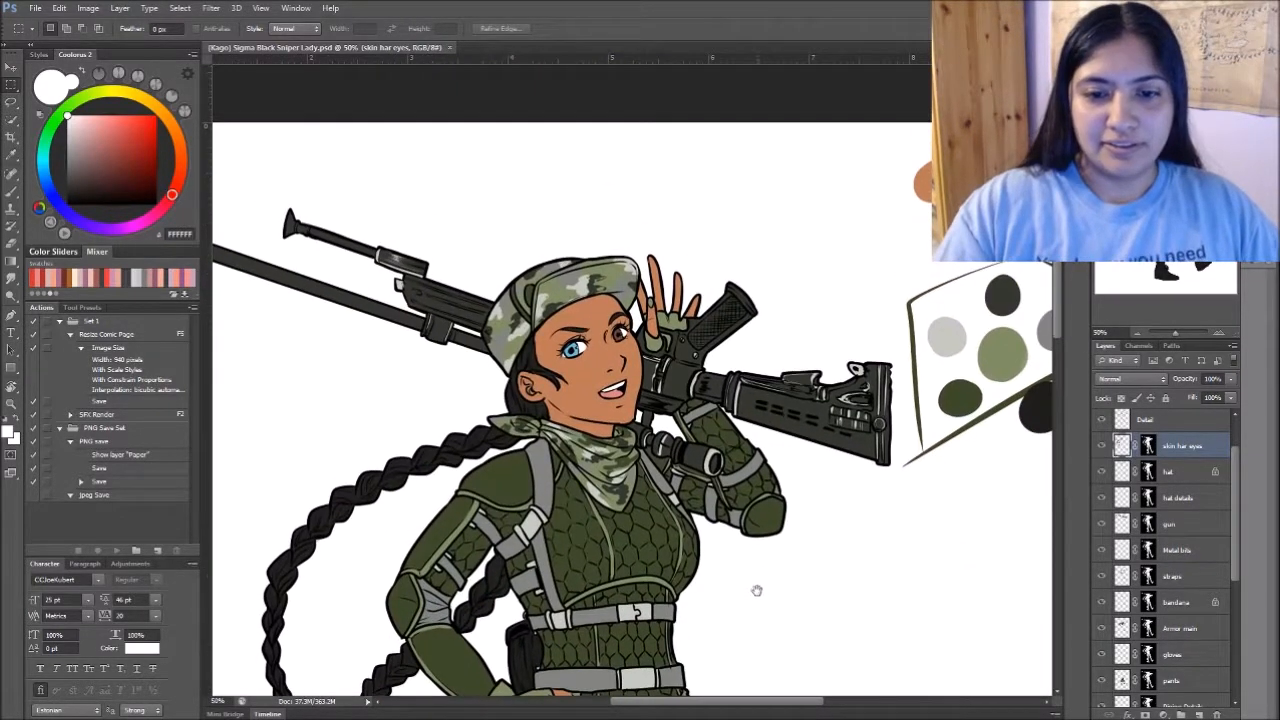
key("alt")
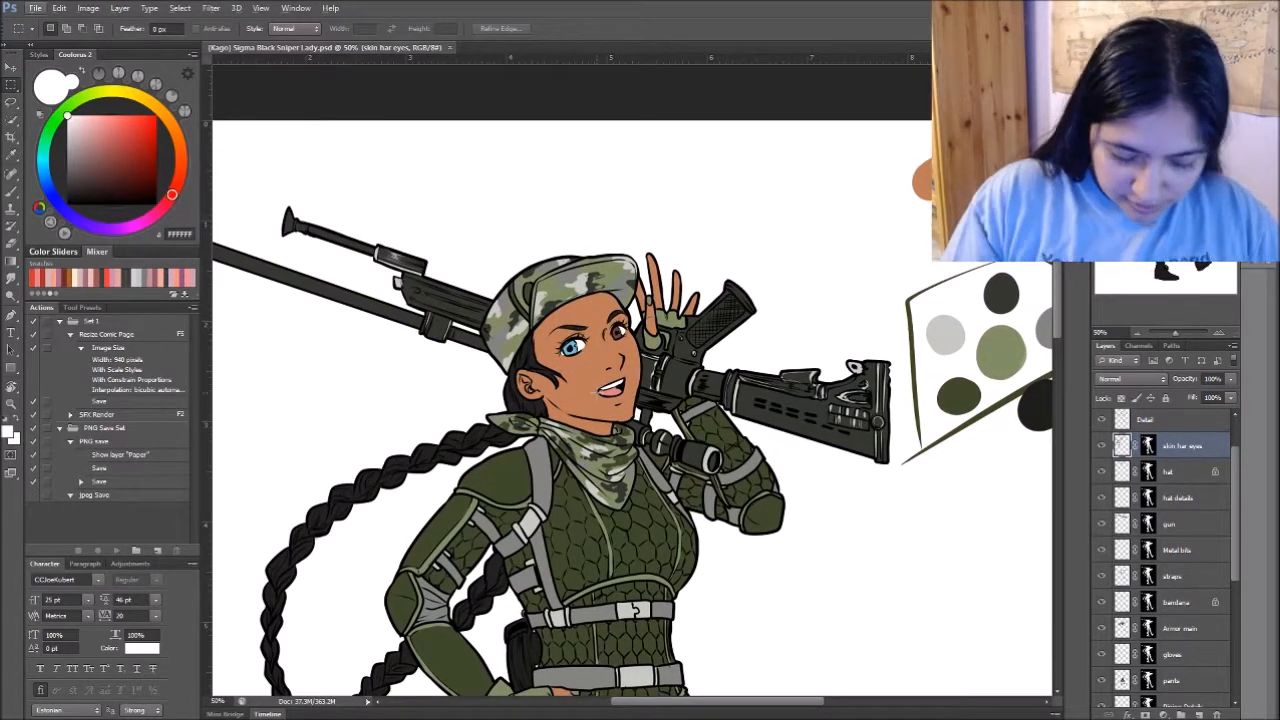
key("b")
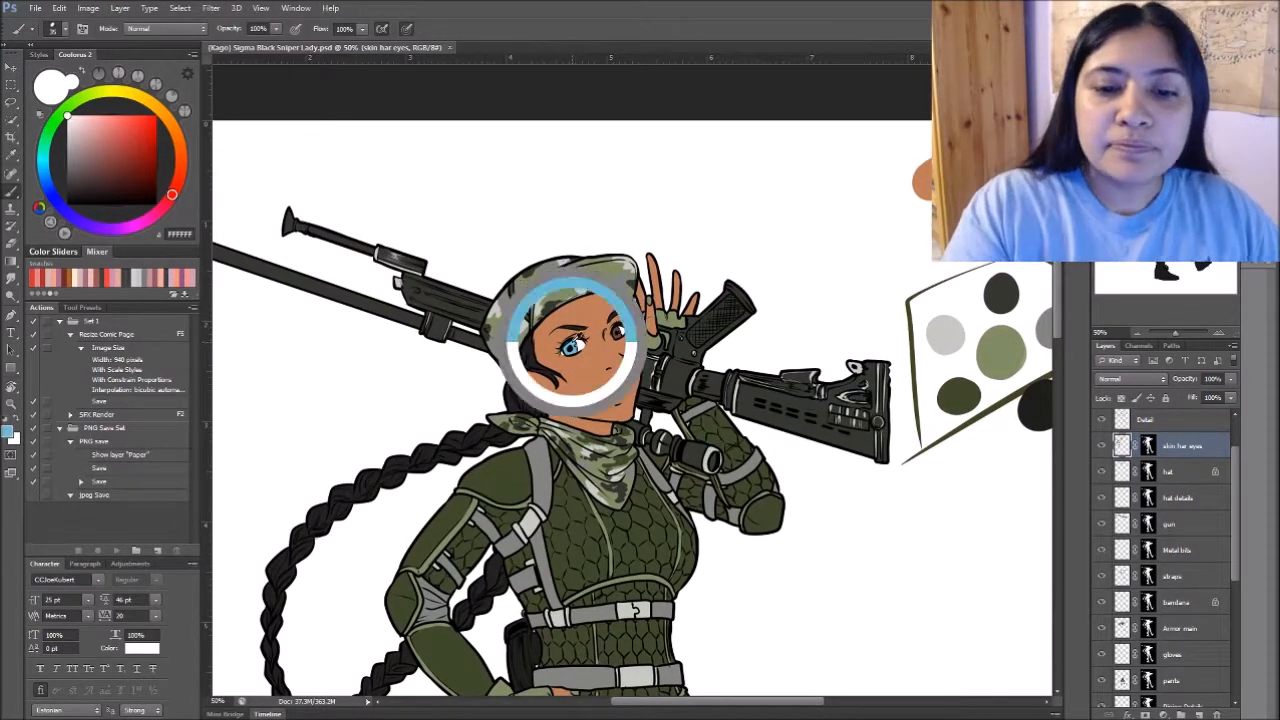
left_click(572, 345, "alt")
left_click_drag(619, 331, 621, 339)
- Make the Colorpalette layer active and paint a swatch of the deeper blue beside the light blue one
key("ctrl+Page_Up")
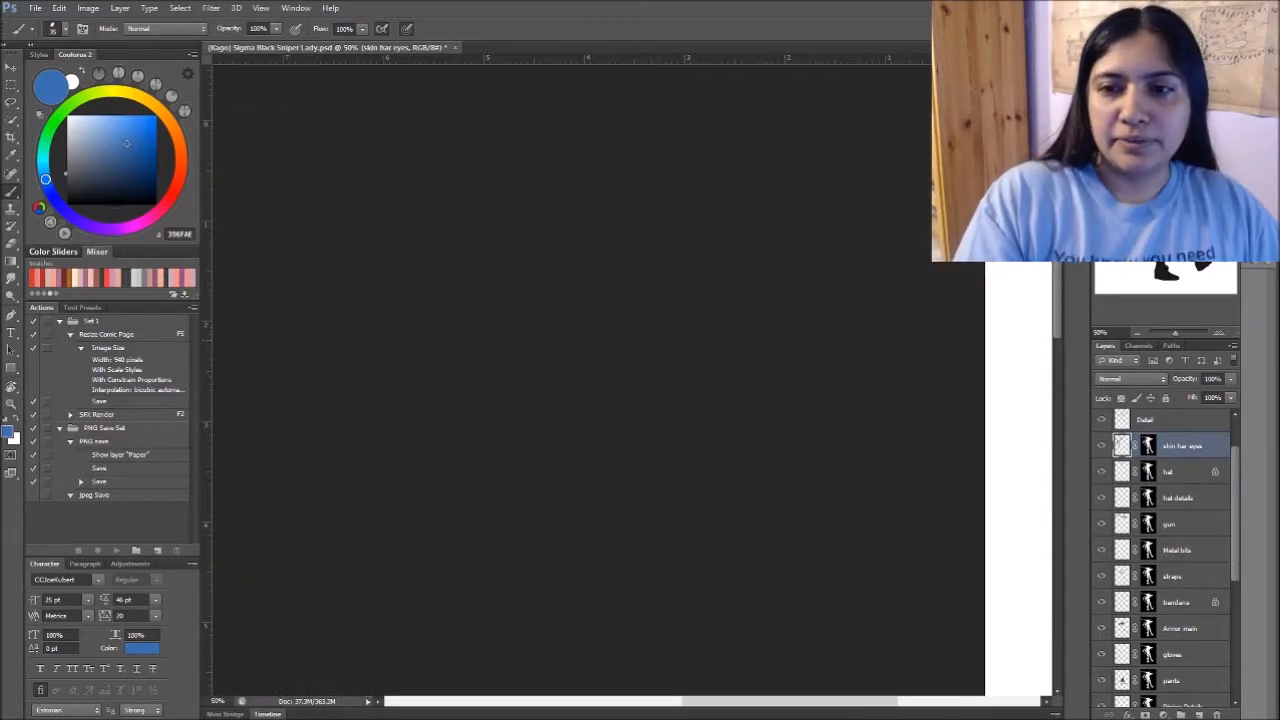
left_click_drag(1045, 130, 1183, 133)
scroll(1180, 426, "up", 2)
left_click(1180, 424)
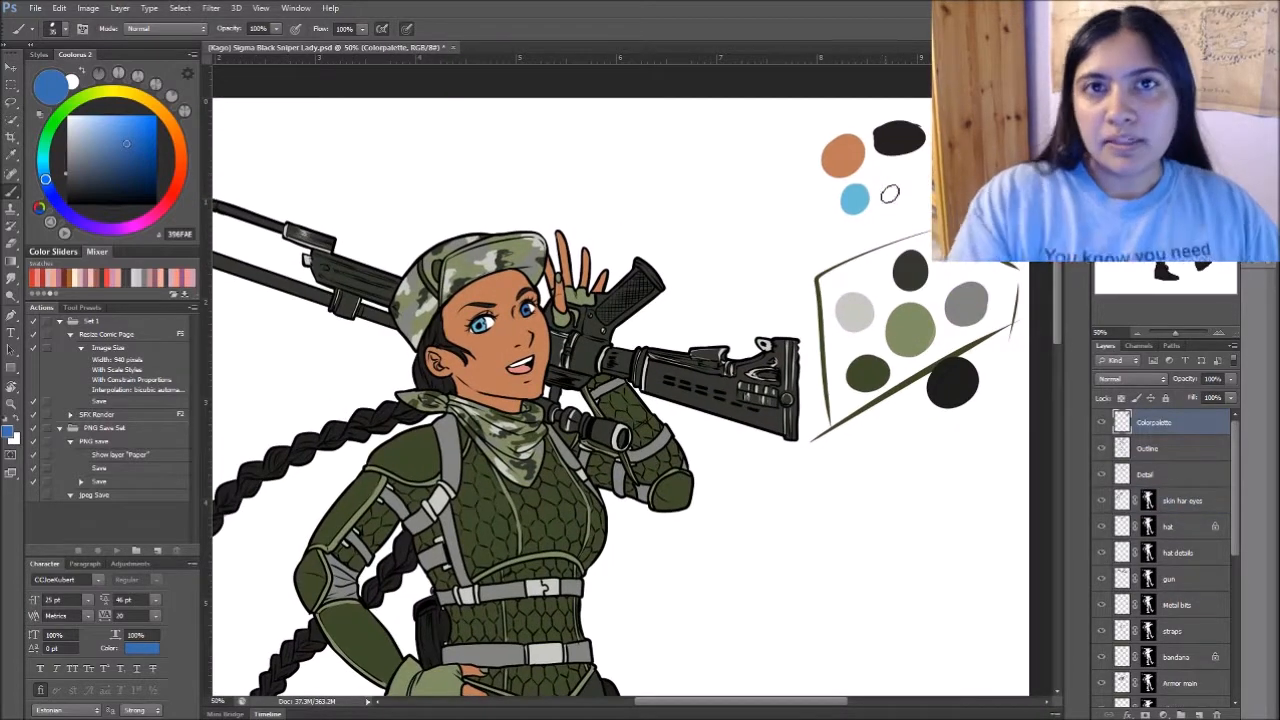
left_click_drag(909, 193, 911, 182)
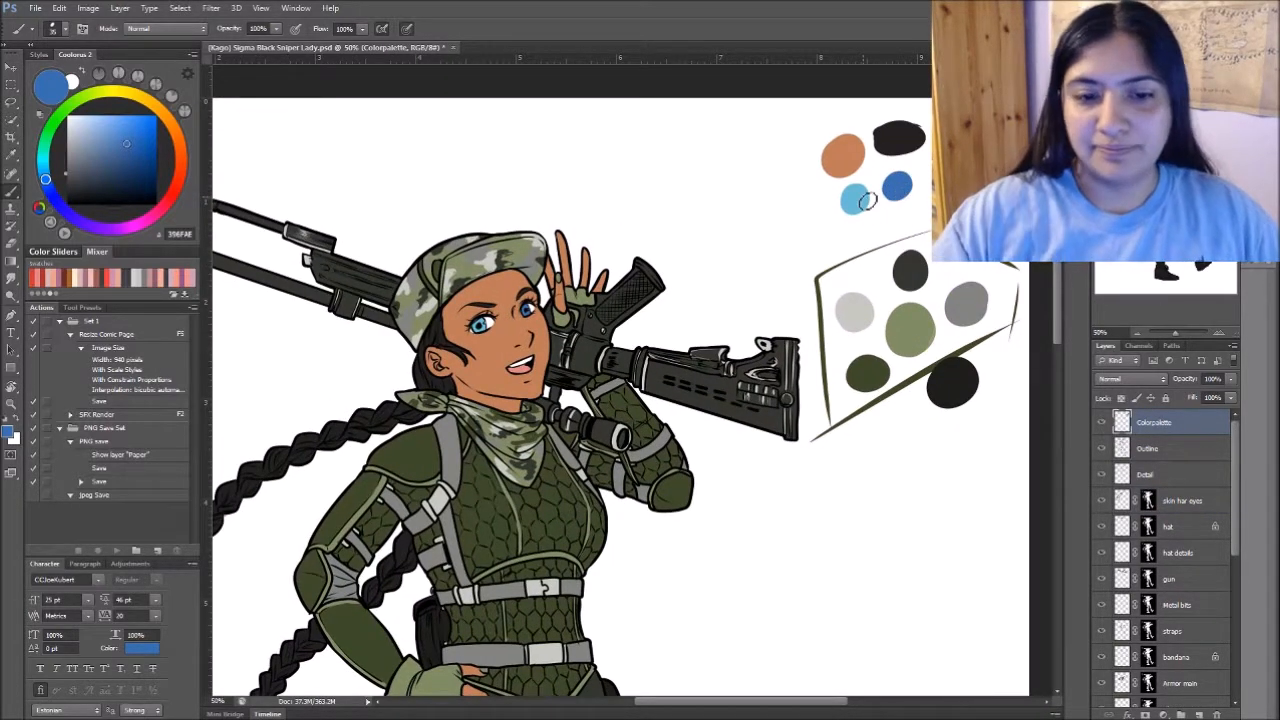
left_click_drag(640, 580, 700, 509)
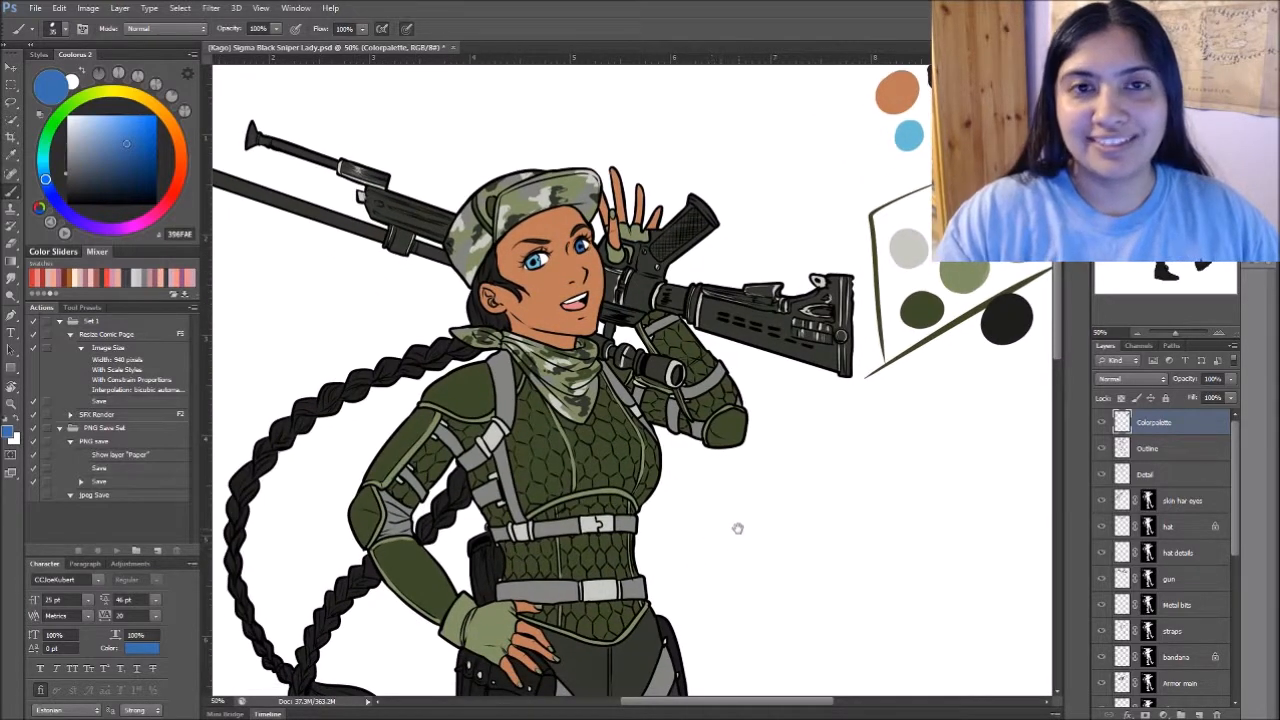
left_click_drag(706, 560, 766, 514)
mouse_move(811, 567)
left_mouse_down()
mouse_move(806, 531)
mouse_move(822, 570)
mouse_move(814, 551)
left_mouse_up()
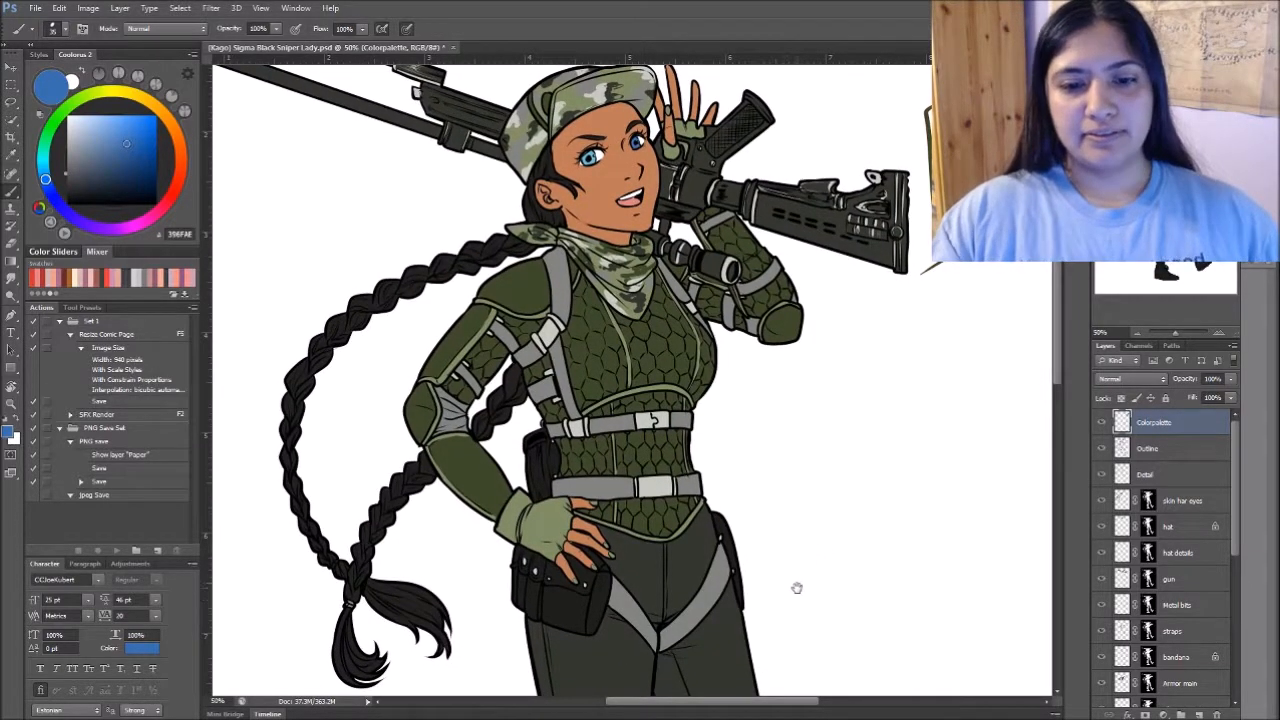
- Look over the figure's flat colours from the rifle and head down to the boots, and save the document
mouse_move(806, 563)
left_mouse_down()
mouse_move(803, 511)
mouse_move(806, 555)
left_mouse_up()
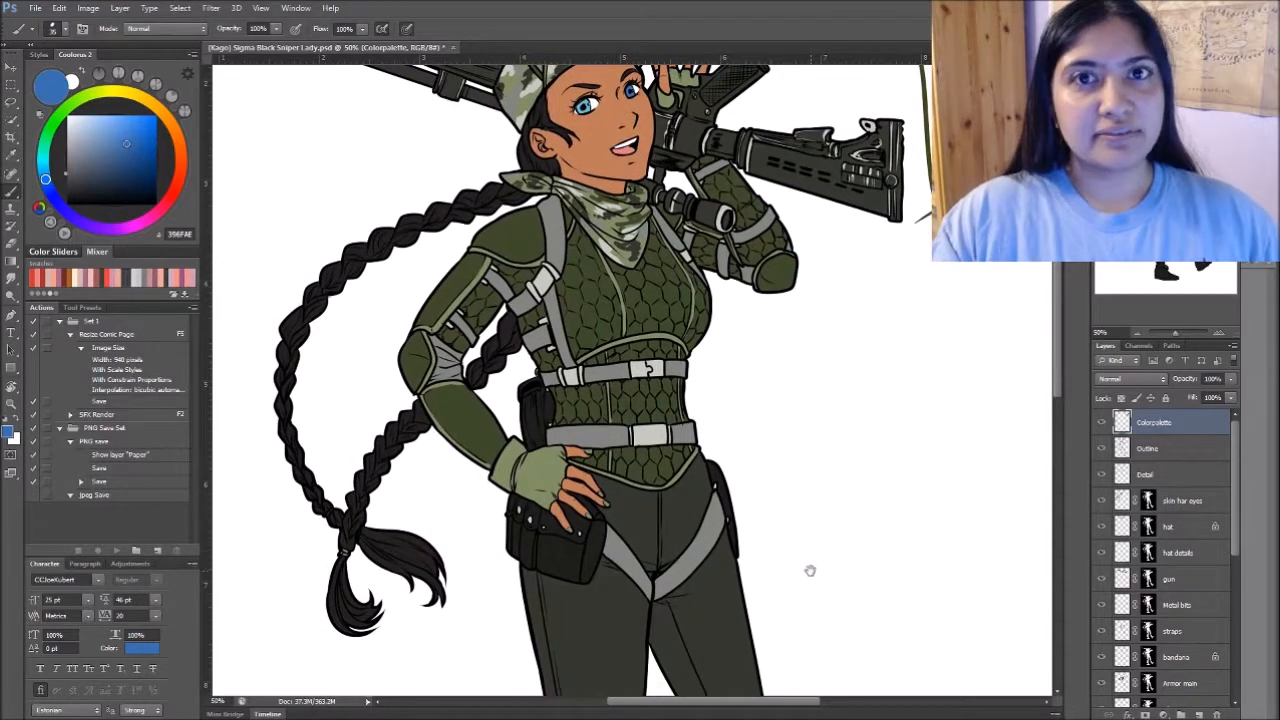
scroll(809, 566, "down", 5)
scroll(809, 570, "down", 10)
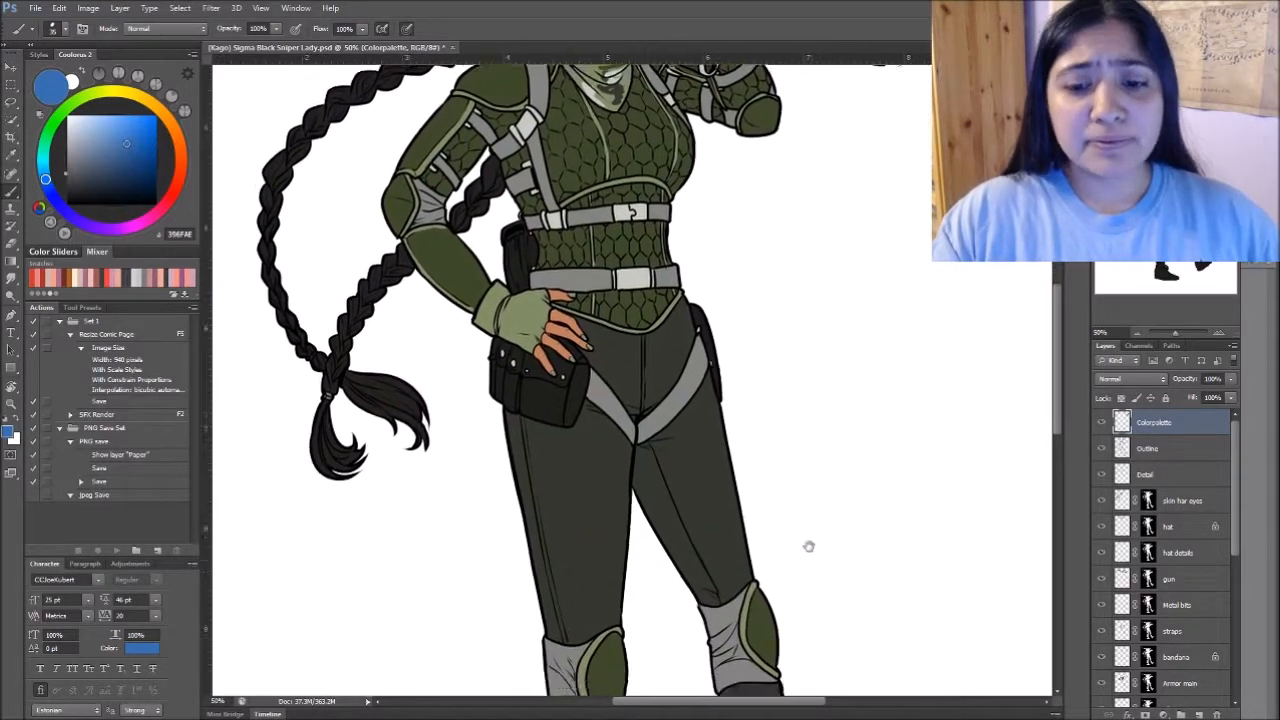
scroll(809, 189, "up", 2)
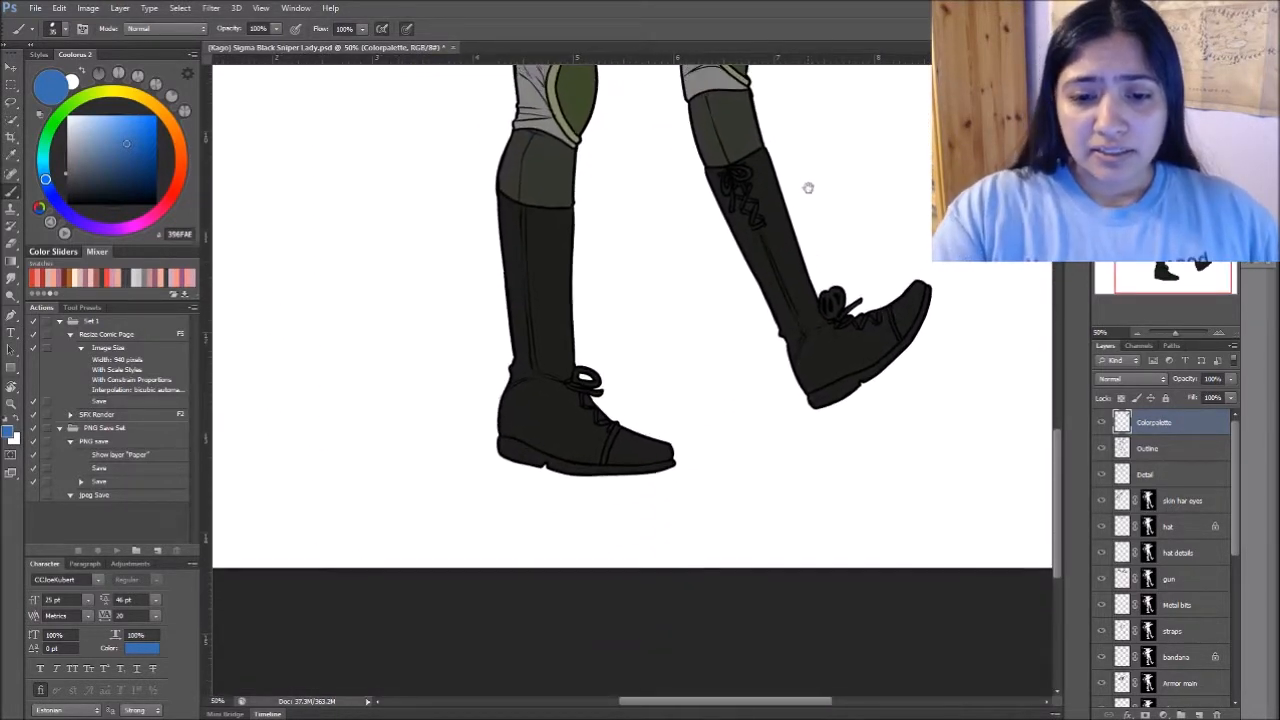
scroll(849, 214, "up", 2)
scroll(844, 251, "up", 20)
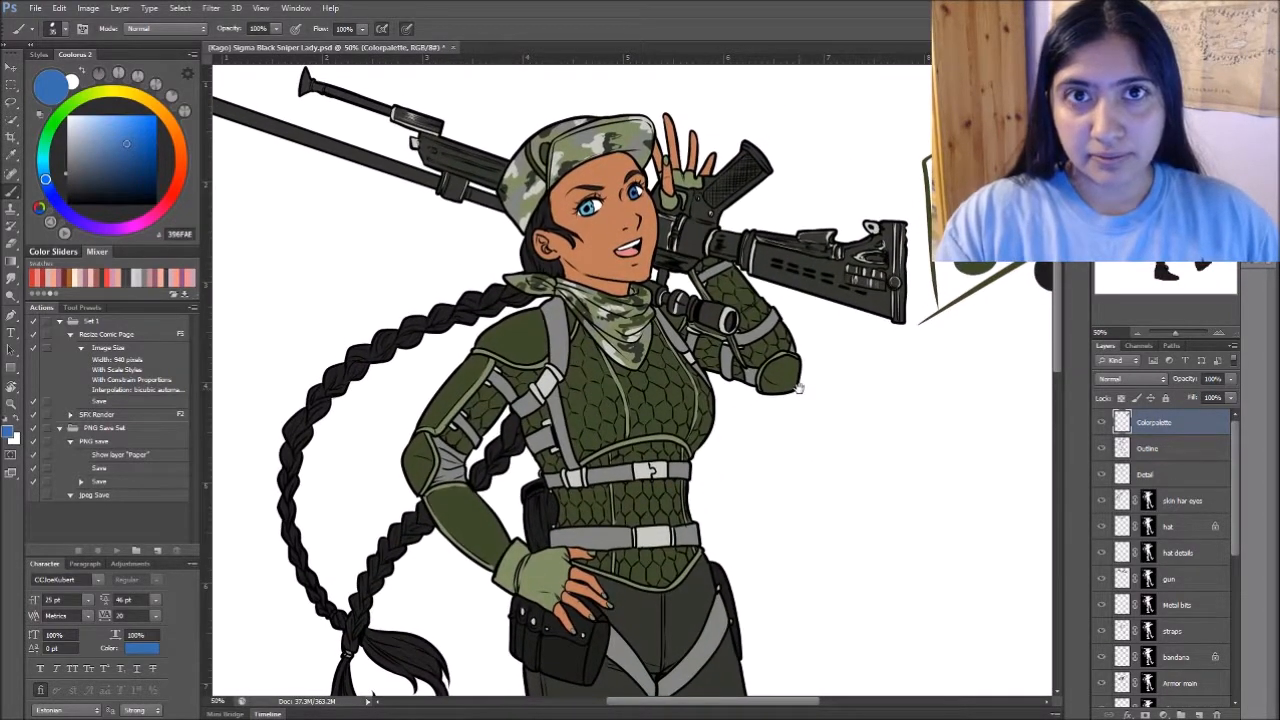
left_click_drag(782, 397, 856, 475)
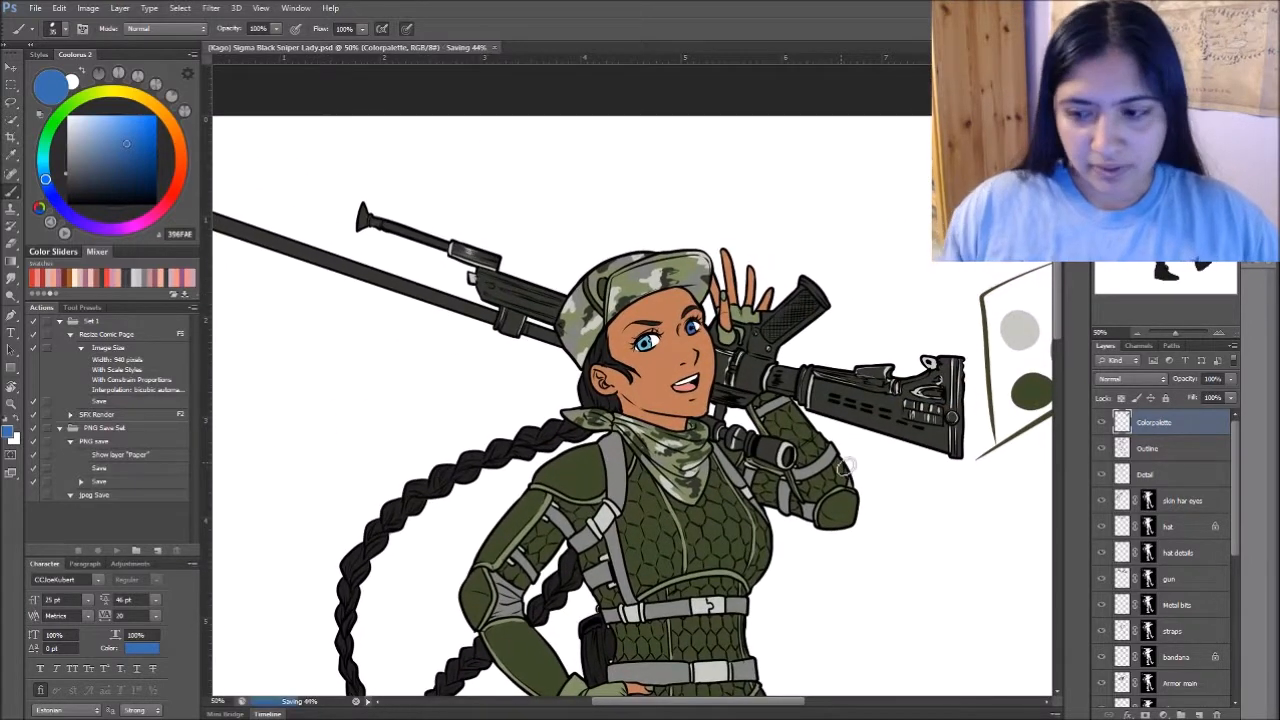
- Load the skin har eyes layer's mask as a selection around the figure
mouse_move(1236, 434)
left_mouse_down()
mouse_move(1230, 449)
mouse_move(1237, 422)
left_mouse_up()
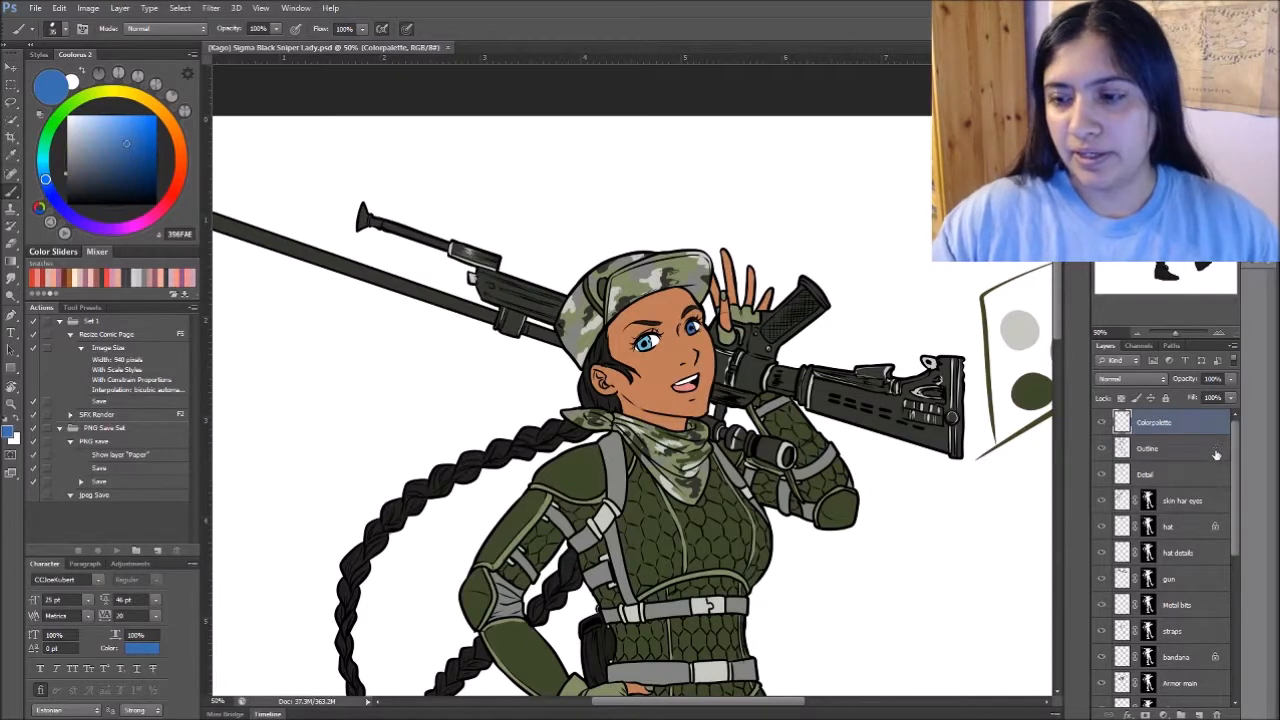
left_click(1207, 497)
scroll(1215, 498, "down", 4)
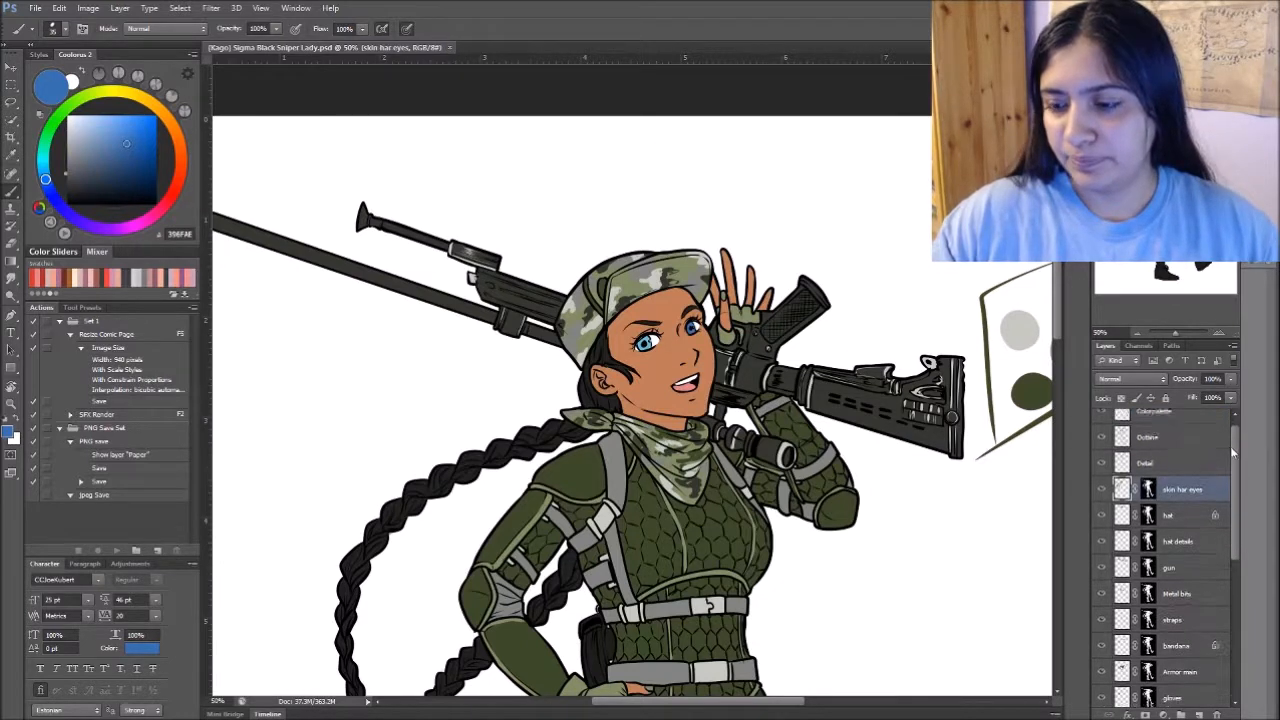
left_click_drag(1235, 490, 1226, 452)
left_click(1196, 625, "shift")
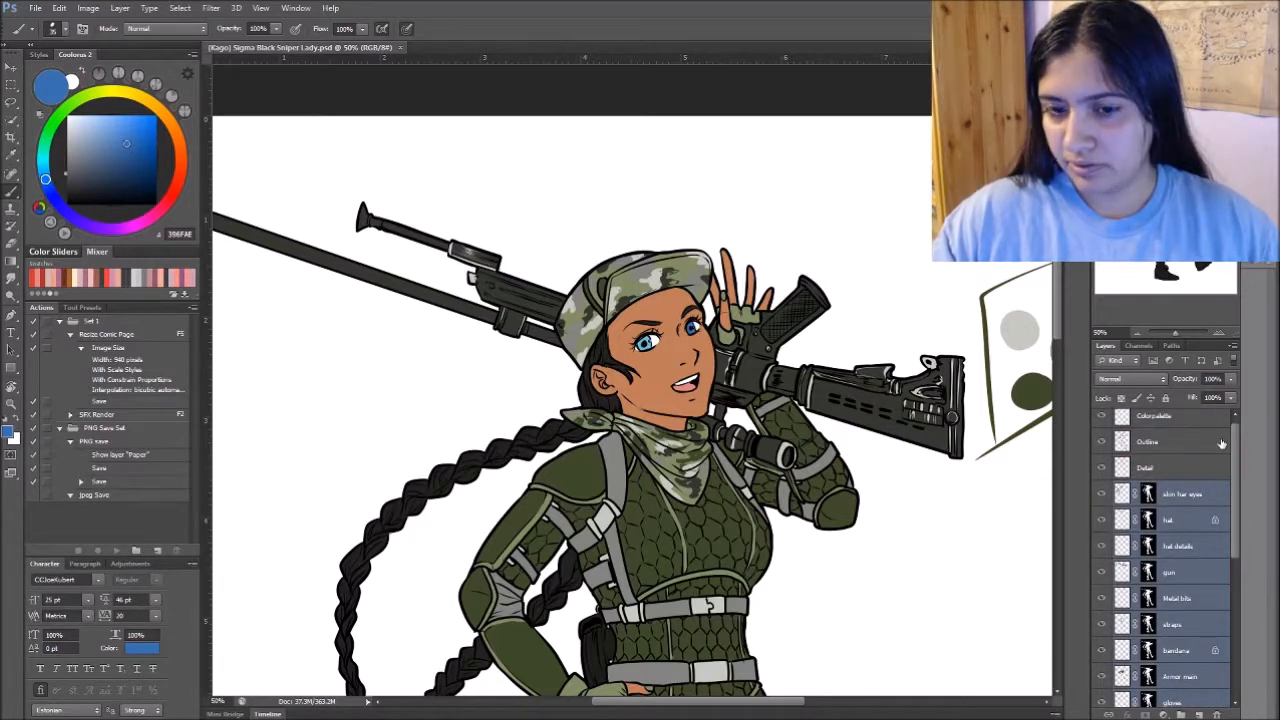
left_click(1149, 493)
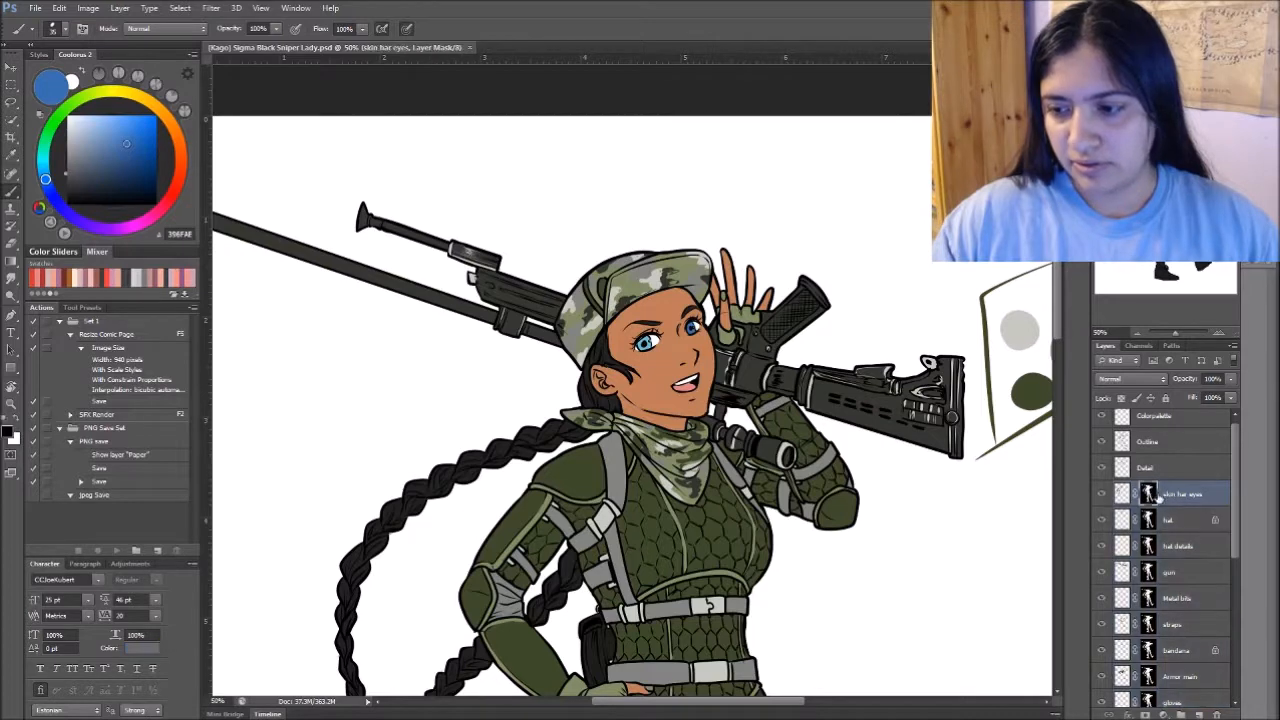
left_click(1149, 492, "ctrl")
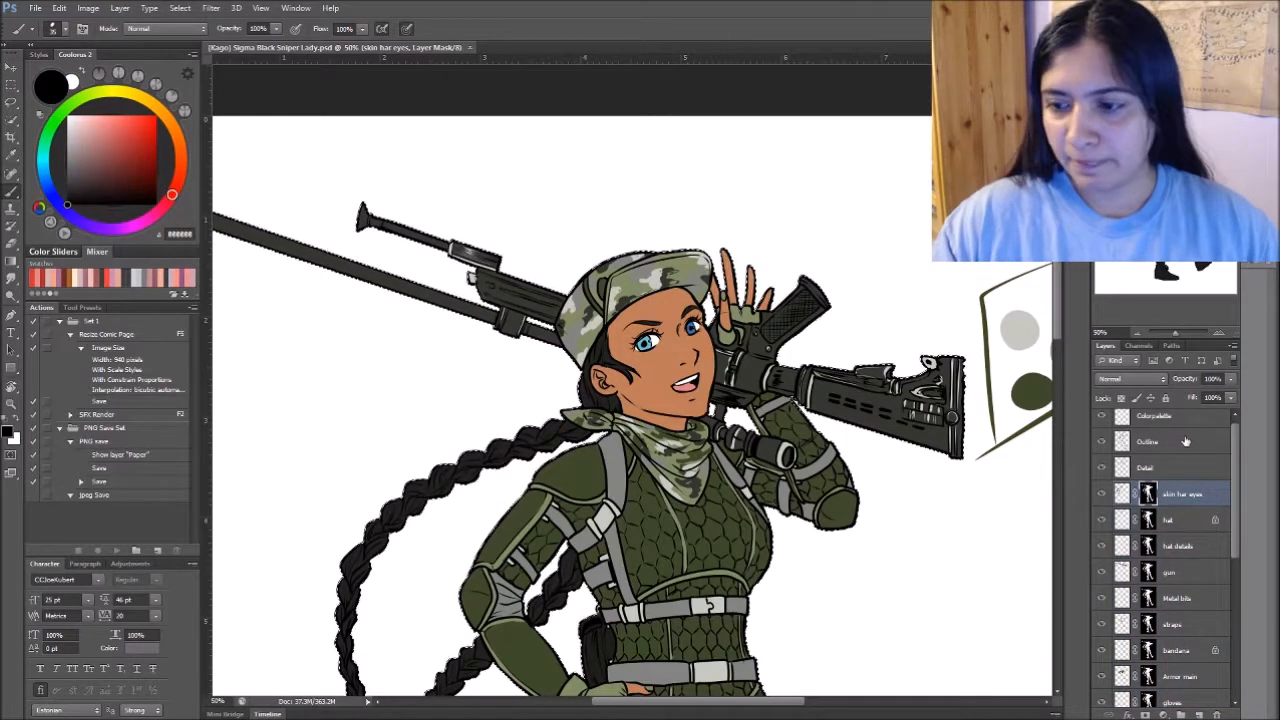
- Add an unclipped Multiply layer at 50% opacity above the skin har eyes layer and name it Blush
key("ctrl+shift+n")
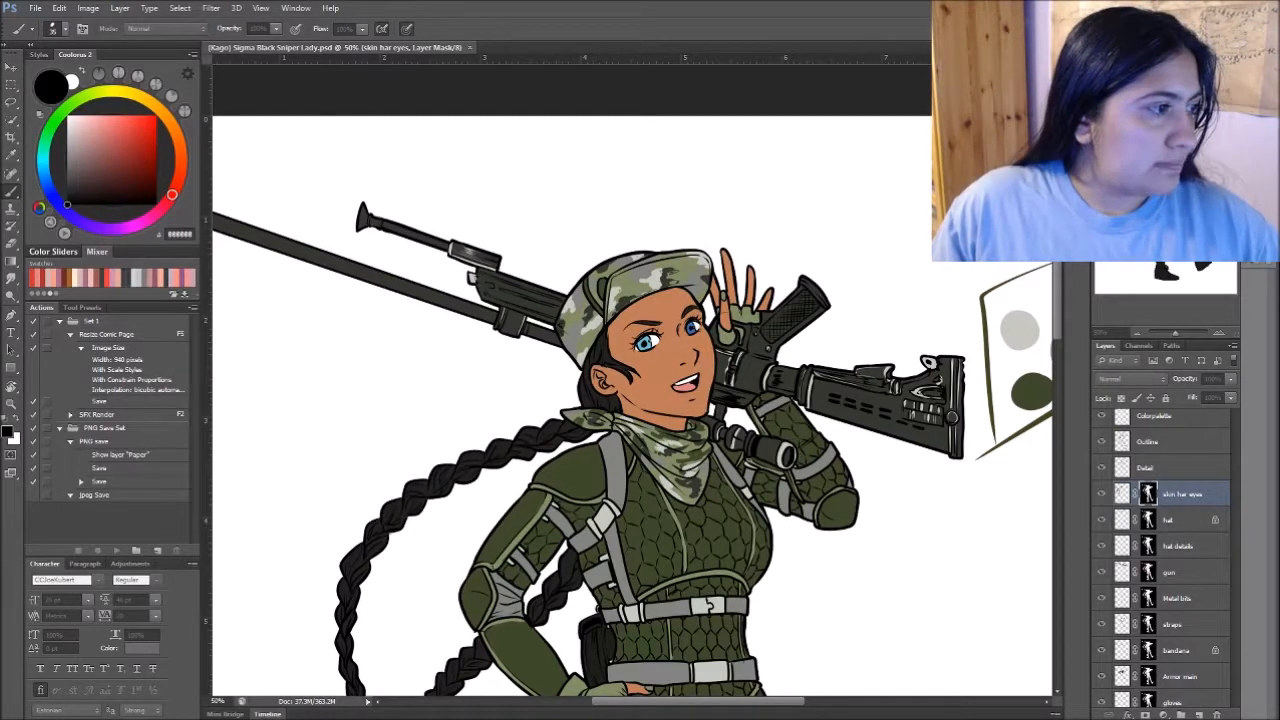
key("ctrl+shift+n")
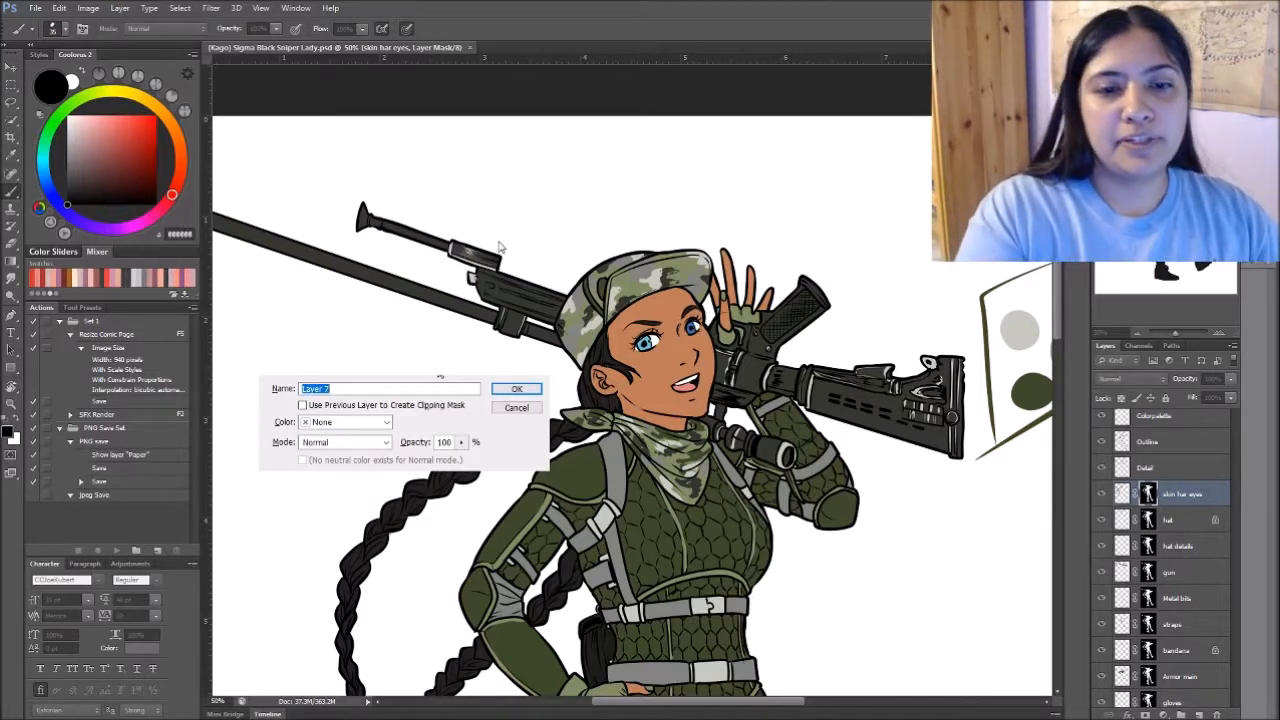
left_click(431, 408)
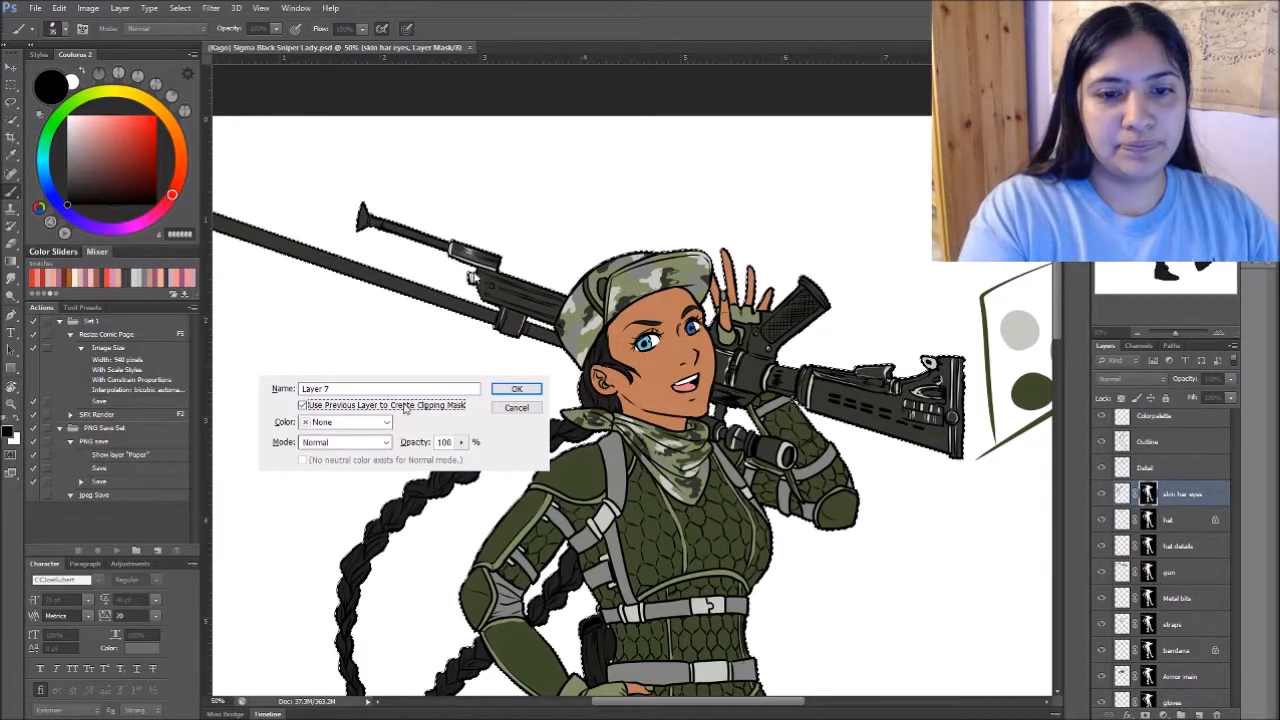
left_click(363, 443)
left_click(350, 496)
left_click(462, 442)
left_click(430, 461)
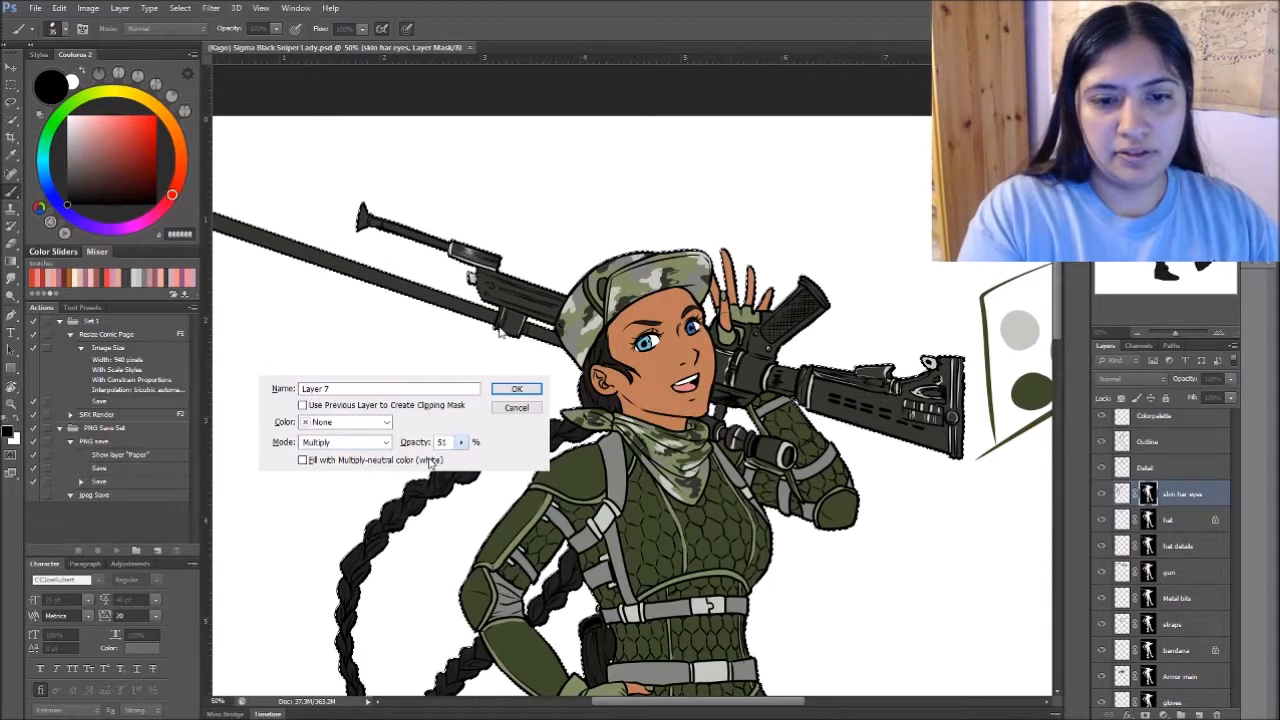
left_click(516, 389)
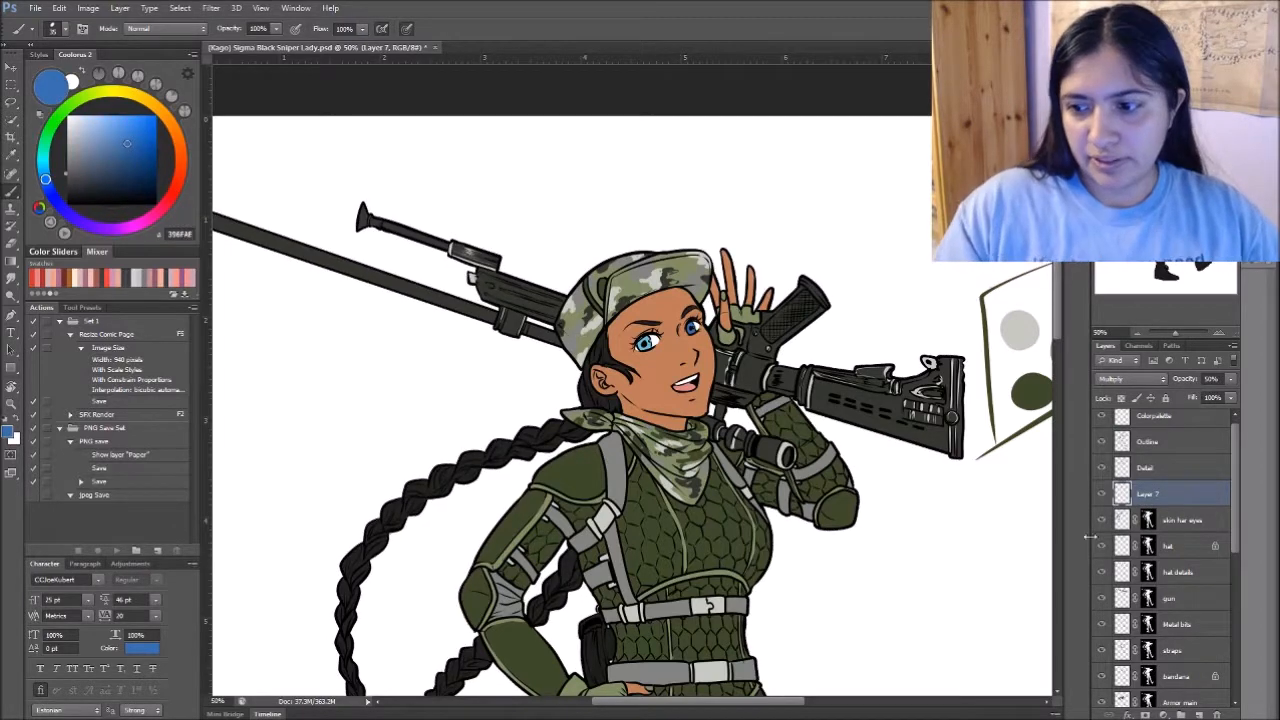
double_click(1148, 494)
type("Blush")
key("Return")
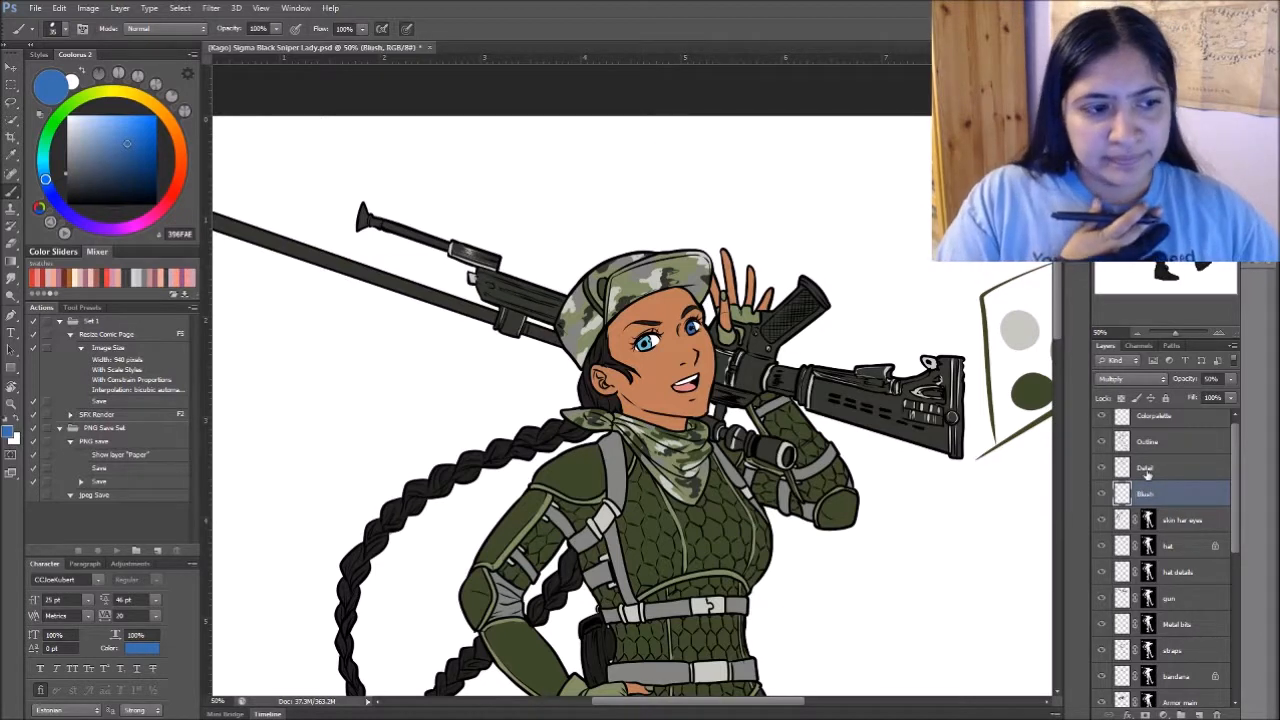
- Brush a bright red blush onto the face on the Blush layer and soften it with the Smudge tool
left_click(36, 281)
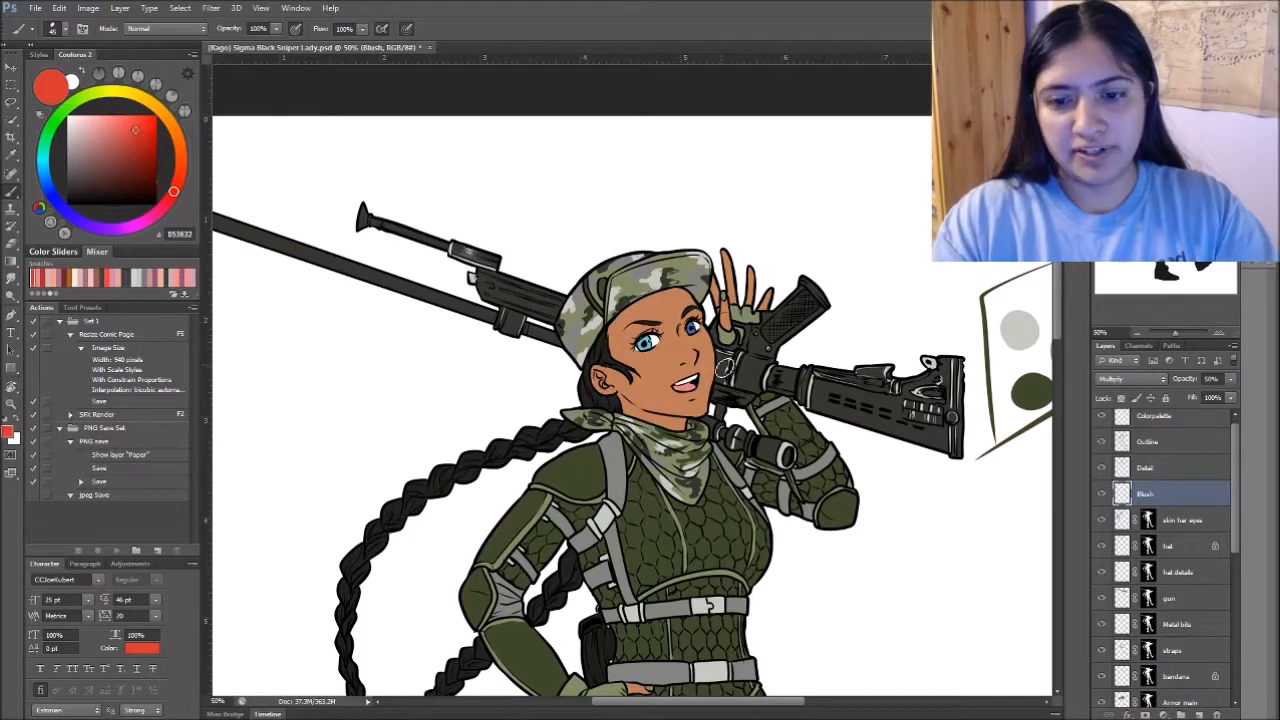
left_click_drag(749, 452, 708, 437)
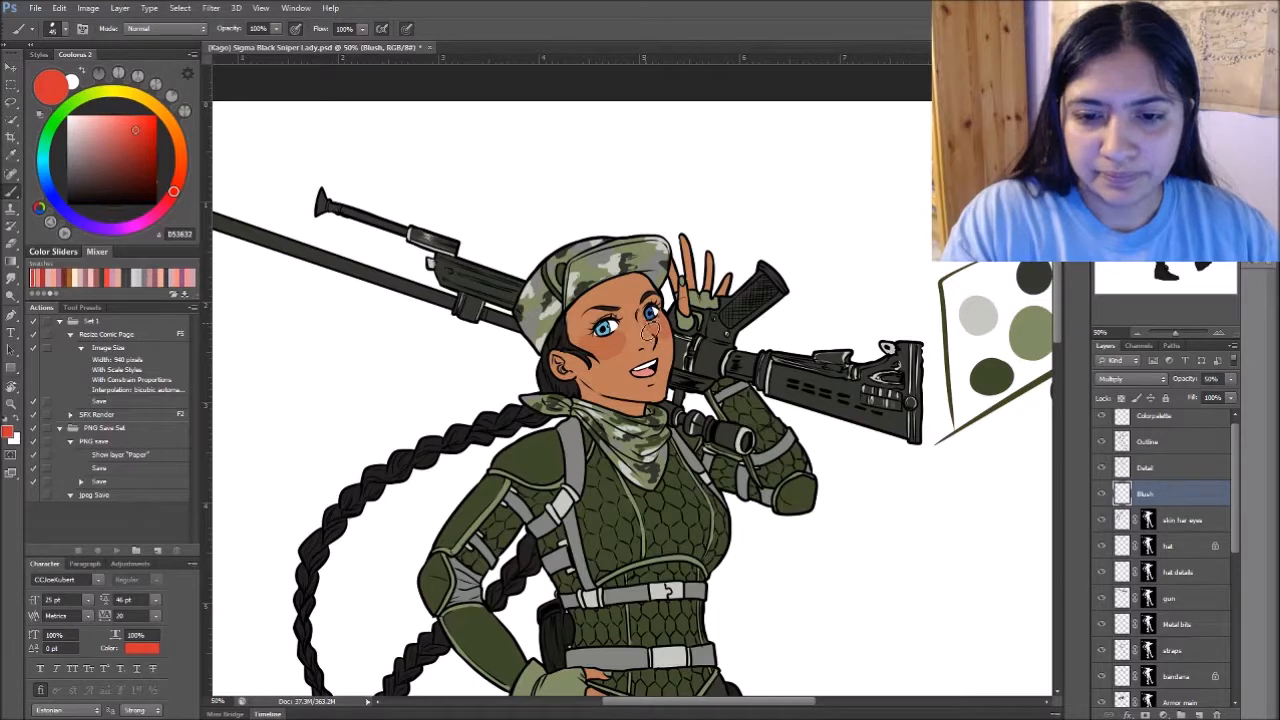
key("j")
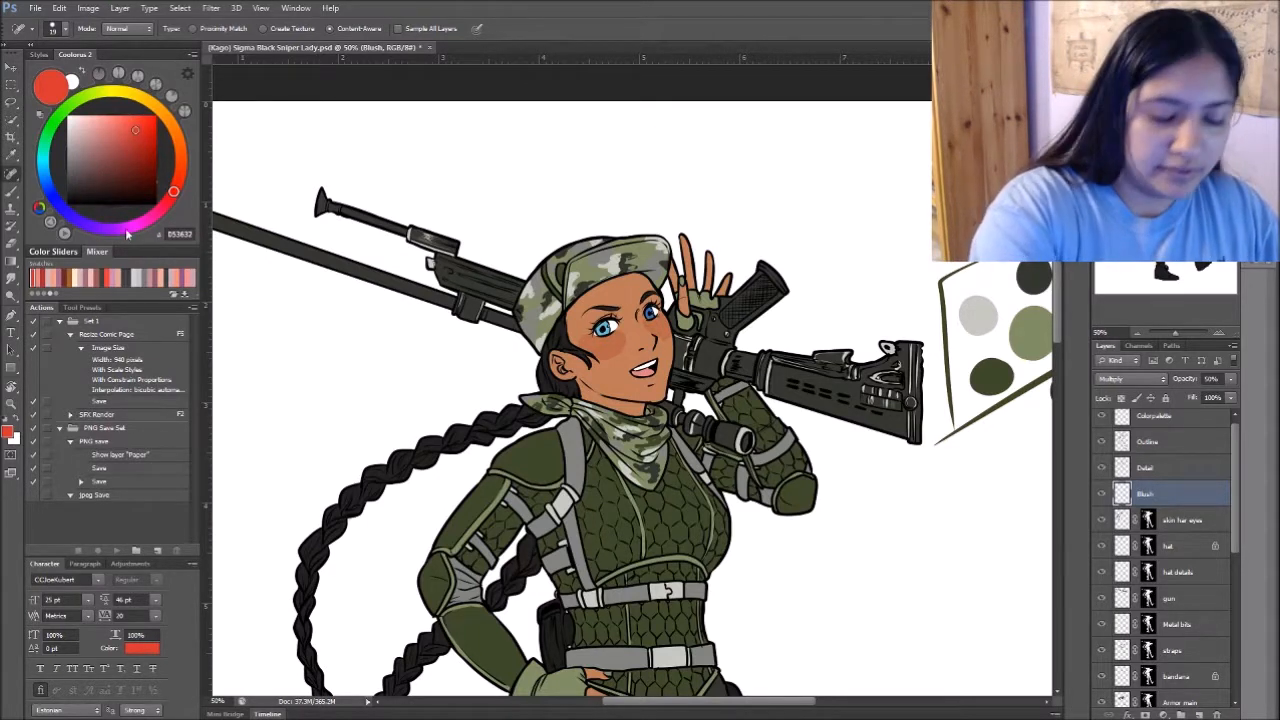
key("r")
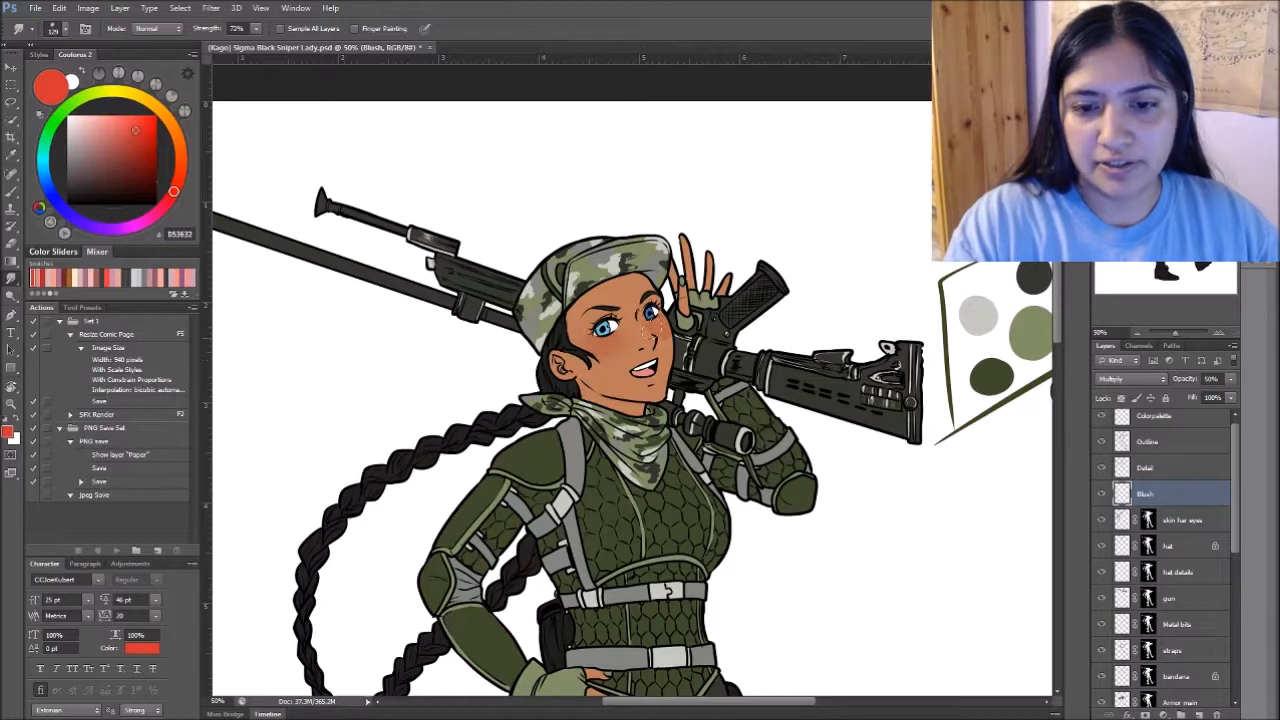
- Examine the smudge brush's tip shape and scattering settings
key("F5")
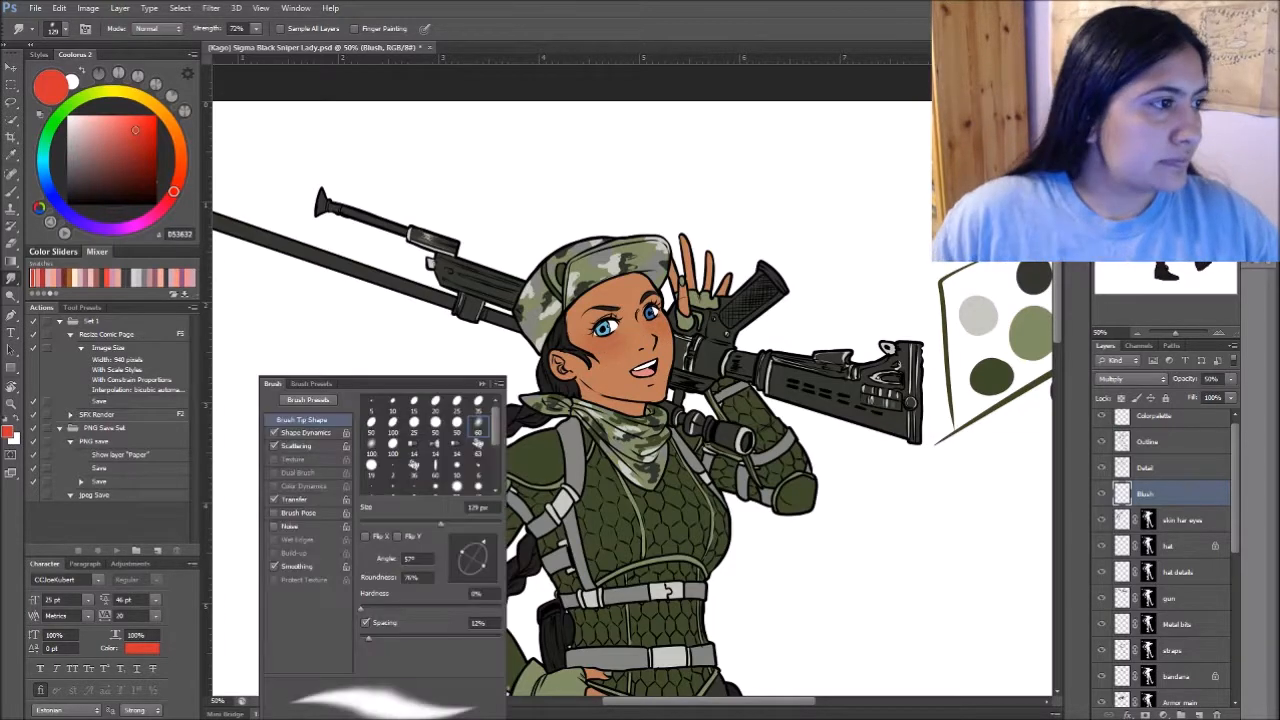
left_click_drag(400, 383, 374, 193)
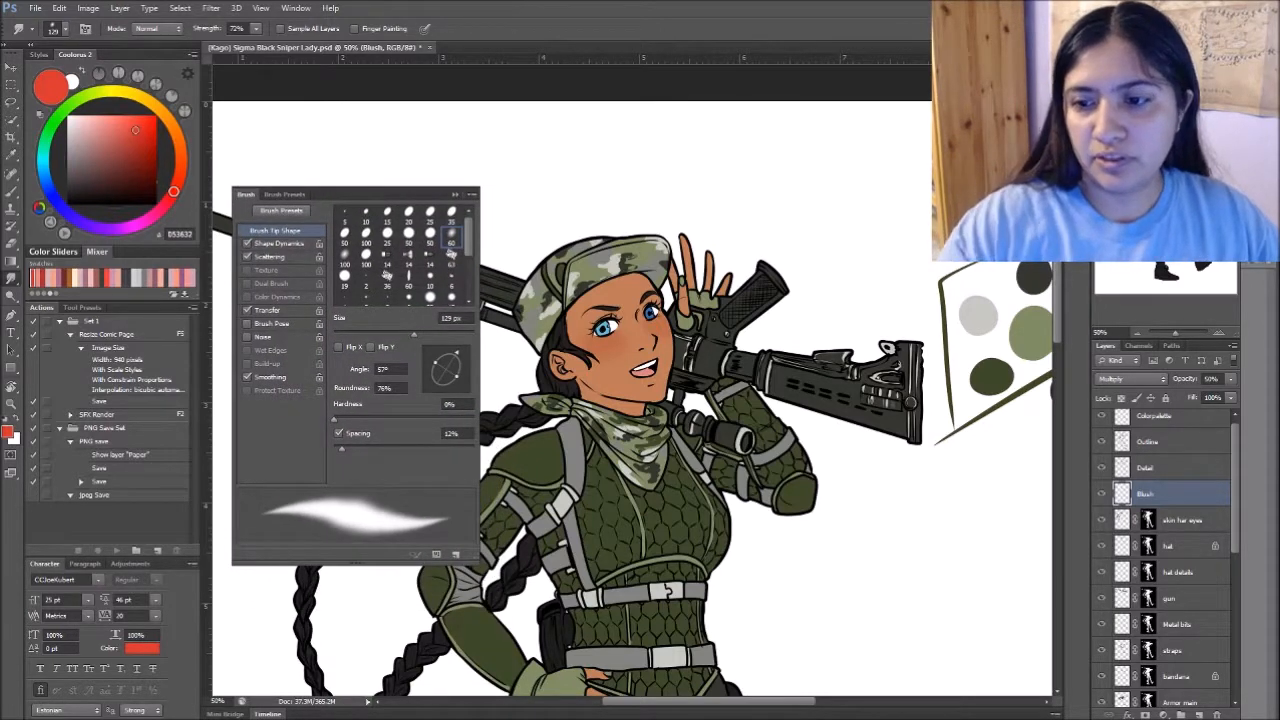
left_click(322, 258)
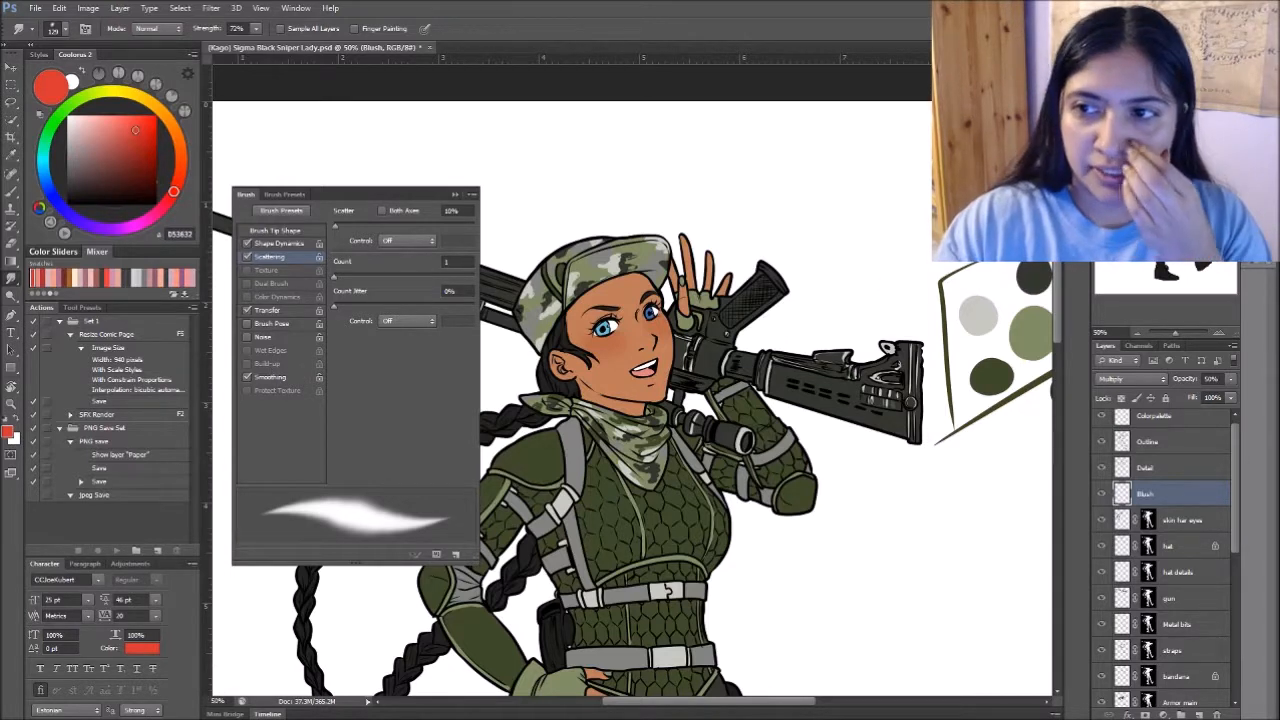
key("F5")
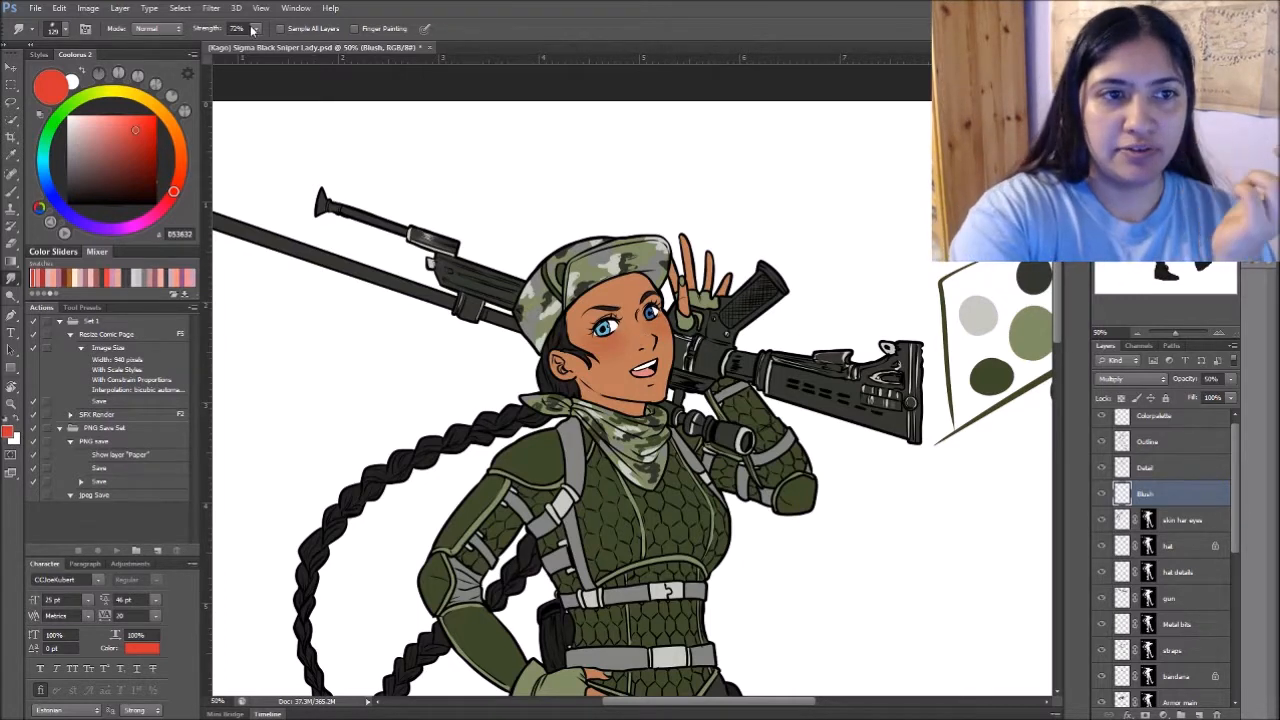
- Reduce the Smudge tool's brush size for blending the blush on the face
key("bracketleft")
key("bracketleft")
key("bracketleft")
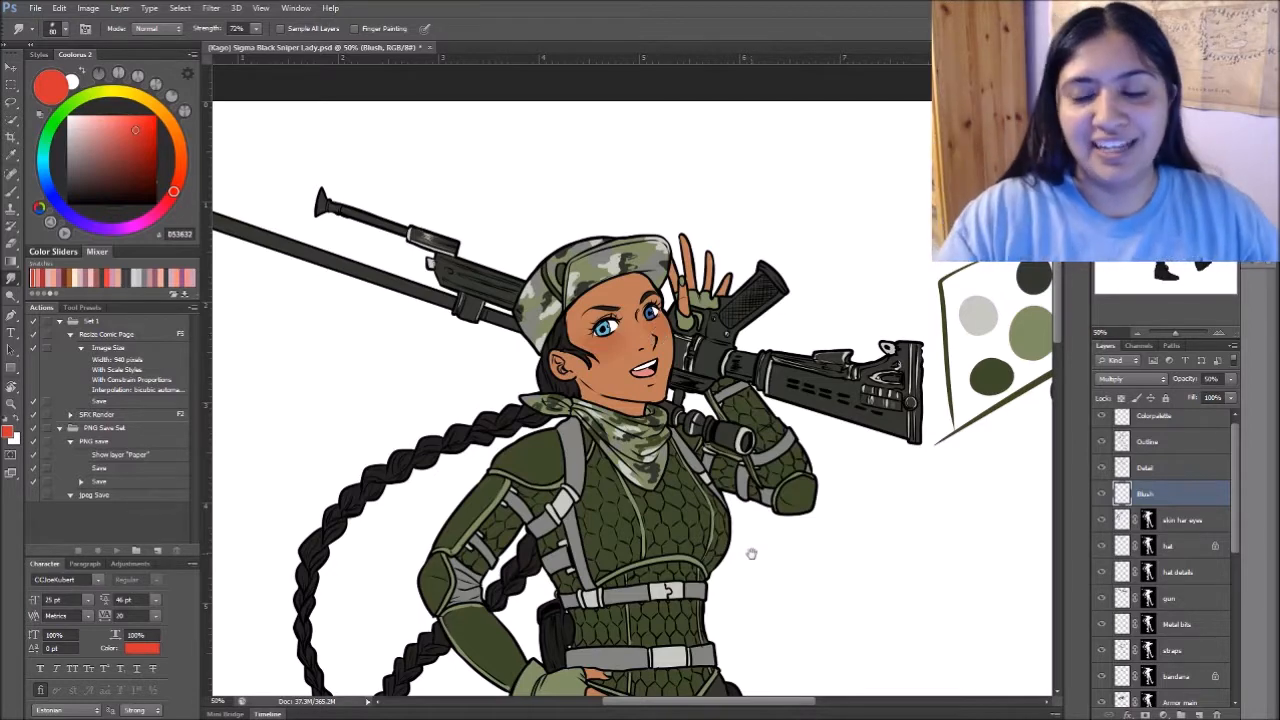
left_click_drag(749, 549, 716, 516)
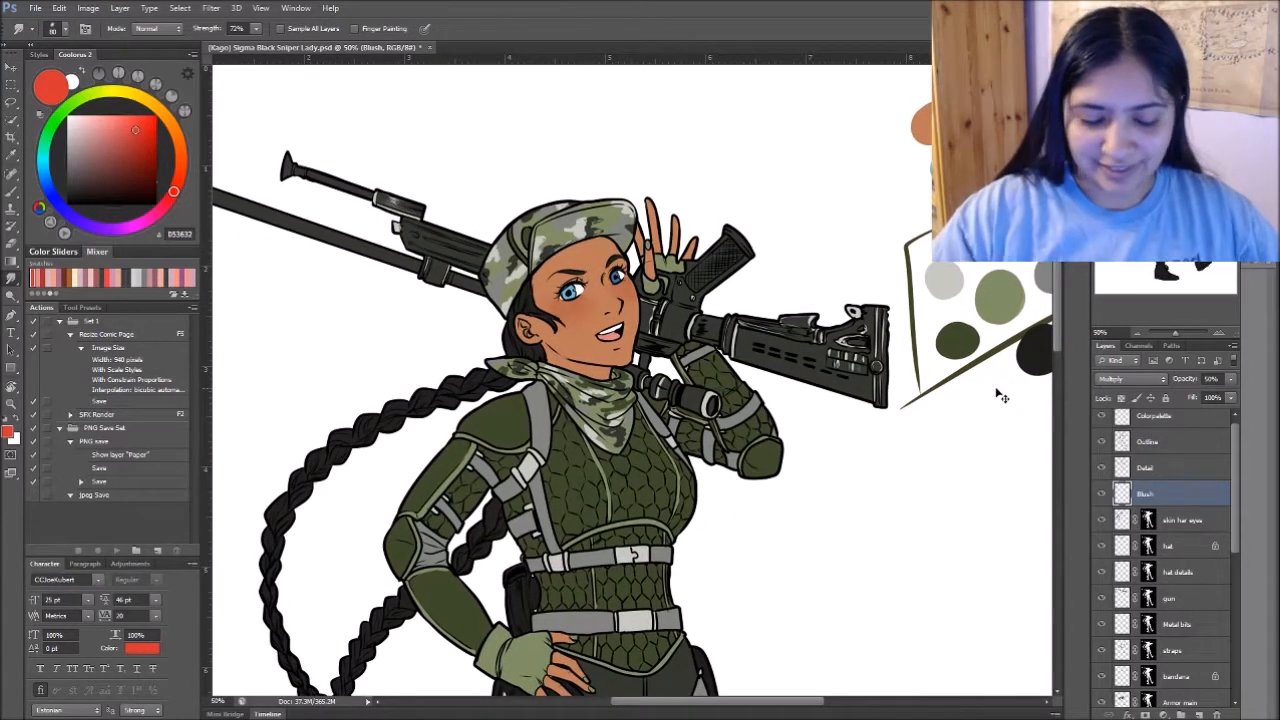
- Create an unclipped Multiply layer named lip above Blush, and choose a darker red for the brush
key("ctrl+s")
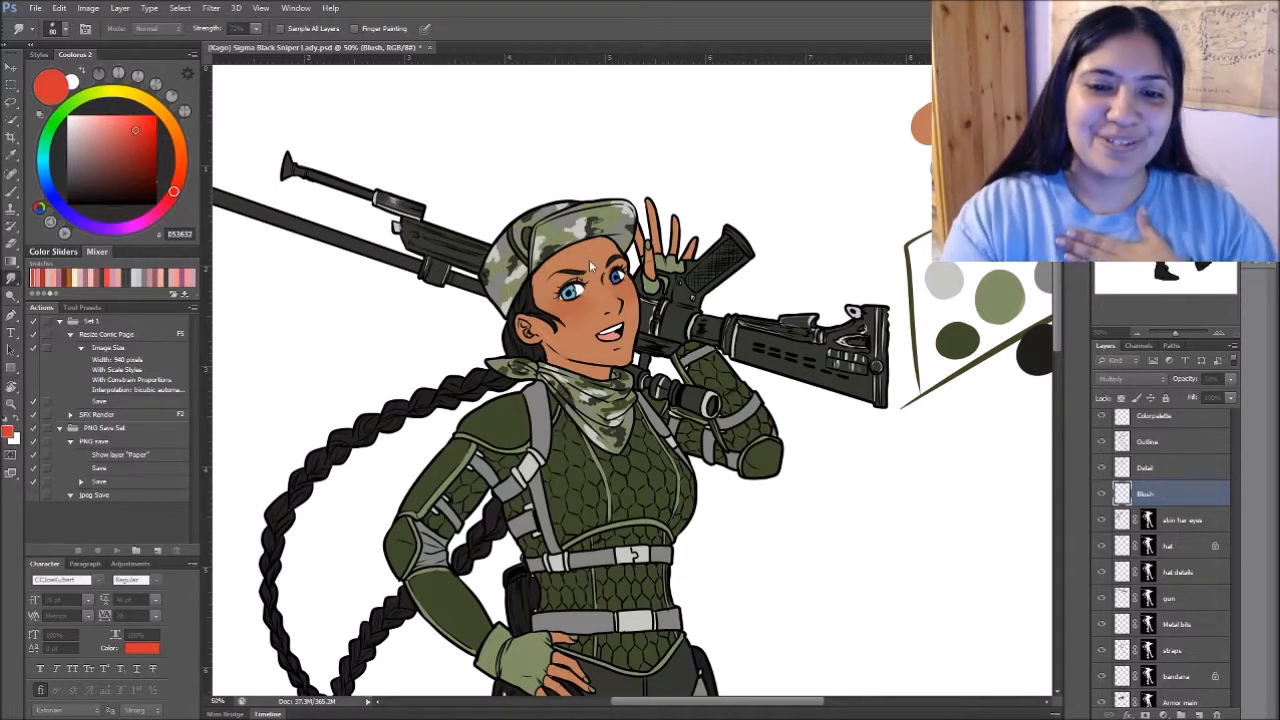
key("Return")
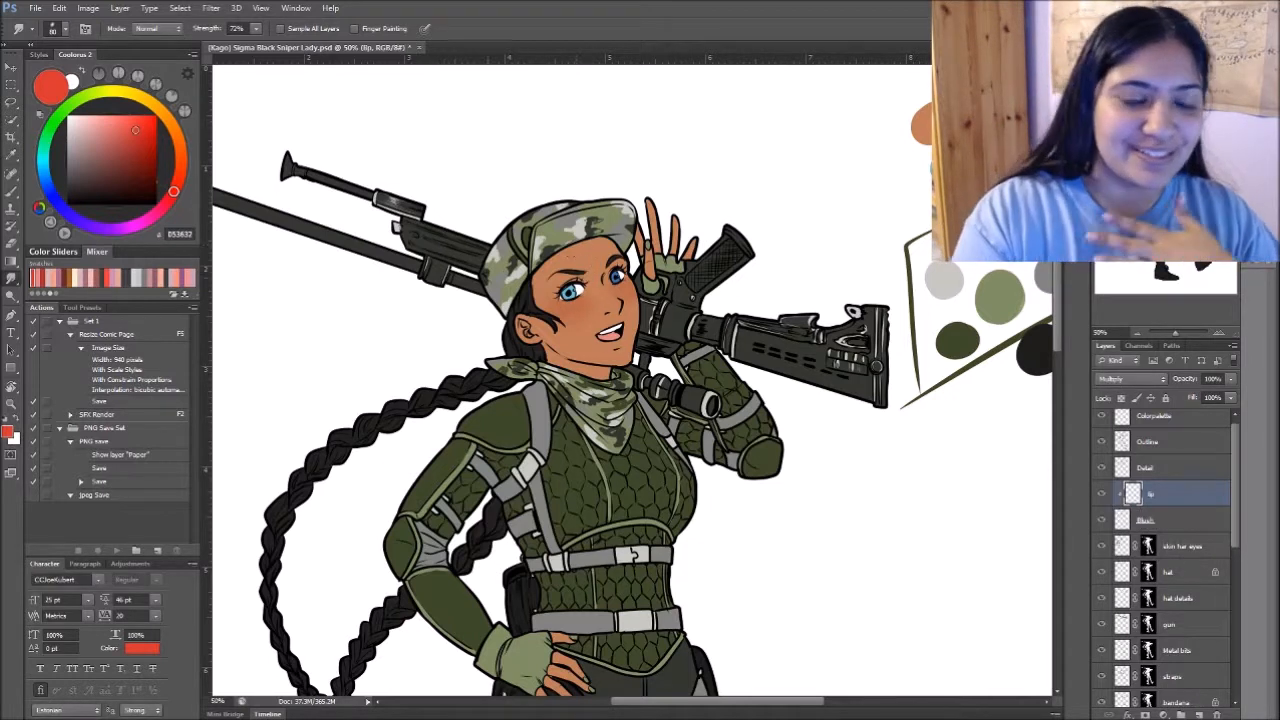
left_click(43, 277)
key("b")
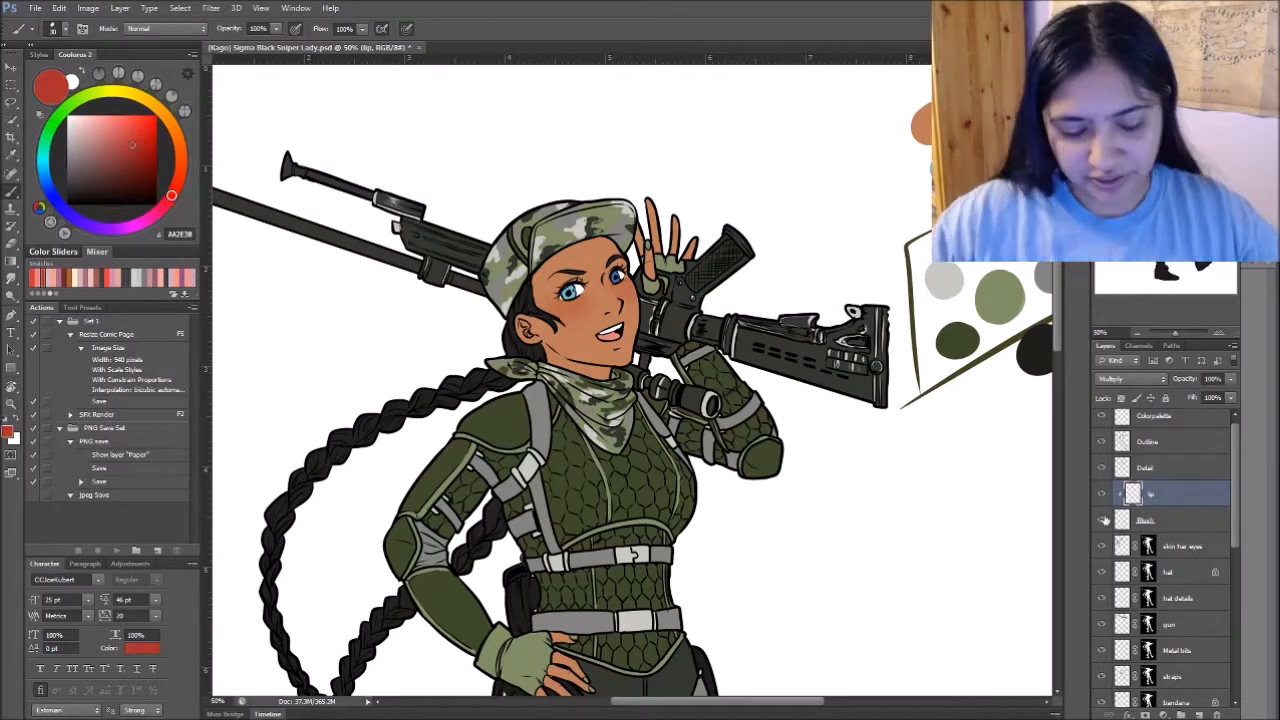
key("ctrl+alt+g")
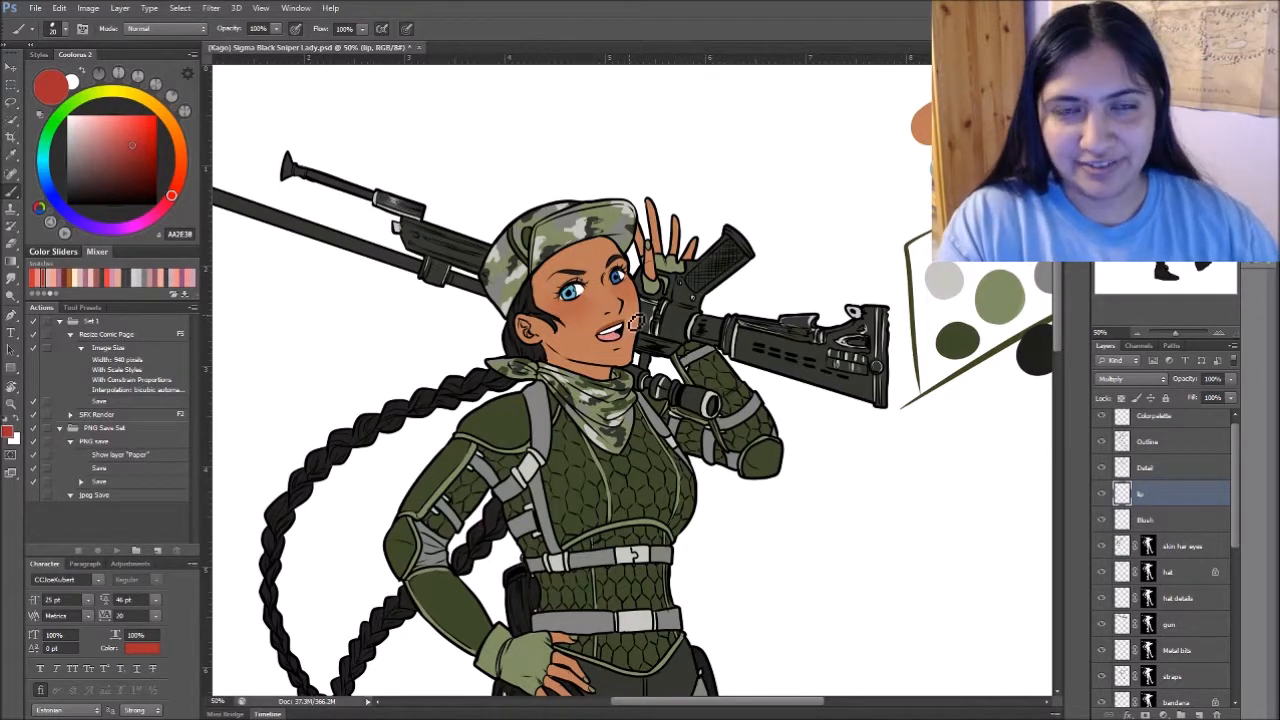
- Tint the lips dark red on the lip layer, blend the colour with the Smudge tool, and save the document
key("r")
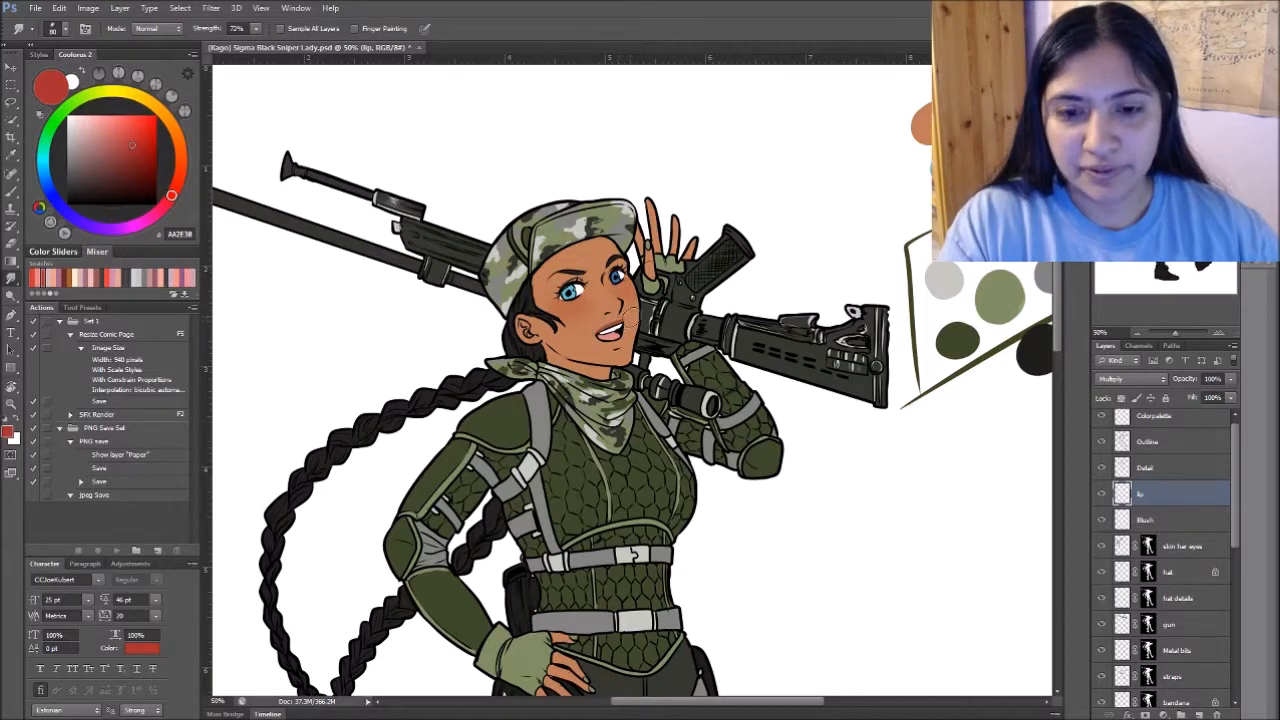
key("b")
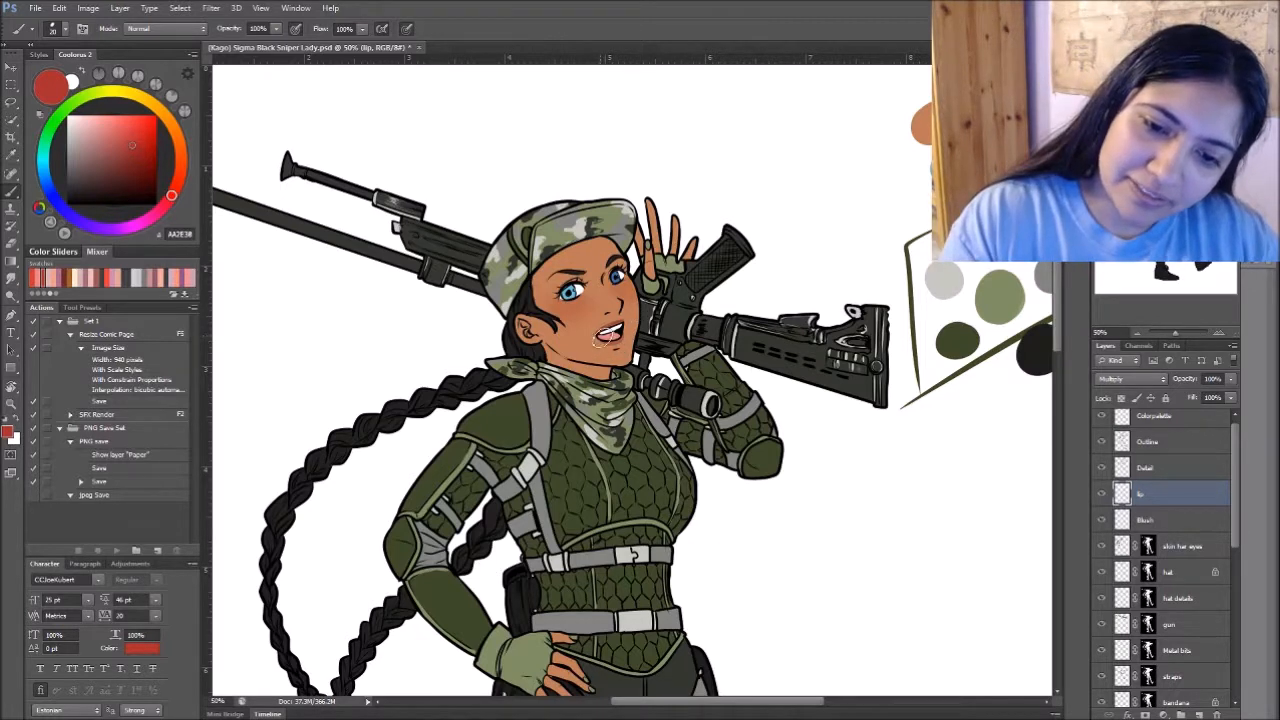
scroll(612, 316, "down", 10)
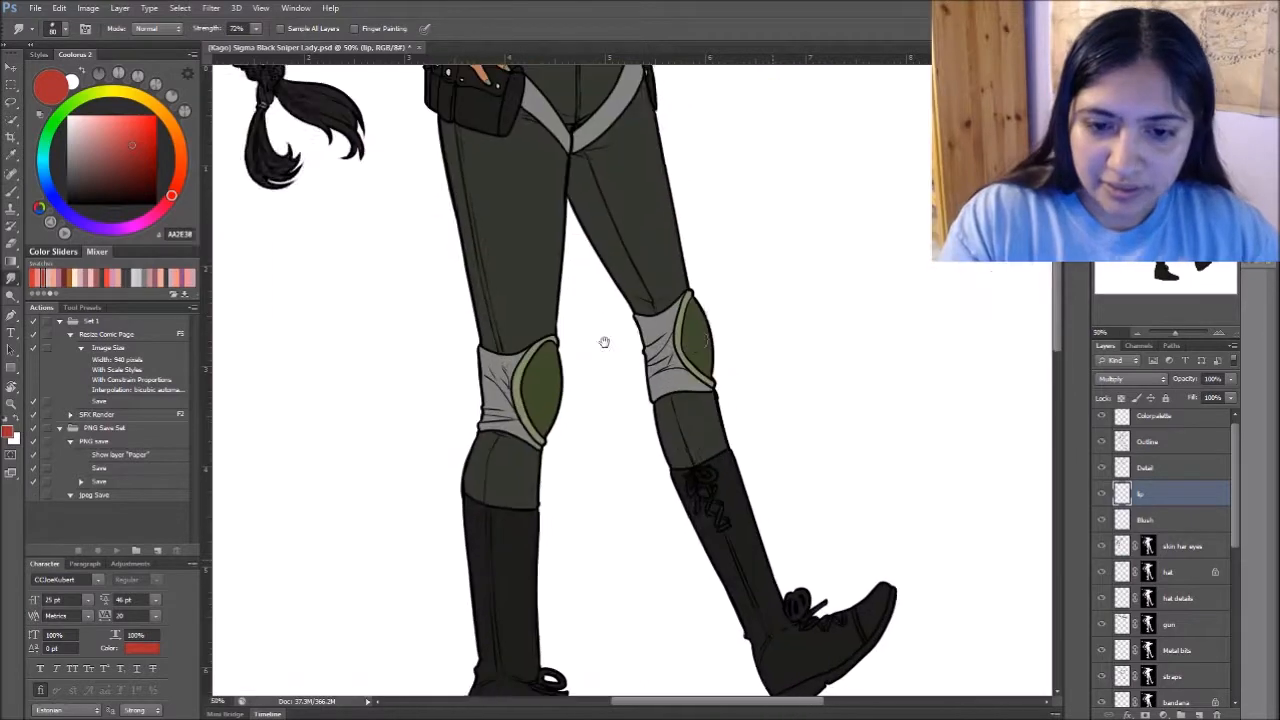
scroll(612, 332, "up", 10)
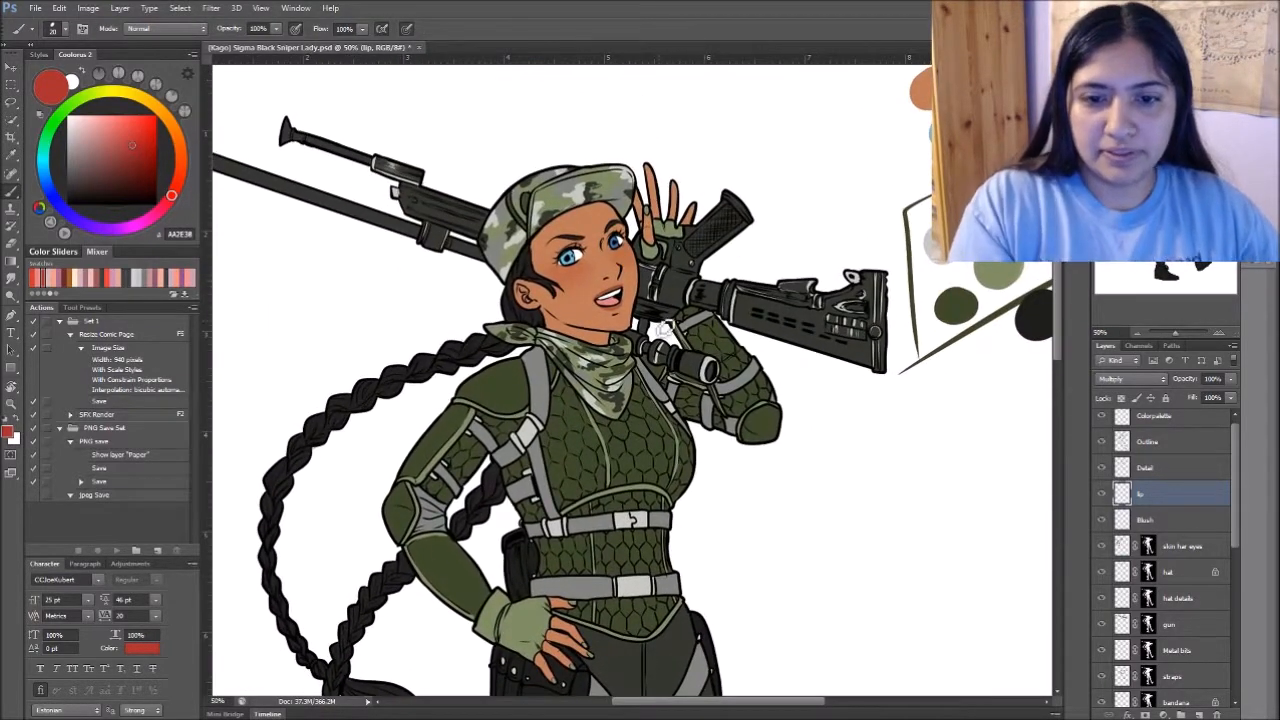
key("r")
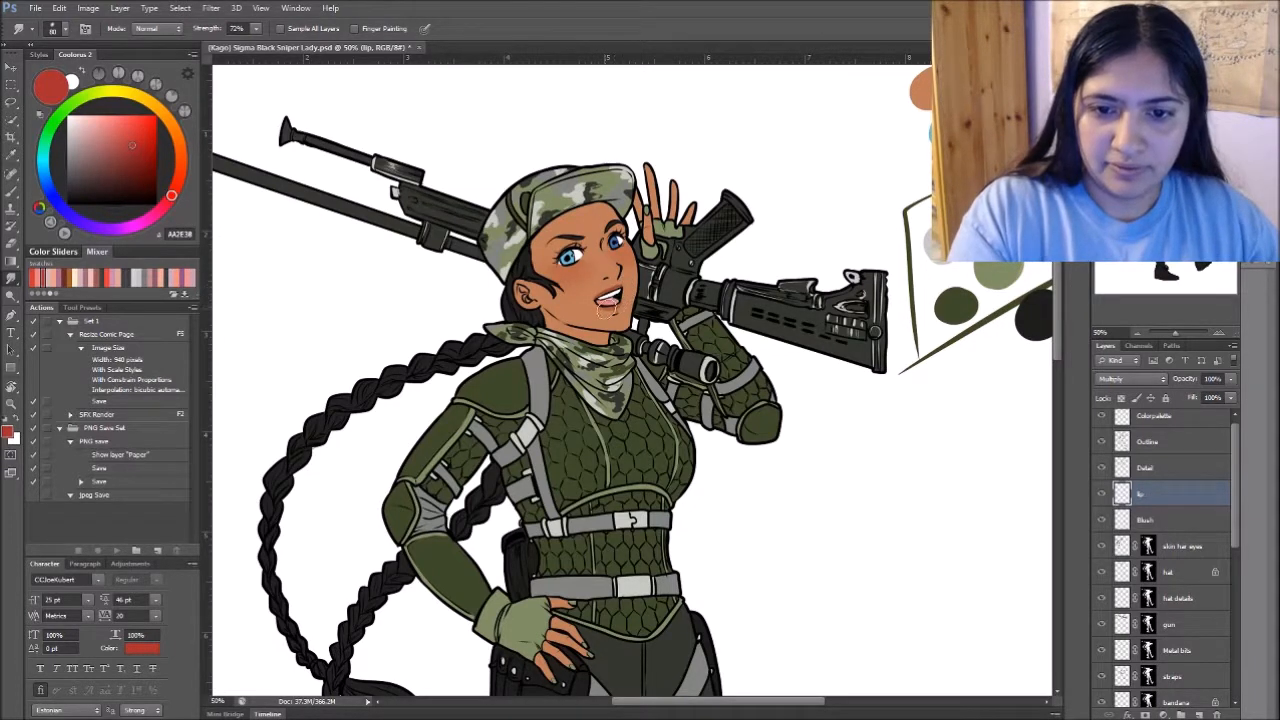
key("b")
key("ctrl+s")
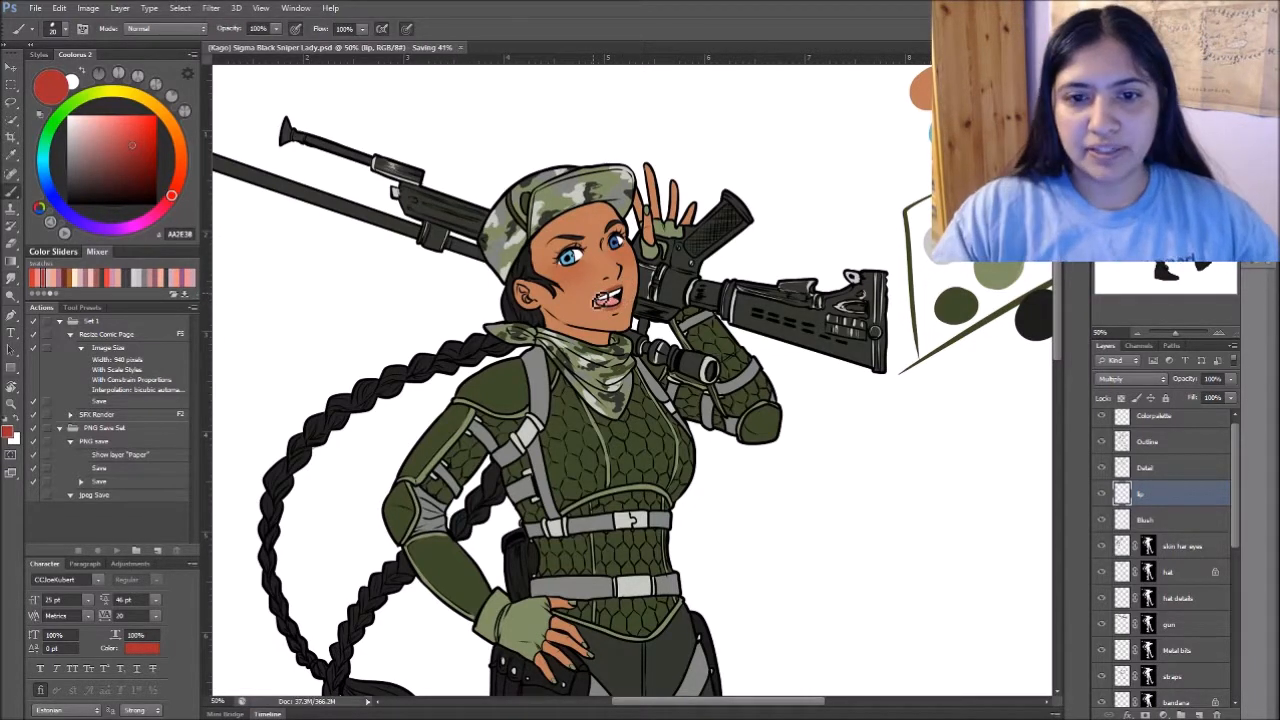
scroll(600, 300, "up", 5)
left_click_drag(750, 690, 763, 377)
left_click_drag(598, 269, 795, 440)
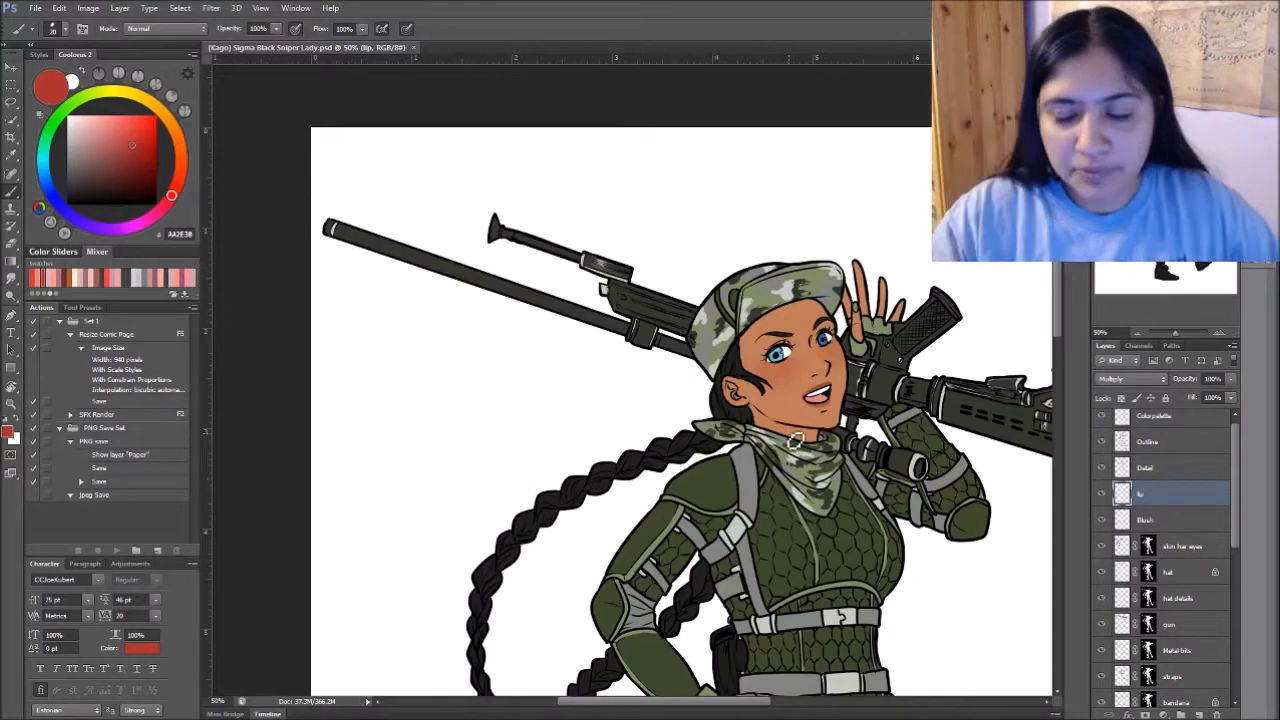
left_click_drag(790, 434, 760, 254)
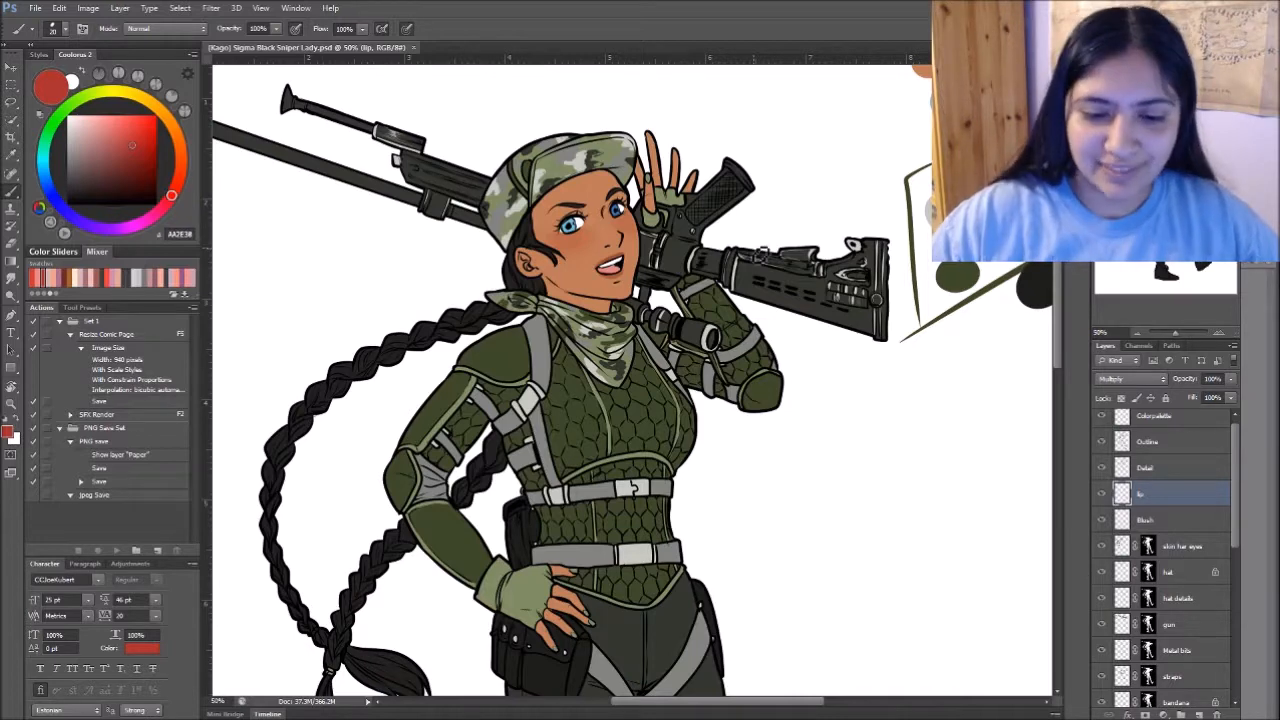
key("ctrl+minus")
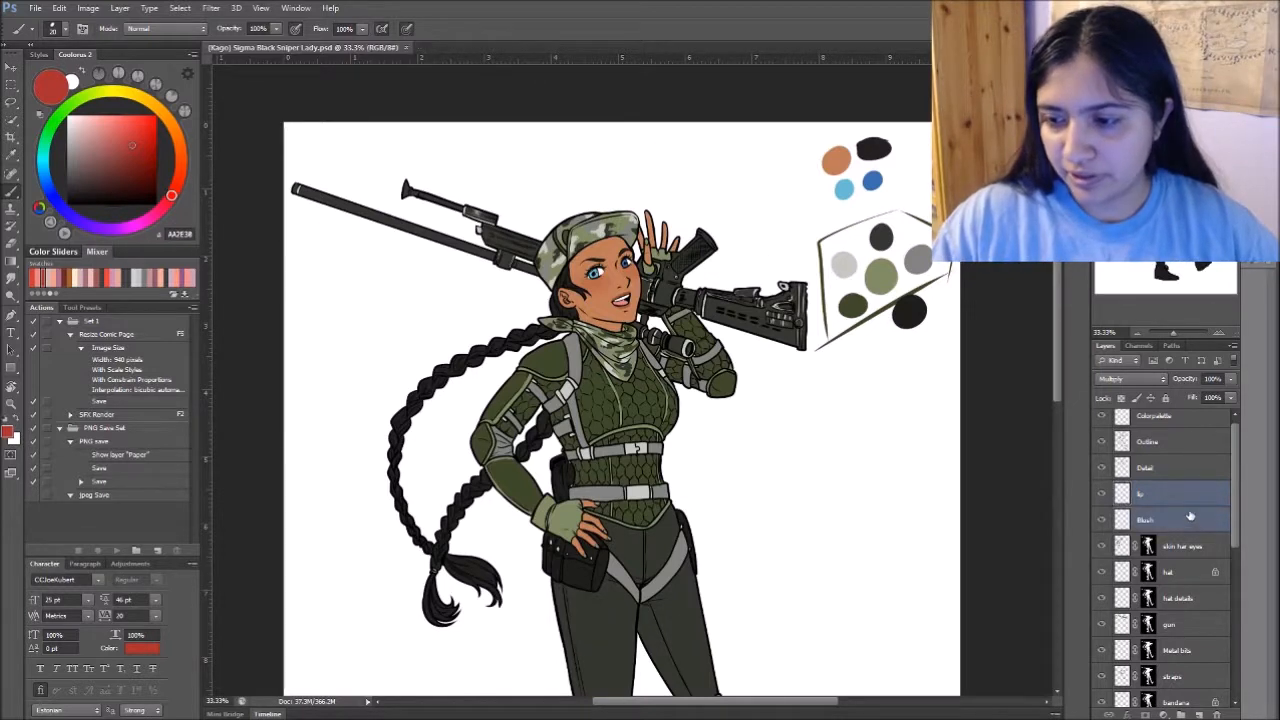
scroll(1233, 411, "up", 1)
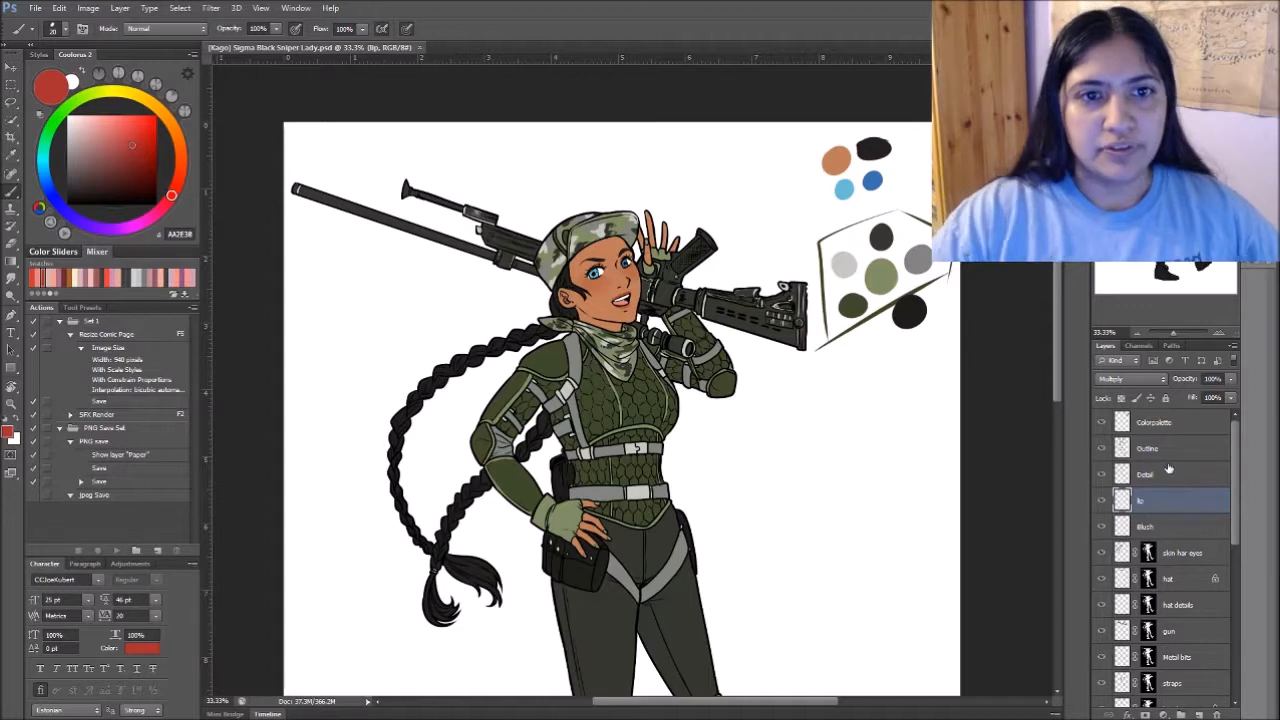
- Close the sniper lady document in Photoshop and switch to the same PSD in Clip Studio Paint
left_click(420, 47)
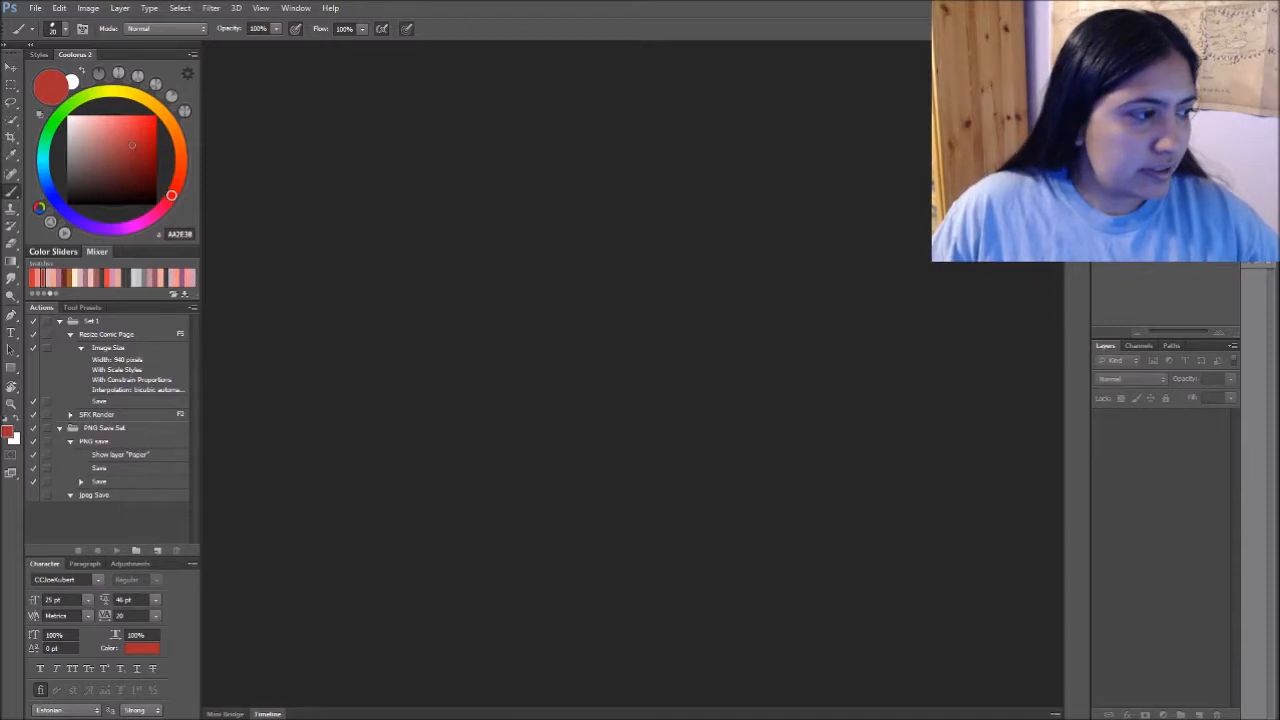
key("alt+Tab")
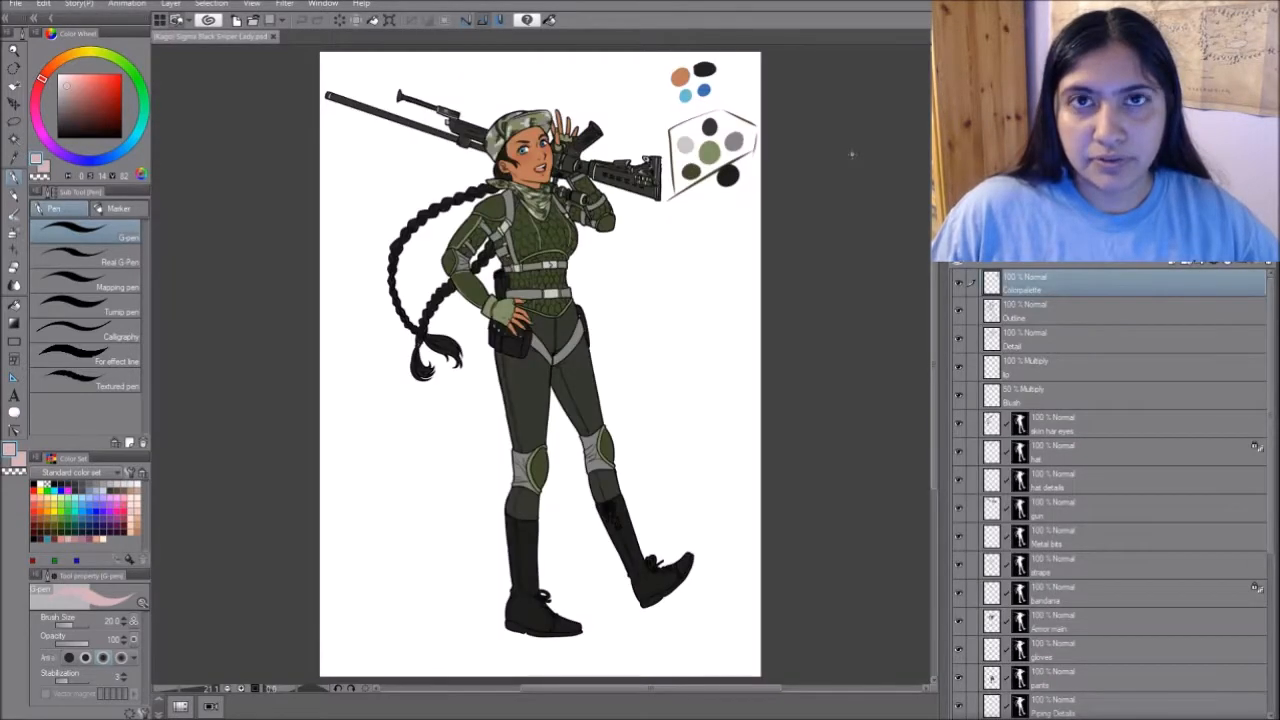
- Add a new layer directly above the lip layer in the sniper lady file
left_click(1076, 366)
key("ctrl+shift+n")
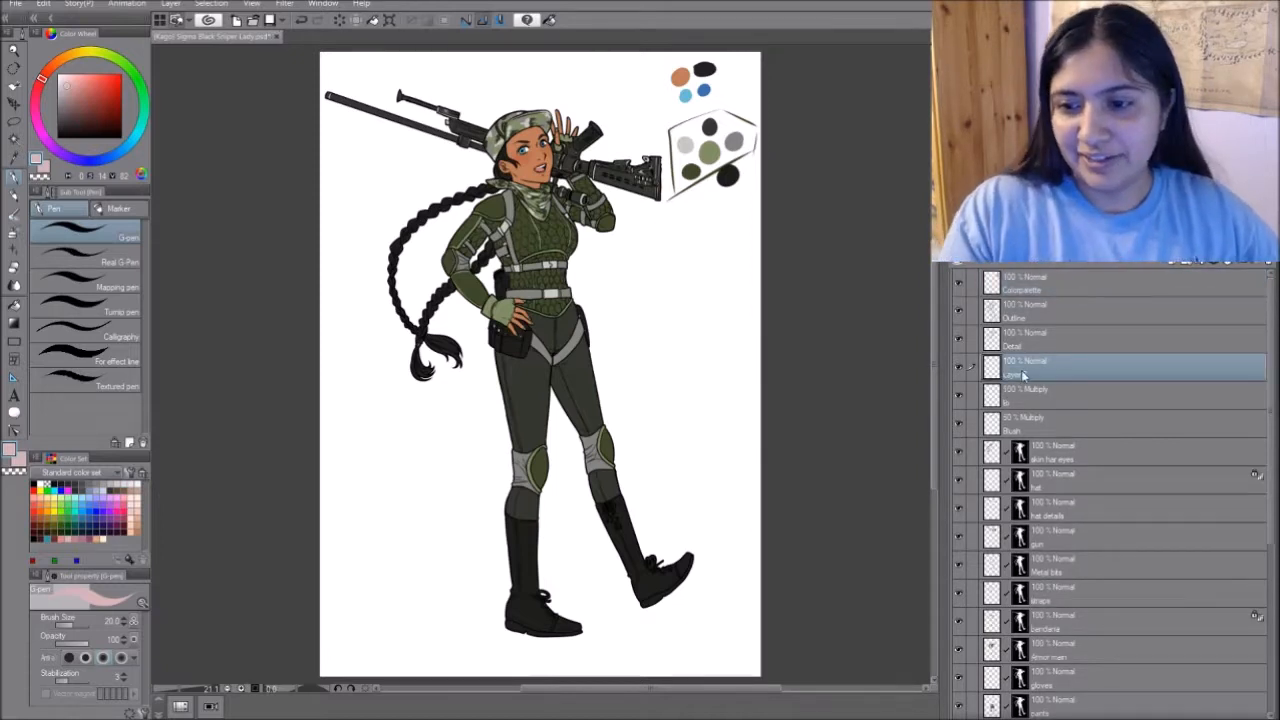
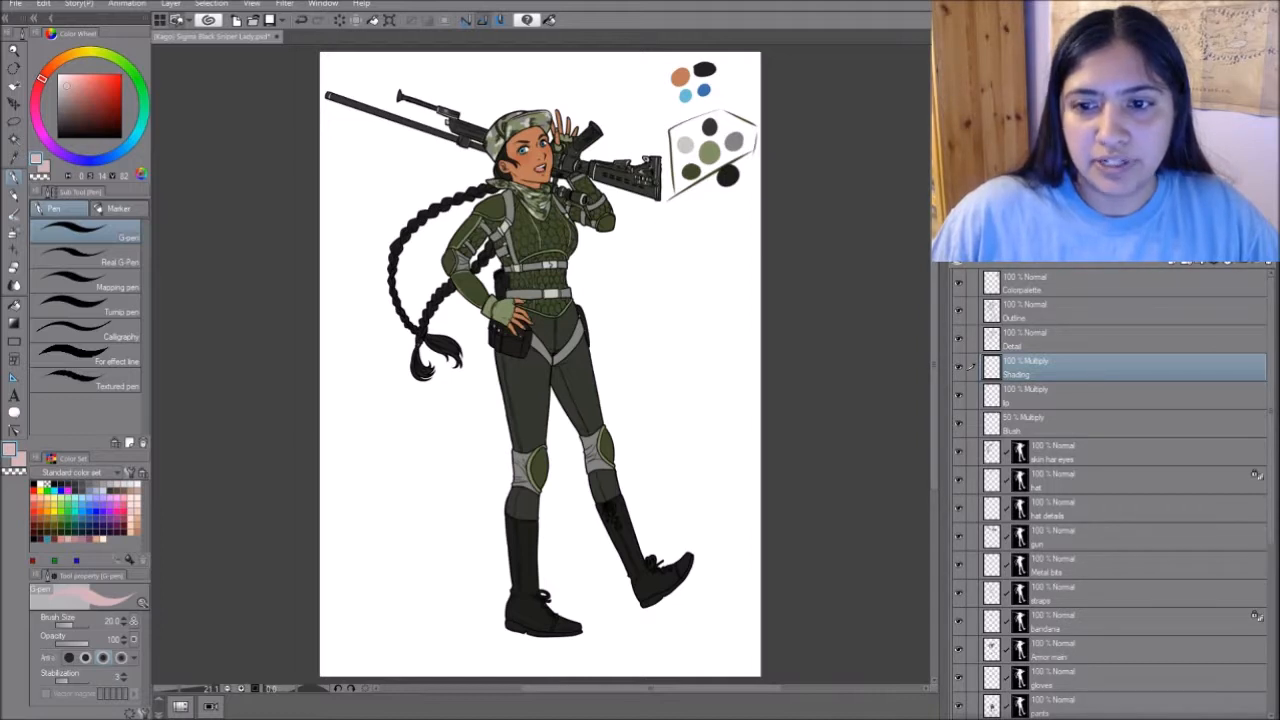
- Open palette shading.psd in a narrow pane beside the sniper lady drawing, leaving the drawing as the active document
left_click(268, 37)
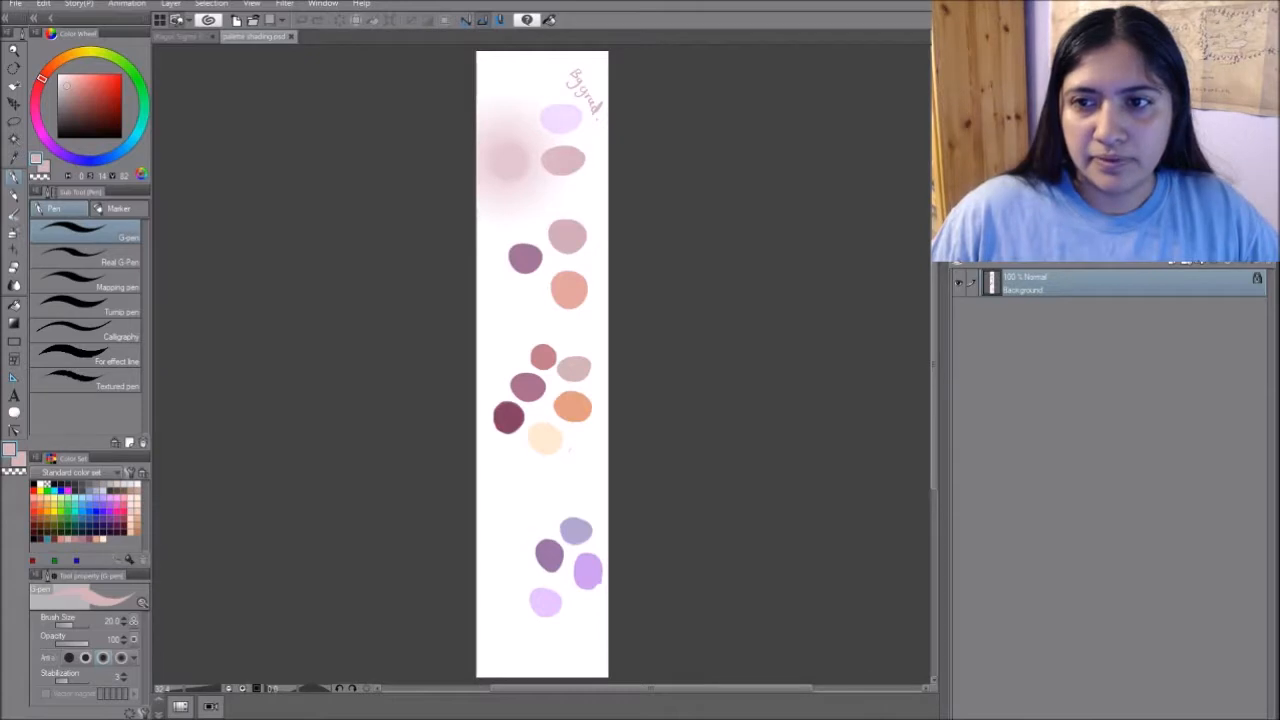
left_click_drag(256, 37, 926, 112)
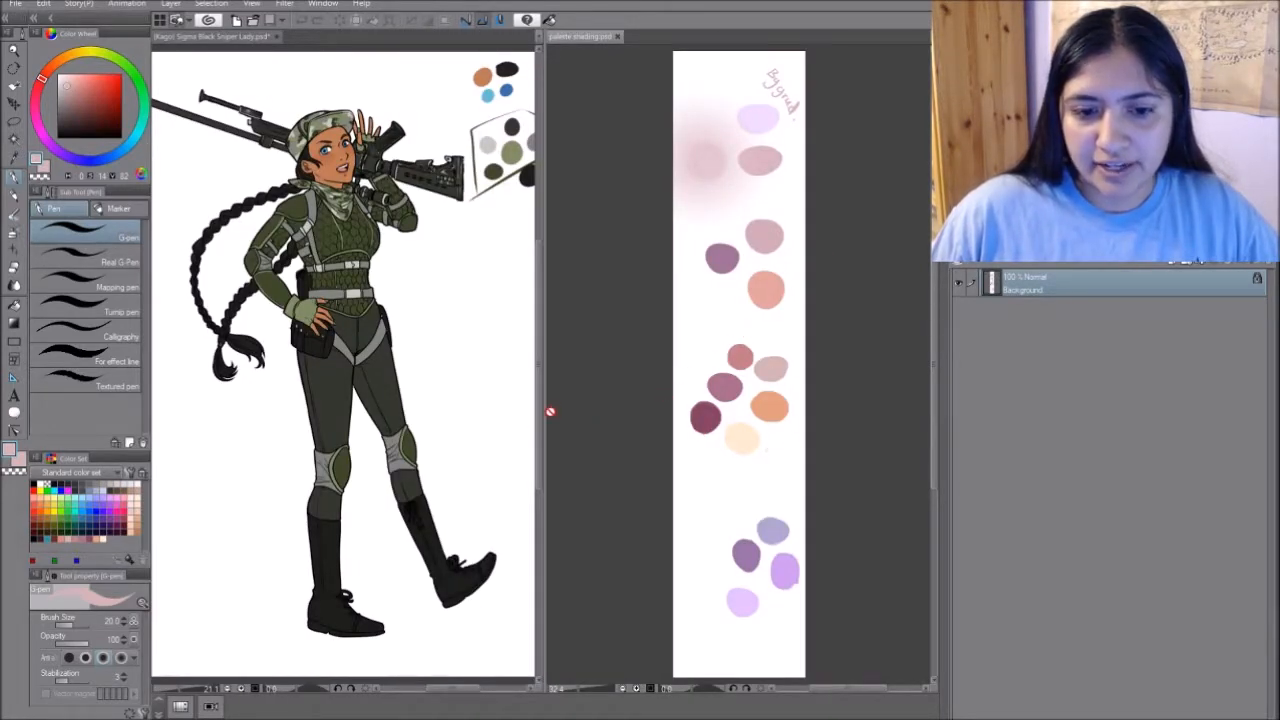
left_click_drag(543, 422, 713, 392)
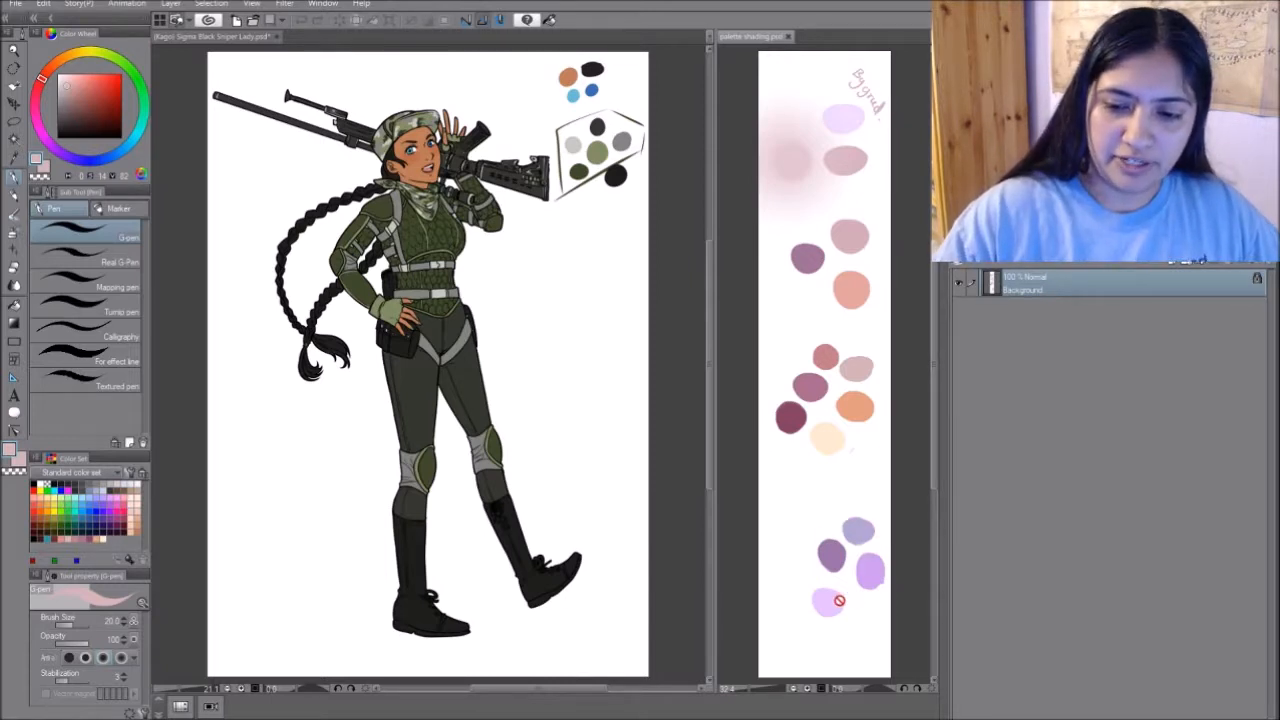
left_click(651, 354)
left_click(856, 394)
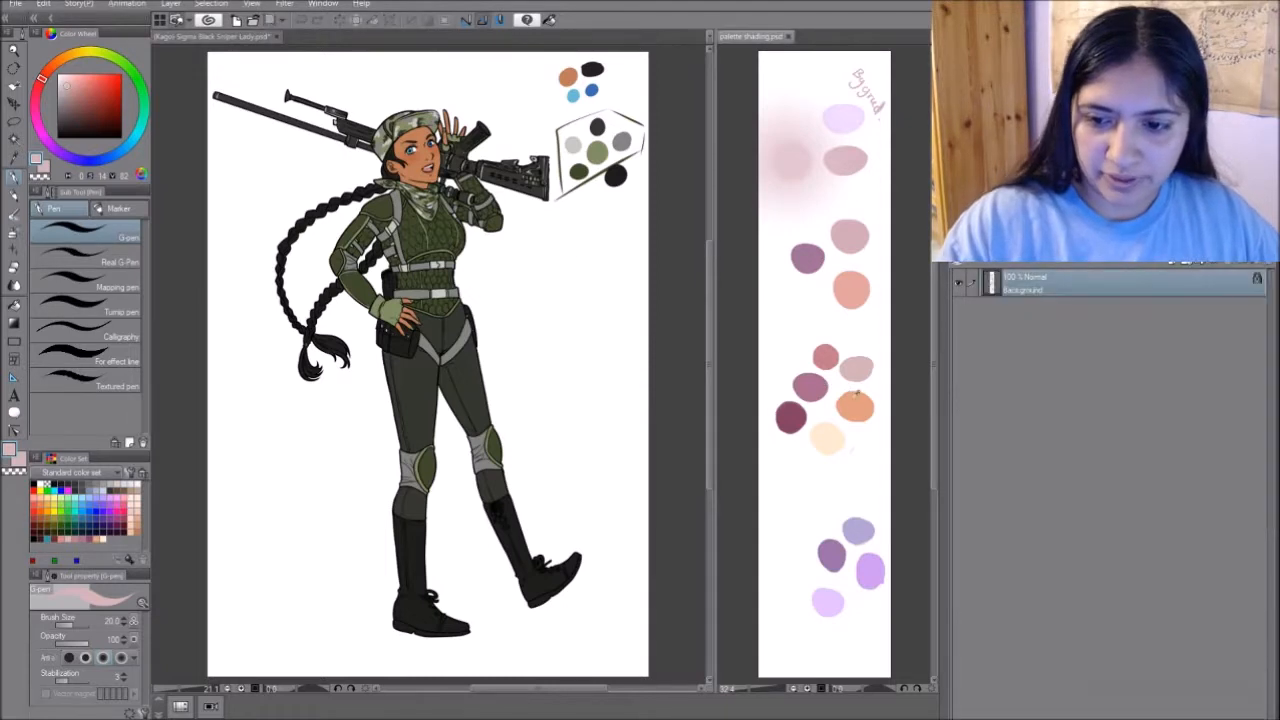
left_click(834, 349, "alt")
left_click(866, 364, "alt")
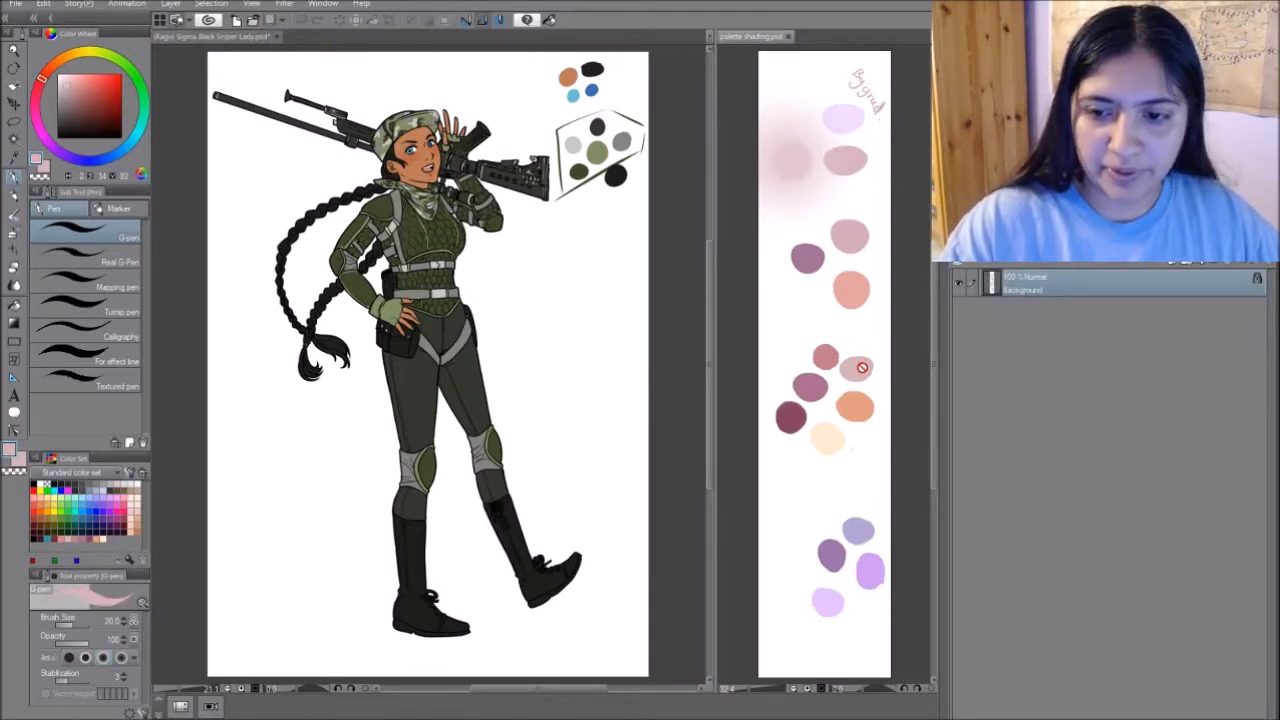
left_click(574, 261)
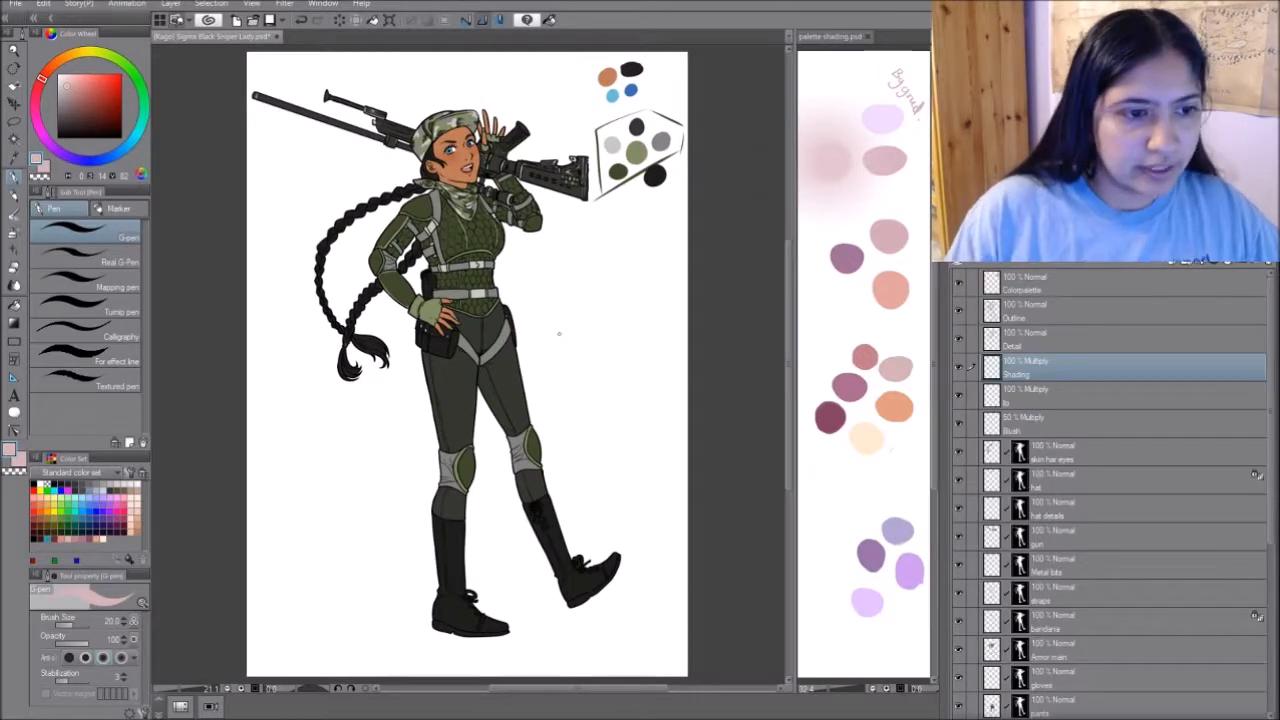
- Mask the Multiply layer named Shading to the figure's silhouette so that strokes stay within the outline
key("ctrl+plus")
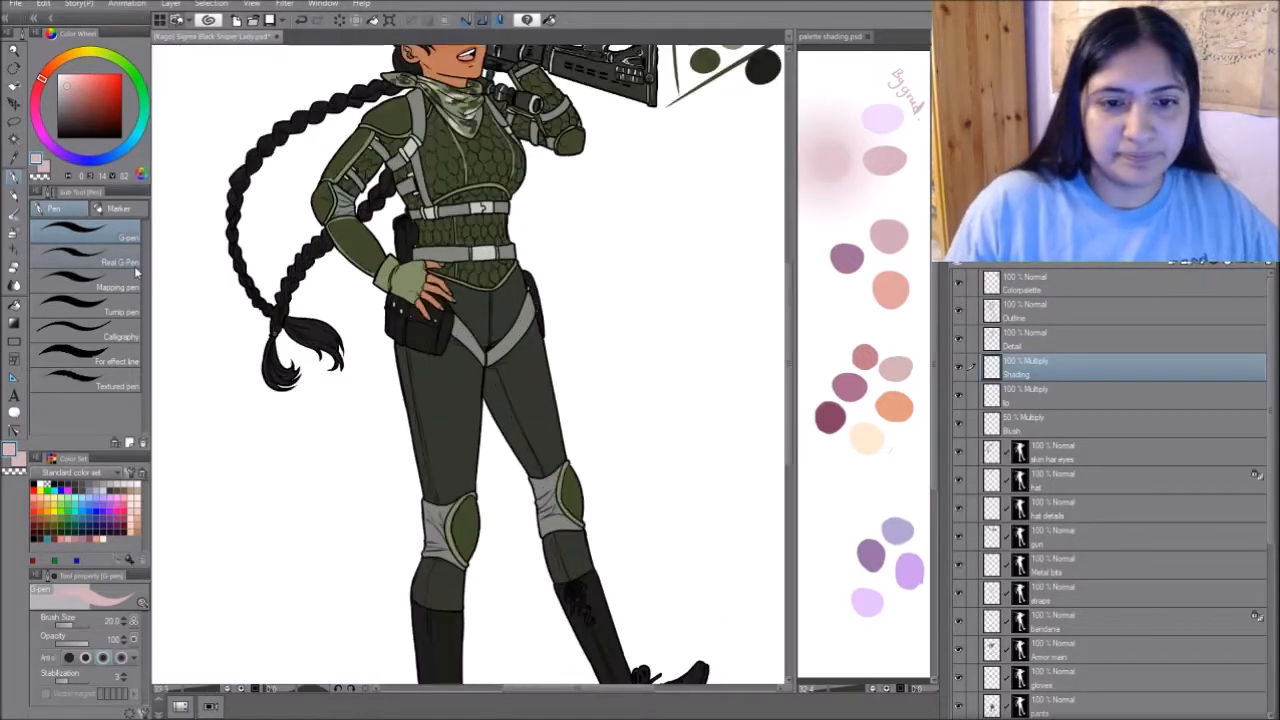
key("ctrl+minus")
scroll(631, 451, "up", 1)
left_click_drag(363, 279, 664, 379)
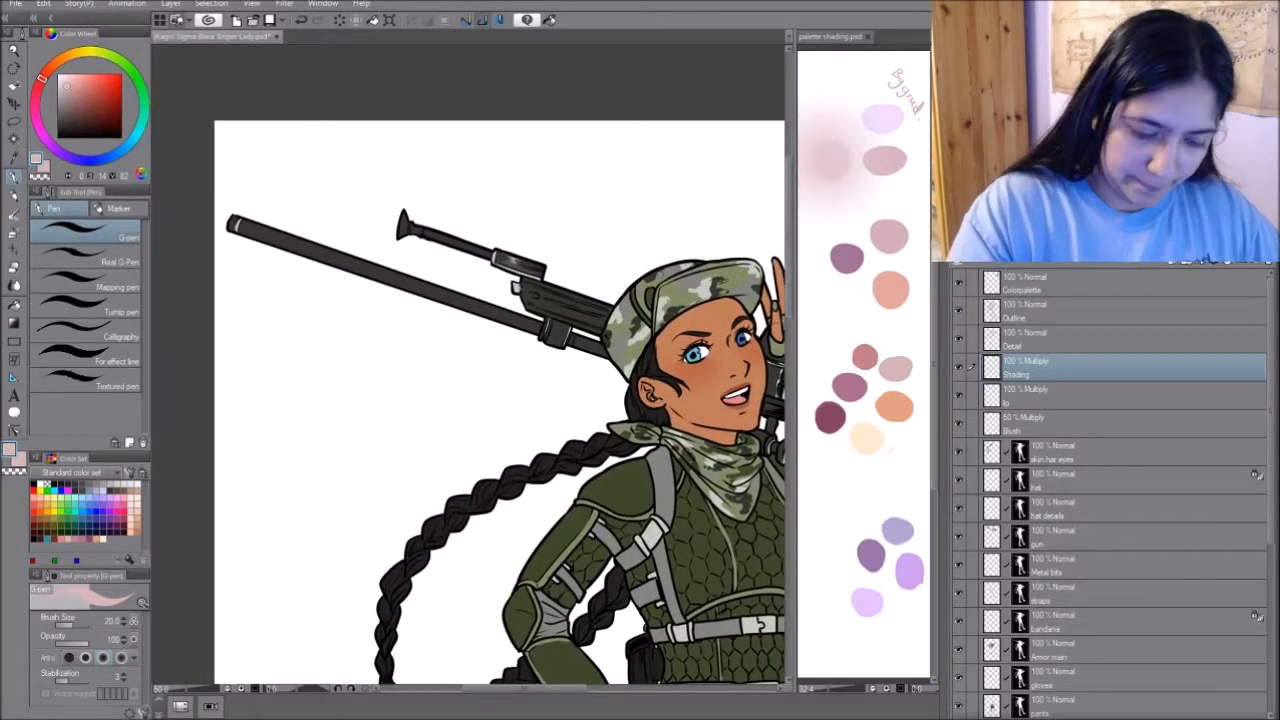
left_click(1228, 262)
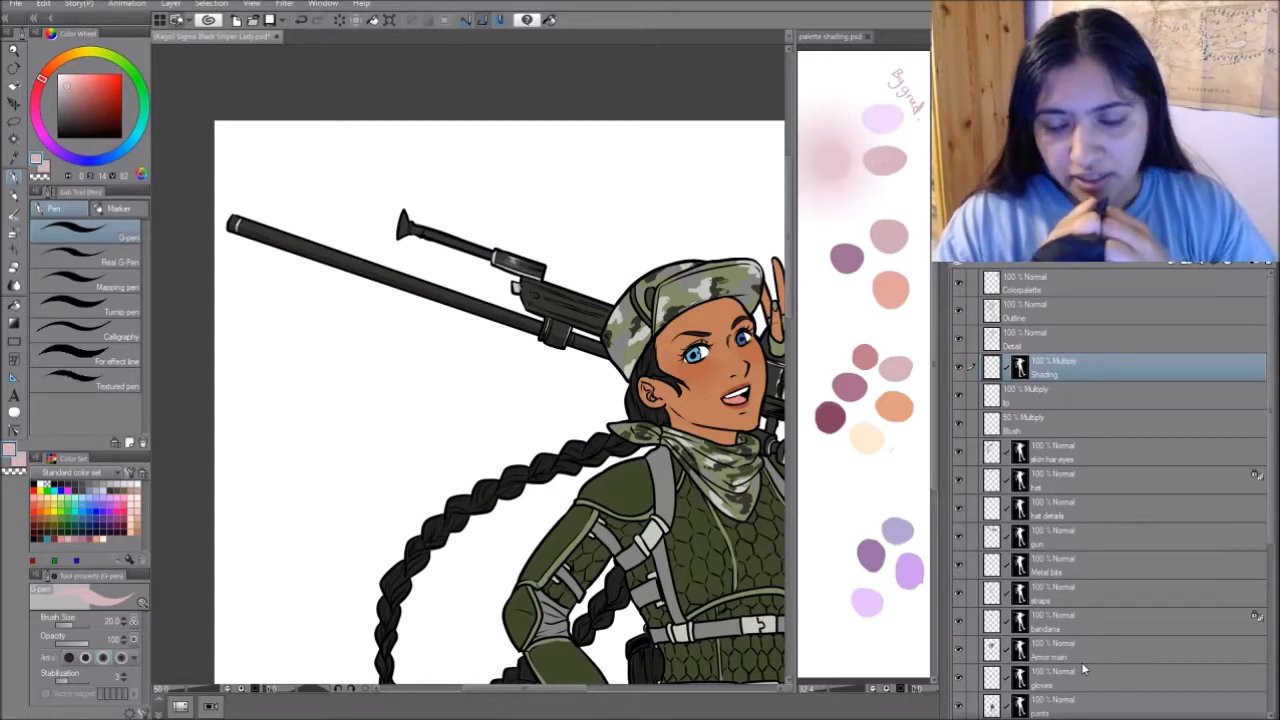
- Paint the first pale pink shadows with the G-pen on the Shading layer, around the hat, face and bandana
left_click_drag(648, 467, 577, 470)
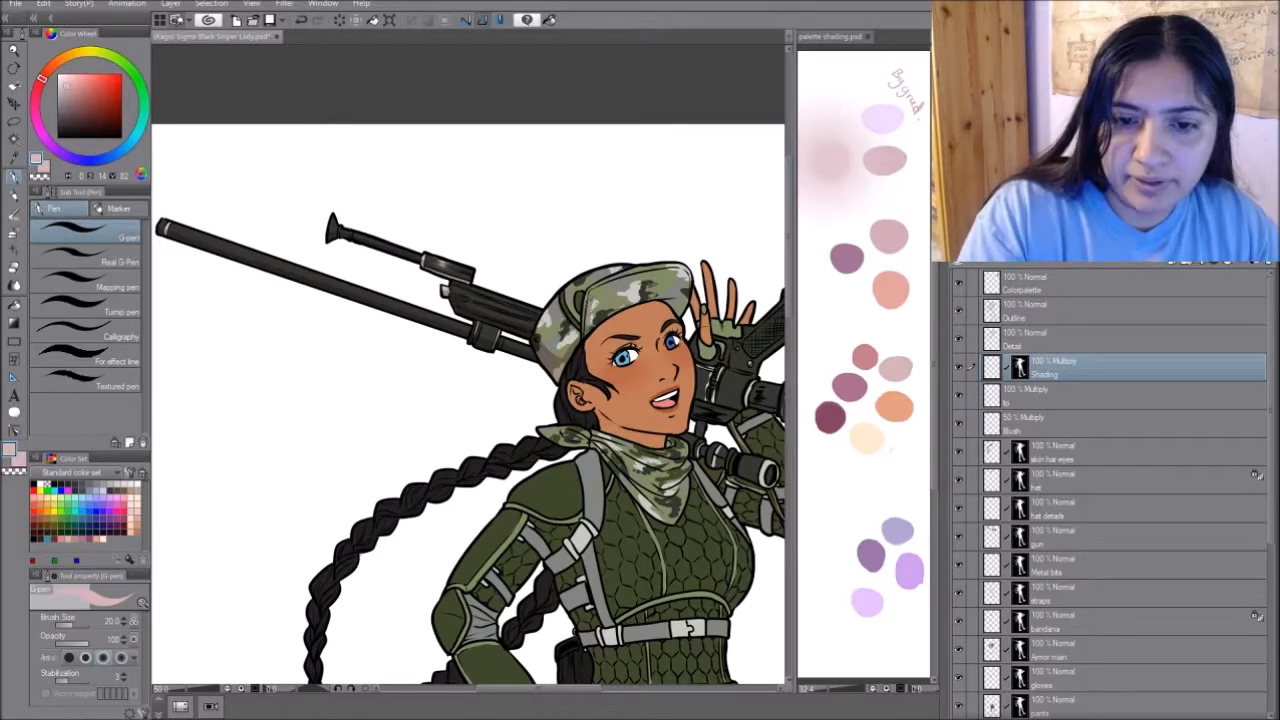
left_click_drag(672, 254, 602, 160)
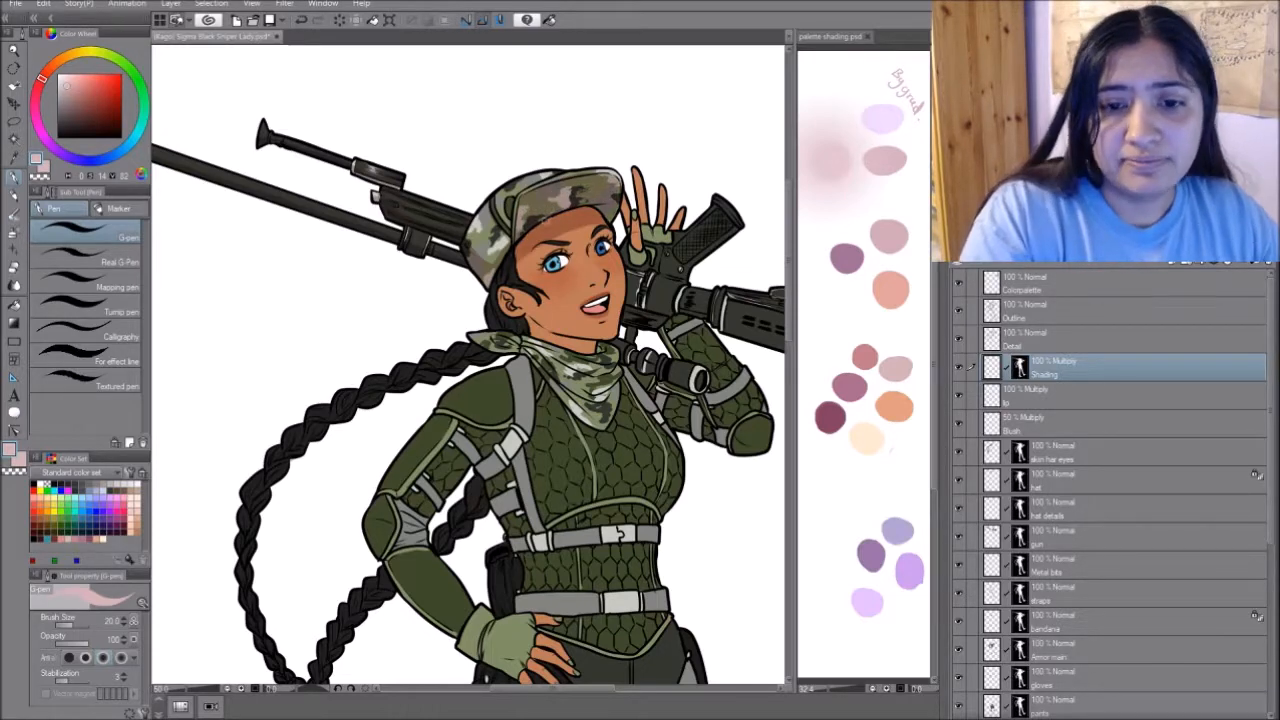
left_click_drag(520, 258, 476, 246)
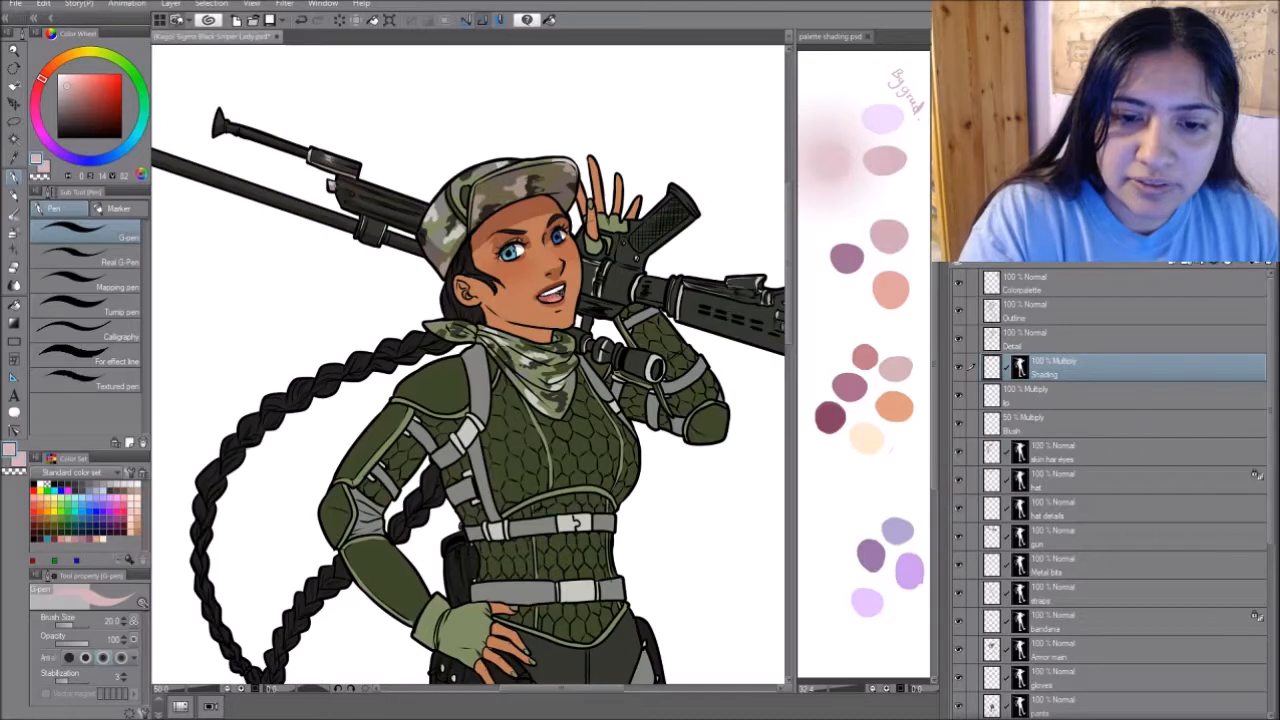
left_click_drag(466, 304, 553, 341)
mouse_move(560, 380)
left_mouse_down()
mouse_move(403, 409)
mouse_move(536, 454)
left_mouse_up()
- Fill the scaled chest and waist panels on the Armor main layer with a darker green
key("g")
scroll(1100, 500, "down", 3)
left_click(1060, 511)
left_click(362, 432)
left_click(85, 234)
left_click(480, 400)
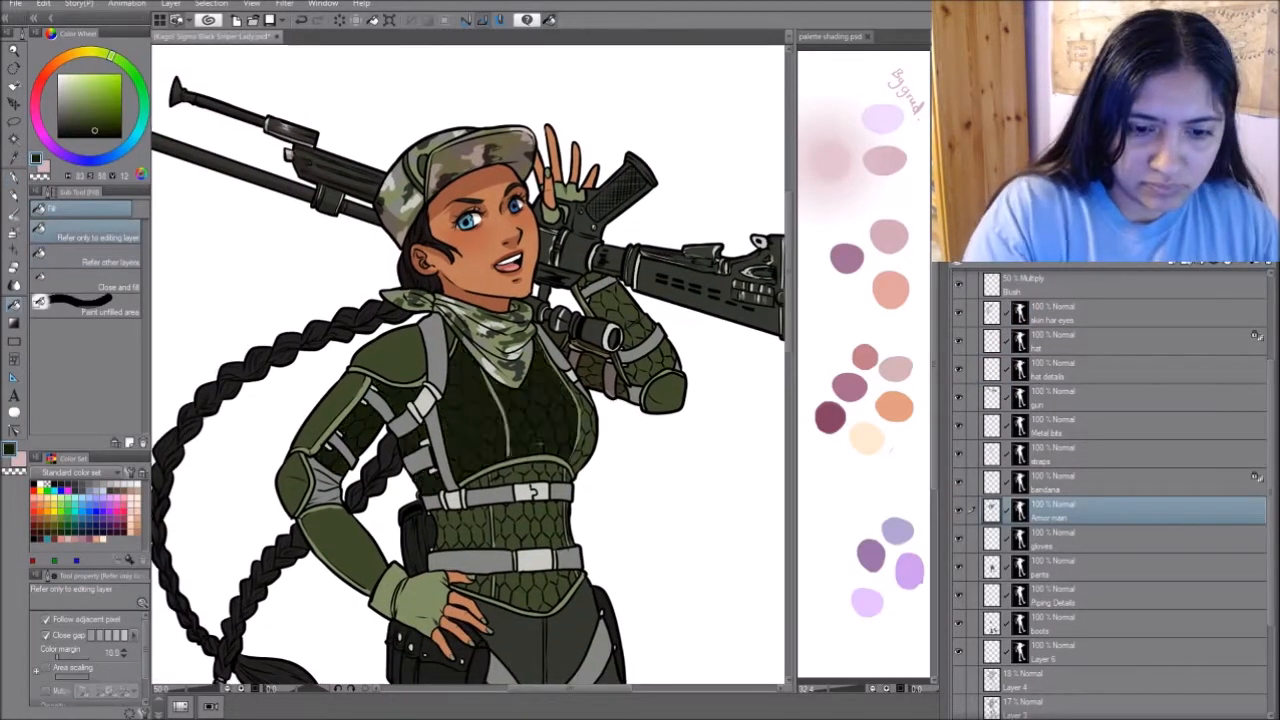
left_click(500, 527)
left_click(520, 585)
- Paint pale pink shadows on the Shading layer with the G-pen across the torso, arms, straps, gloves, rifle and braid
scroll(620, 480, "down", 1)
scroll(600, 440, "up", 1)
left_click(1060, 367)
key("p")
left_click_drag(566, 330, 570, 366)
left_click_drag(610, 358, 642, 374)
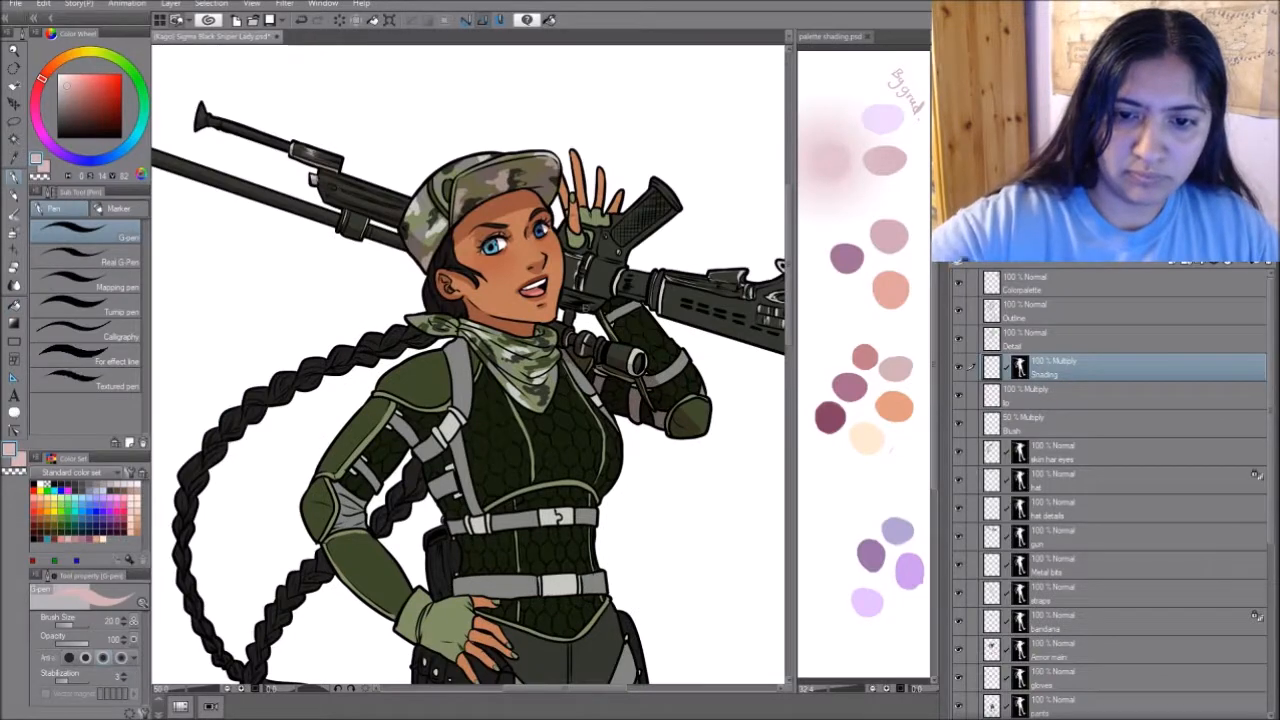
left_click_drag(638, 316, 610, 302)
mouse_move(602, 310)
left_mouse_down()
mouse_move(566, 292)
mouse_move(584, 264)
left_mouse_up()
mouse_move(580, 250)
left_mouse_down()
mouse_move(563, 182)
mouse_move(606, 226)
left_mouse_up()
left_click_drag(592, 232, 660, 306)
mouse_move(626, 316)
left_mouse_down()
mouse_move(604, 340)
mouse_move(706, 428)
left_mouse_up()
left_click_drag(690, 420, 425, 392)
left_click_drag(406, 252, 494, 278)
left_click_drag(488, 308, 558, 336)
left_click_drag(464, 278, 538, 306)
left_click_drag(371, 409, 636, 409)
left_click_drag(400, 292, 504, 310)
mouse_move(456, 300)
left_mouse_down()
mouse_move(524, 352)
mouse_move(540, 384)
left_mouse_up()
left_click_drag(474, 314, 450, 346)
left_click_drag(520, 450, 619, 353)
mouse_move(690, 368)
left_mouse_down()
mouse_move(560, 388)
mouse_move(524, 342)
left_mouse_up()
mouse_move(534, 314)
left_mouse_down()
mouse_move(514, 334)
mouse_move(556, 300)
left_mouse_up()
mouse_move(560, 300)
left_mouse_down()
mouse_move(548, 224)
mouse_move(472, 266)
mouse_move(510, 322)
left_mouse_up()
mouse_move(438, 364)
left_mouse_down()
mouse_move(400, 408)
mouse_move(456, 376)
left_mouse_up()
left_click_drag(488, 280, 412, 356)
left_click_drag(581, 272, 584, 343)
left_click_drag(275, 471, 422, 311)
left_click_drag(423, 520, 447, 315)
mouse_move(384, 431)
left_mouse_down()
mouse_move(450, 464)
mouse_move(293, 449)
mouse_move(350, 528)
left_mouse_up()
left_click_drag(426, 344, 448, 354)
left_click_drag(452, 392, 434, 420)
mouse_move(404, 428)
left_mouse_down()
mouse_move(372, 464)
mouse_move(444, 506)
left_mouse_up()
mouse_move(436, 490)
left_mouse_down()
mouse_move(470, 468)
mouse_move(490, 482)
left_mouse_up()
mouse_move(442, 430)
left_mouse_down()
mouse_move(486, 468)
mouse_move(580, 415)
left_mouse_up()
left_click_drag(572, 350, 572, 293)
left_click_drag(546, 420, 530, 494)
mouse_move(566, 484)
left_mouse_down()
mouse_move(542, 520)
mouse_move(587, 530)
left_mouse_up()
left_click_drag(625, 523, 641, 441)
left_click_drag(450, 370, 473, 423)
left_click_drag(560, 470, 462, 338)
left_click_drag(326, 284, 372, 512)
mouse_move(457, 320)
left_mouse_down()
mouse_move(462, 381)
mouse_move(546, 476)
left_mouse_up()
mouse_move(552, 463)
left_mouse_down()
mouse_move(552, 295)
mouse_move(543, 382)
left_mouse_up()
mouse_move(566, 322)
left_mouse_down()
mouse_move(598, 374)
mouse_move(542, 388)
left_mouse_up()
left_click_drag(430, 400, 580, 373)
left_click_drag(518, 318, 520, 396)
mouse_move(548, 336)
left_mouse_down()
mouse_move(574, 410)
mouse_move(588, 356)
left_mouse_up()
mouse_move(570, 412)
left_mouse_down()
mouse_move(521, 401)
mouse_move(502, 472)
left_mouse_up()
- Shade the trousers, thigh straps, knee guards and boots in pale pink on the Shading layer, and save the document
left_click_drag(503, 229, 428, 457)
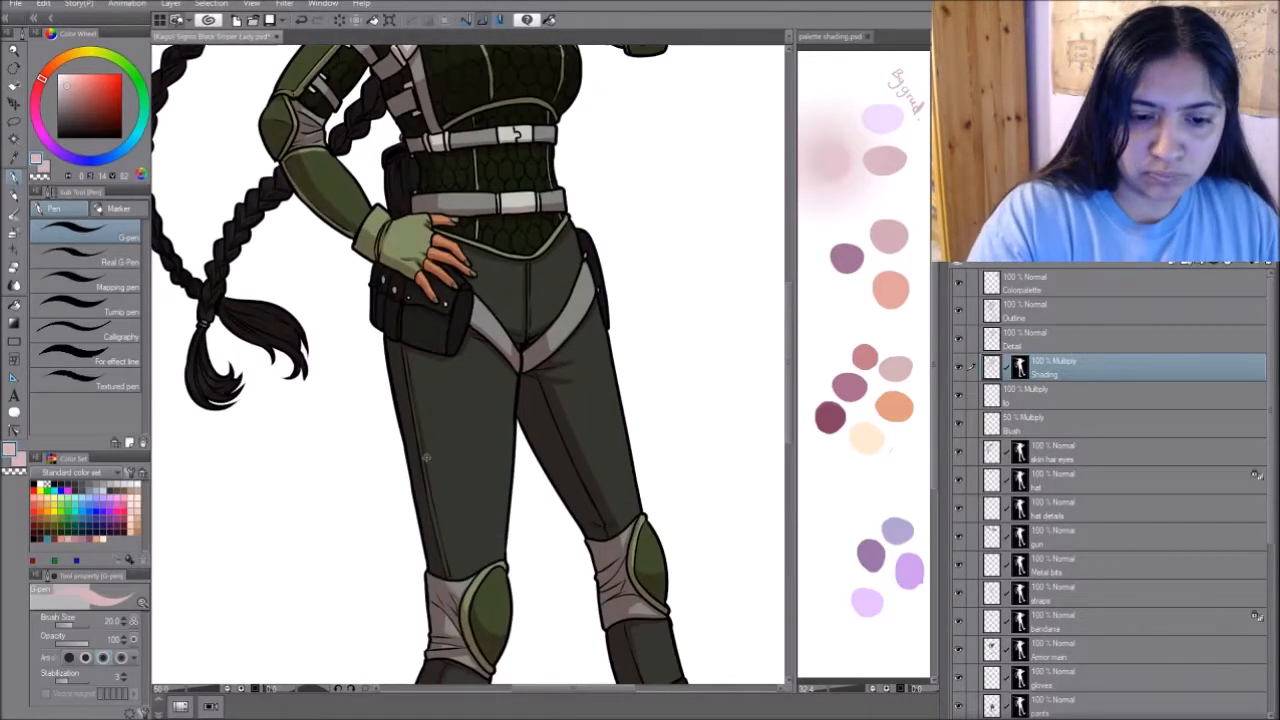
left_click_drag(430, 300, 487, 506)
left_click_drag(620, 620, 545, 288)
left_click_drag(662, 618, 586, 287)
left_click_drag(635, 390, 480, 380)
mouse_move(478, 380)
left_mouse_down()
mouse_move(503, 424)
mouse_move(541, 366)
left_mouse_up()
left_click_drag(380, 420, 528, 403)
mouse_move(362, 446)
left_mouse_down()
mouse_move(421, 489)
mouse_move(397, 408)
left_mouse_up()
left_click_drag(385, 310, 483, 356)
mouse_move(446, 280)
left_mouse_down()
mouse_move(466, 413)
mouse_move(434, 403)
left_mouse_up()
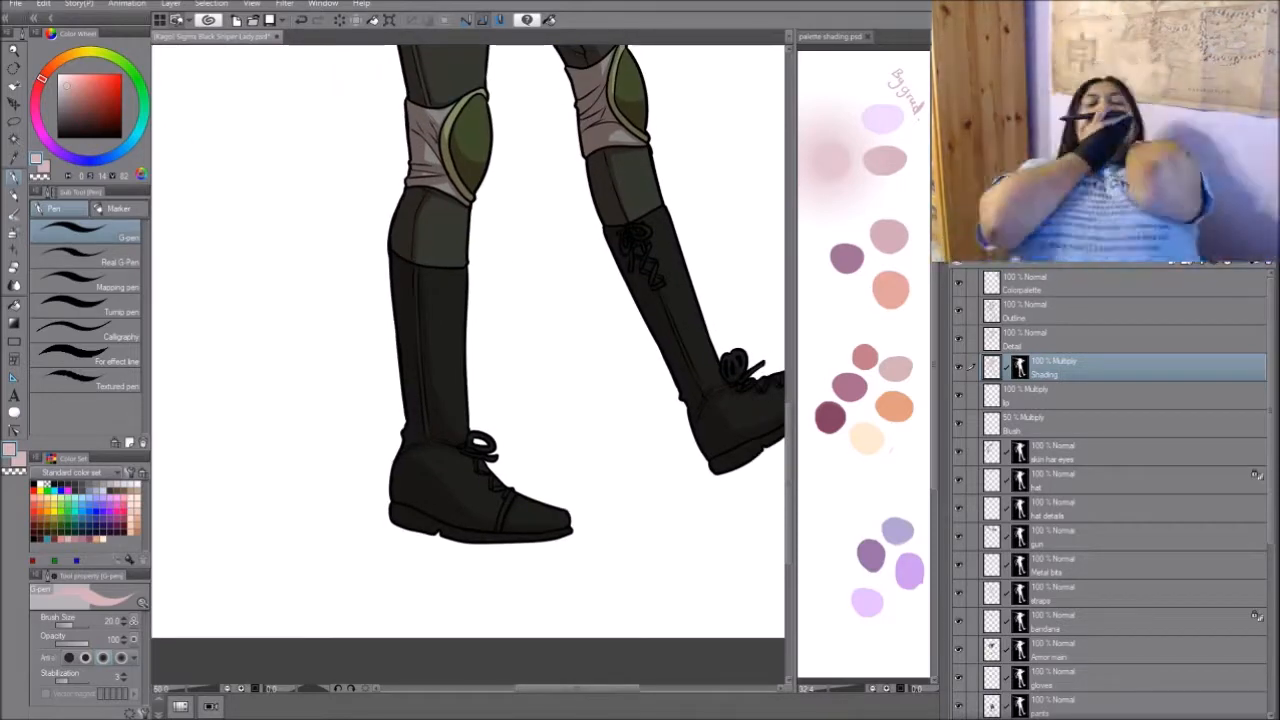
left_click_drag(450, 220, 495, 625)
left_click_drag(450, 220, 495, 625)
scroll(470, 365, "down", 3)
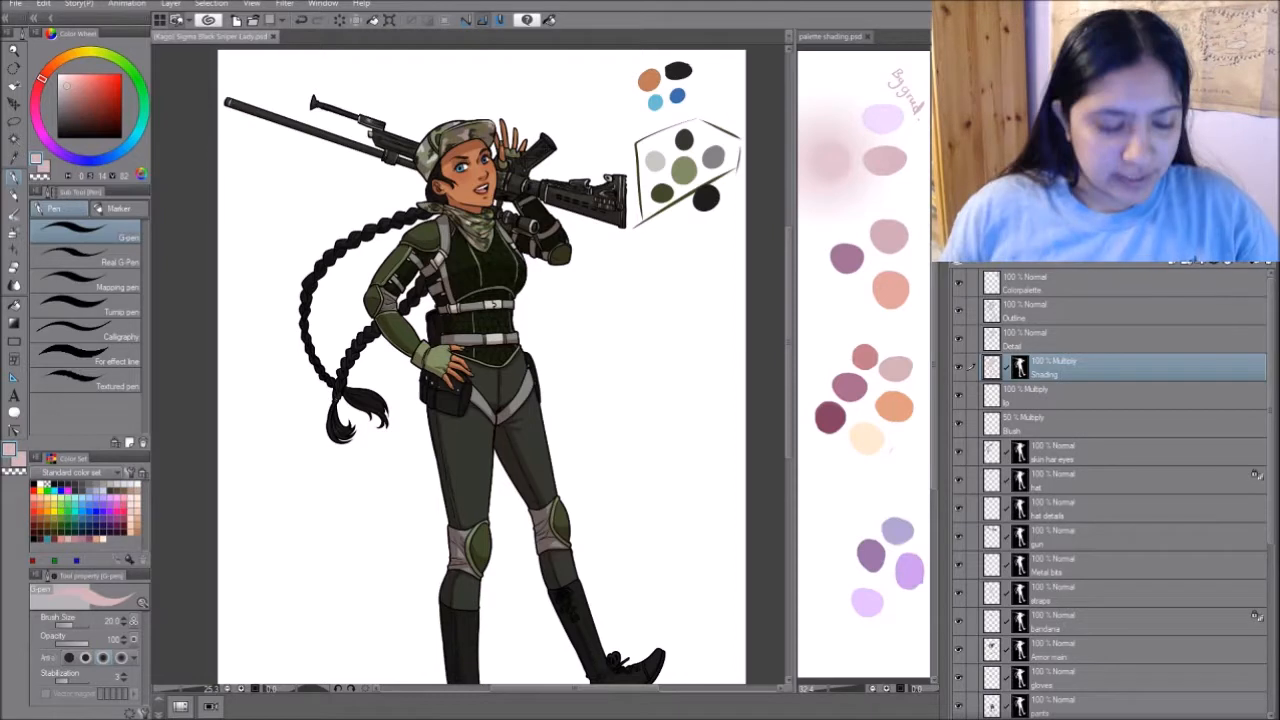
- Close the sniper lady file, reopen it in Photoshop, and lock the Shading layer's transparent pixels
key("ctrl+w")
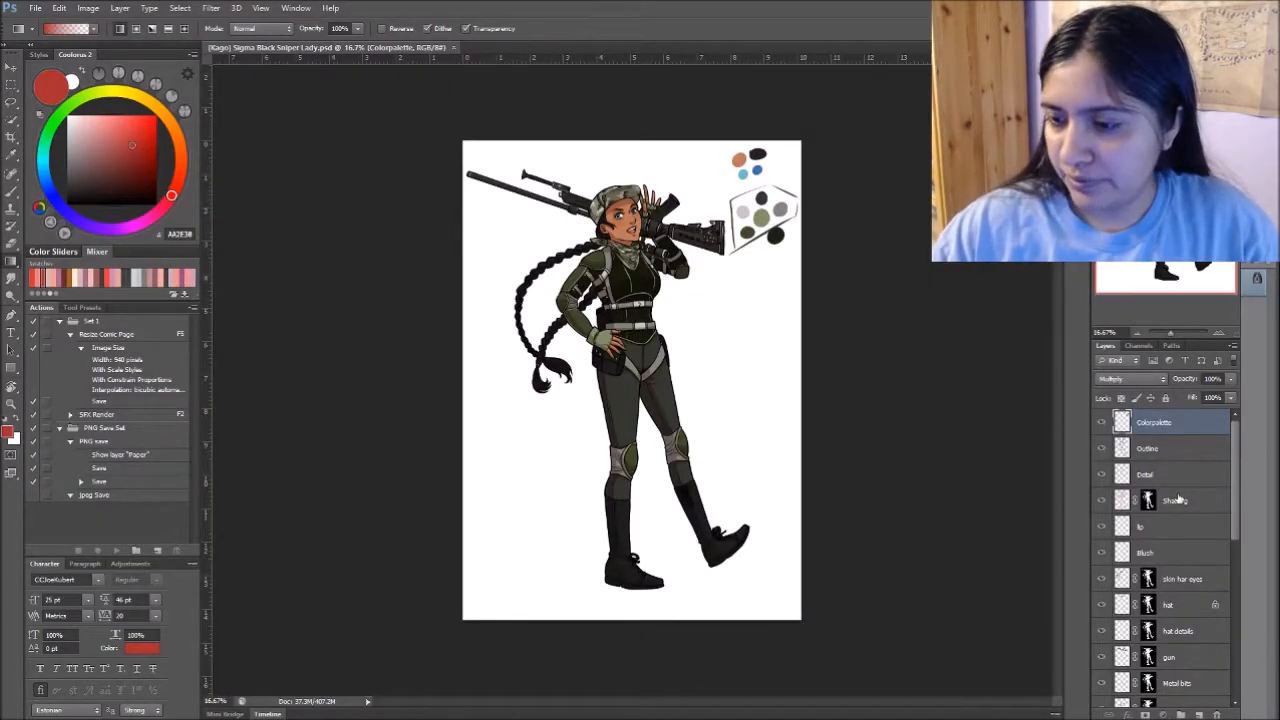
left_click(1178, 502)
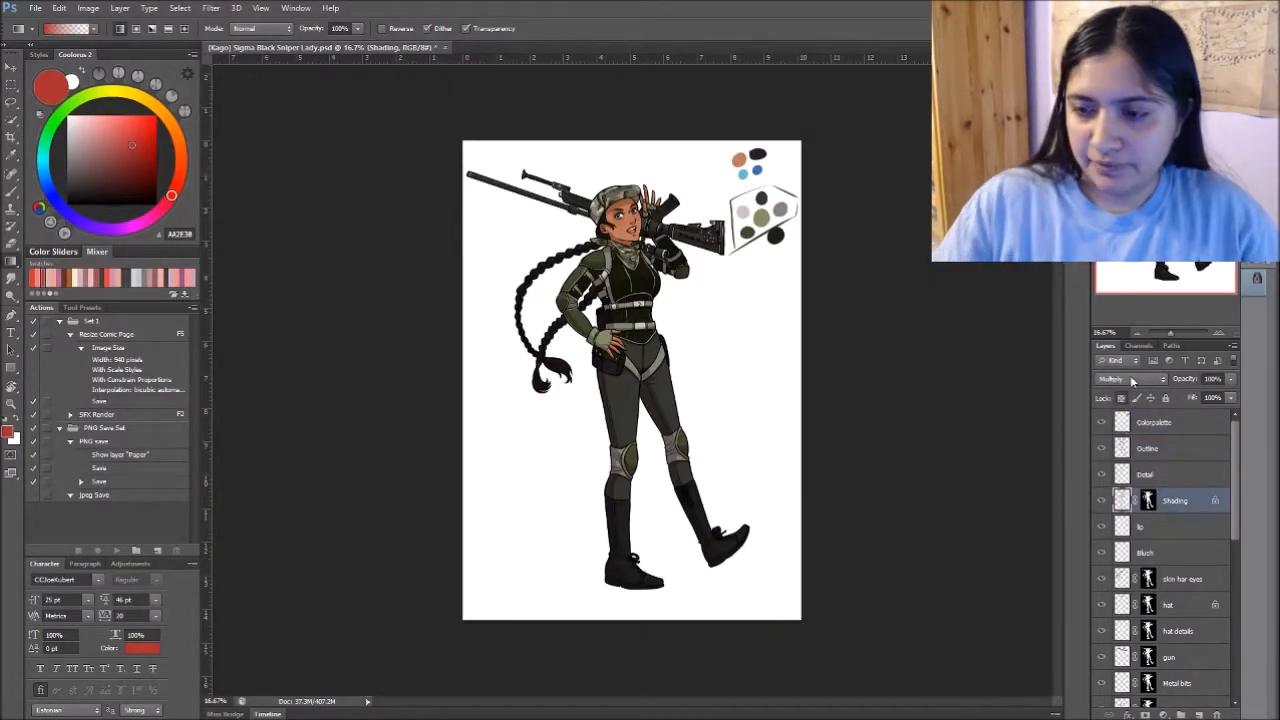
key("ctrl+plus")
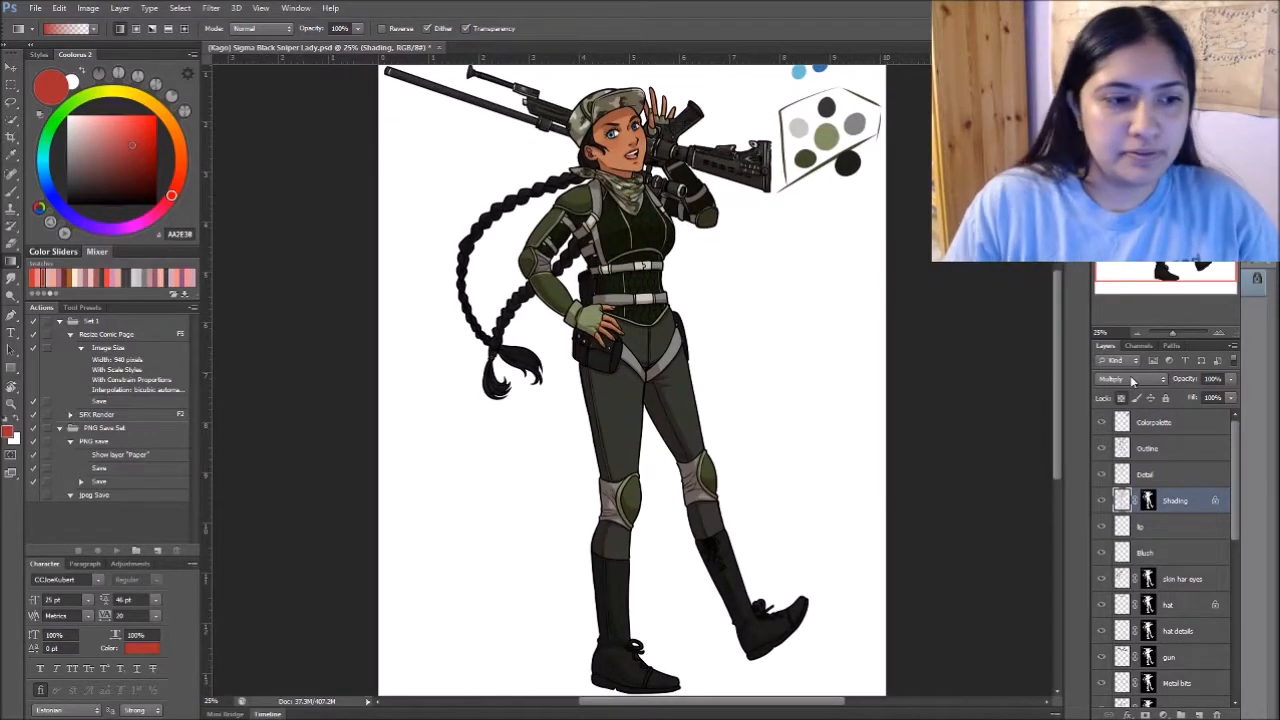
left_click_drag(830, 404, 775, 463)
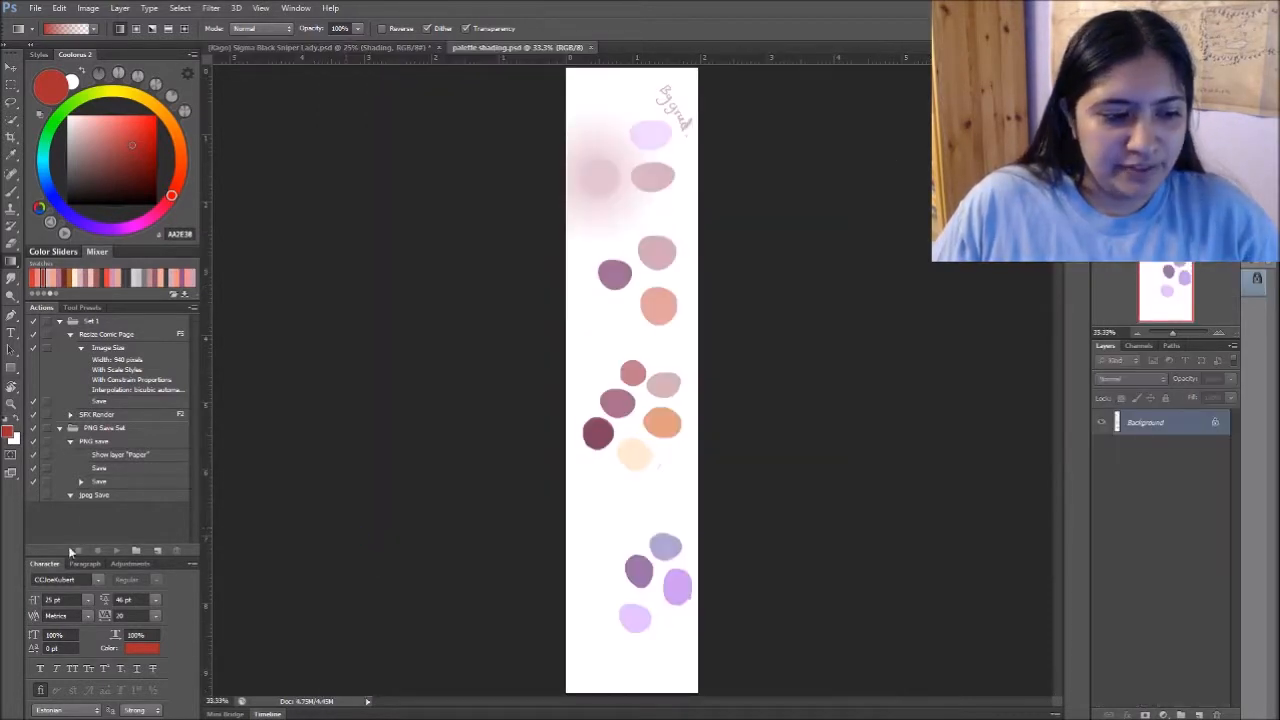
- Dock the Swatches with the Tool Presets, and place palette shading.psd beside the sniper lady document
left_click(78, 308)
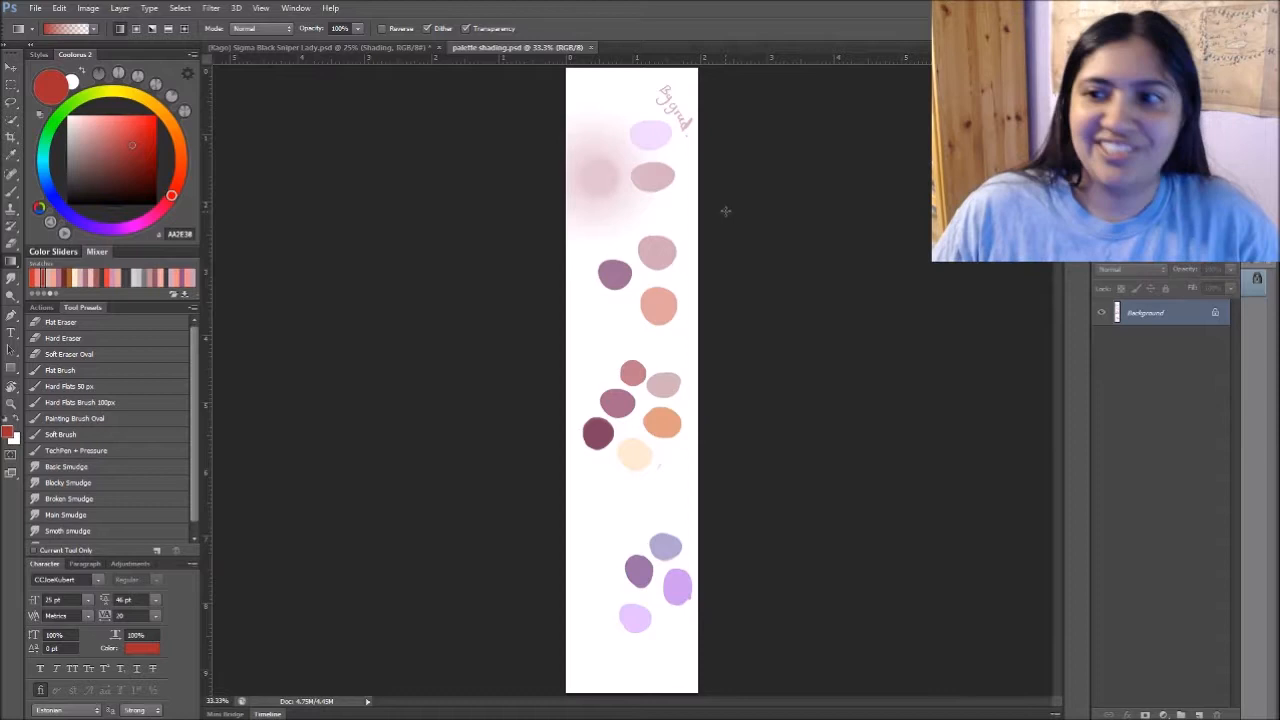
left_click_drag(307, 376, 170, 309)
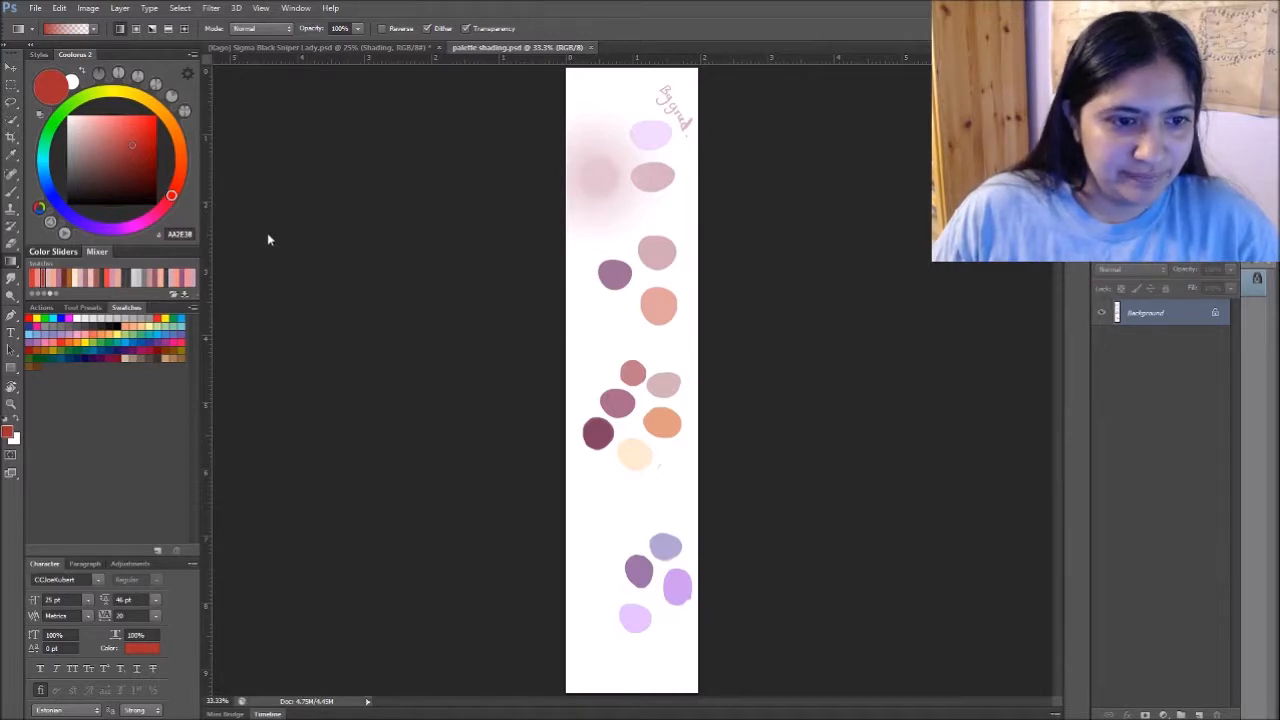
left_click(41, 307)
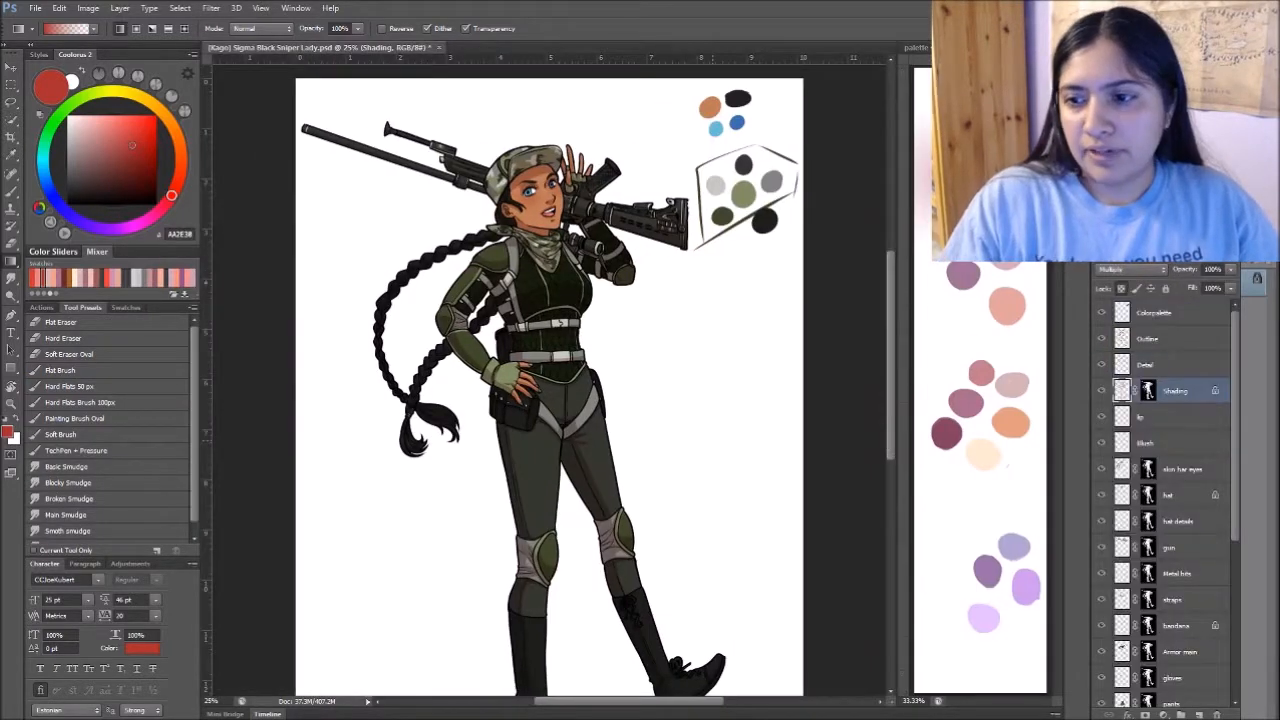
- Hide and reshow the Shading layer to compare the figure with and without its shadows
left_click_drag(673, 502, 655, 431)
left_click(1102, 391)
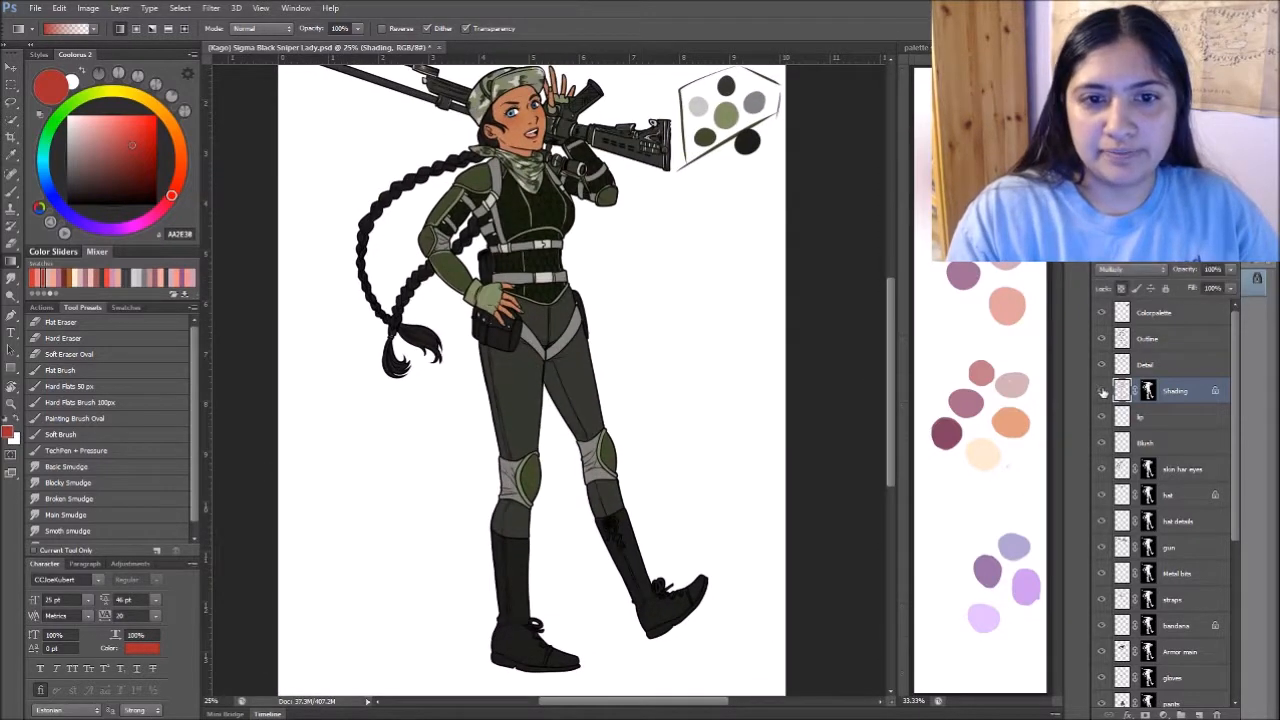
left_click(1102, 391)
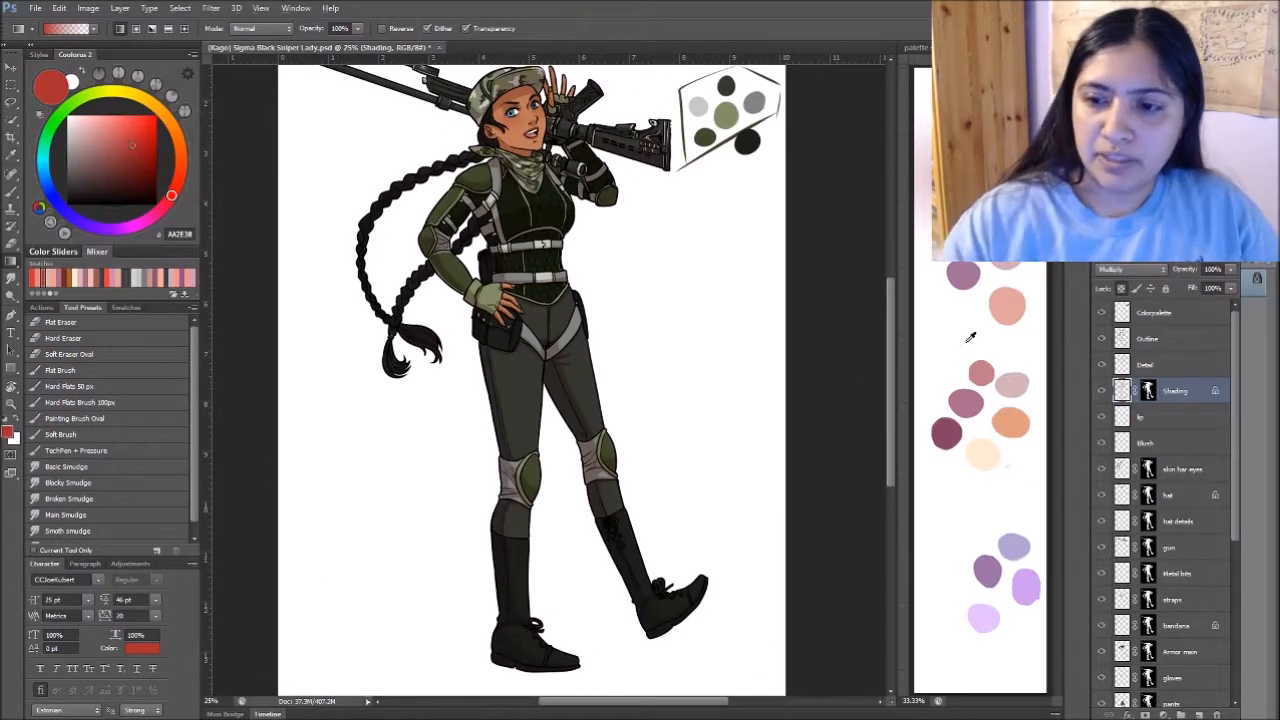
- Sample the orange palette swatch, switch the Gradient tool to radial, and tint the shadows on the Shading layer
left_click(986, 372, "alt")
left_click(1010, 424, "alt")
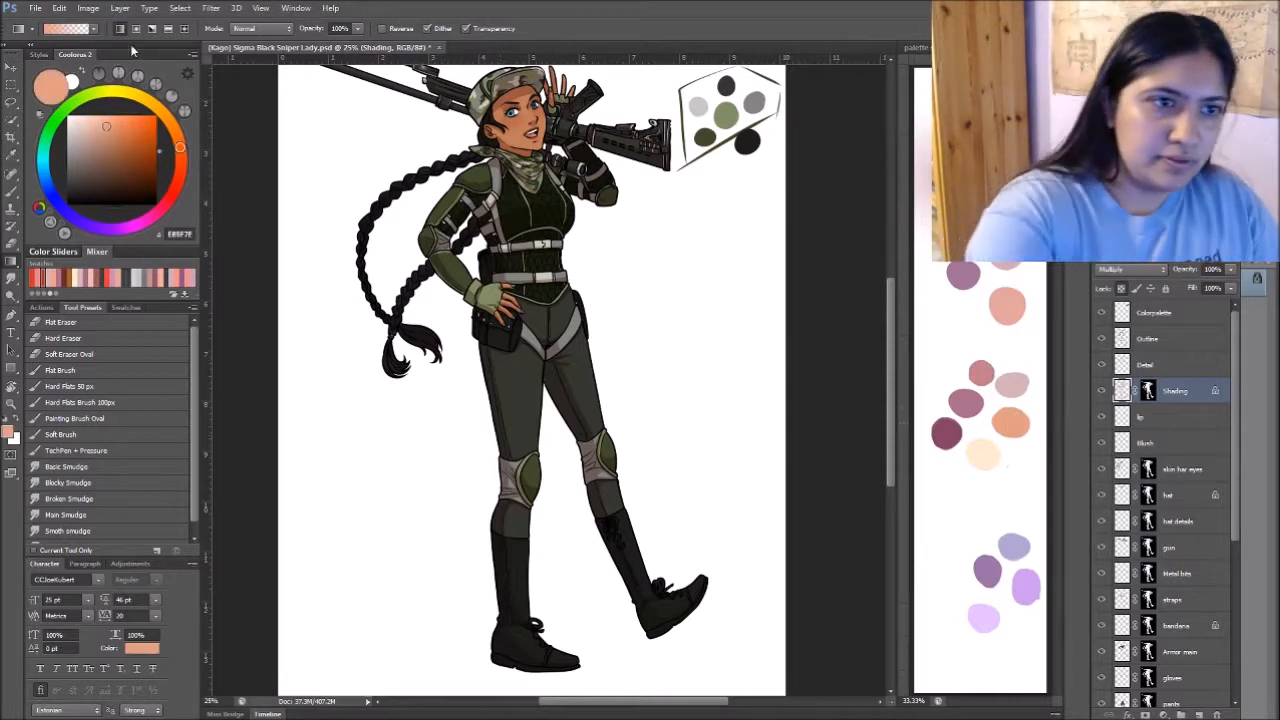
left_click_drag(646, 251, 671, 437)
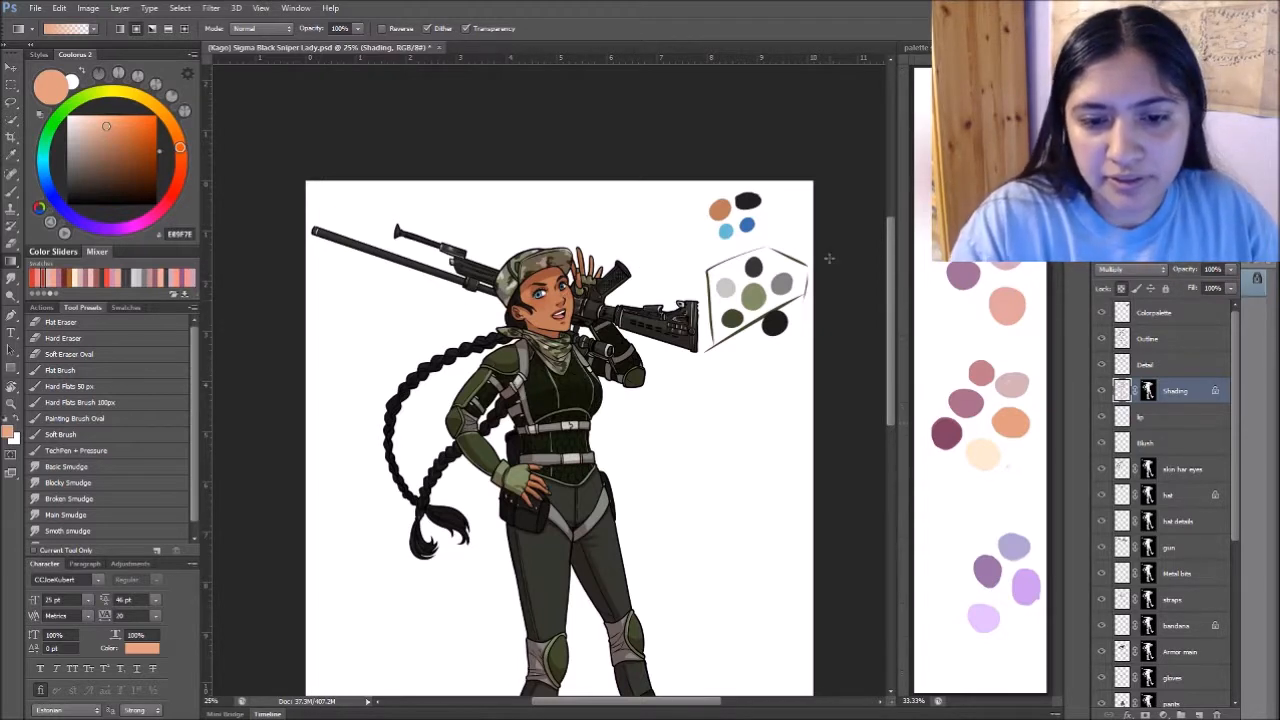
- Sample the dusty red palette swatch and apply gradients to the shadows along the torso and legs
left_click(982, 370, "alt")
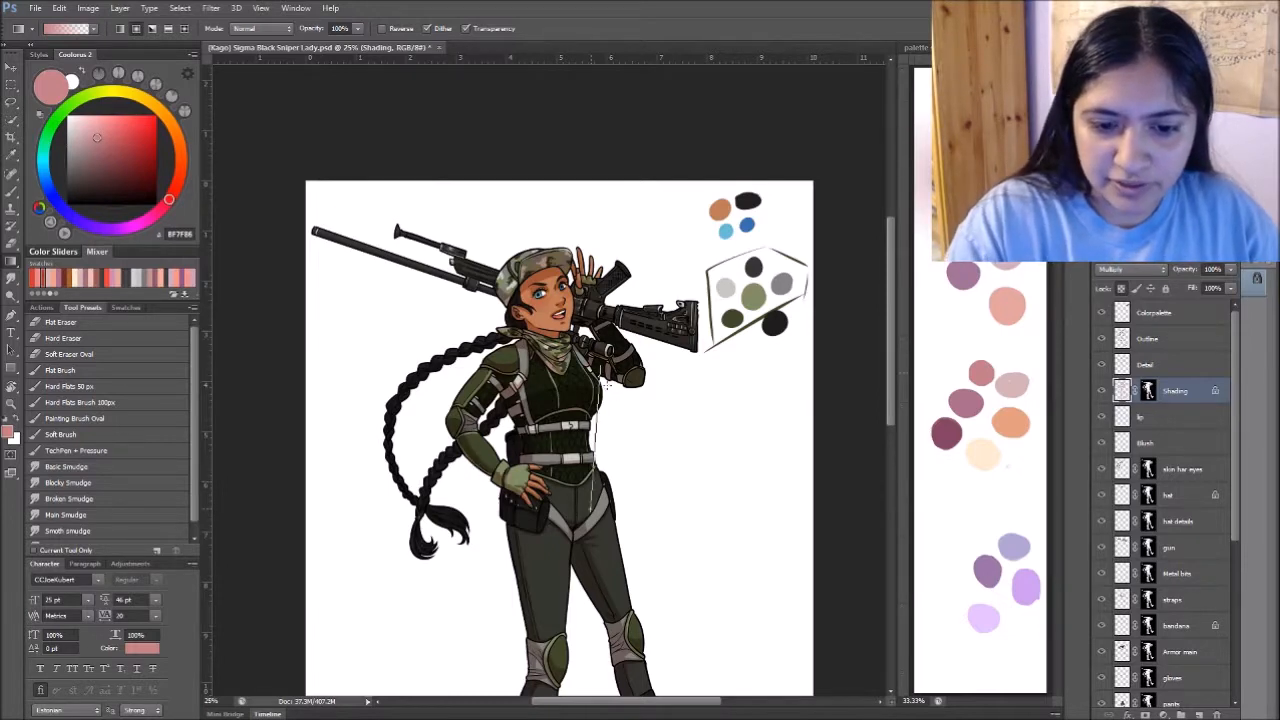
scroll(685, 567, "down", 4)
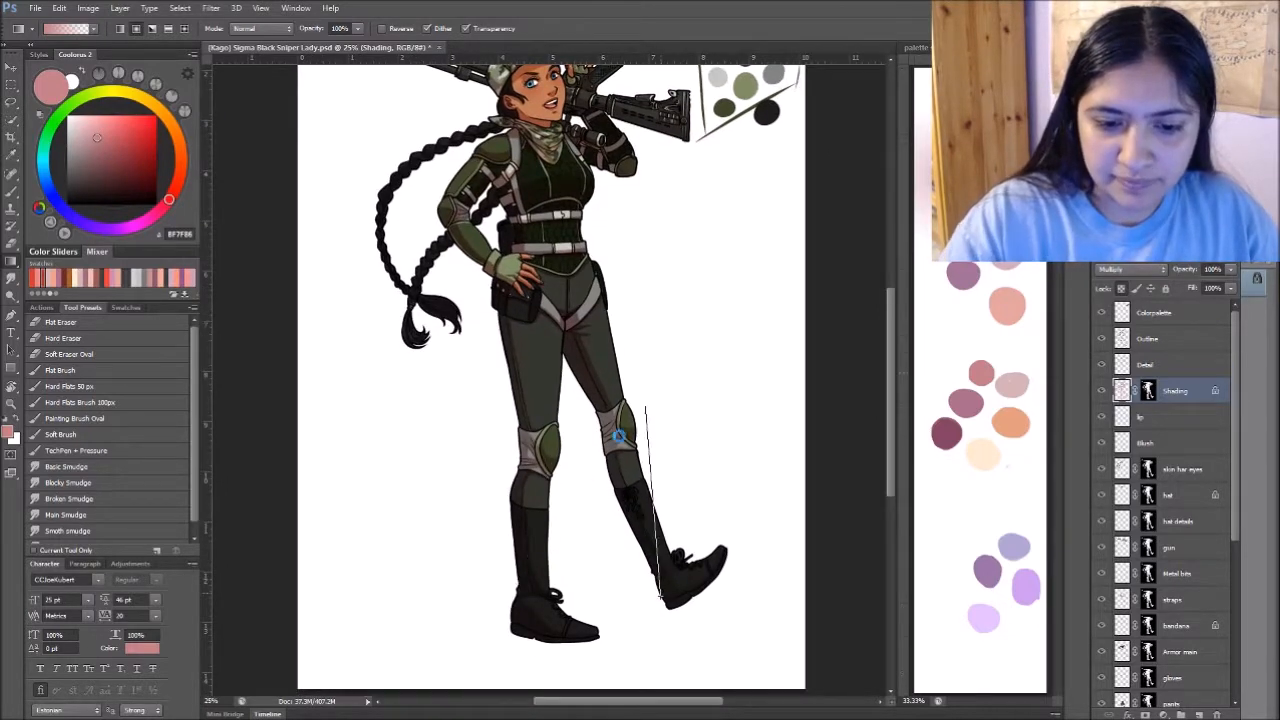
left_click_drag(669, 243, 699, 469)
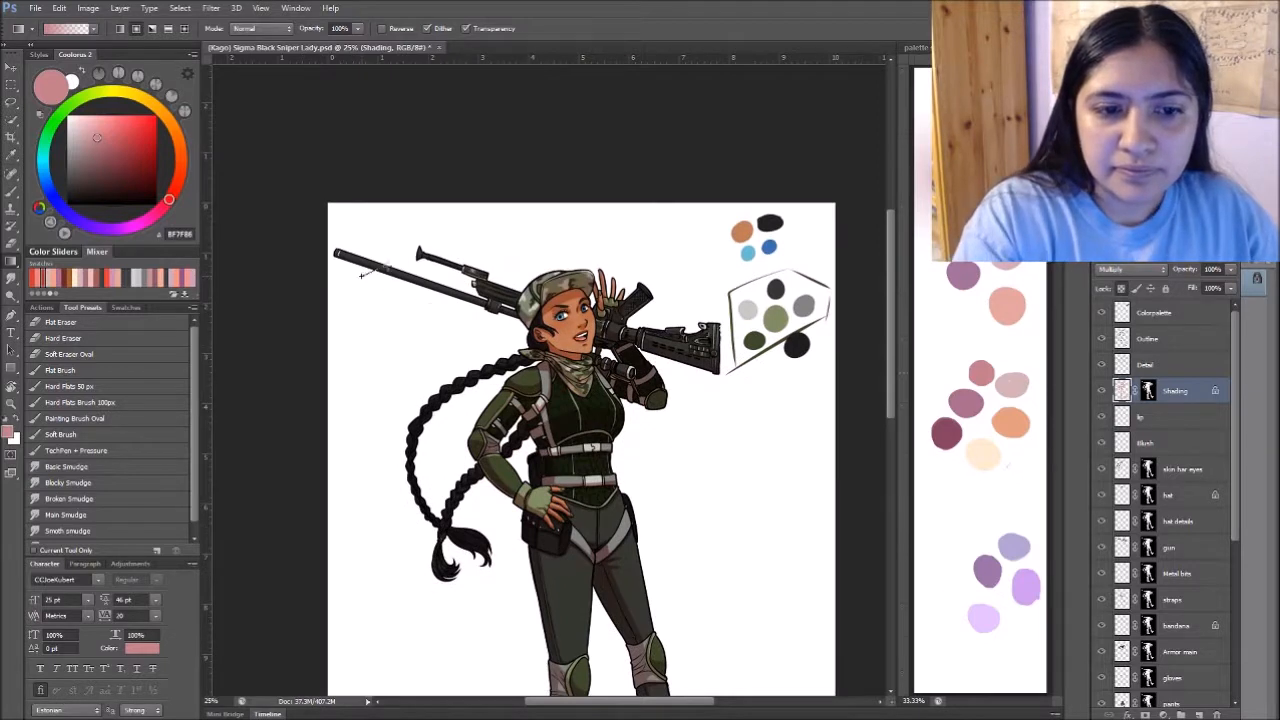
- Sample the mauve palette swatch and apply gradients to the figure's shadows from the upper body down to the boots
left_click(977, 398, "alt")
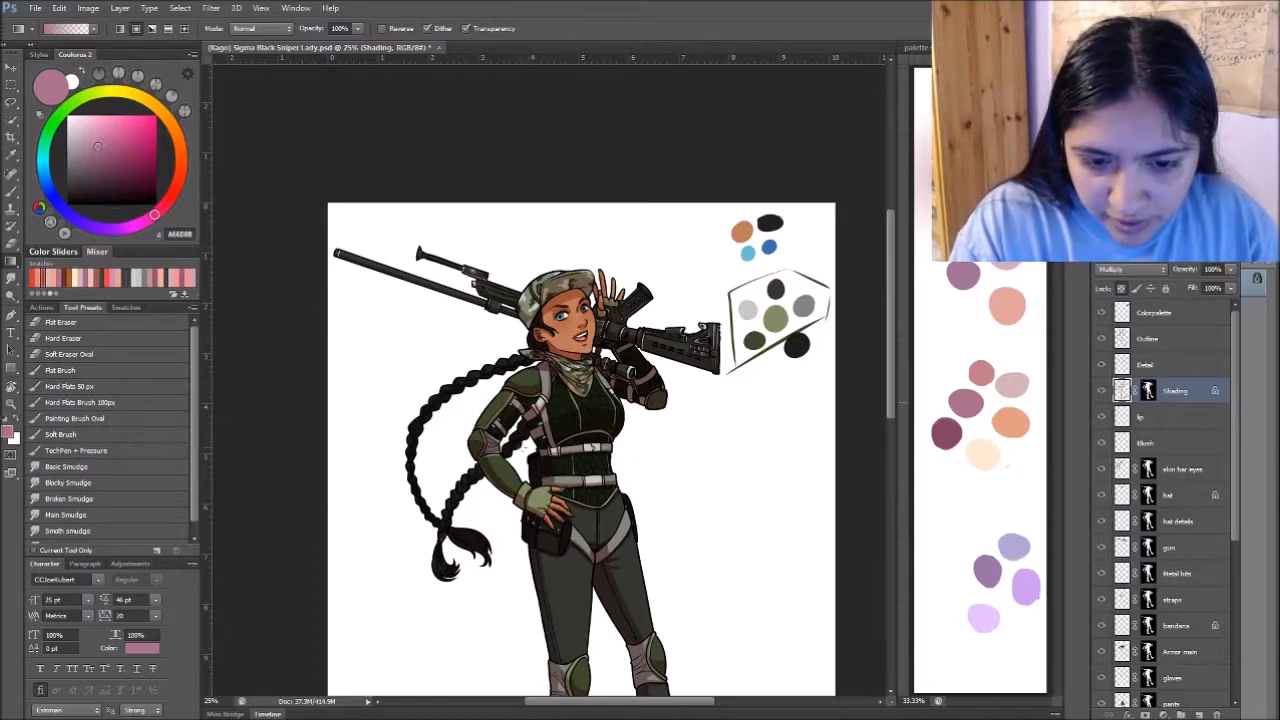
left_click_drag(674, 431, 674, 391)
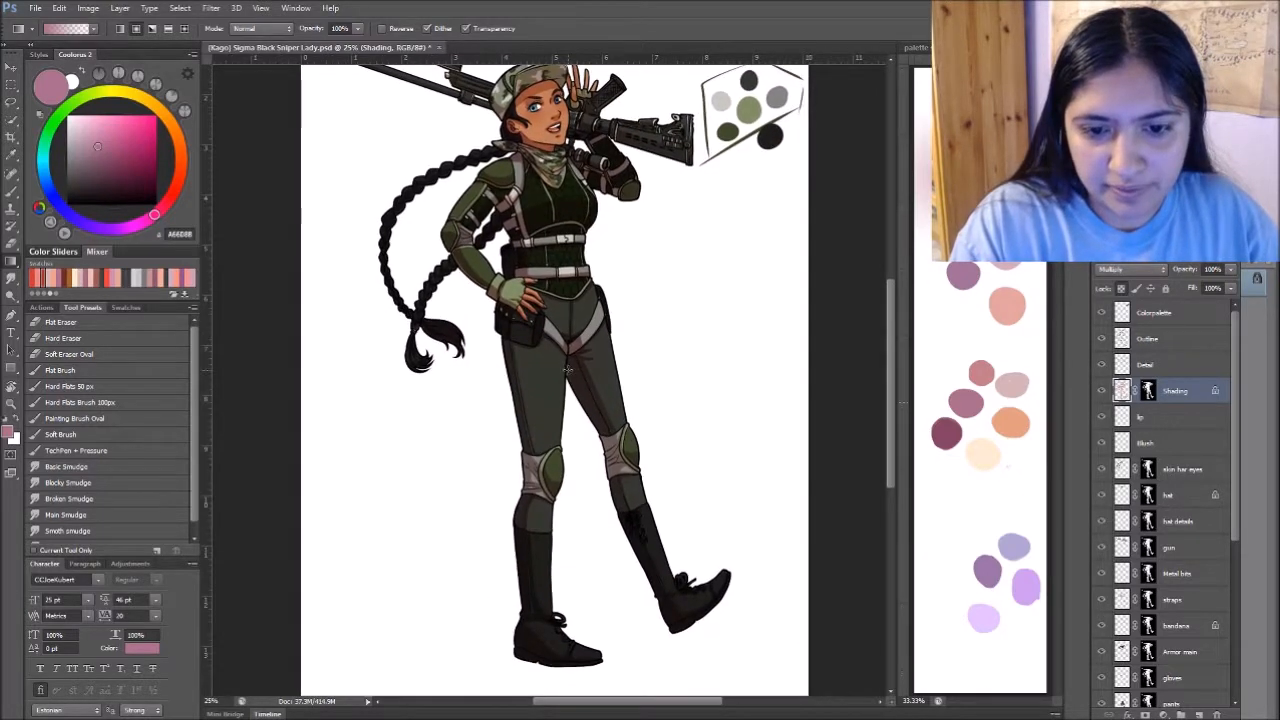
left_click_drag(689, 437, 689, 309)
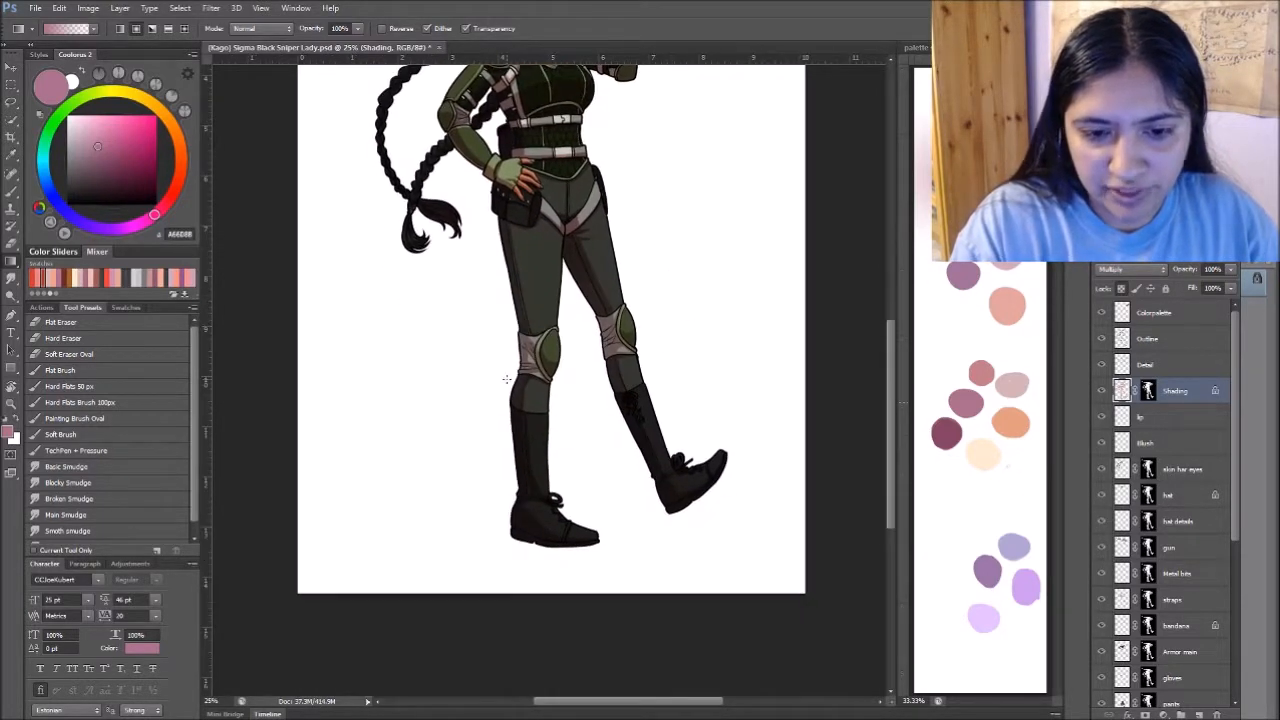
left_click_drag(755, 290, 745, 395)
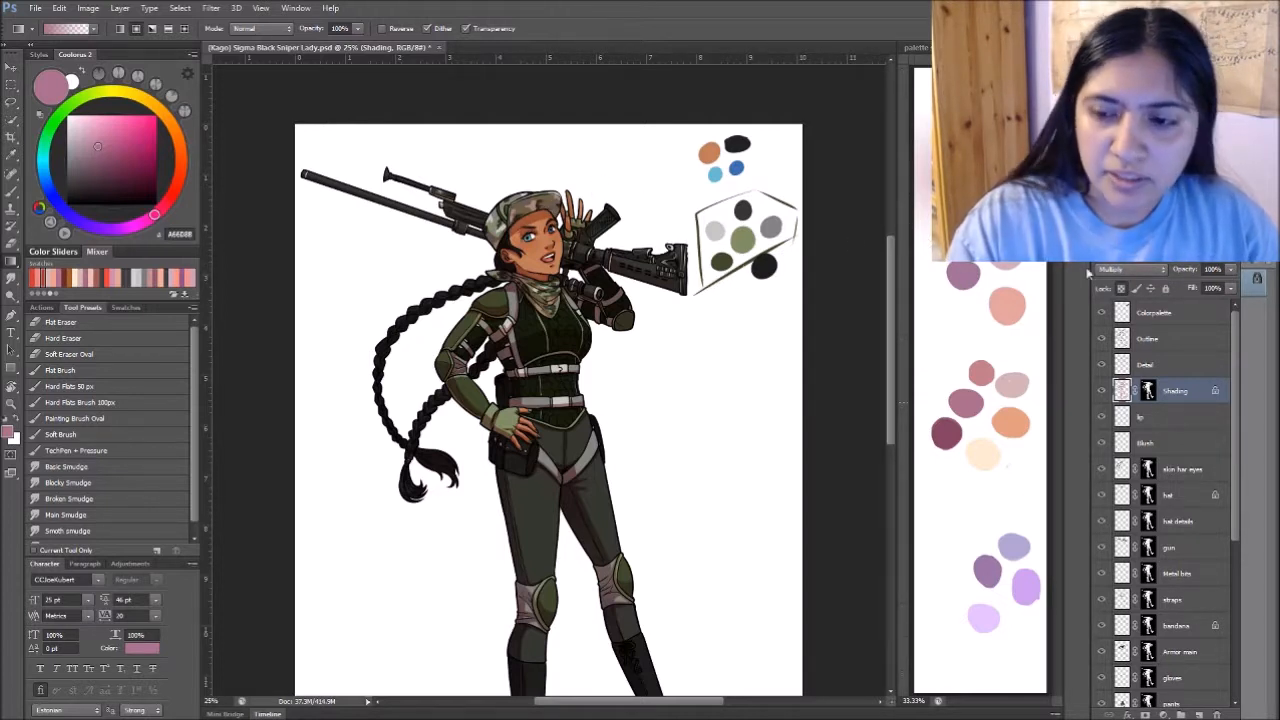
- Sample the rose and orange palette swatches in turn for the shadow tints and unlock the Shading layer's transparent pixels
left_click(988, 368, "alt")
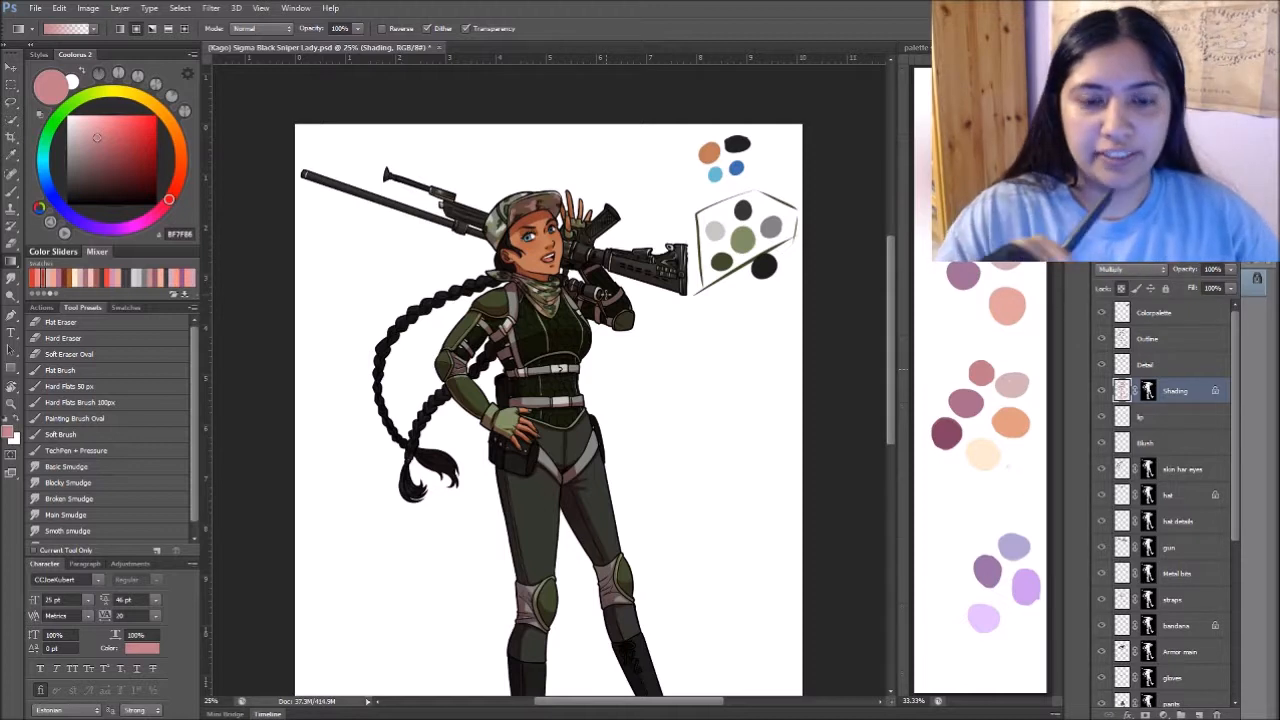
left_click(1027, 416, "alt")
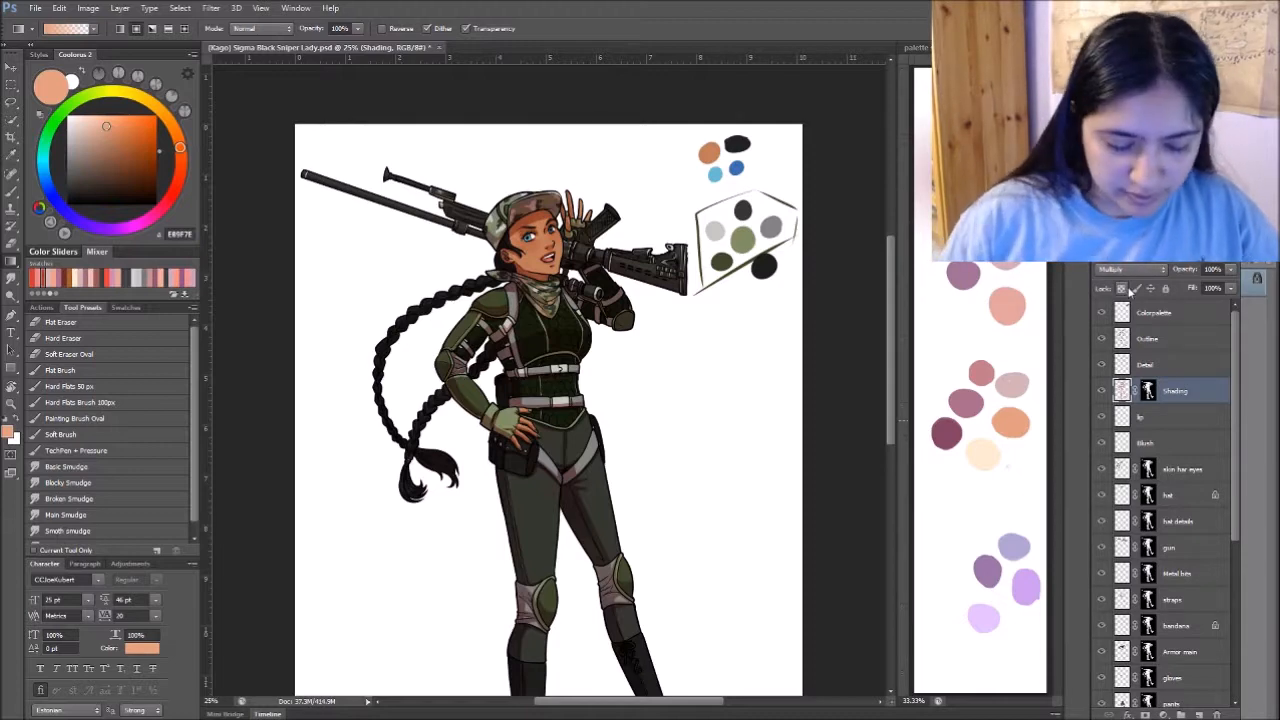
- Switch to the Smudge tool and examine the tinted shadows on the face, rifle and torso up close and from a distance
key("r")
key("ctrl+plus")
key("ctrl+plus")
key("ctrl+plus")
left_click_drag(599, 218, 653, 593)
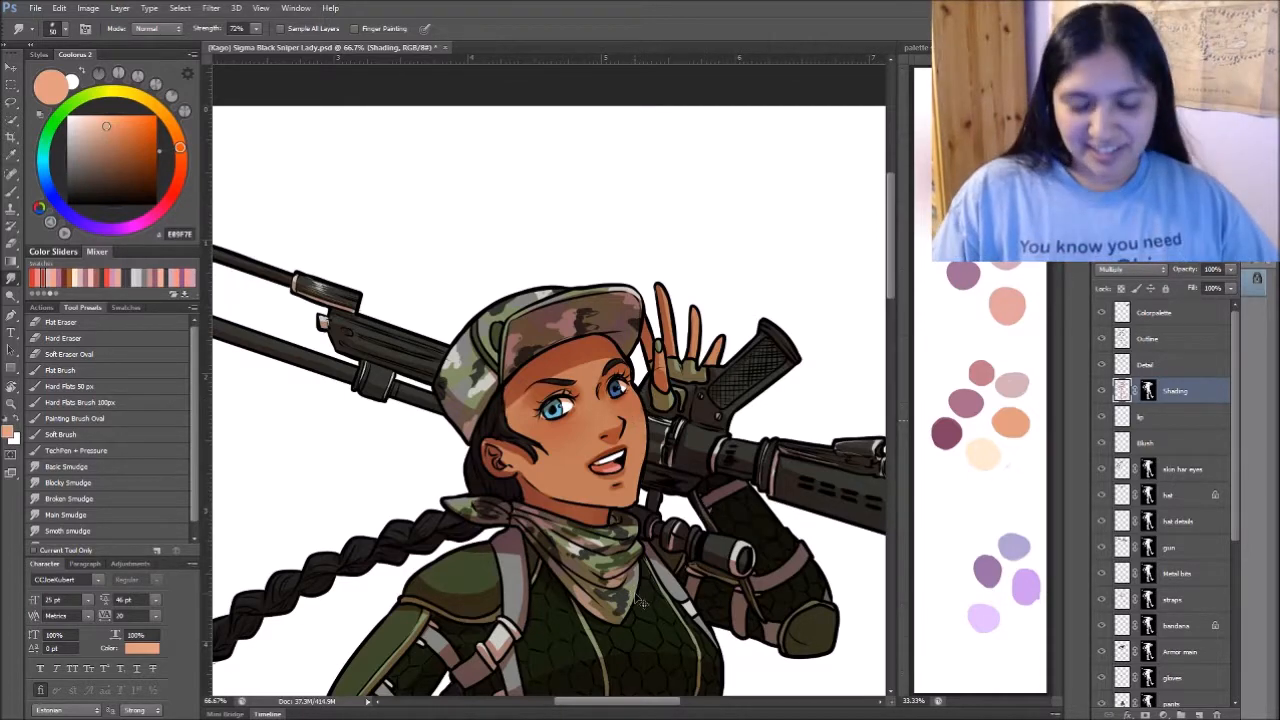
key("ctrl+minus")
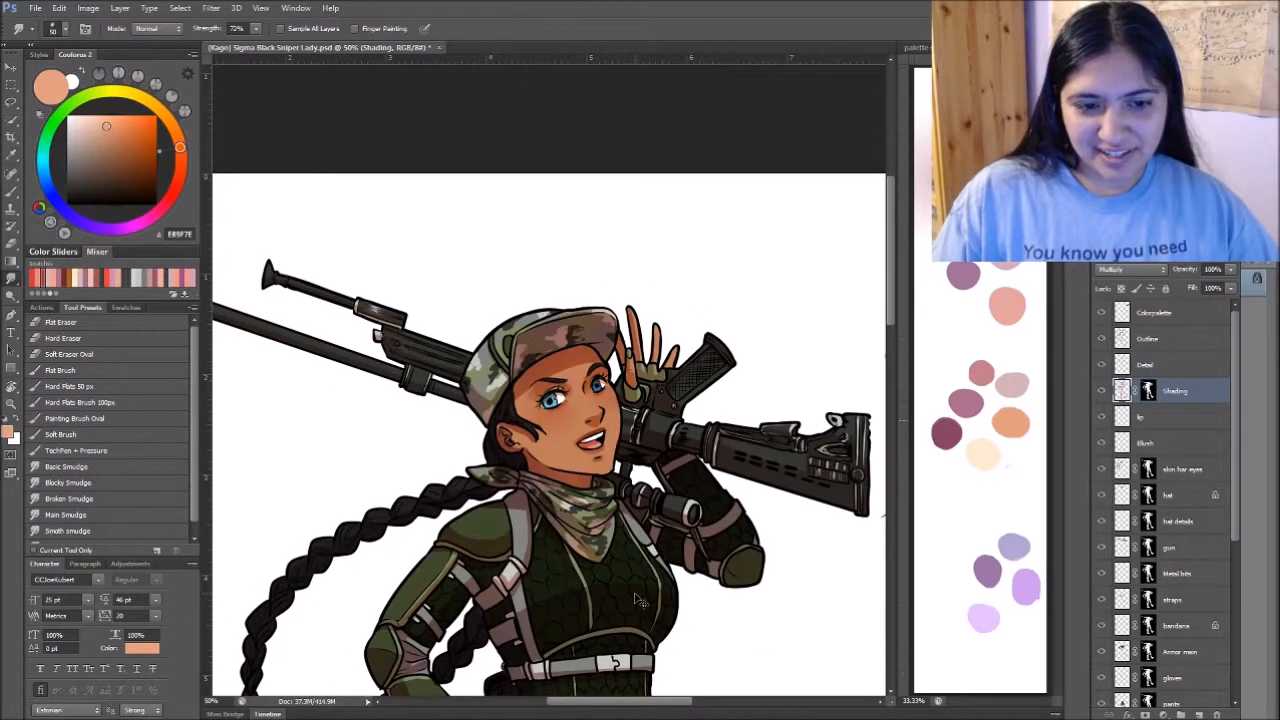
key("ctrl+minus")
mouse_move(640, 600)
left_mouse_down()
mouse_move(689, 457)
mouse_move(677, 263)
mouse_move(687, 513)
left_mouse_up()
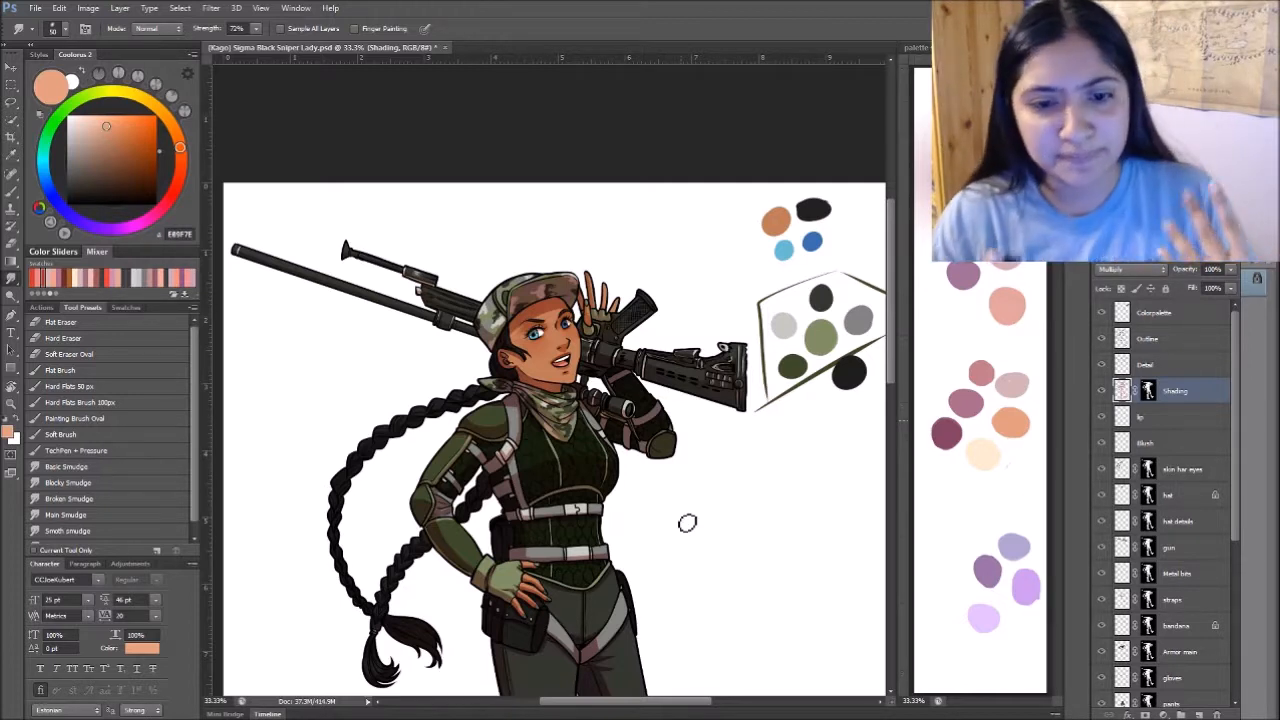
scroll(687, 522, "up", 5)
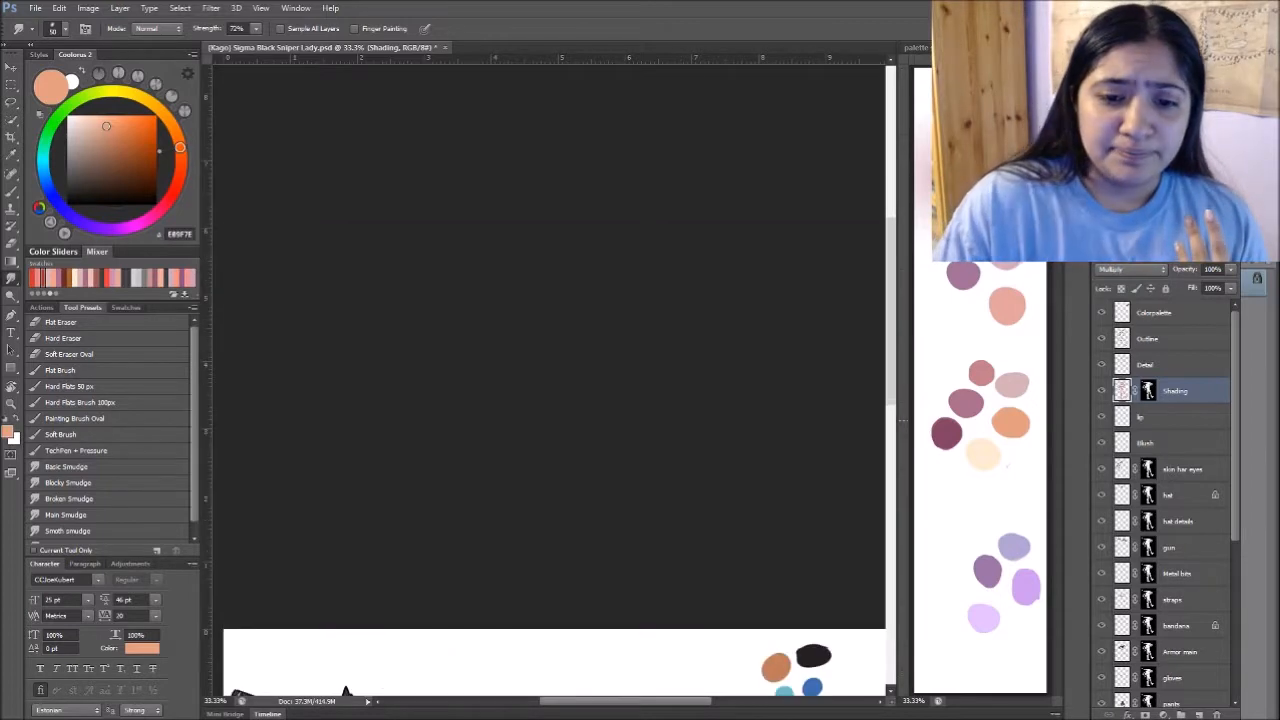
scroll(697, 286, "down", 10)
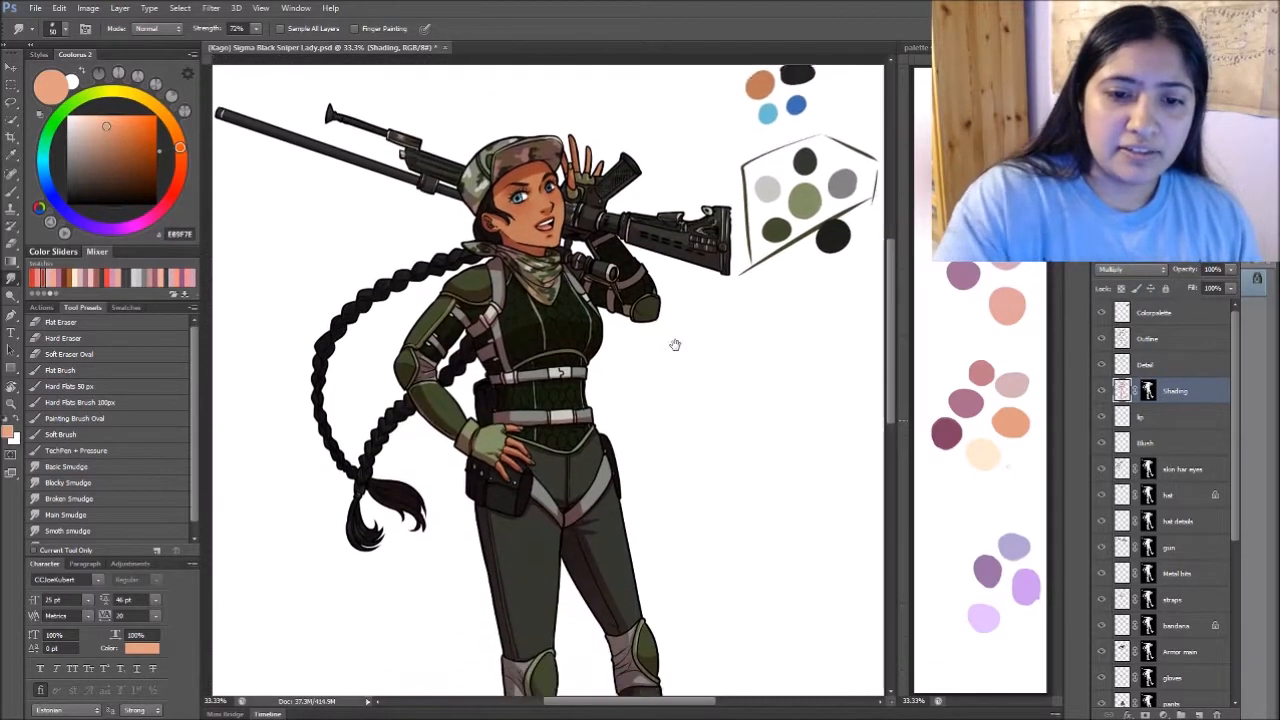
left_click_drag(667, 456, 671, 523)
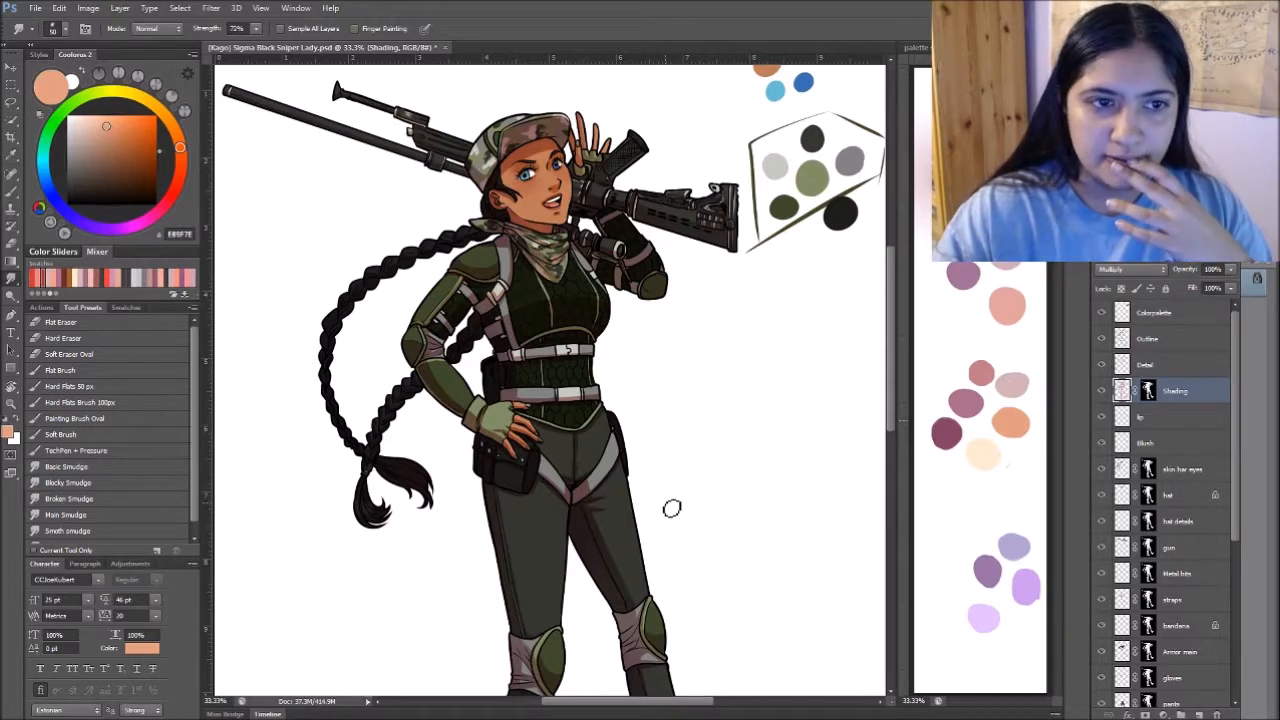
- Save and close the sniper file, switch to Clip Studio Paint, and open it there in a widened pane beside the palette
mouse_move(891, 337)
left_mouse_down()
mouse_move(891, 463)
mouse_move(890, 358)
left_mouse_up()
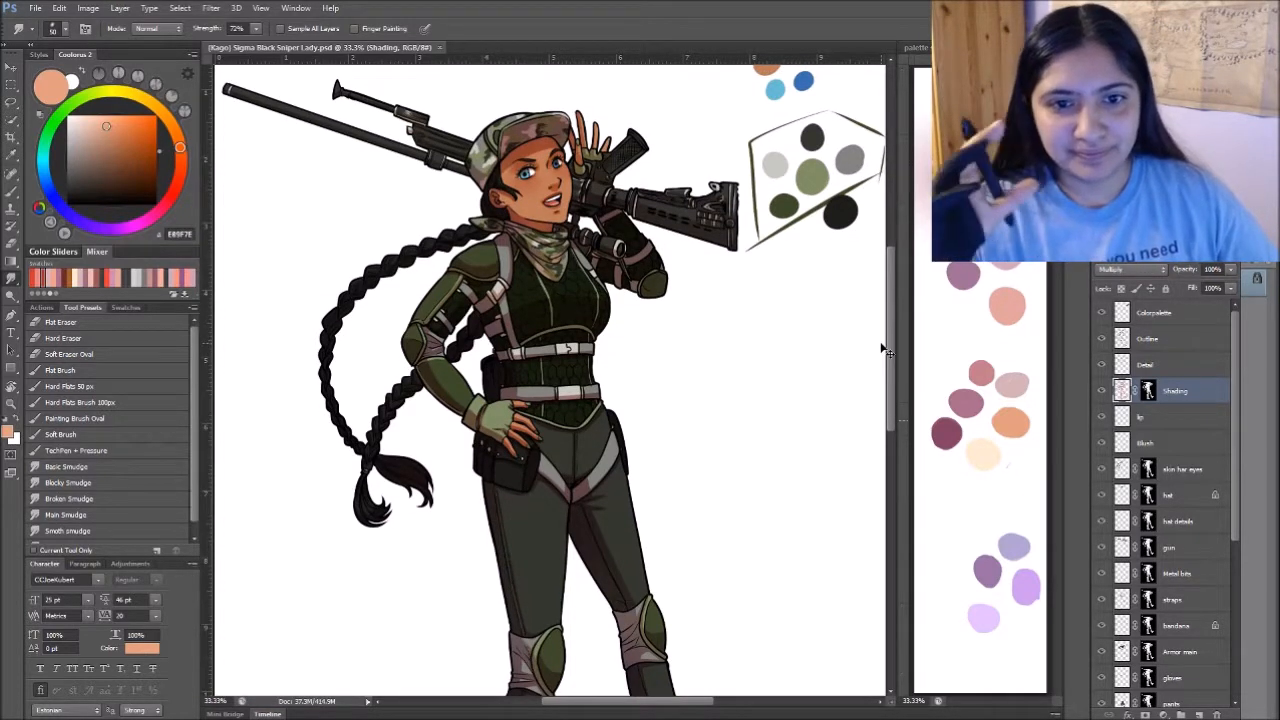
key("ctrl+w")
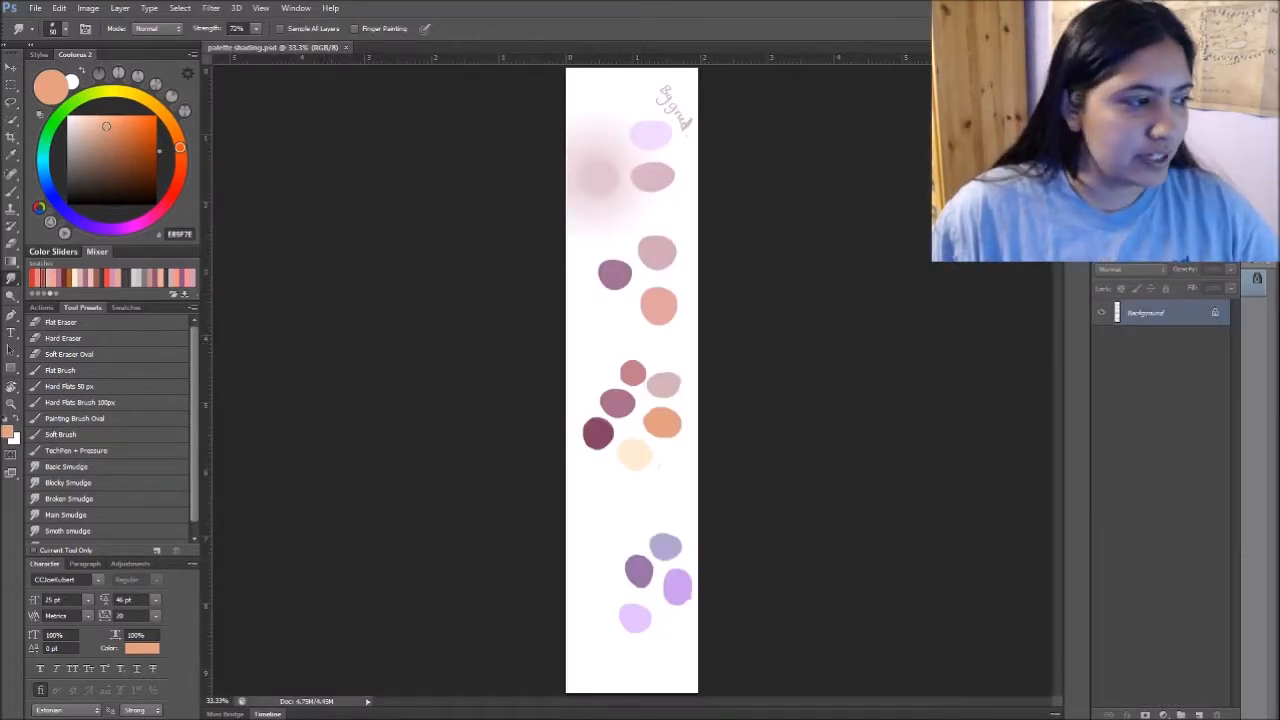
key("alt+Tab")
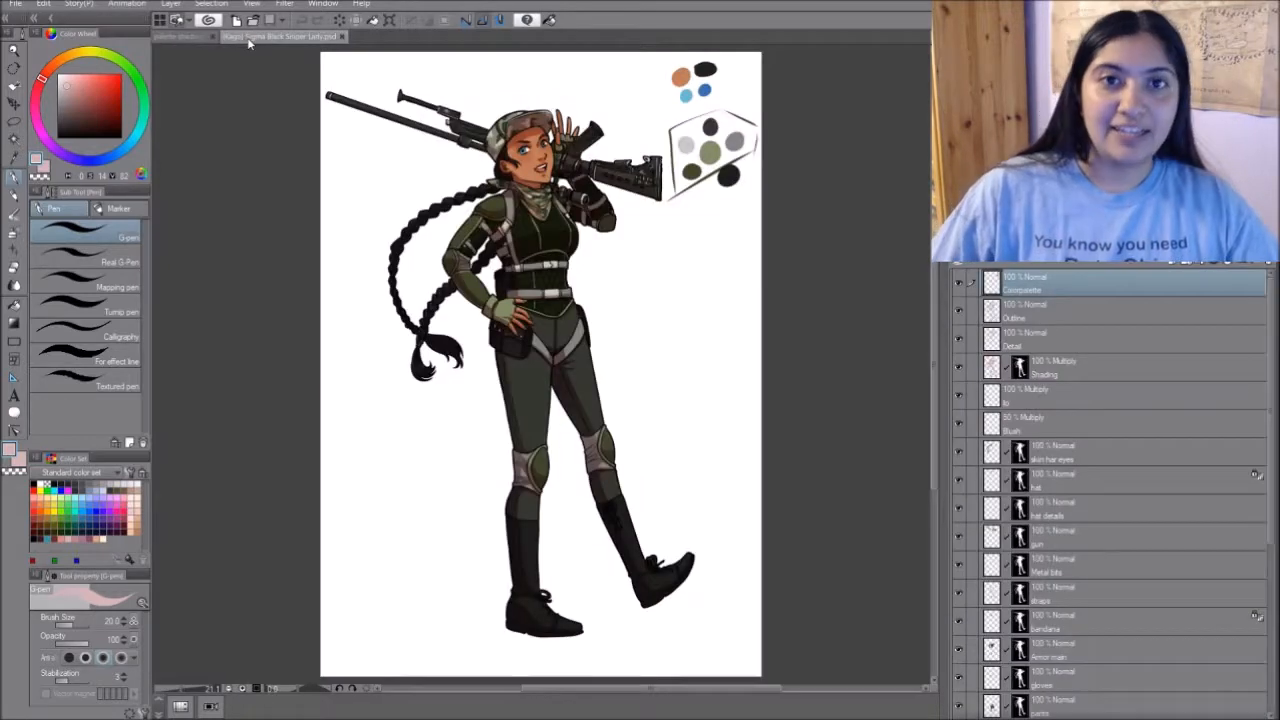
left_click_drag(248, 42, 153, 84)
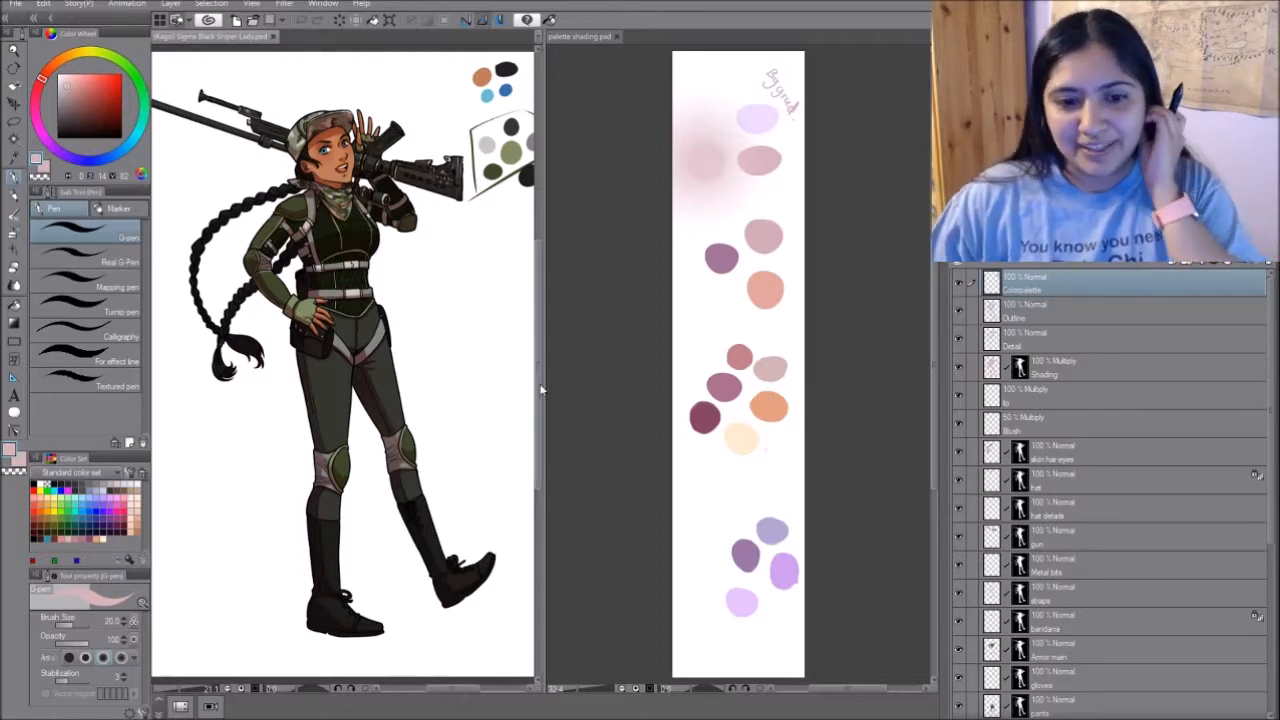
left_click_drag(543, 370, 787, 357)
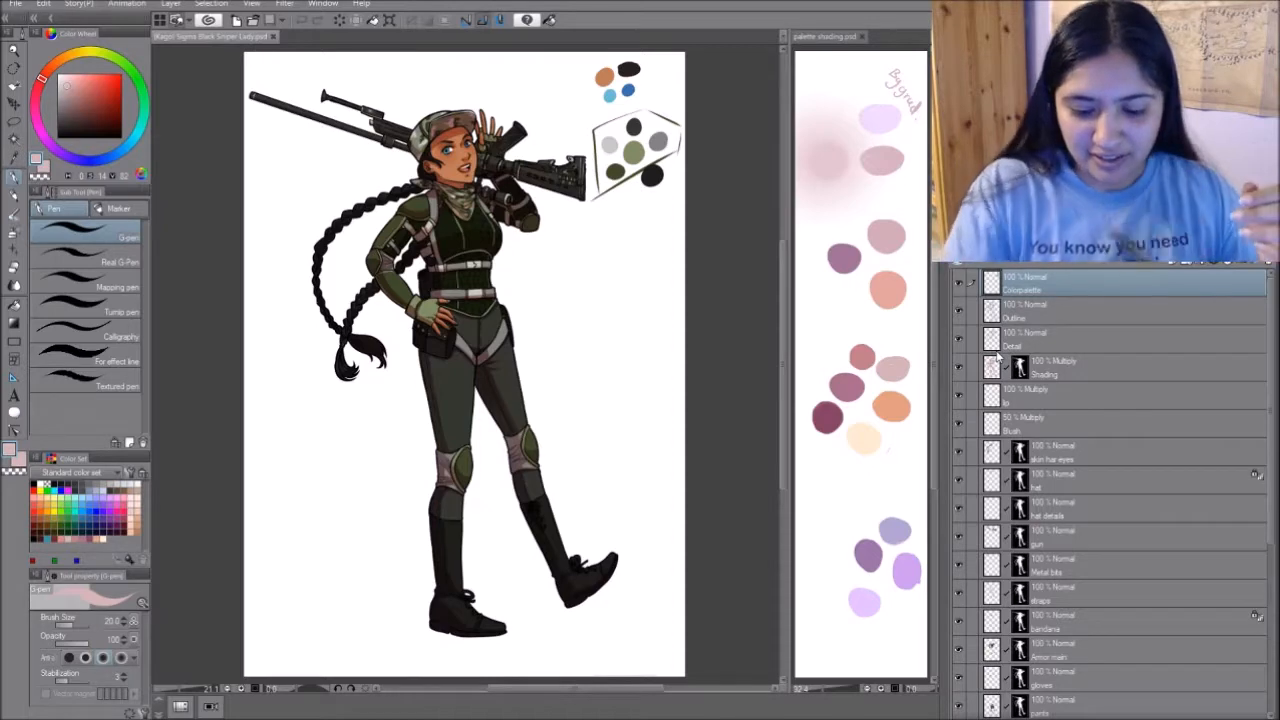
- Add a new layer directly above the Shading layer and set its blending mode to Overlay
key("ctrl+plus")
key("ctrl+plus")
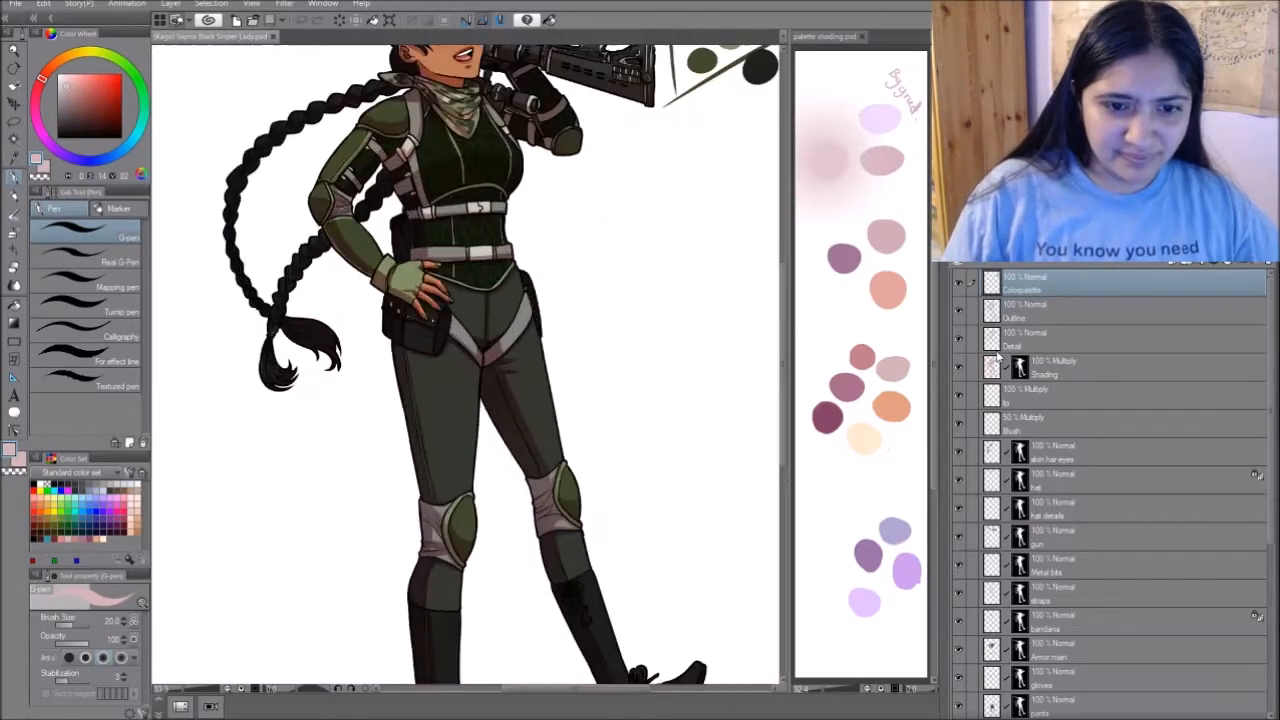
left_click_drag(603, 191, 619, 426)
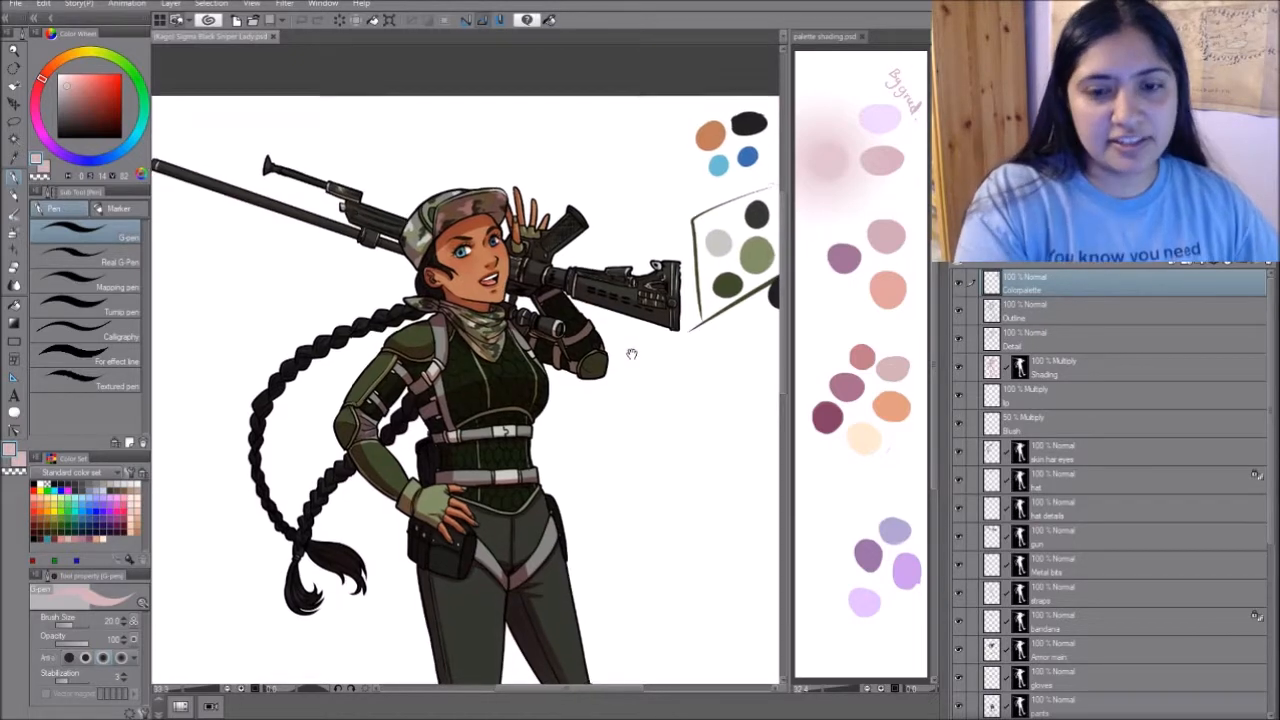
left_click_drag(634, 349, 634, 286)
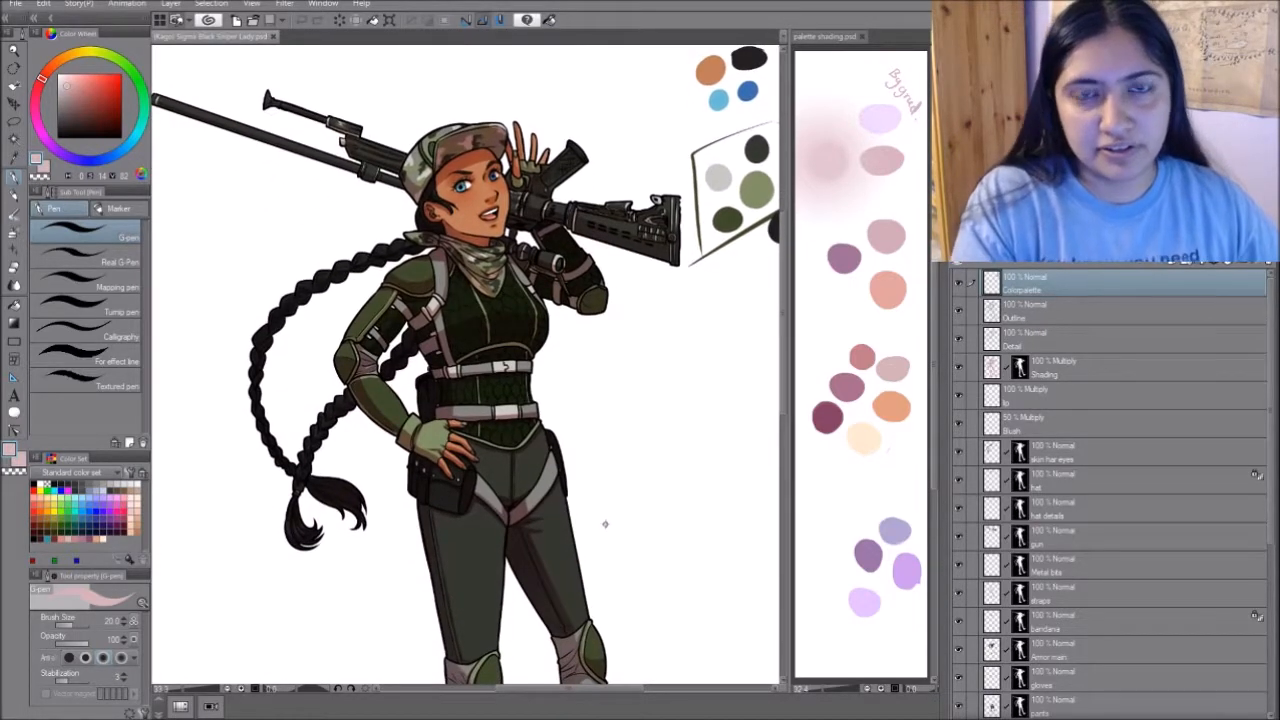
left_click_drag(600, 551, 600, 537)
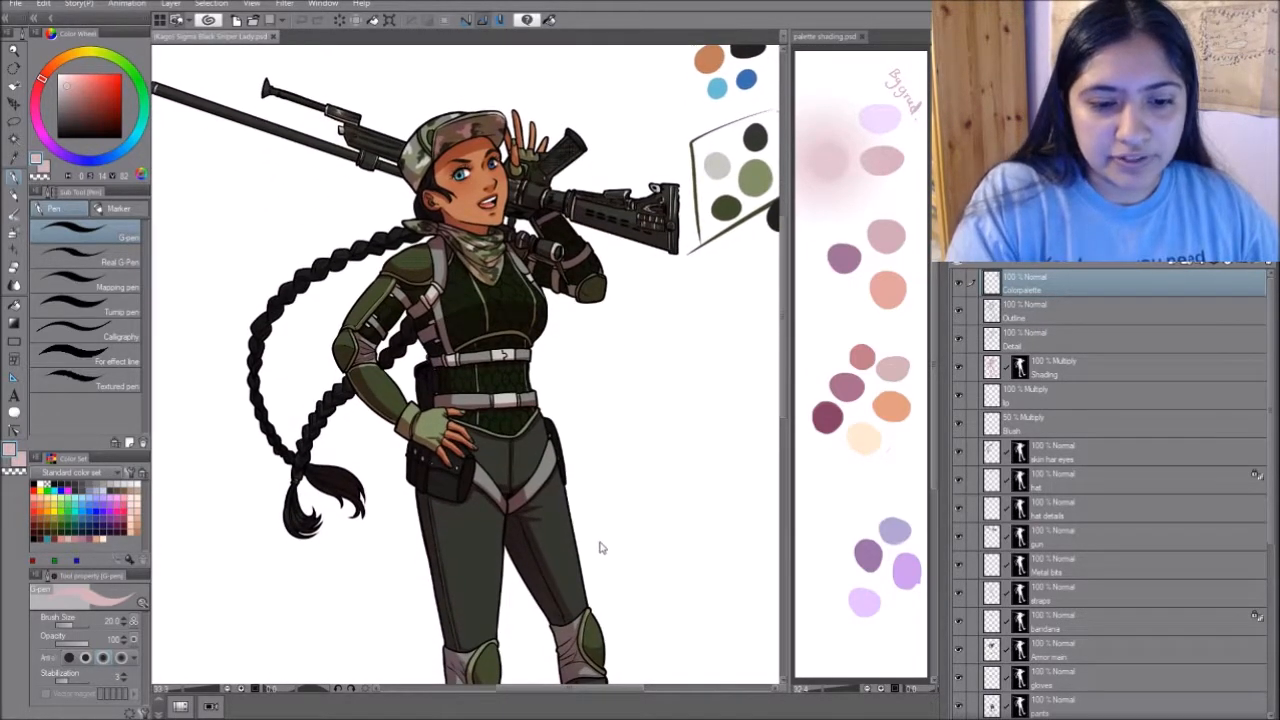
left_click_drag(628, 507, 648, 540)
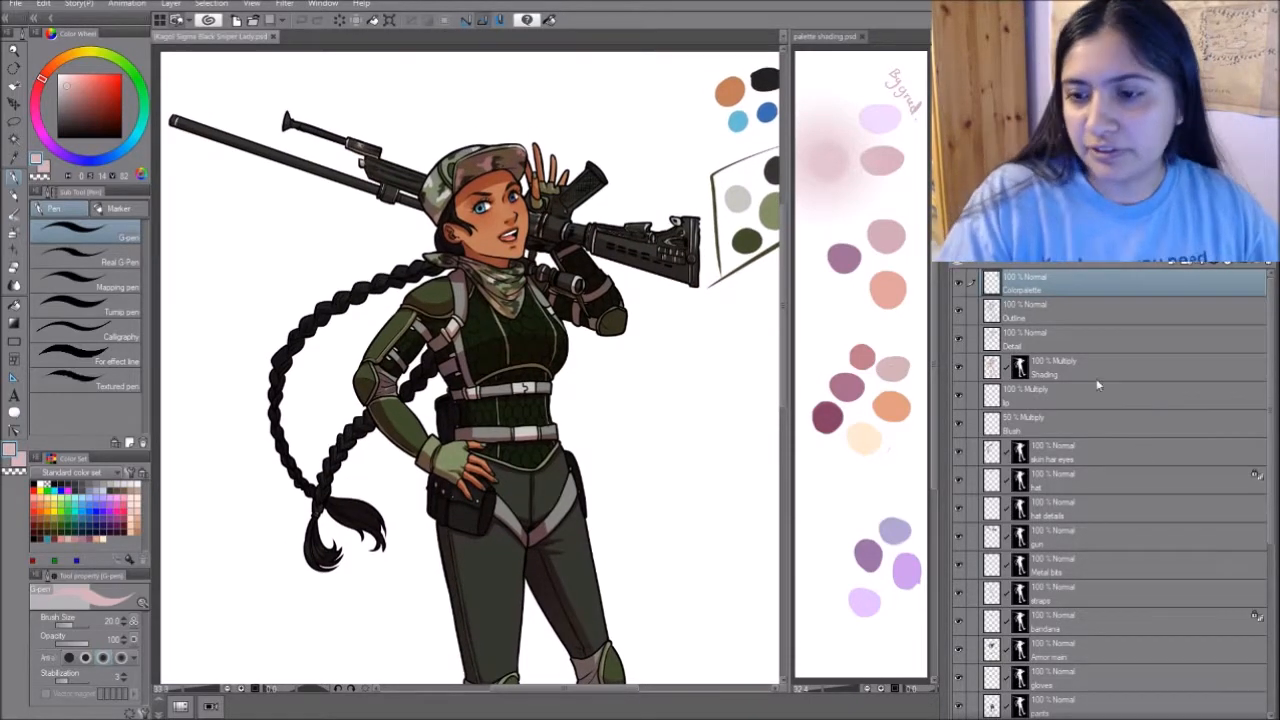
left_click(1076, 358)
key("ctrl+shift+n")
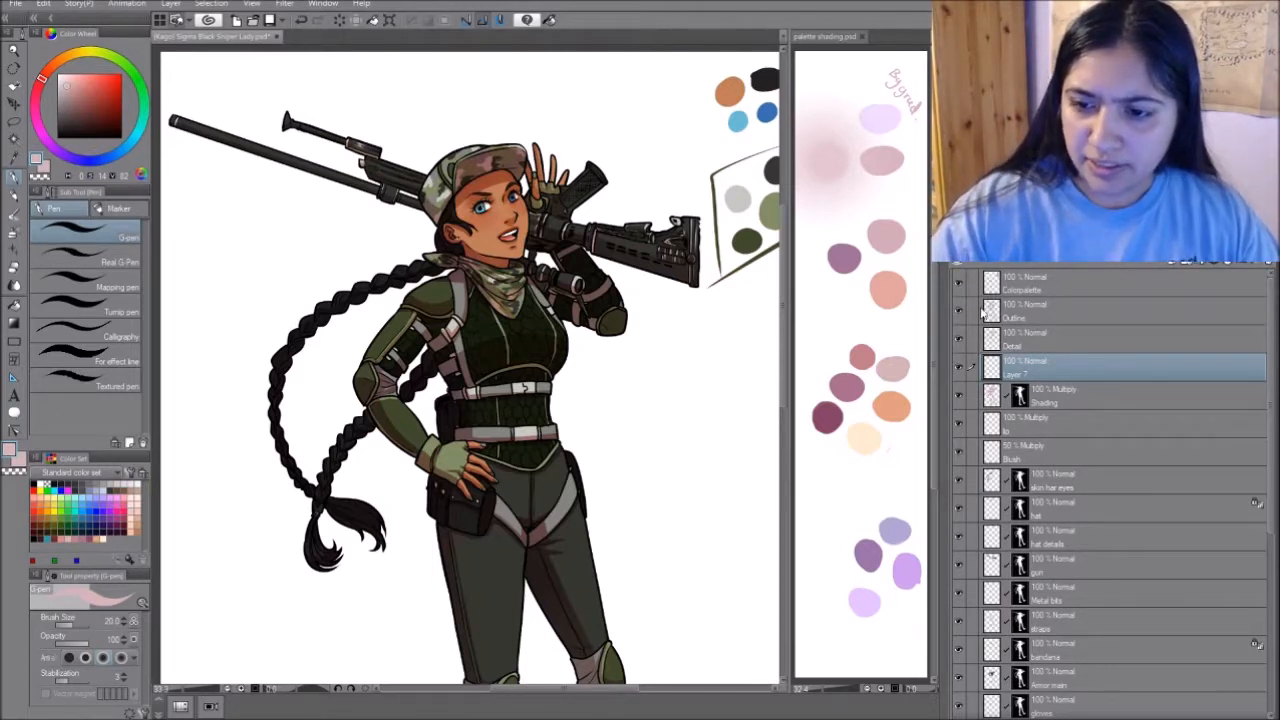
left_click(979, 405)
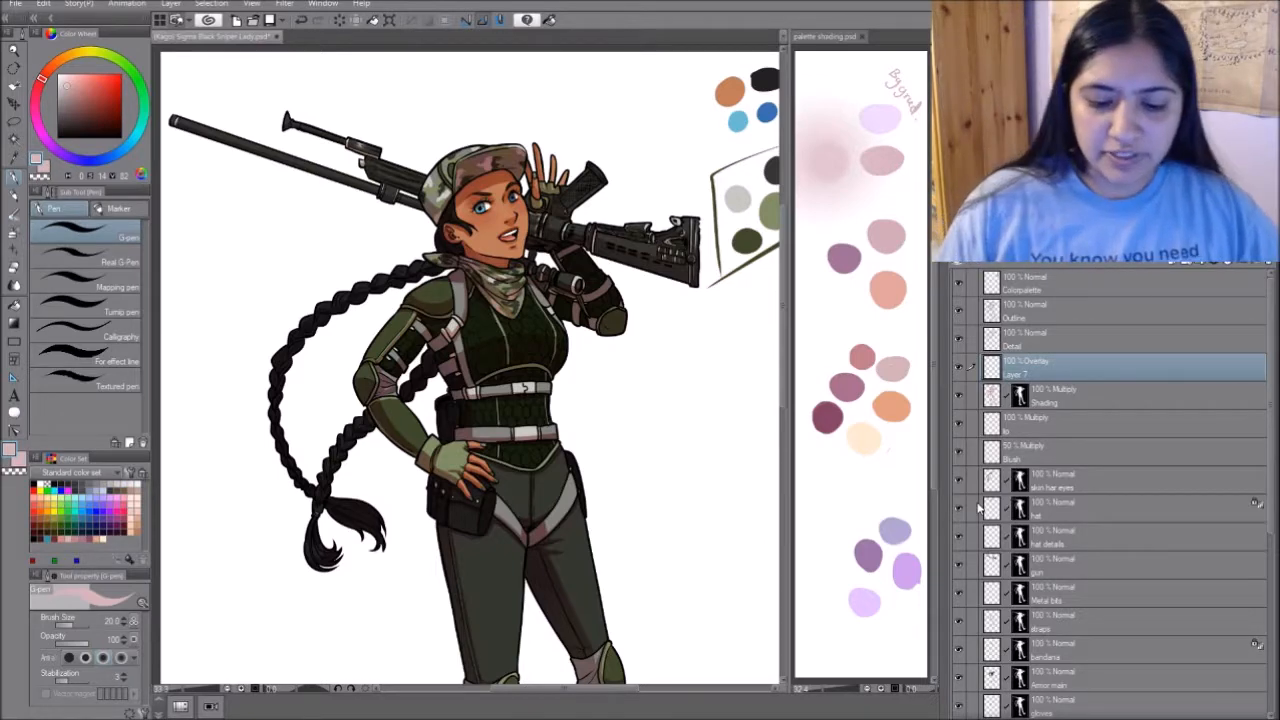
- Sample white from the canvas background and reduce the G-pen's brush size to 12
key("ctrl+plus")
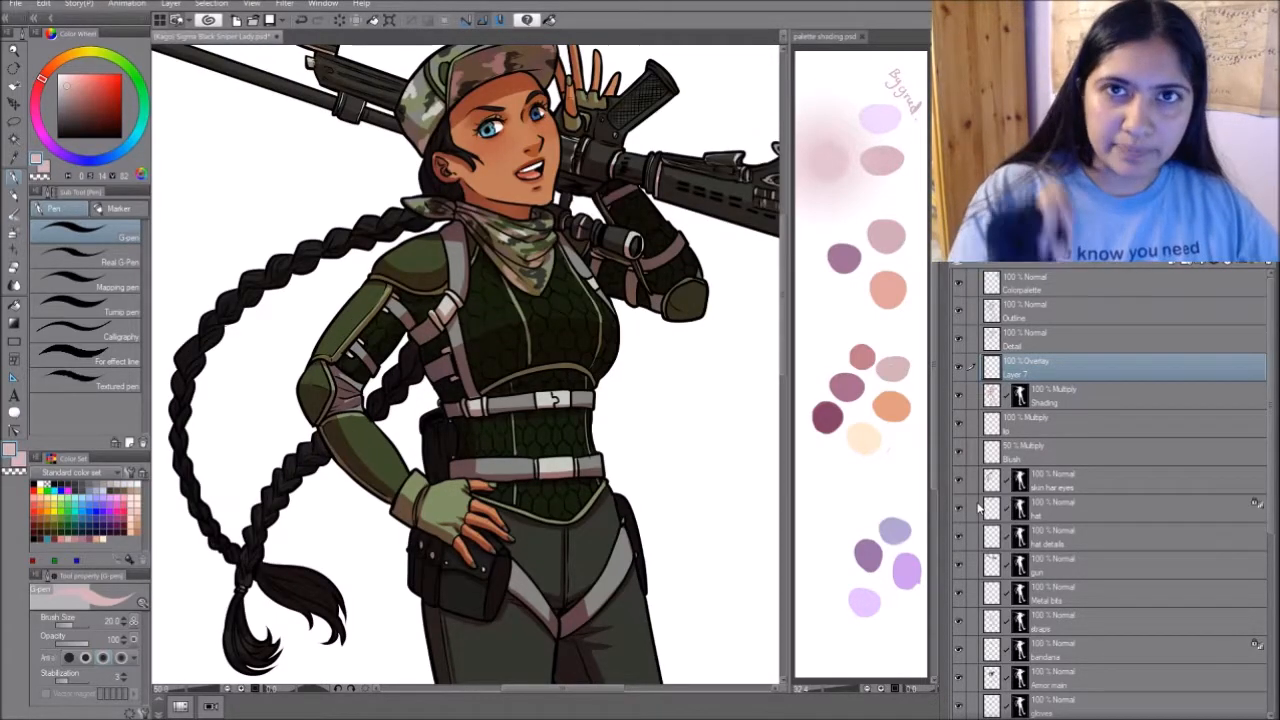
left_click_drag(560, 300, 557, 389)
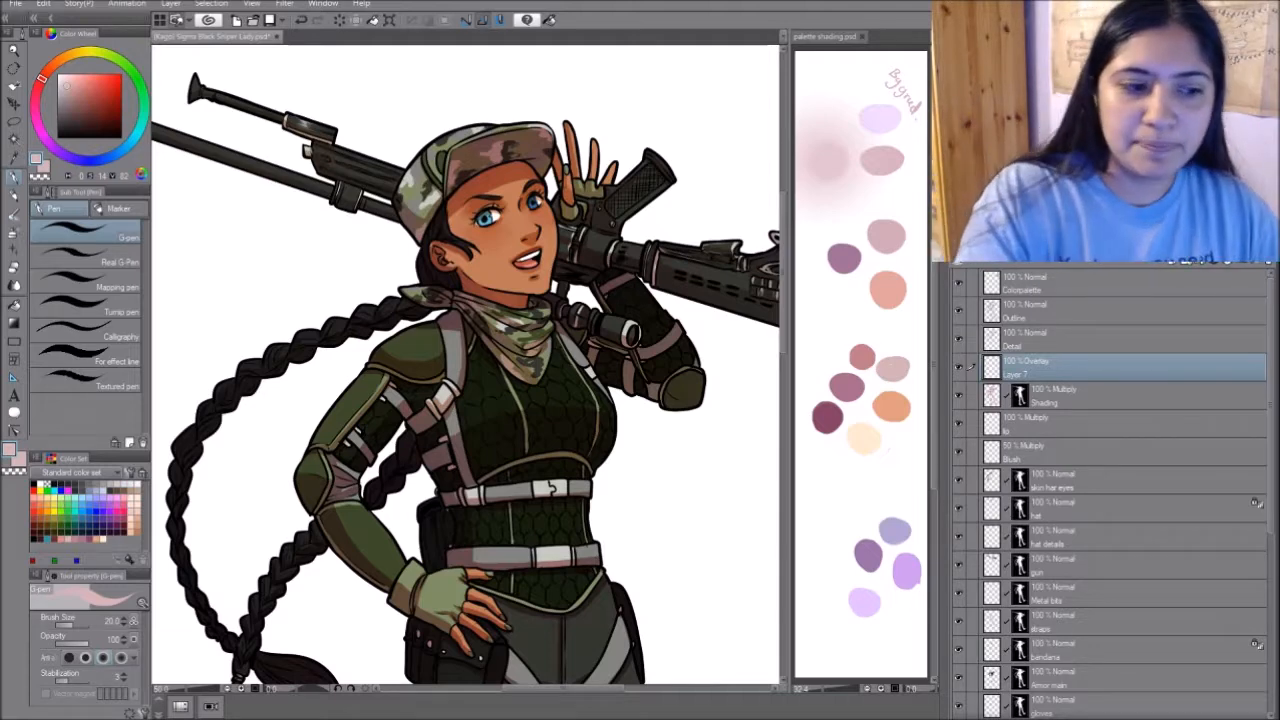
left_click(272, 238, "alt")
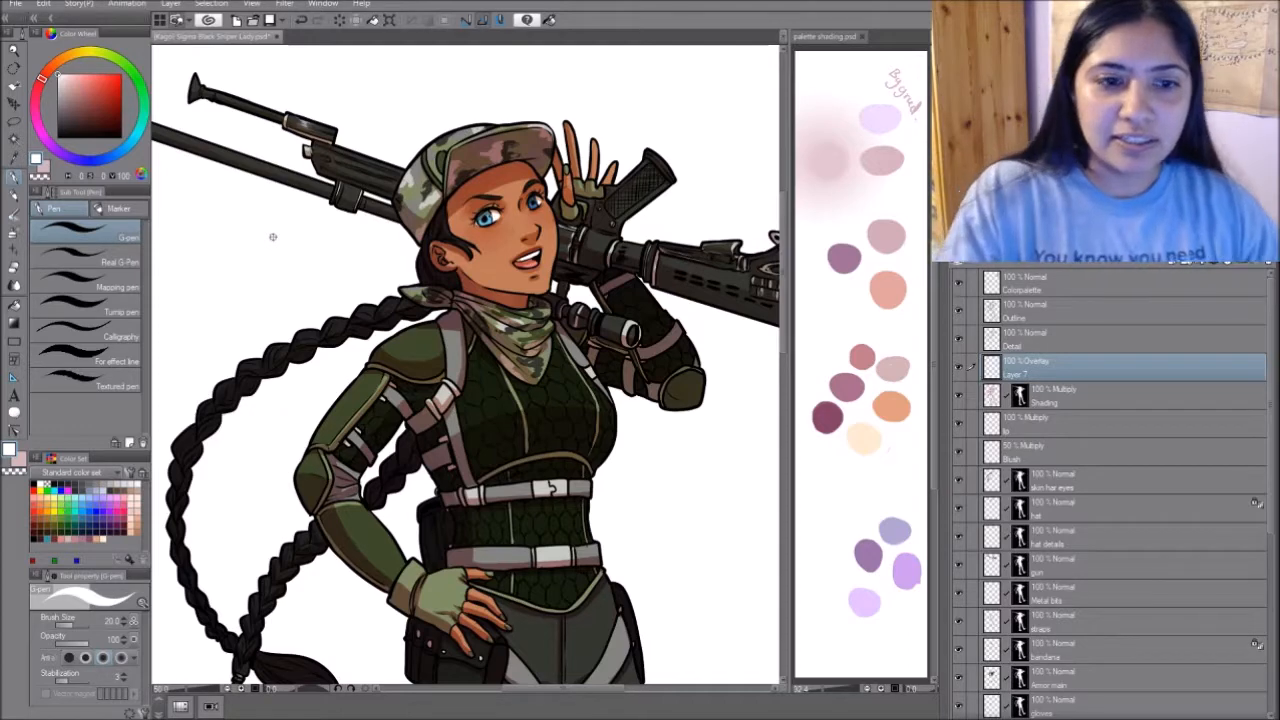
left_click_drag(273, 237, 308, 242)
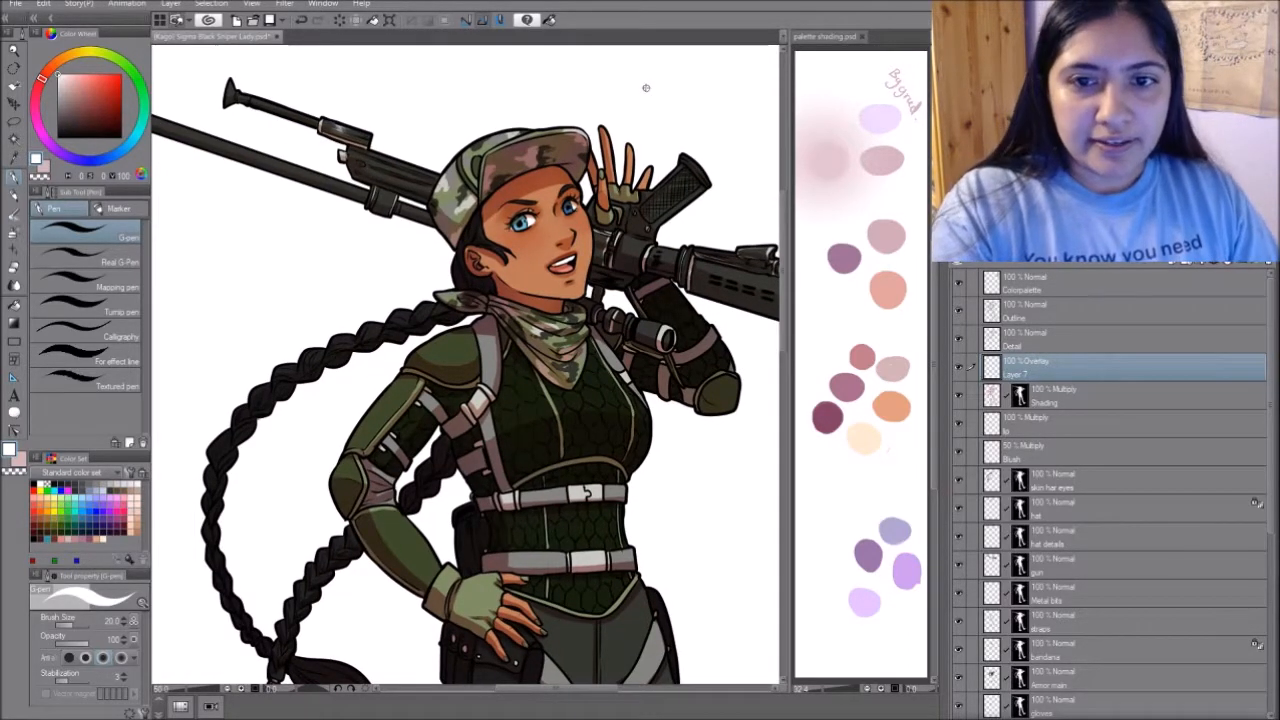
key("bracketleft")
key("bracketleft")
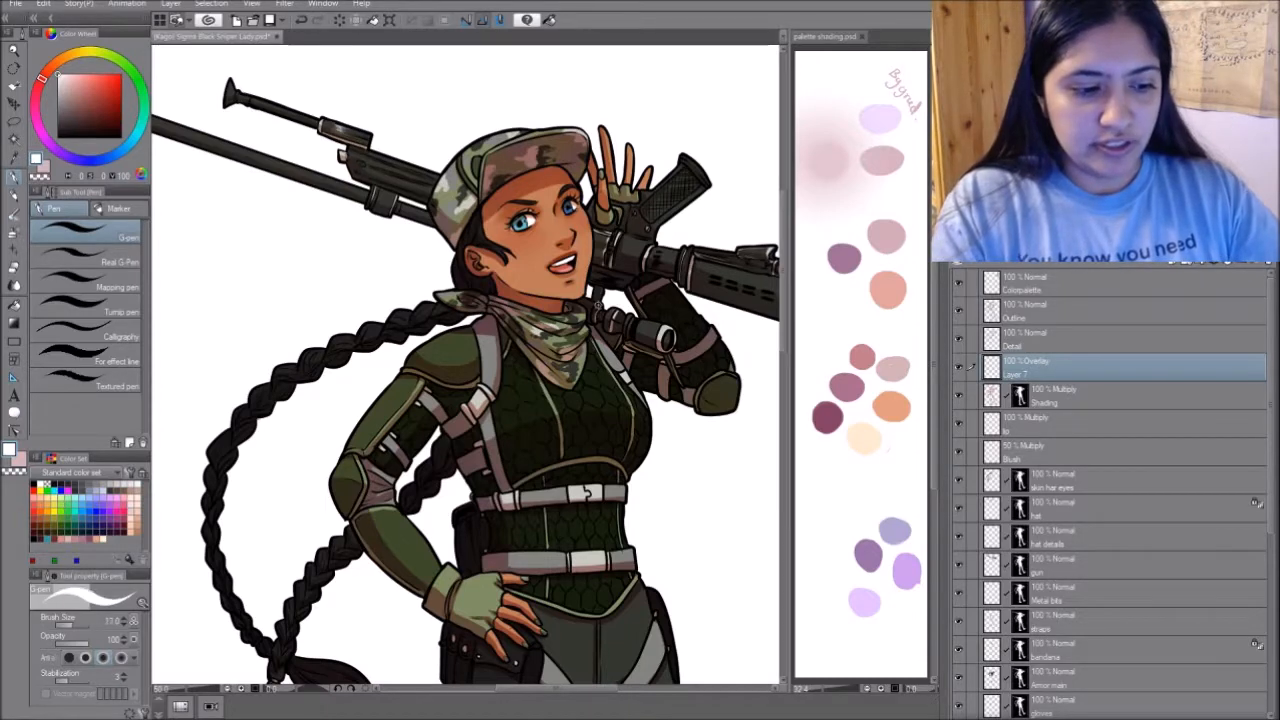
key("bracketleft")
key("bracketleft")
key("bracketleft")
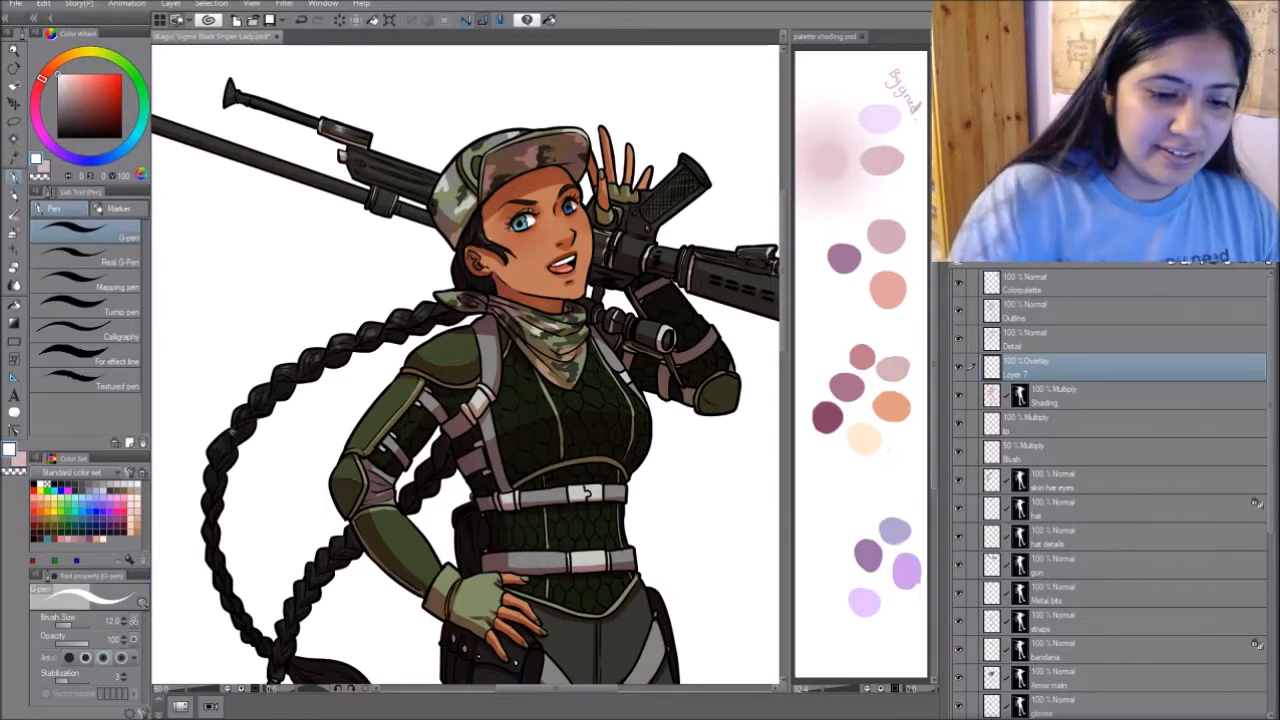
- Paint small white highlights on the braids, hip pouch, kneepads and boot toe on the Overlay layer
left_click_drag(333, 545, 362, 374)
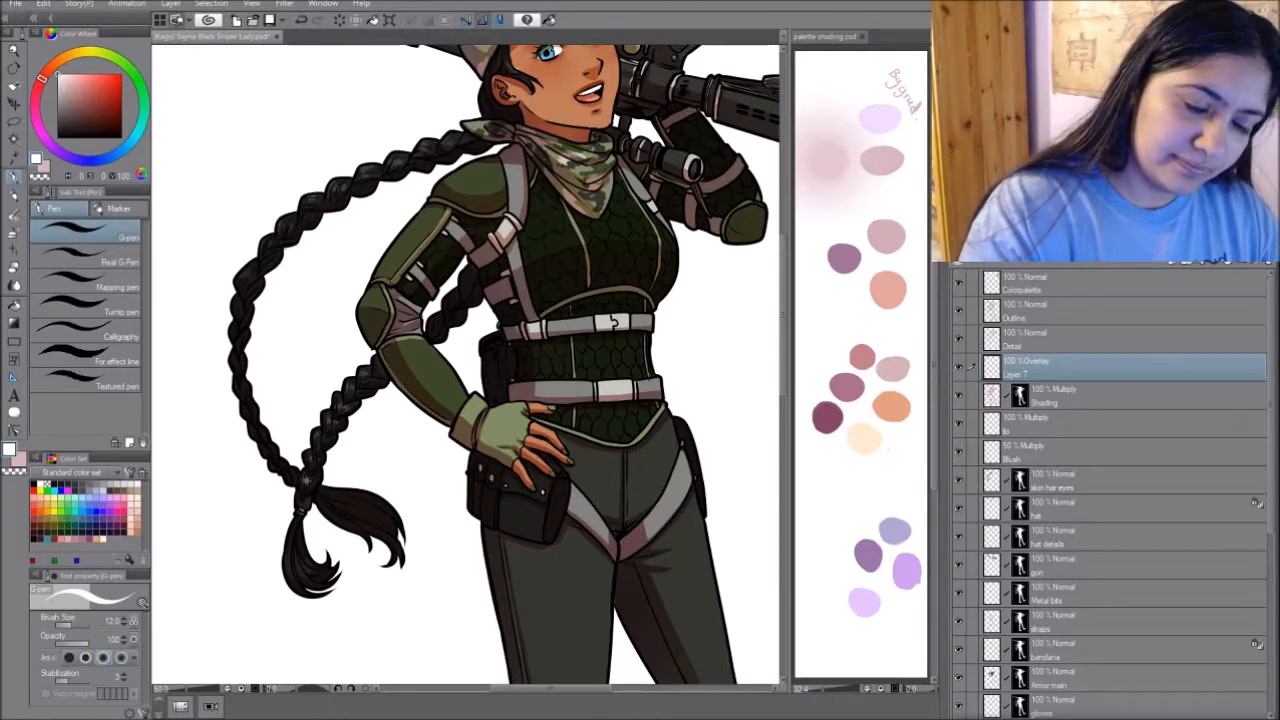
left_click_drag(680, 471, 596, 298)
left_click_drag(632, 443, 619, 315)
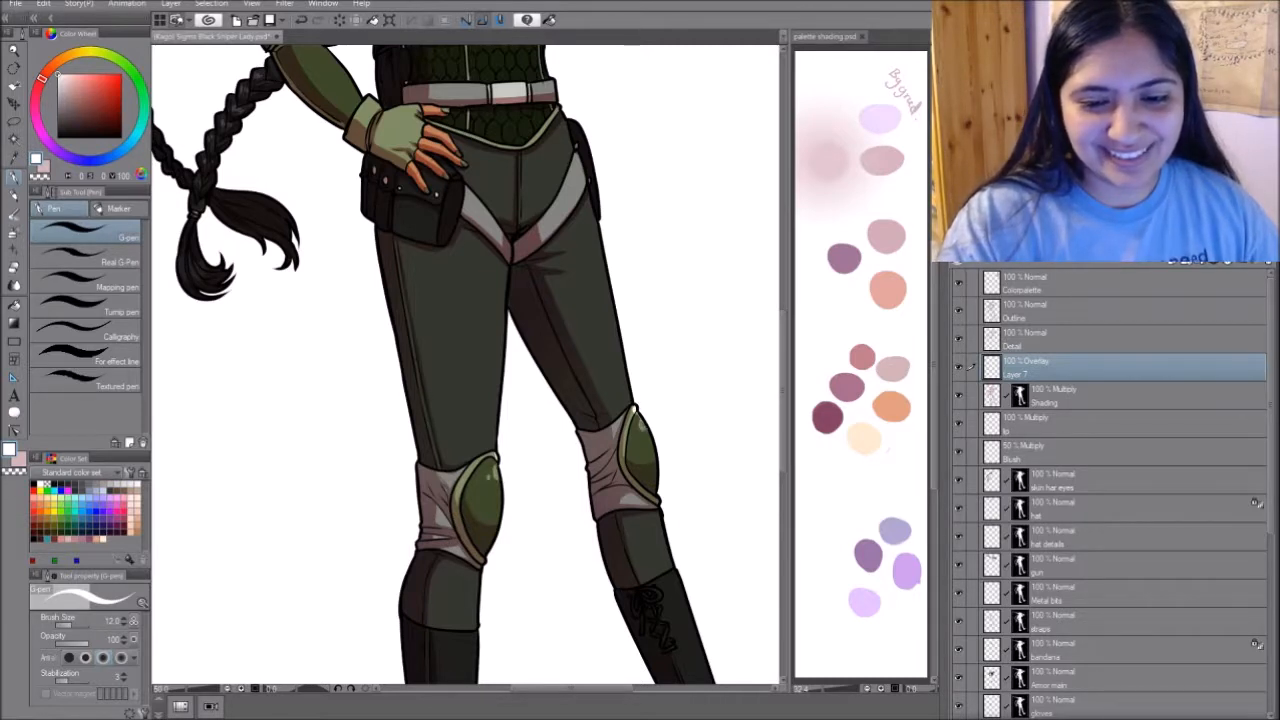
mouse_move(692, 459)
left_mouse_down()
mouse_move(669, 369)
mouse_move(631, 340)
left_mouse_up()
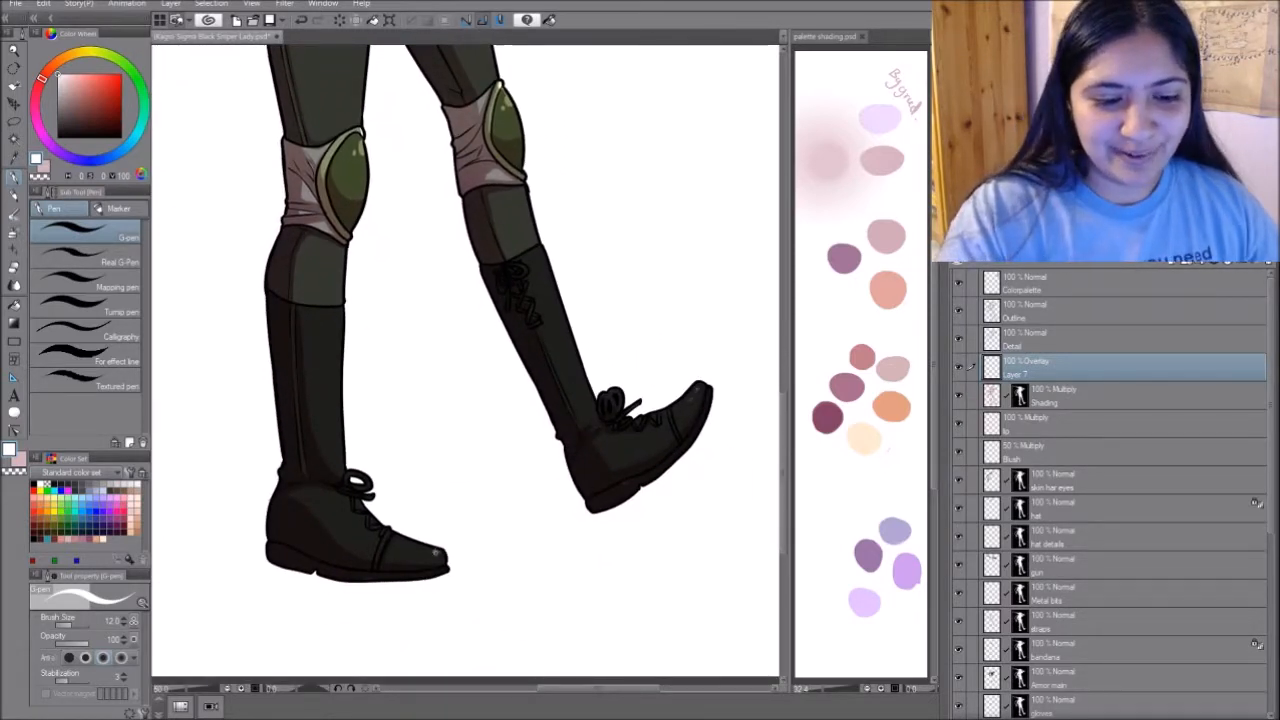
left_click_drag(523, 364, 601, 506)
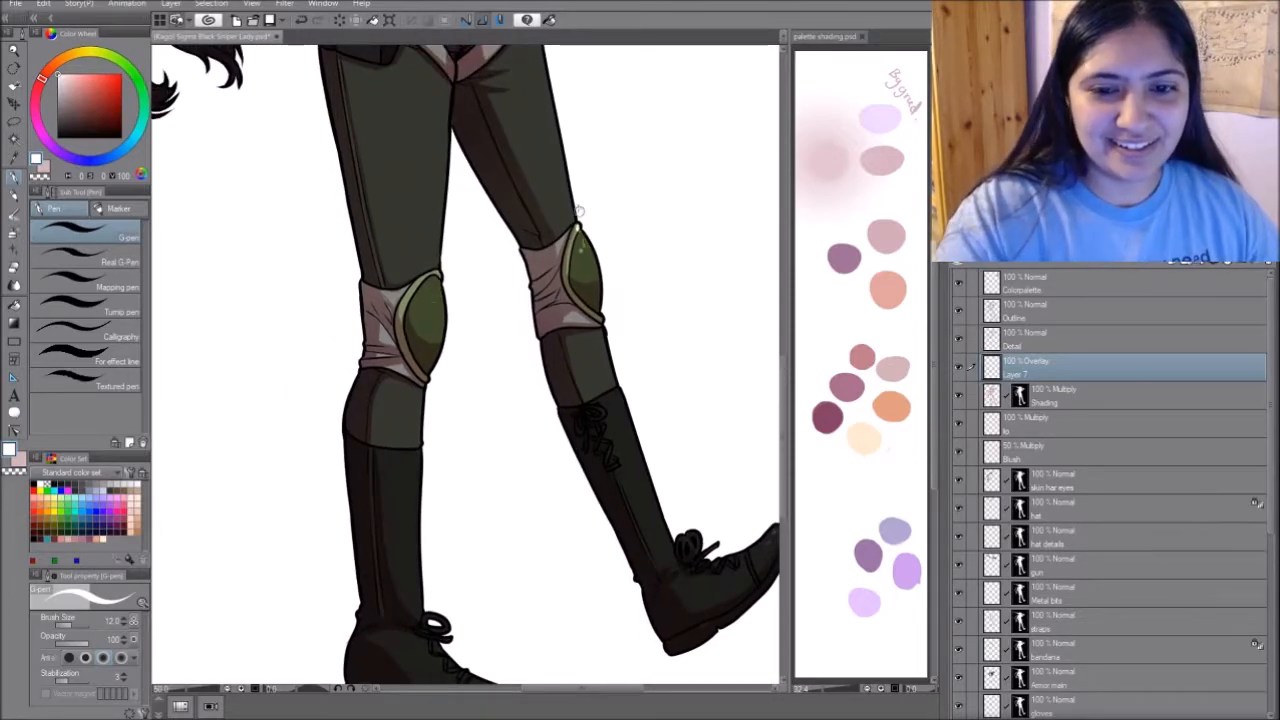
- Paint white glints on the metal buckles of the shoulder strap and both belts
left_click_drag(626, 166, 680, 571)
left_click_drag(617, 370, 674, 549)
left_click_drag(654, 477, 683, 469)
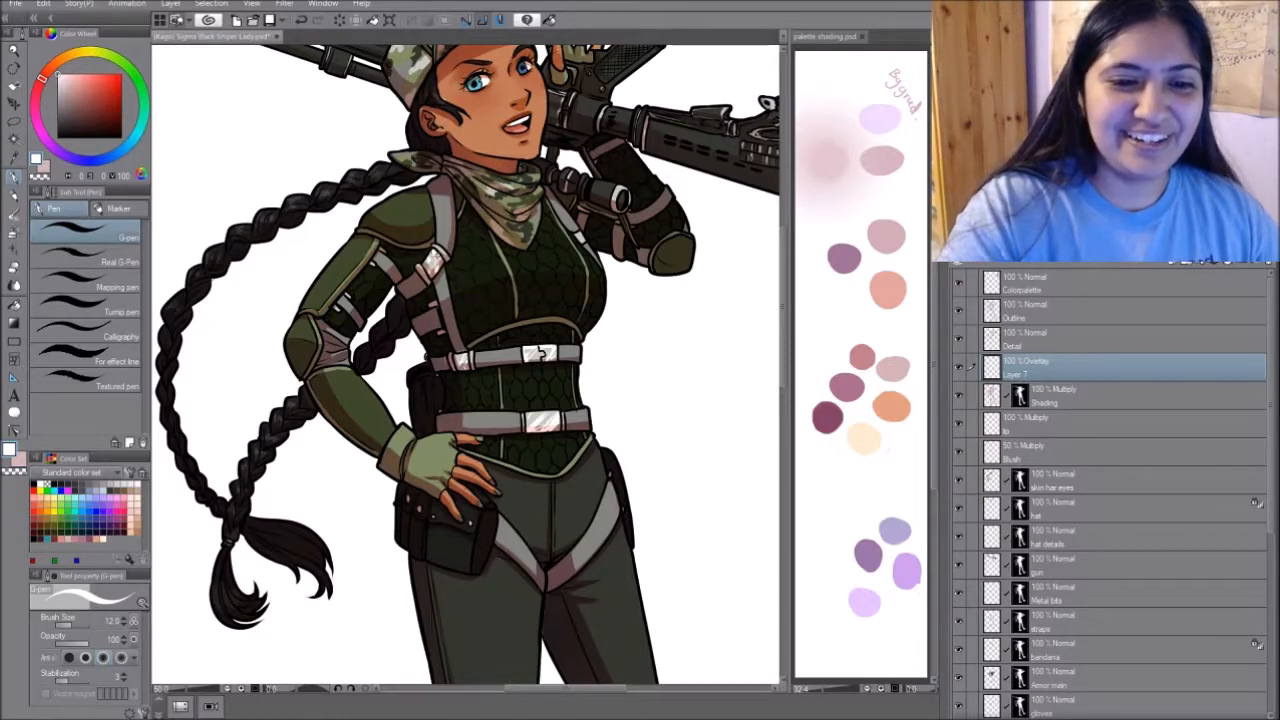
- Paint white highlights along the rifle's stock and body, and lower the G-pen's opacity to about 26
left_click_drag(676, 313, 666, 396)
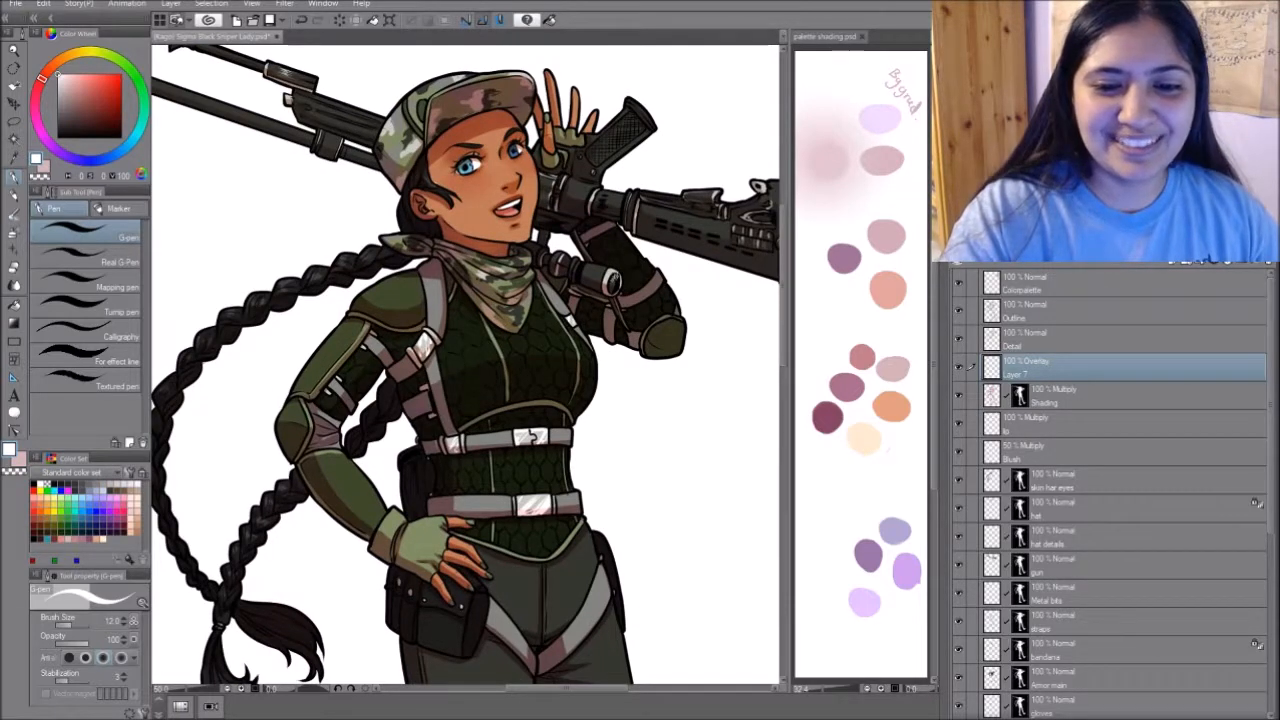
left_click_drag(687, 358, 572, 382)
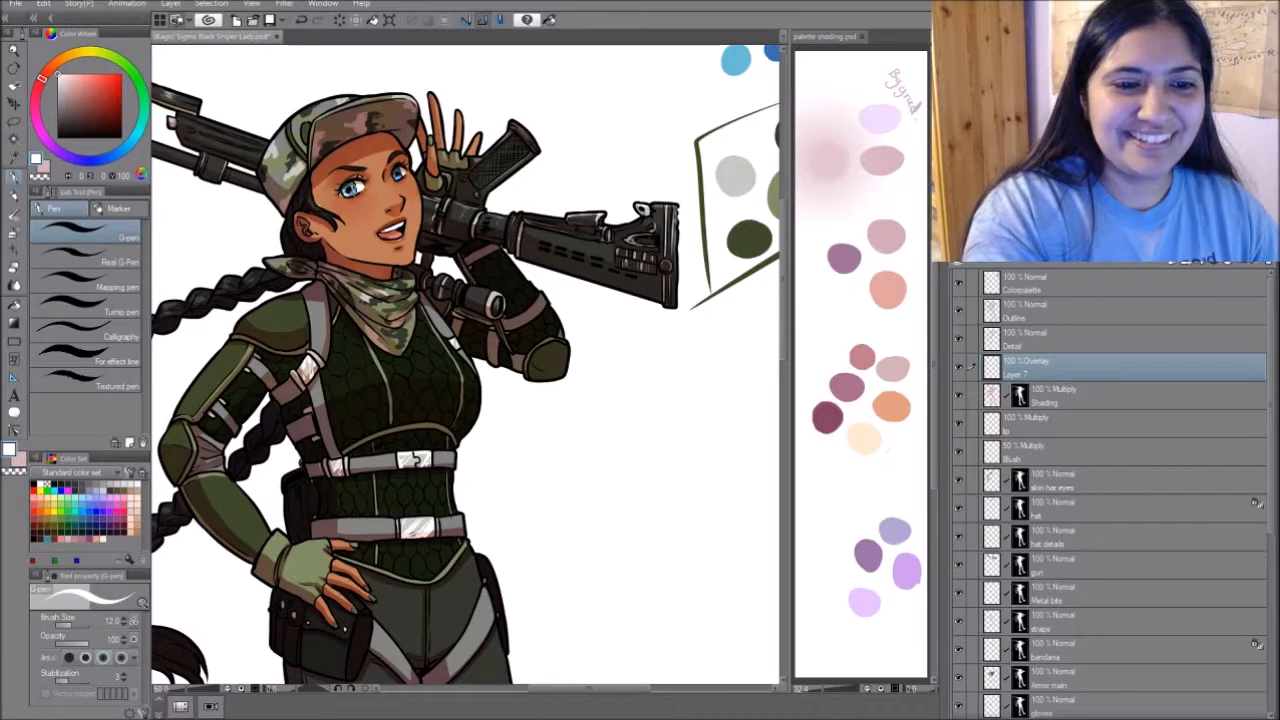
left_click_drag(500, 356, 636, 428)
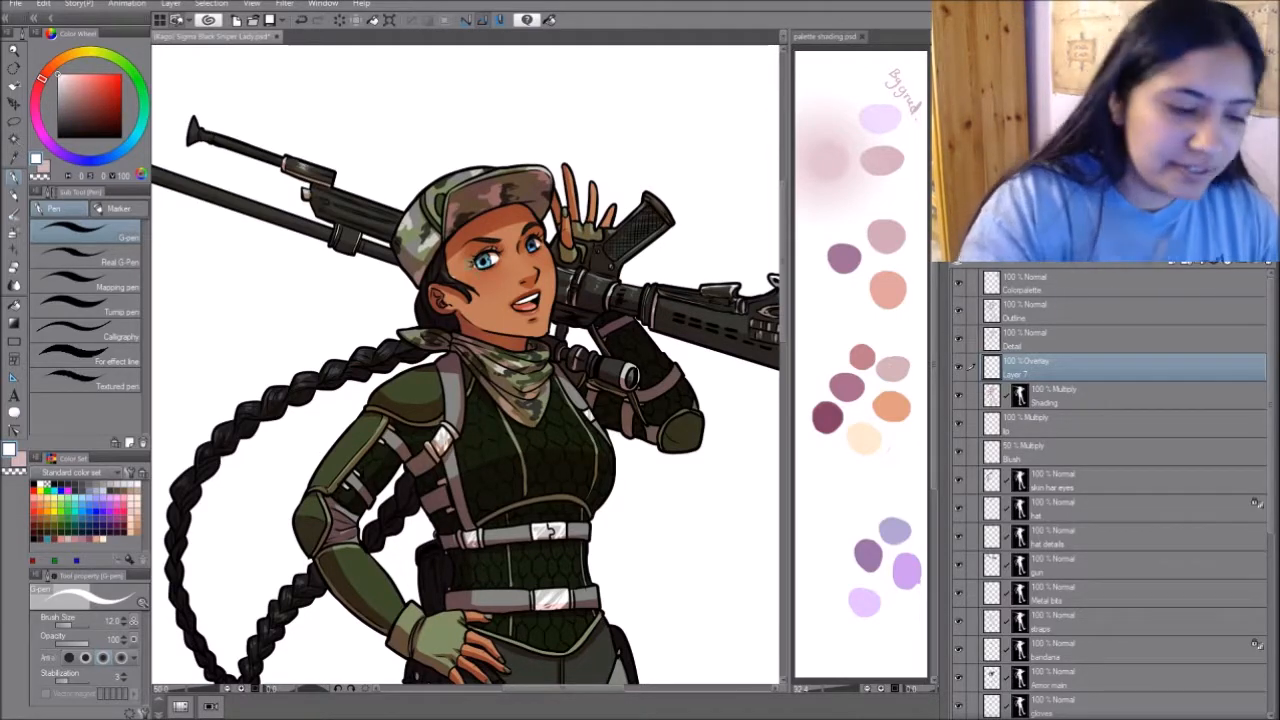
left_click(63, 643)
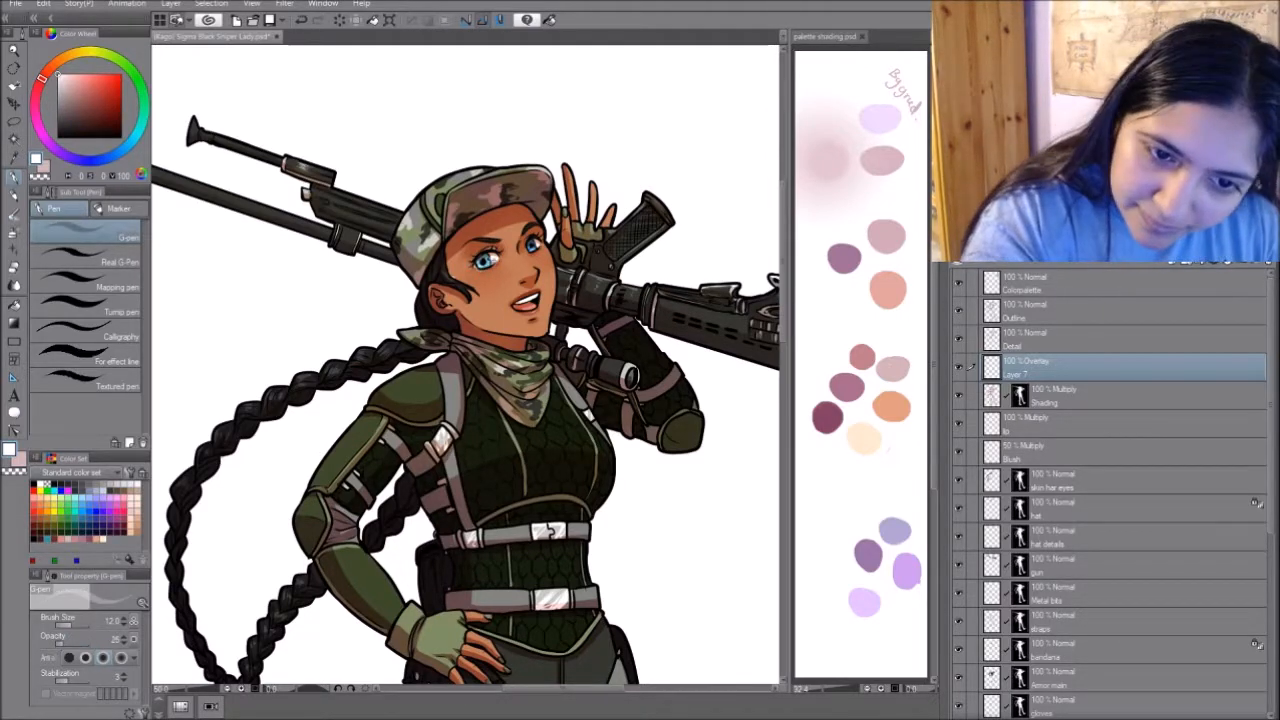
- Restore the G-pen's opacity to 100, rename the Overlay layer "highlights 1" and add a Normal layer named "eyelights" above it
left_click(101, 640)
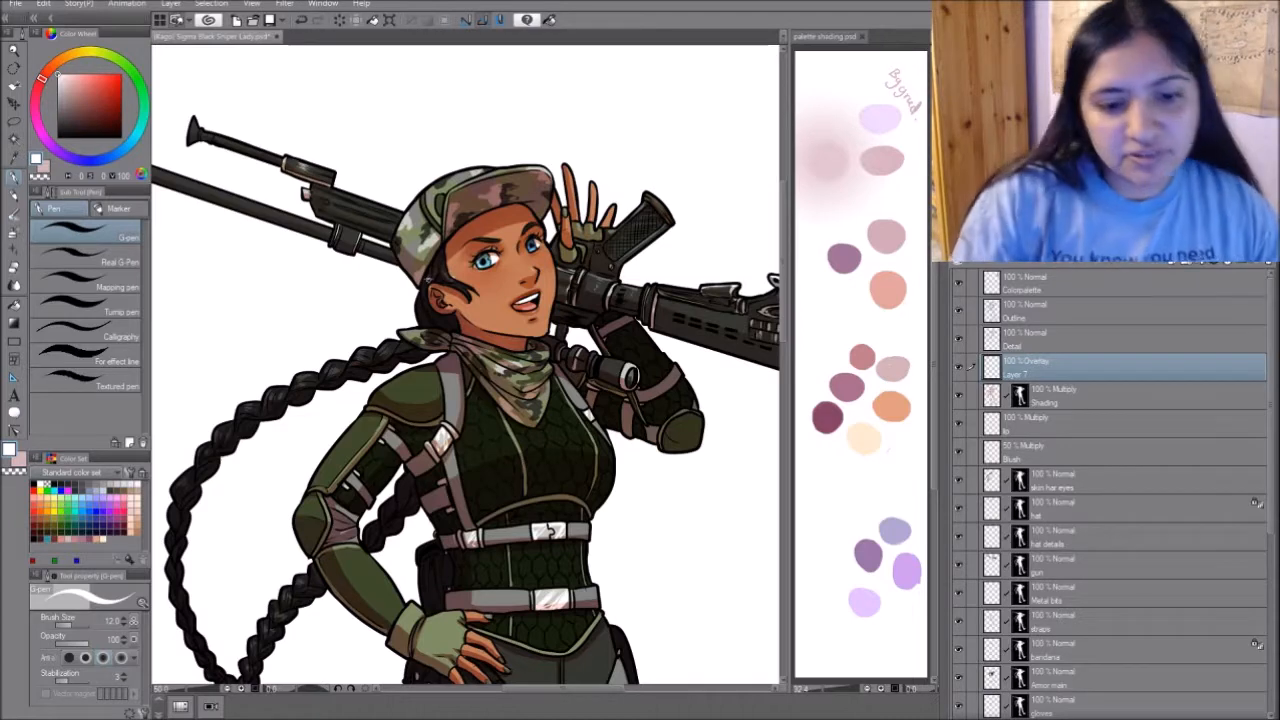
scroll(465, 365, "down", 5)
scroll(465, 365, "up", 5)
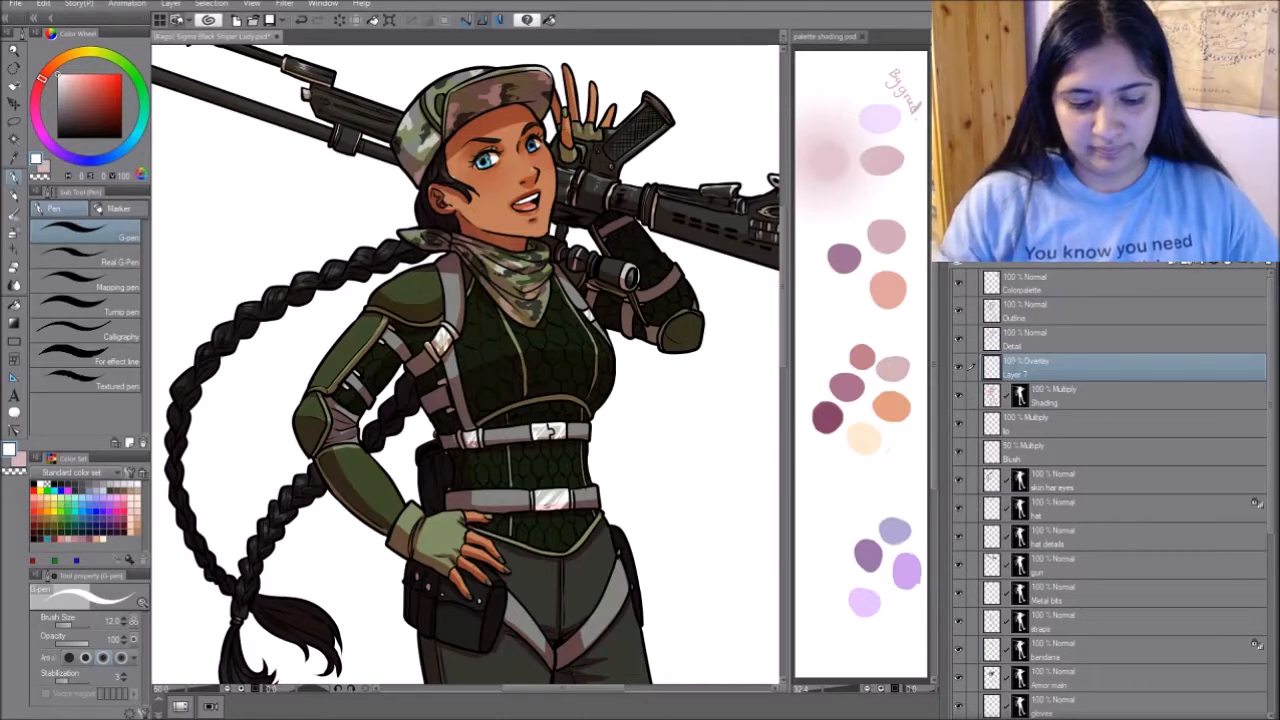
double_click(1014, 372)
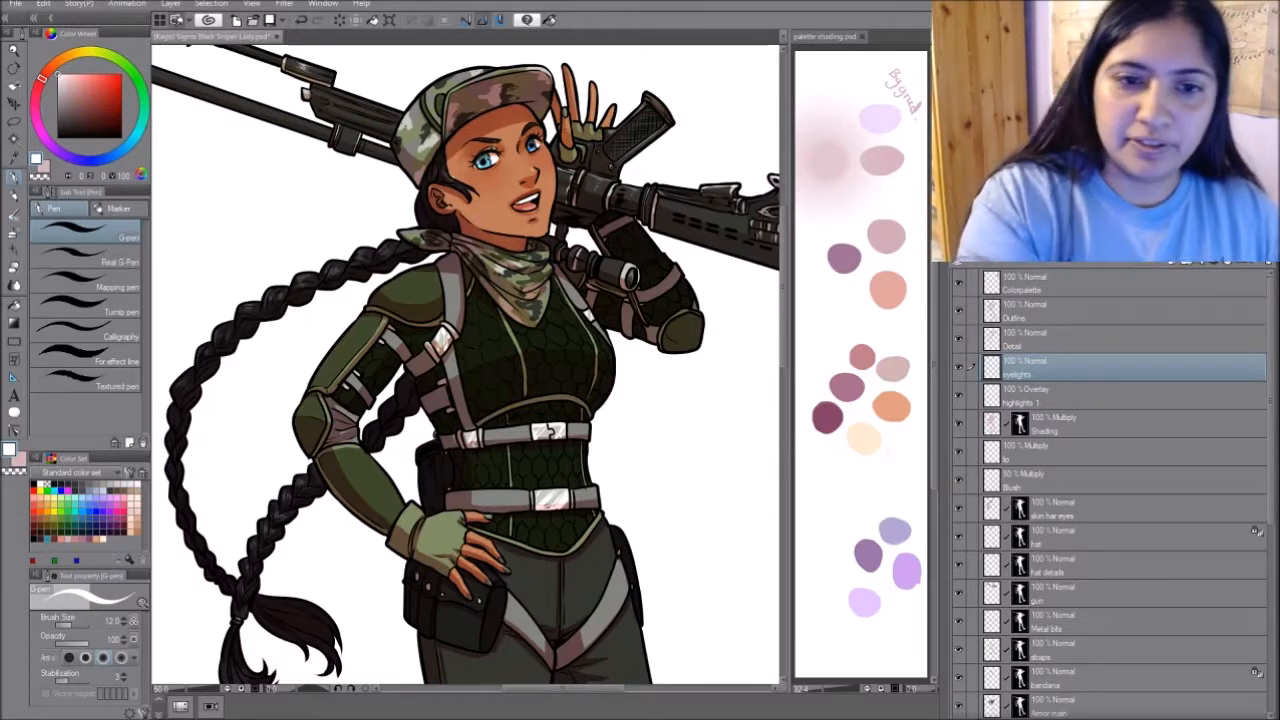
- Move the eyelights layer above the Outline layer and paint small white glints in both eyes
scroll(488, 156, "up", 3)
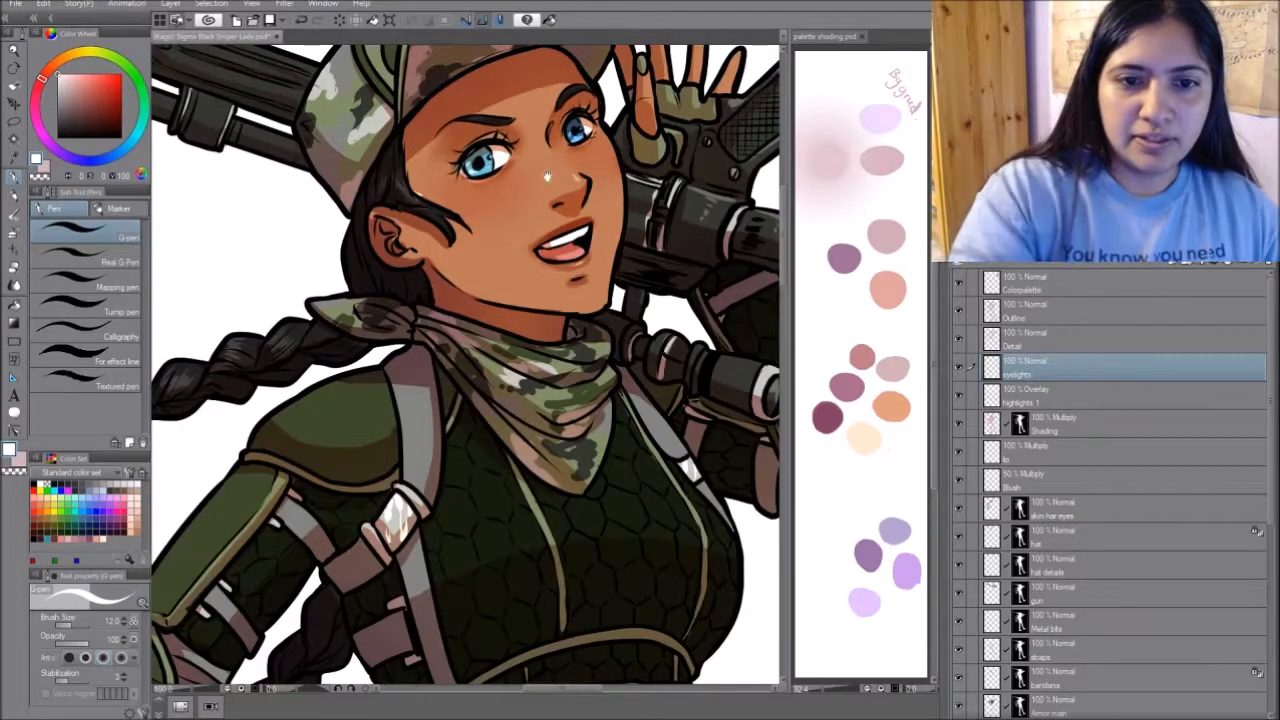
left_click_drag(488, 156, 490, 430)
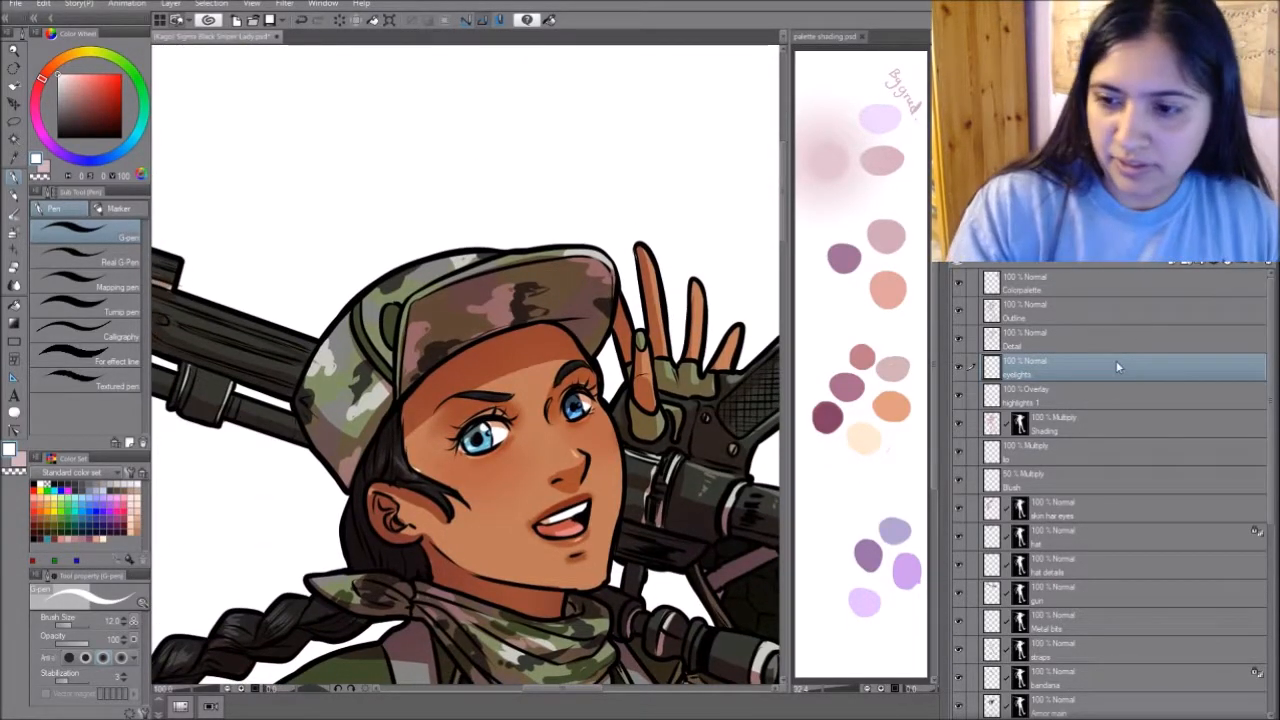
left_click_drag(1116, 362, 1120, 301)
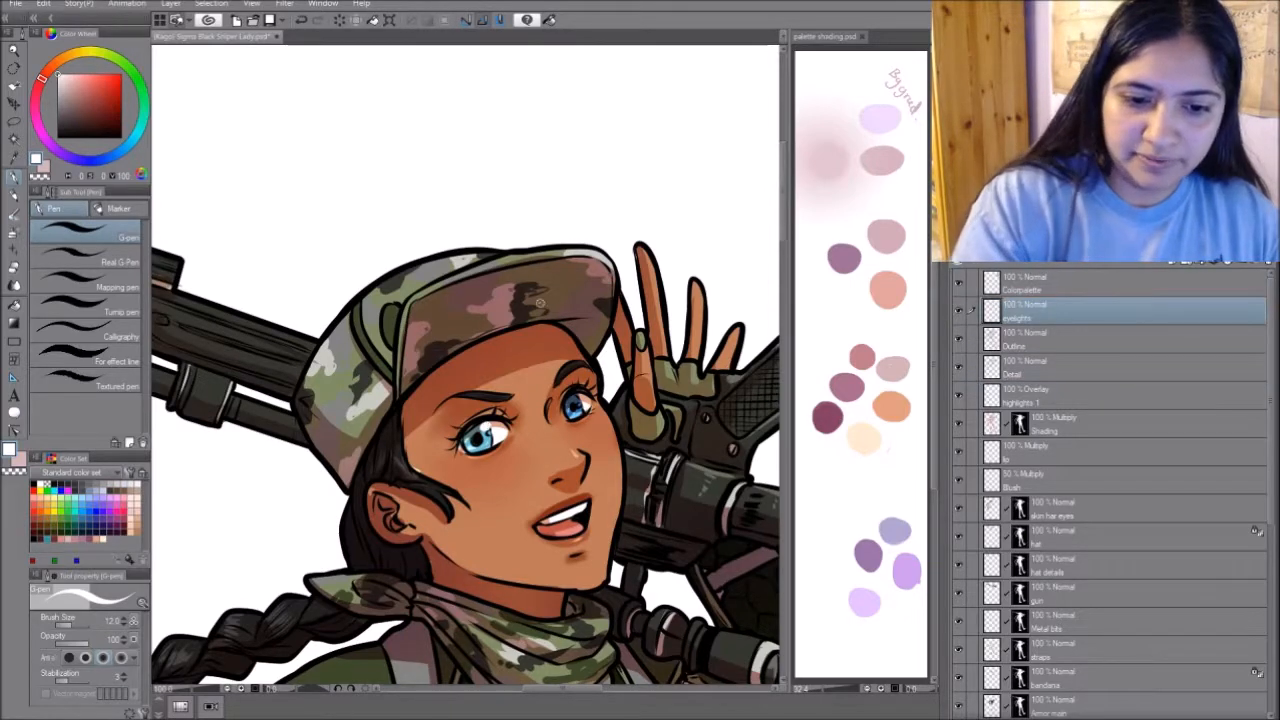
scroll(580, 346, "down", 5)
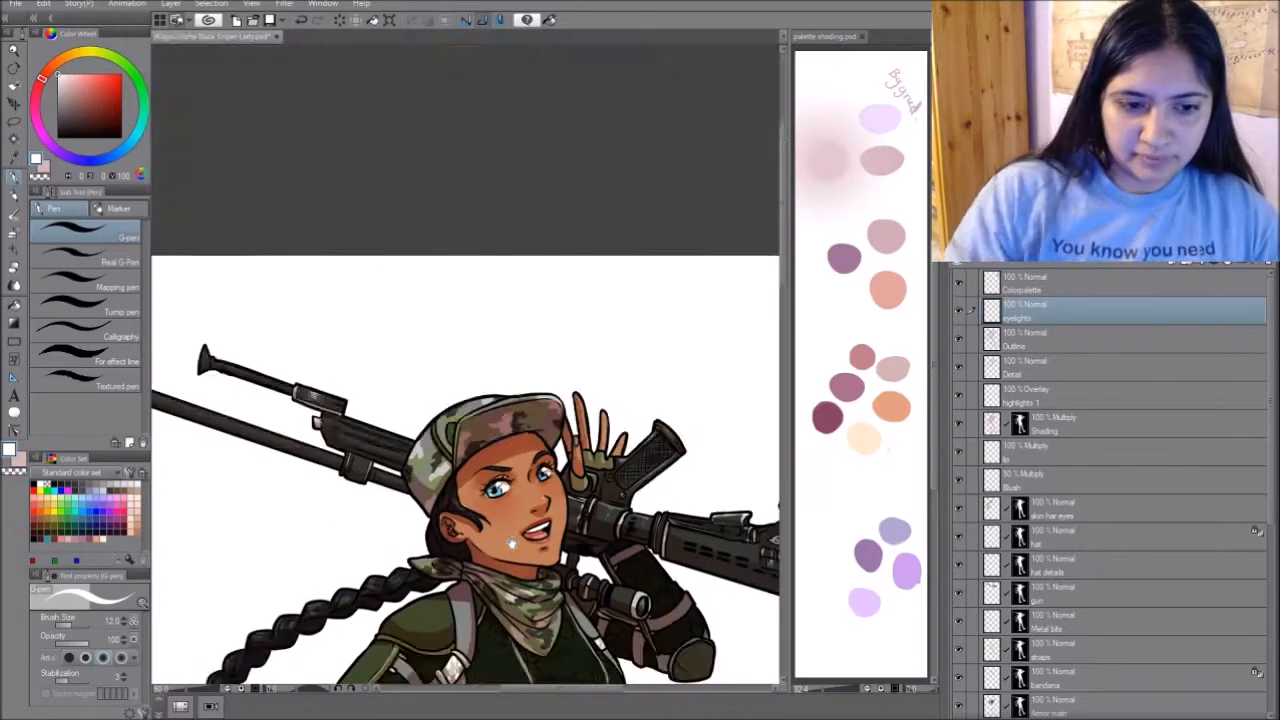
scroll(640, 508, "up", 2)
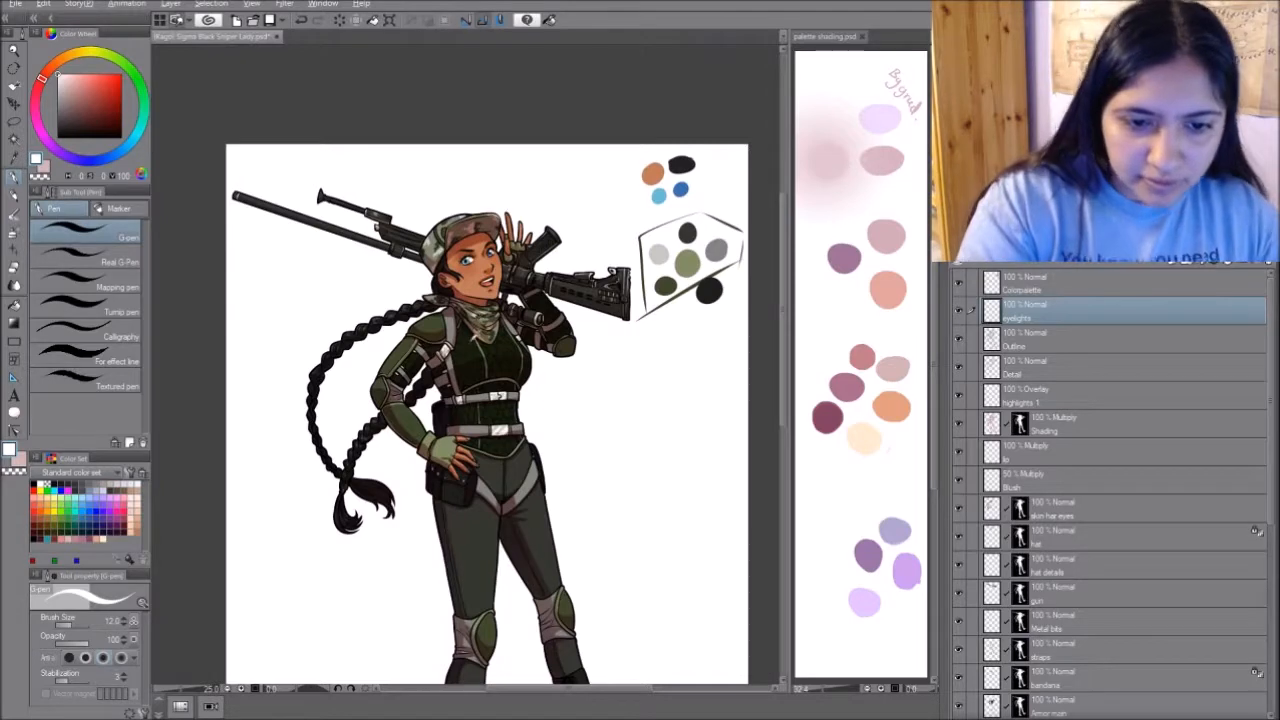
- Sample dark green from the vest and paint a swatch of it below the other palette colours on the Colorpalette layer
left_click(514, 356, "alt")
left_click(1040, 290)
mouse_move(684, 302)
left_mouse_down()
mouse_move(683, 314)
mouse_move(702, 267)
left_mouse_up()
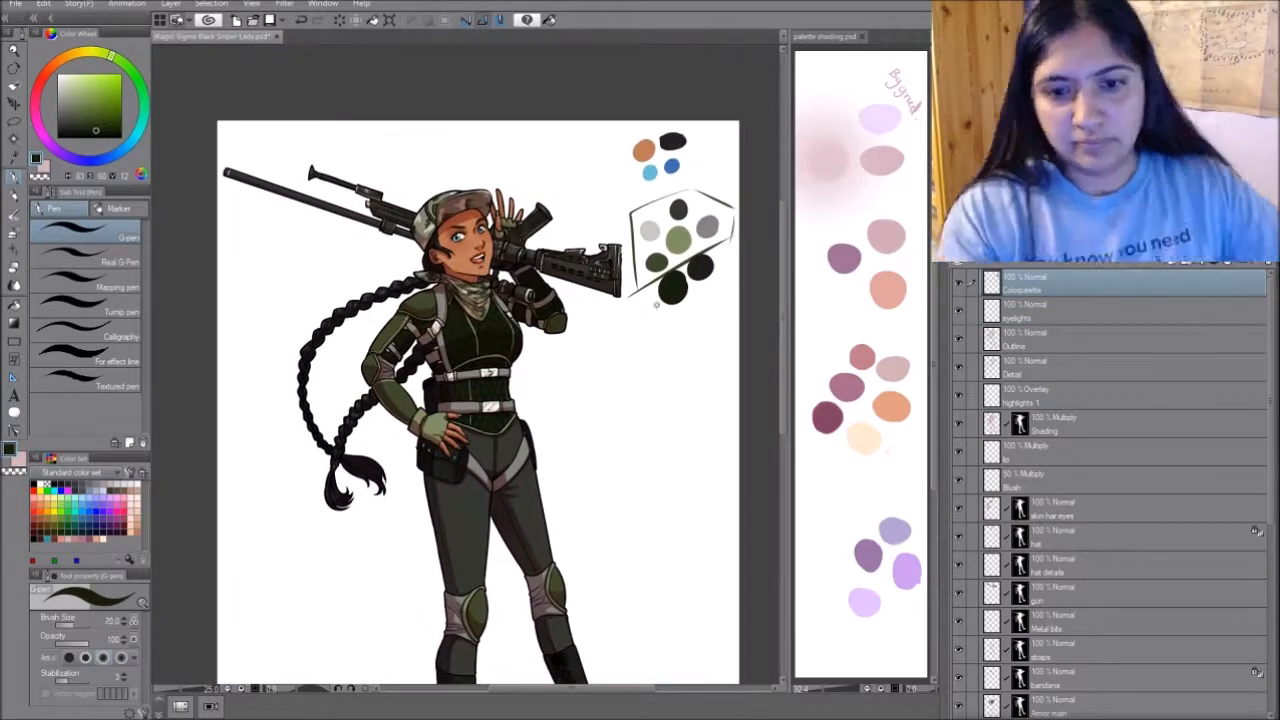
- Draw thin arrows from the colour swatches to the matching elbow, vest, belt, lower leg and boot areas
left_click_drag(690, 450, 680, 334)
left_click_drag(653, 190, 523, 238)
left_click_drag(694, 172, 620, 590)
left_click_drag(659, 87, 566, 509)
left_click_drag(656, 156, 561, 209)
left_click_drag(718, 117, 508, 287)
mouse_move(662, 475)
left_mouse_down()
mouse_move(679, 553)
mouse_move(666, 517)
left_mouse_up()
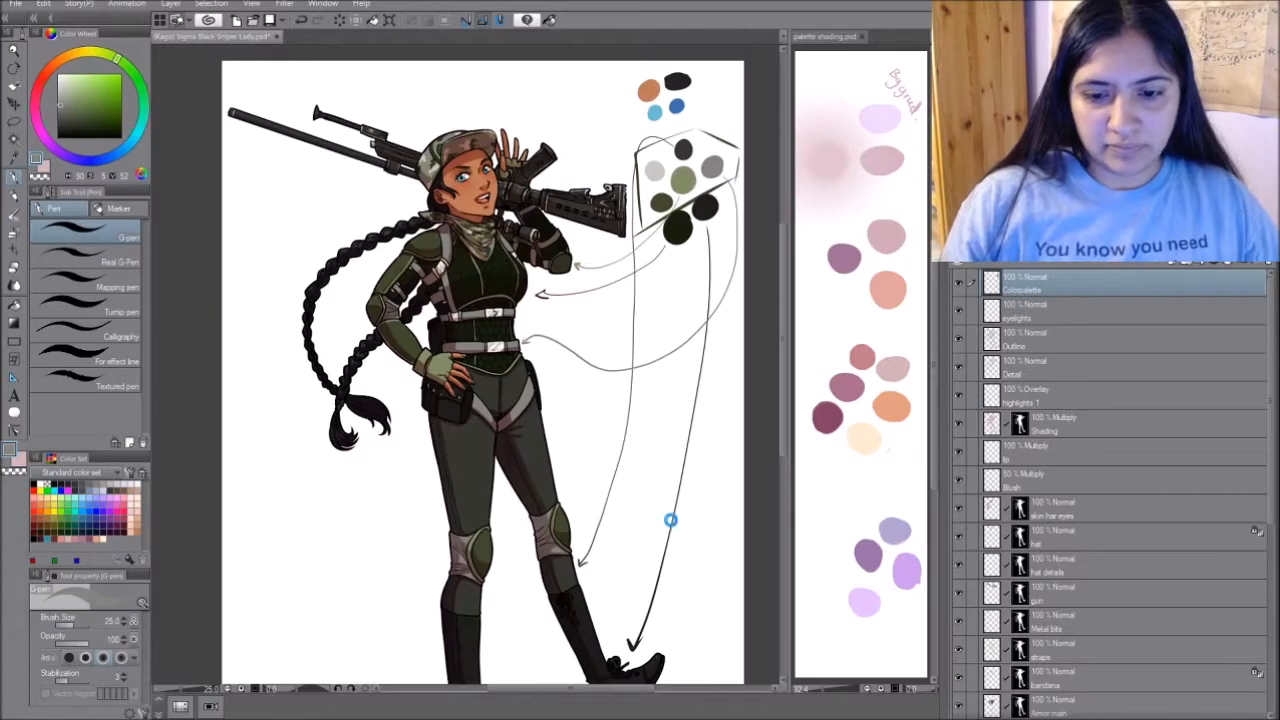
- Hide the Shading, highlights 1 and eyelights layers and show them again to compare the figure with its flat colours
scroll(666, 517, "down", 3)
left_click_drag(698, 593, 675, 507)
scroll(651, 377, "up", 2)
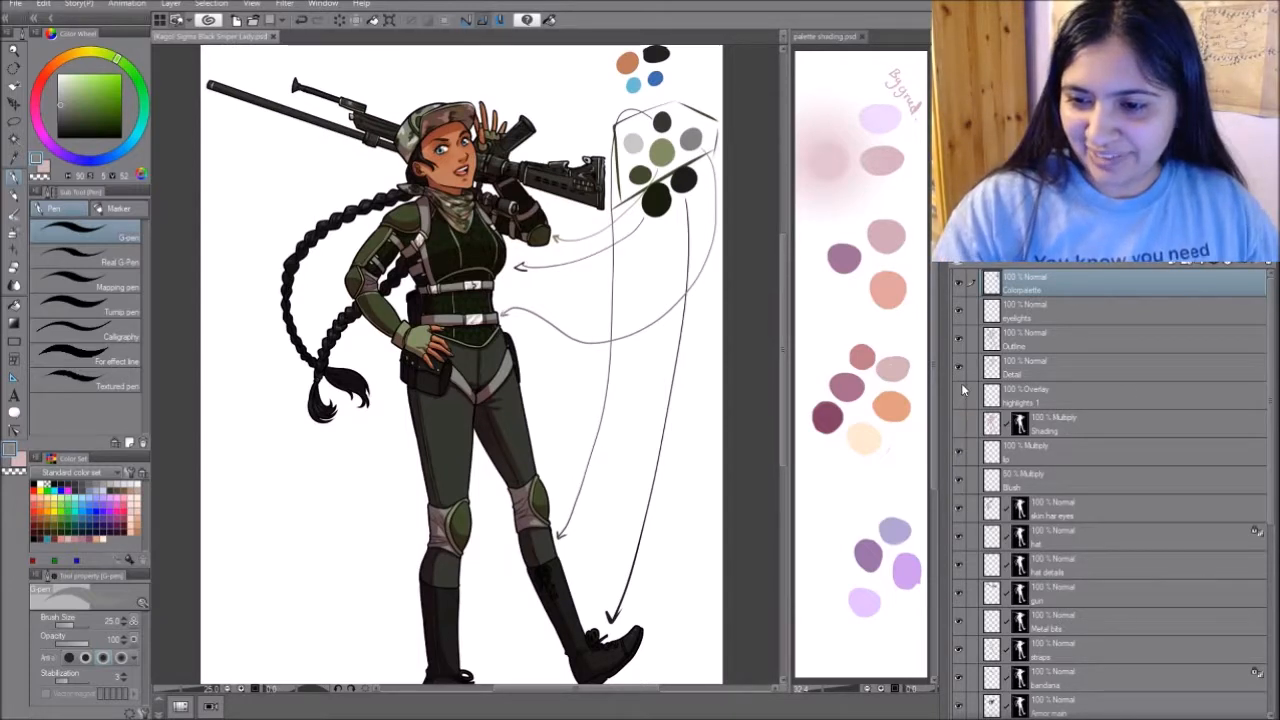
left_click(958, 424)
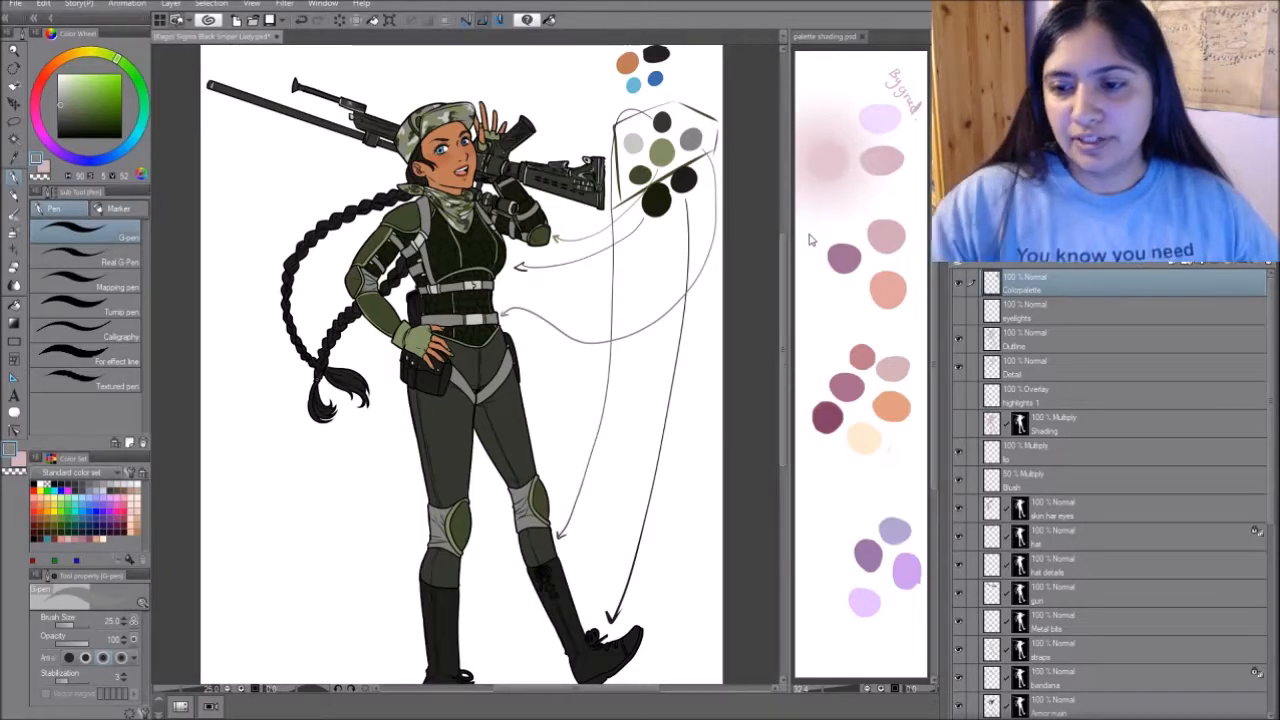
left_click(959, 425)
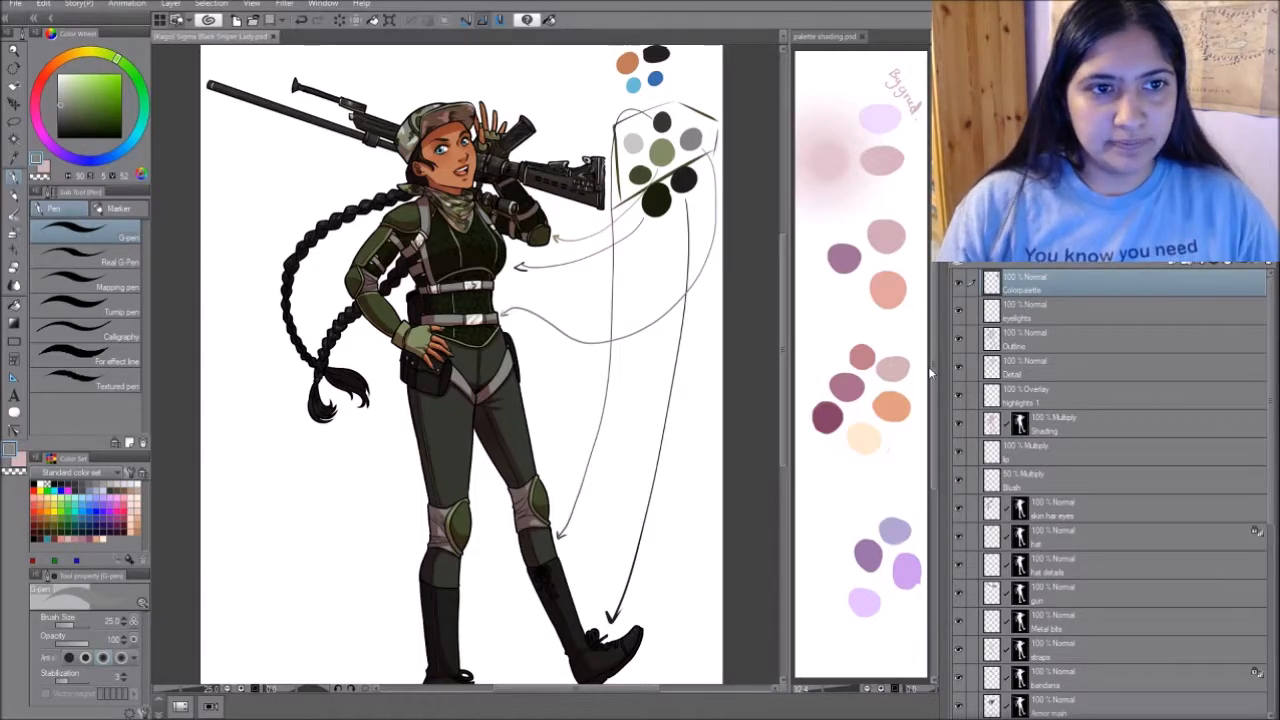
- Close the sniper drawing, switch to Photoshop, close the palette shading file and open Sigma Black Sniper Lady.psd there
key("ctrl+w")
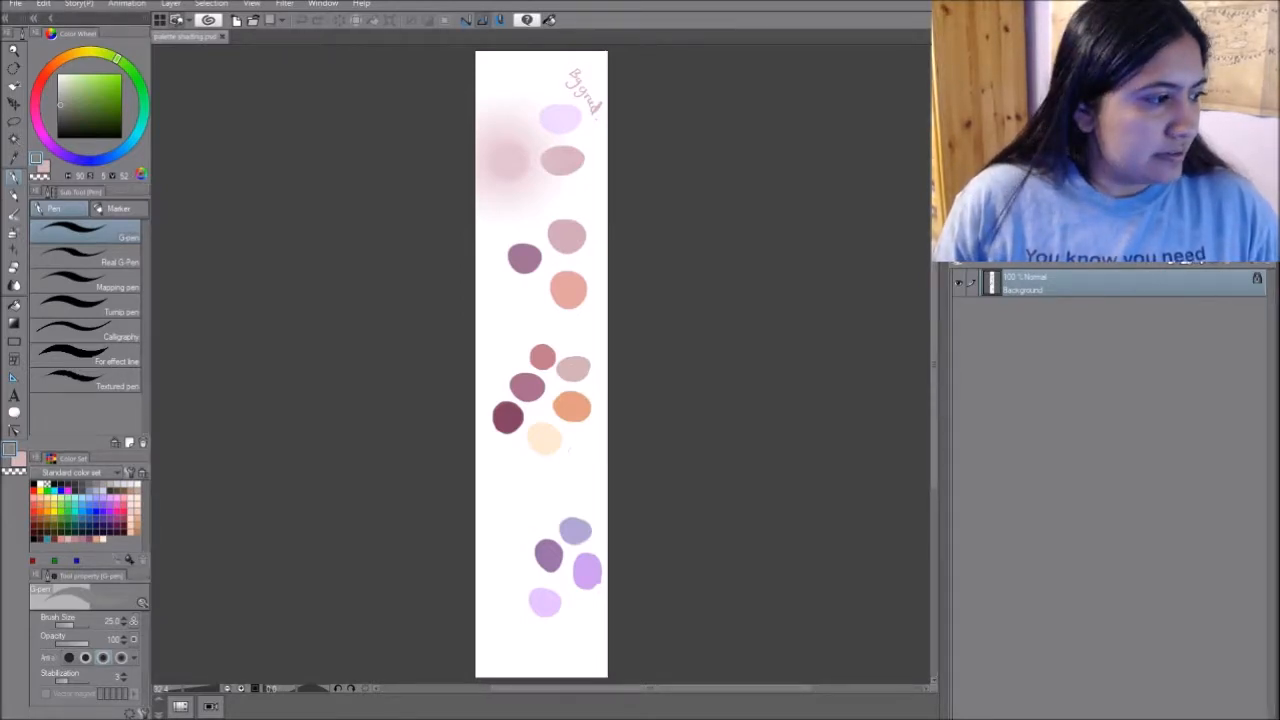
key("alt+Tab")
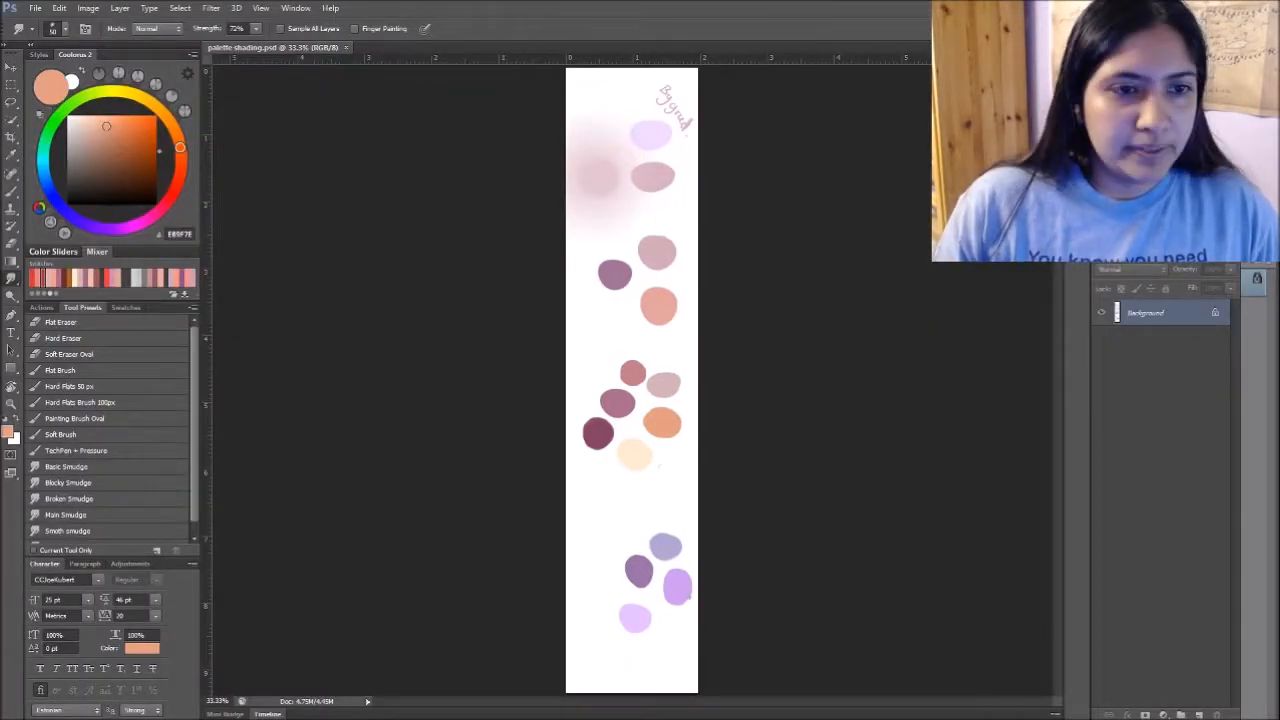
key("ctrl+w")
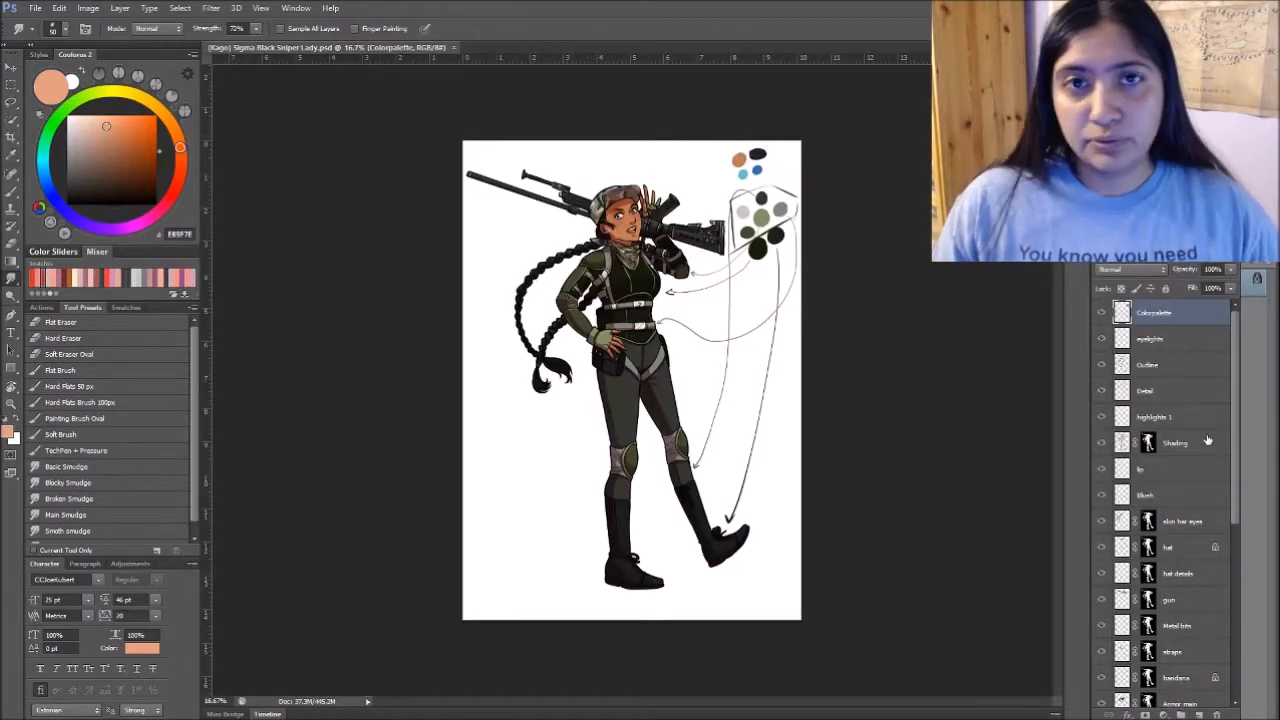
- Hide the Colorpalette and Paper layers, leaving the eyelights layer selected
left_click(1102, 313)
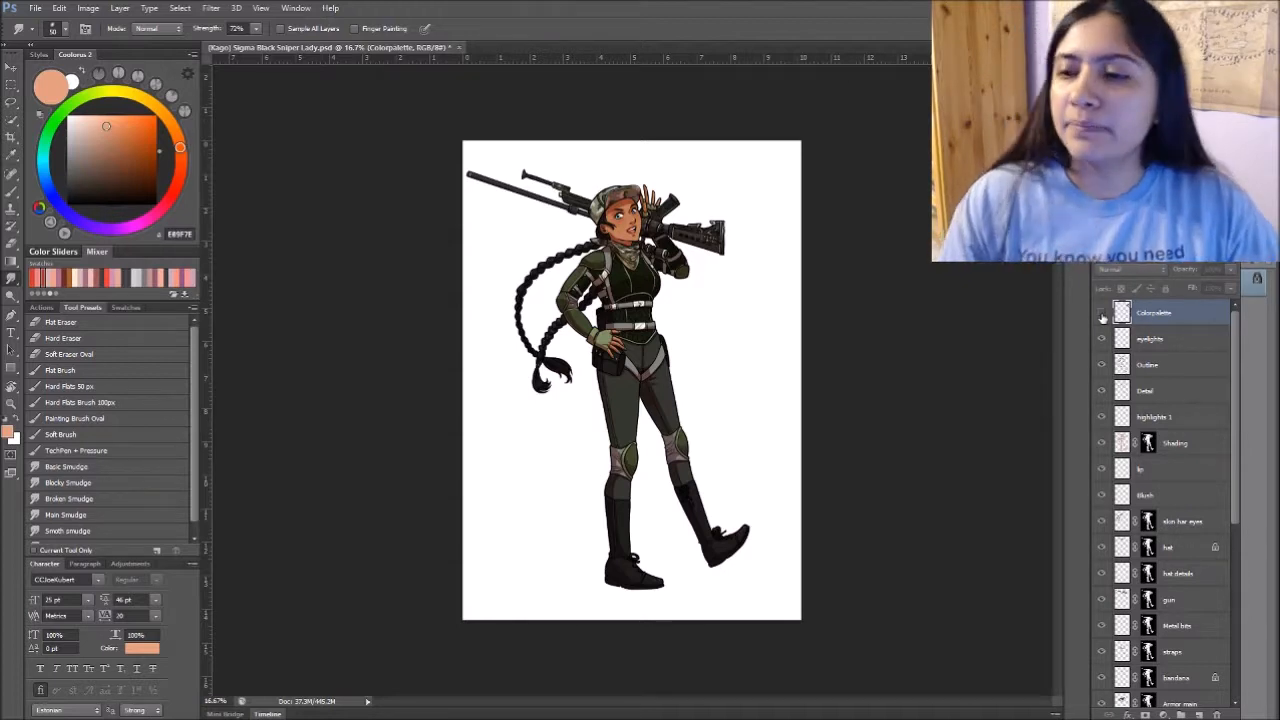
left_click(1179, 337)
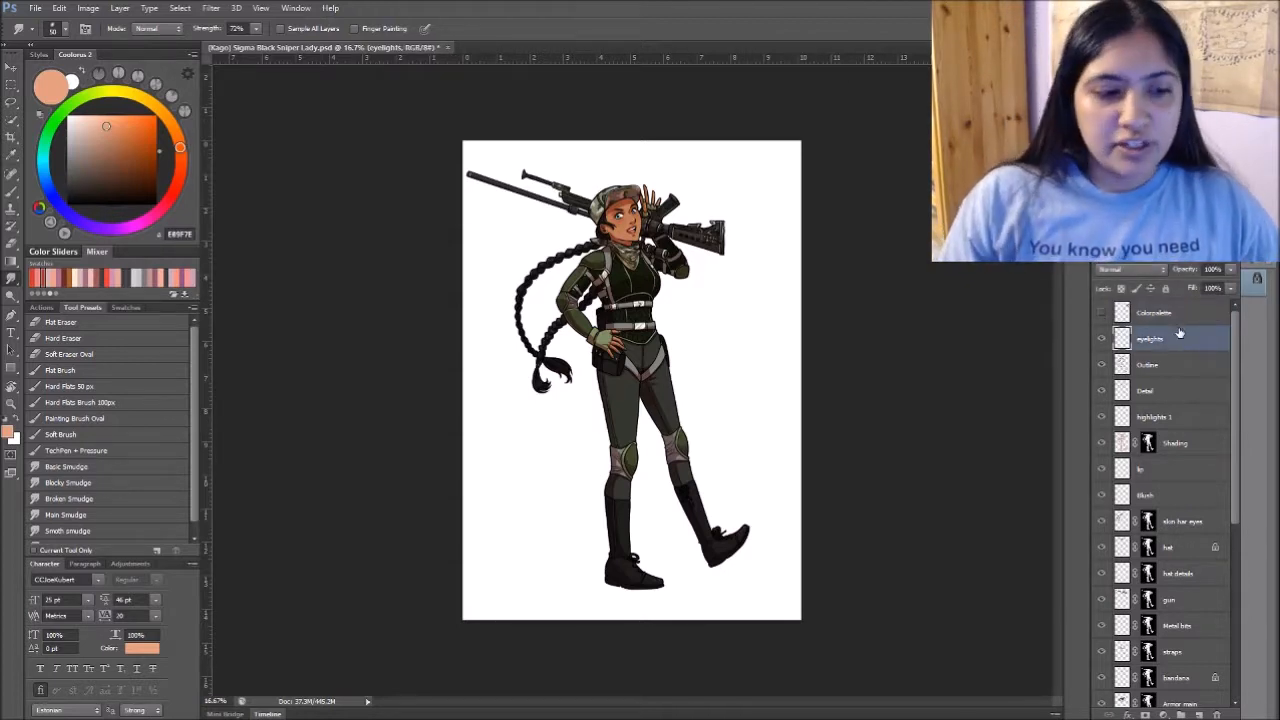
left_click_drag(1232, 322, 1230, 500)
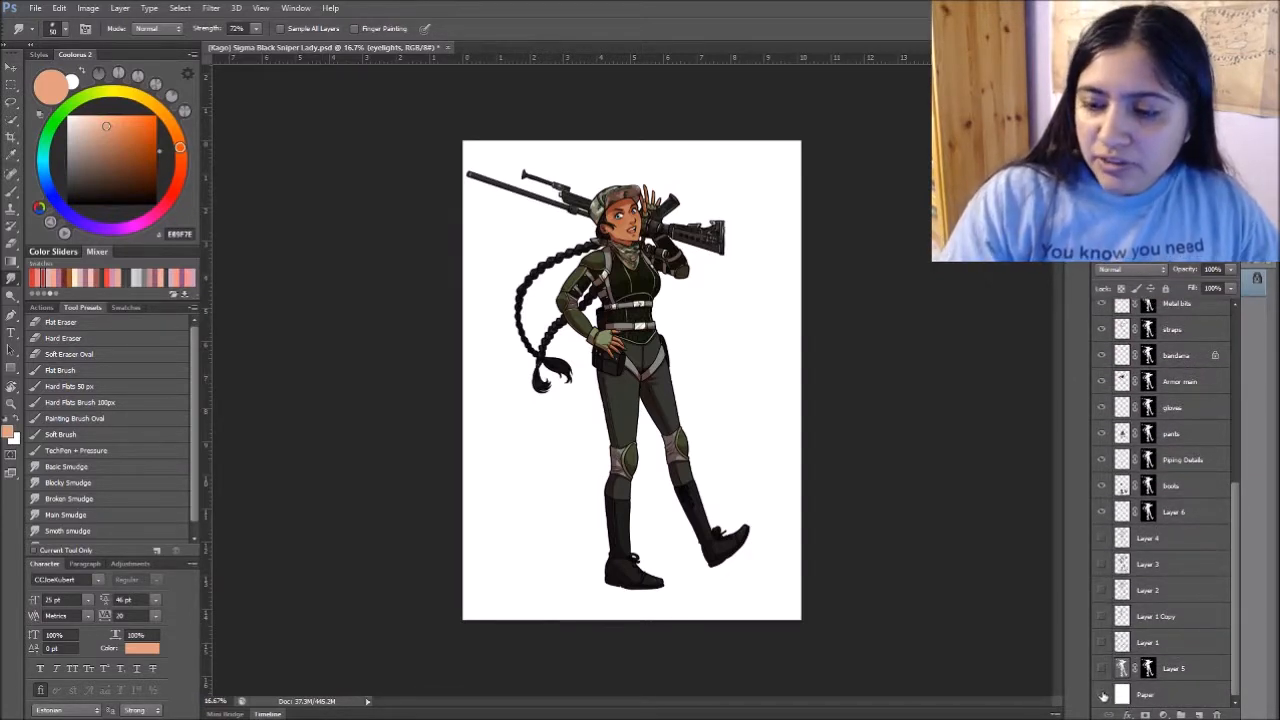
left_click(1101, 694)
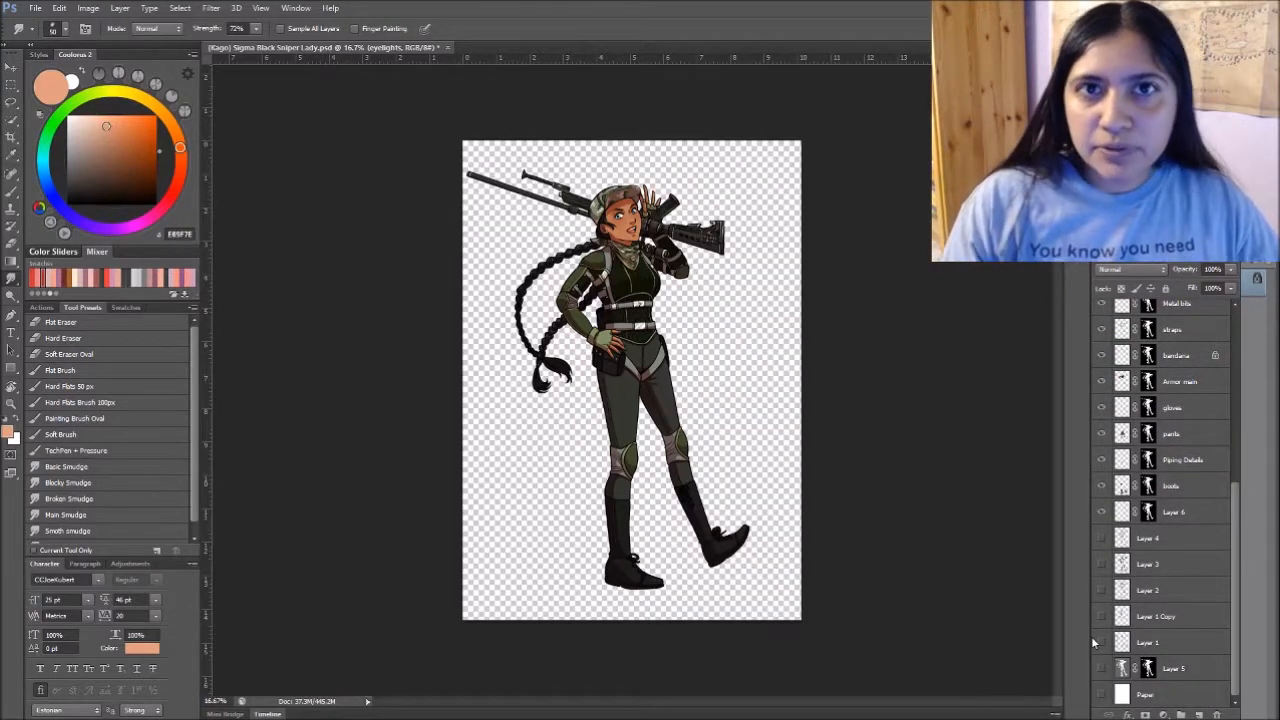
left_click_drag(1228, 502, 1234, 310)
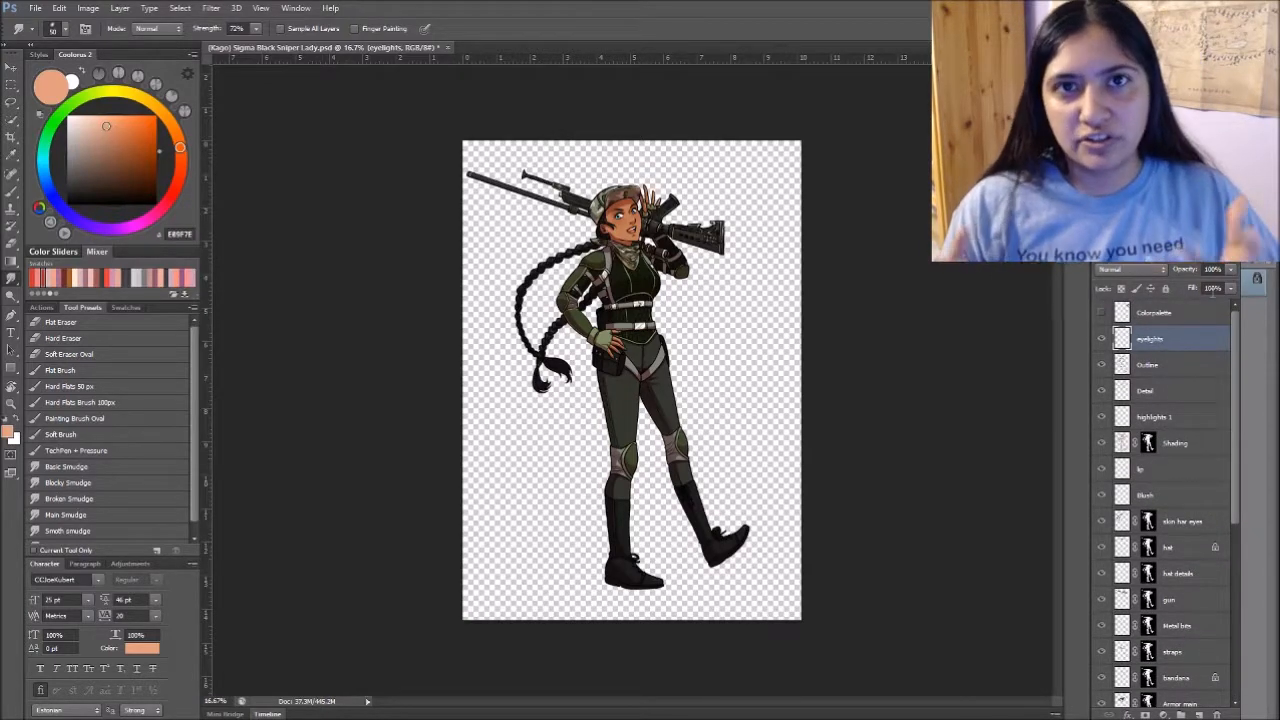
- Expand the SFX Render action and examine its recorded merge, blur and sharpen commands
key("ctrl+plus")
key("ctrl+plus")
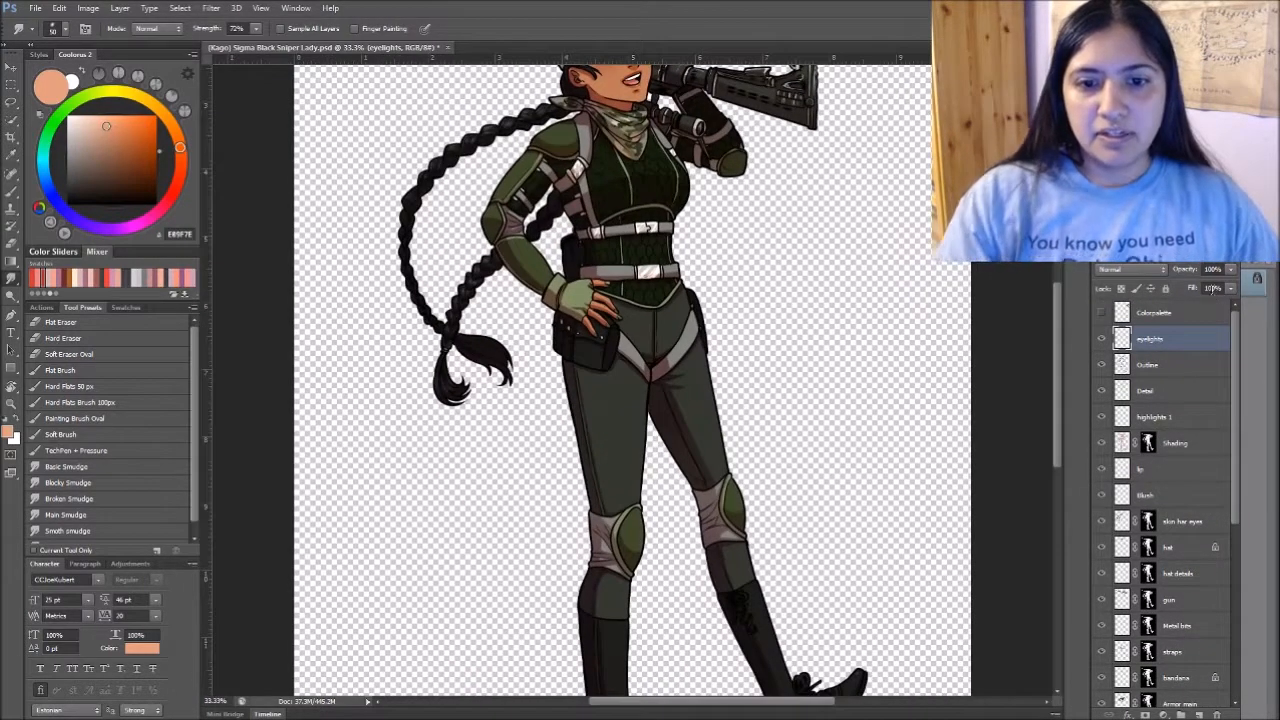
left_click_drag(822, 238, 808, 441)
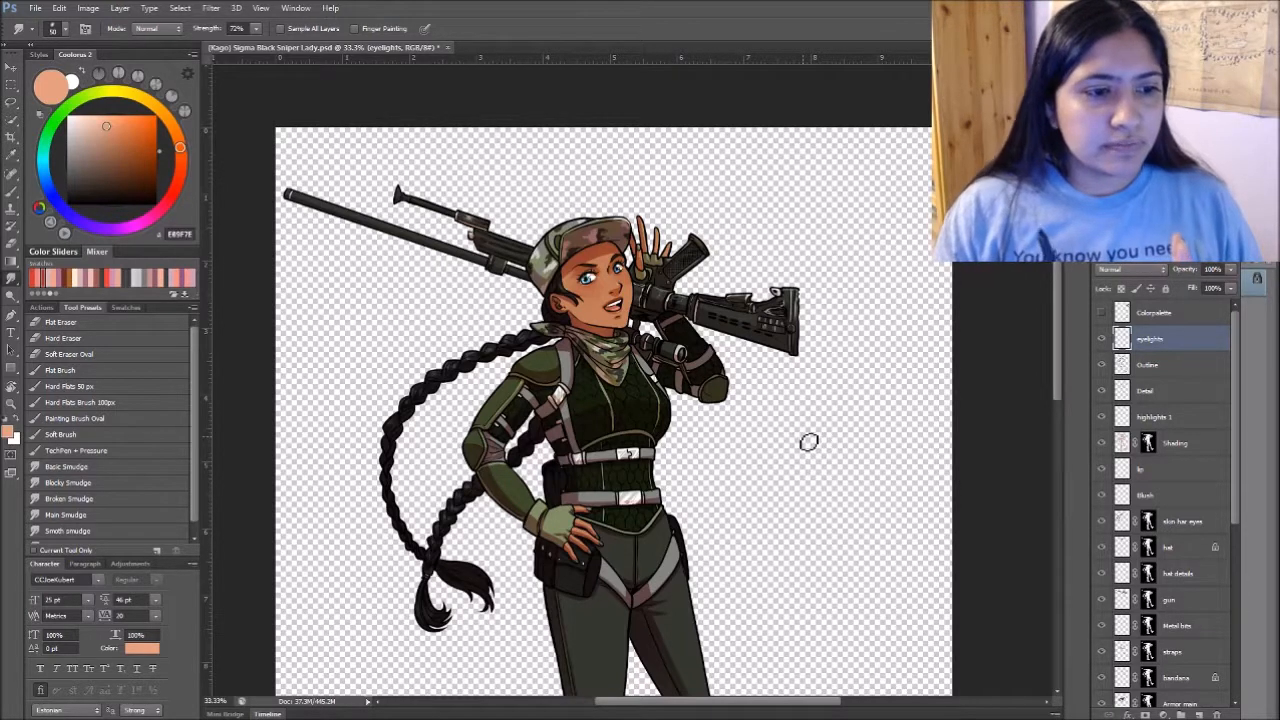
left_click(43, 308)
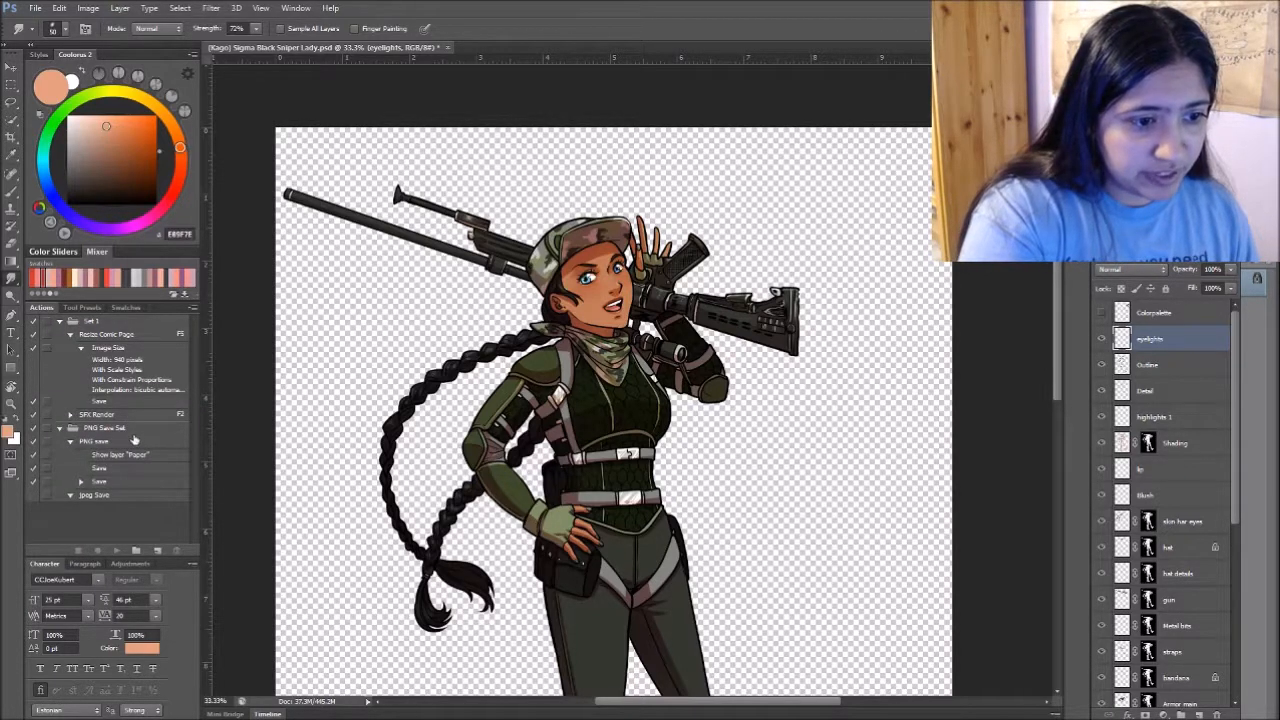
left_click(92, 418)
left_click(70, 415)
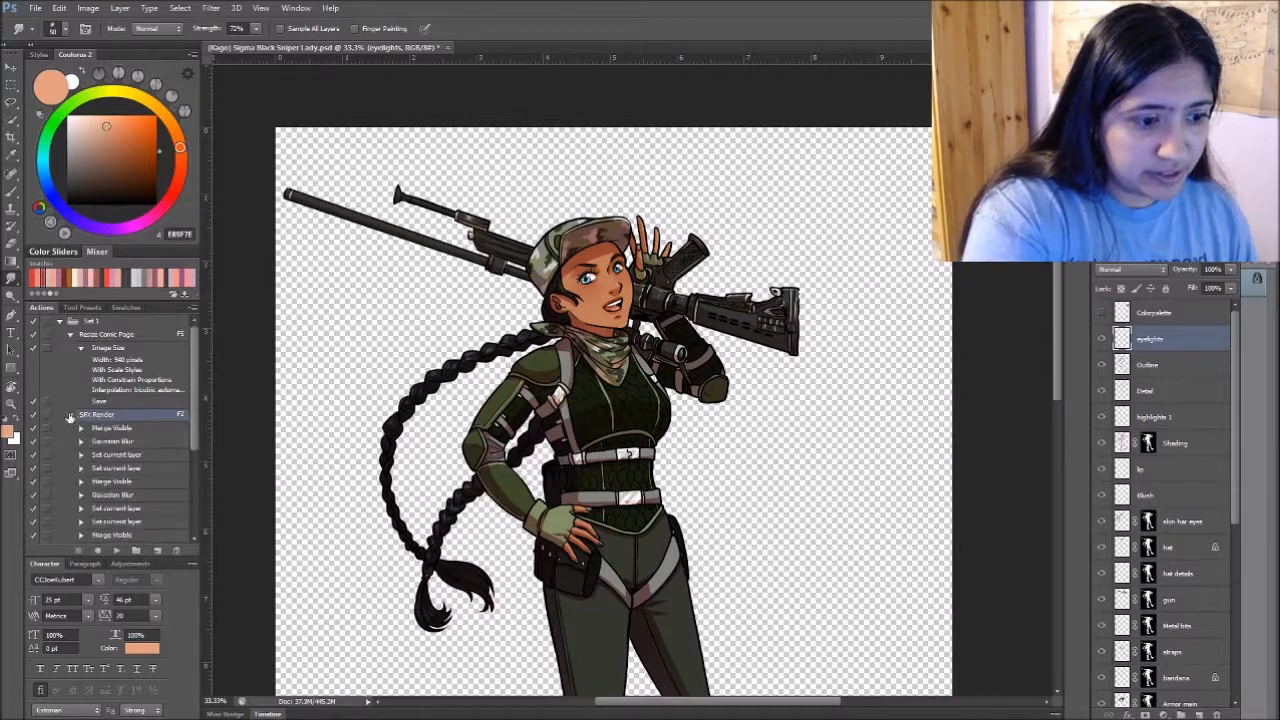
left_click_drag(195, 421, 195, 467)
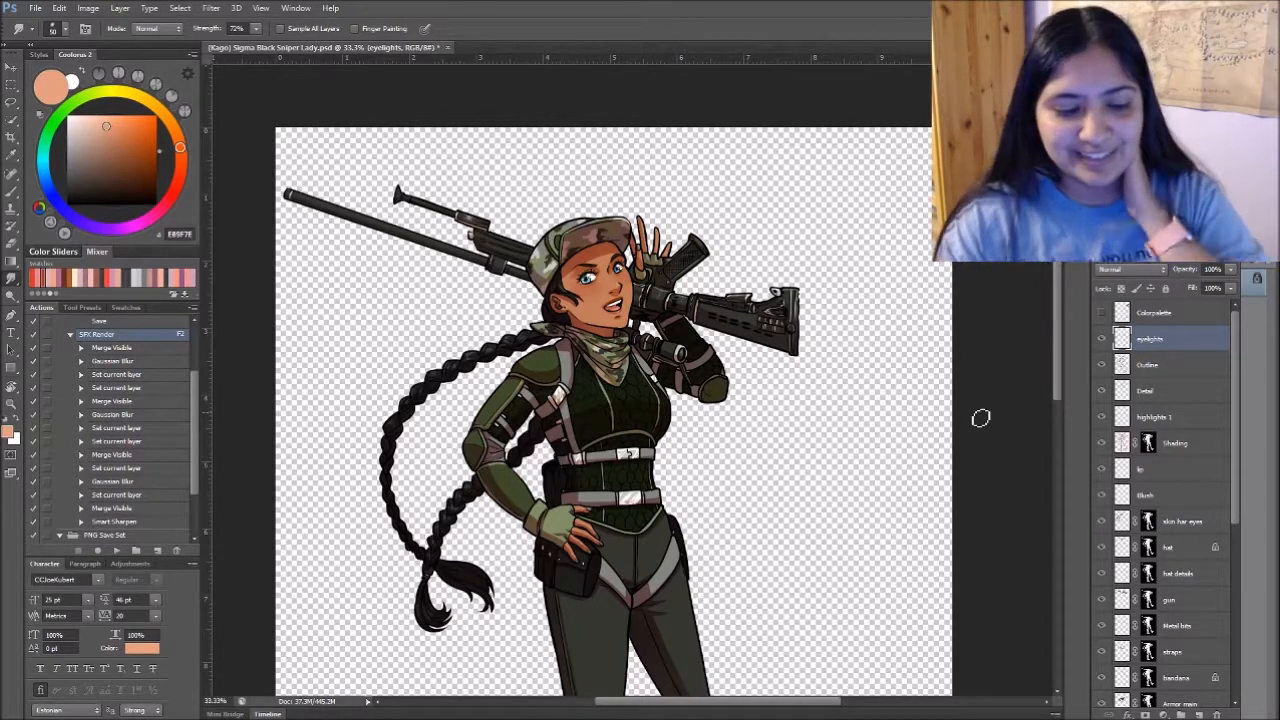
scroll(196, 386, "up", 2)
scroll(196, 386, "down", 2)
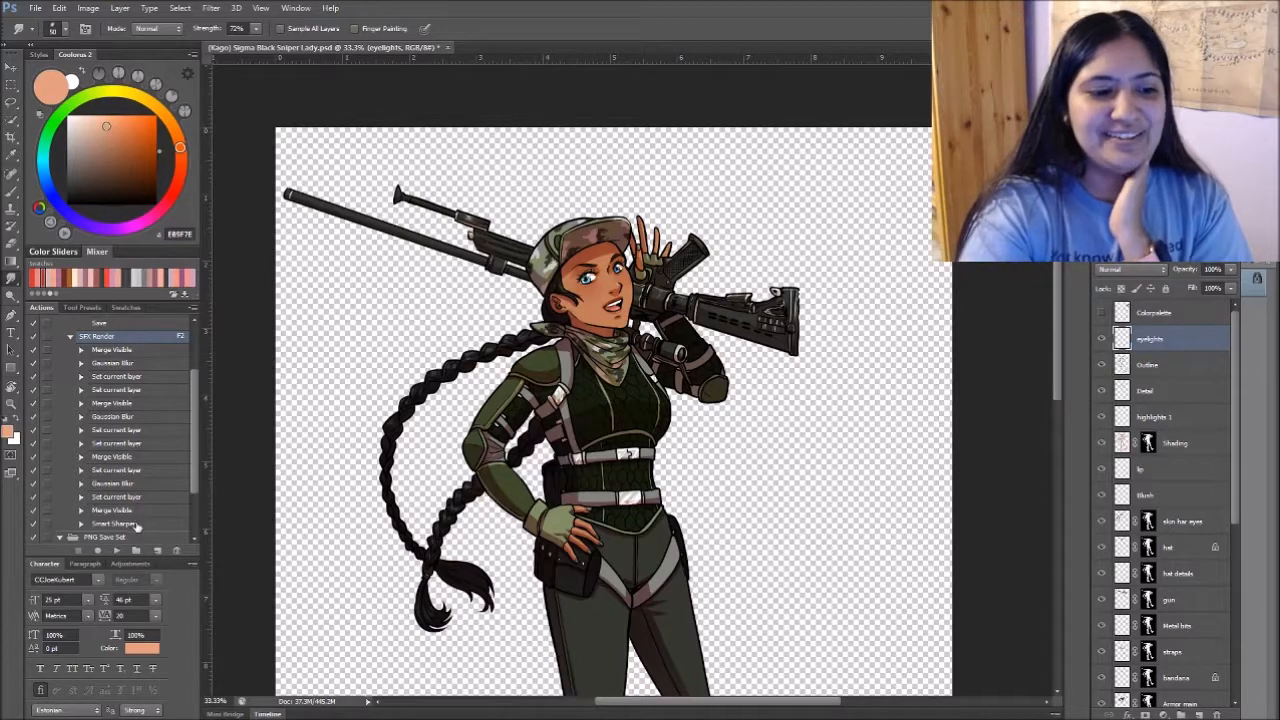
scroll(632, 380, "up", 5)
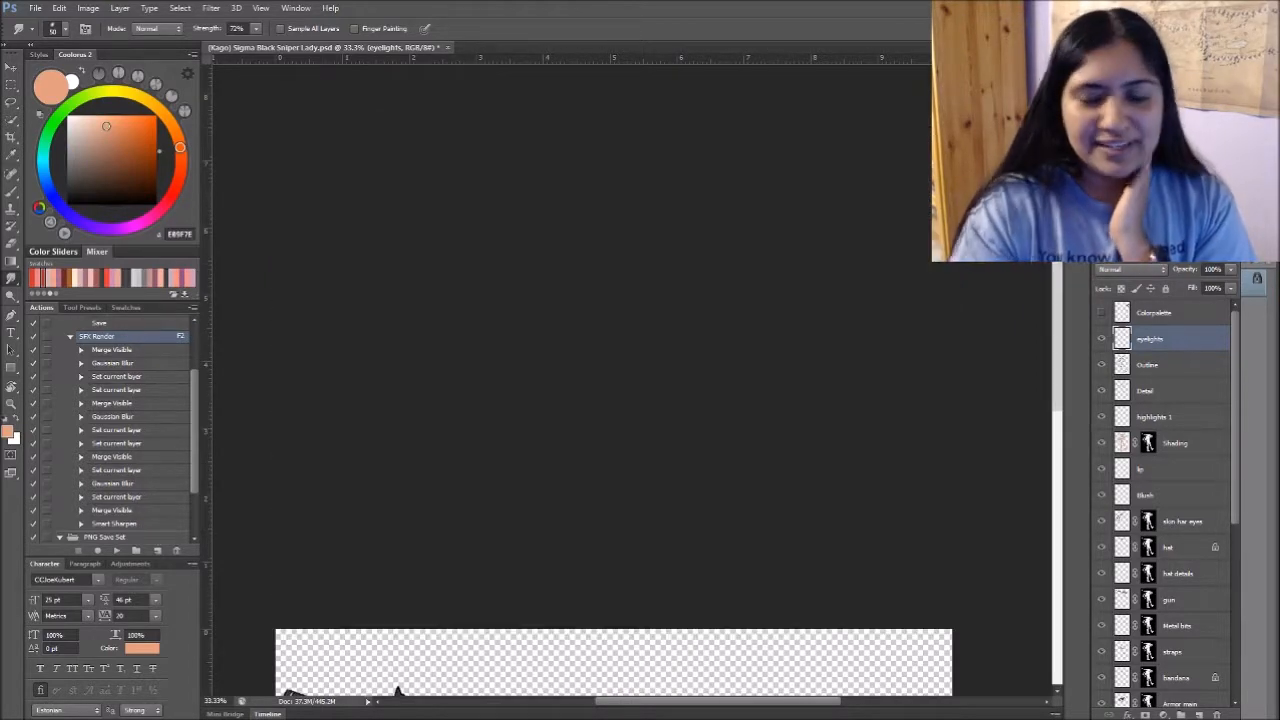
left_click(1176, 443)
scroll(632, 380, "down", 7)
key("ctrl+minus")
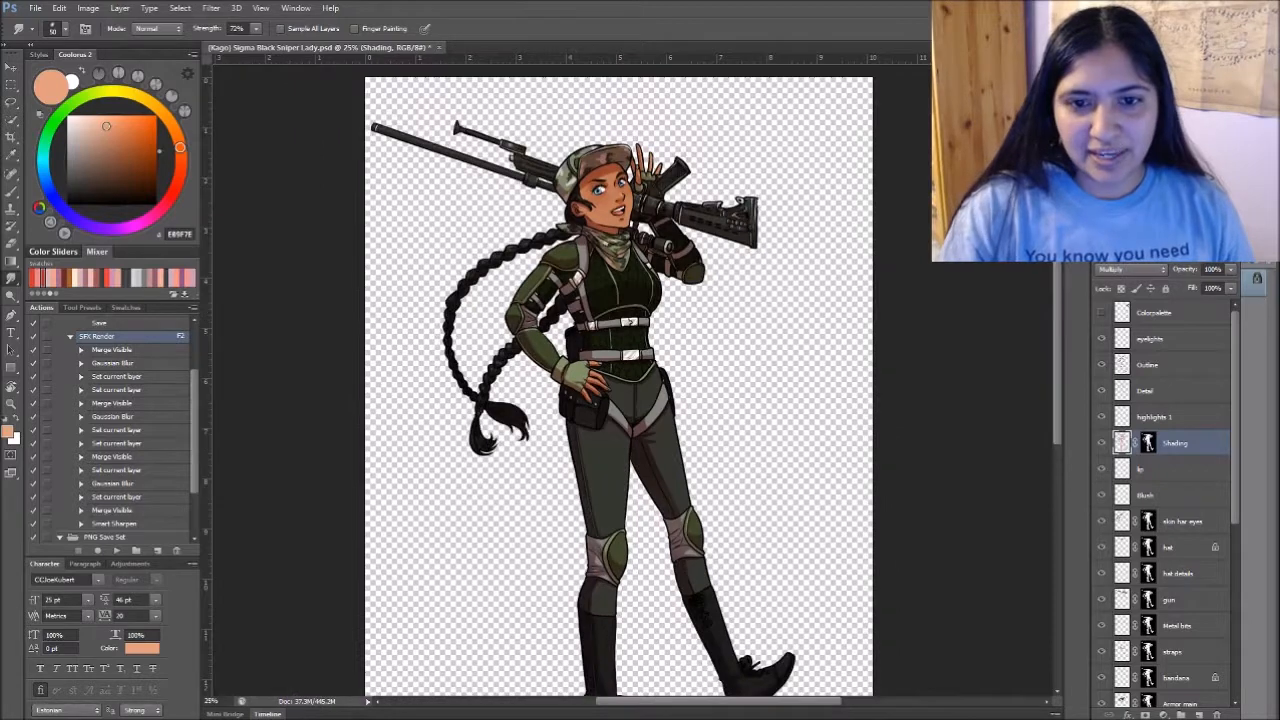
scroll(796, 585, "down", 1)
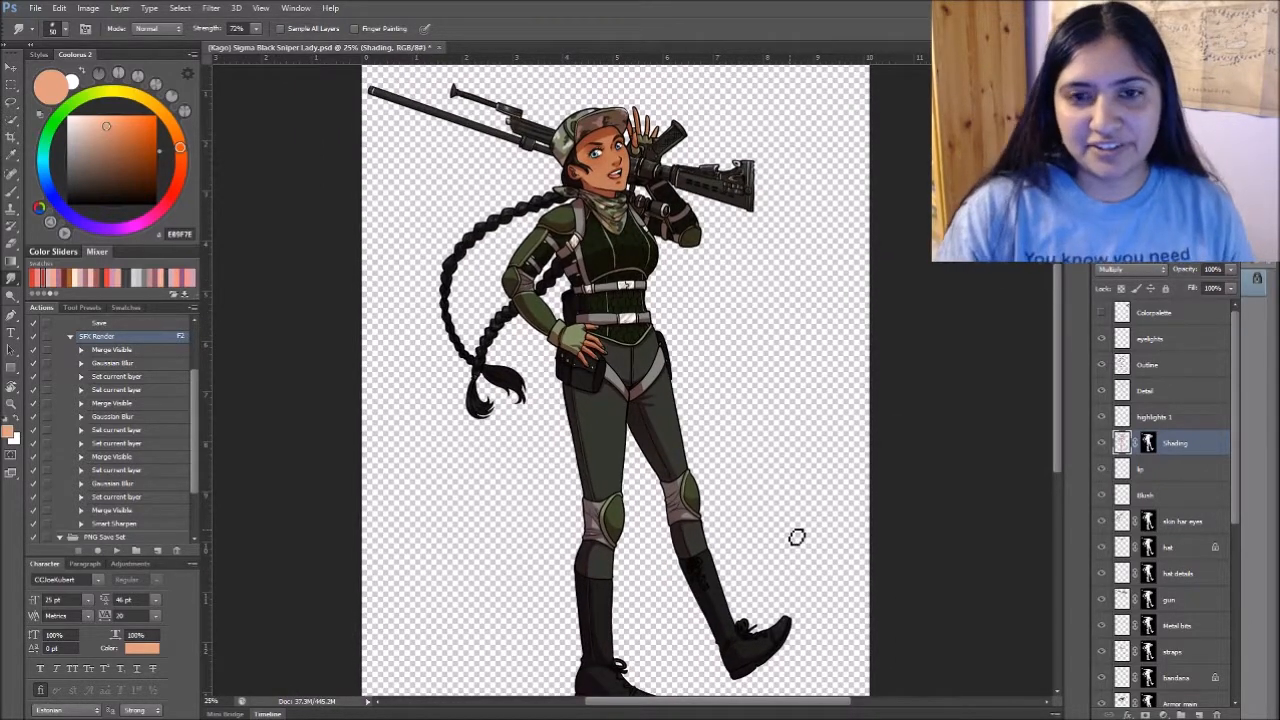
key("ctrl+minus")
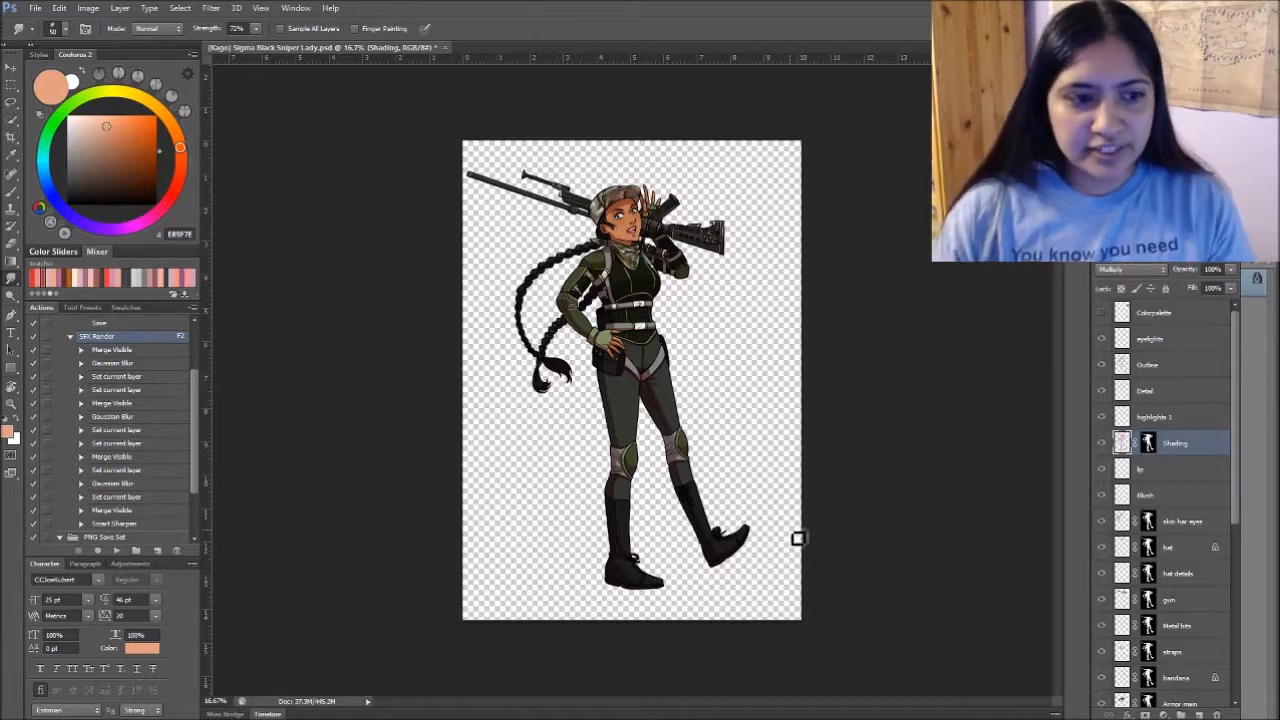
key("F2")
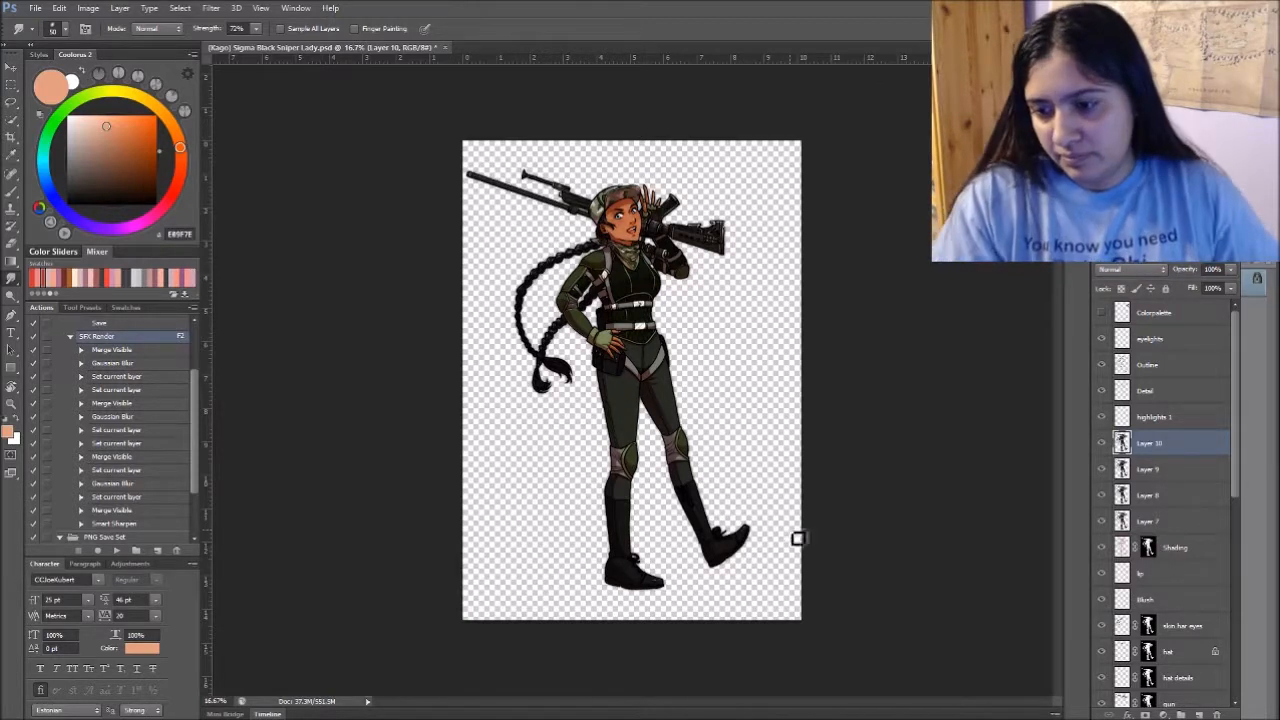
left_click(1198, 523, "shift")
key("Delete")
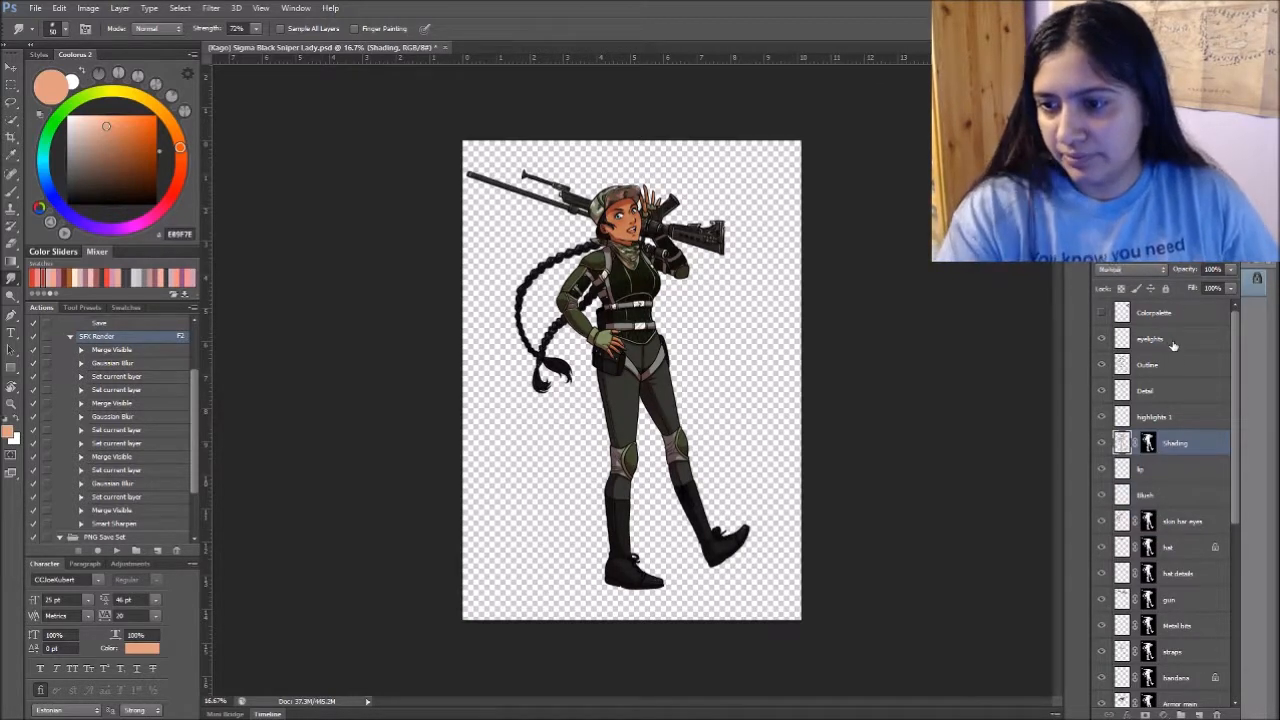
- Run the SFX Render action with the eyelights layer selected so the rendered copies stack above it
left_click(1172, 341)
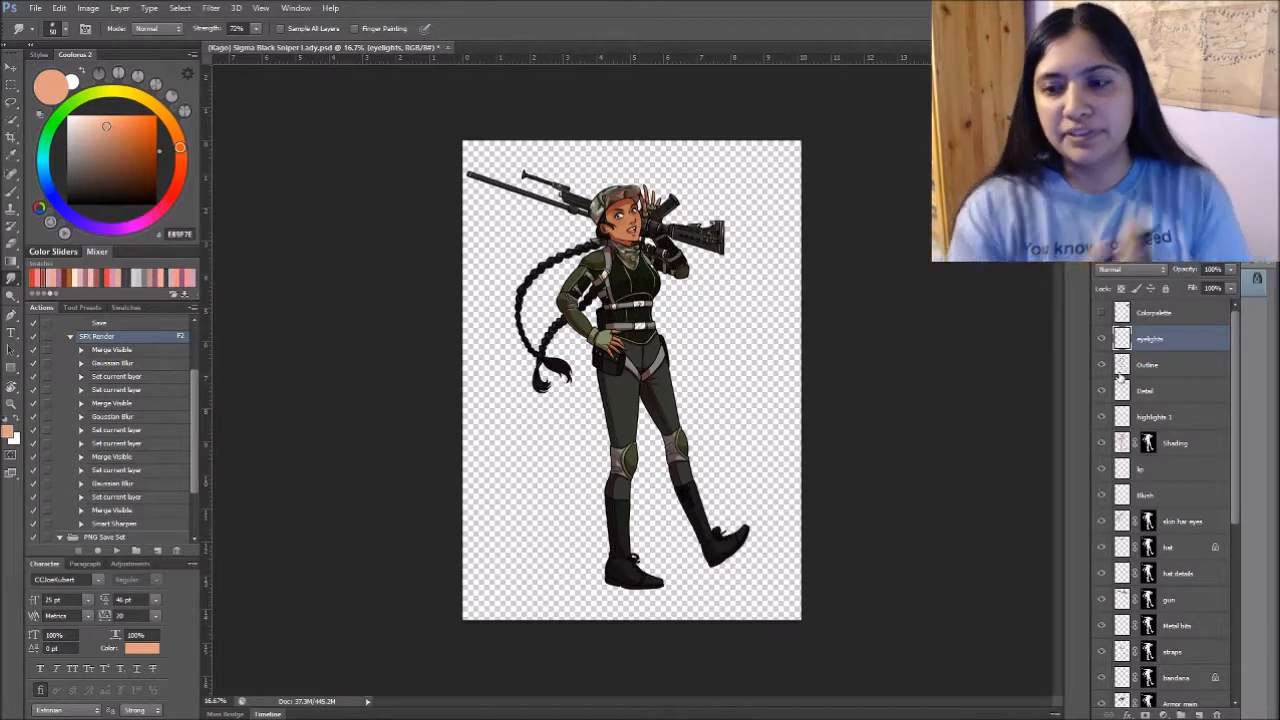
key("F2")
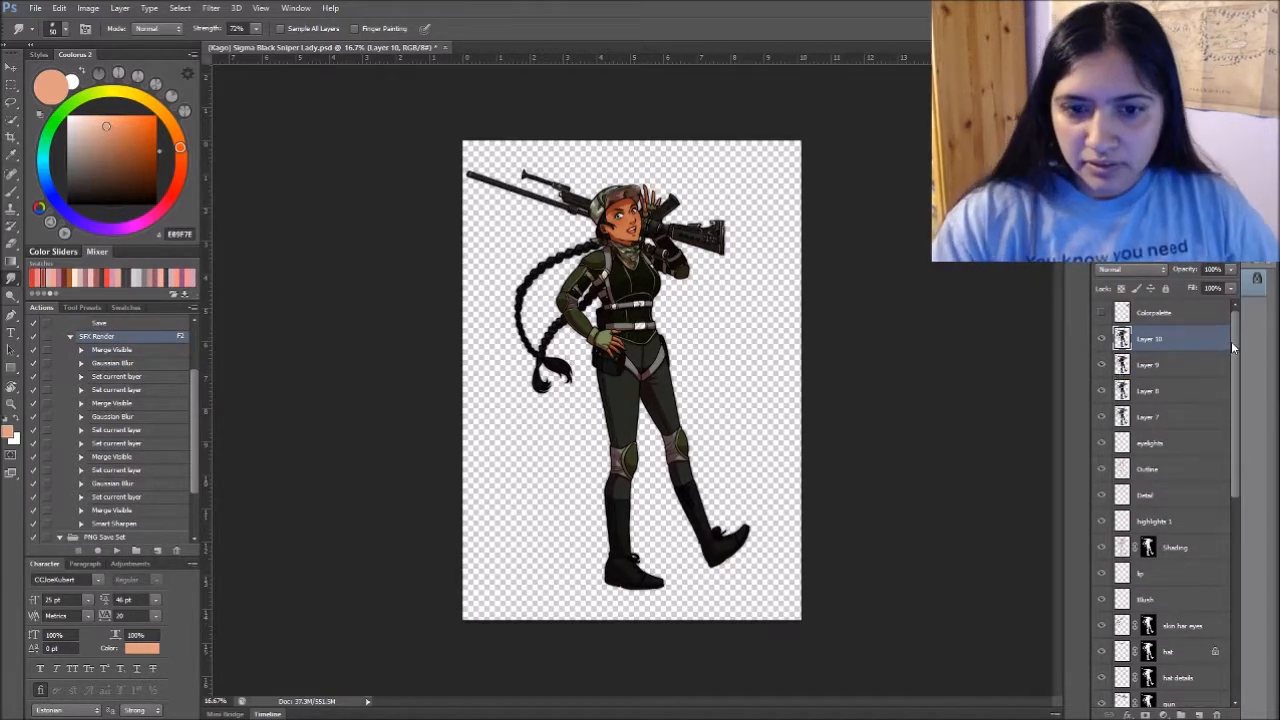
- Show the Paper layer and delete the rendered copies Layer 7 to Layer 10
left_click_drag(1233, 347, 1236, 562)
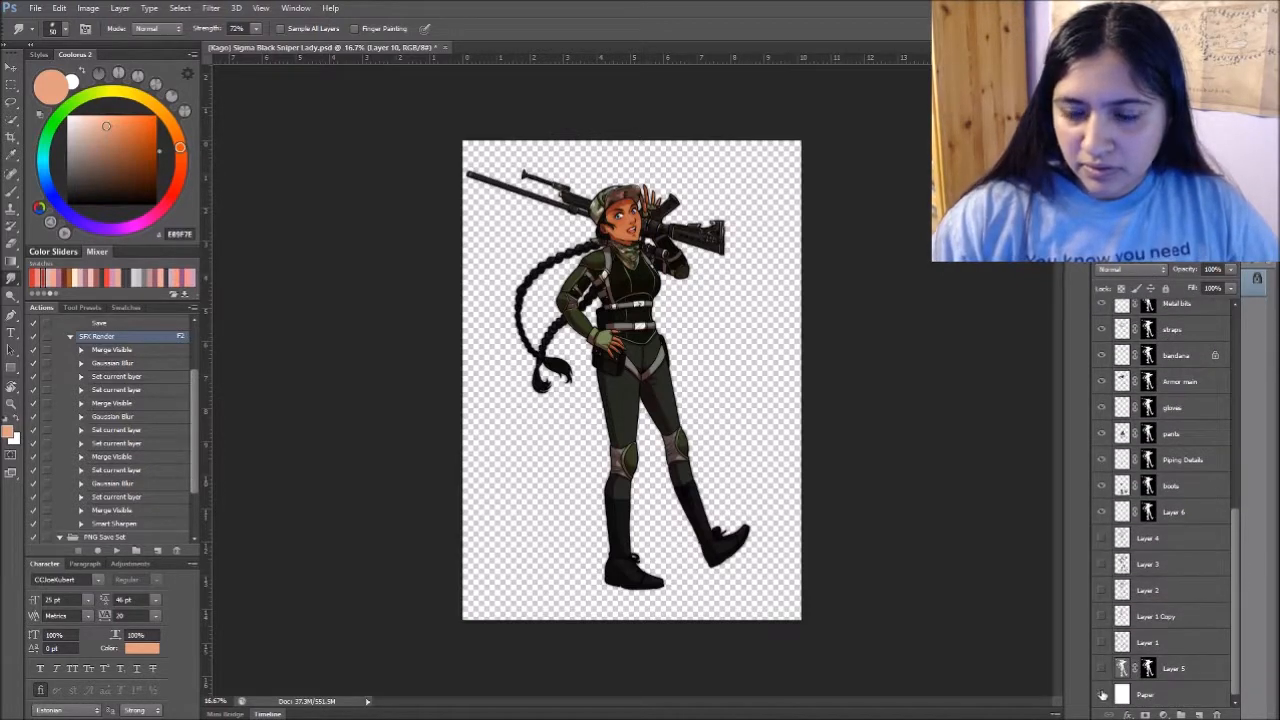
left_click(1102, 694)
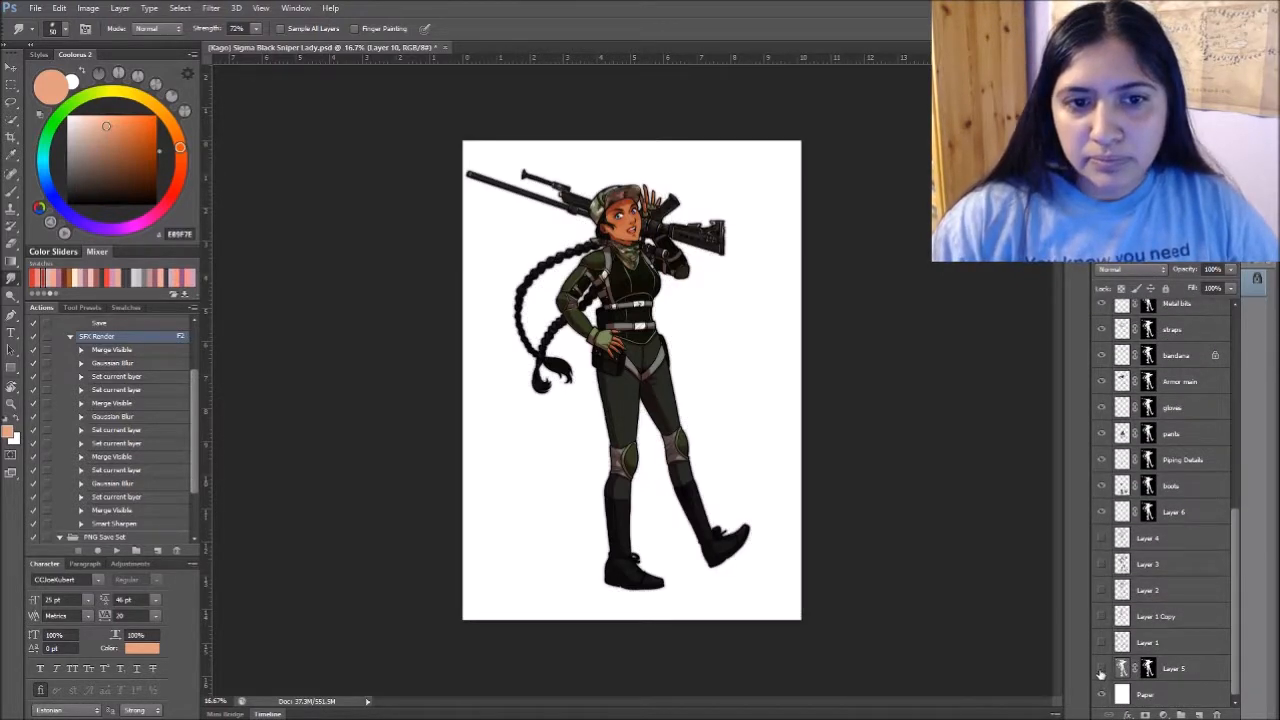
left_click_drag(1231, 532, 1233, 320)
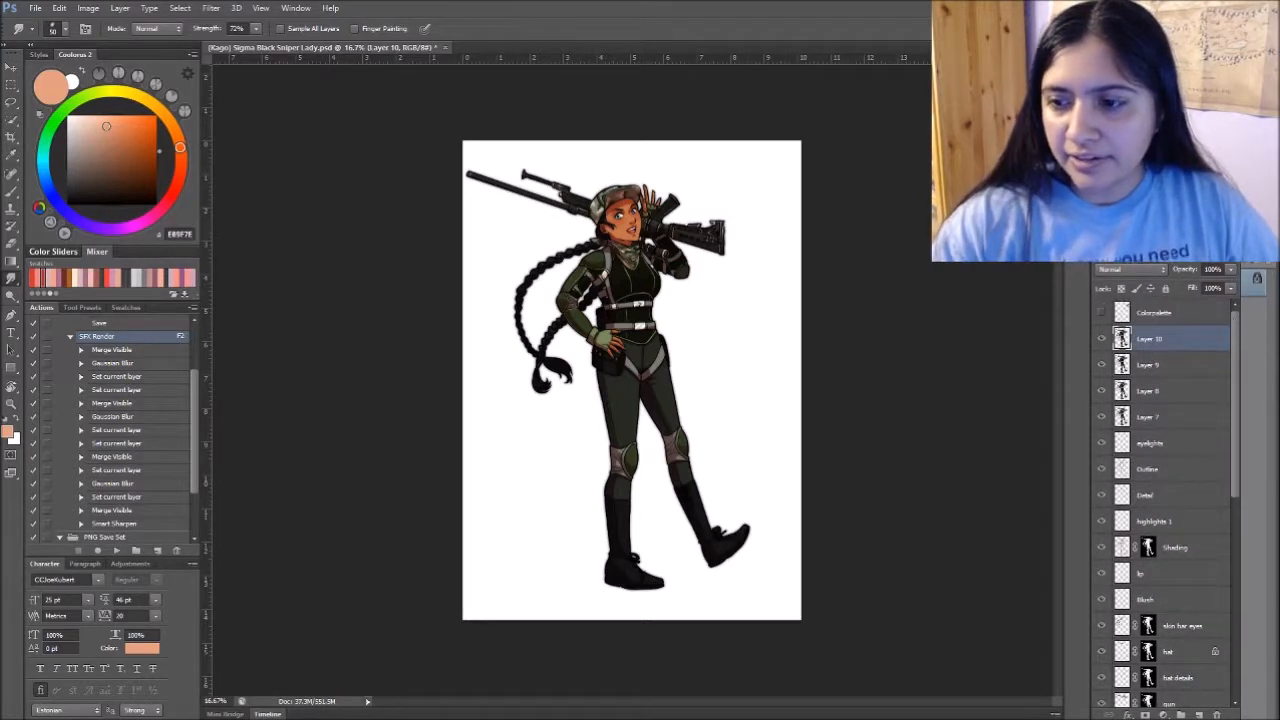
left_click(1148, 418, "shift")
key("Delete")
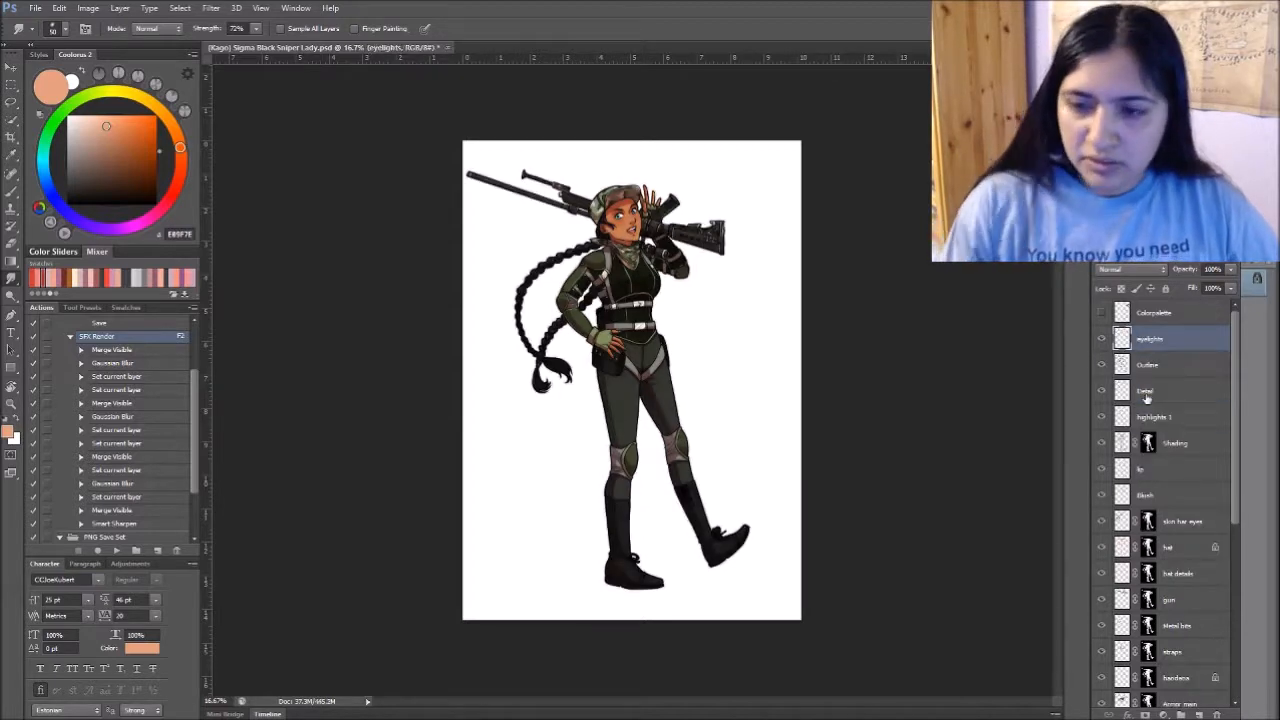
left_click(142, 352)
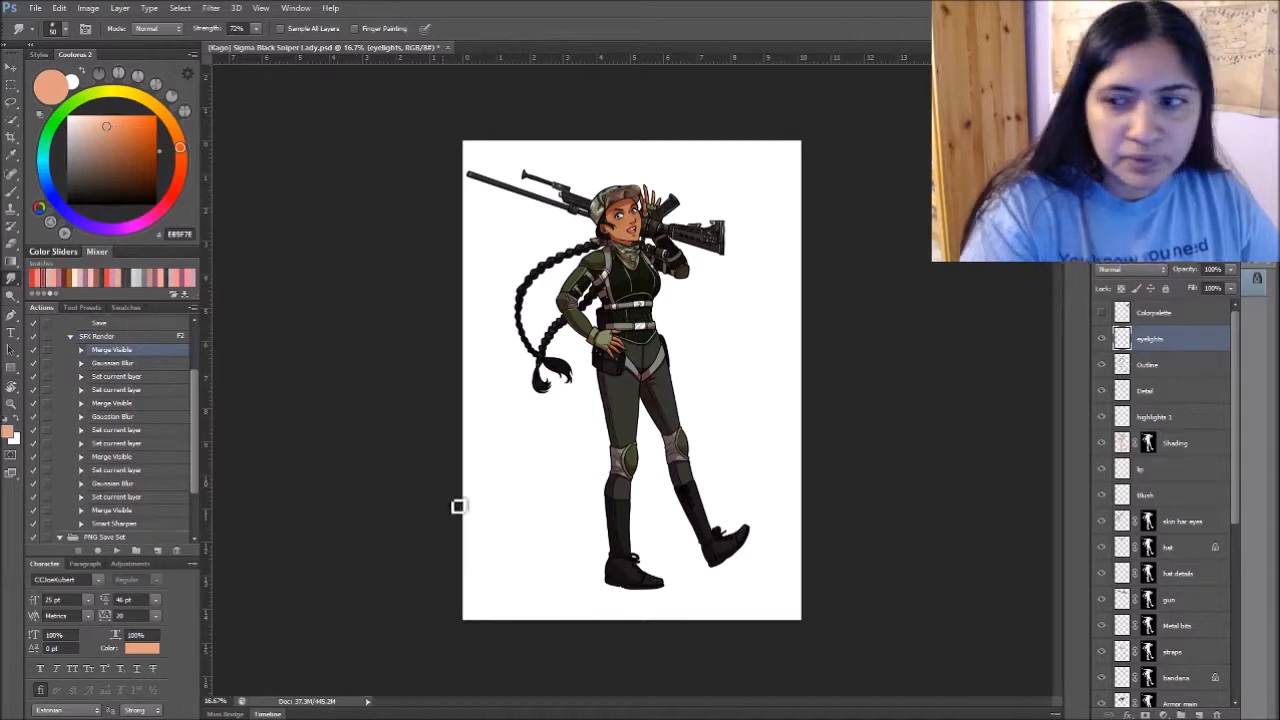
key("ctrl+shift+alt+e")
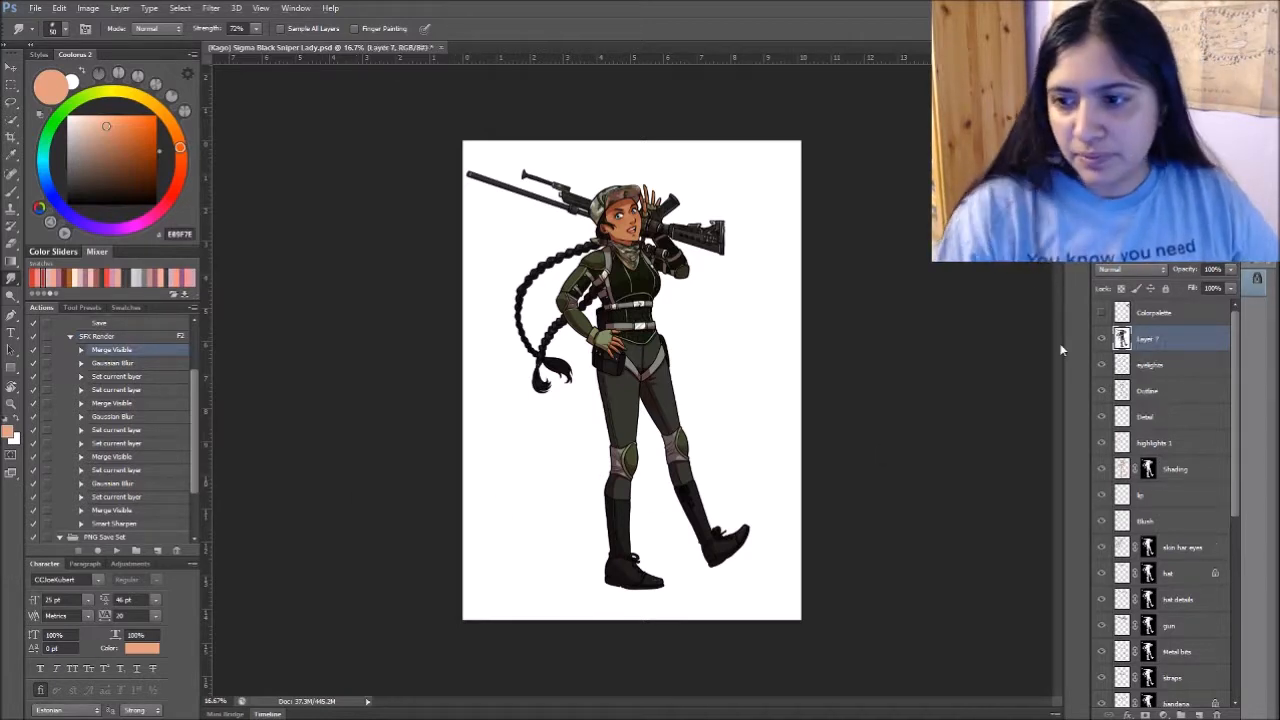
key("ctrl+z")
- Hide the Paper layer and stamp all visible layers into a new merged layer above eyelights
mouse_move(1234, 322)
left_mouse_down()
mouse_move(1230, 570)
mouse_move(1222, 337)
left_mouse_up()
left_click(1102, 694)
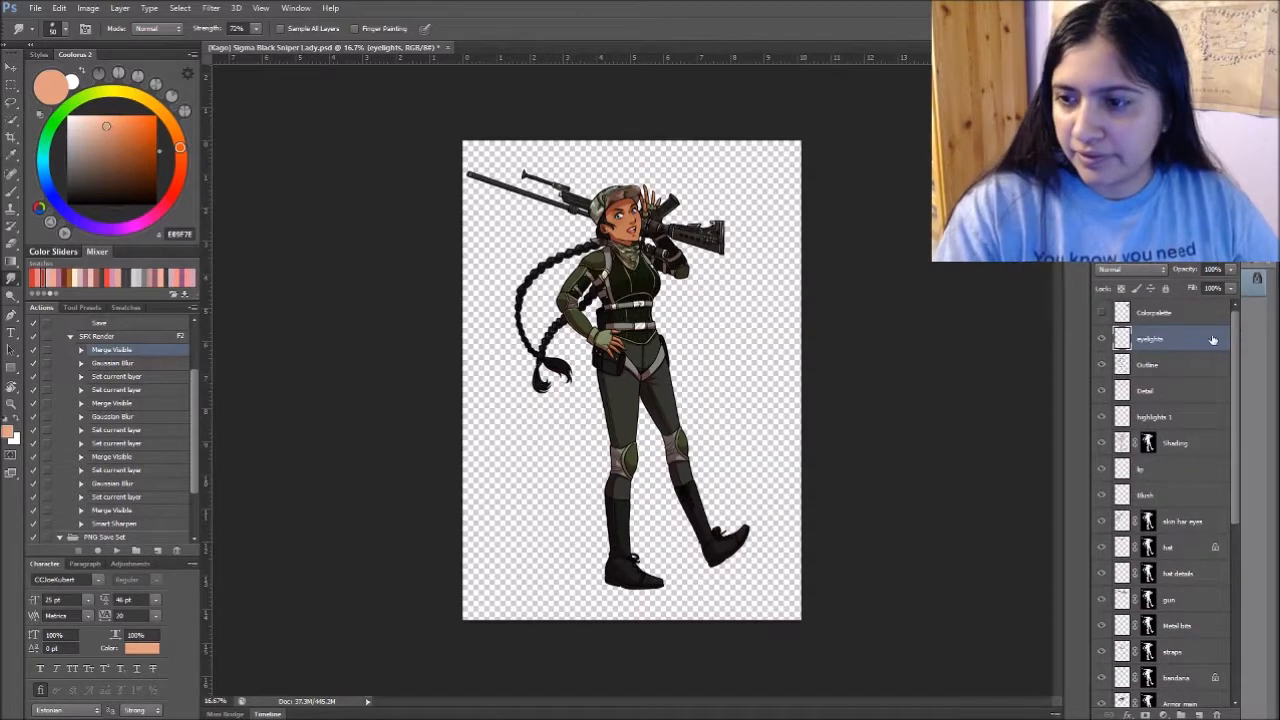
key("ctrl+shift+alt+e")
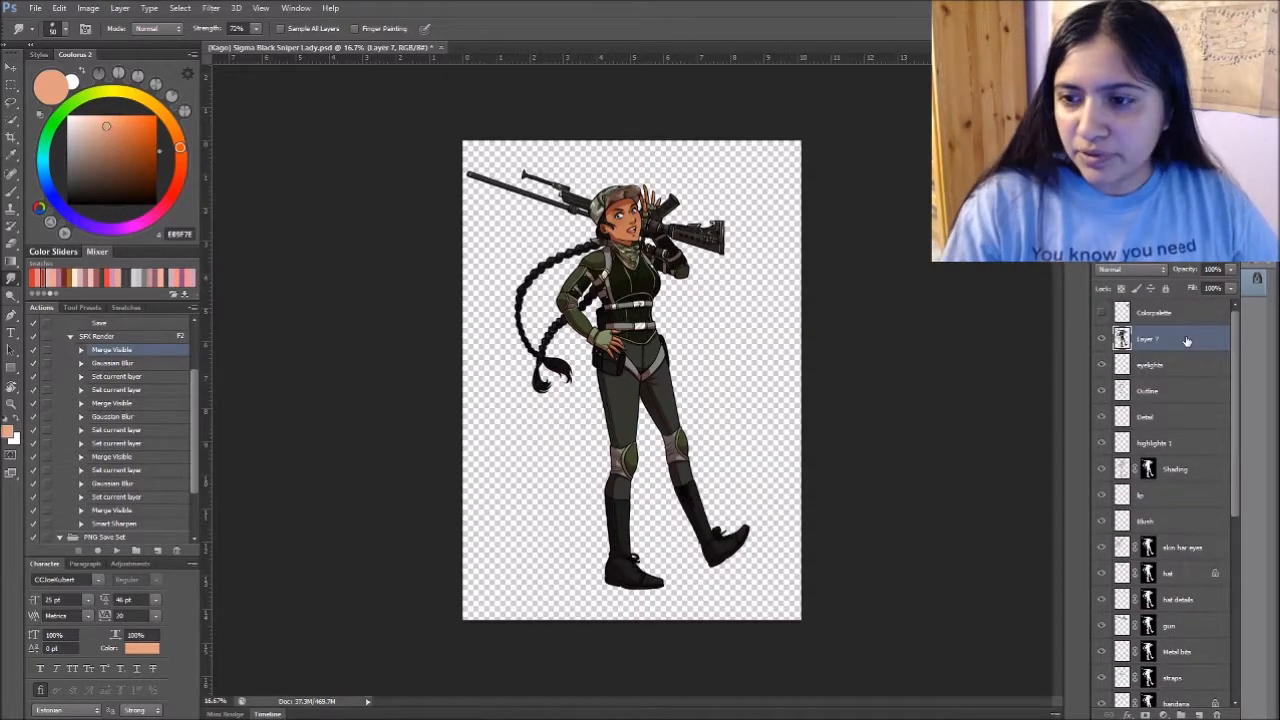
key("F2")
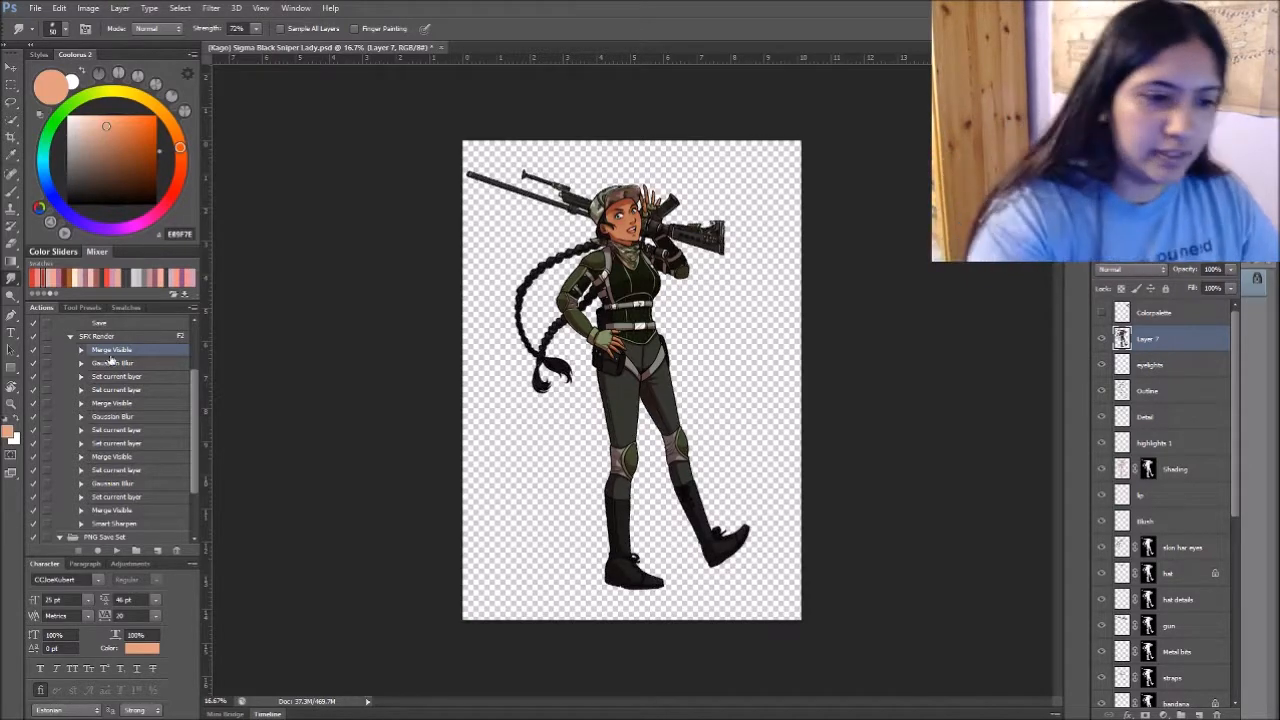
- Try to record loading the merged layer's outline as a selection after the first Merge Visible in SFX Render
left_click(97, 550)
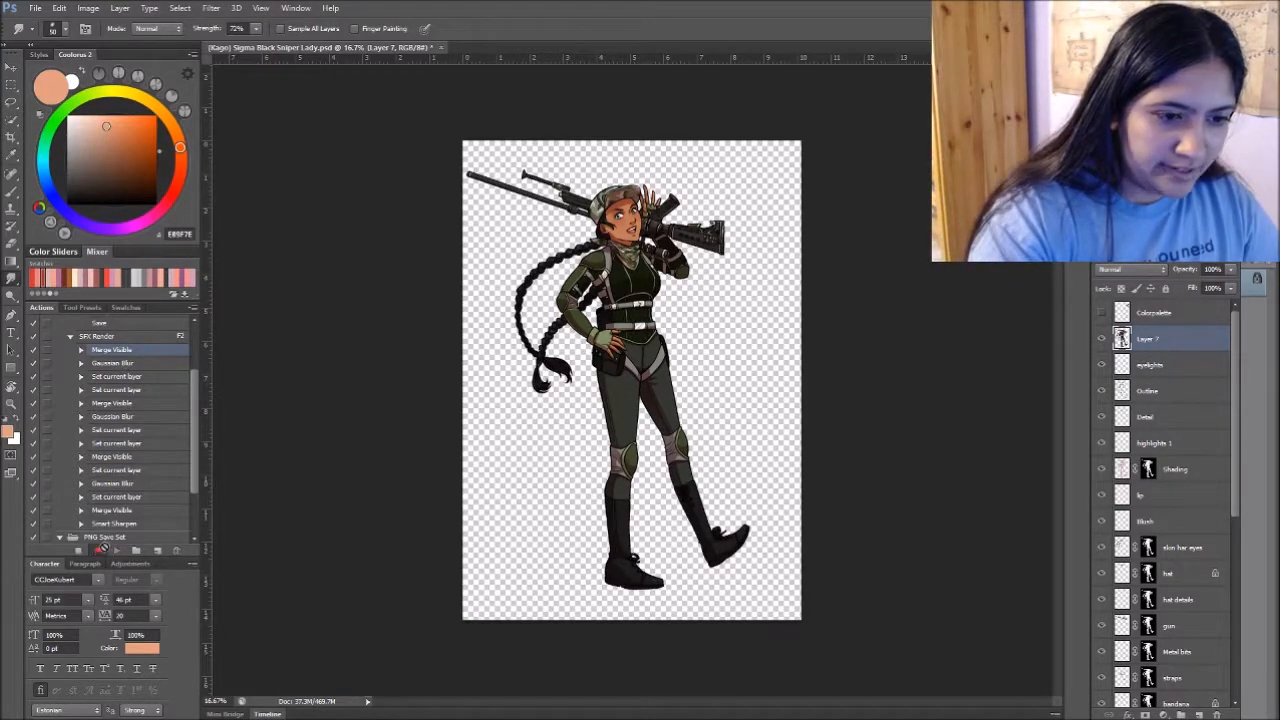
left_click(1124, 339, "ctrl")
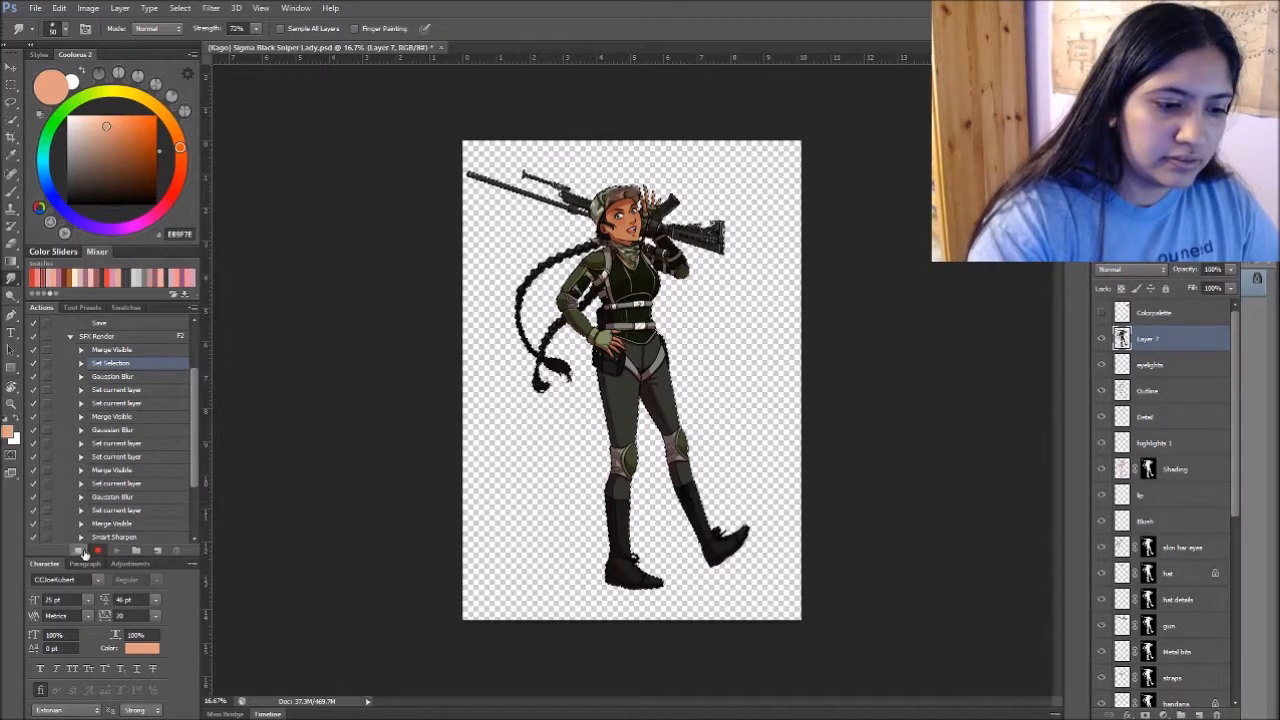
left_click(78, 550)
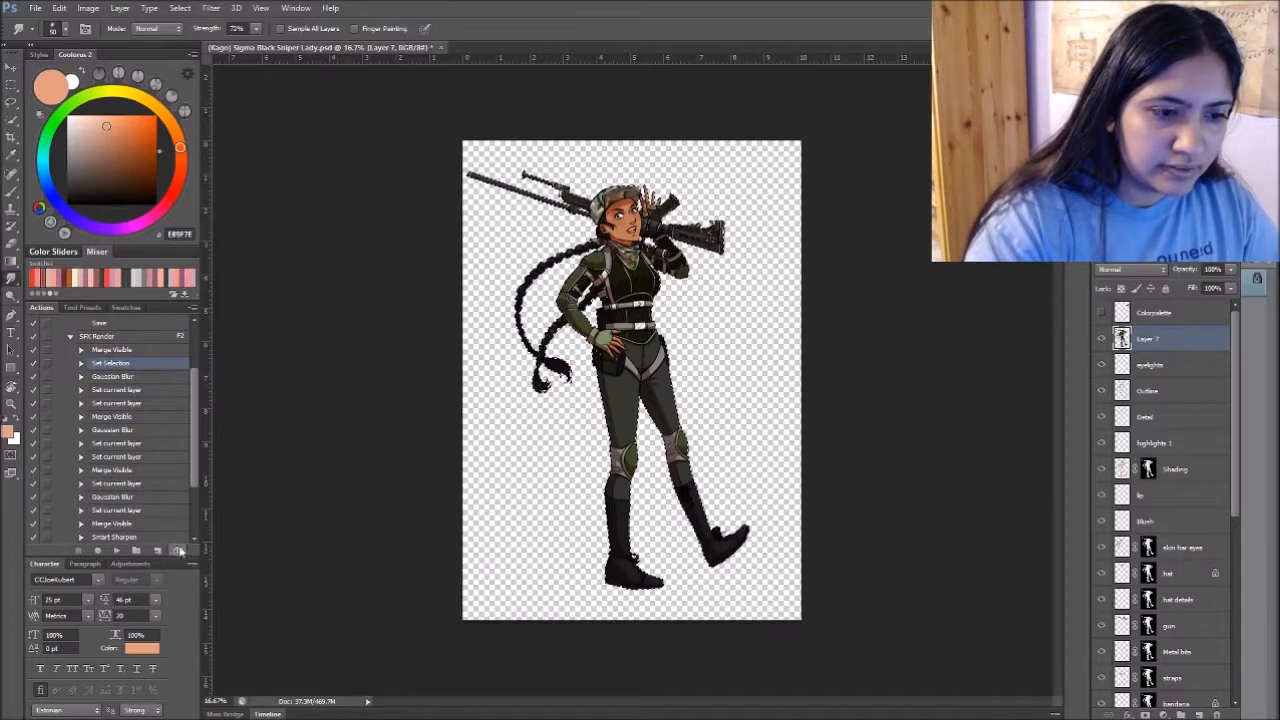
left_click(553, 424)
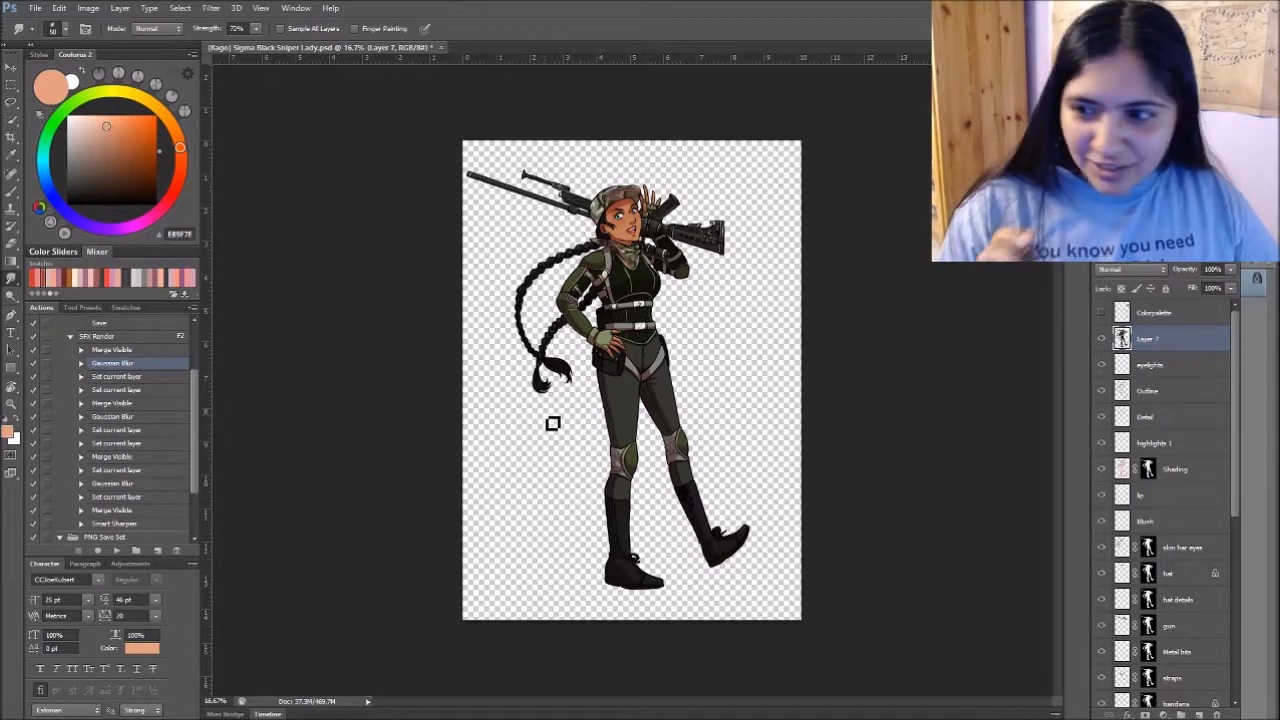
- Record locking the merged layer's transparent pixels after the first Merge Visible command of SFX Render
left_click(142, 349)
left_click(98, 551)
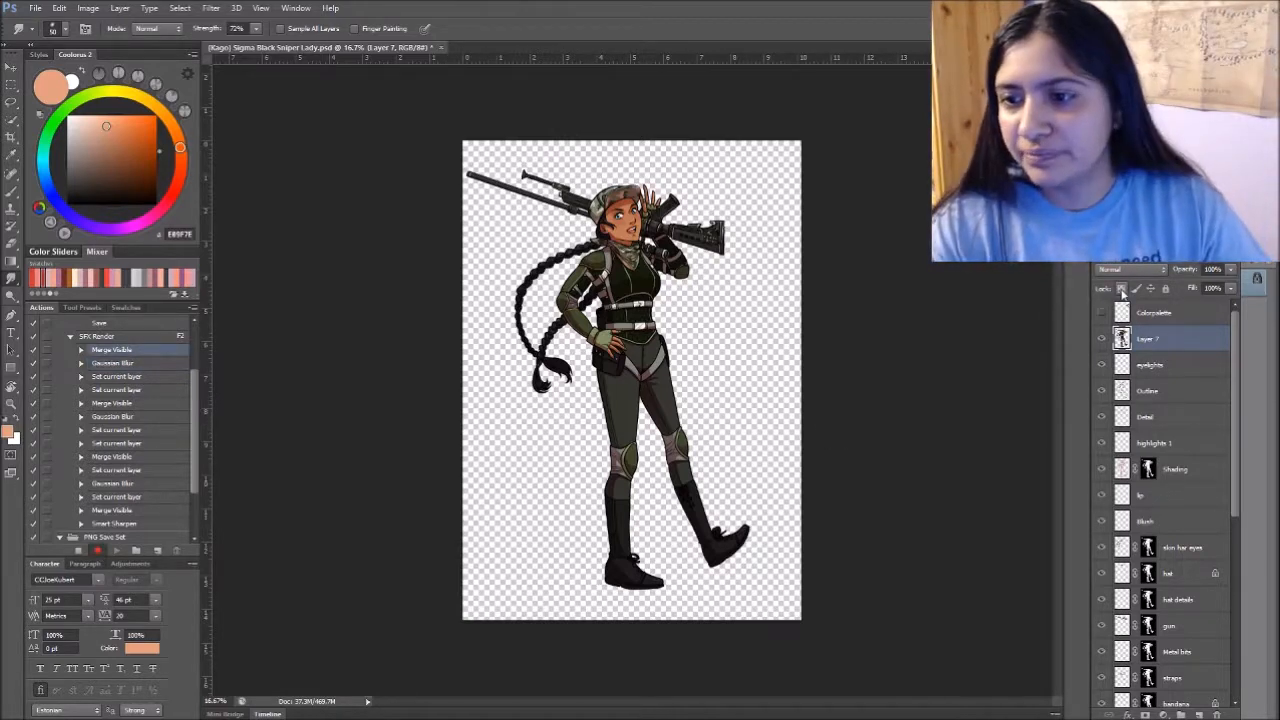
left_click(1122, 289)
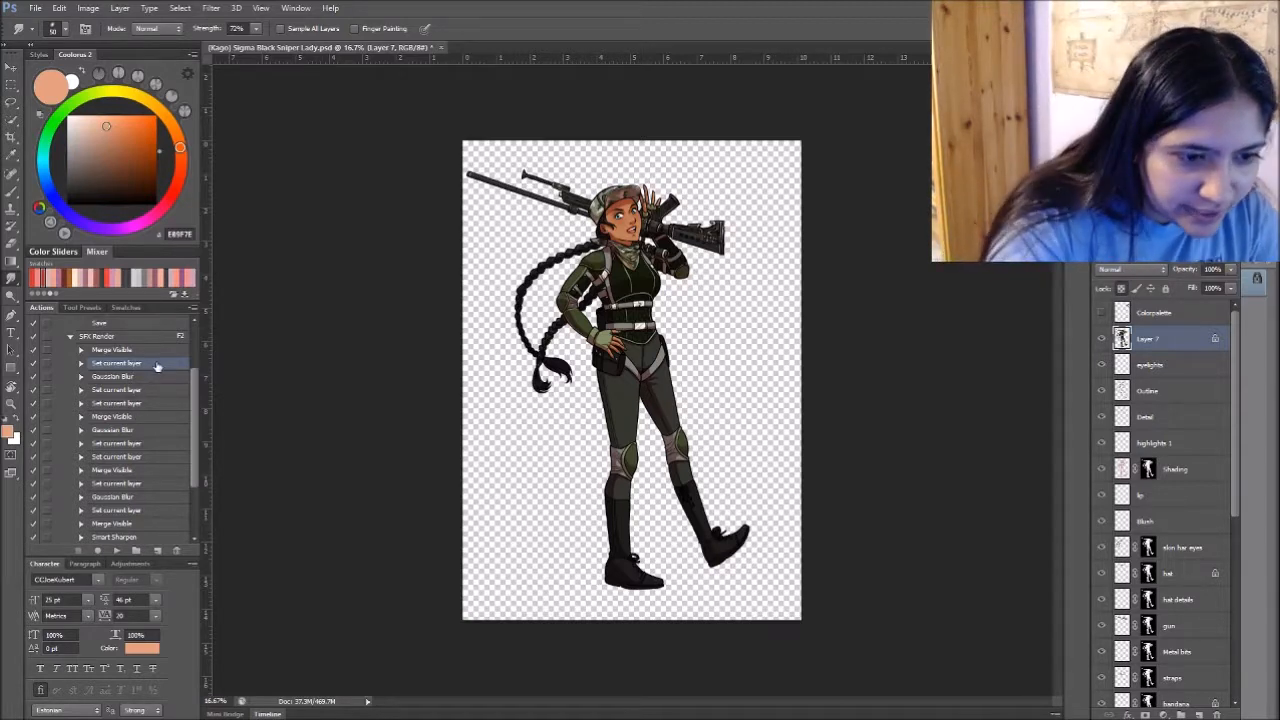
- Unlock Layer 7 and record locking its transparent pixels after the second Merge Visible command of SFX Render
left_click(160, 417)
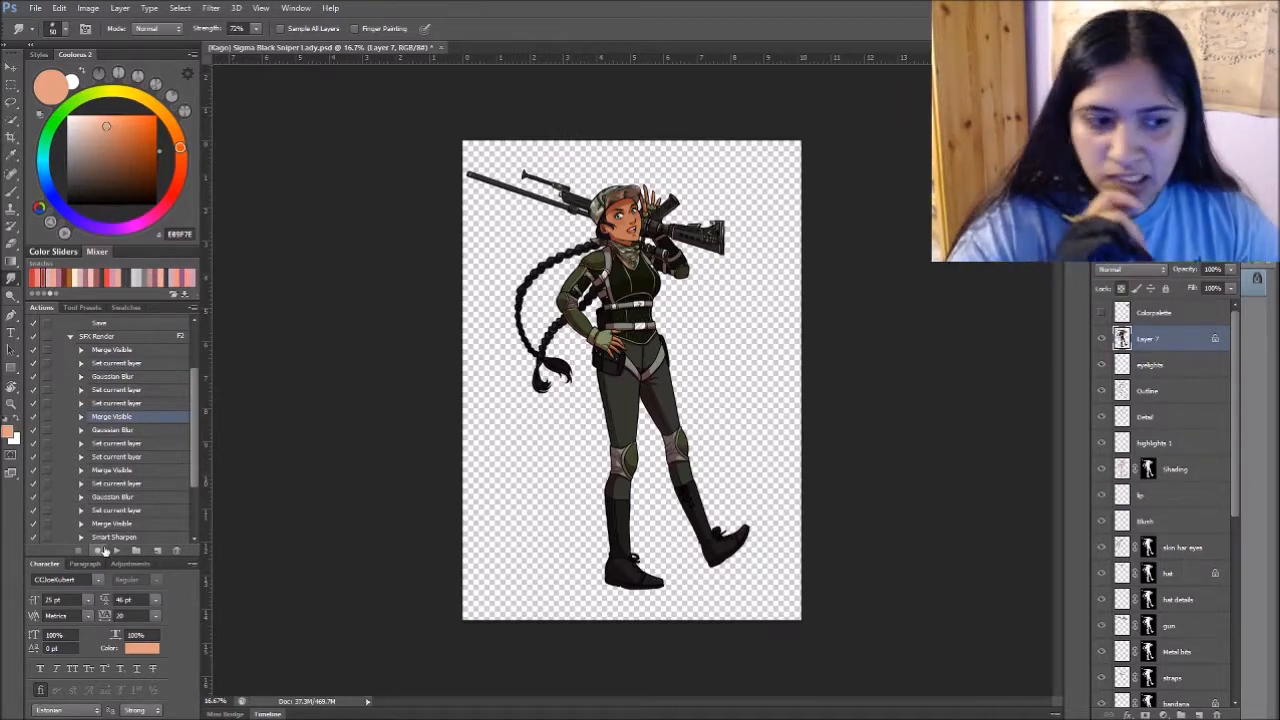
left_click(97, 550)
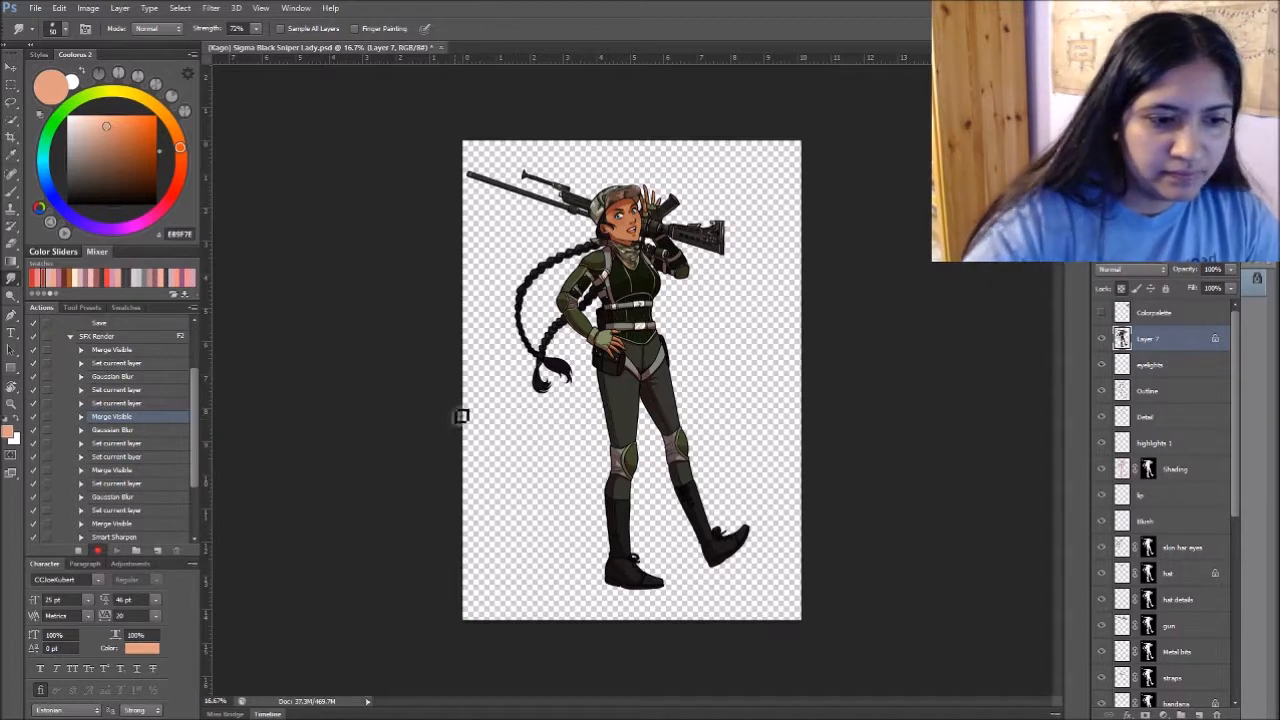
left_click(79, 550)
left_click(1120, 288)
left_click(97, 550)
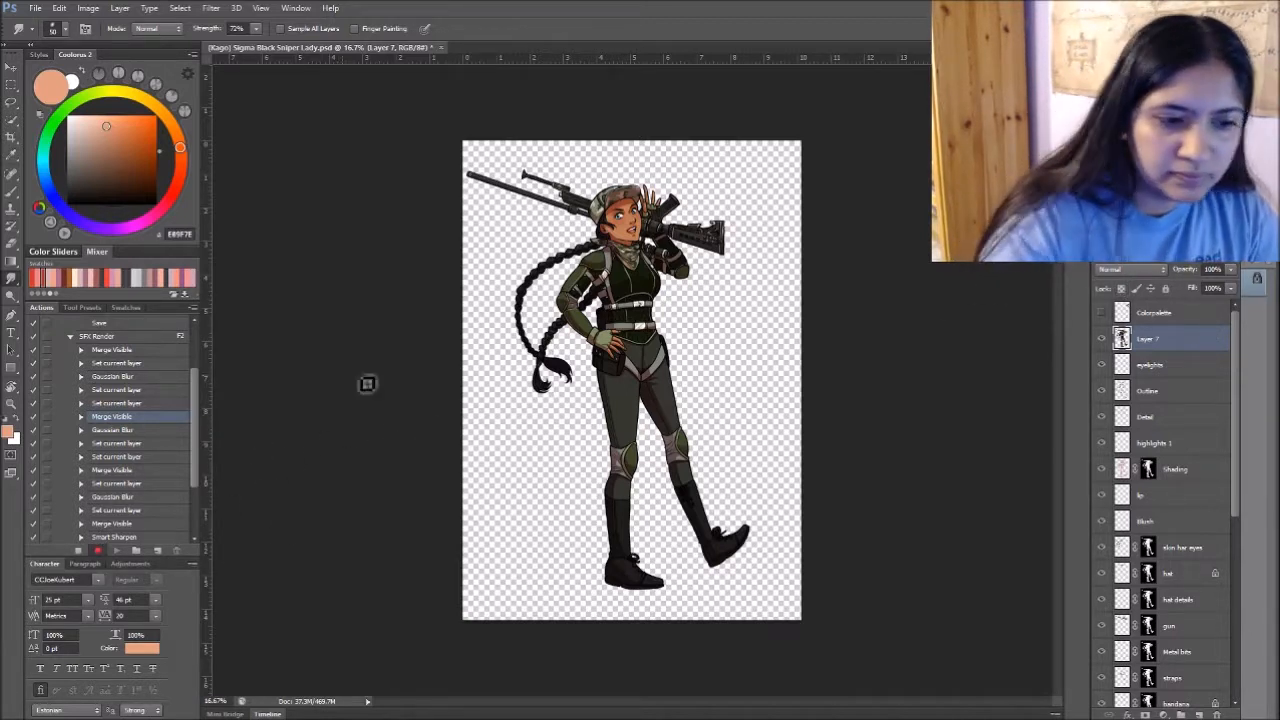
left_click(1121, 288)
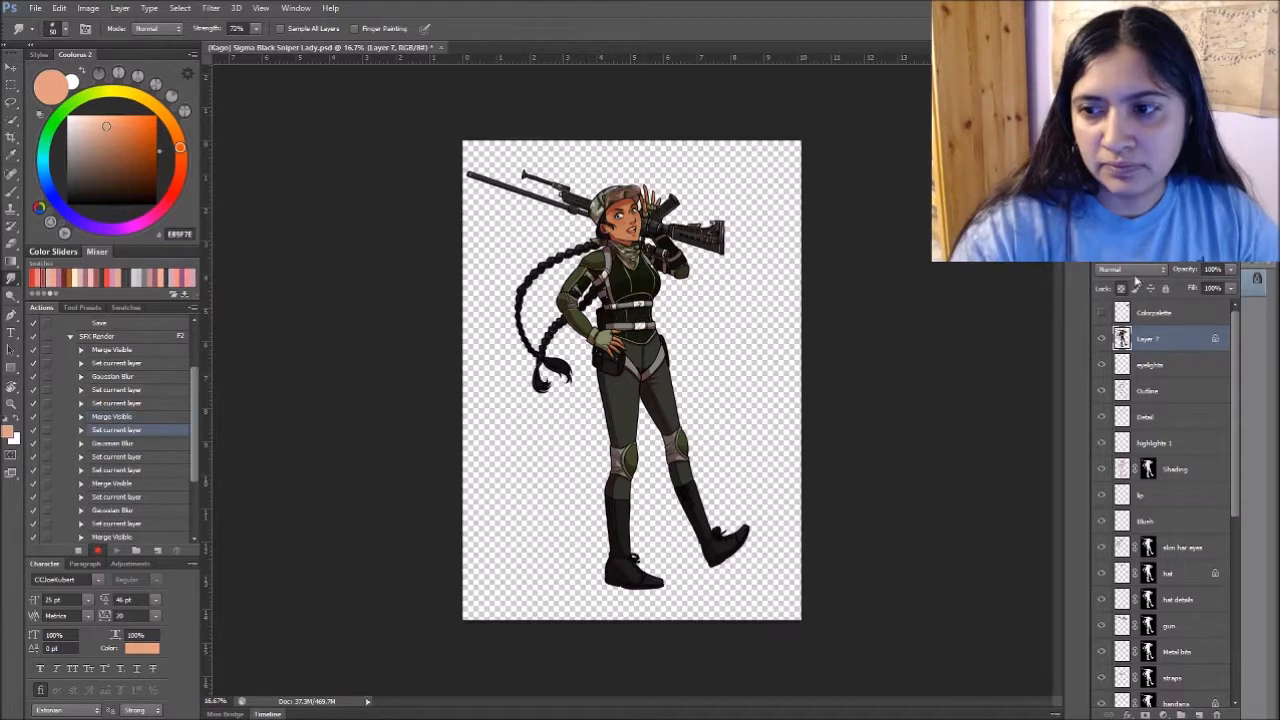
left_click(79, 550)
- Check the recorded transparency lock command and duplicate it directly below the third Merge Visible command
left_click(81, 430)
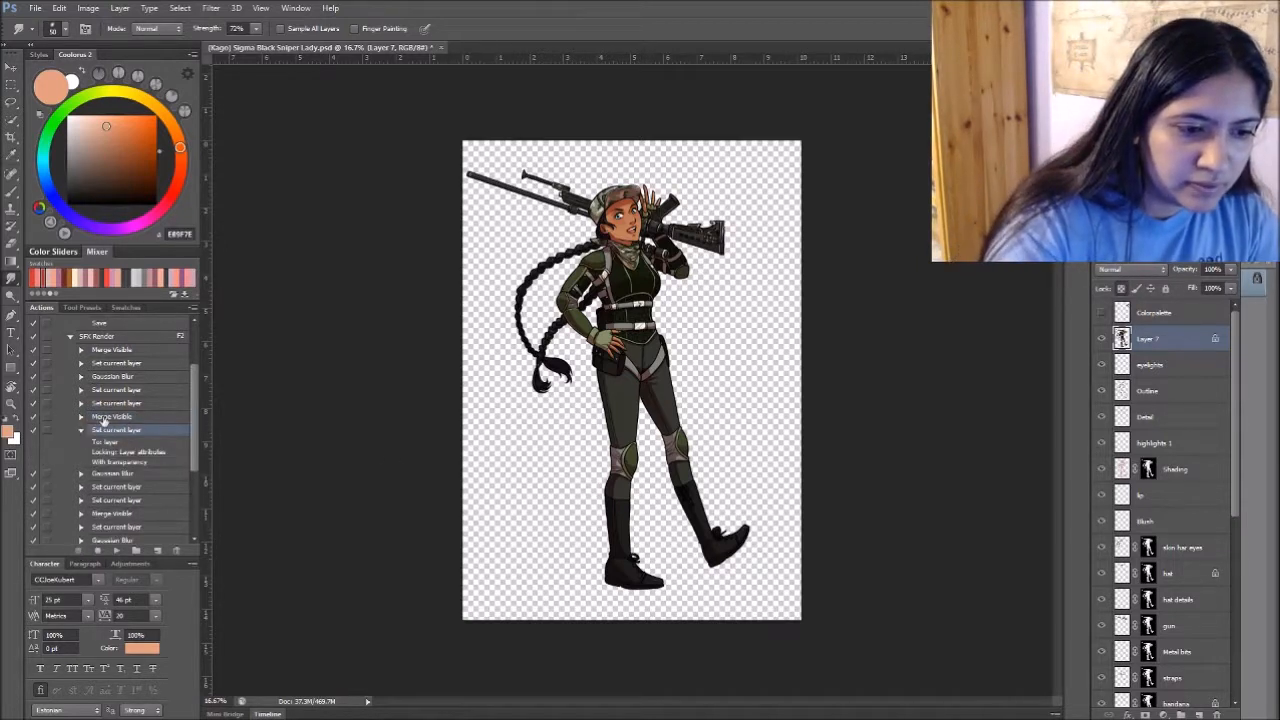
left_click(81, 430)
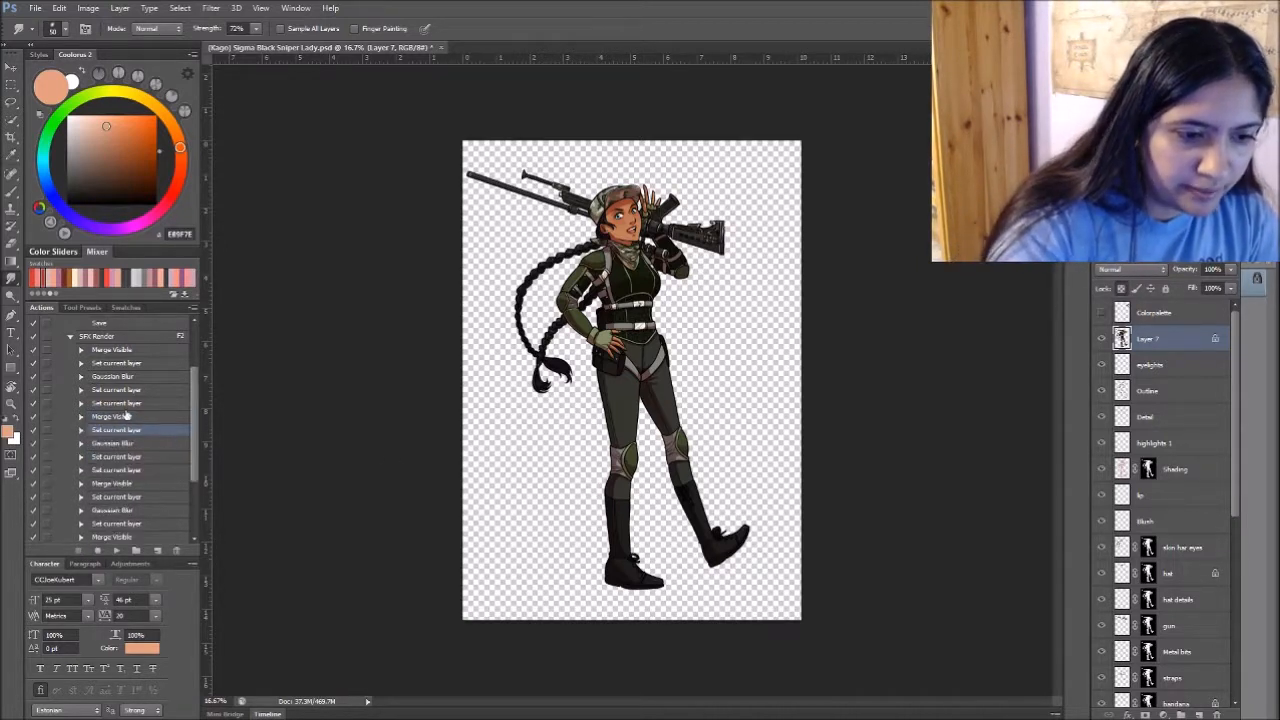
left_click_drag(157, 437, 162, 488)
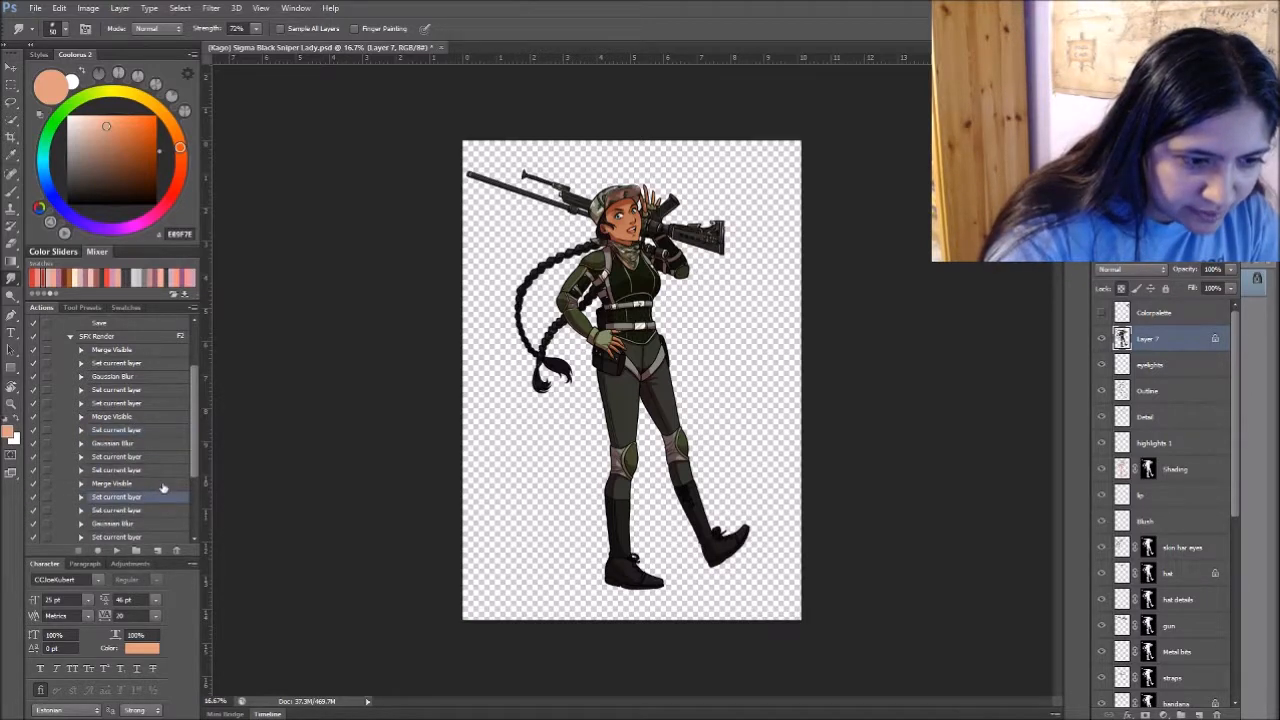
- Duplicate the transparency lock command between the last Merge Visible and Smart Sharpen, and check its recorded settings
scroll(188, 427, "down", 3)
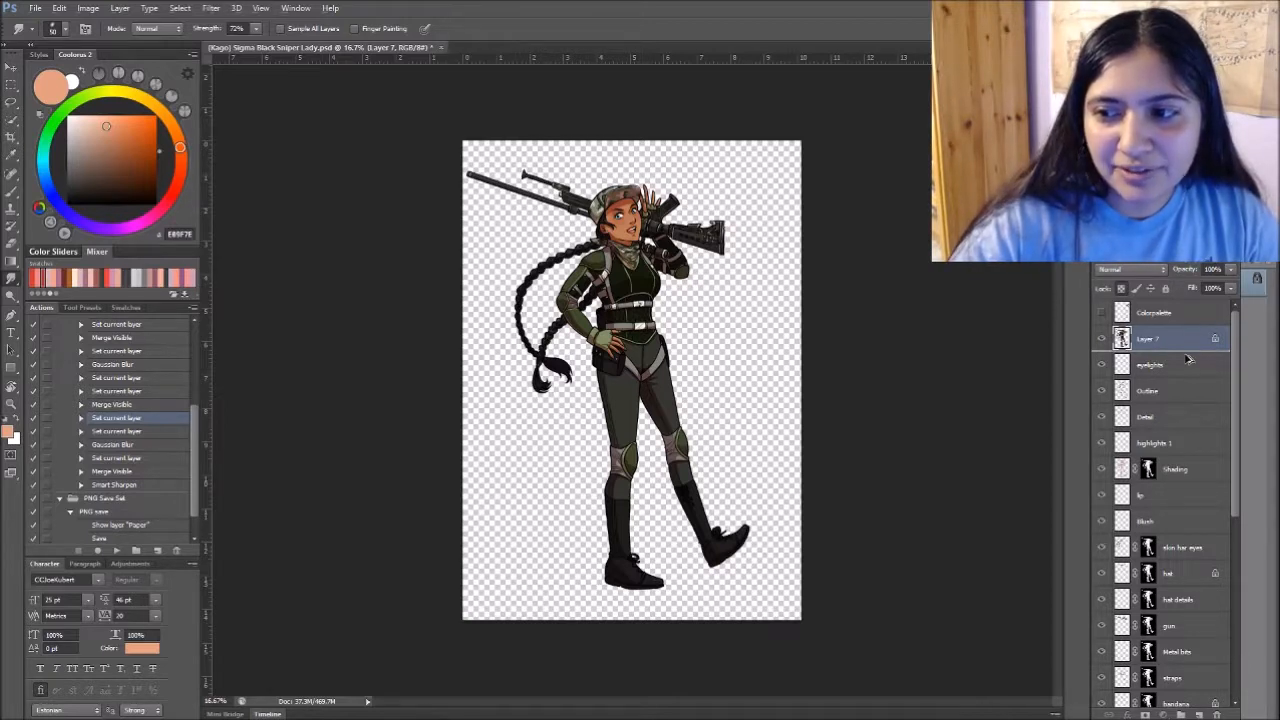
left_click_drag(1187, 358, 1187, 355)
key("ctrl+z")
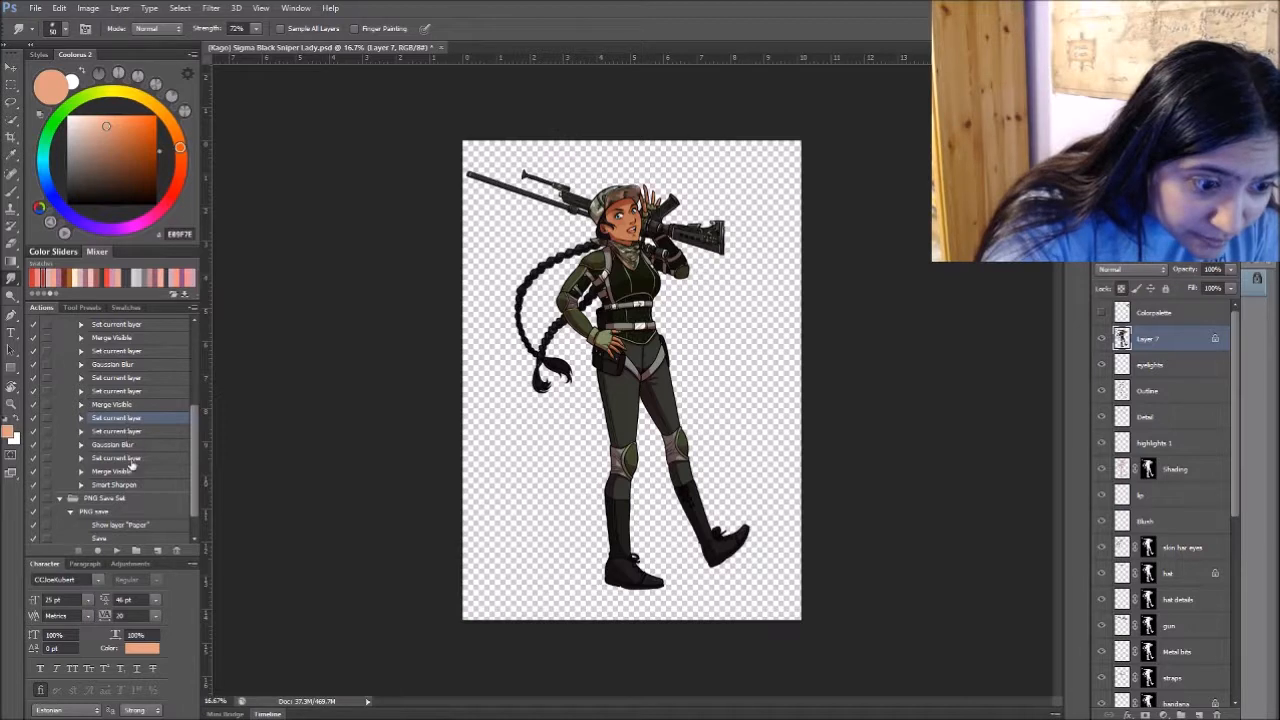
left_click_drag(146, 424, 148, 479)
left_click(82, 418)
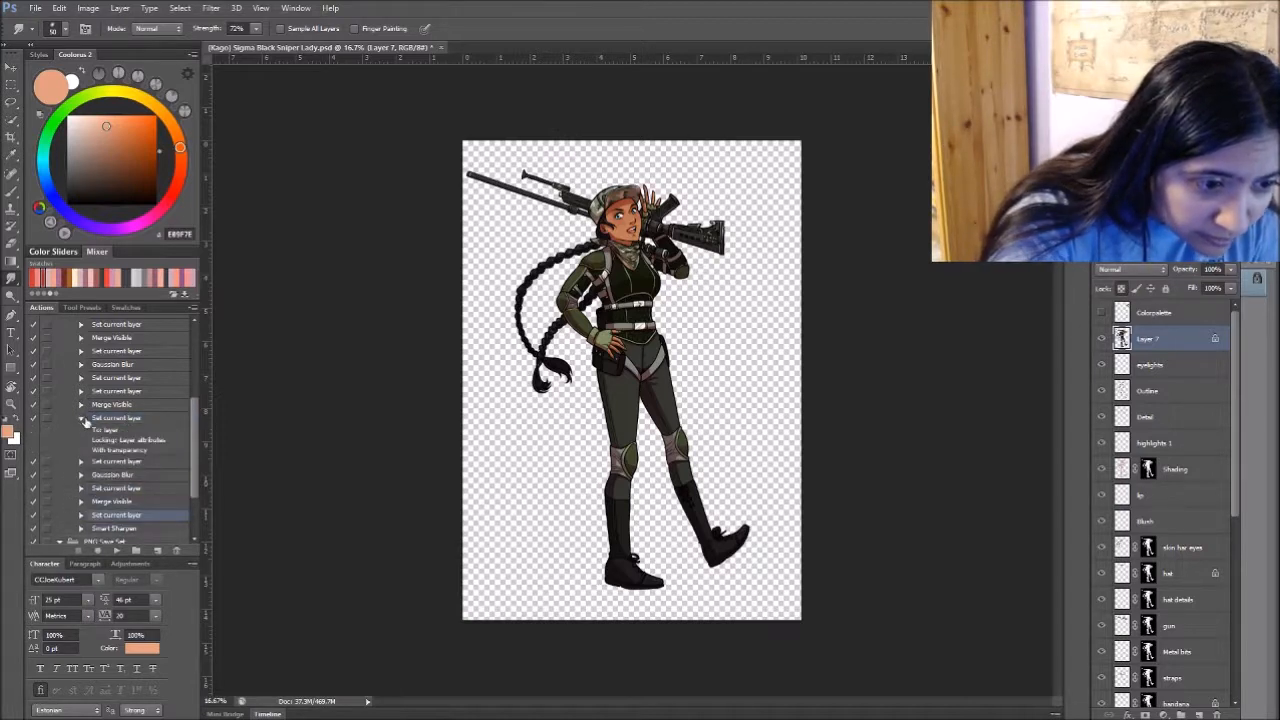
left_click(82, 419)
- Run the edited SFX Render action on Layer 7
left_click_drag(193, 421, 191, 375)
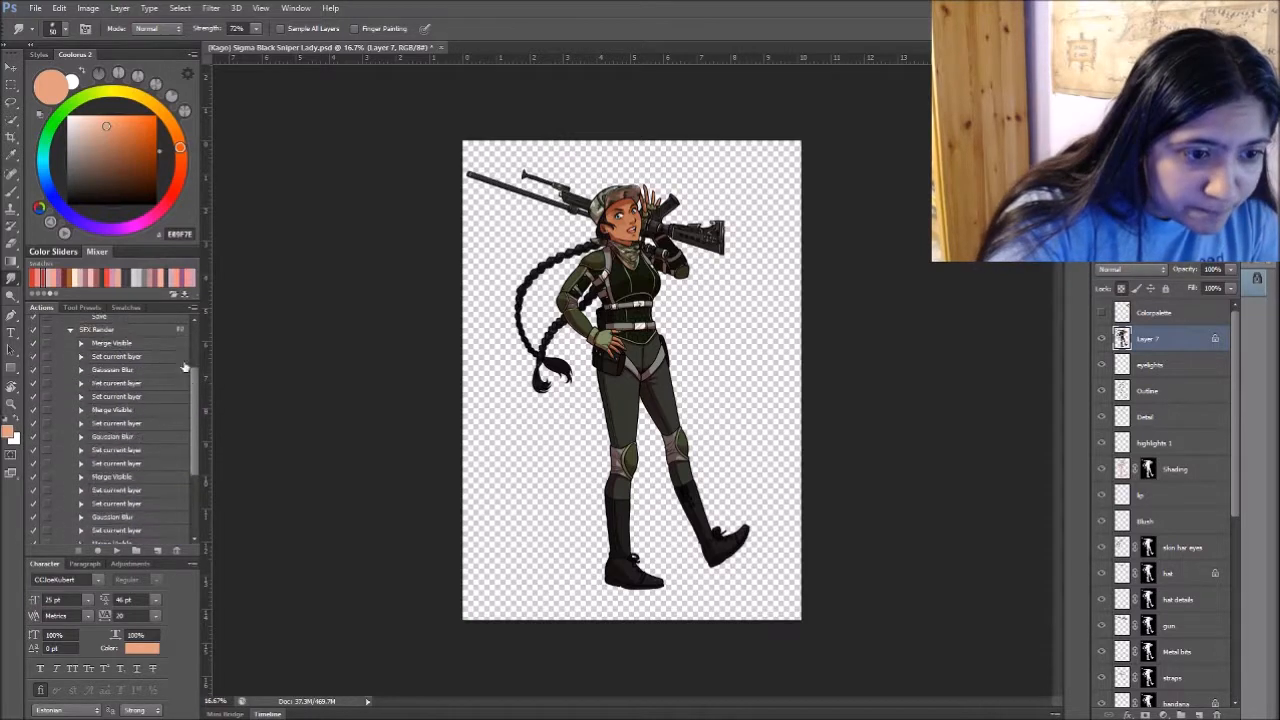
left_click(158, 331)
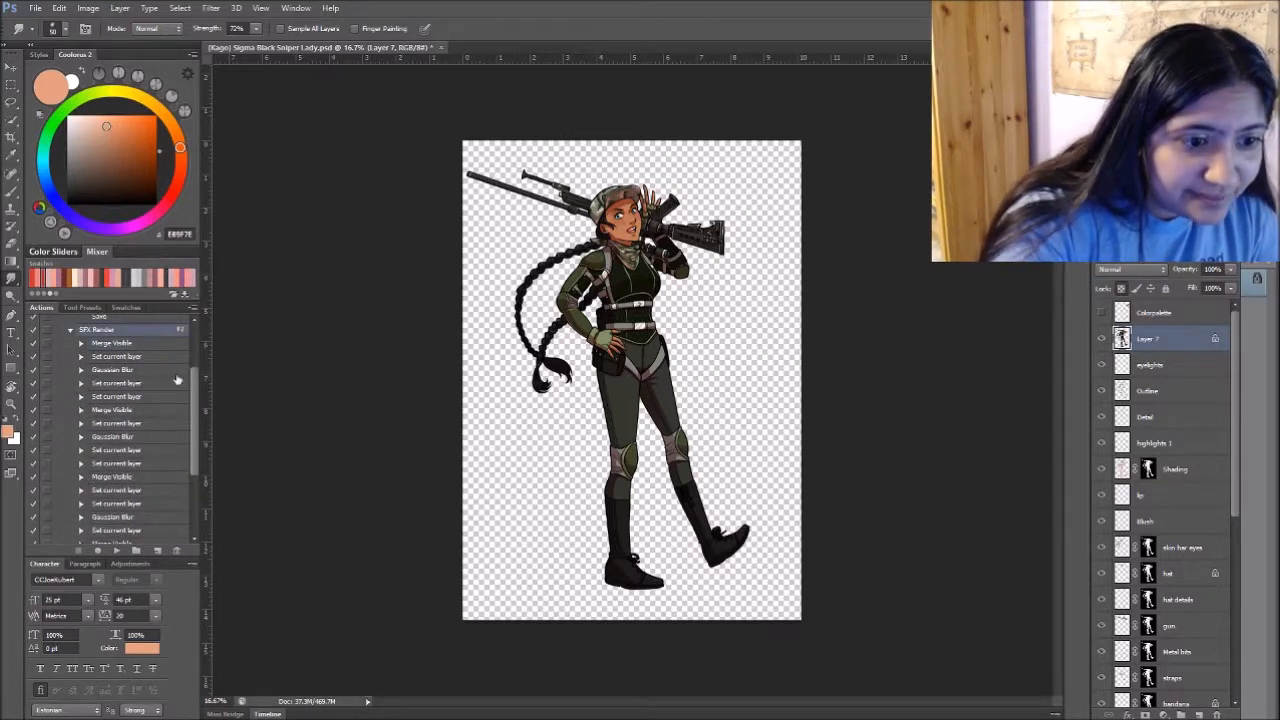
left_click(115, 549)
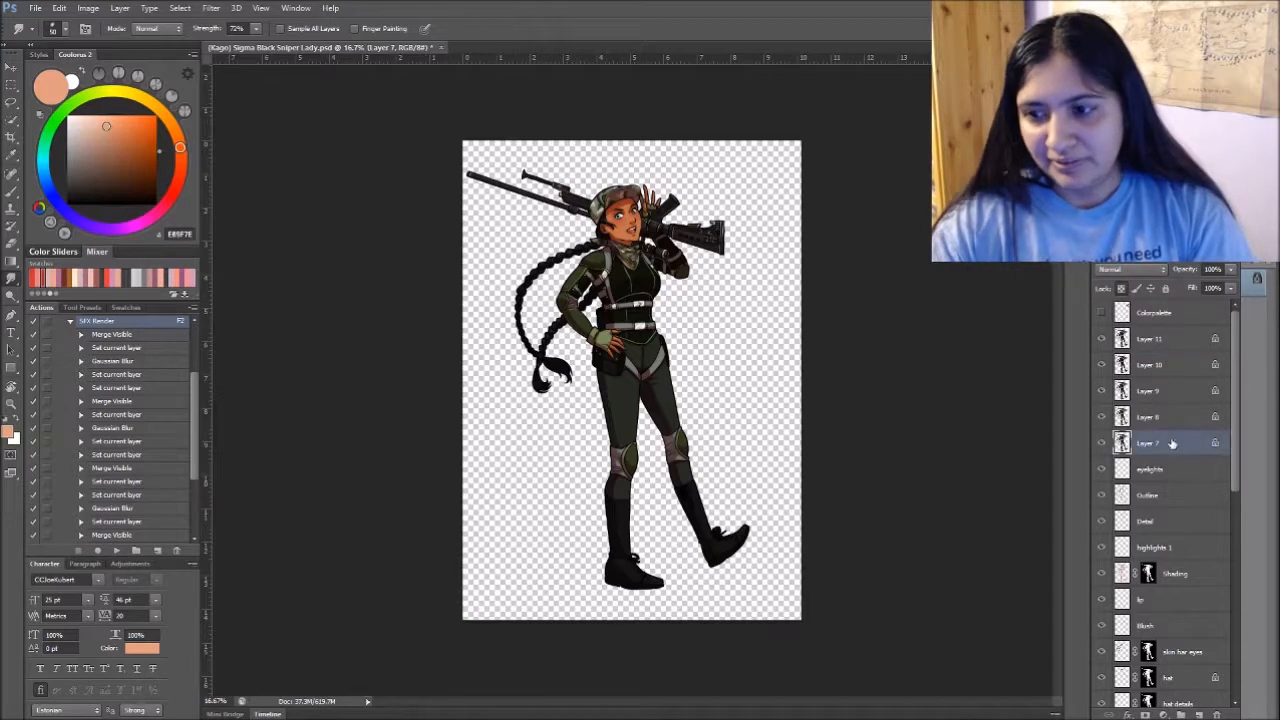
- Delete Layer 7 and hide the intermediate render copies Layer 10, Layer 9 and Layer 8
left_click(1103, 365)
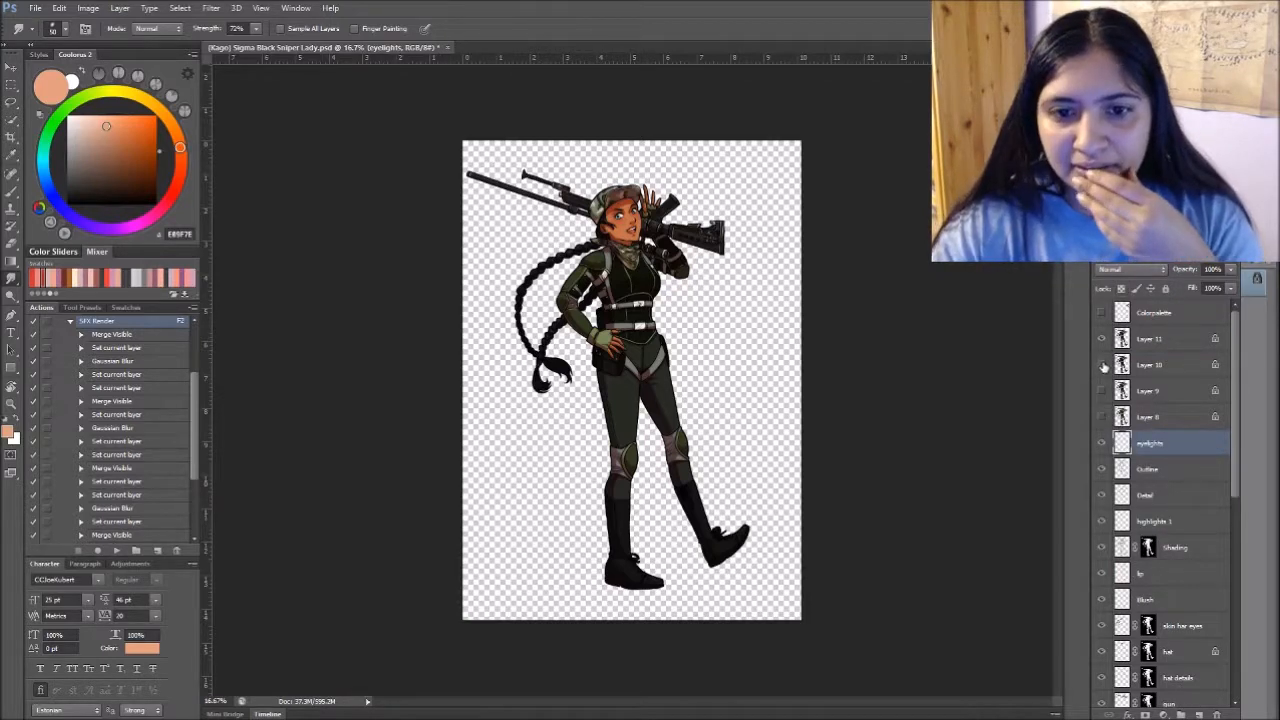
left_click(1103, 390)
left_click(1103, 416)
- Toggle Layer 11's visibility repeatedly to compare the figure with and without the render effect
left_click(1103, 339)
left_click(1103, 339)
left_click(1103, 339)
left_click(1103, 339)
left_click(1103, 339)
left_click(1103, 339)
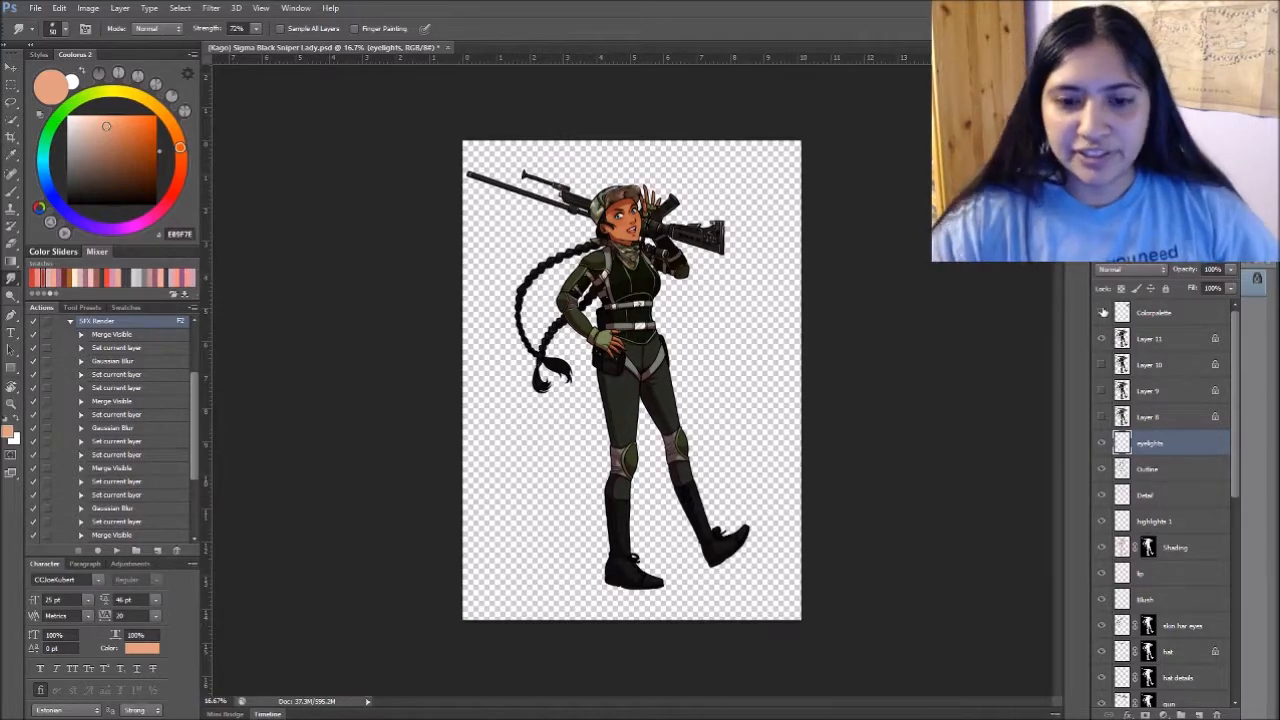
- Show the Paper layer behind the figure and toggle Layer 11 to compare the render effect on the upper body
key("ctrl+plus")
key("ctrl+plus")
scroll(800, 342, "up", 5)
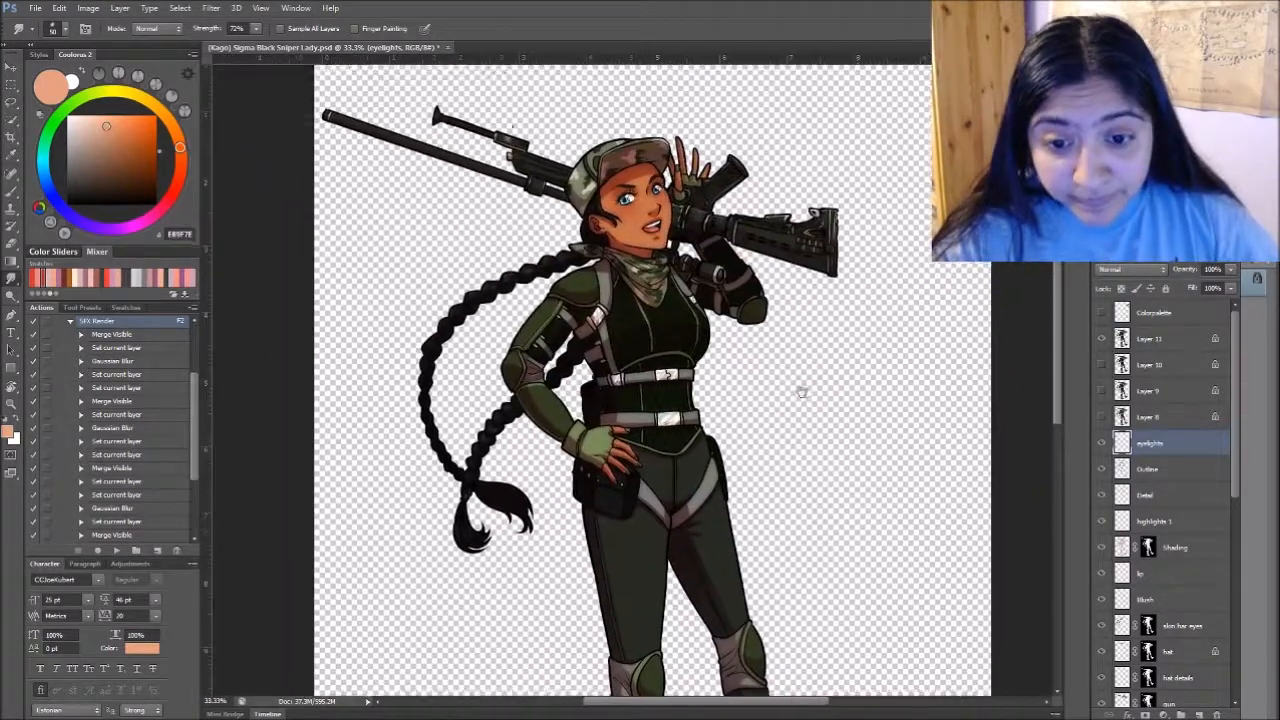
left_click_drag(802, 392, 783, 404)
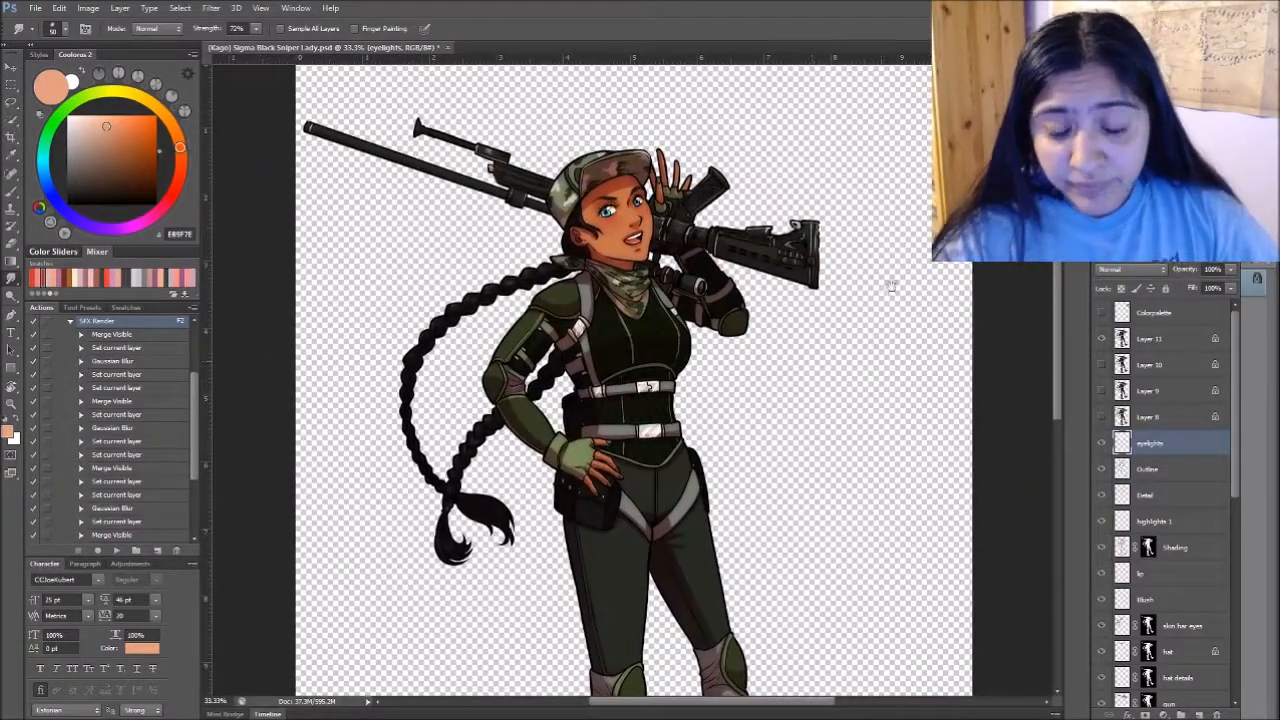
left_click_drag(1232, 453, 1234, 658)
left_click(1195, 671)
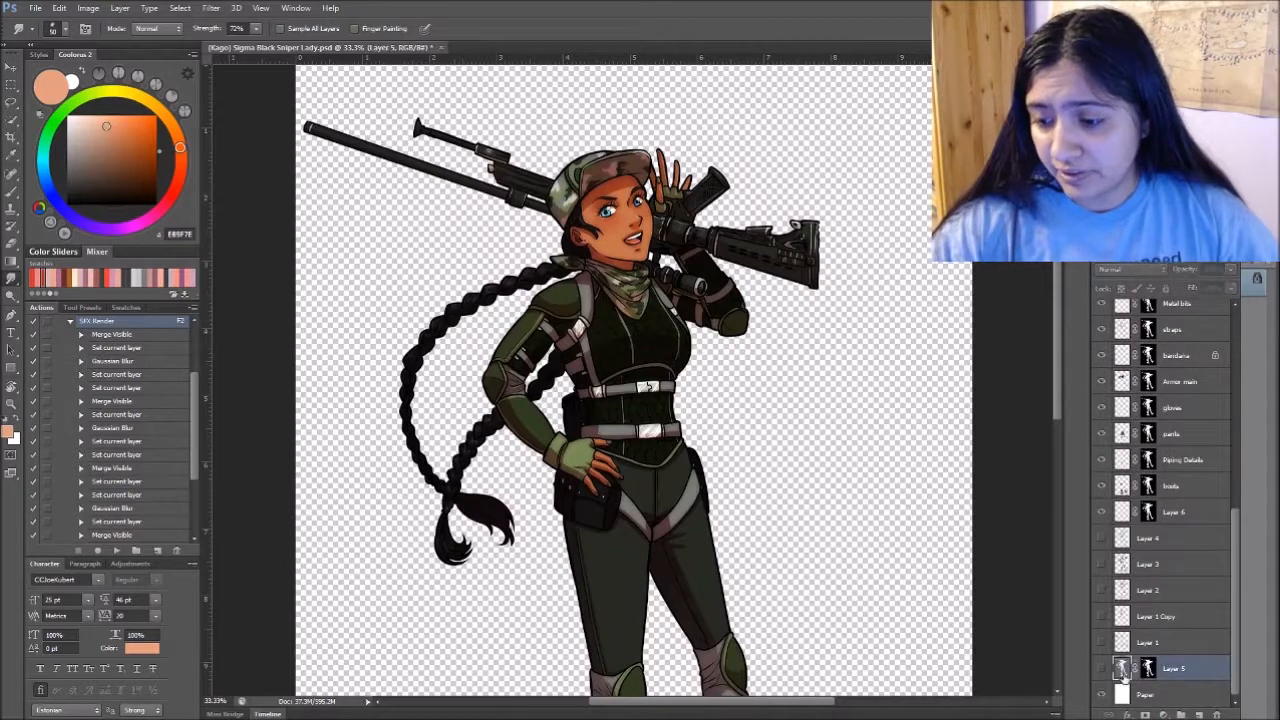
left_click(1102, 694)
left_click_drag(1234, 600, 1237, 384)
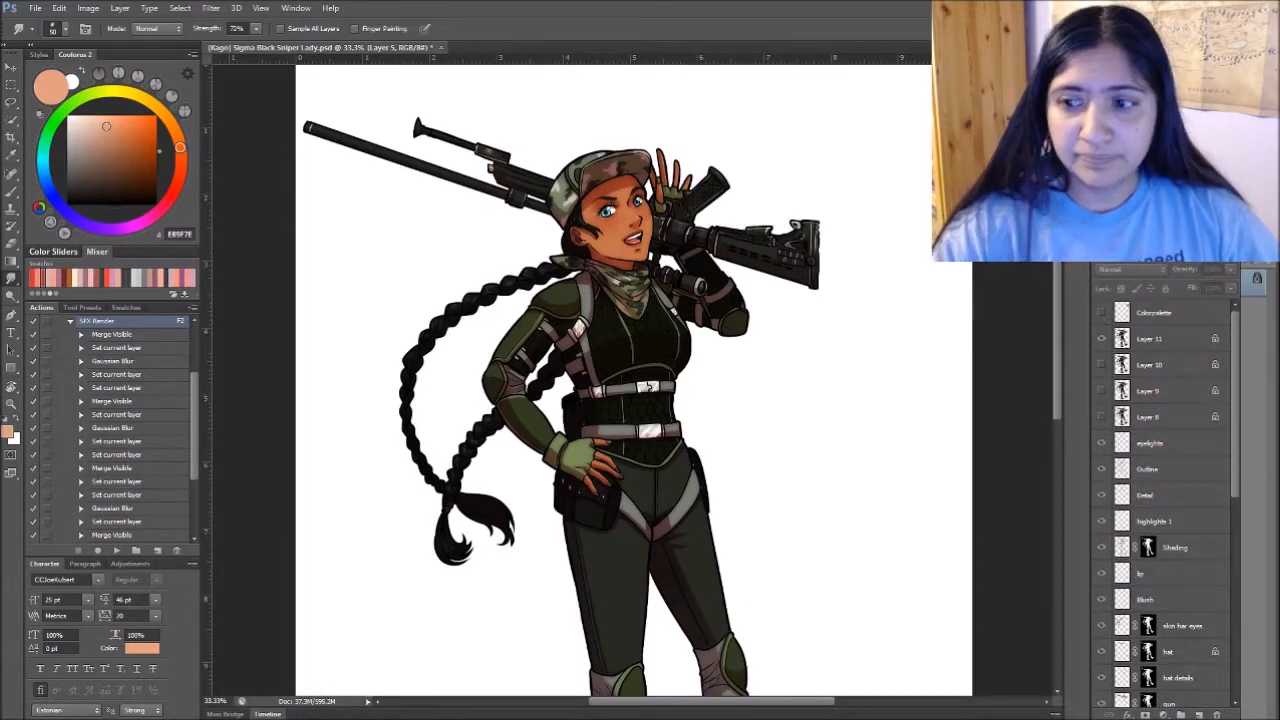
left_click(1101, 340)
left_click(1098, 340)
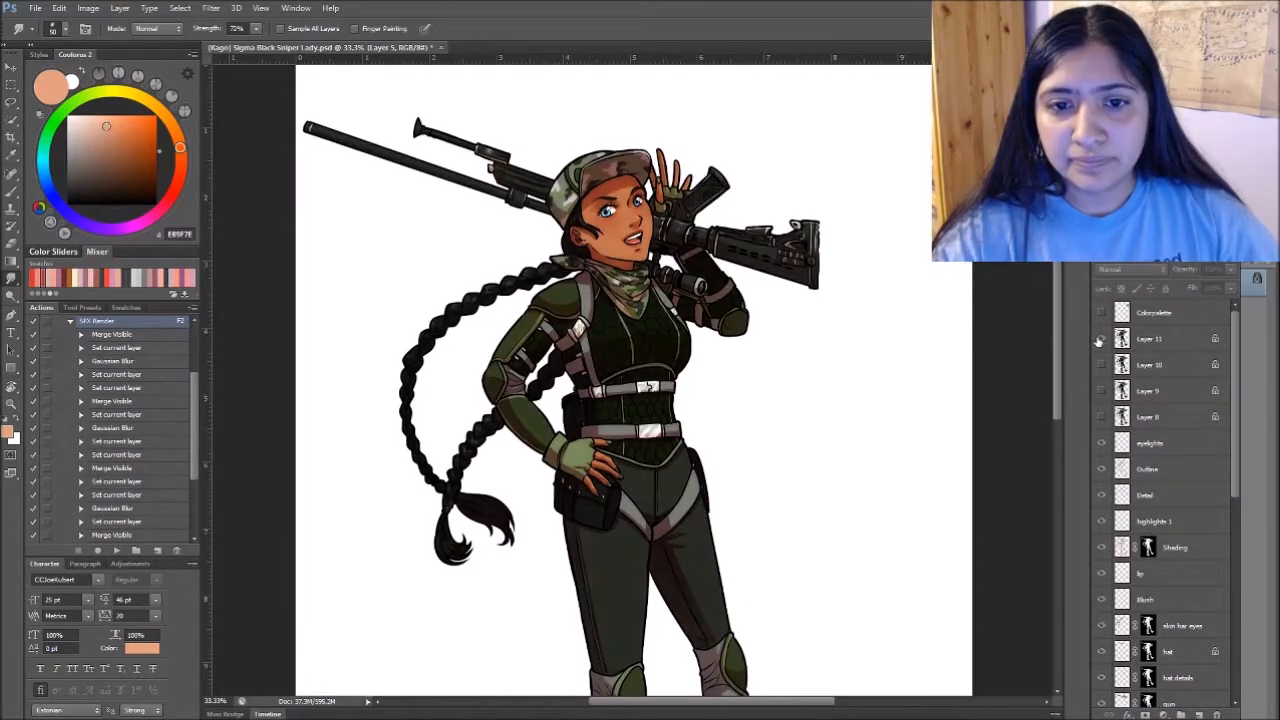
- Select Layer 11 and sample the orange-brown skin tone from the face as the Brush colour
left_click_drag(892, 404, 848, 476)
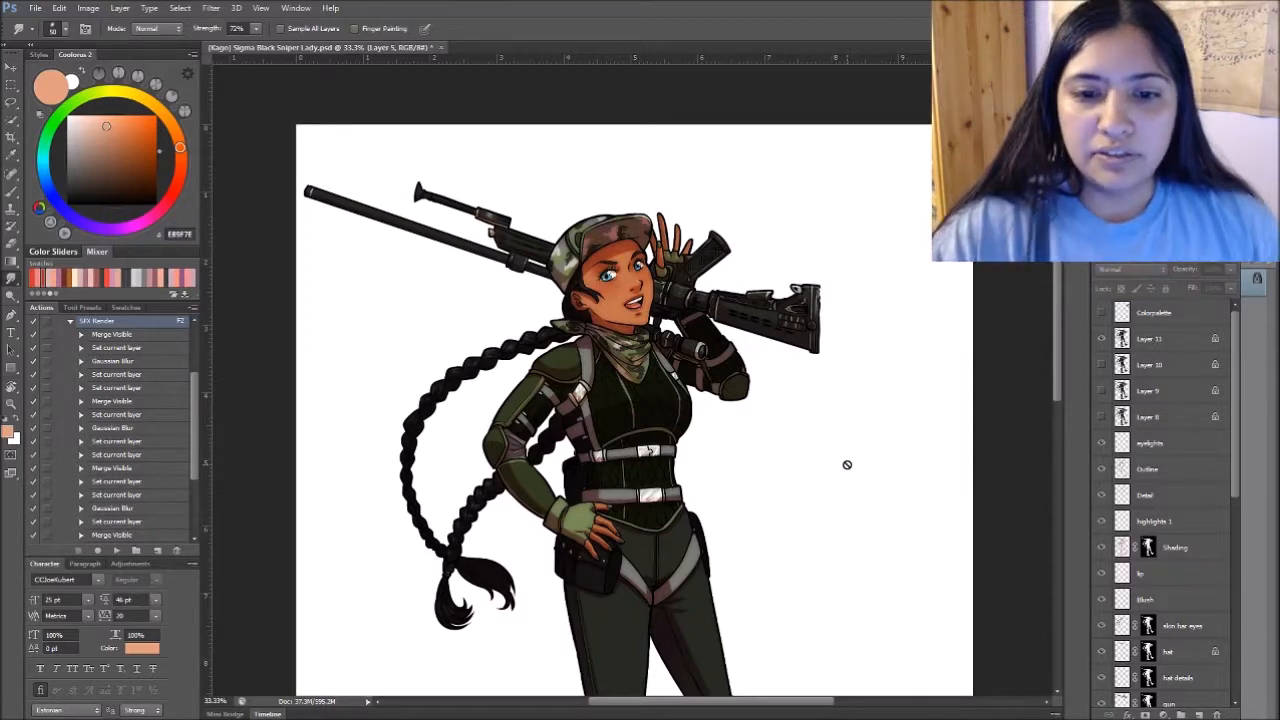
left_click(1168, 335)
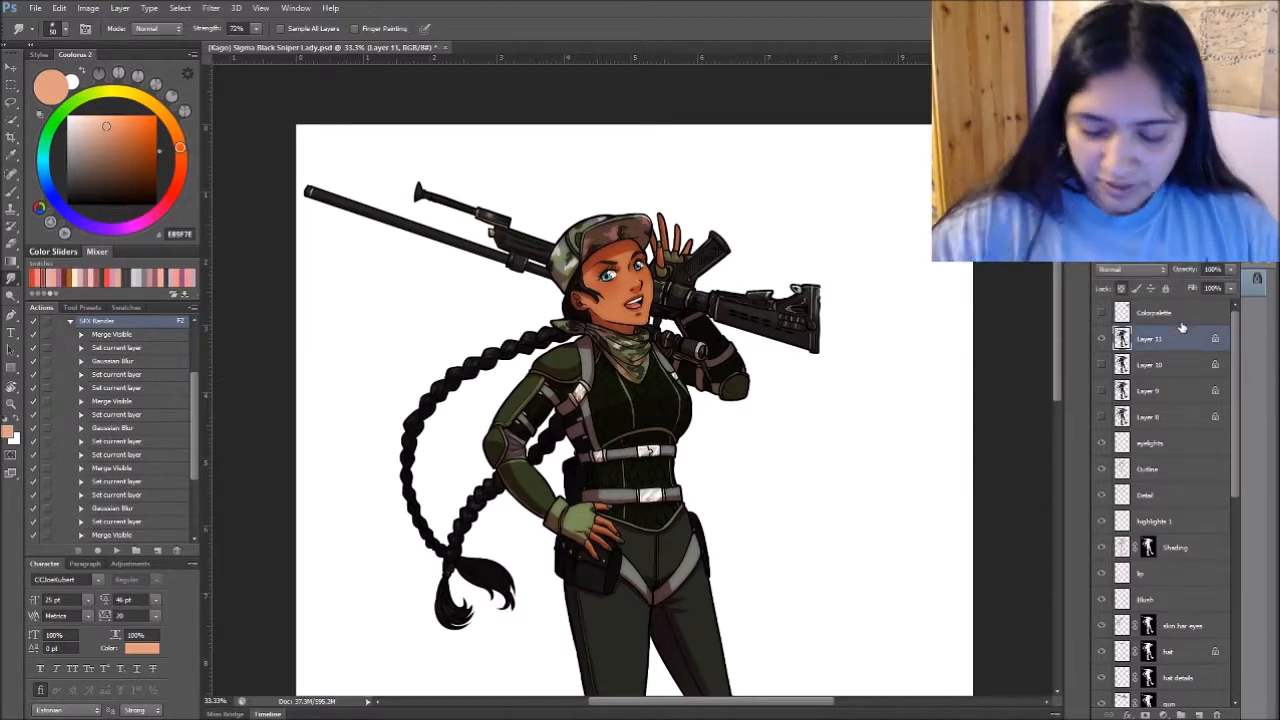
key("ctrl+plus")
key("ctrl+plus")
scroll(720, 482, "up", 3)
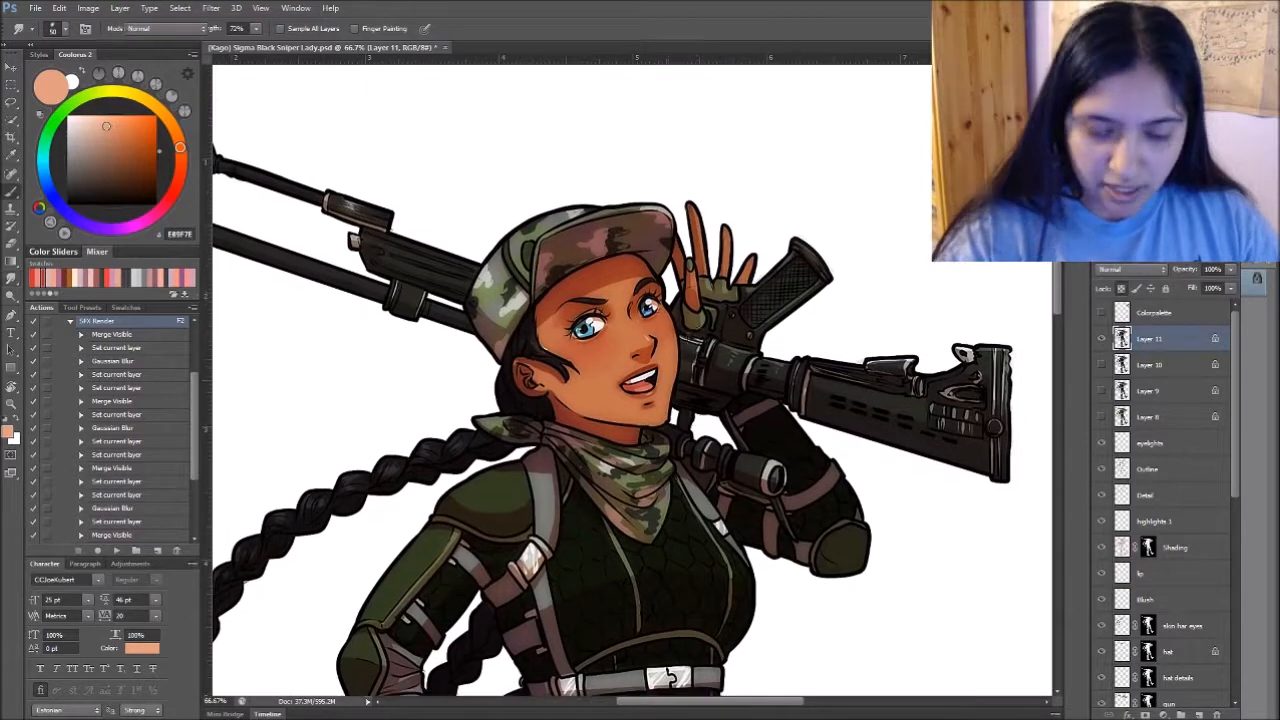
key("b")
left_click(549, 342, "alt")
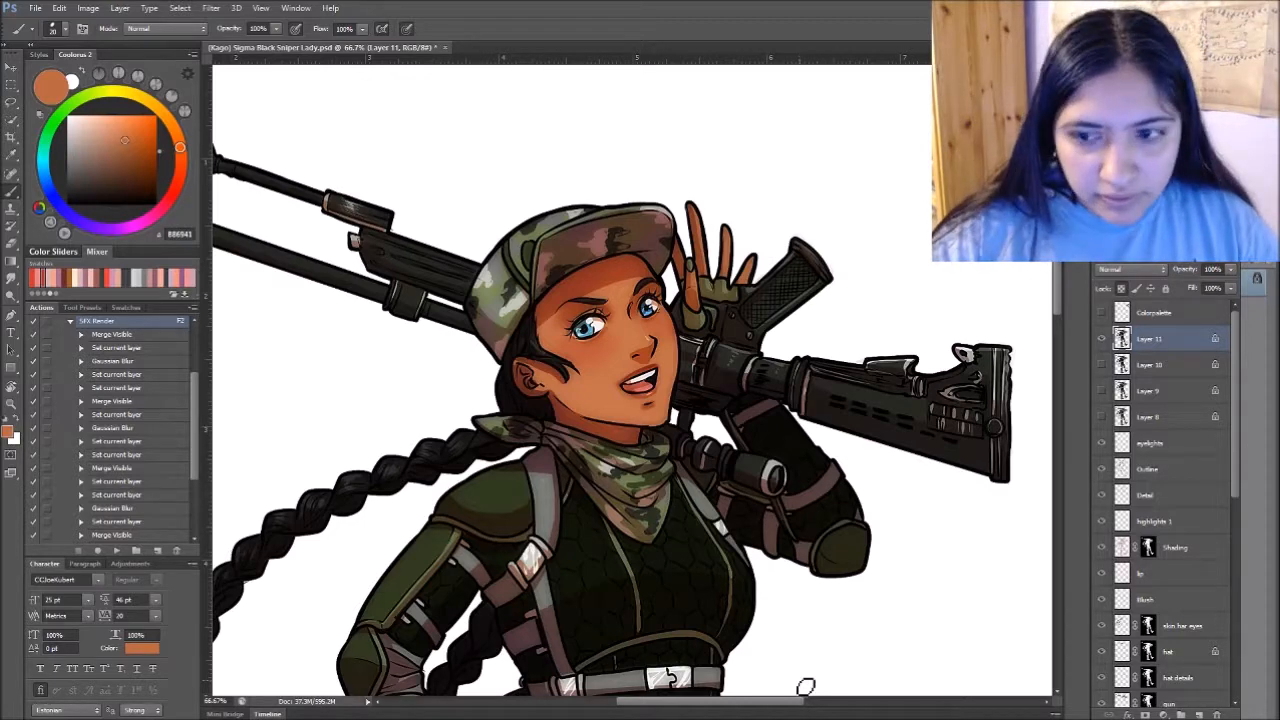
- Group all the artwork layers from eyelights down to Layer 5 and name the group Character base
left_click_drag(774, 634, 772, 224)
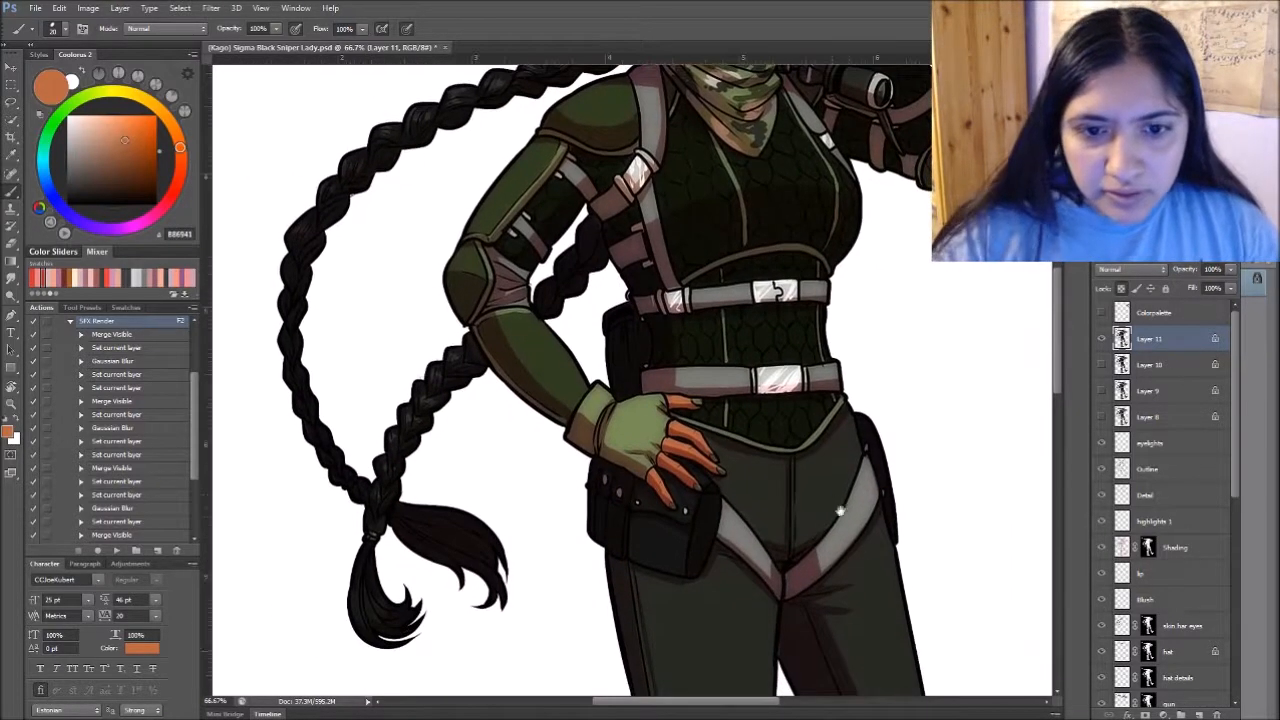
left_click_drag(921, 632, 897, 611)
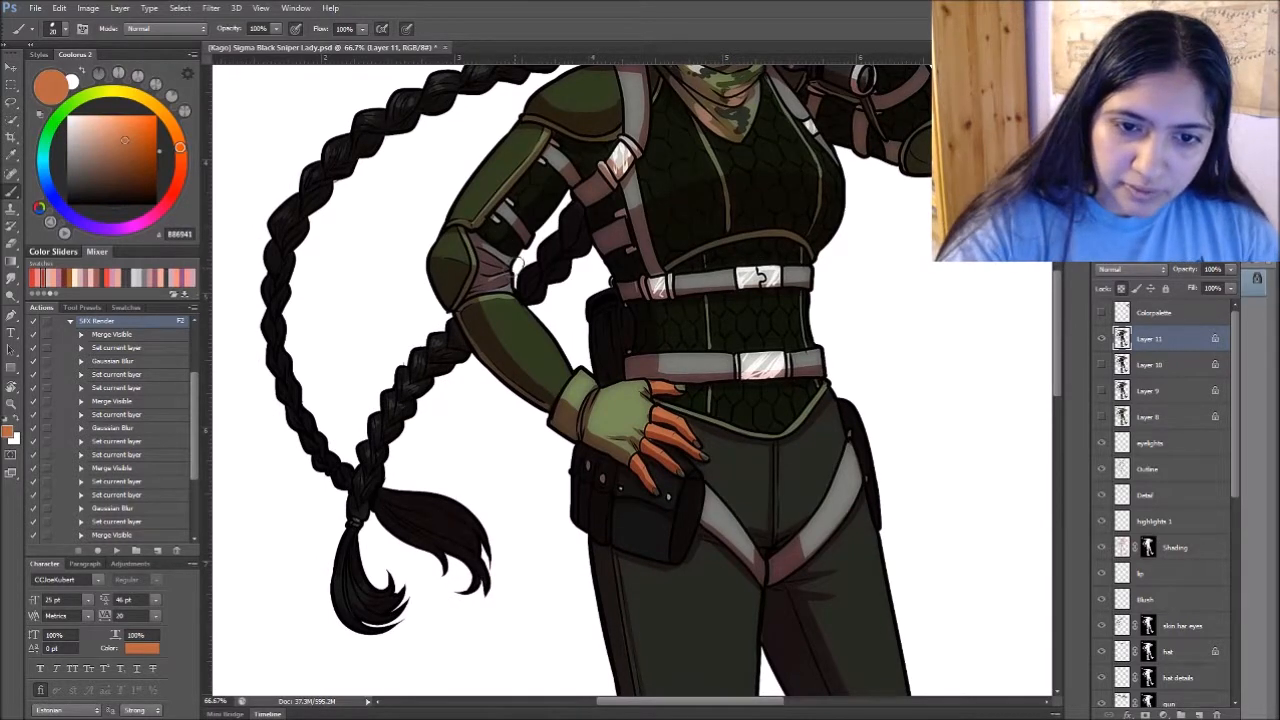
left_click(1227, 437)
scroll(1225, 574, "down", 10)
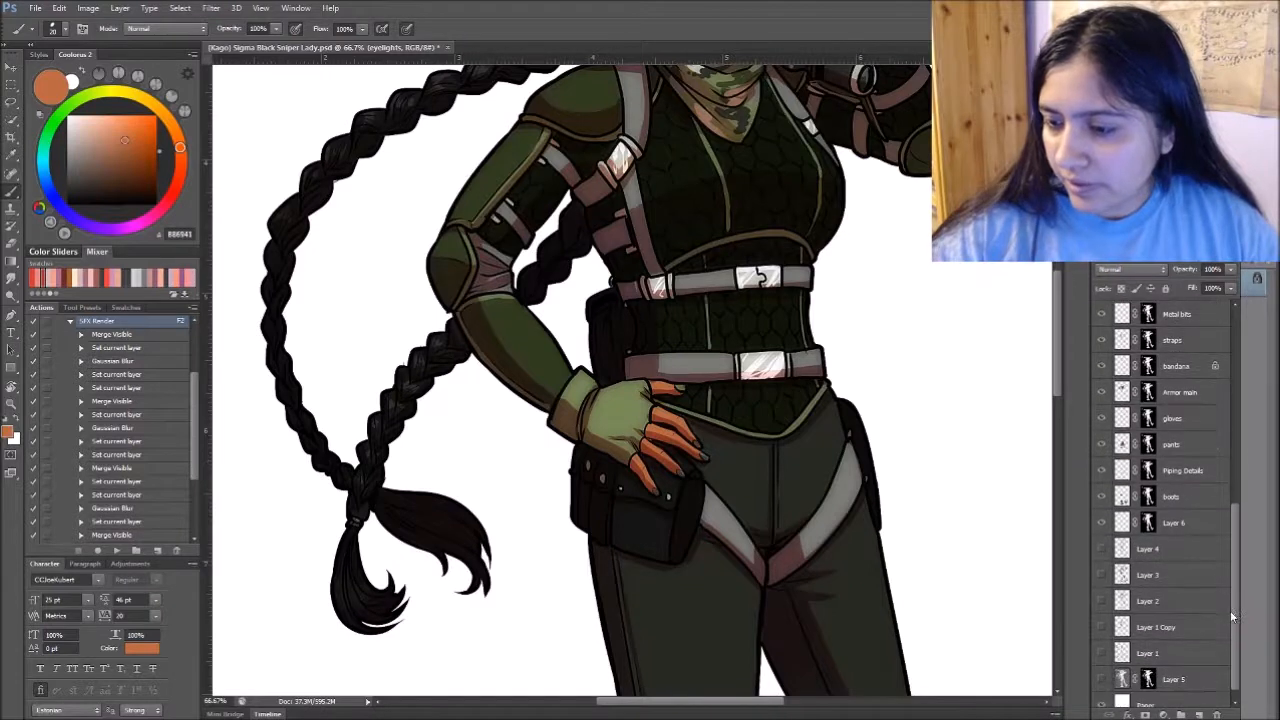
left_click(1175, 668, "shift")
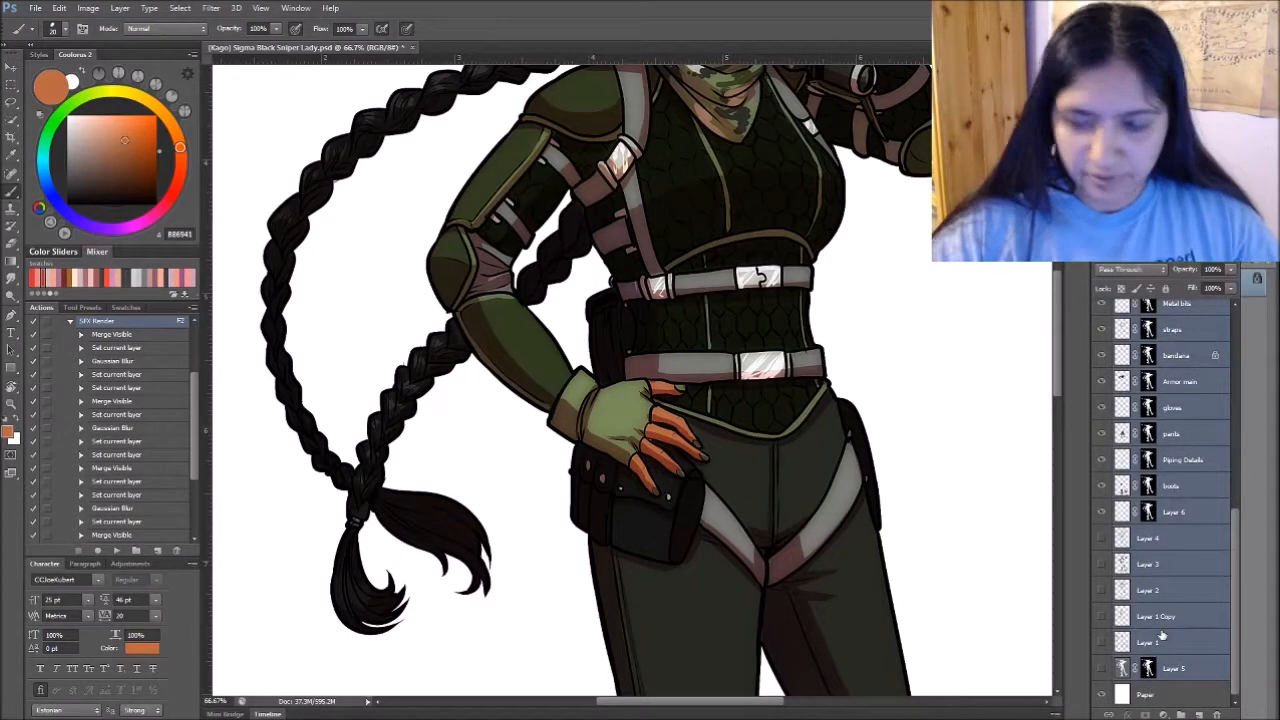
key("ctrl+g")
double_click(1153, 437)
type("Ch")
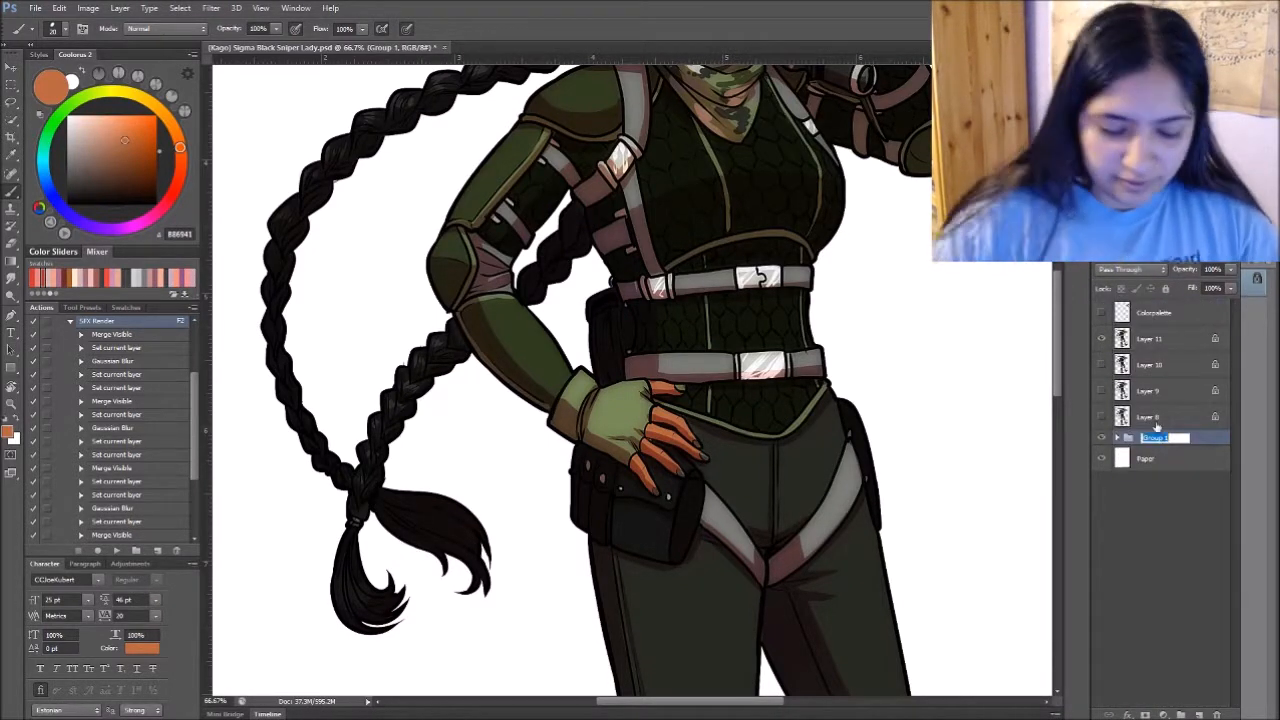
type("aracter base")
key("Return")
- Examine the rendered trousers, knee pads and boots down to the feet
left_click_drag(908, 486, 872, 323)
left_click_drag(890, 566, 868, 373)
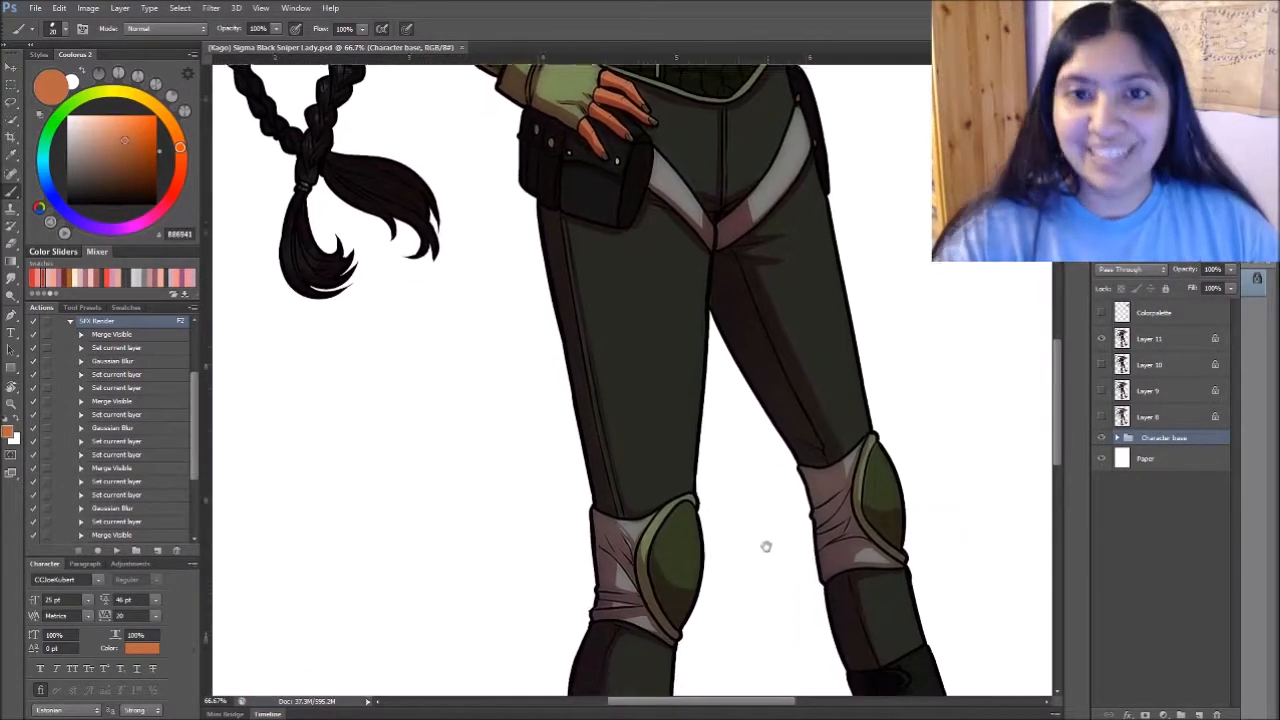
left_click_drag(549, 365, 749, 391)
left_click_drag(932, 438, 770, 337)
left_click_drag(502, 104, 709, 317)
left_click_drag(872, 389, 710, 233)
left_click_drag(924, 496, 720, 291)
left_click_drag(832, 546, 841, 350)
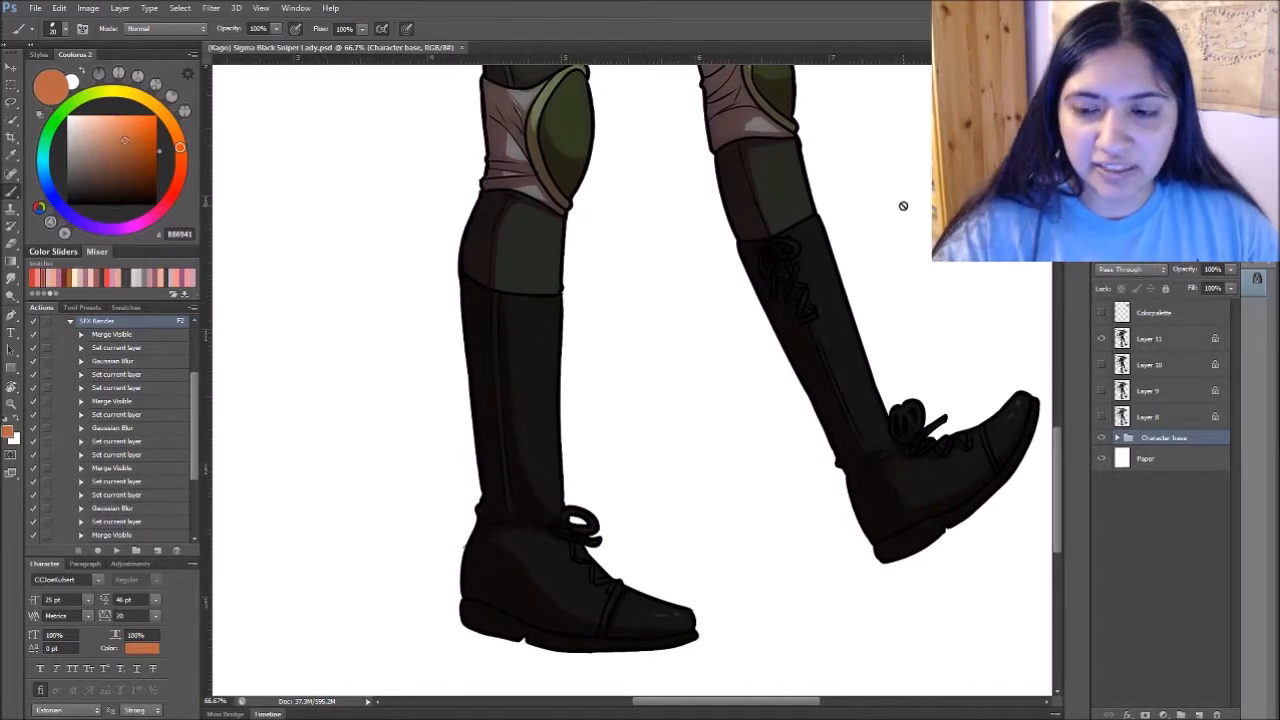
- Unlock the transparent pixels of Layer 11 and hide the Character base group
left_click(1170, 345)
left_click(1121, 289)
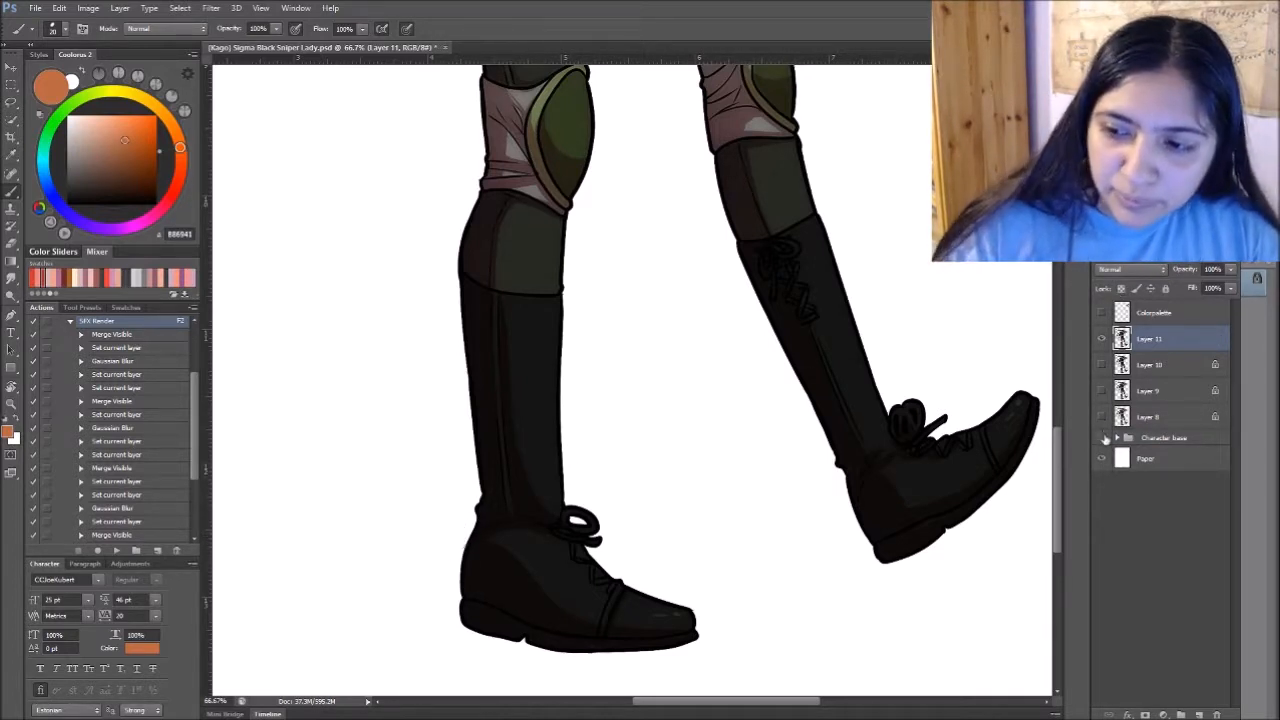
- Examine Layer 11's render from the boots up to the head, and view the whole figure on the page
left_click_drag(943, 316, 851, 289)
left_click_drag(953, 188, 966, 510)
left_click_drag(840, 122, 954, 346)
left_click_drag(859, 195, 937, 509)
left_click_drag(921, 390, 923, 434)
left_click_drag(971, 293, 924, 565)
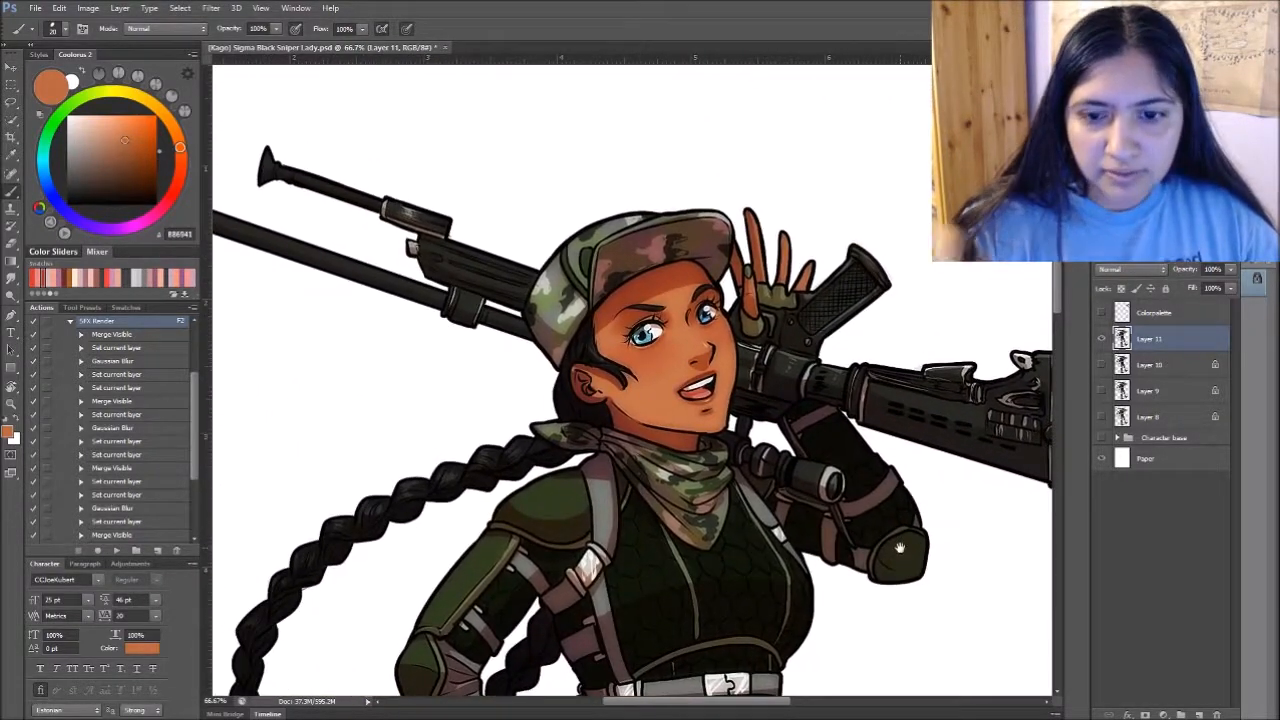
key("ctrl+minus")
key("ctrl+minus")
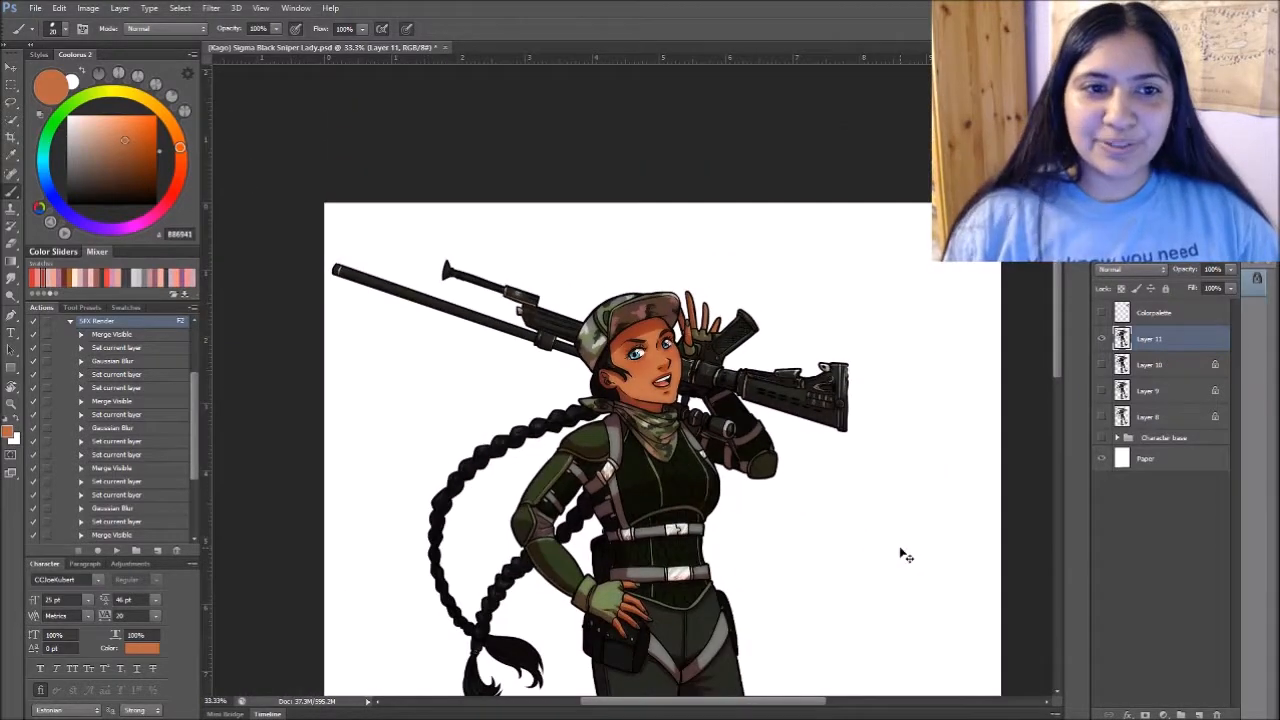
key("ctrl+minus")
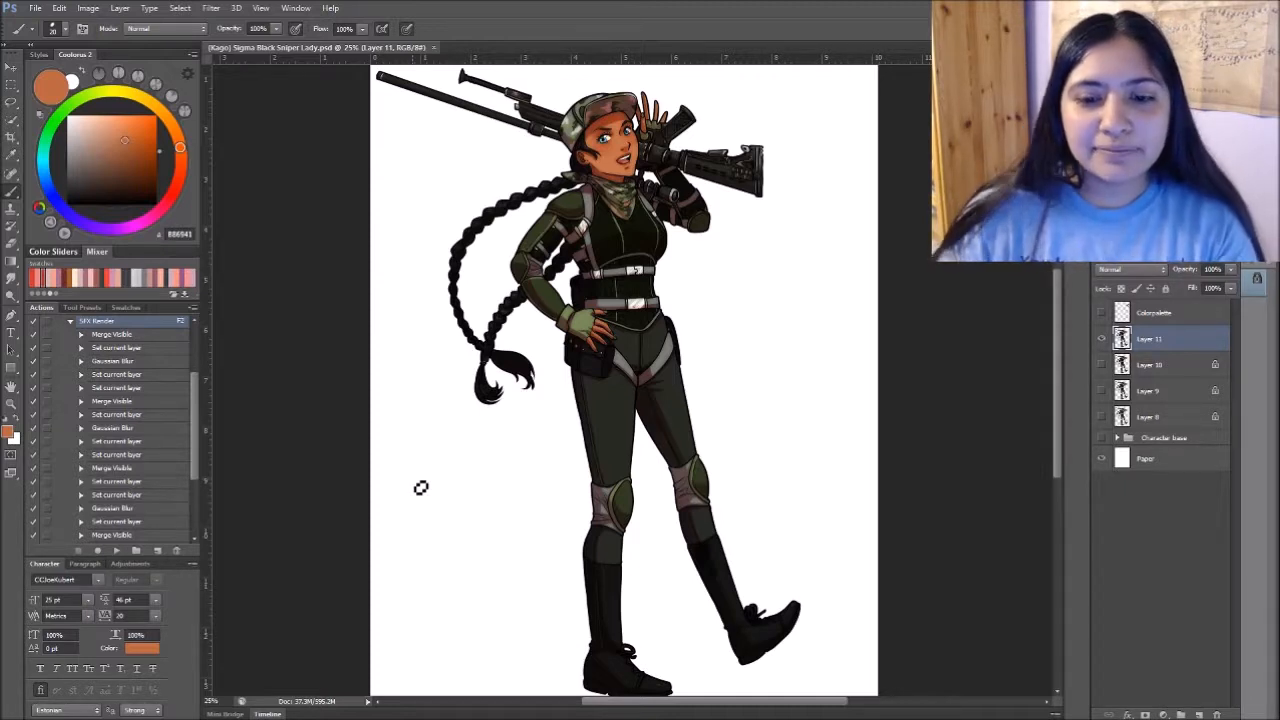
key("Home")
left_click_drag(940, 670, 311, 83)
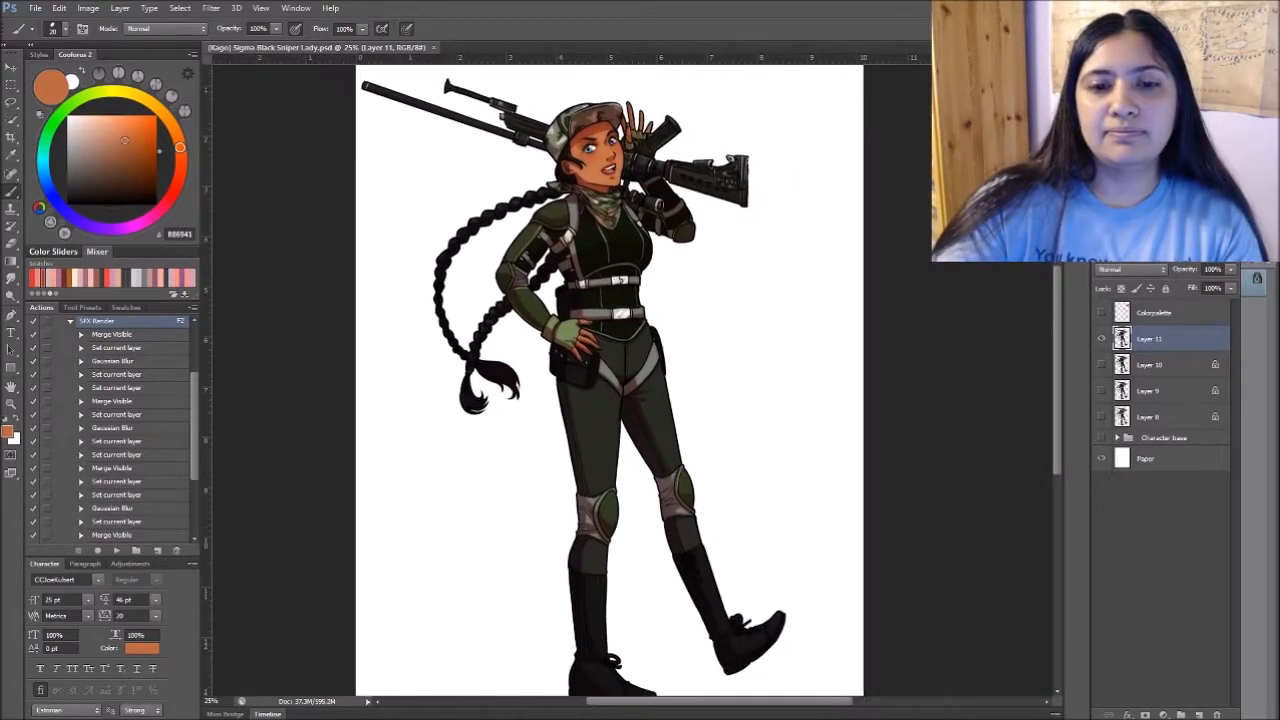